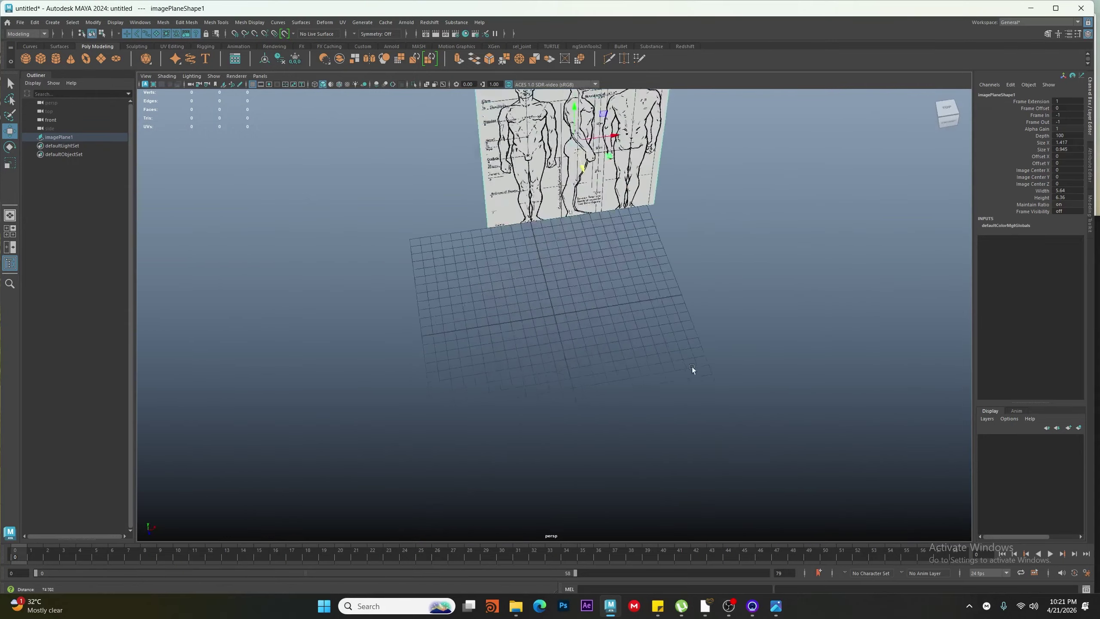
# Duplicate the front reference image plane and move the copy forward to about Translate Z 1.0
pyautogui.keyDown('alt'); pyautogui.moveTo(615, 242); pyautogui.dragTo(615, 338, button='middle'); pyautogui.keyUp('alt')
pyautogui.moveTo(511, 303)
pyautogui.keyDown('alt'); pyautogui.mouseDown()
pyautogui.moveTo(556, 263)
pyautogui.moveTo(589, 299)
pyautogui.mouseUp(); pyautogui.keyUp('alt')
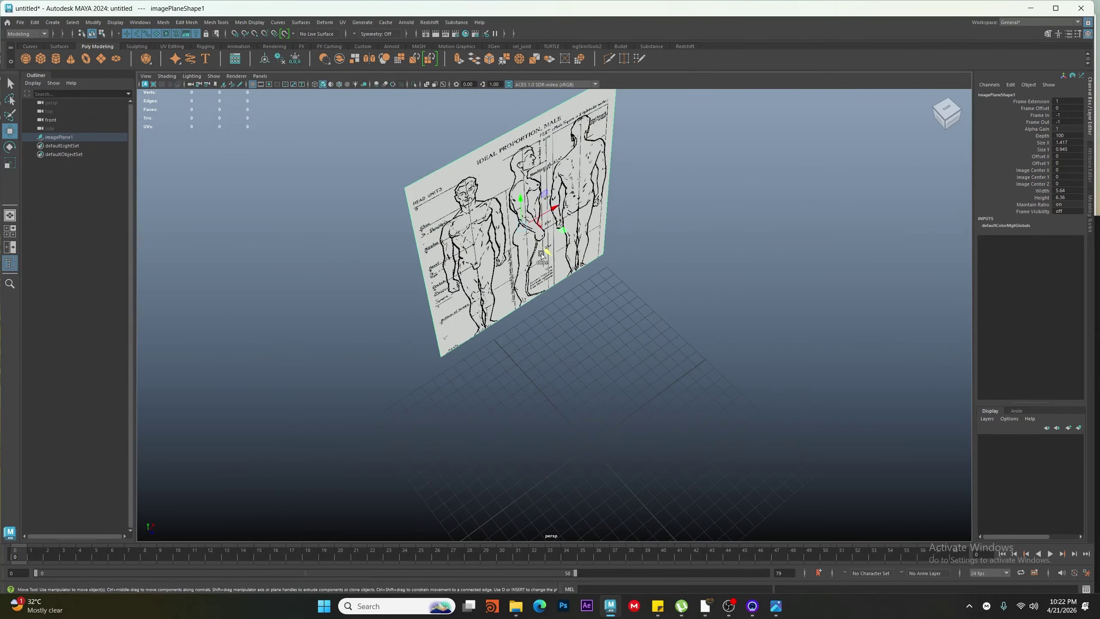
pyautogui.keyDown('shift'); pyautogui.moveTo(543, 255); pyautogui.dragTo(668, 404); pyautogui.keyUp('shift')
pyautogui.keyDown('alt'); pyautogui.moveTo(468, 403); pyautogui.dragTo(400, 347); pyautogui.keyUp('alt')
pyautogui.keyDown('alt'); pyautogui.moveTo(533, 328); pyautogui.dragTo(660, 285); pyautogui.keyUp('alt')
pyautogui.press('space')
pyautogui.moveTo(593, 289); pyautogui.dragTo(639, 286)
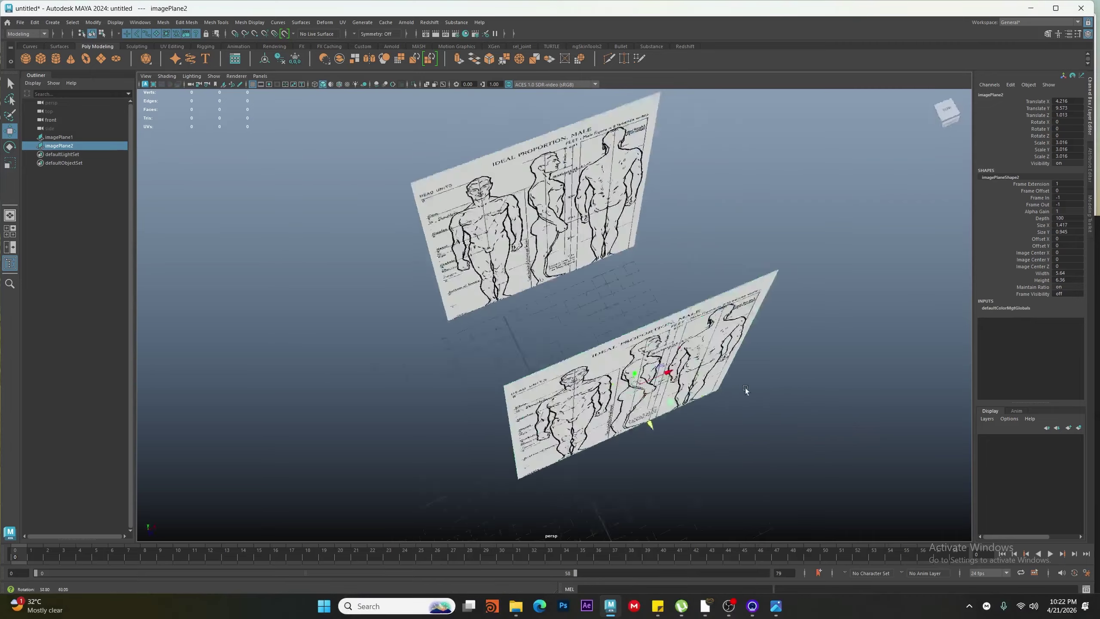
pyautogui.keyDown('alt'); pyautogui.moveTo(498, 329); pyautogui.dragTo(569, 353); pyautogui.keyUp('alt')
# Rotate the duplicated image plane to exactly -90 degrees in Y so it serves as the side reference
pyautogui.press('e')
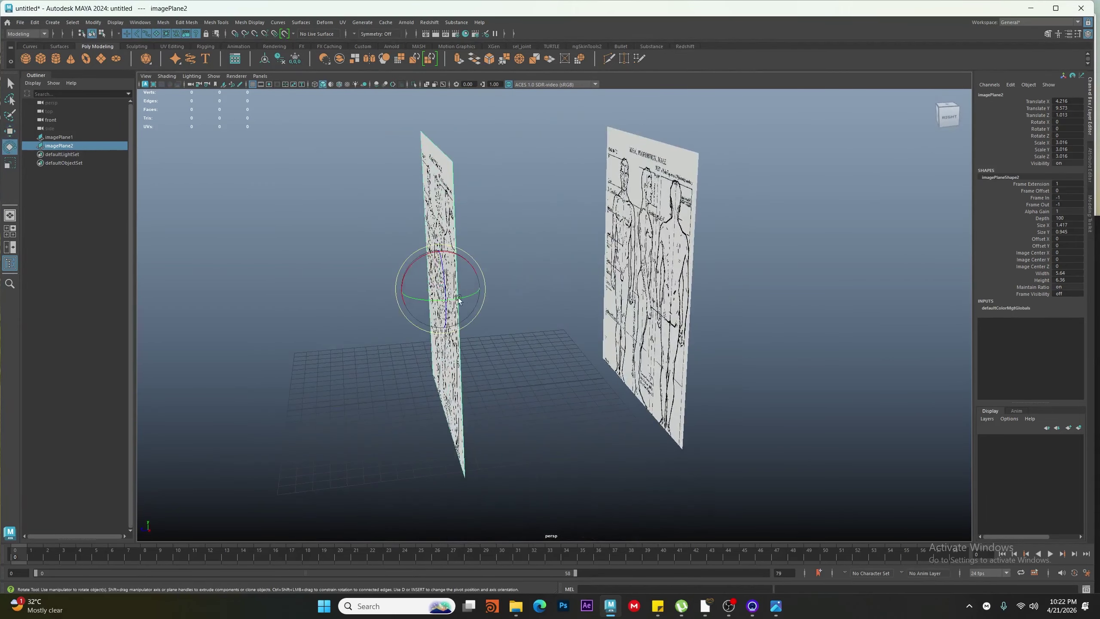
pyautogui.moveTo(468, 298); pyautogui.dragTo(410, 304)
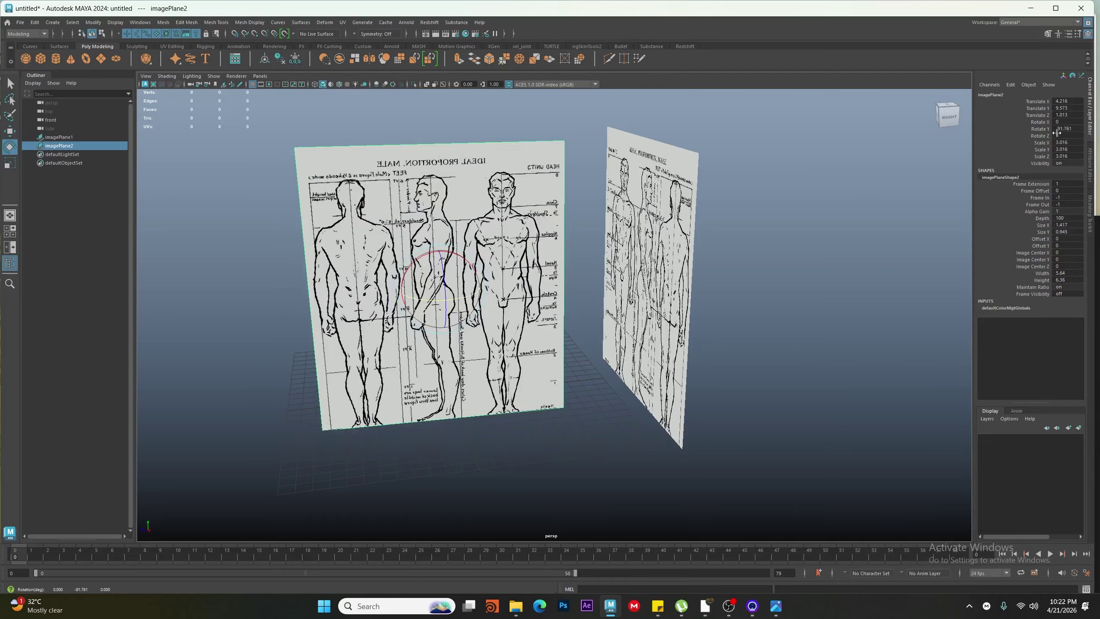
pyautogui.write('-90')
pyautogui.press('Return')
pyautogui.scroll(-3, 336, 348)
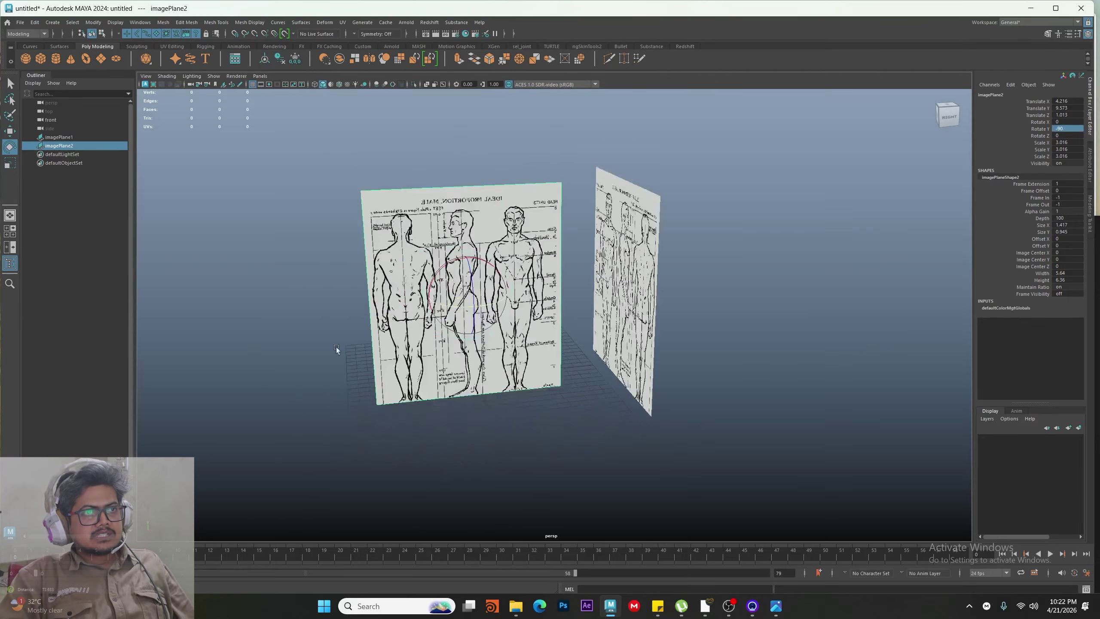
# Move the side image plane off the grid to about Translate X -16.3
pyautogui.press('w')
pyautogui.keyDown('alt'); pyautogui.moveTo(336, 348); pyautogui.dragTo(536, 259); pyautogui.keyUp('alt')
pyautogui.press('space')
pyautogui.click(534, 274)
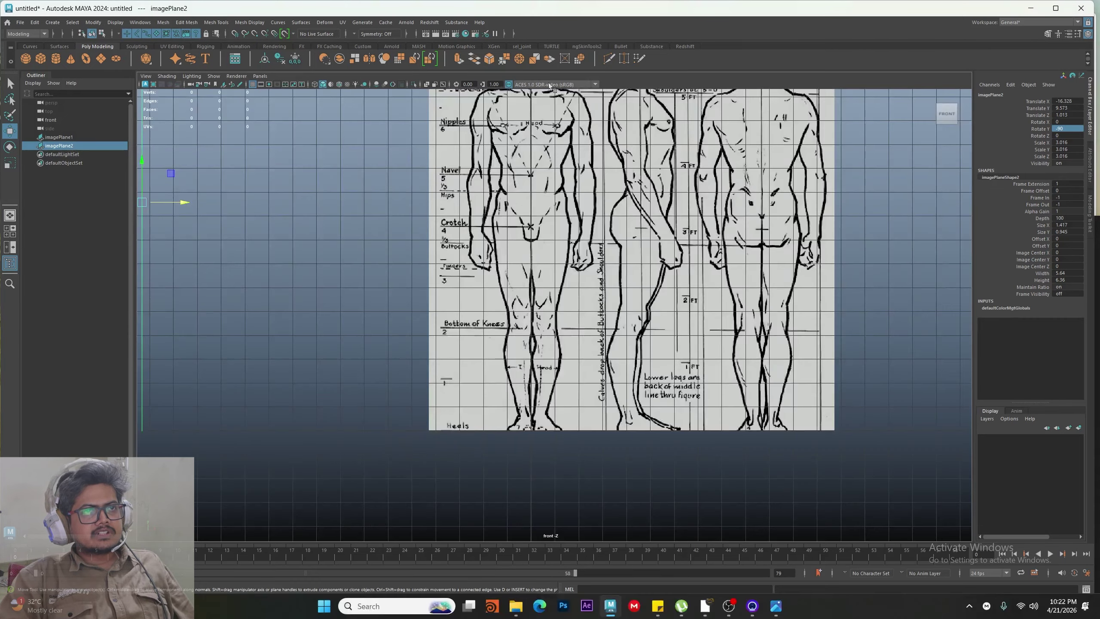
# Center the profile figure on the grid's middle line in the side view, at about Translate Z -0.4
pyautogui.scroll(-3, 395, 394)
pyautogui.press('space')
pyautogui.moveTo(404, 352); pyautogui.dragTo(470, 353)
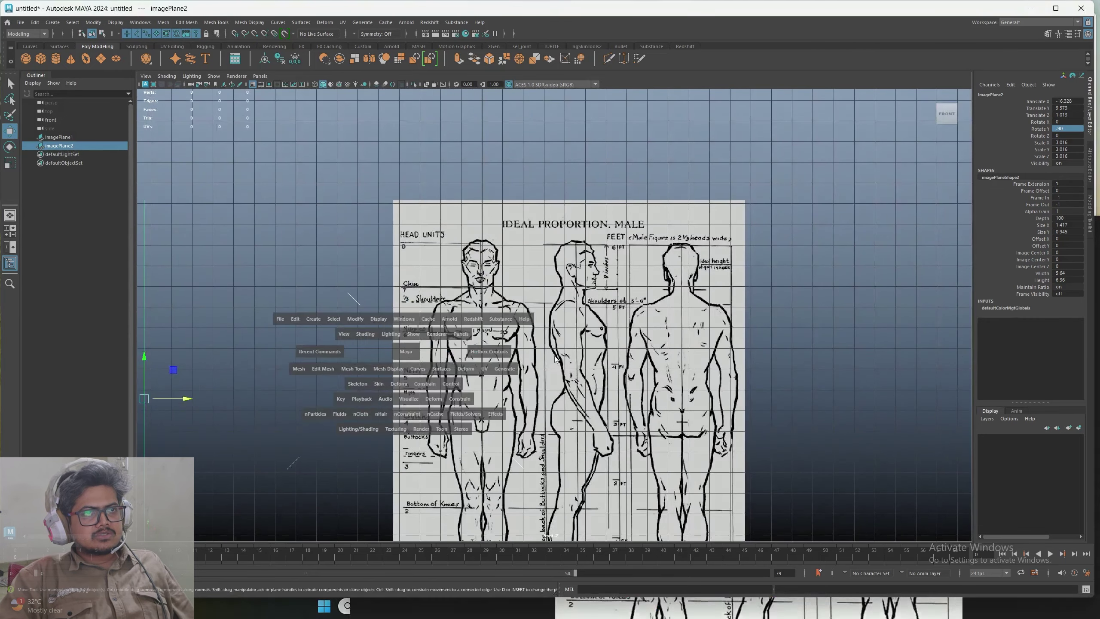
pyautogui.keyDown('alt'); pyautogui.moveTo(493, 112); pyautogui.dragTo(556, 305, button='middle'); pyautogui.keyUp('alt')
pyautogui.scroll(-2, 556, 305)
pyautogui.scroll(-4, 556, 305)
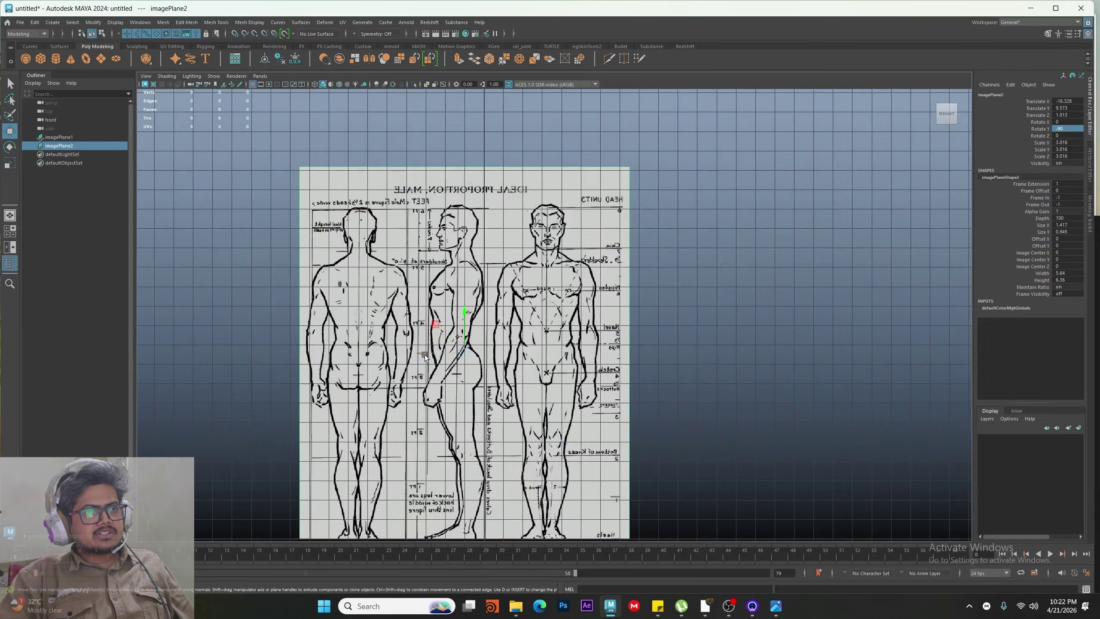
pyautogui.moveTo(425, 354); pyautogui.dragTo(453, 352)
# Compare the front and side views to check how the reference figures line up with the grid center
pyautogui.press('space')
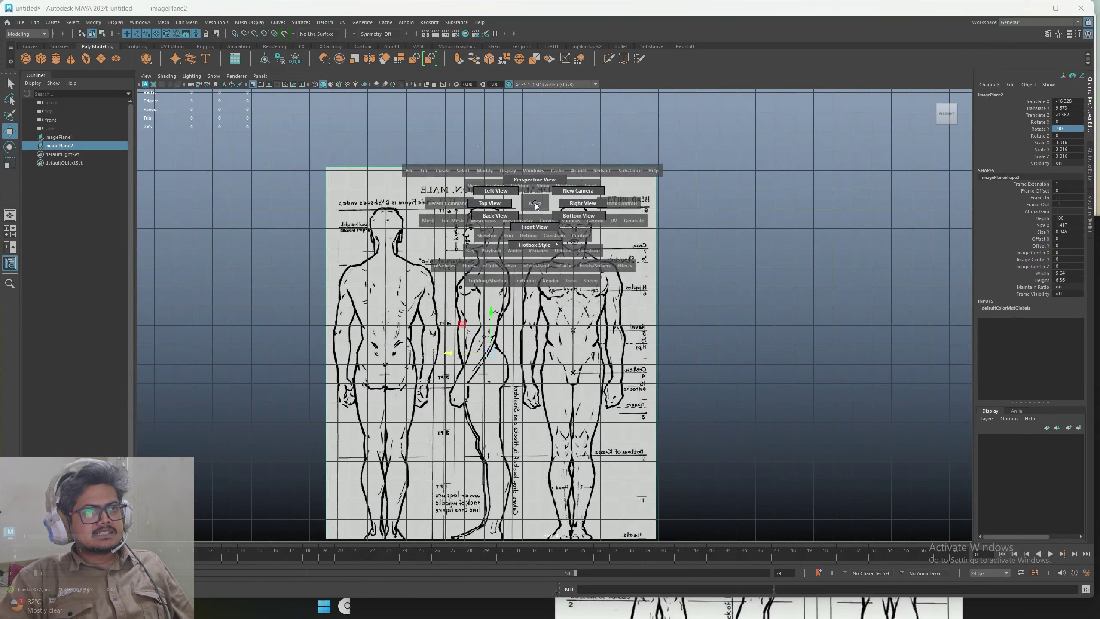
pyautogui.click(536, 236)
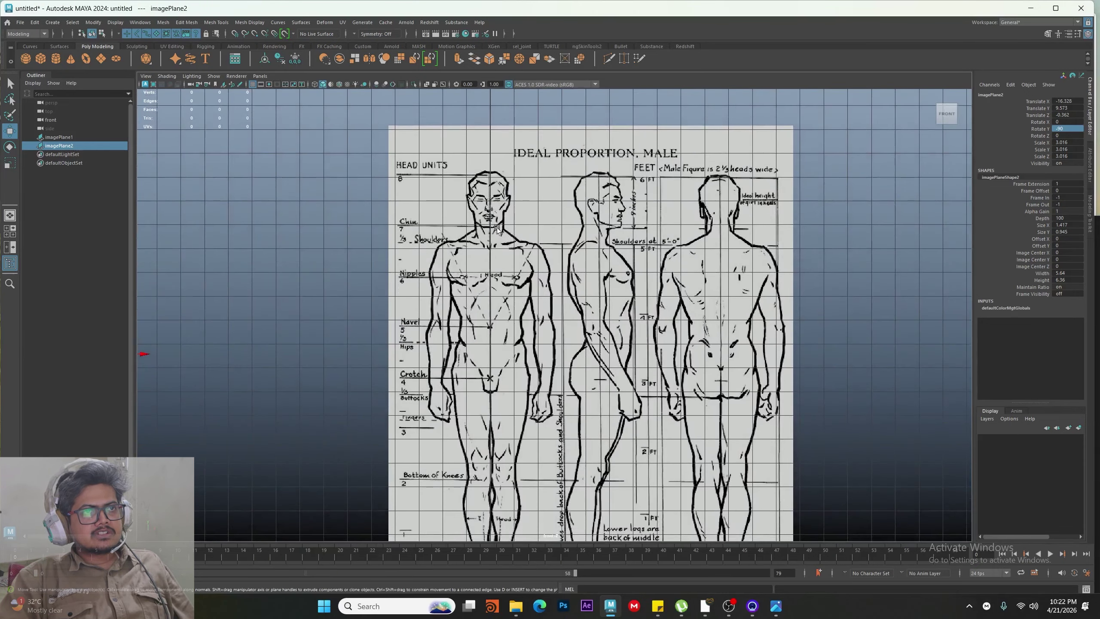
pyautogui.press('space')
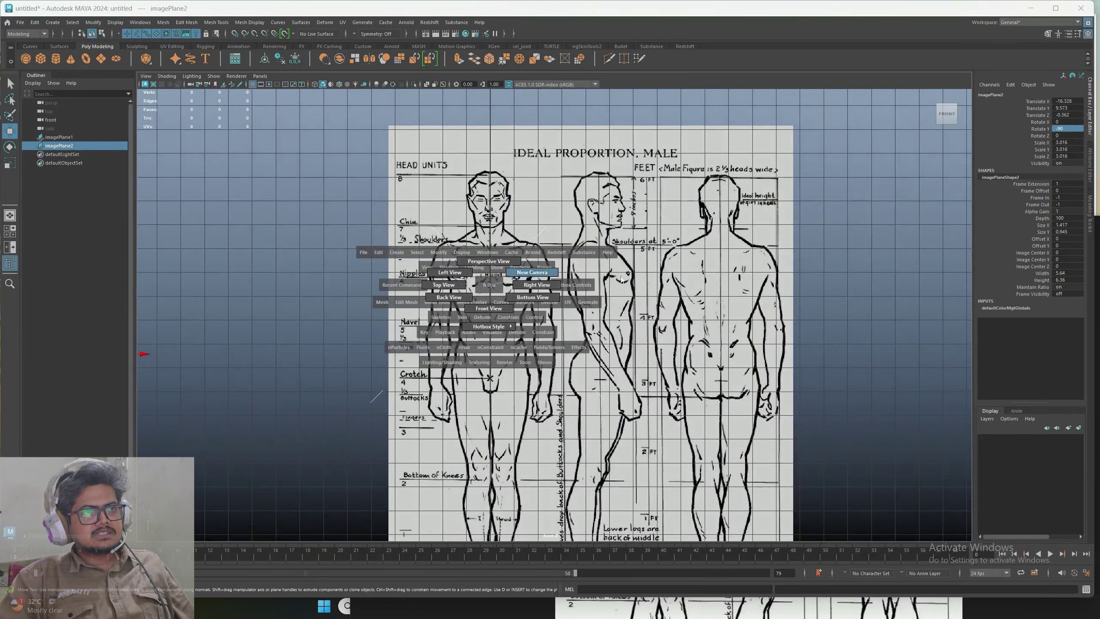
pyautogui.click(662, 280)
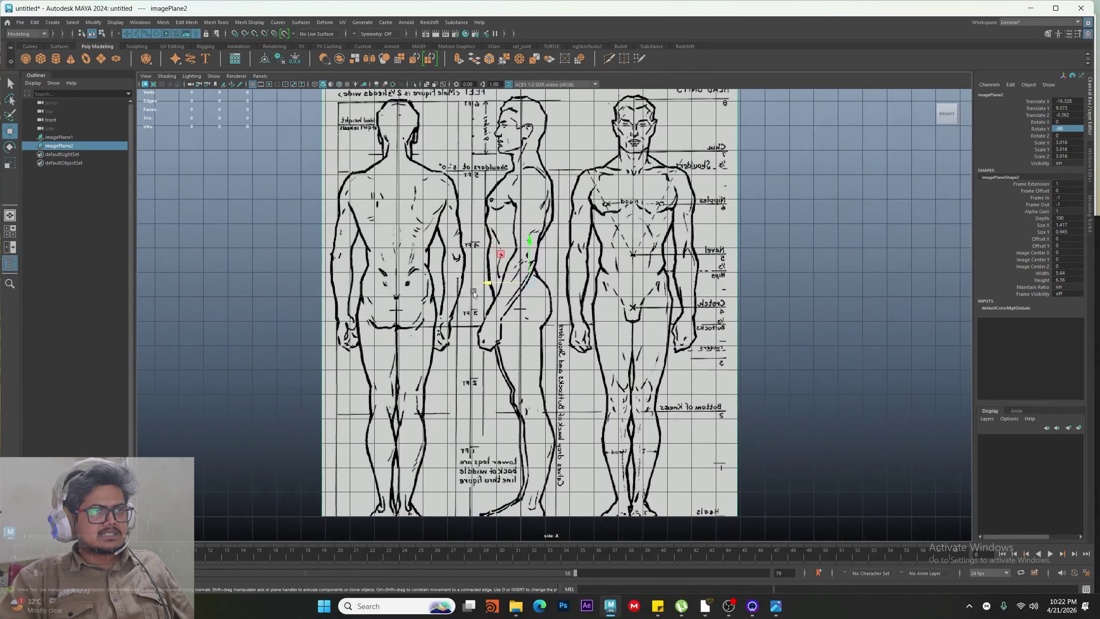
pyautogui.press('space')
pyautogui.moveTo(490, 340)
pyautogui.mouseDown()
pyautogui.moveTo(490, 381)
pyautogui.moveTo(489, 361)
pyautogui.mouseUp()
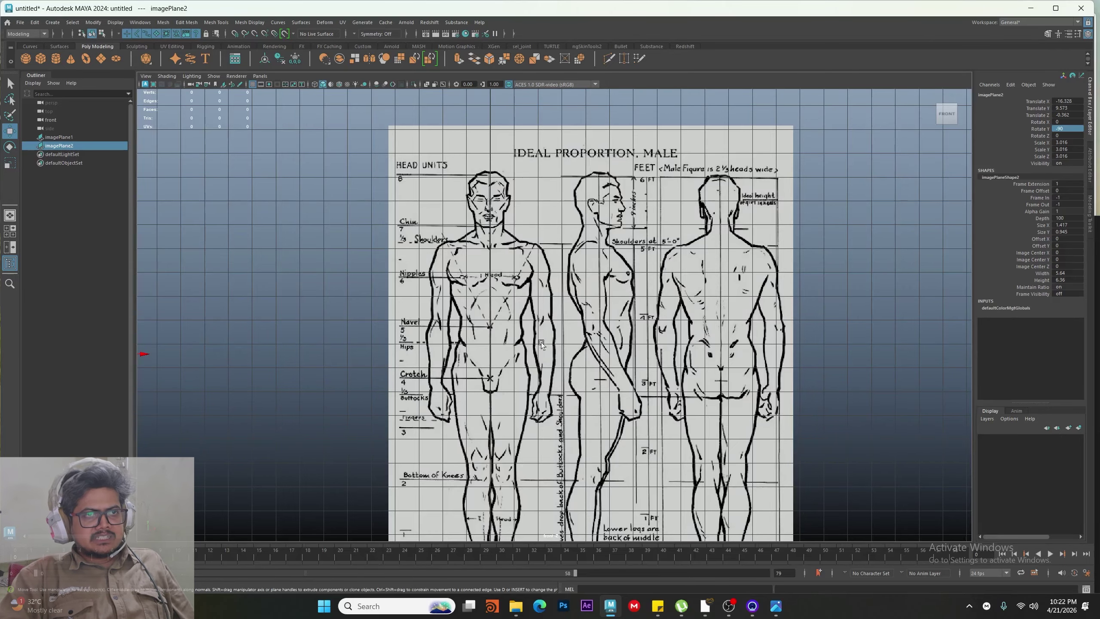
pyautogui.keyDown('alt'); pyautogui.moveTo(524, 357); pyautogui.dragTo(522, 229, button='middle'); pyautogui.keyUp('alt')
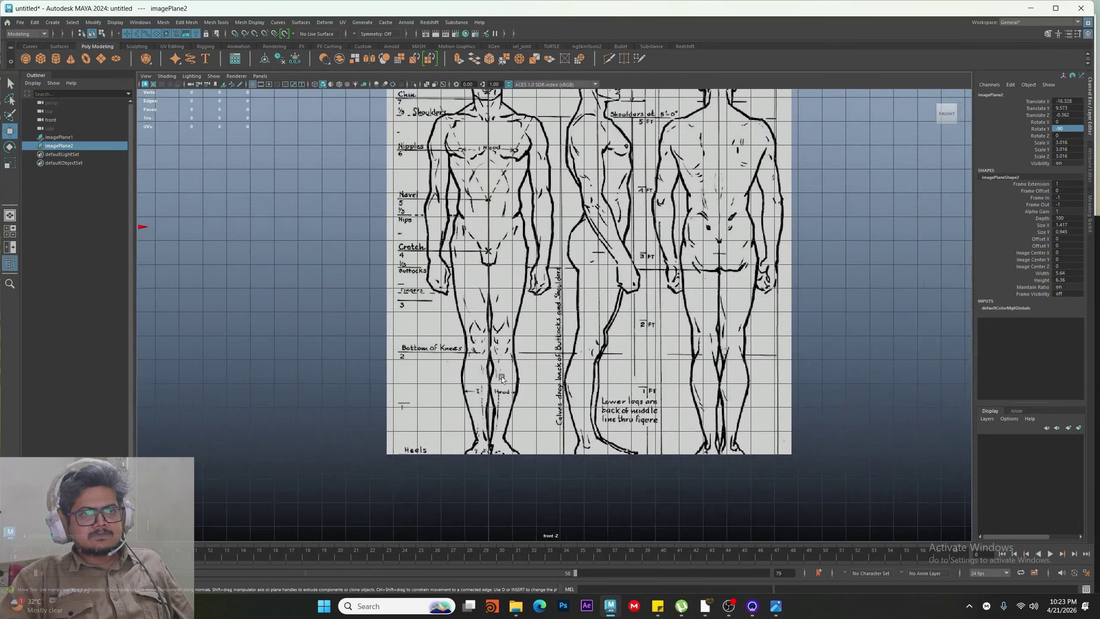
pyautogui.scroll(-3, 502, 378)
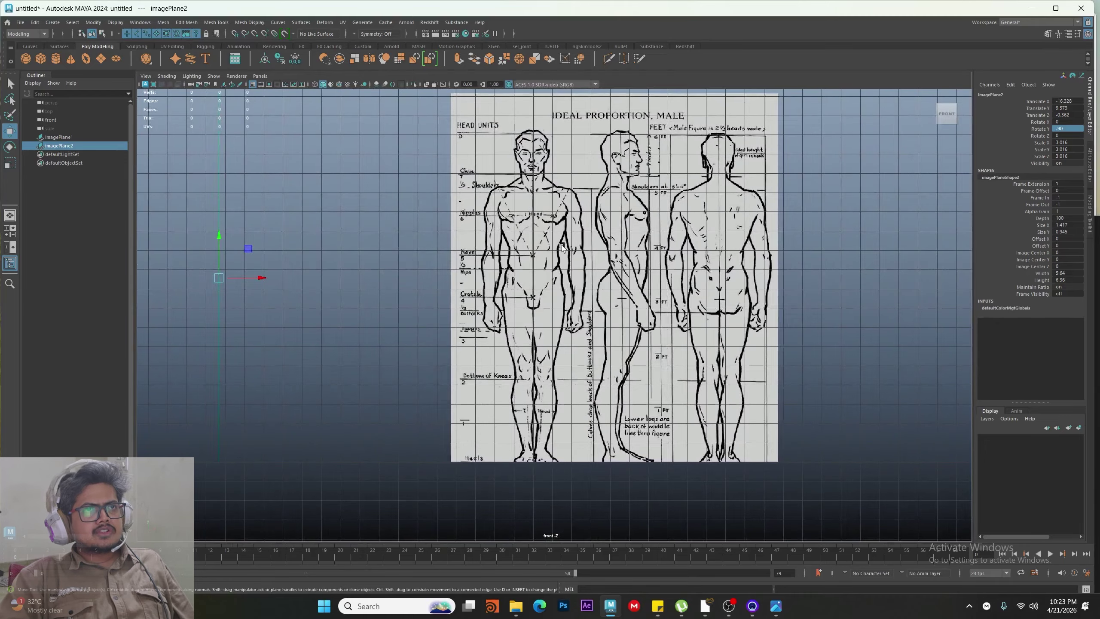
# Examine the front figure's head against the center line and the side reference's feet against the ground line
pyautogui.click(561, 245)
pyautogui.keyDown('alt'); pyautogui.moveTo(561, 246); pyautogui.dragTo(558, 422, button='middle'); pyautogui.keyUp('alt')
pyautogui.scroll(8, 540, 299)
pyautogui.keyDown('alt'); pyautogui.moveTo(539, 274); pyautogui.dragTo(592, 452, button='middle'); pyautogui.keyUp('alt')
pyautogui.scroll(-4, 563, 304)
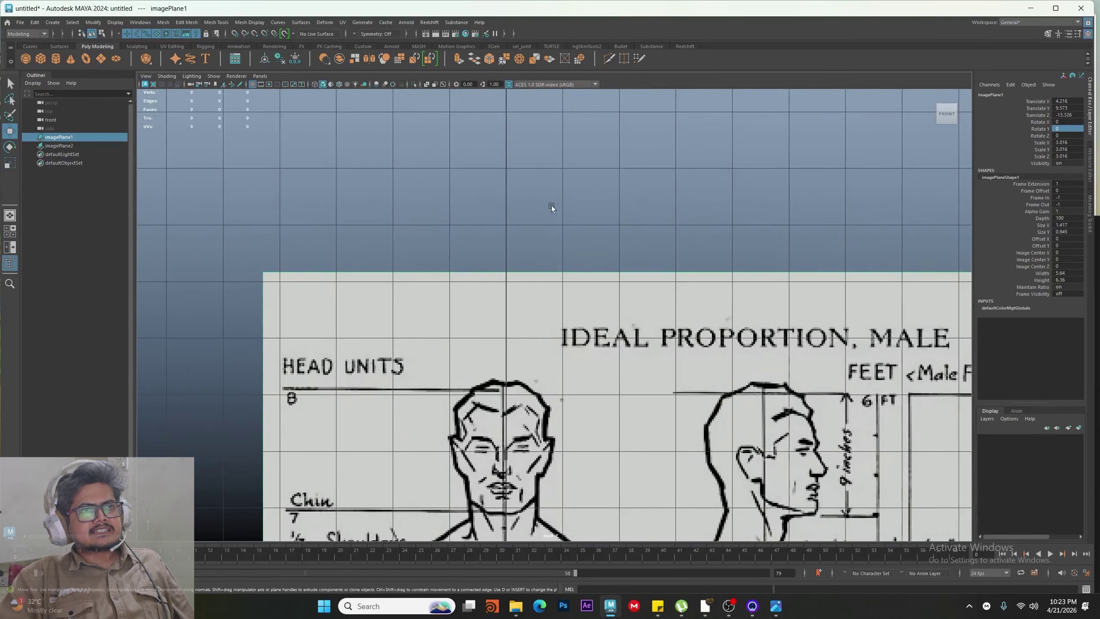
pyautogui.scroll(-5, 545, 211)
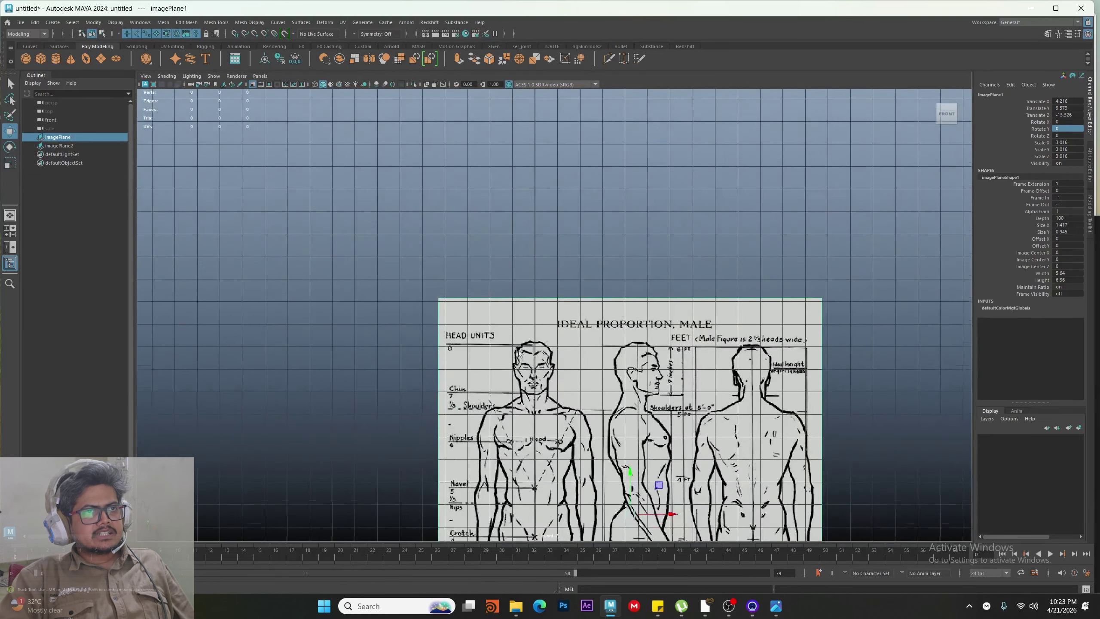
pyautogui.keyDown('alt'); pyautogui.moveTo(530, 358); pyautogui.dragTo(497, 271, button='middle'); pyautogui.keyUp('alt')
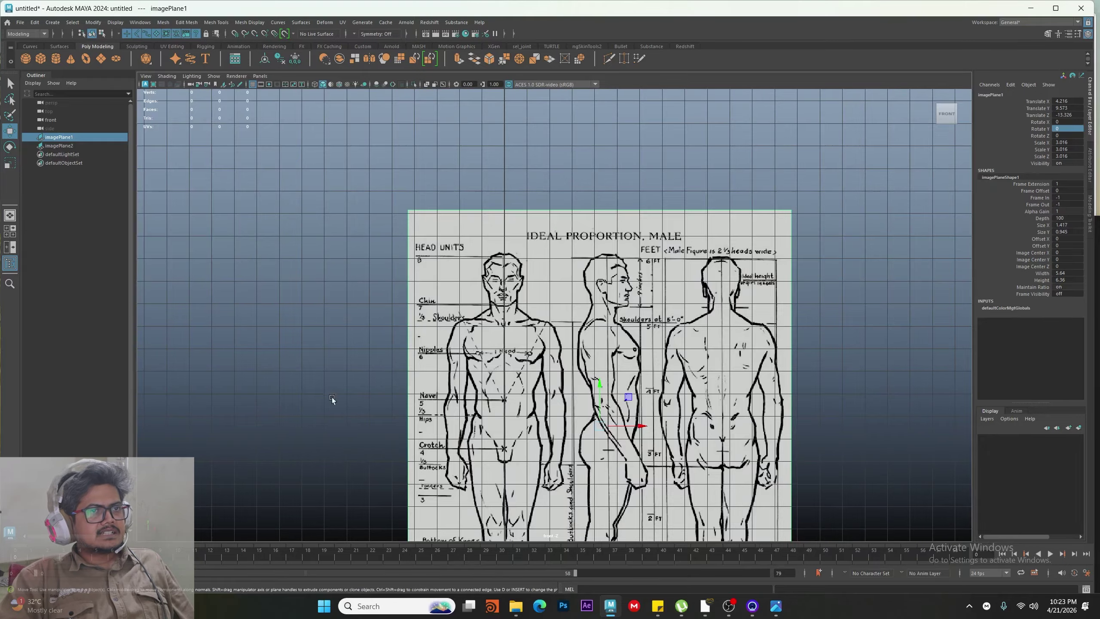
pyautogui.scroll(-2, 736, 352)
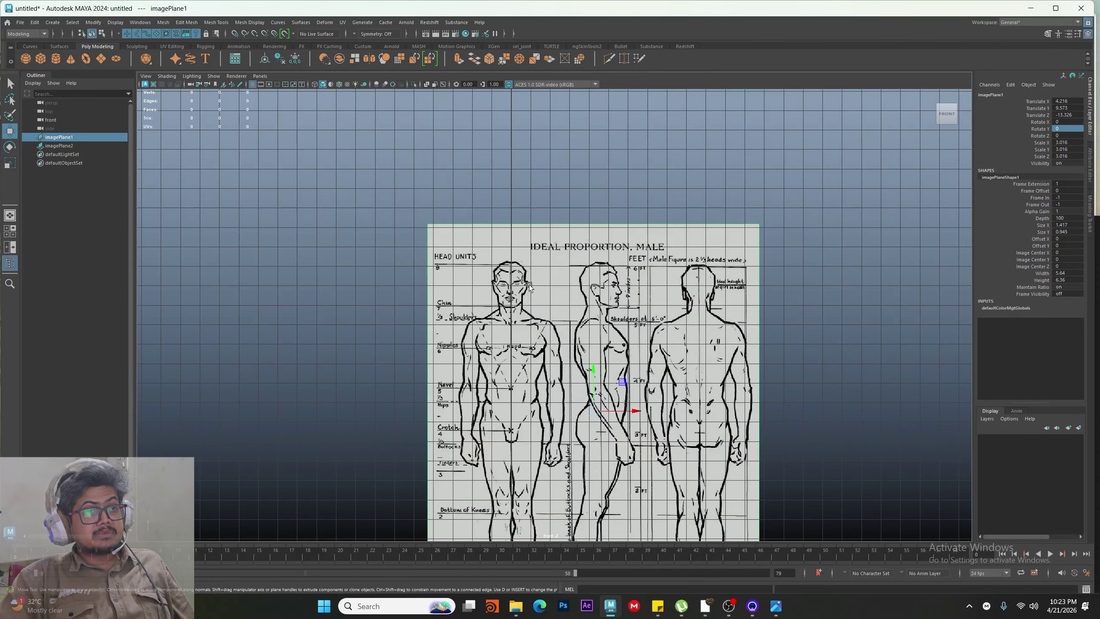
pyautogui.keyDown('alt'); pyautogui.moveTo(473, 283); pyautogui.dragTo(331, 288, button='right'); pyautogui.keyUp('alt')
pyautogui.press('space')
pyautogui.moveTo(492, 305); pyautogui.dragTo(544, 307)
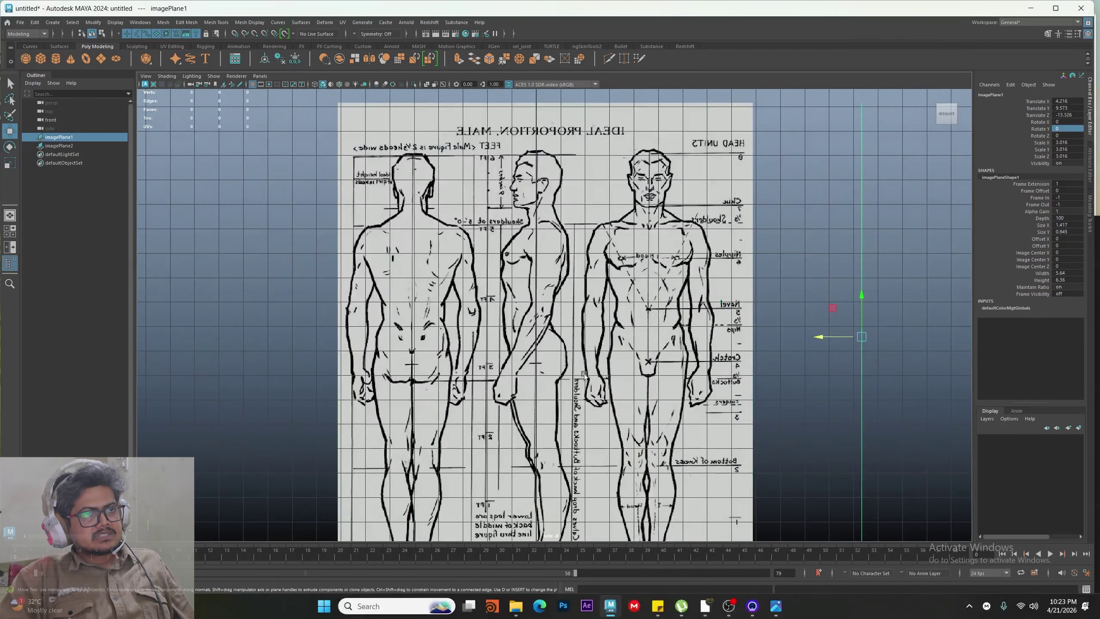
pyautogui.keyDown('alt'); pyautogui.moveTo(532, 399); pyautogui.dragTo(495, 226, button='middle'); pyautogui.keyUp('alt')
pyautogui.keyDown('alt'); pyautogui.moveTo(495, 226); pyautogui.dragTo(441, 371, button='right'); pyautogui.keyUp('alt')
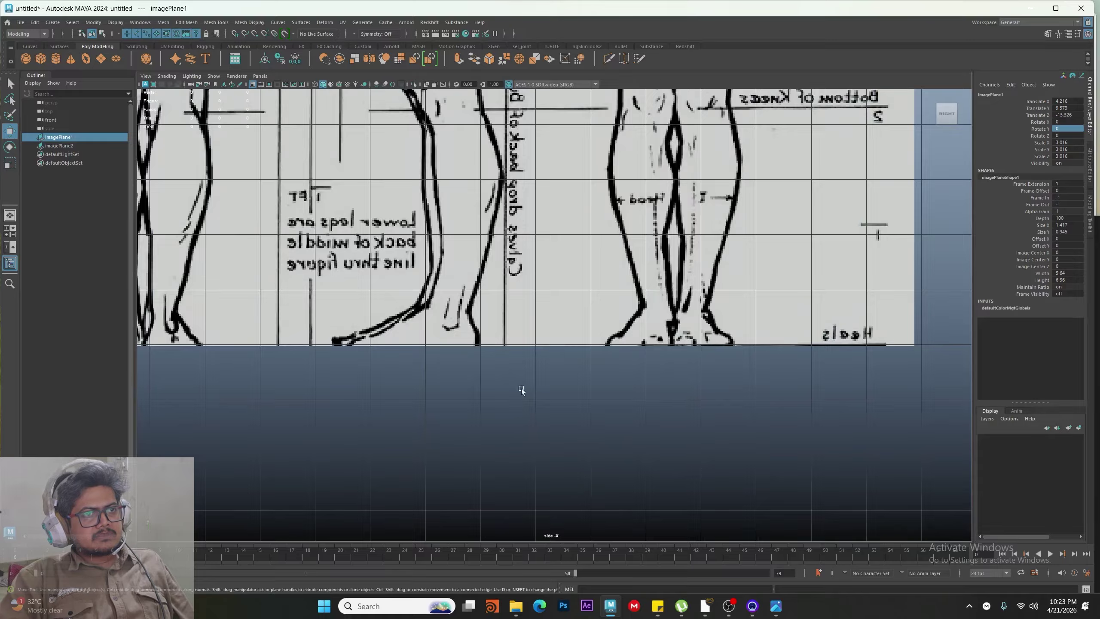
pyautogui.keyDown('alt'); pyautogui.moveTo(520, 389); pyautogui.dragTo(498, 349, button='right'); pyautogui.keyUp('alt')
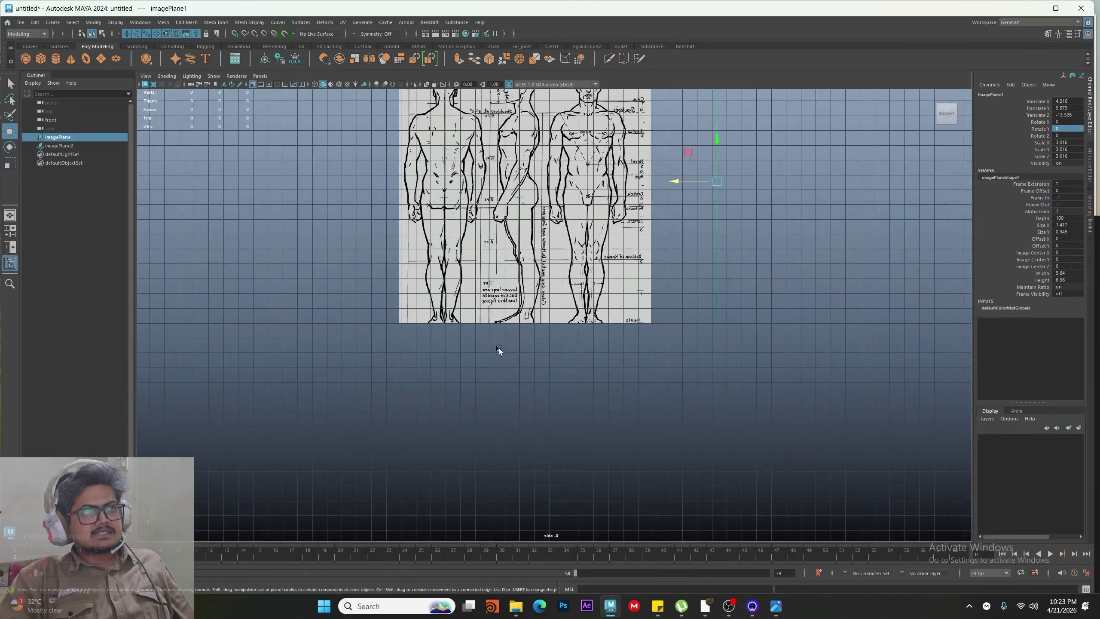
# Create a polygon cylinder and set its Subdivisions Axis to 12
pyautogui.click(59, 60)
pyautogui.keyDown('alt'); pyautogui.moveTo(552, 262); pyautogui.dragTo(576, 342, button='right'); pyautogui.keyUp('alt')
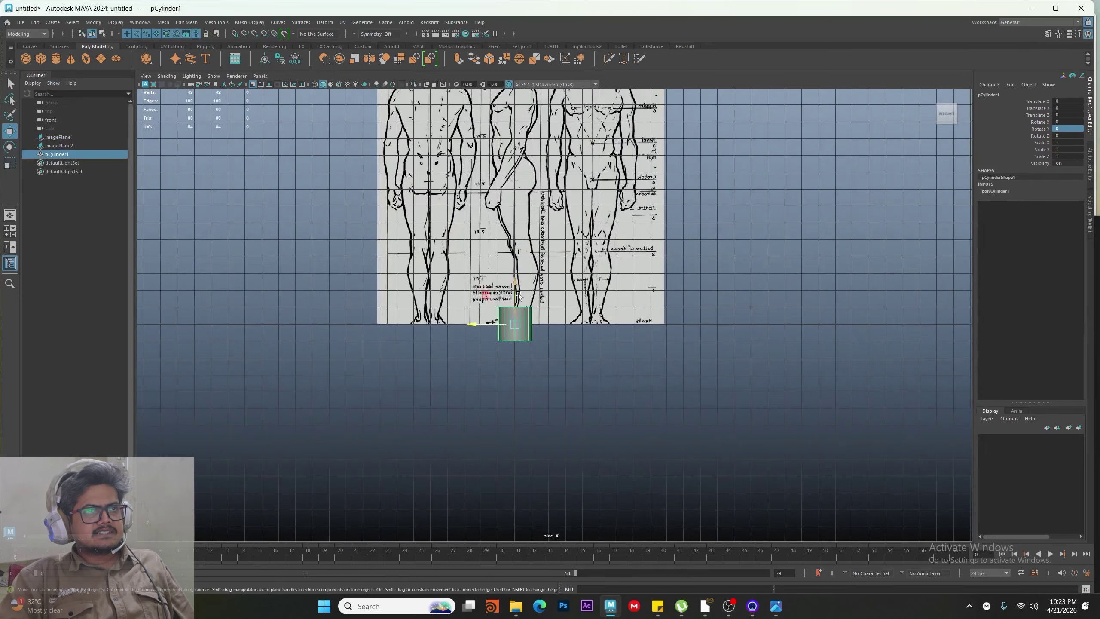
pyautogui.press('Delete')
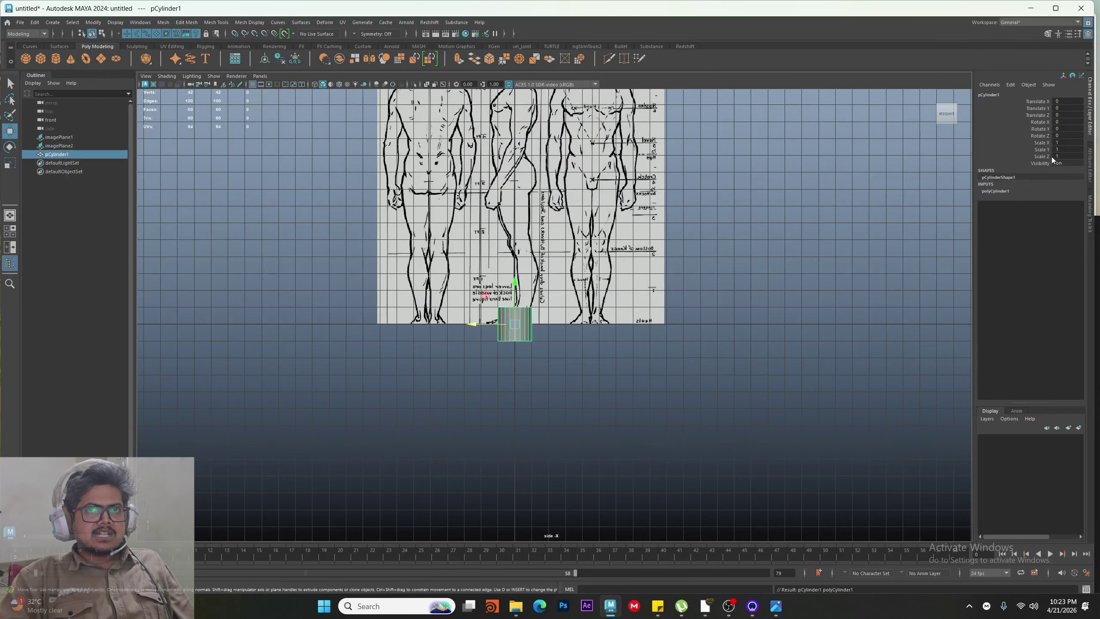
pyautogui.click(1003, 191)
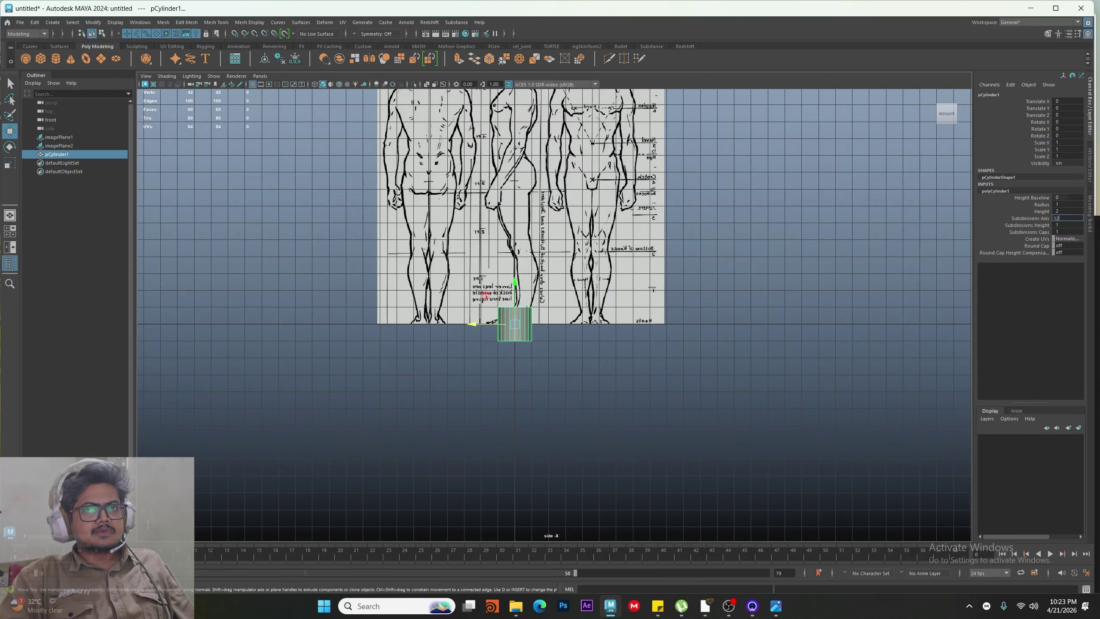
# Raise the cylinder to the figure's chest at about Translate Y 13.2 and switch the viewport to wireframe display
pyautogui.press('space')
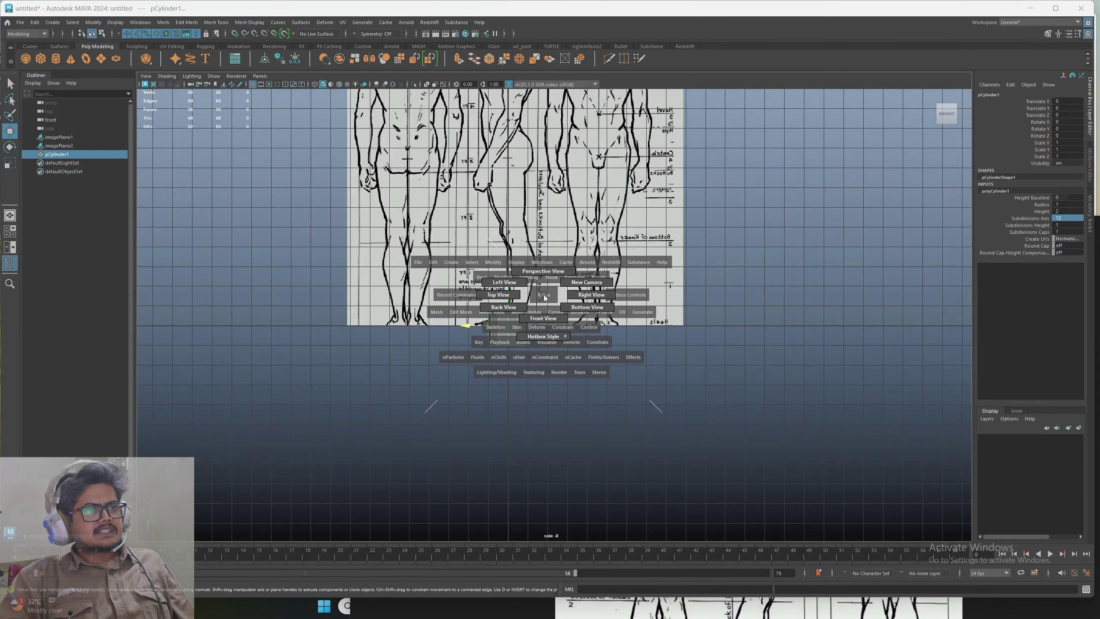
pyautogui.moveTo(552, 309); pyautogui.dragTo(598, 356)
pyautogui.keyDown('alt'); pyautogui.moveTo(598, 357); pyautogui.dragTo(462, 390, button='right'); pyautogui.keyUp('alt')
pyautogui.keyDown('alt'); pyautogui.moveTo(462, 390); pyautogui.dragTo(471, 264, button='middle'); pyautogui.keyUp('alt')
pyautogui.keyDown('alt'); pyautogui.moveTo(471, 264); pyautogui.dragTo(606, 568, button='right'); pyautogui.keyUp('alt')
pyautogui.moveTo(522, 359); pyautogui.dragTo(550, 212)
pyautogui.keyDown('alt'); pyautogui.moveTo(540, 246); pyautogui.dragTo(578, 476, button='middle'); pyautogui.keyUp('alt')
pyautogui.moveTo(558, 439); pyautogui.dragTo(564, 274)
pyautogui.keyDown('alt'); pyautogui.moveTo(571, 282); pyautogui.dragTo(429, 356, button='right'); pyautogui.keyUp('alt')
pyautogui.press('4')
pyautogui.moveTo(429, 355); pyautogui.dragTo(589, 429)
# Put both reference image planes into a new display layer and set it to Reference so they cannot be selected
pyautogui.press('space')
pyautogui.keyDown('alt'); pyautogui.moveTo(580, 418); pyautogui.dragTo(631, 395); pyautogui.keyUp('alt')
pyautogui.moveTo(631, 152); pyautogui.dragTo(286, 211)
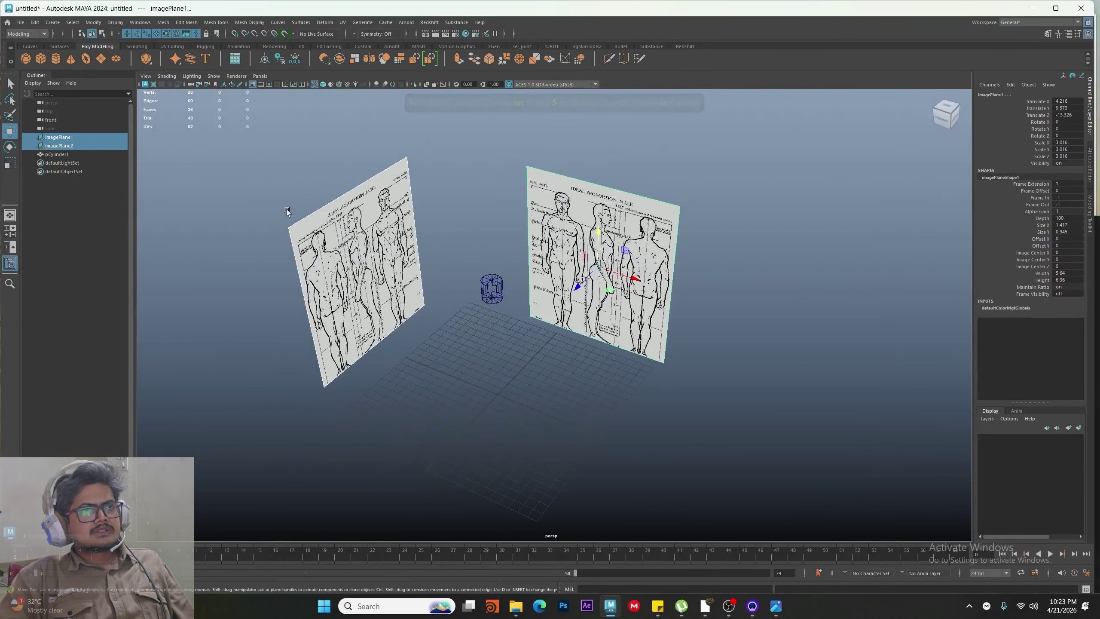
pyautogui.keyDown('alt'); pyautogui.moveTo(784, 342); pyautogui.dragTo(869, 327); pyautogui.keyUp('alt')
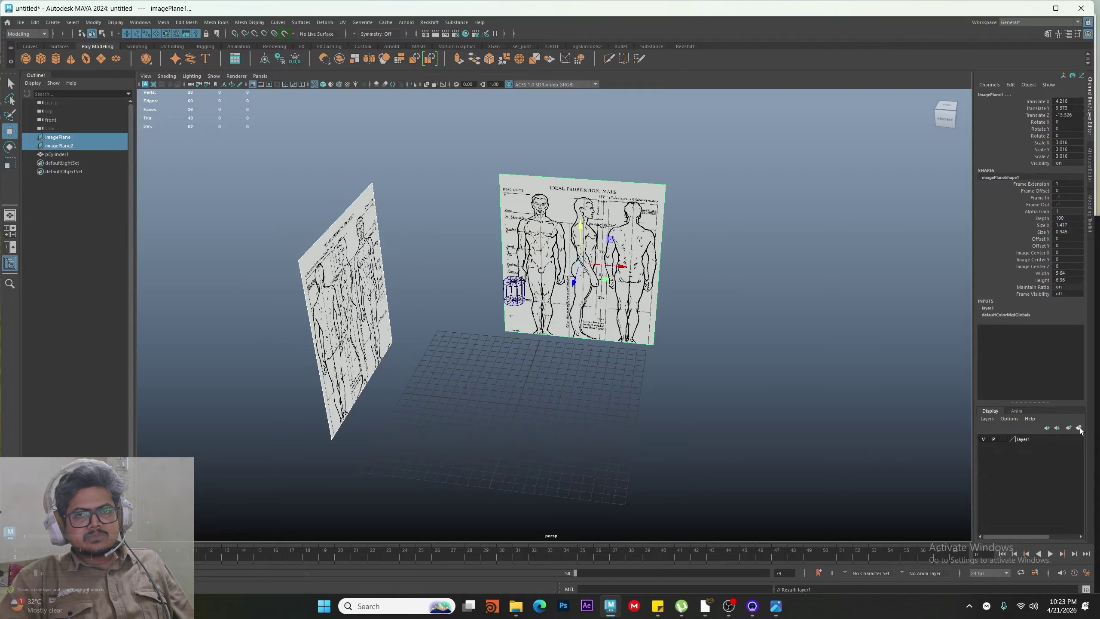
pyautogui.click(1003, 439)
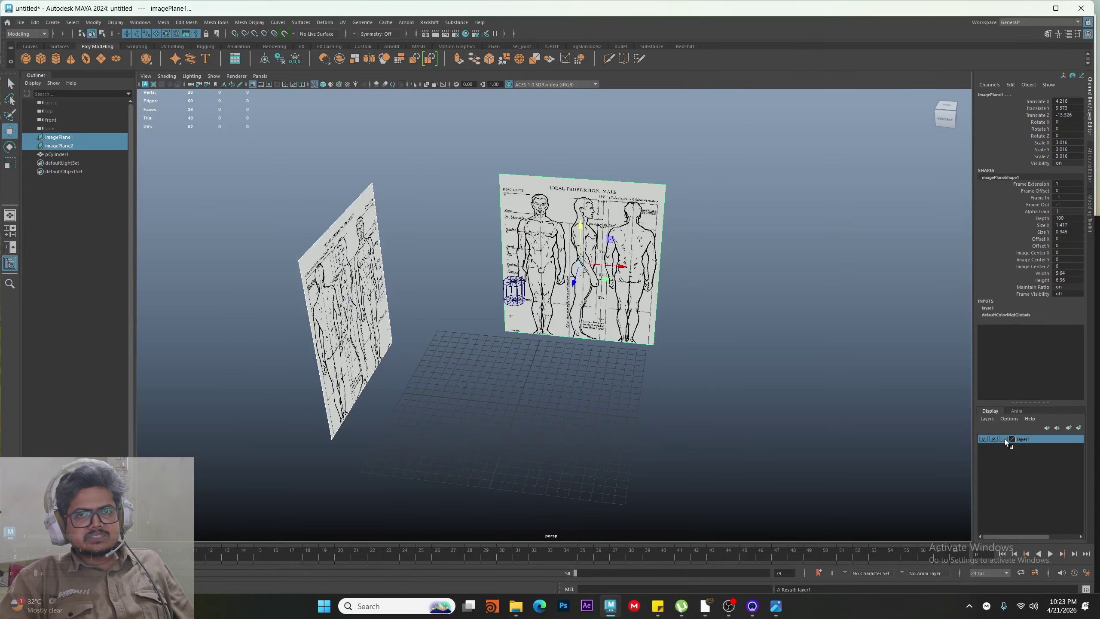
pyautogui.click(1003, 439)
pyautogui.click(1003, 439)
pyautogui.moveTo(634, 280); pyautogui.dragTo(758, 462)
pyautogui.moveTo(405, 267); pyautogui.dragTo(183, 423)
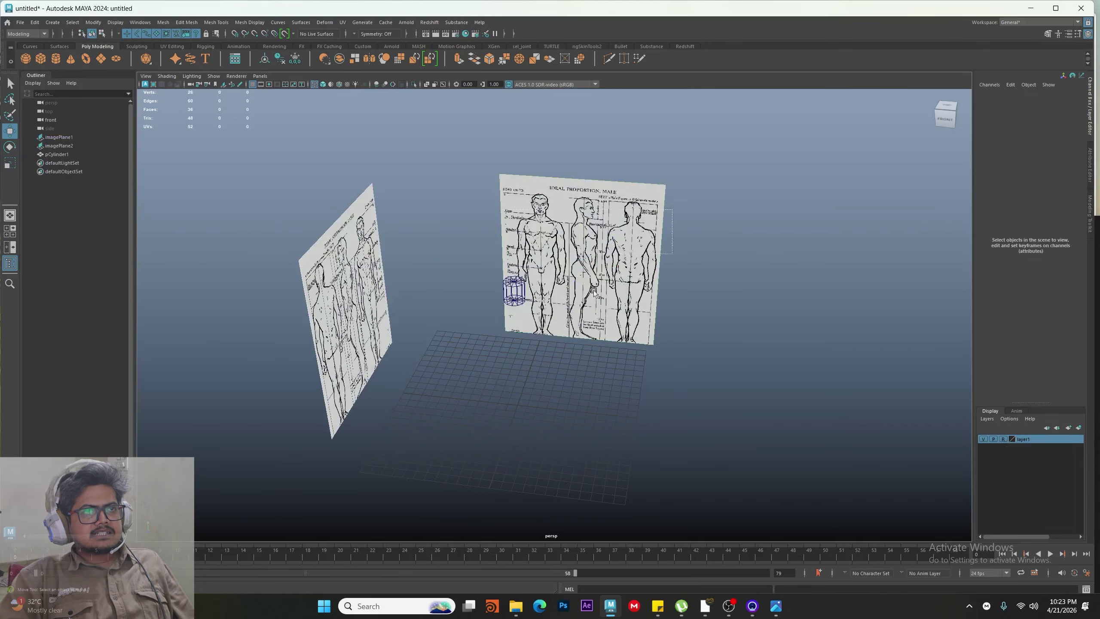
# Select the cylinder and examine its placement against the reference torso in the orthographic views
pyautogui.moveTo(593, 290); pyautogui.dragTo(504, 299)
pyautogui.press('space')
pyautogui.moveTo(527, 255); pyautogui.dragTo(533, 320)
pyautogui.scroll(5, 535, 375)
pyautogui.keyDown('alt'); pyautogui.moveTo(546, 234); pyautogui.dragTo(479, 257, button='middle'); pyautogui.keyUp('alt')
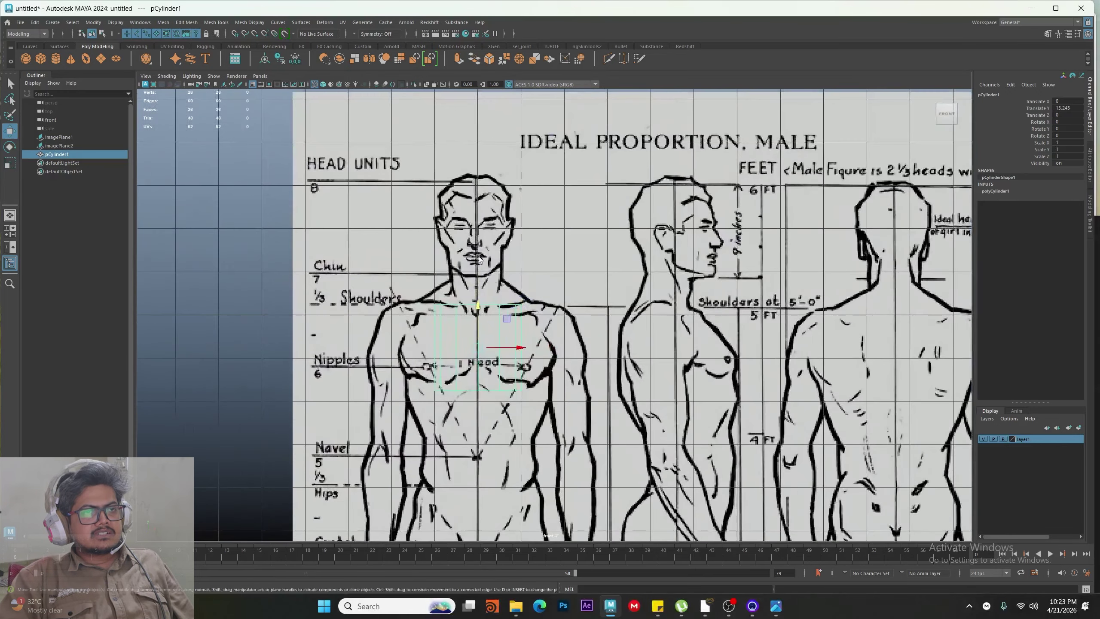
pyautogui.press('space')
pyautogui.moveTo(462, 210); pyautogui.dragTo(462, 210)
pyautogui.keyDown('alt'); pyautogui.moveTo(748, 338); pyautogui.dragTo(437, 321, button='right'); pyautogui.keyUp('alt')
pyautogui.press('space')
pyautogui.moveTo(436, 321); pyautogui.dragTo(438, 297)
pyautogui.moveTo(522, 227)
pyautogui.keyDown('alt'); pyautogui.mouseDown()
pyautogui.moveTo(422, 229)
pyautogui.moveTo(522, 217)
pyautogui.mouseUp(); pyautogui.keyUp('alt')
pyautogui.press('space')
pyautogui.moveTo(525, 319); pyautogui.dragTo(526, 349)
pyautogui.keyDown('alt'); pyautogui.moveTo(532, 360); pyautogui.dragTo(840, 449, button='right'); pyautogui.keyUp('alt')
pyautogui.keyDown('alt'); pyautogui.moveTo(575, 249); pyautogui.dragTo(191, 229, button='right'); pyautogui.keyUp('alt')
pyautogui.moveTo(615, 308)
pyautogui.keyDown('alt'); pyautogui.mouseDown(button='right')
pyautogui.moveTo(412, 298)
pyautogui.moveTo(523, 287)
pyautogui.mouseUp(button='right'); pyautogui.keyUp('alt')
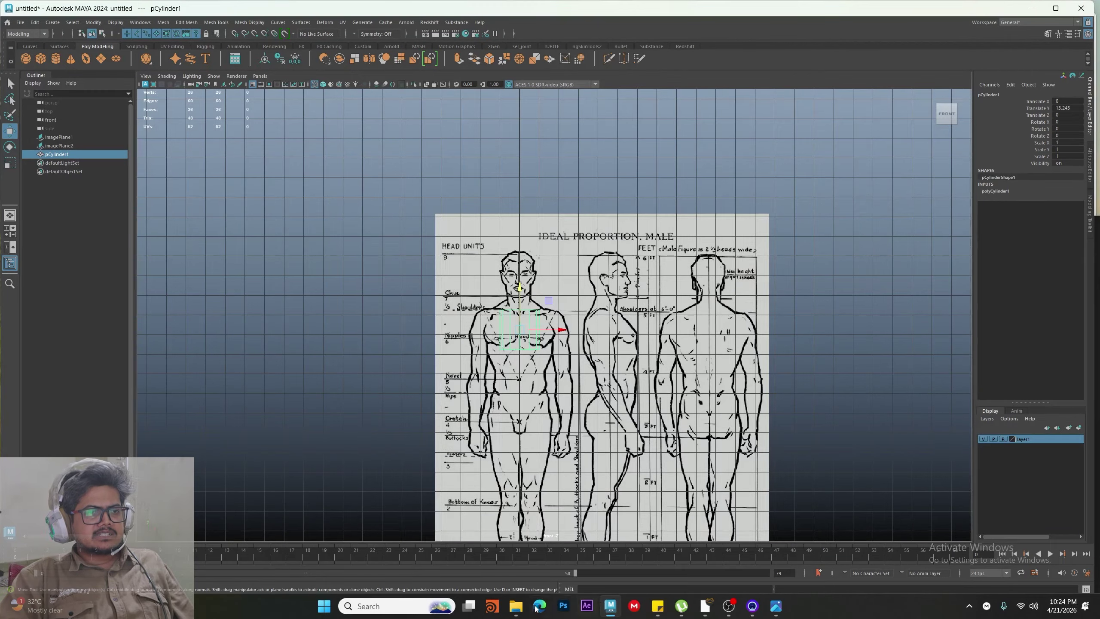
# Switch to Photoshop, open the male proportion reference image from the body folder, invert its colors and save it as a new file
pyautogui.moveTo(519, 608)
pyautogui.moveTo(526, 554)
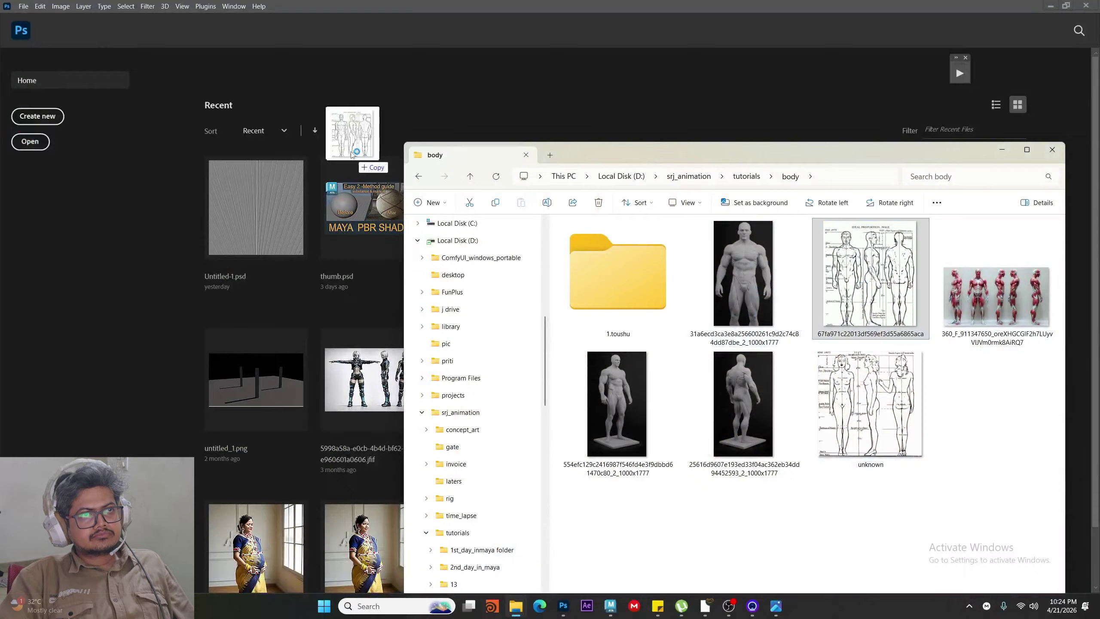
pyautogui.moveTo(356, 135); pyautogui.dragTo(534, 188)
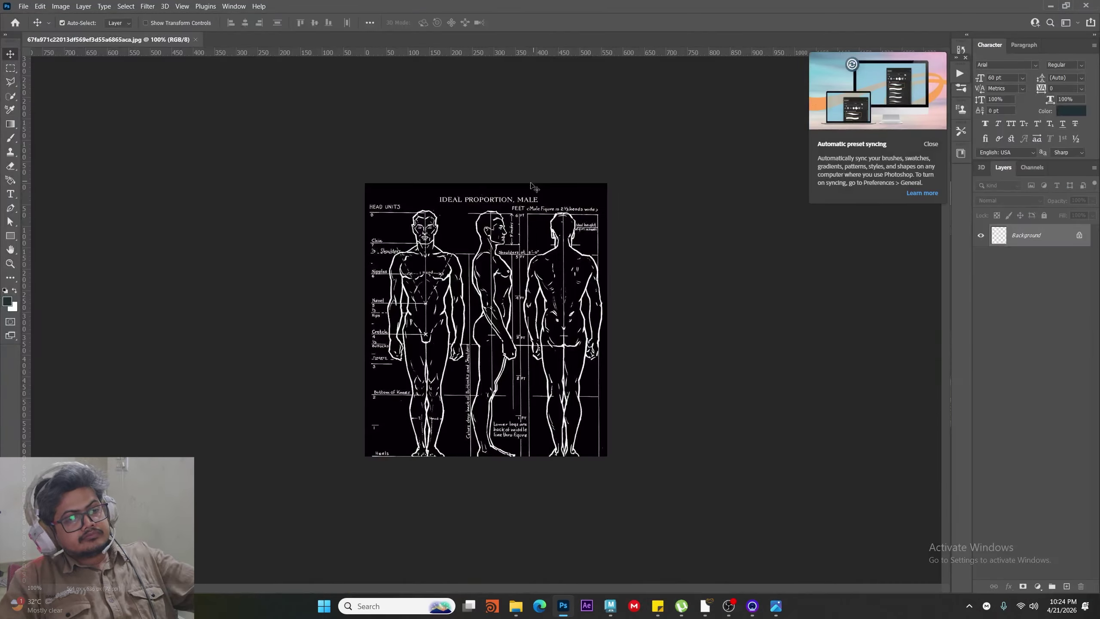
pyautogui.hotkey('ctrl', 'shift', 's')
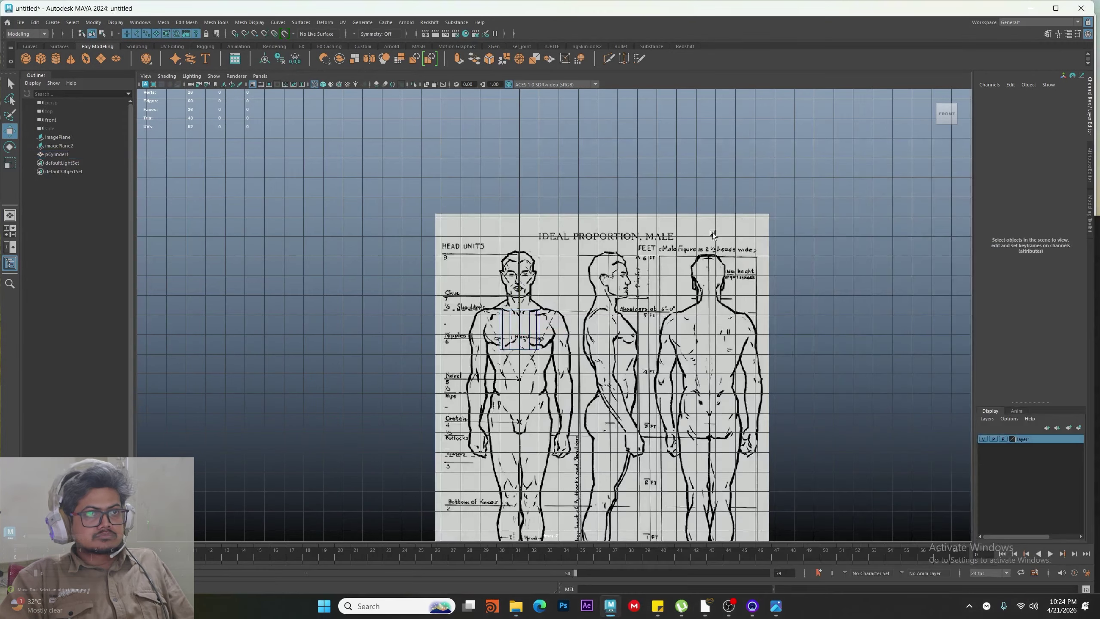
# Replace the pictures on both image planes with the inverted male proportion reference
pyautogui.rightClick(713, 234)
pyautogui.hotkey('ctrl', 'a')
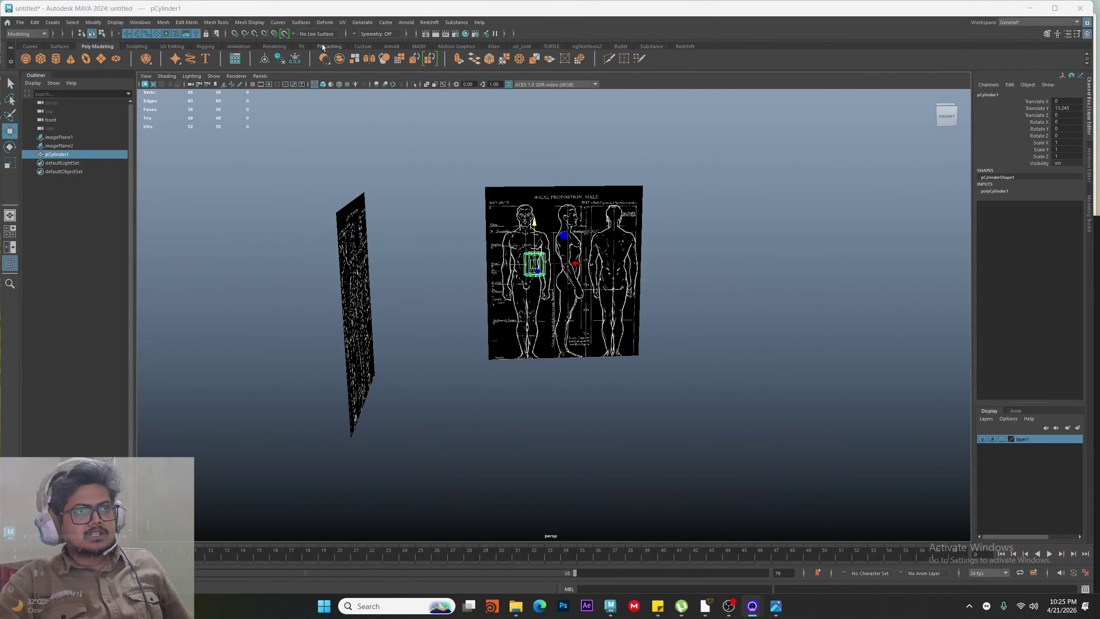
# Check the cylinder against the inverted references in perspective, cycling the reference layer's display type and returning it to Reference
pyautogui.keyDown('alt'); pyautogui.moveTo(497, 241); pyautogui.dragTo(768, 423, button='right'); pyautogui.keyUp('alt')
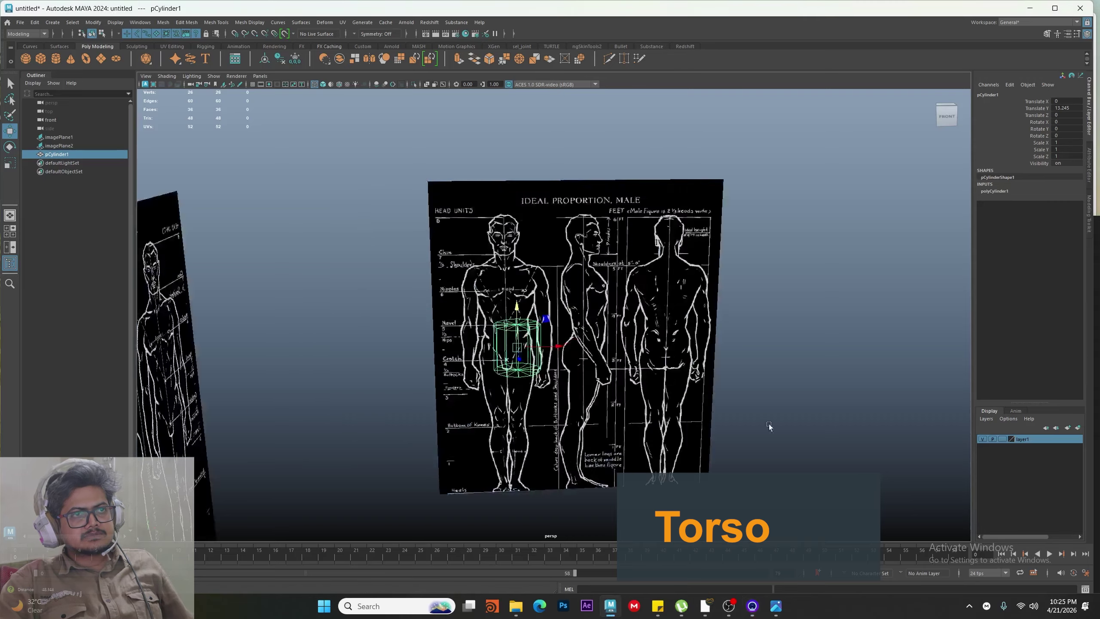
pyautogui.keyDown('alt'); pyautogui.moveTo(768, 424); pyautogui.dragTo(991, 428); pyautogui.keyUp('alt')
pyautogui.click(1003, 439)
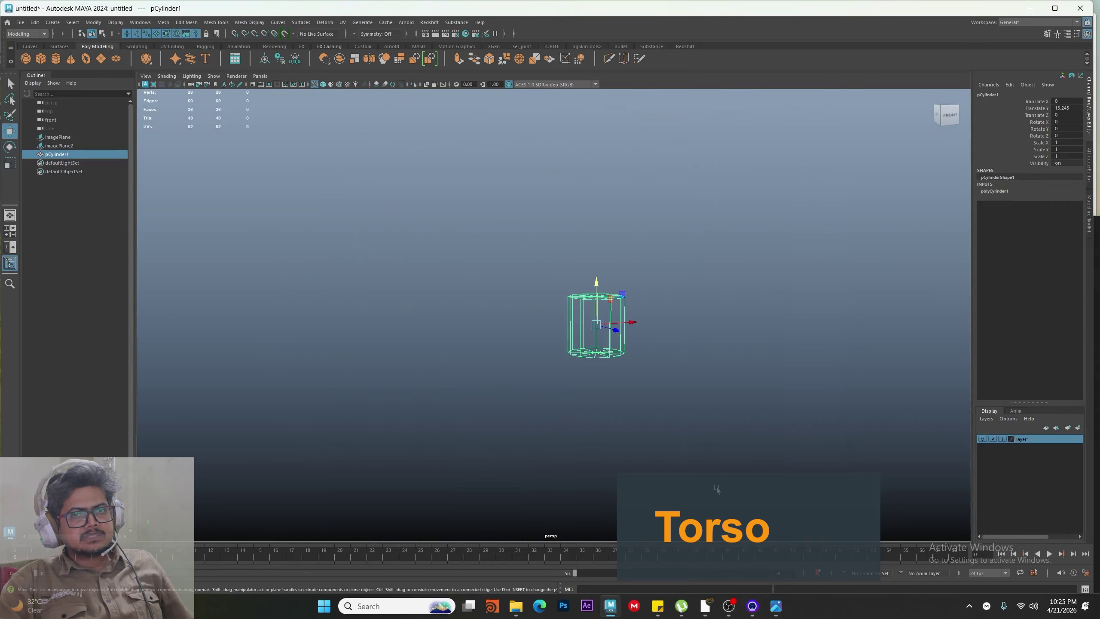
pyautogui.keyDown('alt'); pyautogui.moveTo(714, 485); pyautogui.dragTo(506, 388); pyautogui.keyUp('alt')
pyautogui.click(1003, 439)
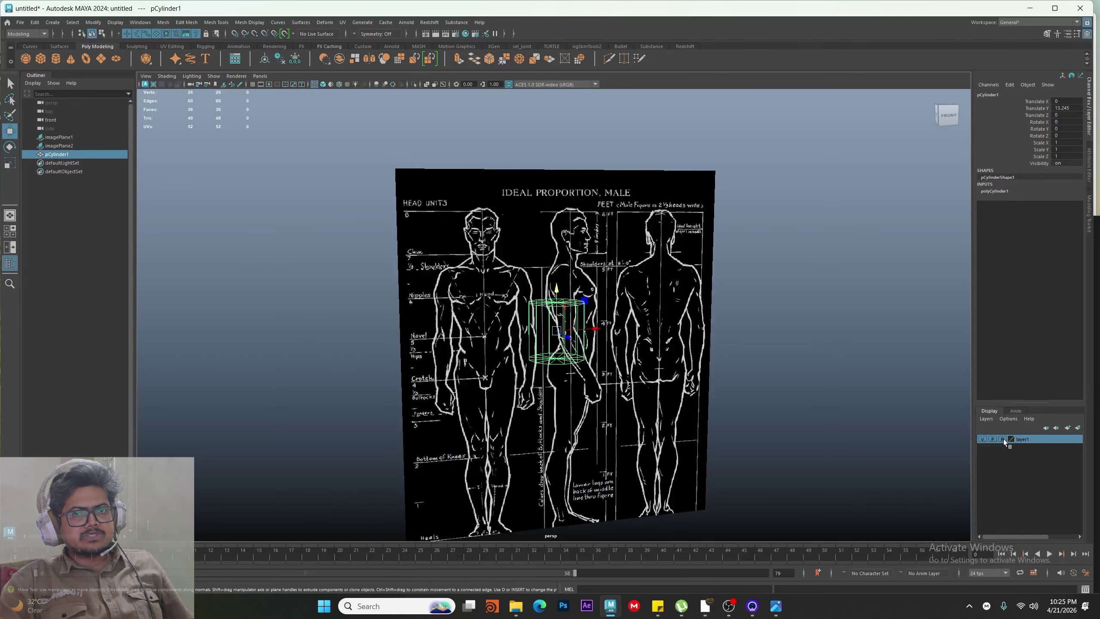
pyautogui.click(1003, 439)
pyautogui.click(1003, 439)
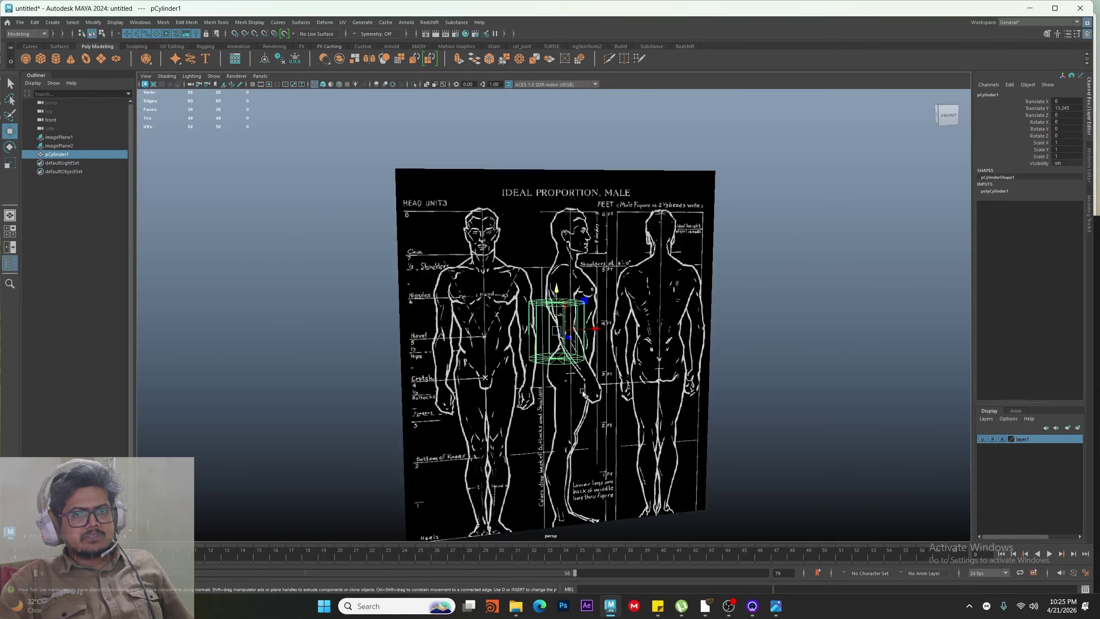
# In the front view, select the cylinder's top ring of vertices and scale it out to the figure's shoulder width
pyautogui.scroll(-2, 583, 393)
pyautogui.press('space')
pyautogui.moveTo(523, 288); pyautogui.dragTo(524, 325)
pyautogui.scroll(3, 426, 242)
pyautogui.keyDown('alt'); pyautogui.moveTo(422, 237); pyautogui.dragTo(468, 330, button='middle'); pyautogui.keyUp('alt')
pyautogui.scroll(6, 468, 330)
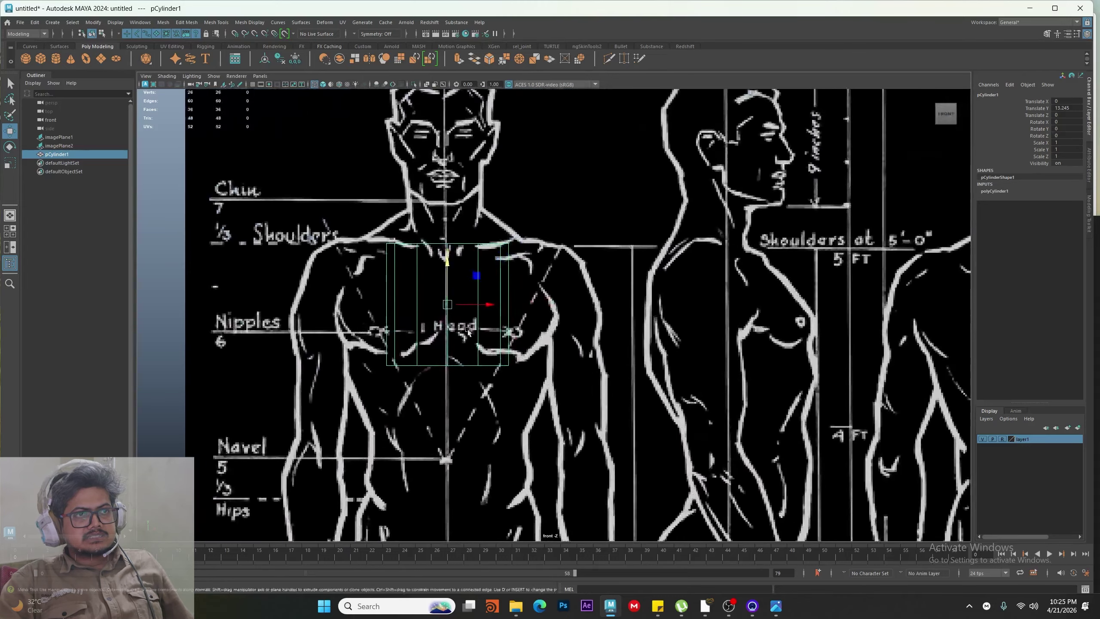
pyautogui.scroll(4, 468, 331)
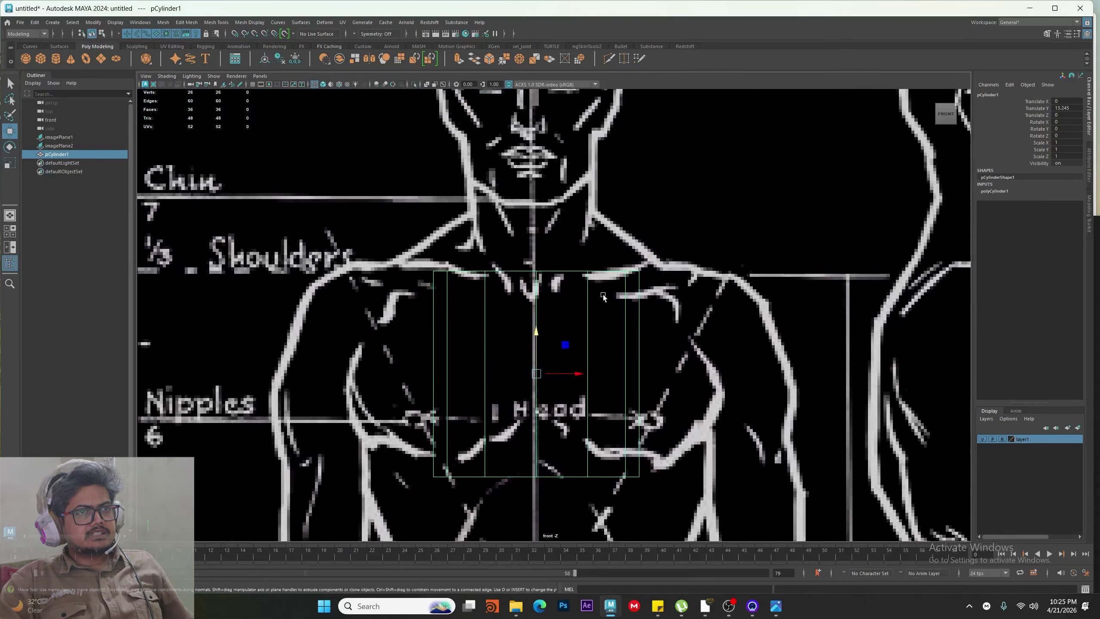
pyautogui.keyDown('alt'); pyautogui.moveTo(604, 296); pyautogui.dragTo(504, 321, button='right'); pyautogui.keyUp('alt')
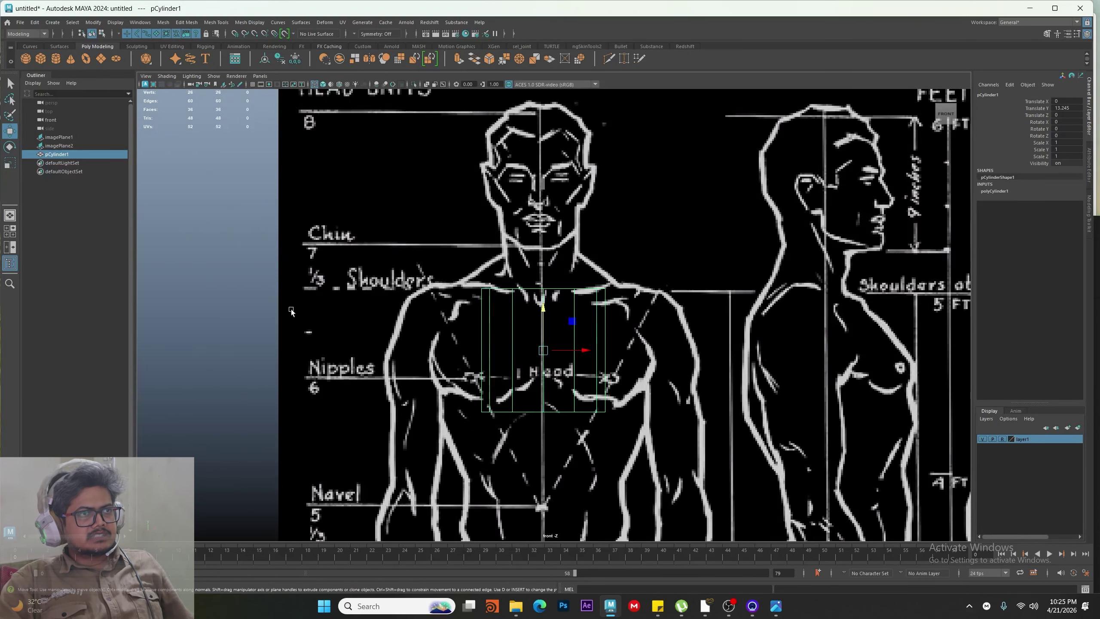
pyautogui.scroll(-6, 294, 302)
pyautogui.scroll(7, 534, 299)
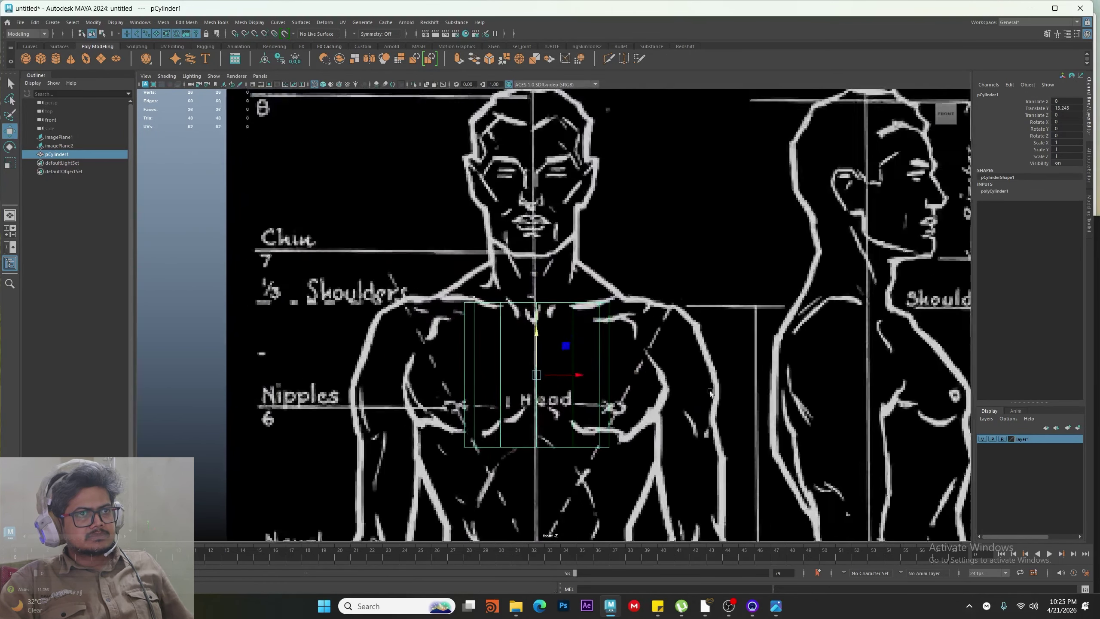
pyautogui.moveTo(536, 299); pyautogui.dragTo(350, 315, button='right')
pyautogui.moveTo(401, 269); pyautogui.dragTo(811, 318)
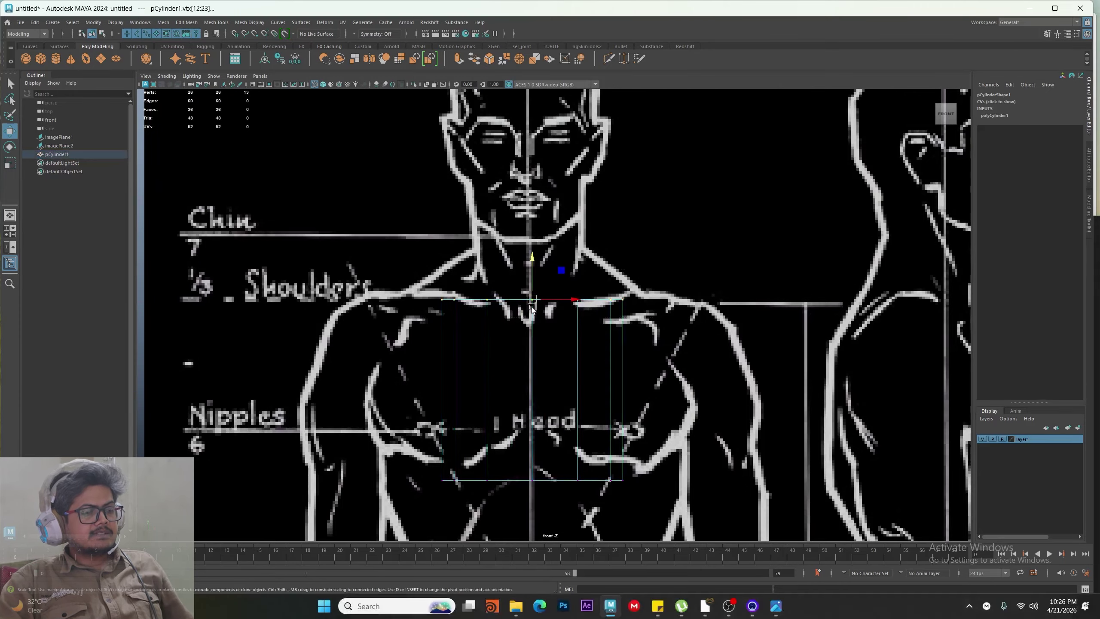
pyautogui.moveTo(533, 303); pyautogui.dragTo(643, 313)
# Scale the bottom ring of vertices out to the chest width and raise it to the lower edge of the pectorals
pyautogui.keyDown('alt'); pyautogui.moveTo(550, 396); pyautogui.dragTo(503, 308, button='middle'); pyautogui.keyUp('alt')
pyautogui.moveTo(718, 324); pyautogui.dragTo(373, 451)
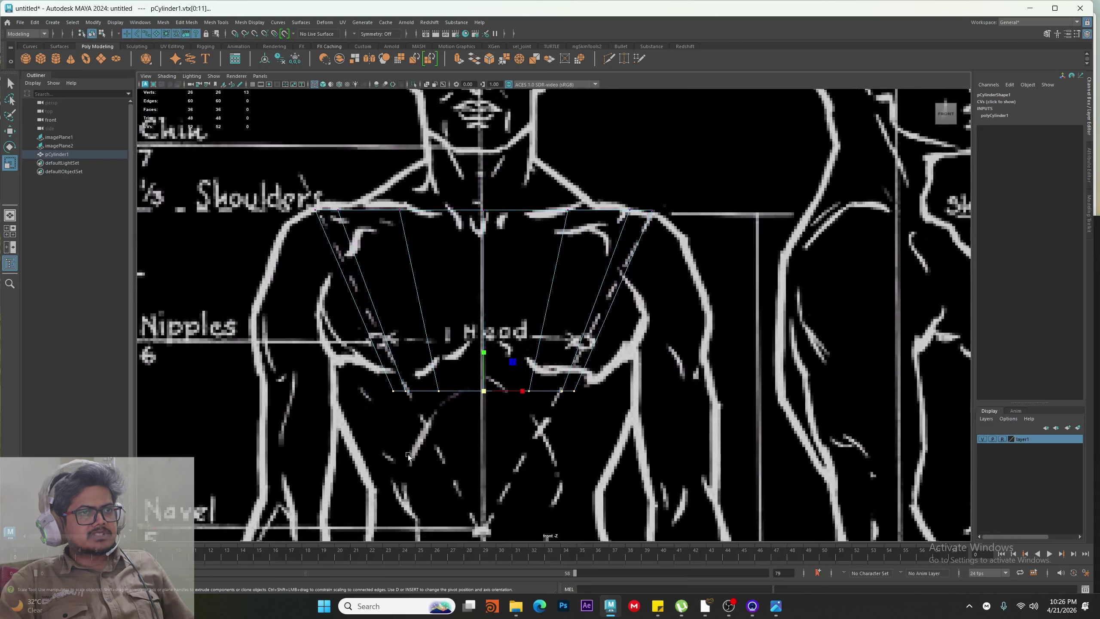
pyautogui.keyDown('alt'); pyautogui.moveTo(460, 457); pyautogui.dragTo(550, 391, button='middle'); pyautogui.keyUp('alt')
pyautogui.press('w')
pyautogui.moveTo(492, 288); pyautogui.dragTo(489, 259)
pyautogui.keyDown('alt'); pyautogui.moveTo(489, 262); pyautogui.dragTo(485, 326, button='middle'); pyautogui.keyUp('alt')
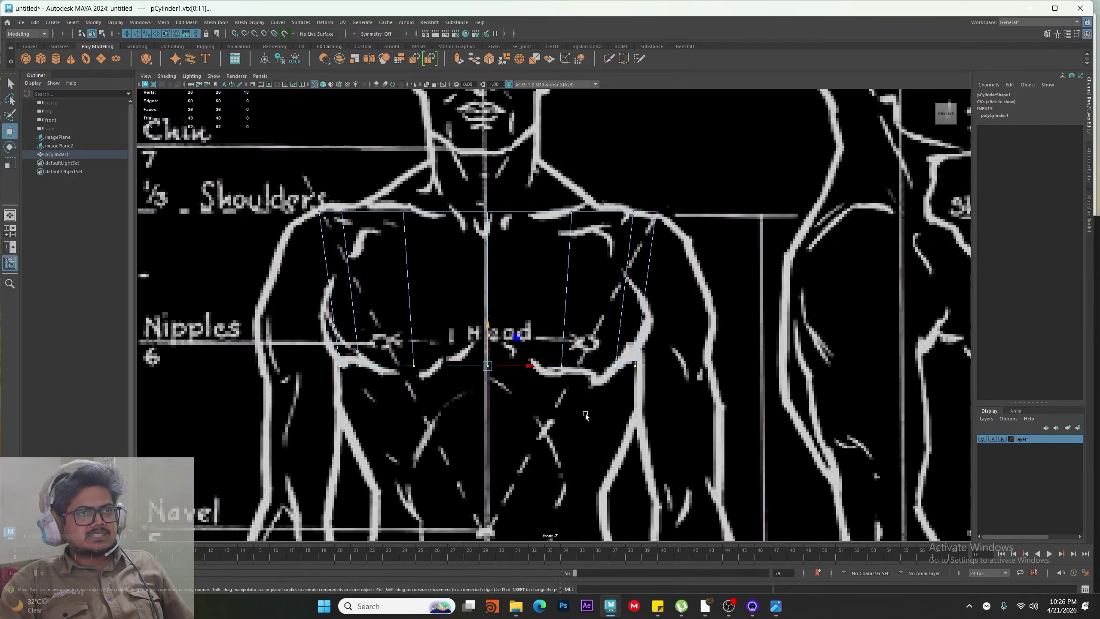
# Examine the tapered torso block against the chest outline in the front and side views
pyautogui.keyDown('alt'); pyautogui.moveTo(586, 414); pyautogui.dragTo(541, 415, button='right'); pyautogui.keyUp('alt')
pyautogui.keyDown('alt'); pyautogui.moveTo(454, 410); pyautogui.dragTo(493, 300, button='middle'); pyautogui.keyUp('alt')
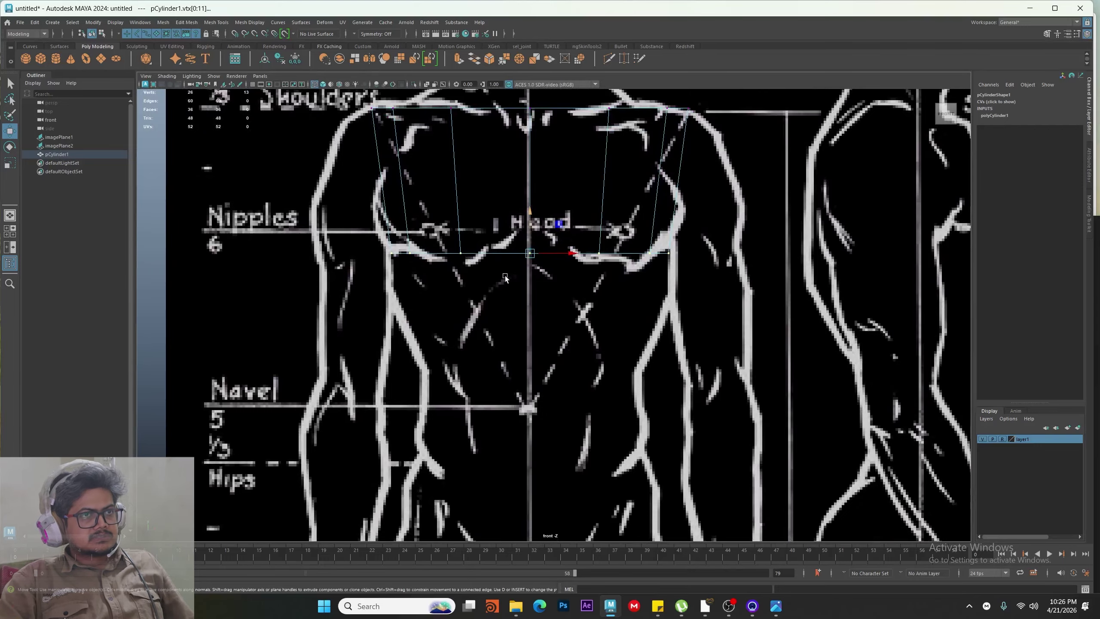
pyautogui.press('space')
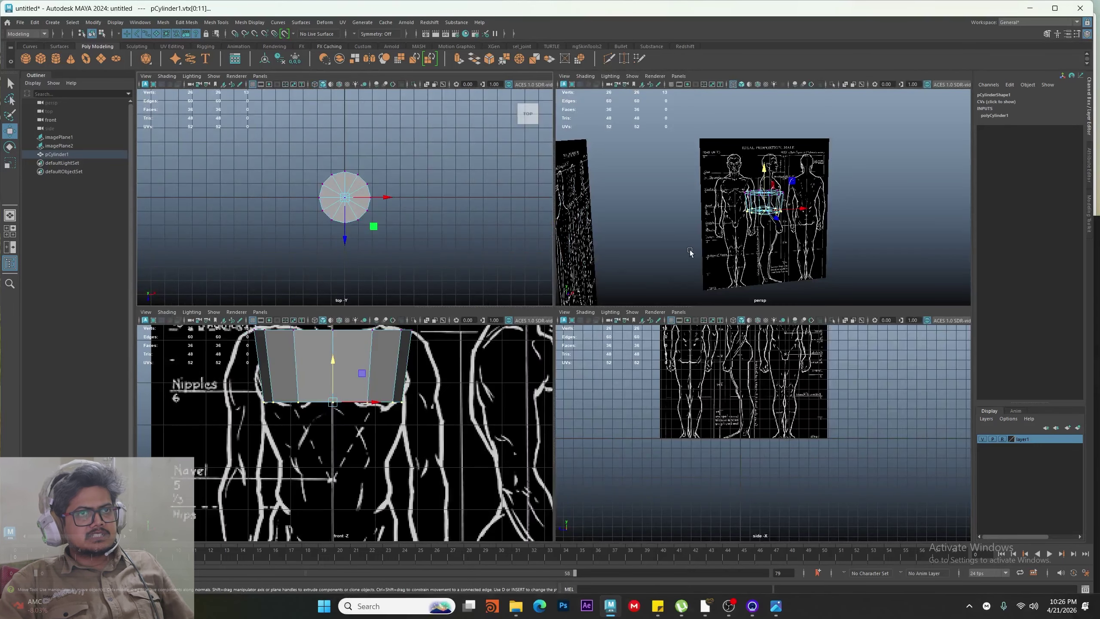
pyautogui.press('space')
pyautogui.press('space')
pyautogui.moveTo(529, 338); pyautogui.dragTo(632, 343)
pyautogui.keyDown('alt'); pyautogui.moveTo(530, 174); pyautogui.dragTo(564, 369, button='middle'); pyautogui.keyUp('alt')
pyautogui.keyDown('alt'); pyautogui.moveTo(564, 368); pyautogui.dragTo(622, 369, button='right'); pyautogui.keyUp('alt')
pyautogui.keyDown('alt'); pyautogui.moveTo(576, 331); pyautogui.dragTo(581, 391, button='middle'); pyautogui.keyUp('alt')
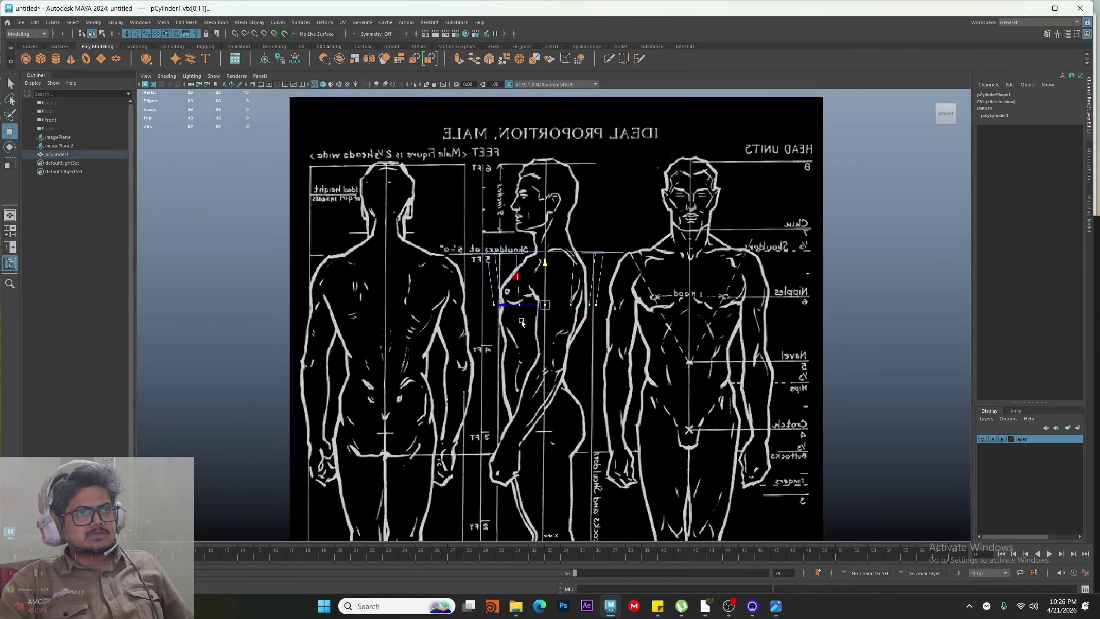
pyautogui.keyDown('alt'); pyautogui.moveTo(581, 391); pyautogui.dragTo(649, 393, button='right'); pyautogui.keyUp('alt')
pyautogui.keyDown('alt'); pyautogui.moveTo(582, 345); pyautogui.dragTo(599, 405, button='middle'); pyautogui.keyUp('alt')
pyautogui.keyDown('alt'); pyautogui.moveTo(599, 405); pyautogui.dragTo(626, 406, button='right'); pyautogui.keyUp('alt')
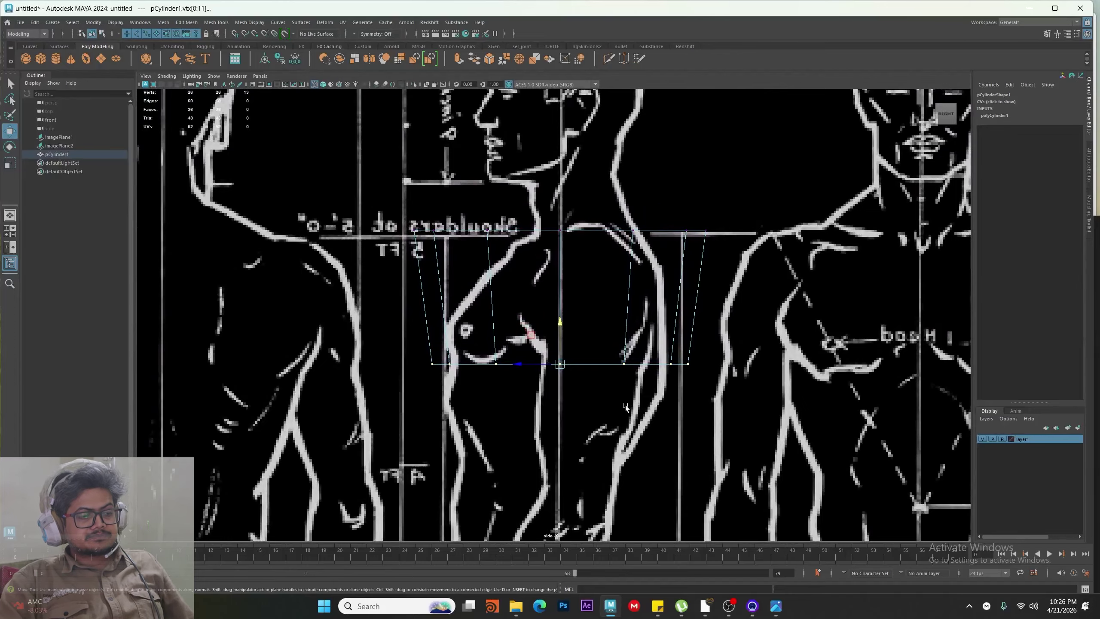
# Set up a two-pane layout showing the front view beside the side view, both framed on the torso
pyautogui.click(10, 247)
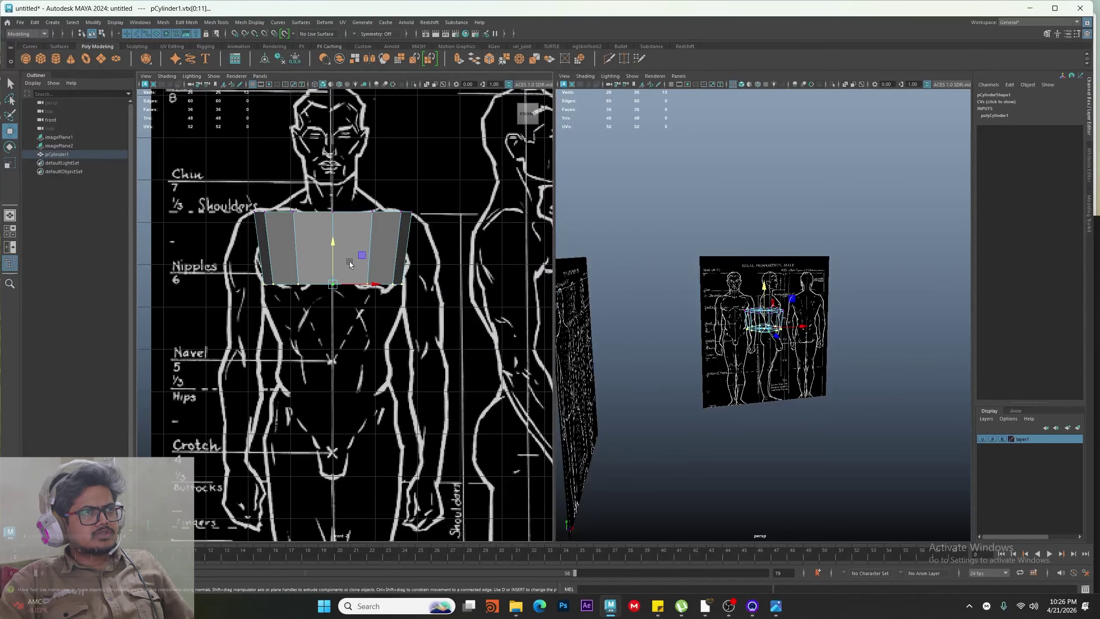
pyautogui.press('space')
pyautogui.press('space')
pyautogui.moveTo(858, 267); pyautogui.dragTo(1089, 282)
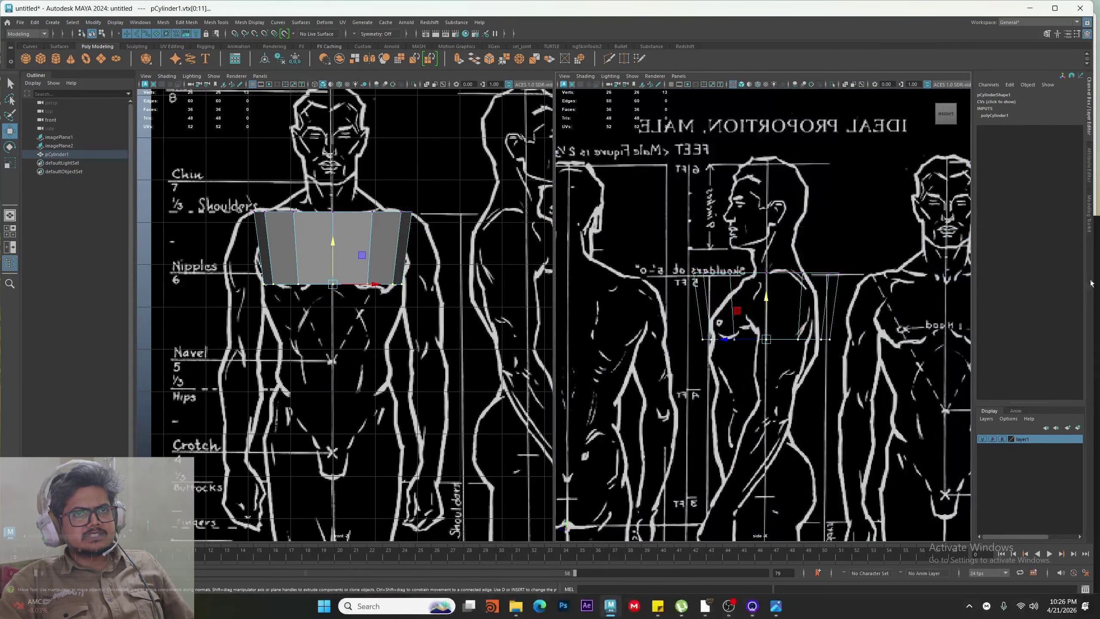
pyautogui.keyDown('alt'); pyautogui.moveTo(751, 289); pyautogui.dragTo(855, 424, button='right'); pyautogui.keyUp('alt')
pyautogui.keyDown('alt'); pyautogui.moveTo(855, 425); pyautogui.dragTo(756, 319, button='middle'); pyautogui.keyUp('alt')
pyautogui.keyDown('alt'); pyautogui.moveTo(756, 319); pyautogui.dragTo(659, 265, button='right'); pyautogui.keyUp('alt')
pyautogui.keyDown('alt'); pyautogui.moveTo(376, 279); pyautogui.dragTo(437, 314, button='right'); pyautogui.keyUp('alt')
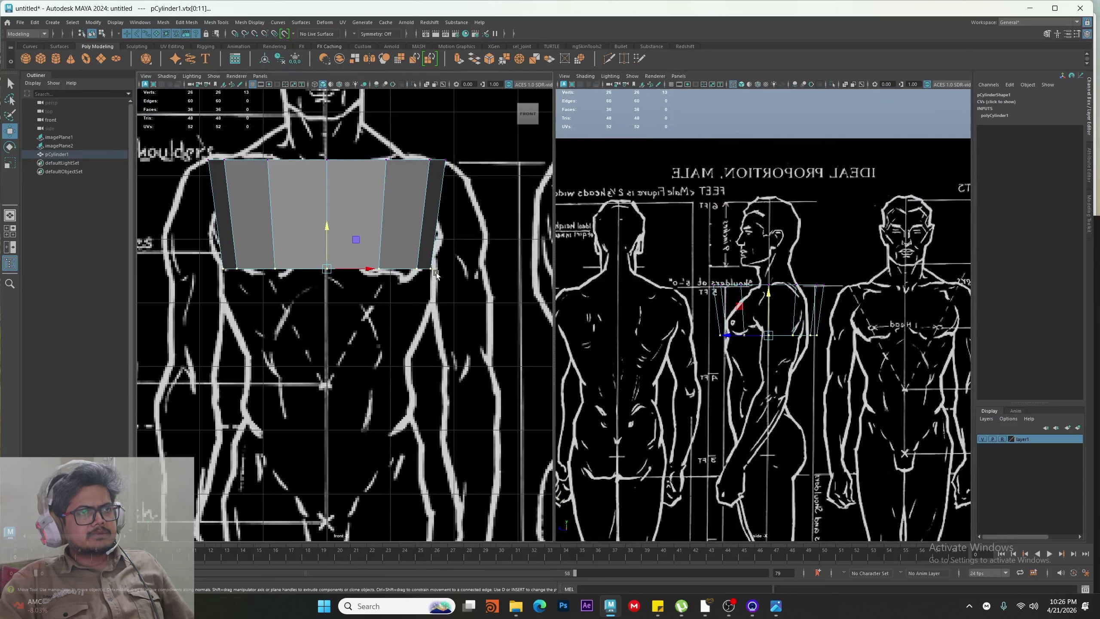
pyautogui.press('r')
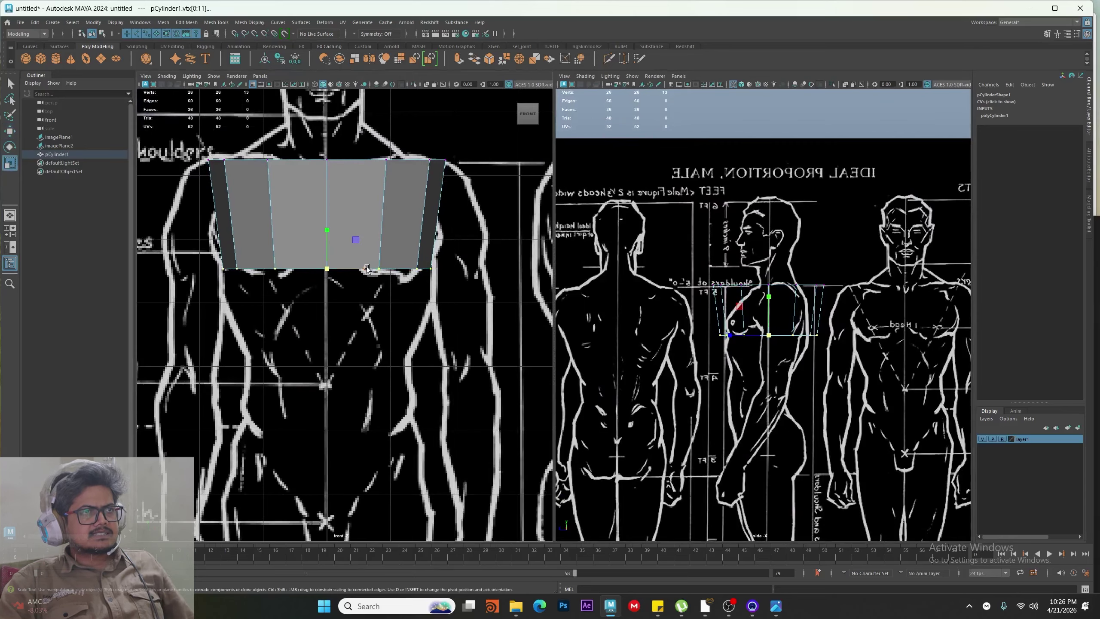
pyautogui.moveTo(367, 267)
pyautogui.mouseDown()
pyautogui.moveTo(352, 267)
pyautogui.moveTo(377, 267)
pyautogui.mouseUp()
pyautogui.hotkey('ctrl', 'z')
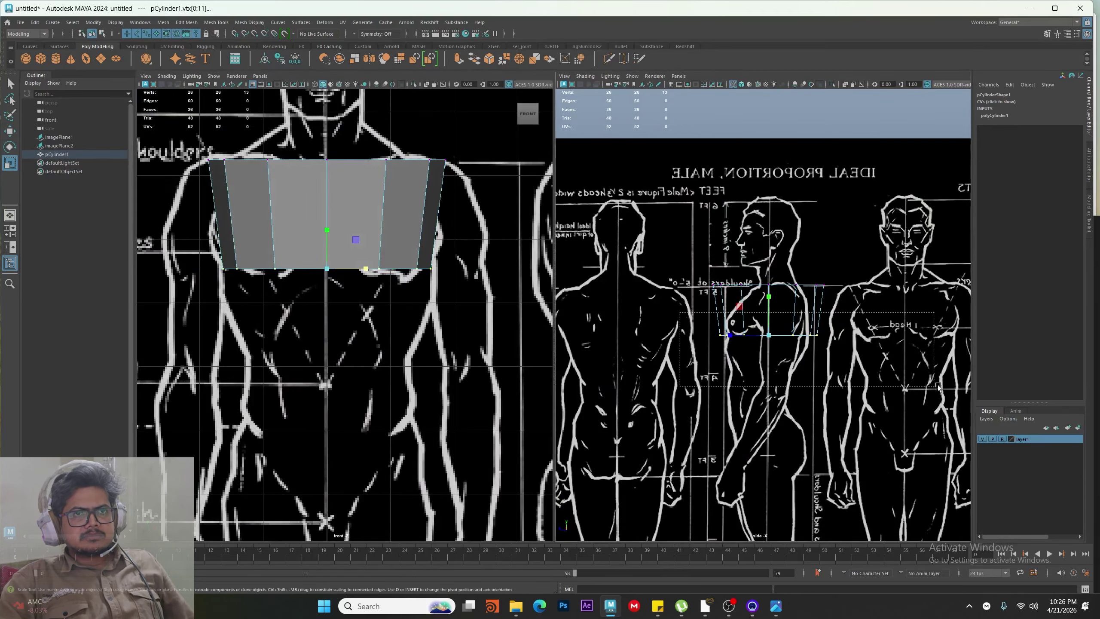
pyautogui.keyDown('alt'); pyautogui.moveTo(641, 295); pyautogui.dragTo(747, 399, button='right'); pyautogui.keyUp('alt')
pyautogui.moveTo(740, 373); pyautogui.dragTo(676, 394)
pyautogui.hotkey('ctrl', 'z')
pyautogui.hotkey('ctrl', 'z')
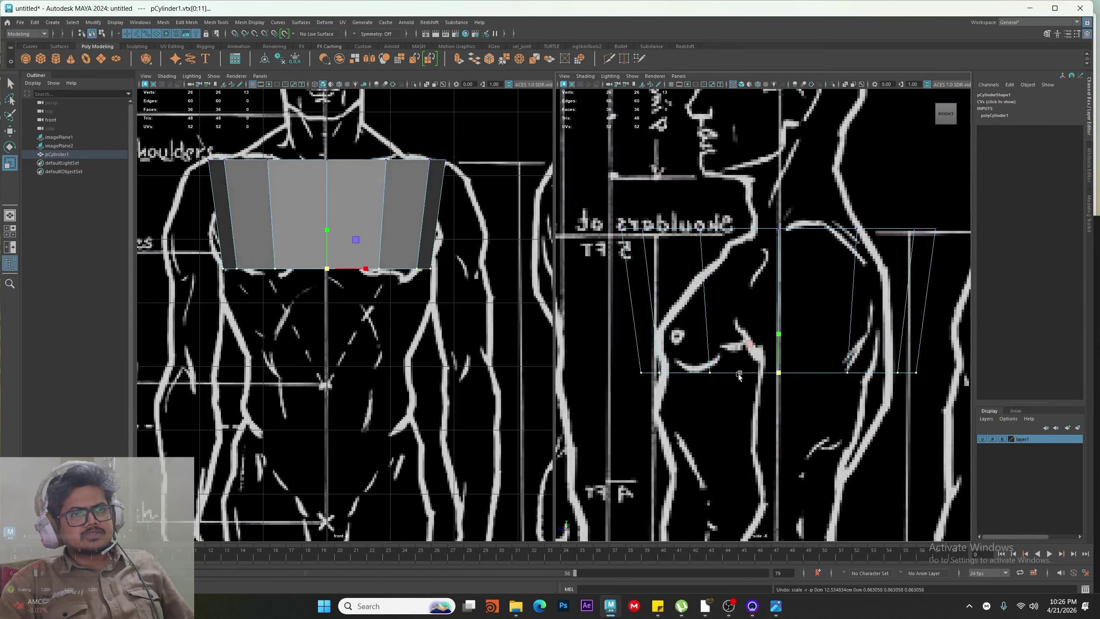
# Fit the depth of the bottom and top vertex rings to the side-view torso, shifting the top ring toward the upper back
pyautogui.moveTo(739, 376); pyautogui.dragTo(745, 378)
pyautogui.keyDown('alt'); pyautogui.moveTo(956, 285); pyautogui.dragTo(947, 304, button='middle'); pyautogui.keyUp('alt')
pyautogui.moveTo(768, 306); pyautogui.dragTo(784, 309, button='middle')
pyautogui.press('w')
pyautogui.moveTo(728, 250); pyautogui.dragTo(745, 251)
pyautogui.press('r')
pyautogui.moveTo(752, 248); pyautogui.dragTo(755, 248)
pyautogui.press('w')
pyautogui.press('r')
pyautogui.press('w')
pyautogui.moveTo(787, 215)
pyautogui.mouseDown()
pyautogui.moveTo(800, 313)
pyautogui.moveTo(805, 227)
pyautogui.mouseUp()
pyautogui.hotkey('ctrl', 'z')
pyautogui.keyDown('alt'); pyautogui.moveTo(813, 349); pyautogui.dragTo(815, 223, button='middle'); pyautogui.keyUp('alt')
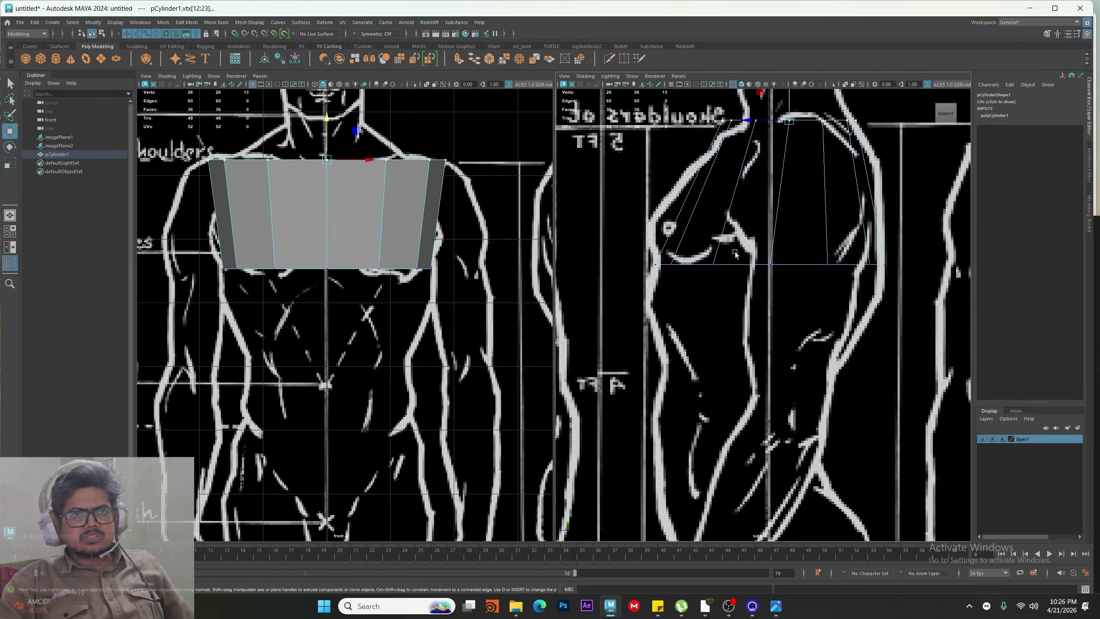
# Extrude the torso block's bottom cap faces down to just above the navel and scale them in to the waist width
pyautogui.moveTo(296, 226); pyautogui.dragTo(293, 254, button='right')
pyautogui.moveTo(161, 231); pyautogui.dragTo(450, 338)
pyautogui.moveTo(479, 219); pyautogui.dragTo(1, 277)
pyautogui.keyDown('ctrl'); pyautogui.moveTo(1, 236); pyautogui.dragTo(0, 237); pyautogui.keyUp('ctrl')
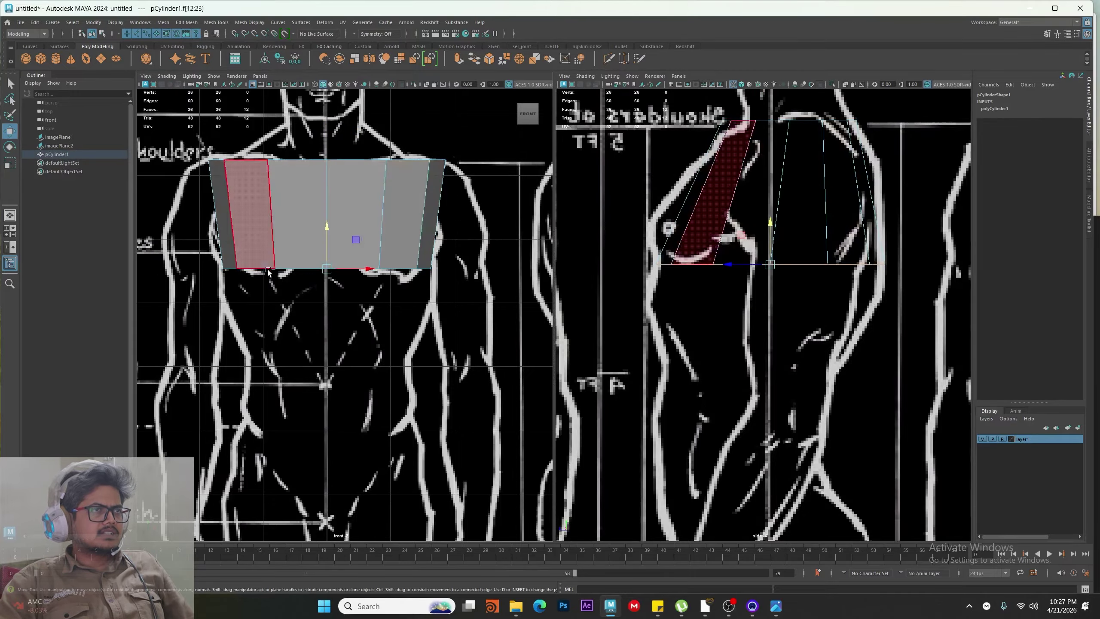
pyautogui.press('space')
pyautogui.moveTo(268, 267); pyautogui.dragTo(271, 249)
pyautogui.keyDown('alt'); pyautogui.moveTo(331, 303); pyautogui.dragTo(335, 250); pyautogui.keyUp('alt')
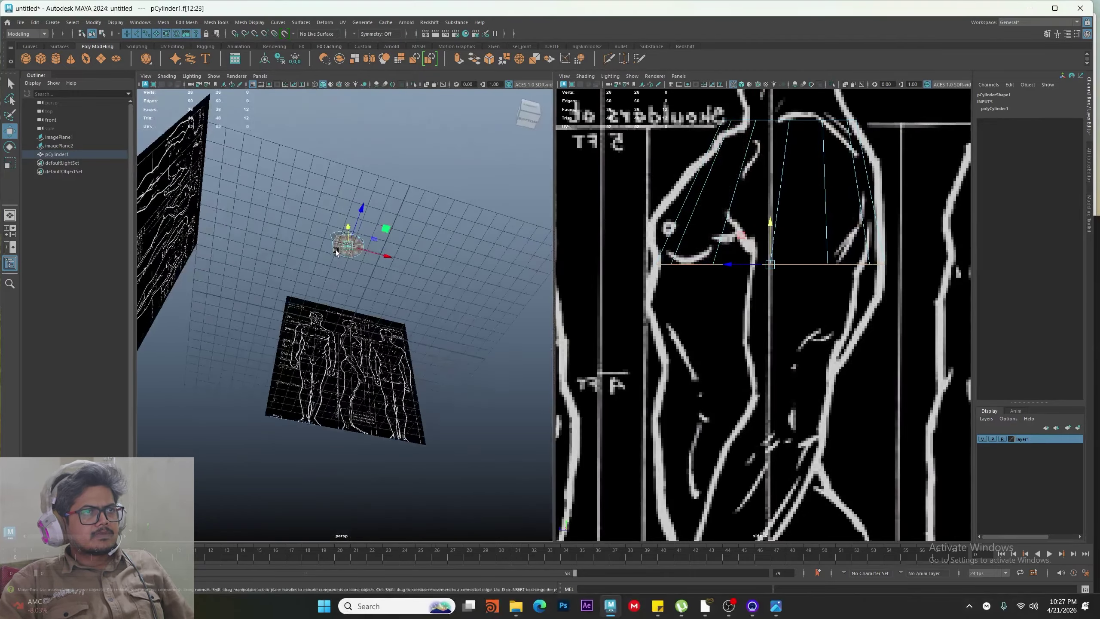
pyautogui.keyDown('alt'); pyautogui.moveTo(335, 250); pyautogui.dragTo(364, 253, button='right'); pyautogui.keyUp('alt')
pyautogui.press('space')
pyautogui.moveTo(364, 253)
pyautogui.keyDown('alt'); pyautogui.mouseDown()
pyautogui.moveTo(359, 246)
pyautogui.moveTo(356, 265)
pyautogui.mouseUp(); pyautogui.keyUp('alt')
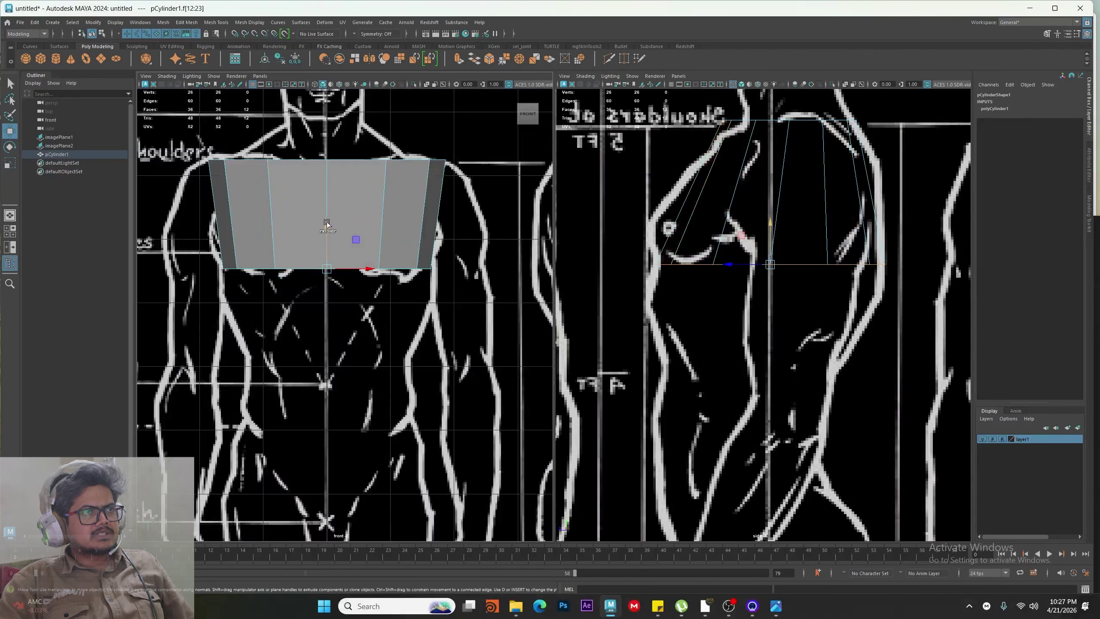
pyautogui.hotkey('ctrl', 'e')
pyautogui.moveTo(356, 237); pyautogui.dragTo(351, 319, button='middle')
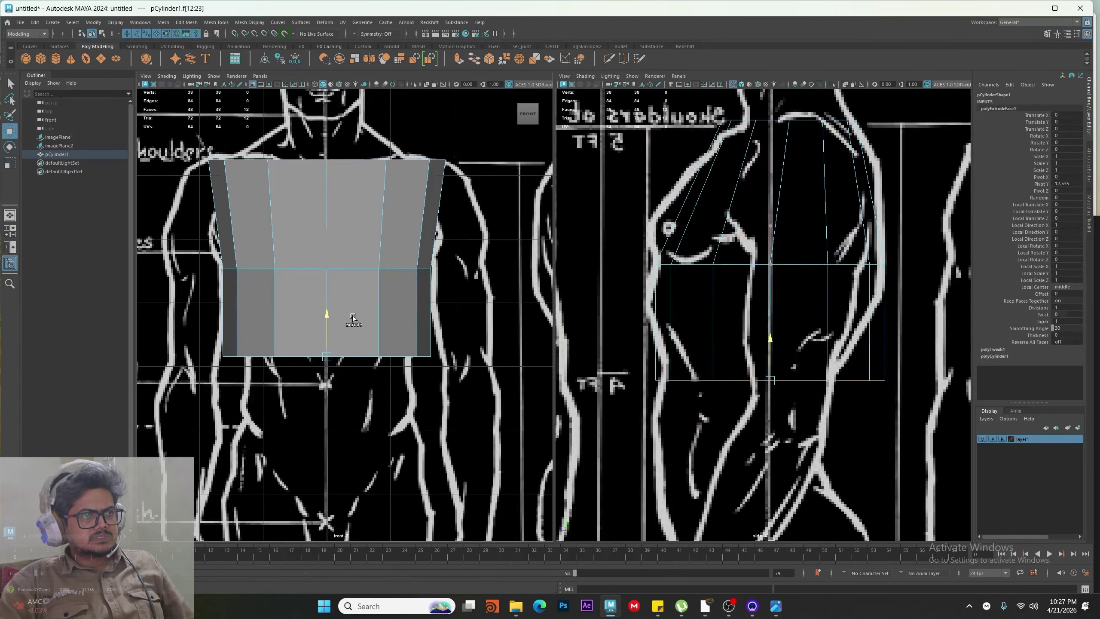
pyautogui.press('r')
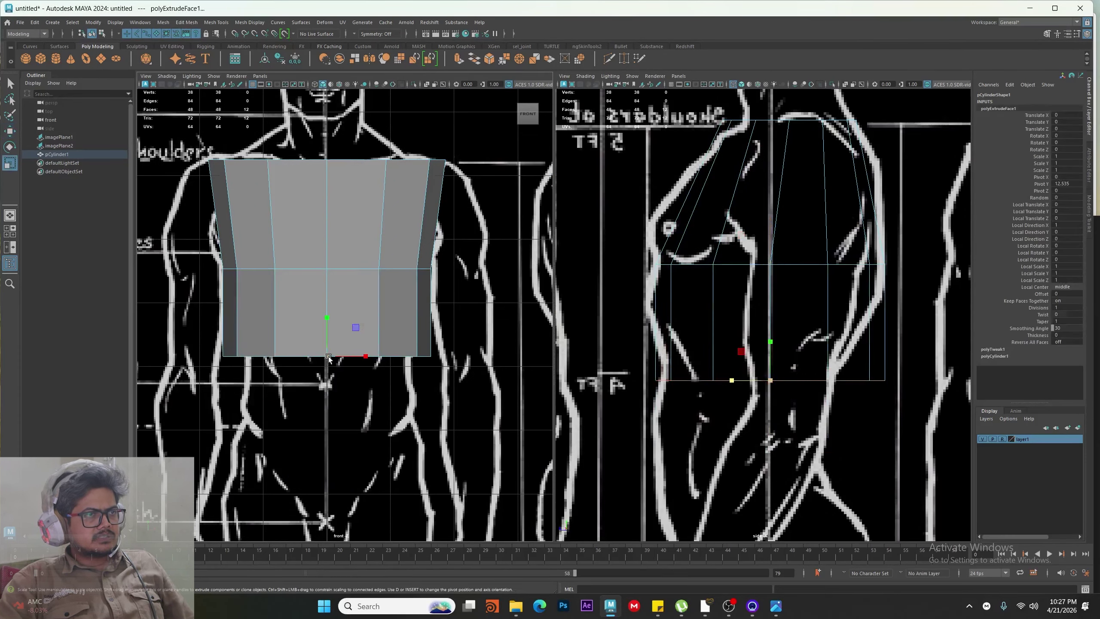
pyautogui.moveTo(328, 358); pyautogui.dragTo(299, 368)
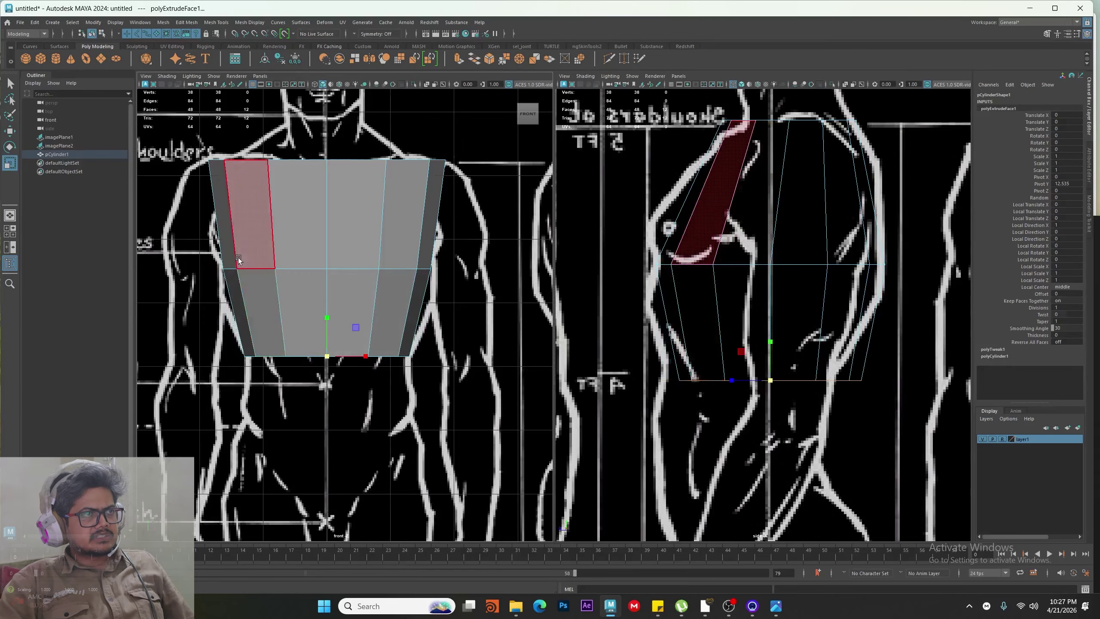
# Scale the chest ring of vertices outward until it is as wide as the shoulder ring in the front view
pyautogui.moveTo(238, 259); pyautogui.dragTo(187, 256, button='right')
pyautogui.moveTo(186, 256); pyautogui.dragTo(455, 280)
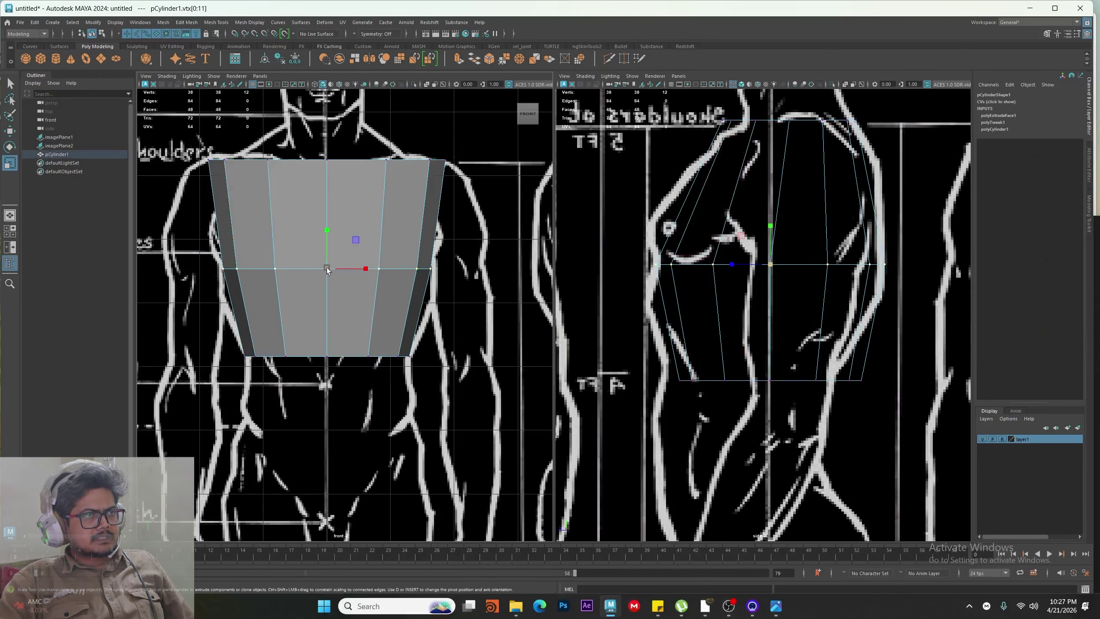
pyautogui.moveTo(327, 269); pyautogui.dragTo(406, 339)
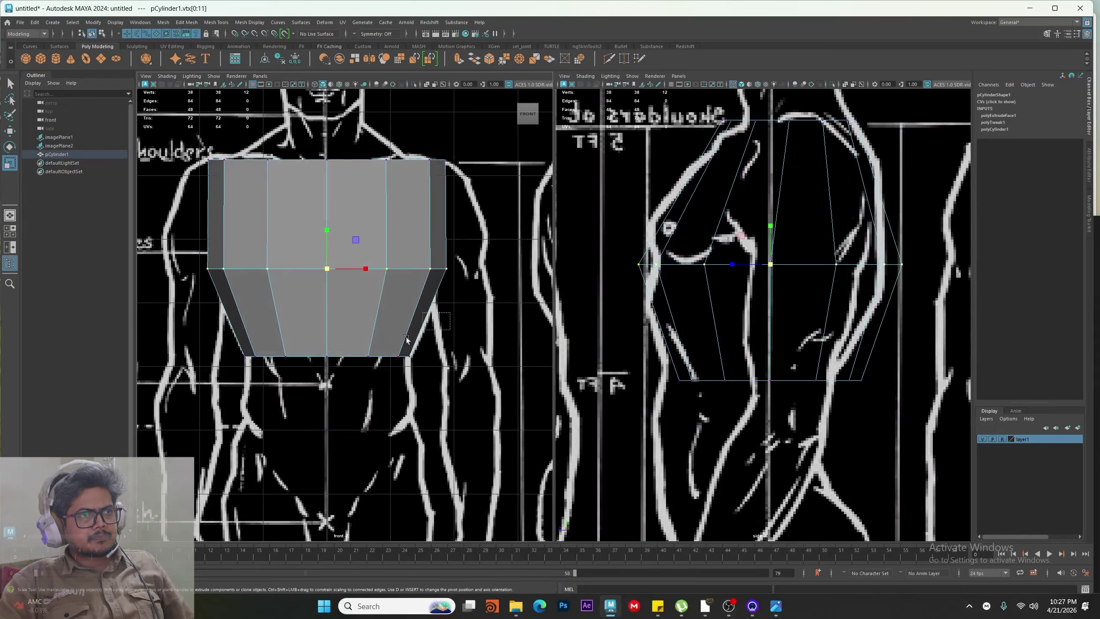
# Move the waist ring of vertices forward in the side view and scale it to fit the side-view waist
pyautogui.moveTo(326, 357); pyautogui.dragTo(326, 358)
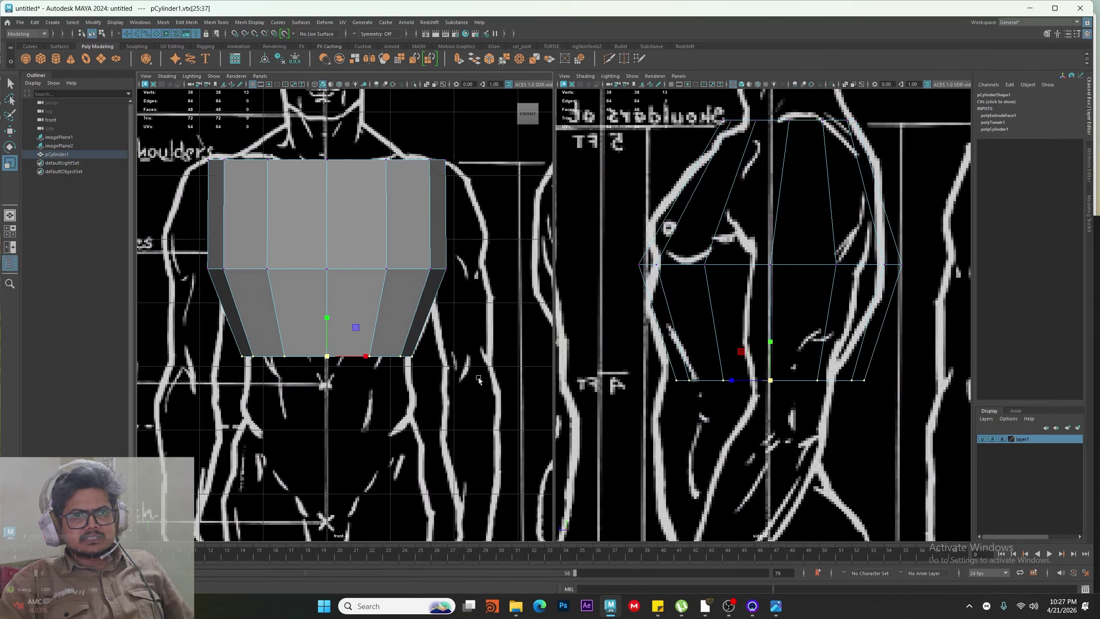
pyautogui.press('w')
pyautogui.moveTo(728, 380); pyautogui.dragTo(710, 381)
pyautogui.press('r')
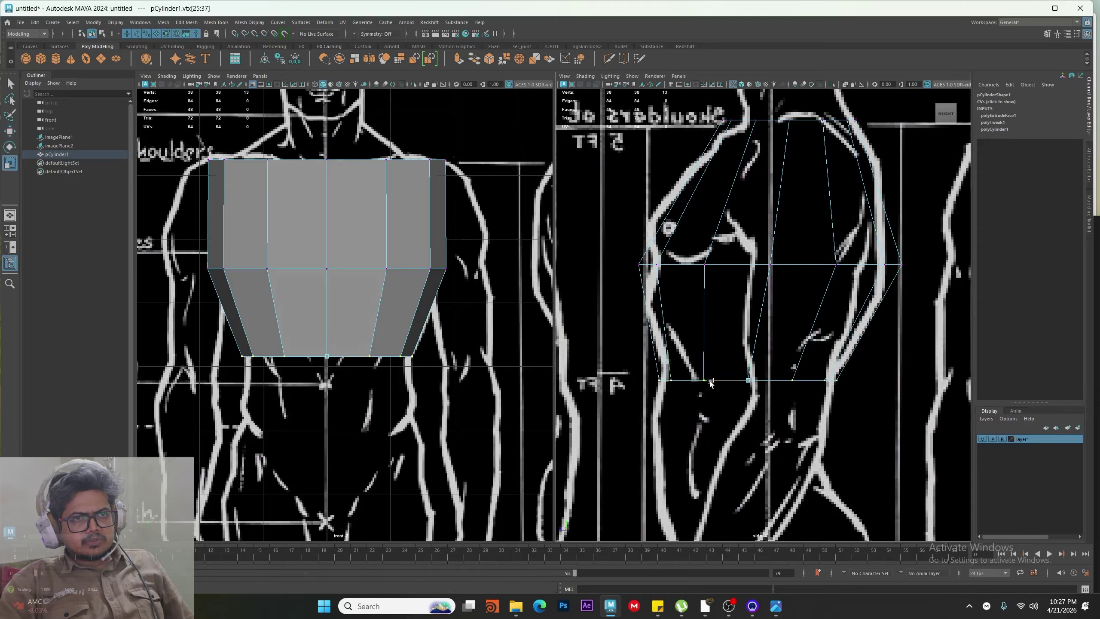
pyautogui.press('w')
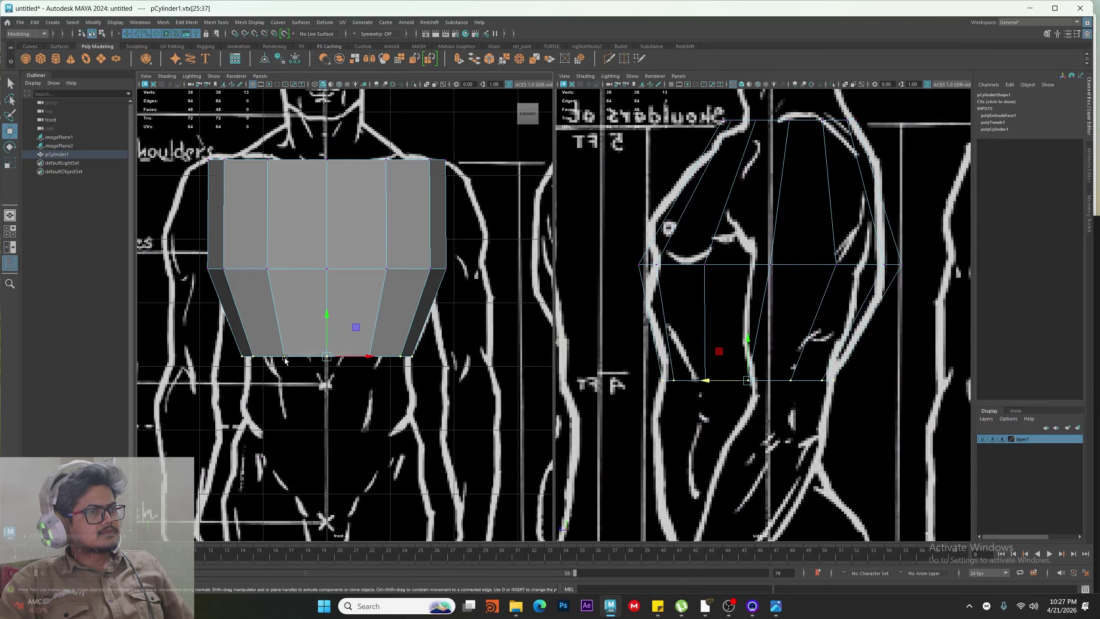
# Extrude the torso's bottom cap faces down from the waist to the hips and move them forward in the side view
pyautogui.moveTo(283, 356); pyautogui.dragTo(284, 390, button='right')
pyautogui.moveTo(177, 365); pyautogui.dragTo(562, 336)
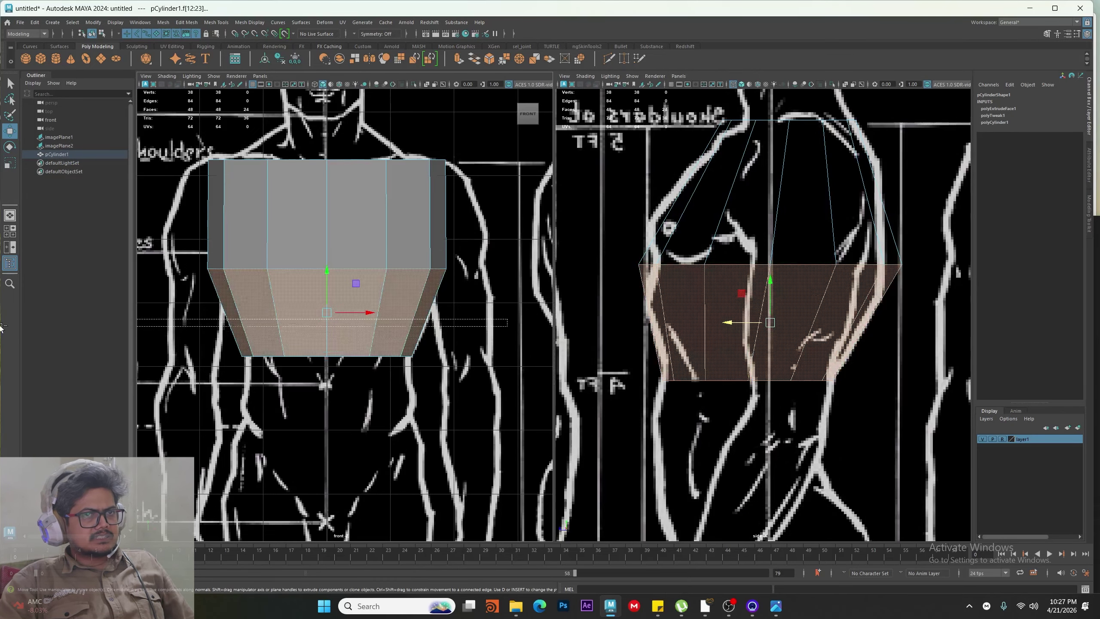
pyautogui.keyDown('shift'); pyautogui.moveTo(327, 299); pyautogui.dragTo(337, 385); pyautogui.keyUp('shift')
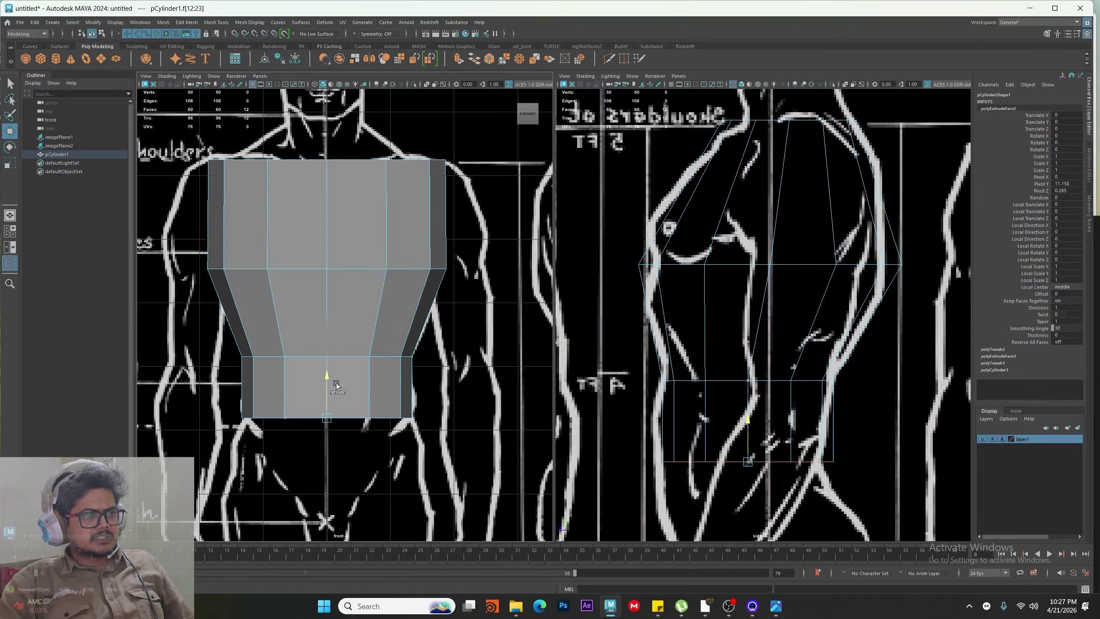
pyautogui.keyDown('alt'); pyautogui.moveTo(803, 470); pyautogui.dragTo(753, 412, button='middle'); pyautogui.keyUp('alt')
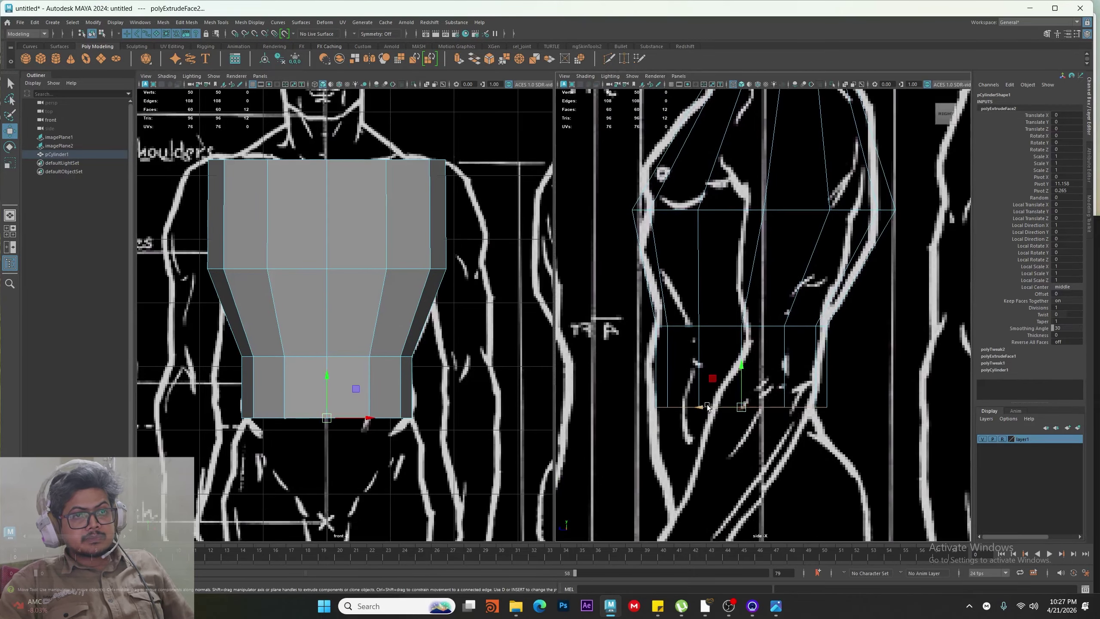
pyautogui.moveTo(707, 407); pyautogui.dragTo(698, 406)
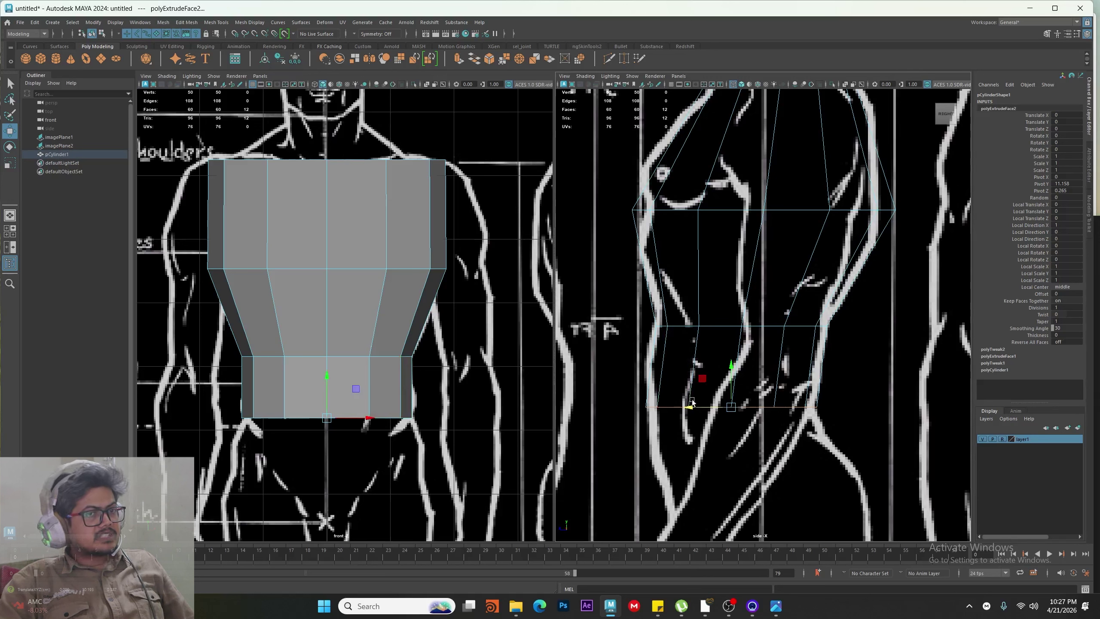
# Move the rear vertices of the waist and hip rings forward to match the lower-back outline in the side view
pyautogui.moveTo(822, 327); pyautogui.dragTo(780, 318, button='right')
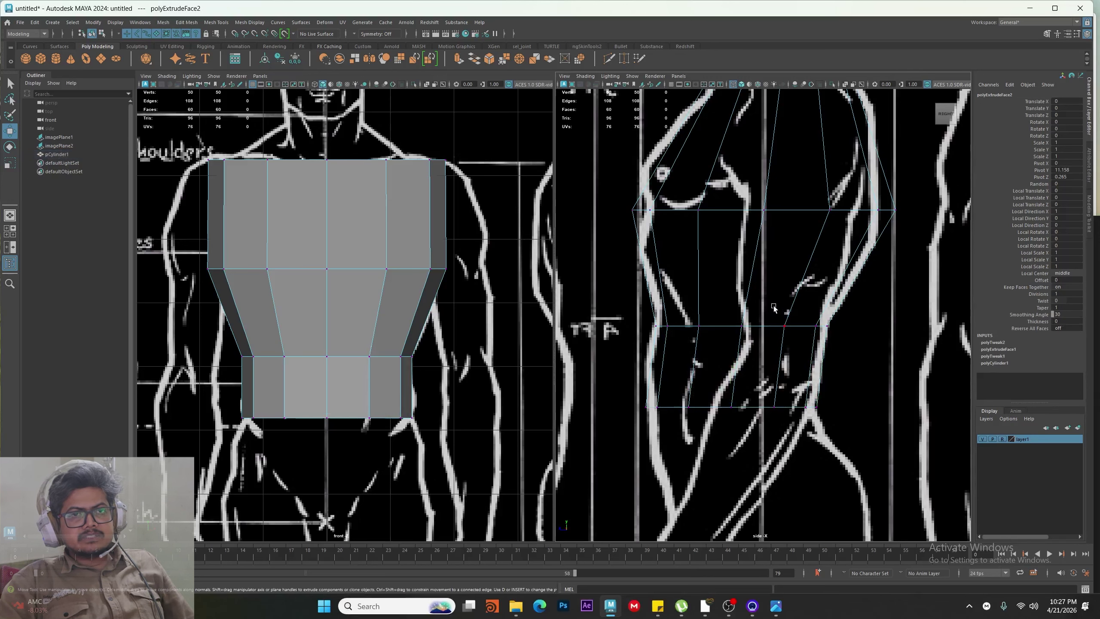
pyautogui.moveTo(774, 307); pyautogui.dragTo(931, 357)
pyautogui.moveTo(767, 326); pyautogui.dragTo(759, 327)
pyautogui.moveTo(901, 367); pyautogui.dragTo(847, 418)
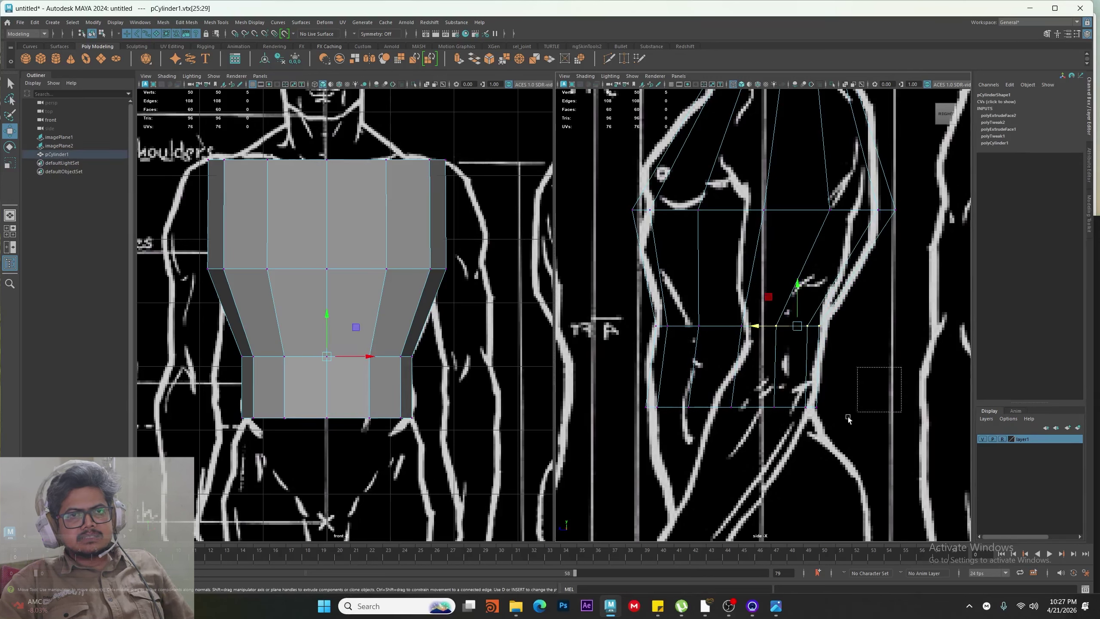
pyautogui.moveTo(778, 420); pyautogui.dragTo(752, 407)
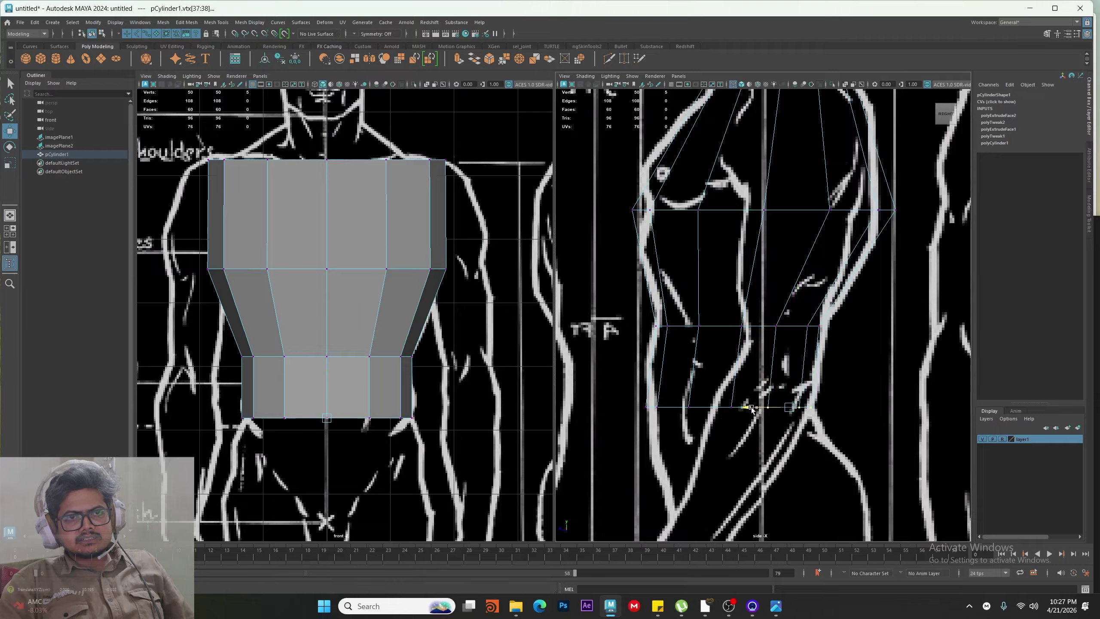
pyautogui.moveTo(867, 387); pyautogui.dragTo(777, 412)
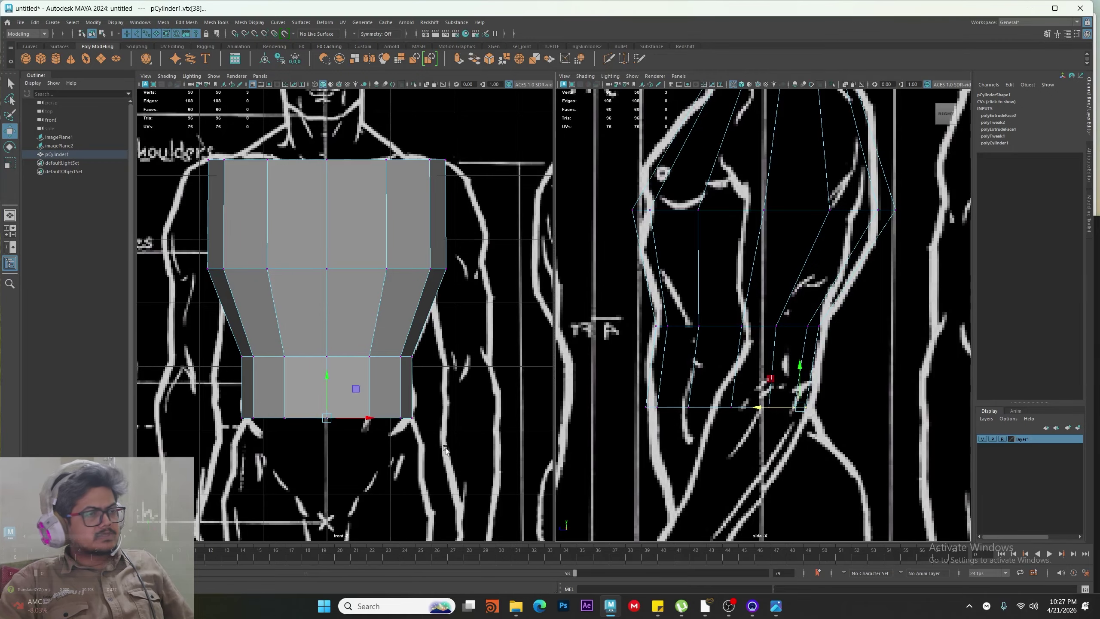
# Extrude the bottom cap faces down below the hips and shift them back toward the buttocks in the side view
pyautogui.moveTo(335, 409); pyautogui.dragTo(363, 432, button='right')
pyautogui.moveTo(218, 387); pyautogui.dragTo(542, 433)
pyautogui.moveTo(124, 398); pyautogui.dragTo(123, 398)
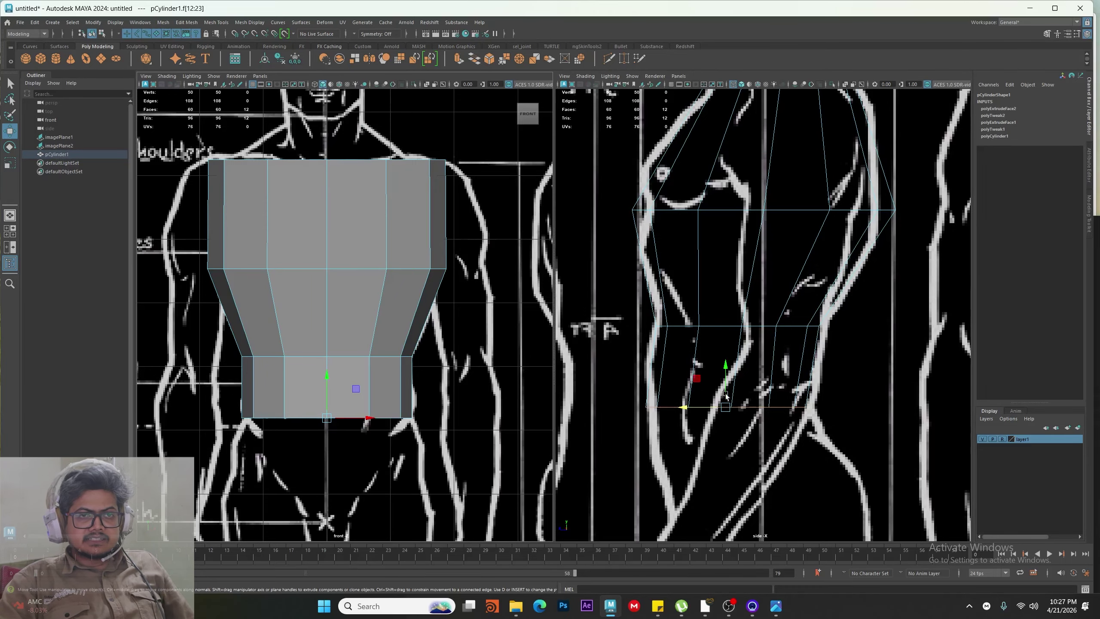
pyautogui.keyDown('shift'); pyautogui.moveTo(725, 373); pyautogui.dragTo(714, 444); pyautogui.keyUp('shift')
pyautogui.keyDown('alt'); pyautogui.moveTo(725, 536); pyautogui.dragTo(817, 414, button='middle'); pyautogui.keyUp('alt')
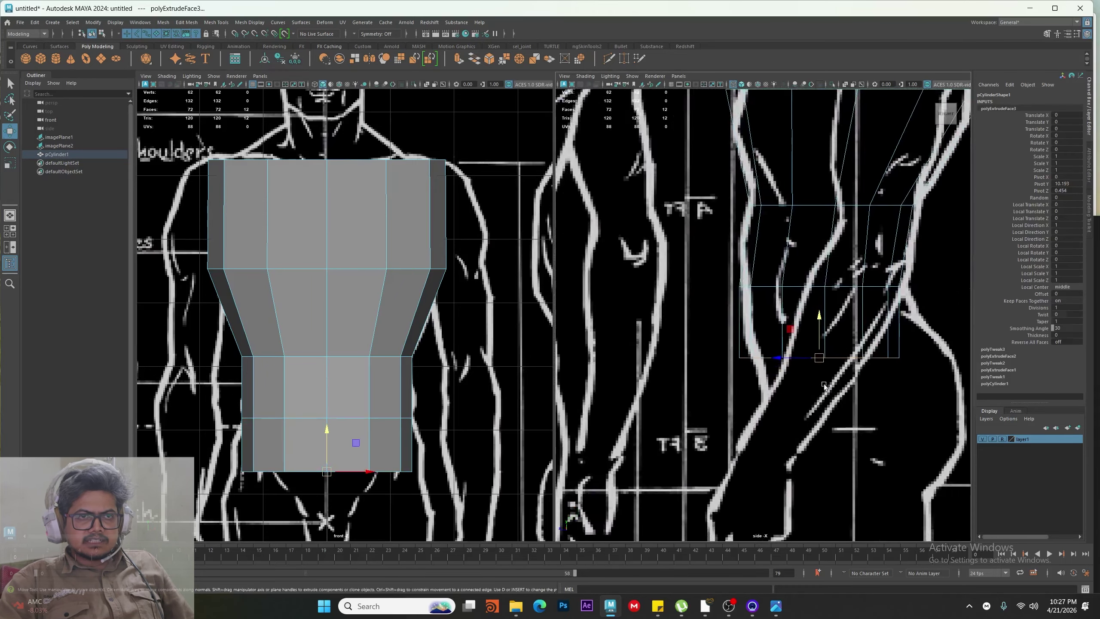
pyautogui.scroll(1, 819, 422)
pyautogui.press('e')
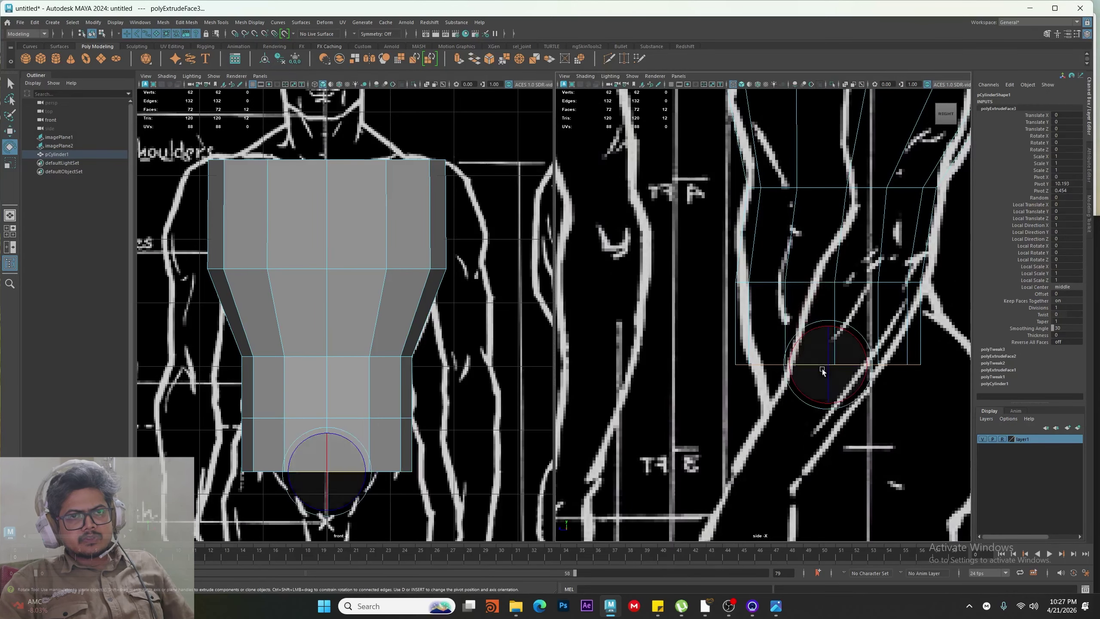
pyautogui.press('w')
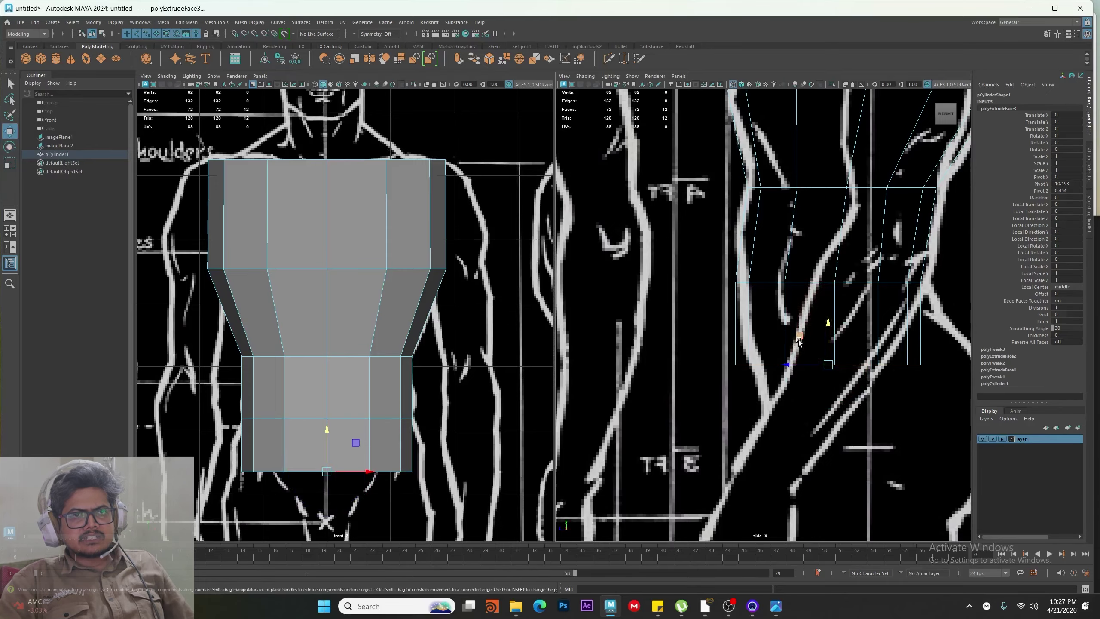
pyautogui.moveTo(799, 338)
pyautogui.mouseDown()
pyautogui.moveTo(827, 333)
pyautogui.moveTo(818, 336)
pyautogui.mouseUp()
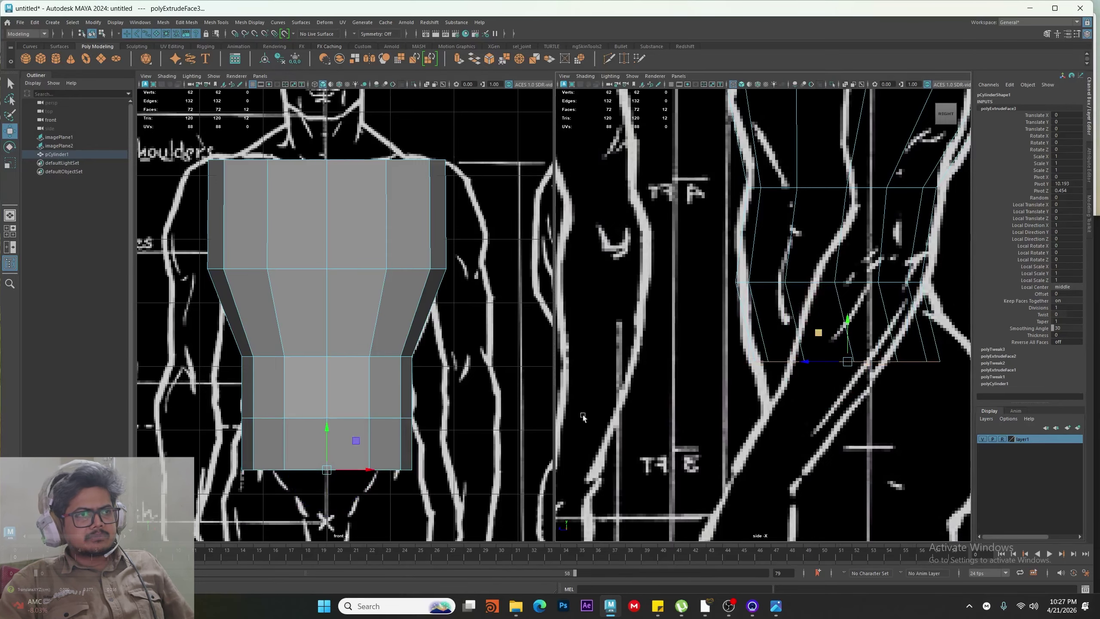
# Pull the centre vertices of the bottom ring down toward the crotch in the front view
pyautogui.keyDown('alt'); pyautogui.moveTo(306, 457); pyautogui.dragTo(302, 334, button='middle'); pyautogui.keyUp('alt')
pyautogui.scroll(3, 301, 336)
pyautogui.moveTo(297, 390); pyautogui.dragTo(377, 332)
pyautogui.press('F9')
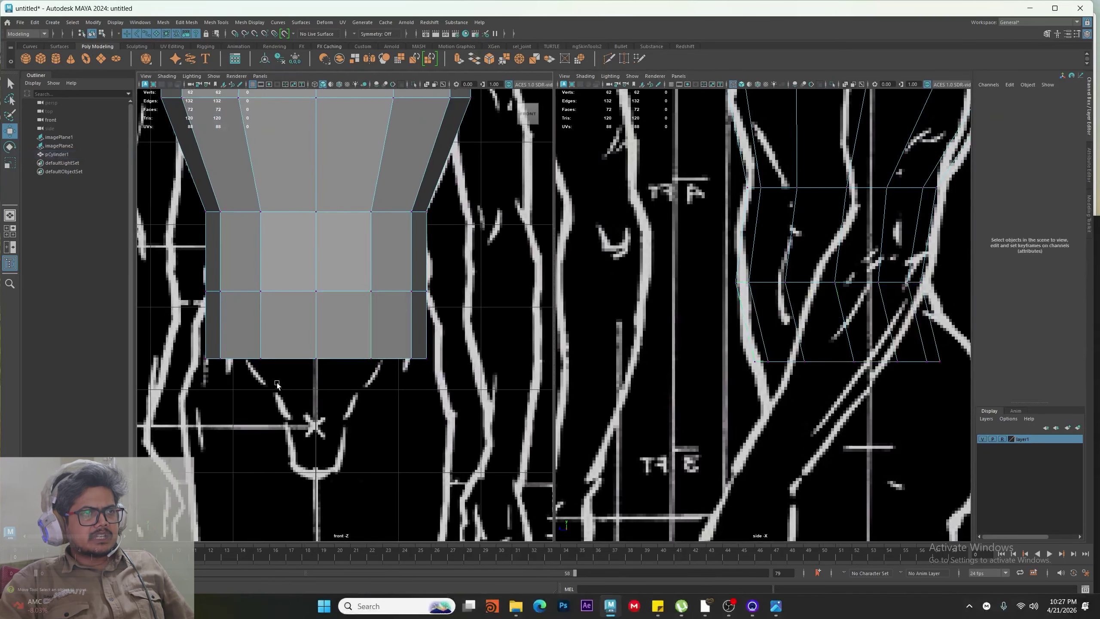
pyautogui.moveTo(303, 377); pyautogui.dragTo(320, 342)
# Turn on Object X symmetry for editing the torso's vertices
pyautogui.moveTo(442, 346); pyautogui.dragTo(417, 371)
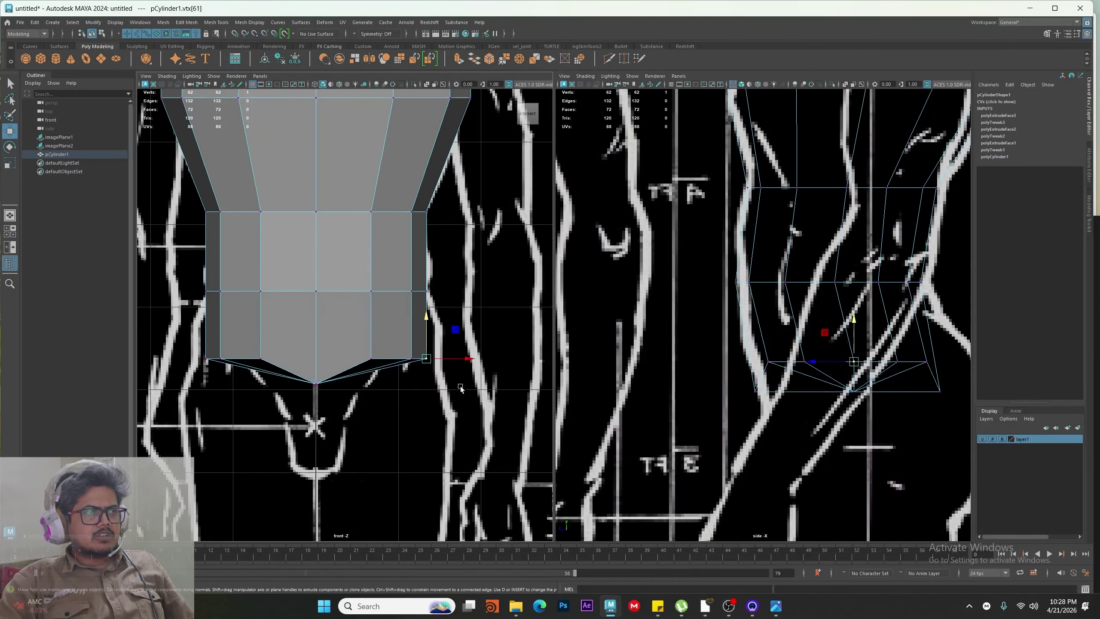
pyautogui.click(354, 35)
pyautogui.click(370, 49)
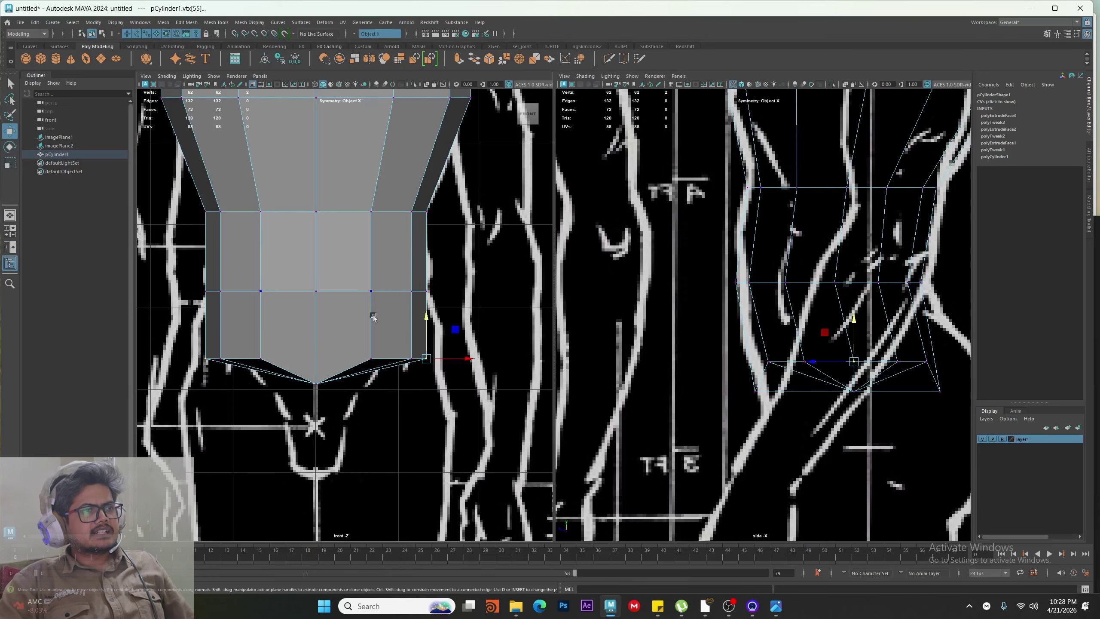
# Compare the torso's hip area with the full-figure reference in the front and side views
pyautogui.moveTo(345, 347); pyautogui.dragTo(448, 447)
pyautogui.moveTo(385, 297); pyautogui.dragTo(444, 385)
pyautogui.scroll(-10, 736, 259)
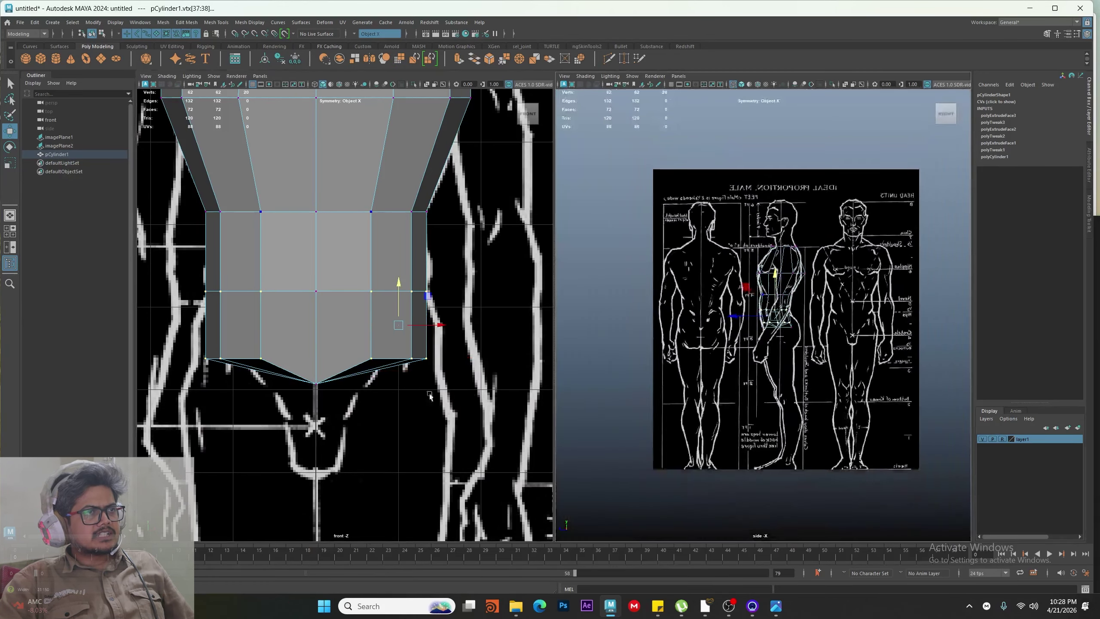
pyautogui.keyDown('alt'); pyautogui.moveTo(425, 112); pyautogui.dragTo(458, 210, button='middle'); pyautogui.keyUp('alt')
pyautogui.scroll(-9, 458, 210)
pyautogui.scroll(3, 458, 210)
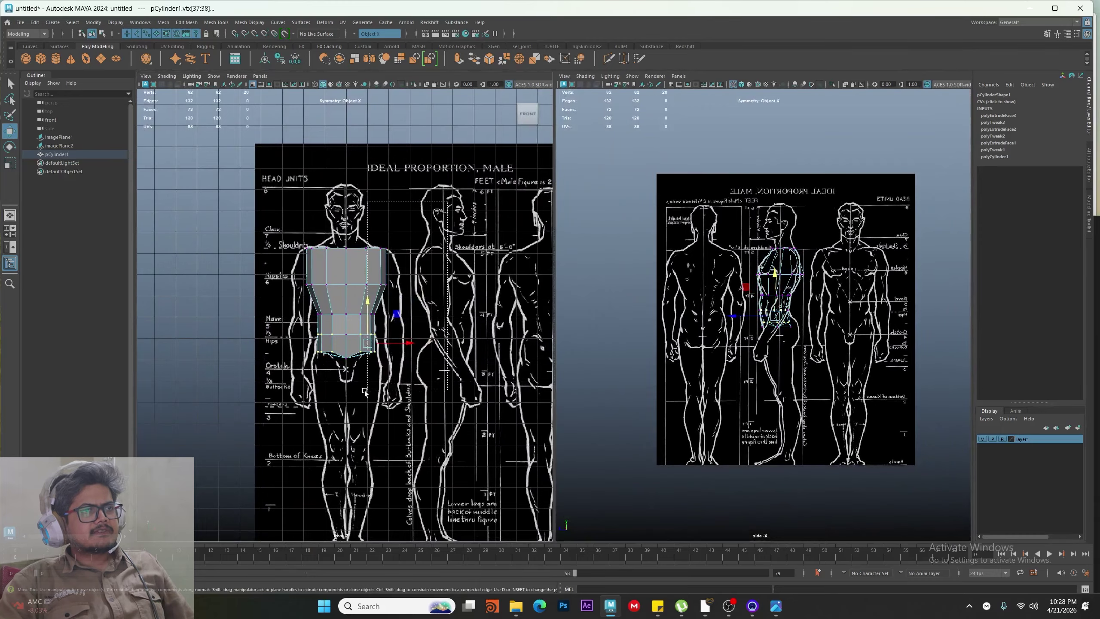
pyautogui.moveTo(364, 392); pyautogui.dragTo(364, 393)
pyautogui.scroll(10, 364, 390)
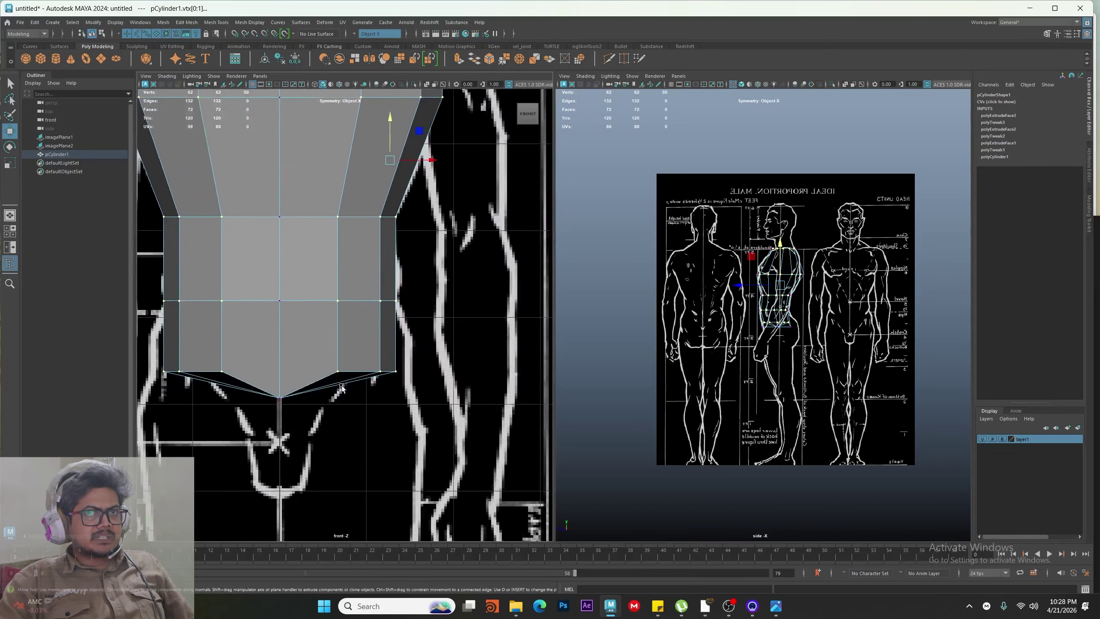
pyautogui.scroll(4, 342, 387)
# Lower the bottom ring's centre vertices to just above the crotch mark and pull the adjacent vertices down toward them
pyautogui.moveTo(280, 365); pyautogui.dragTo(457, 495)
pyautogui.keyDown('alt'); pyautogui.moveTo(313, 414); pyautogui.dragTo(400, 359, button='middle'); pyautogui.keyUp('alt')
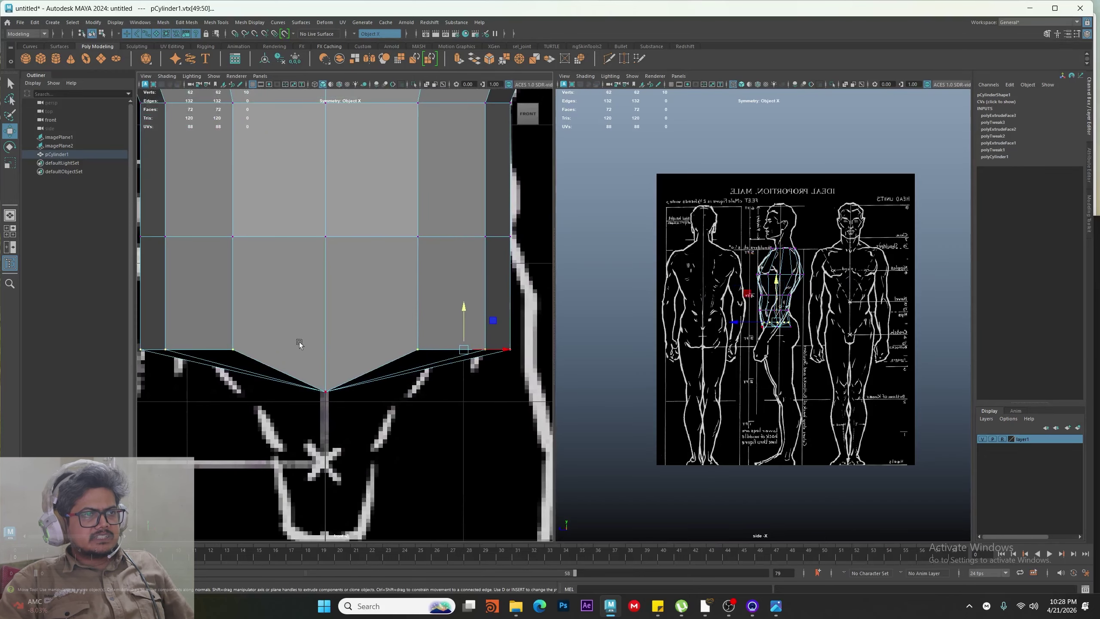
pyautogui.moveTo(297, 341); pyautogui.dragTo(379, 446)
pyautogui.moveTo(326, 360); pyautogui.dragTo(332, 400)
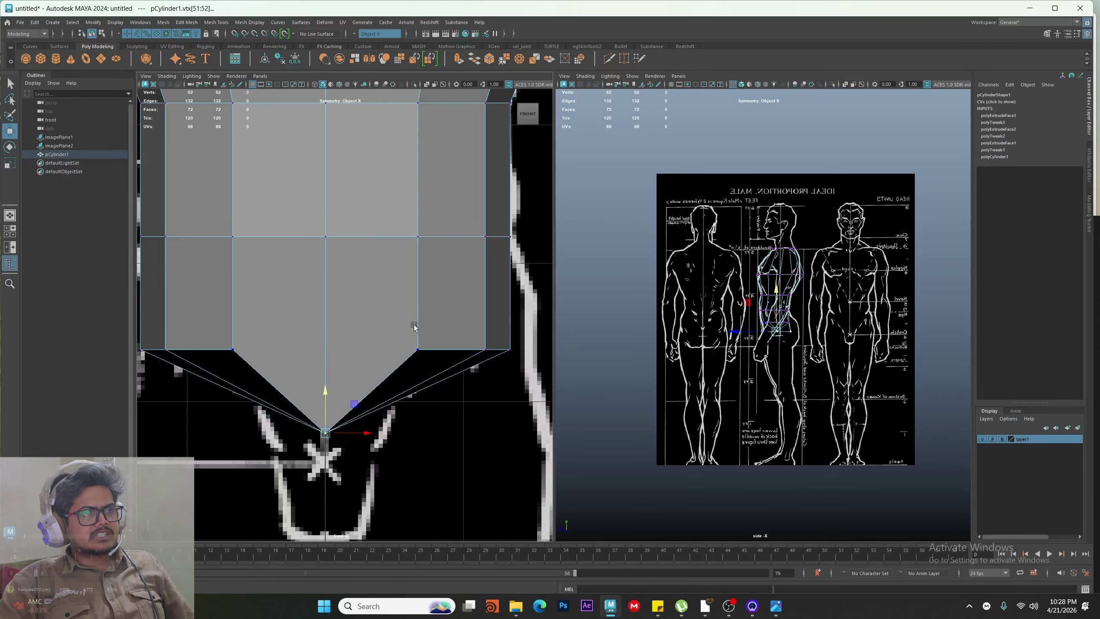
pyautogui.moveTo(412, 324); pyautogui.dragTo(420, 349)
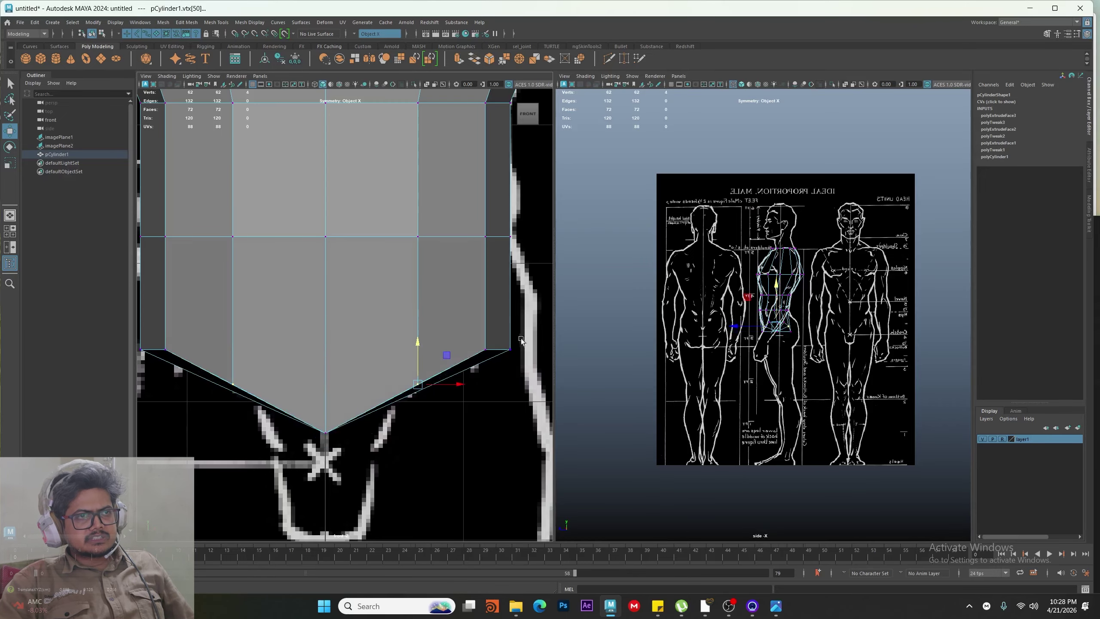
# Raise the bottom ring's outer vertices and the ones beside them to form the angled leg-opening line in the front view
pyautogui.moveTo(521, 341); pyautogui.dragTo(520, 277)
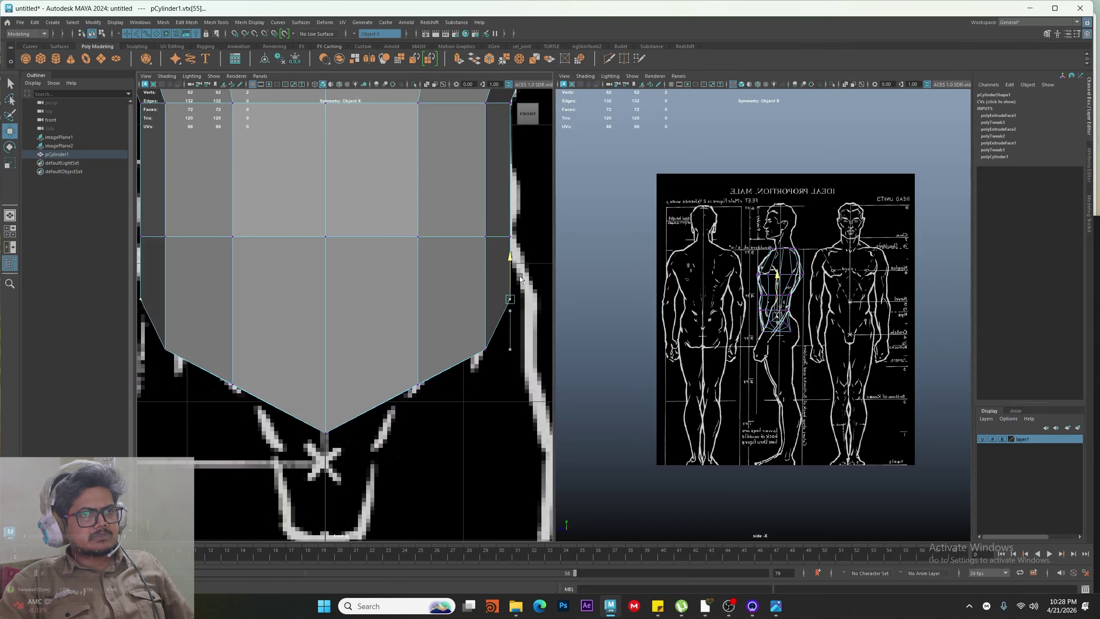
pyautogui.moveTo(445, 323); pyautogui.dragTo(511, 402)
pyautogui.moveTo(484, 322); pyautogui.dragTo(486, 287)
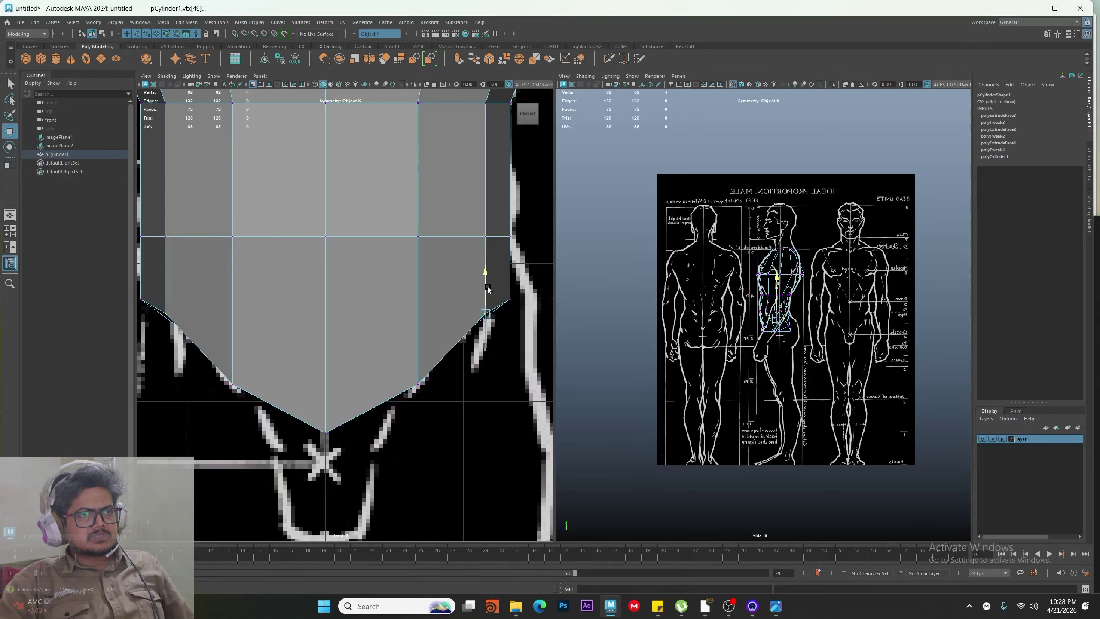
pyautogui.moveTo(377, 367); pyautogui.dragTo(466, 439)
pyautogui.moveTo(417, 344); pyautogui.dragTo(422, 318)
# Select only the cap faces on the underside of the pelvis and delete them to open the bottom
pyautogui.moveTo(407, 316); pyautogui.dragTo(263, 302, button='right')
pyautogui.moveTo(550, 372); pyautogui.dragTo(550, 373)
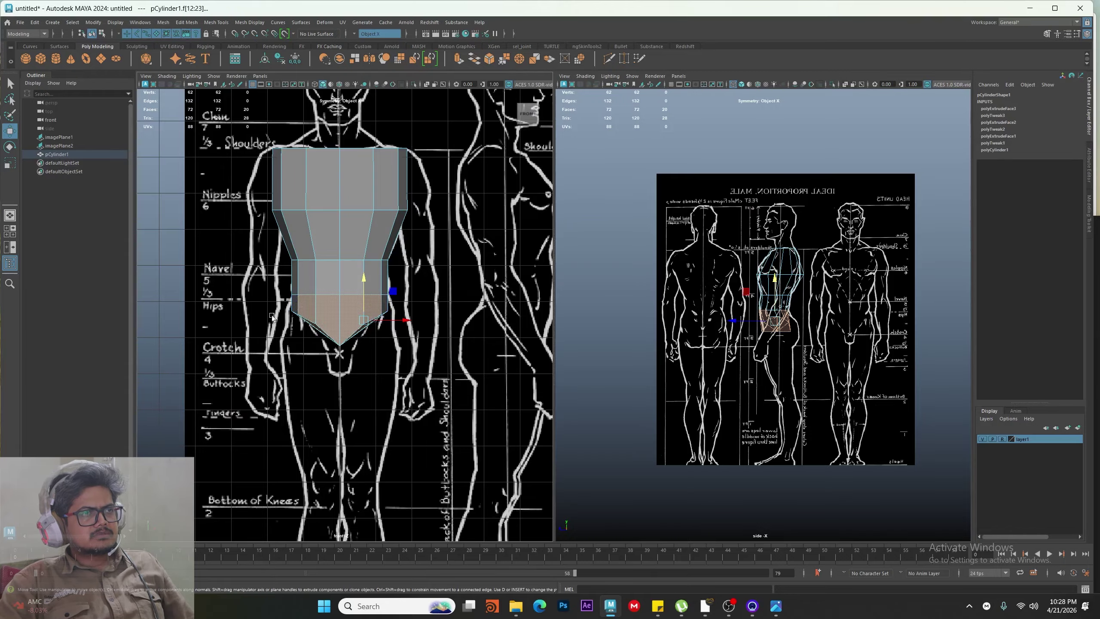
pyautogui.moveTo(644, 386); pyautogui.dragTo(644, 386)
pyautogui.keyDown('ctrl'); pyautogui.keyDown('shift'); pyautogui.moveTo(277, 300); pyautogui.dragTo(278, 300); pyautogui.keyUp('shift'); pyautogui.keyUp('ctrl')
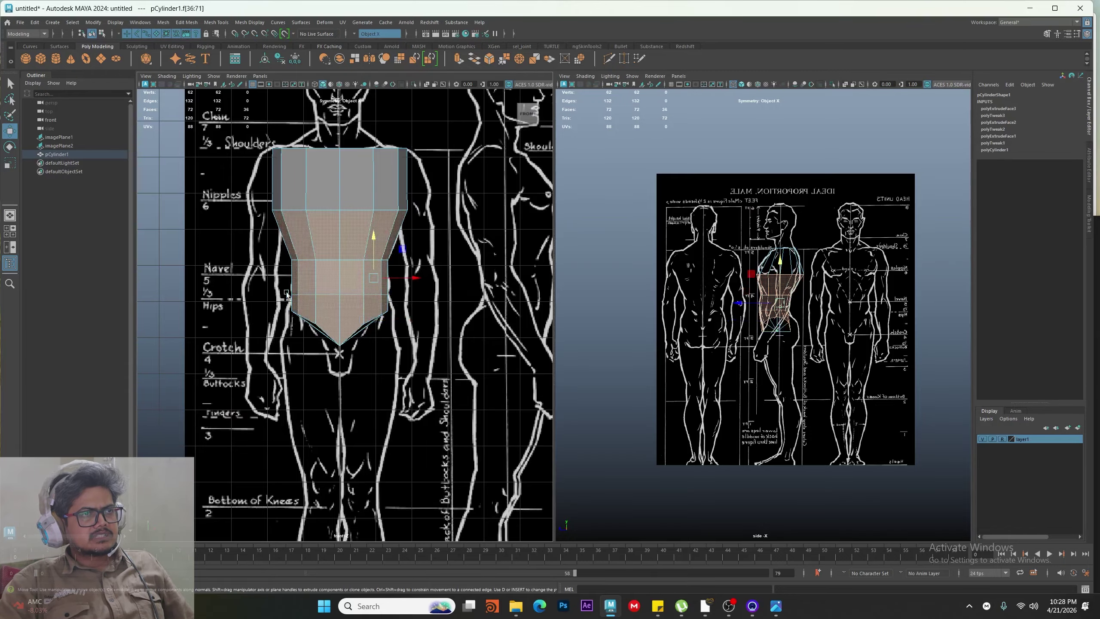
pyautogui.keyDown('alt'); pyautogui.moveTo(425, 299); pyautogui.dragTo(537, 299, button='right'); pyautogui.keyUp('alt')
pyautogui.hotkey('ctrl', 'z')
pyautogui.keyDown('alt'); pyautogui.moveTo(478, 241); pyautogui.dragTo(407, 274); pyautogui.keyUp('alt')
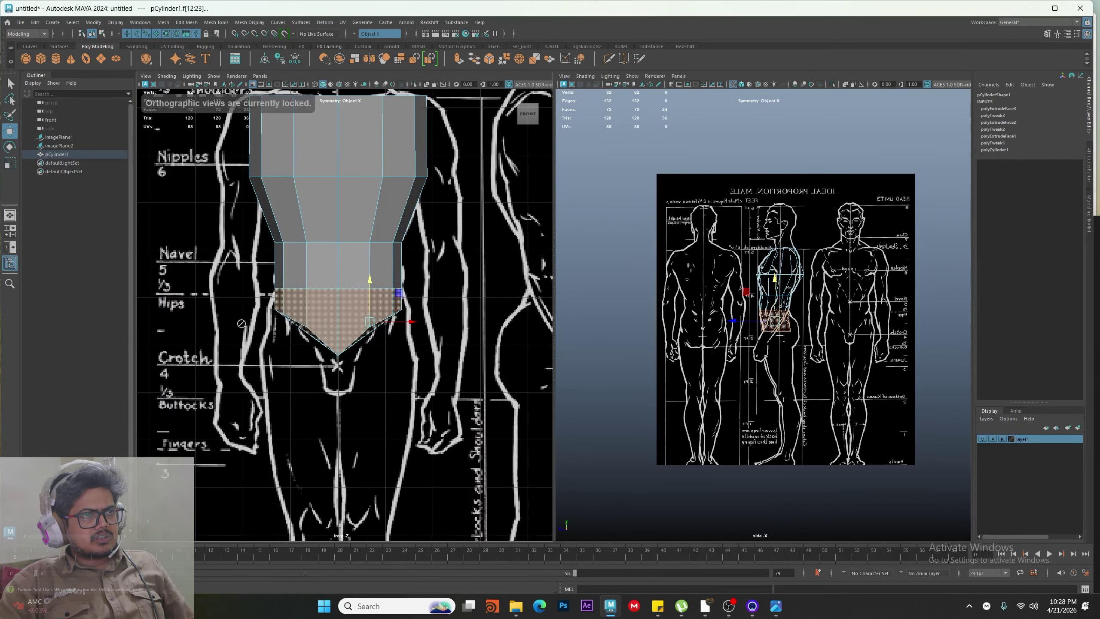
pyautogui.keyDown('ctrl'); pyautogui.moveTo(264, 275); pyautogui.dragTo(385, 286); pyautogui.keyUp('ctrl')
pyautogui.keyDown('ctrl'); pyautogui.moveTo(476, 297); pyautogui.dragTo(476, 297); pyautogui.keyUp('ctrl')
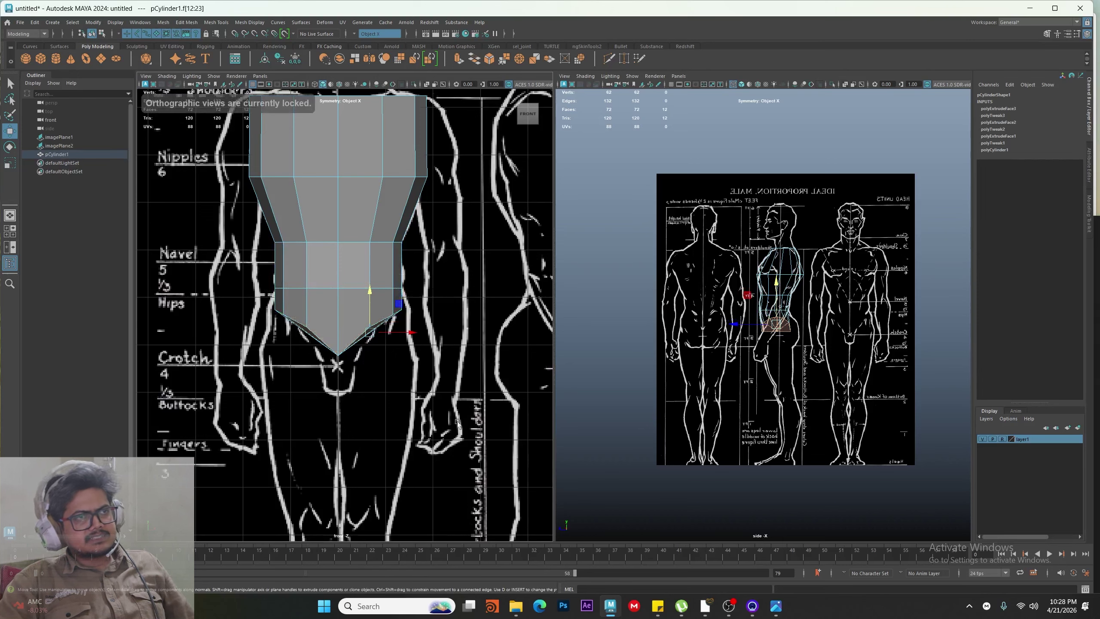
pyautogui.press('Delete')
# Move the front crotch vertex slightly back and the rear crotch vertex out toward the buttocks in the side view
pyautogui.scroll(15, 762, 299)
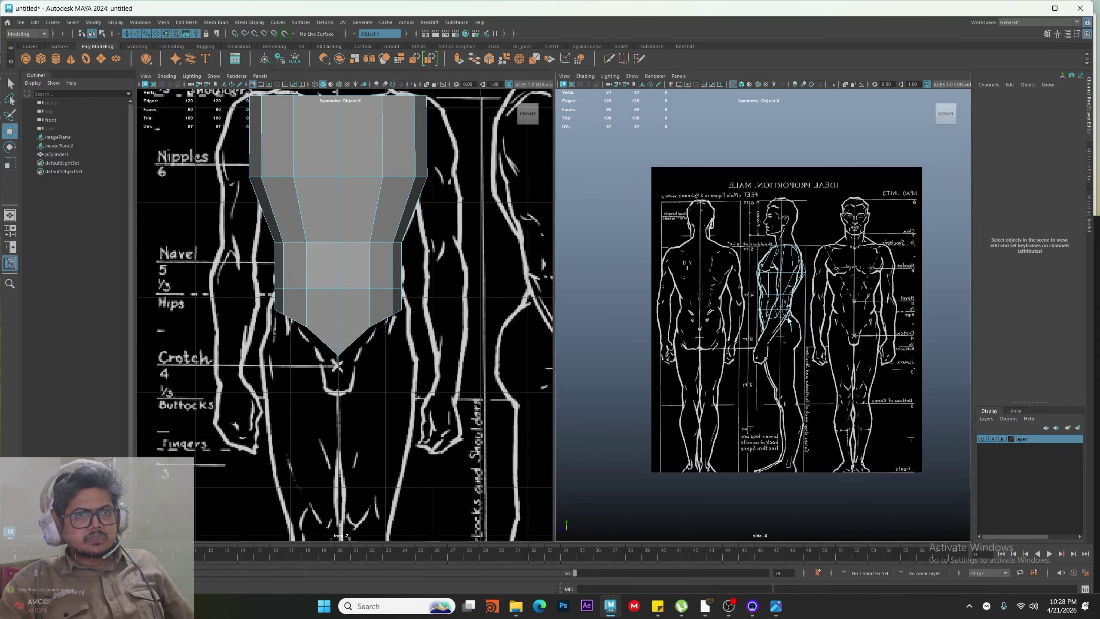
pyautogui.scroll(1, 761, 301)
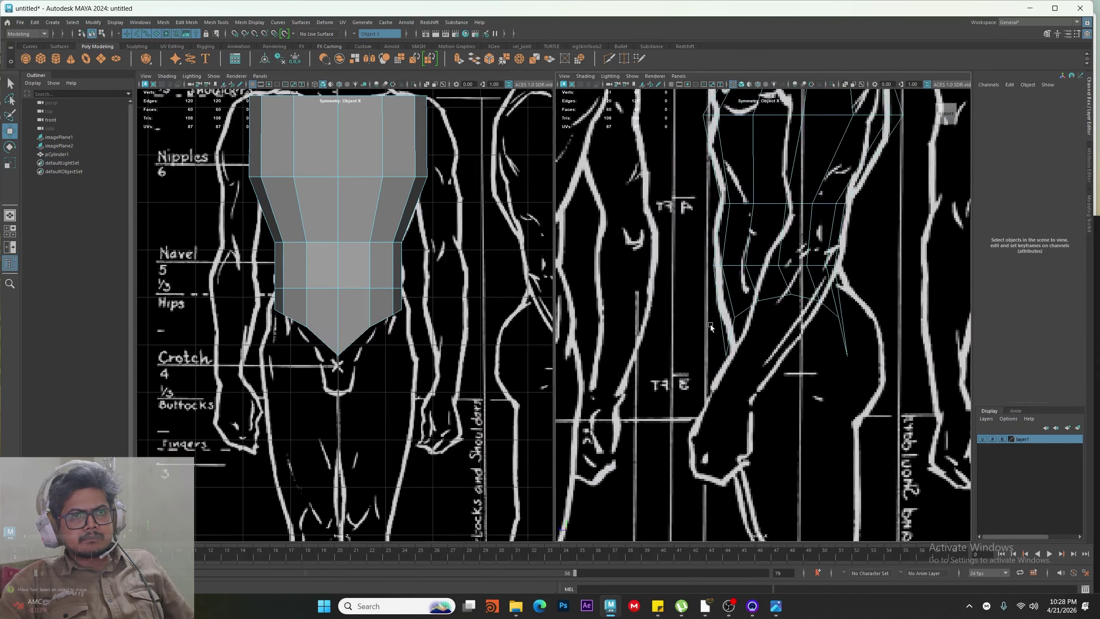
pyautogui.moveTo(723, 335); pyautogui.dragTo(687, 332, button='right')
pyautogui.moveTo(687, 331); pyautogui.dragTo(773, 384)
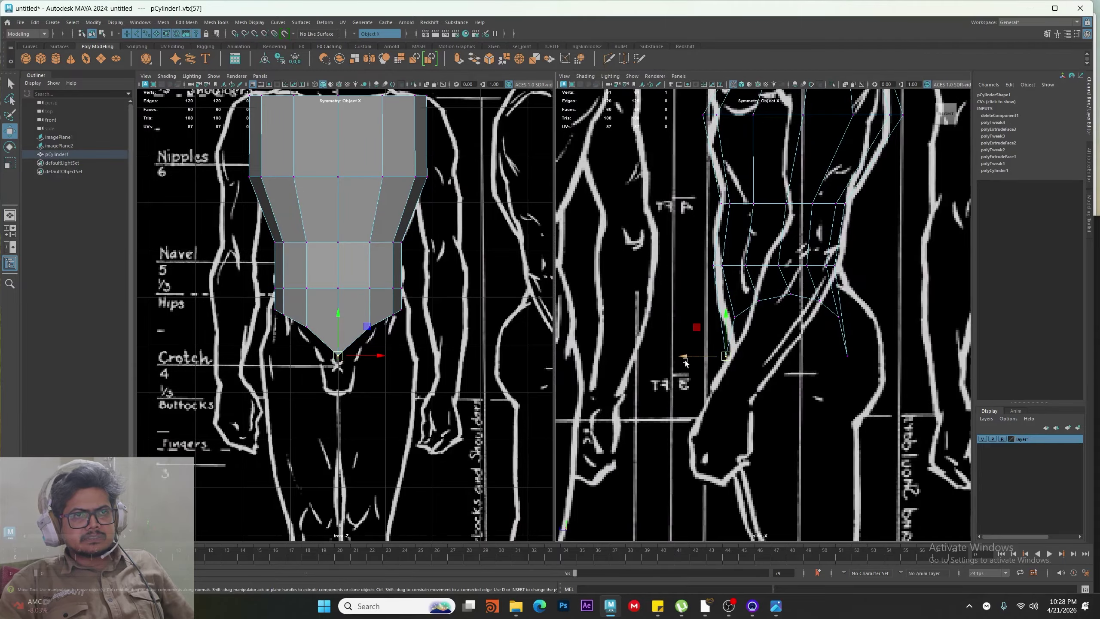
pyautogui.moveTo(693, 362); pyautogui.dragTo(696, 359)
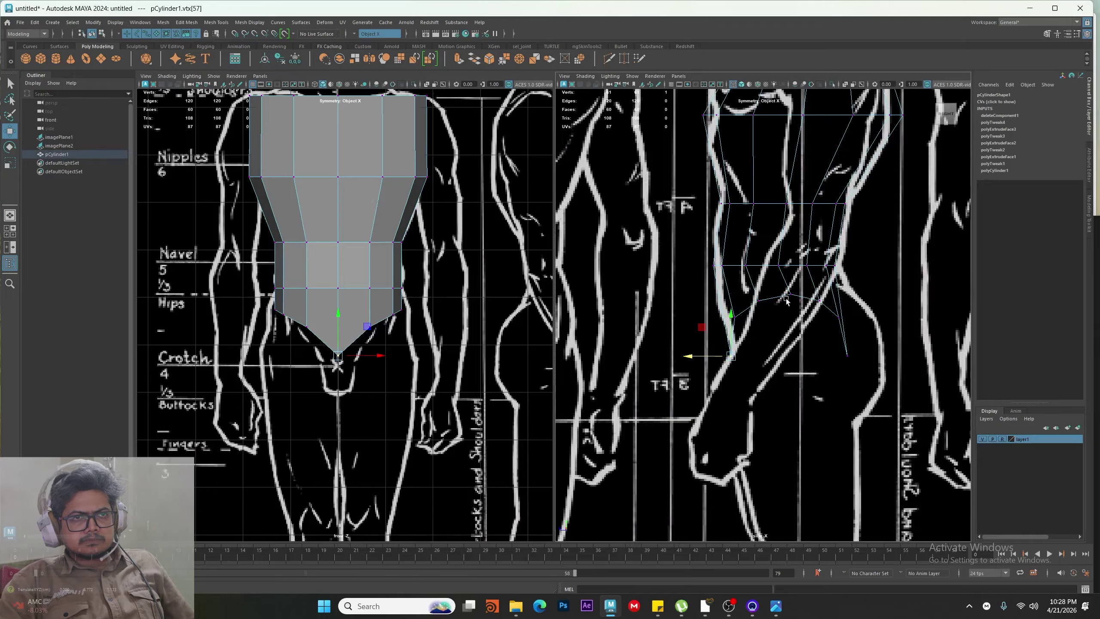
pyautogui.moveTo(879, 289); pyautogui.dragTo(828, 379)
pyautogui.moveTo(805, 338); pyautogui.dragTo(840, 339)
# Shift the side vertices of the hip ring and pelvis edge forward or back to even out their spacing in the side view
pyautogui.moveTo(831, 287); pyautogui.dragTo(756, 301)
pyautogui.keyDown('alt'); pyautogui.moveTo(760, 305); pyautogui.dragTo(731, 388, button='middle'); pyautogui.keyUp('alt')
pyautogui.scroll(3, 736, 385)
pyautogui.moveTo(890, 354); pyautogui.dragTo(792, 375)
pyautogui.moveTo(752, 358); pyautogui.dragTo(719, 374)
pyautogui.moveTo(794, 413); pyautogui.dragTo(768, 440)
pyautogui.moveTo(738, 427); pyautogui.dragTo(728, 427)
pyautogui.moveTo(693, 359); pyautogui.dragTo(667, 387)
pyautogui.moveTo(638, 373); pyautogui.dragTo(659, 373)
# Open the general display preferences and raise the viewport line width to 4.0
pyautogui.keyDown('alt'); pyautogui.moveTo(710, 234); pyautogui.dragTo(712, 292, button='middle'); pyautogui.keyUp('alt')
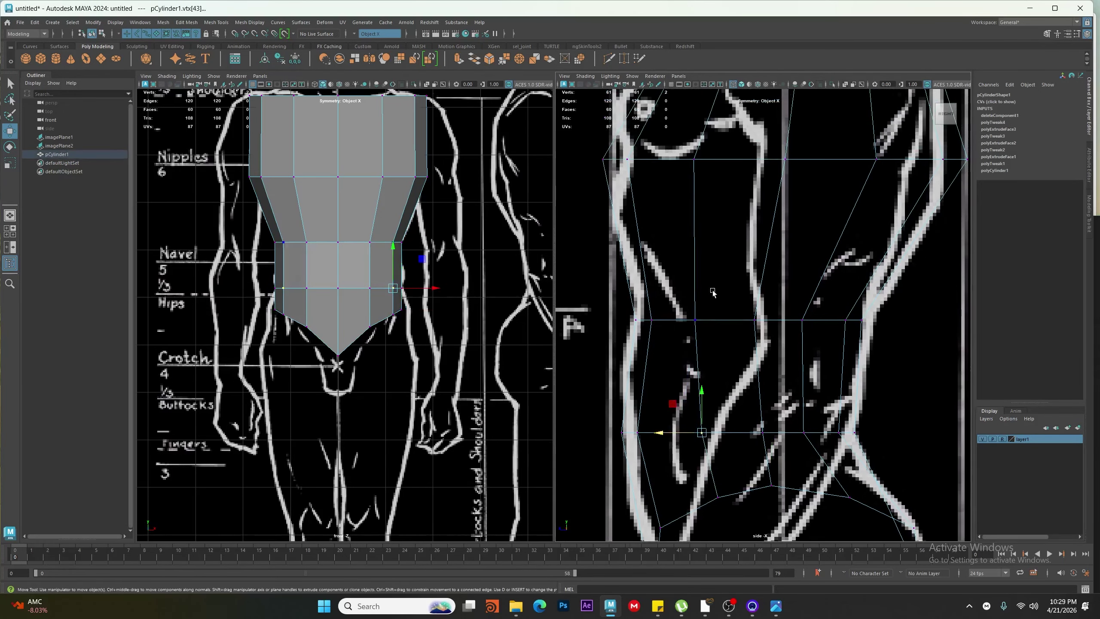
pyautogui.scroll(-4, 713, 293)
pyautogui.click(1085, 573)
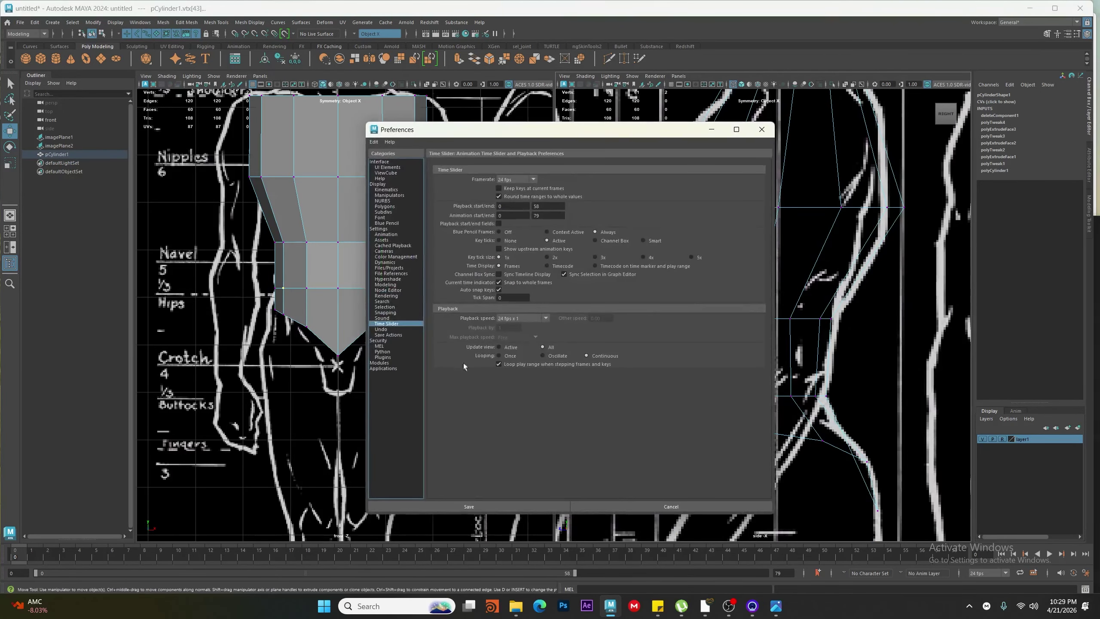
pyautogui.click(377, 184)
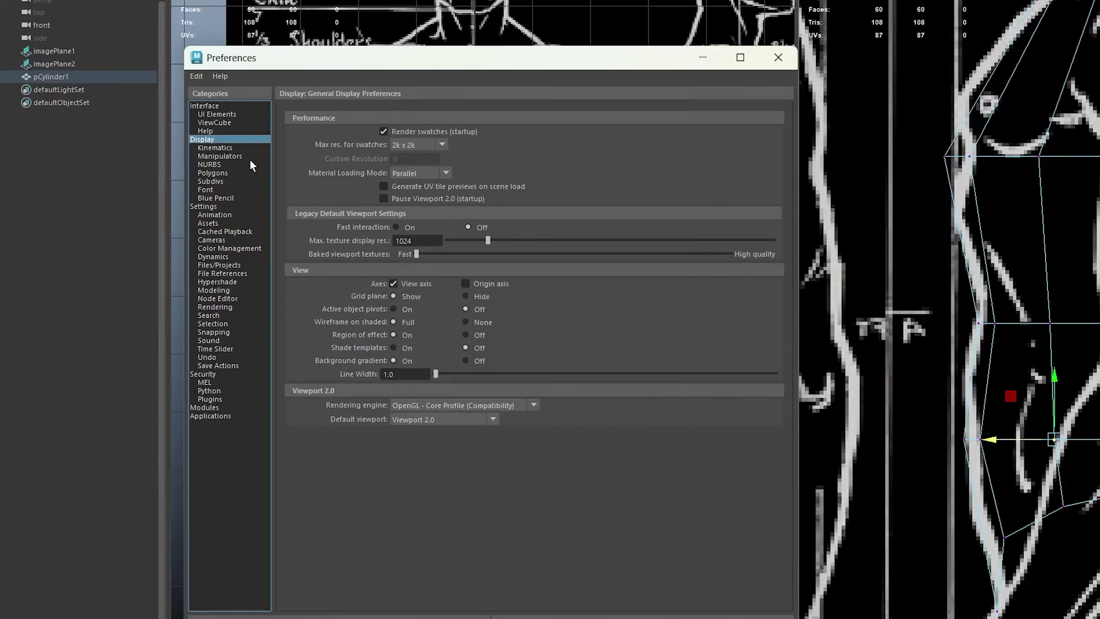
pyautogui.moveTo(435, 374); pyautogui.dragTo(484, 375)
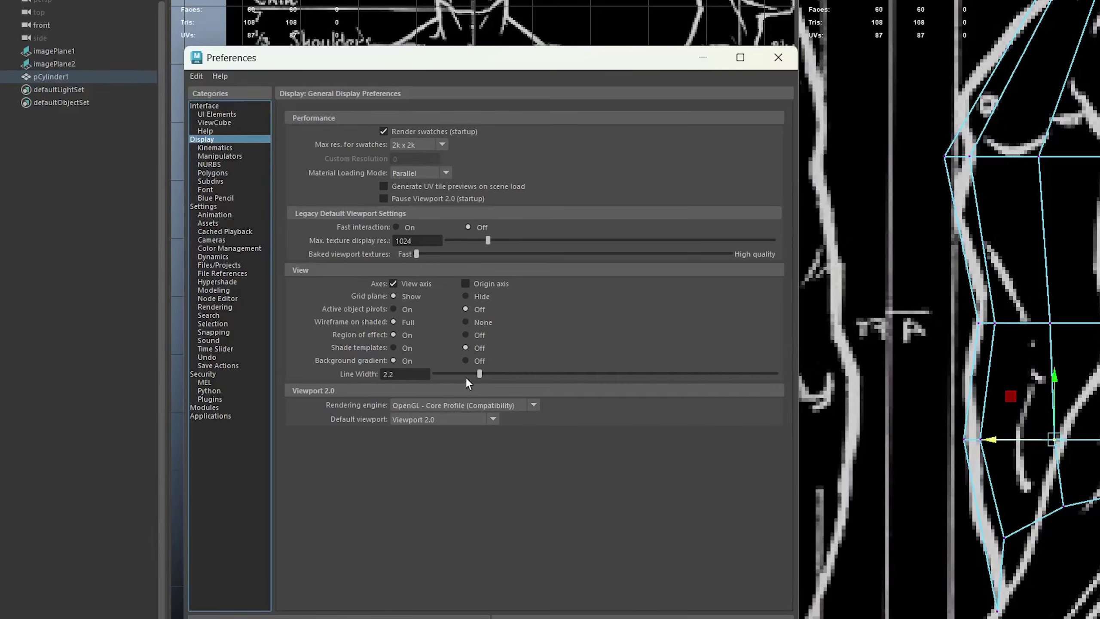
pyautogui.moveTo(409, 374); pyautogui.dragTo(170, 379)
pyautogui.moveTo(480, 373); pyautogui.dragTo(517, 387)
pyautogui.write('4')
pyautogui.press('Return')
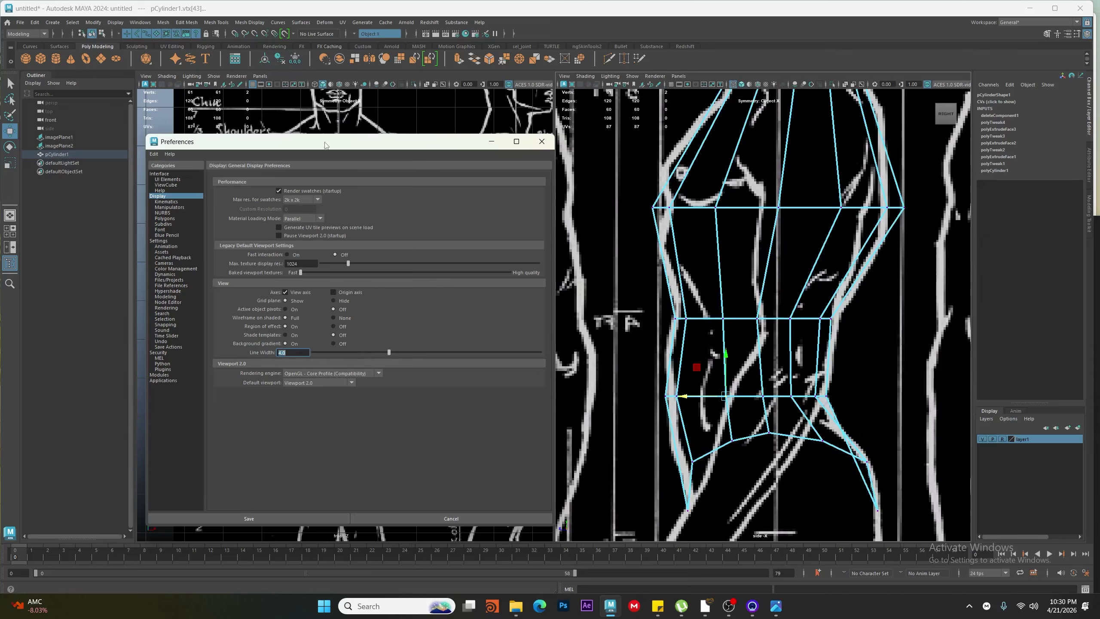
# Reduce the line width to 3.0 and save the preferences
pyautogui.moveTo(325, 145); pyautogui.dragTo(290, 279)
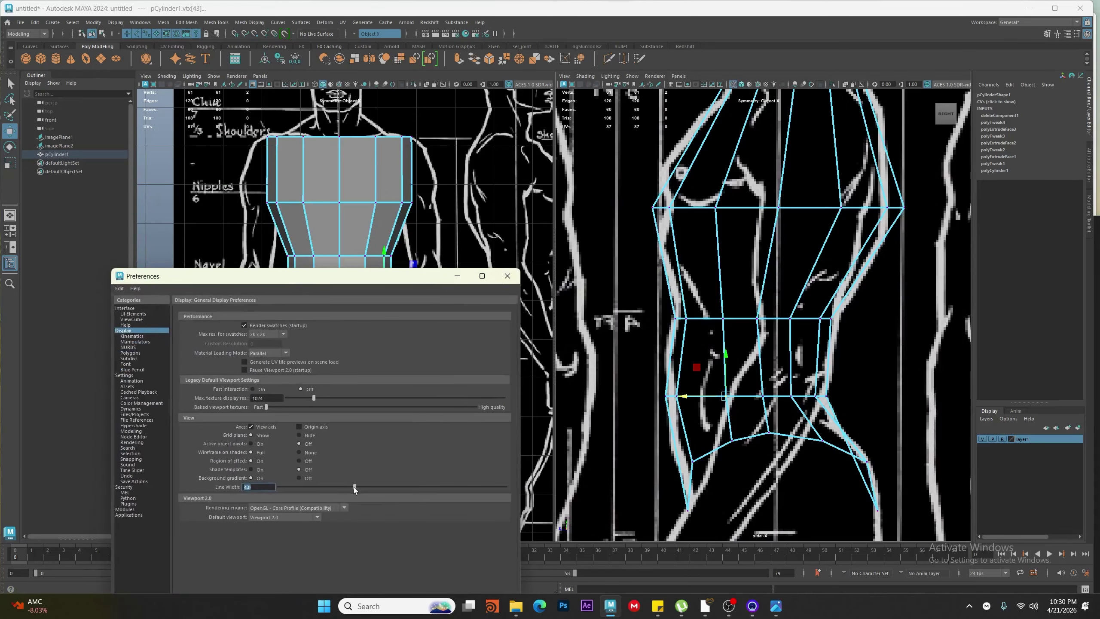
pyautogui.moveTo(354, 486); pyautogui.dragTo(348, 487)
pyautogui.write('3')
pyautogui.press('Return')
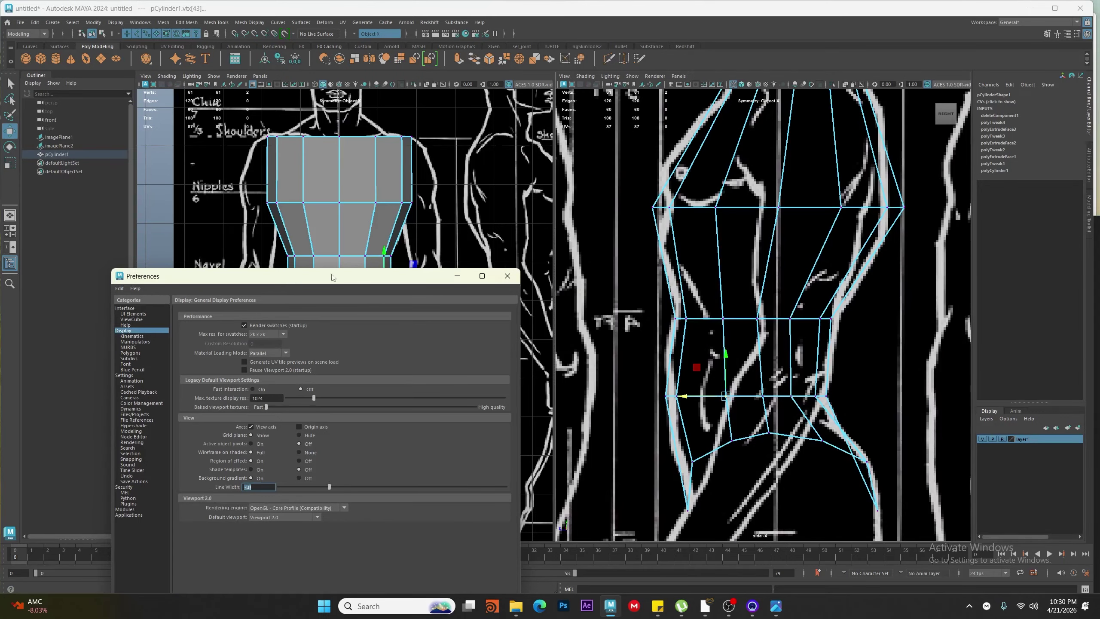
pyautogui.moveTo(331, 277); pyautogui.dragTo(342, 145)
pyautogui.click(244, 525)
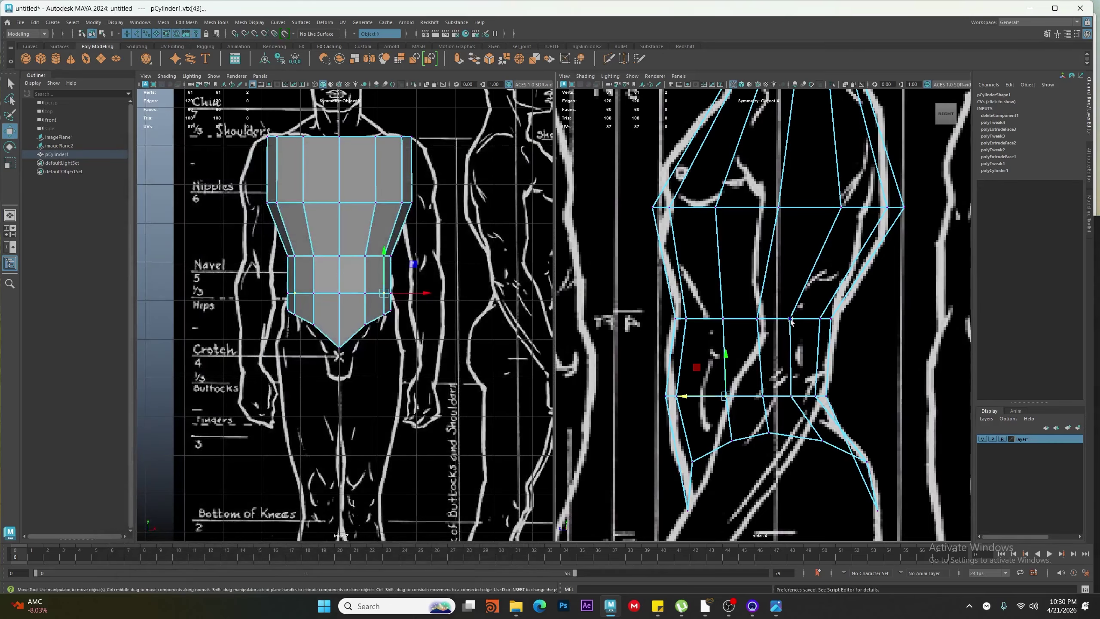
# Shift the front and rear vertices of the hip ring and pelvis edge to fit the body outline in the side view
pyautogui.scroll(2, 719, 336)
pyautogui.keyDown('alt'); pyautogui.moveTo(772, 423); pyautogui.dragTo(800, 283, button='middle'); pyautogui.keyUp('alt')
pyautogui.moveTo(685, 274); pyautogui.dragTo(742, 306)
pyautogui.keyDown('alt'); pyautogui.moveTo(742, 303); pyautogui.dragTo(629, 319, button='middle'); pyautogui.keyUp('alt')
pyautogui.moveTo(578, 308); pyautogui.dragTo(585, 310)
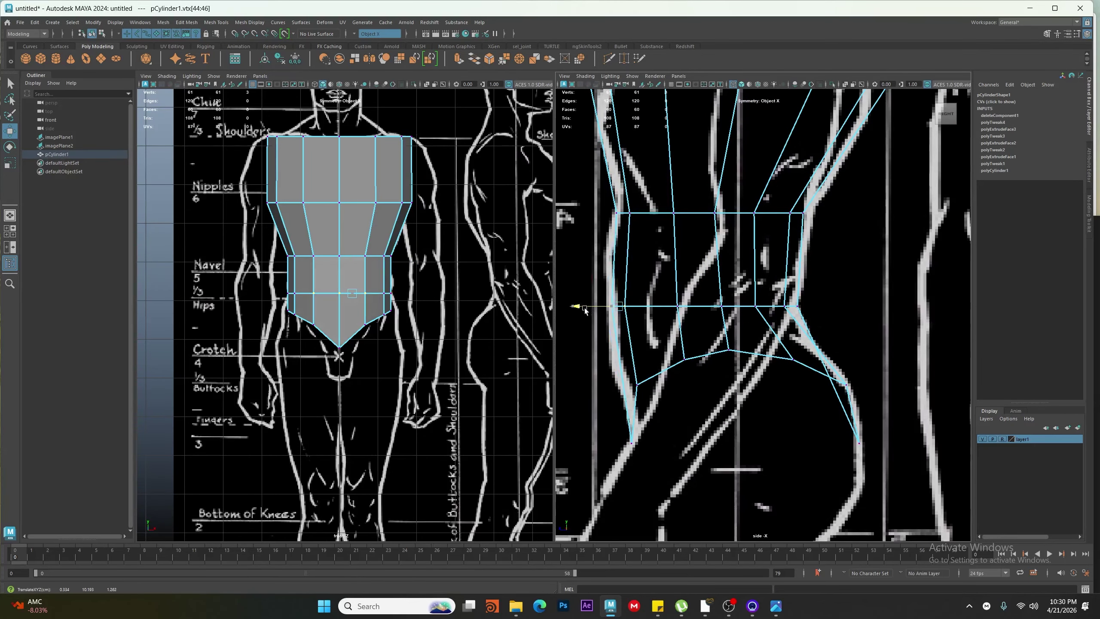
pyautogui.moveTo(865, 295); pyautogui.dragTo(780, 326)
pyautogui.keyDown('alt'); pyautogui.moveTo(896, 442); pyautogui.dragTo(822, 401, button='middle'); pyautogui.keyUp('alt')
pyautogui.moveTo(822, 400); pyautogui.dragTo(775, 427)
pyautogui.moveTo(771, 254); pyautogui.dragTo(676, 264)
# Pull the chest ring's vertices in to the side-view outline and slope the ring downward toward the back
pyautogui.scroll(1, 693, 259)
pyautogui.keyDown('alt'); pyautogui.moveTo(710, 173); pyautogui.dragTo(698, 293, button='middle'); pyautogui.keyUp('alt')
pyautogui.moveTo(697, 242); pyautogui.dragTo(705, 285)
pyautogui.scroll(-3, 772, 323)
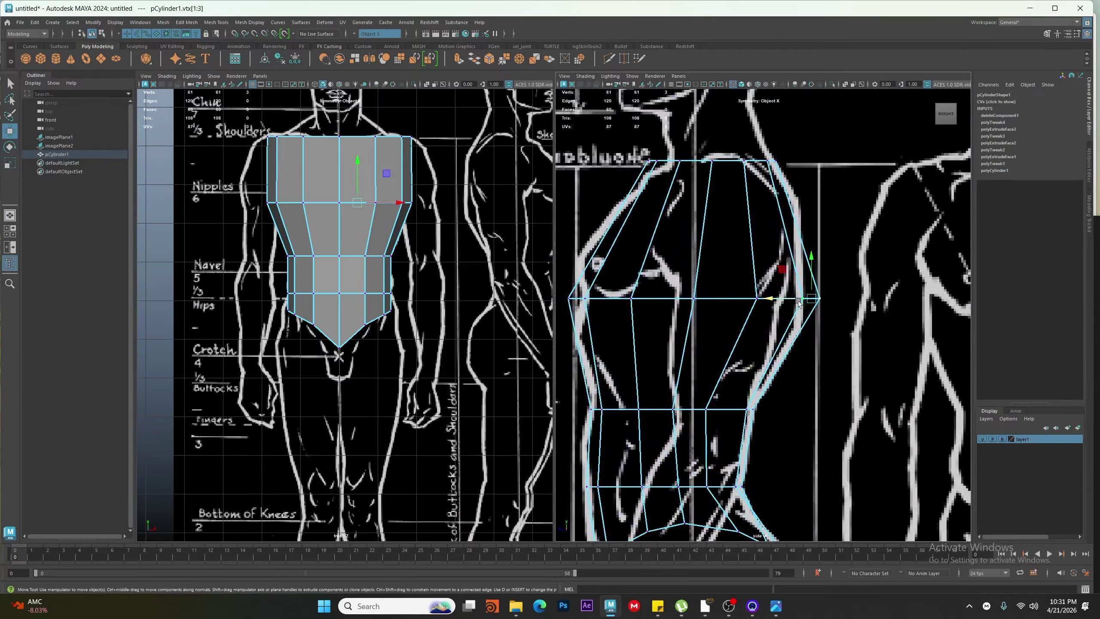
pyautogui.moveTo(799, 302); pyautogui.dragTo(749, 321)
pyautogui.click(757, 298)
pyautogui.moveTo(719, 260)
pyautogui.mouseDown()
pyautogui.moveTo(680, 312)
pyautogui.moveTo(691, 315)
pyautogui.mouseUp()
pyautogui.moveTo(661, 262)
pyautogui.mouseDown()
pyautogui.moveTo(615, 313)
pyautogui.moveTo(640, 307)
pyautogui.mouseUp()
pyautogui.moveTo(602, 277); pyautogui.dragTo(629, 306)
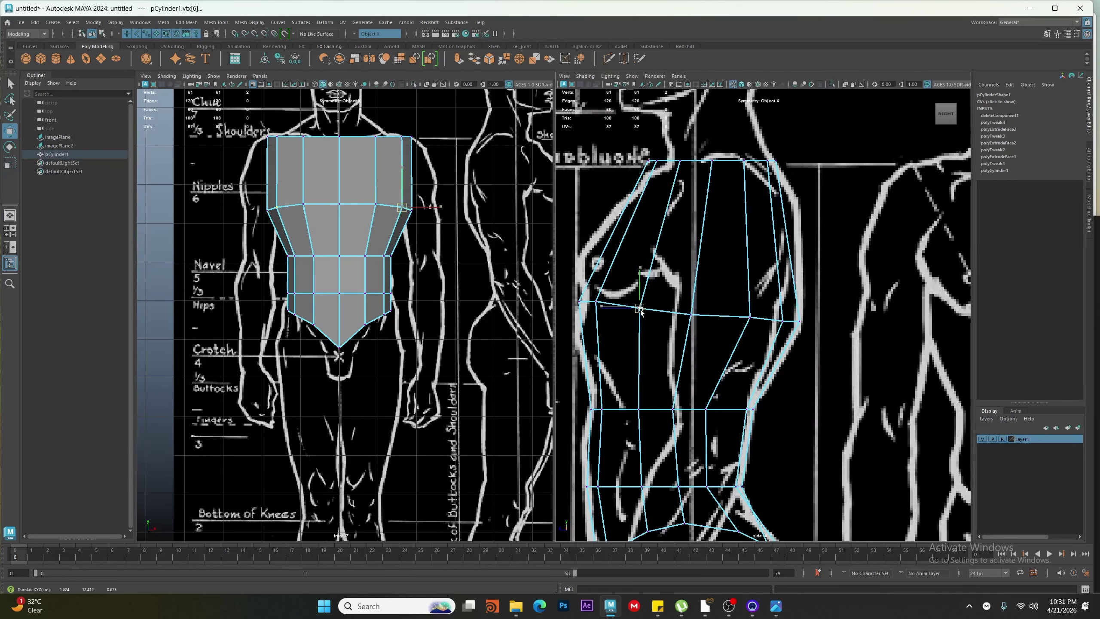
# Show the front view in wireframe and split the edge ring between the shoulder and chest rings to add an upper-chest loop
pyautogui.scroll(2, 369, 323)
pyautogui.press('4')
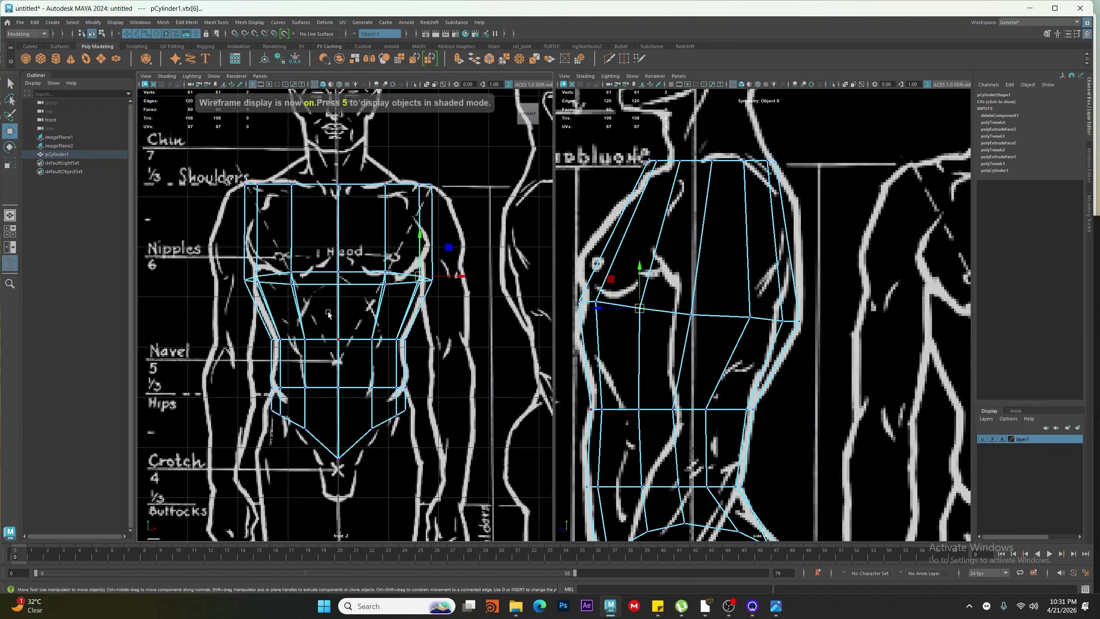
pyautogui.click(338, 234)
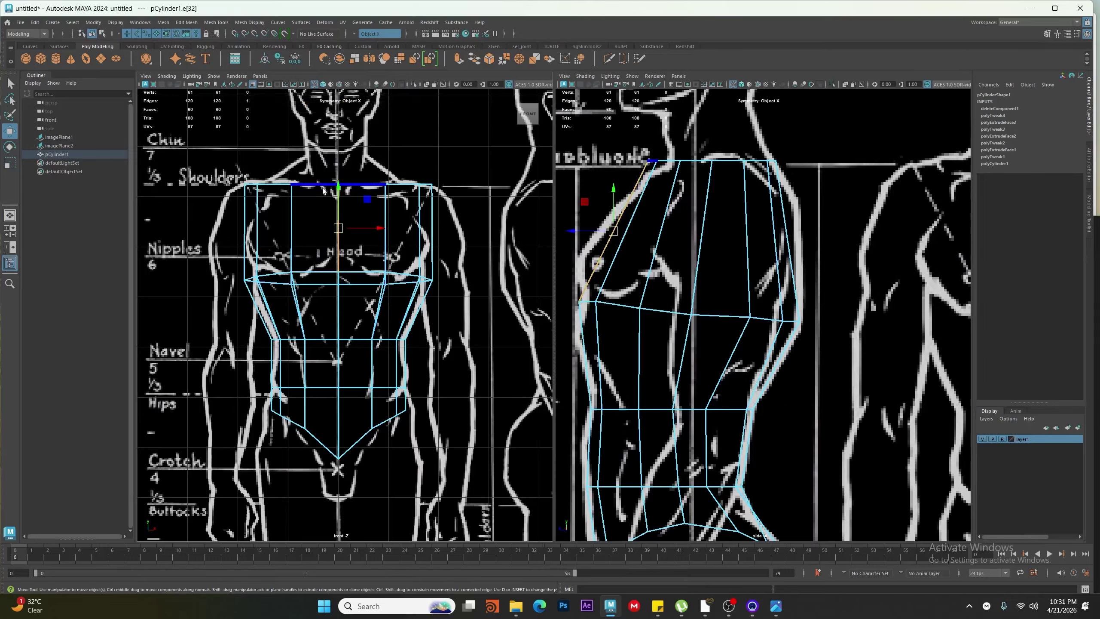
pyautogui.keyDown('ctrl'); pyautogui.moveTo(323, 187); pyautogui.dragTo(256, 222, button='right'); pyautogui.keyUp('ctrl')
pyautogui.keyDown('ctrl'); pyautogui.moveTo(301, 193); pyautogui.dragTo(332, 156, button='right'); pyautogui.keyUp('ctrl')
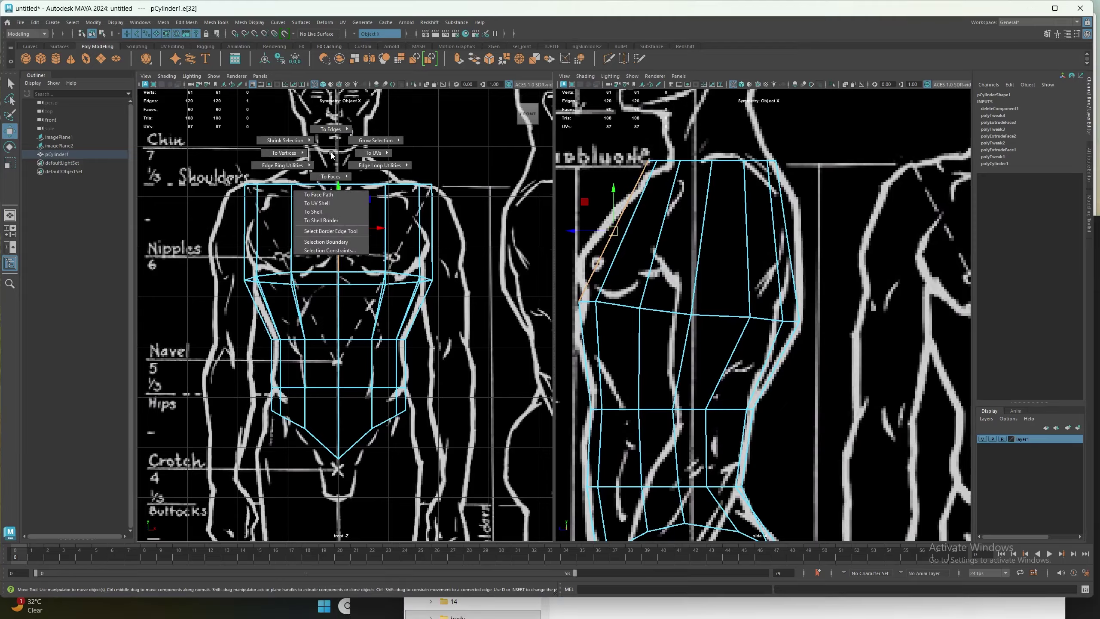
pyautogui.keyDown('ctrl'); pyautogui.moveTo(254, 174); pyautogui.dragTo(412, 250, button='right'); pyautogui.keyUp('ctrl')
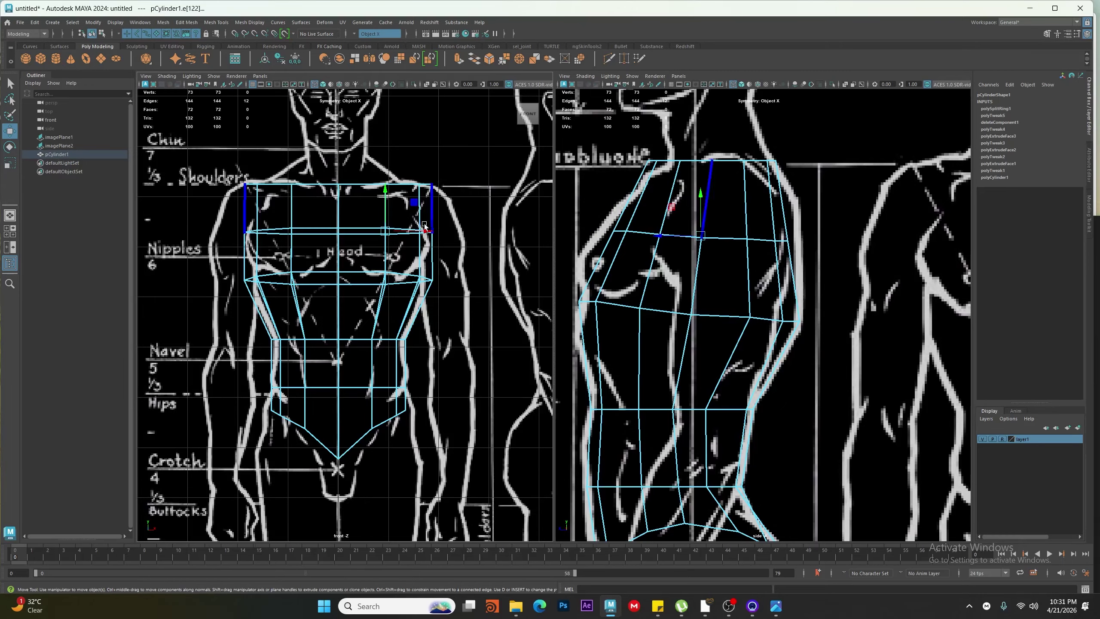
pyautogui.moveTo(385, 233); pyautogui.dragTo(411, 234)
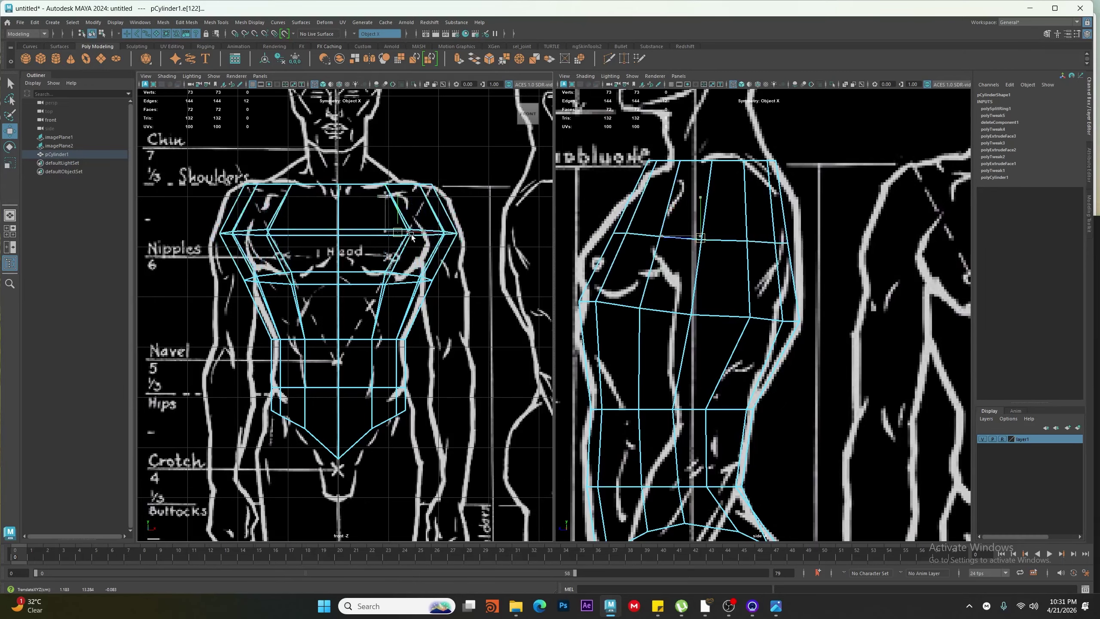
pyautogui.hotkey('ctrl', 'z')
# Set the Blue Pencil colour to pink and sketch a circle around the shoulder in the side view as an arm-opening guide
pyautogui.keyDown('alt'); pyautogui.moveTo(723, 255); pyautogui.dragTo(727, 282, button='middle'); pyautogui.keyUp('alt')
pyautogui.keyDown('alt'); pyautogui.moveTo(726, 282); pyautogui.dragTo(742, 280, button='right'); pyautogui.keyUp('alt')
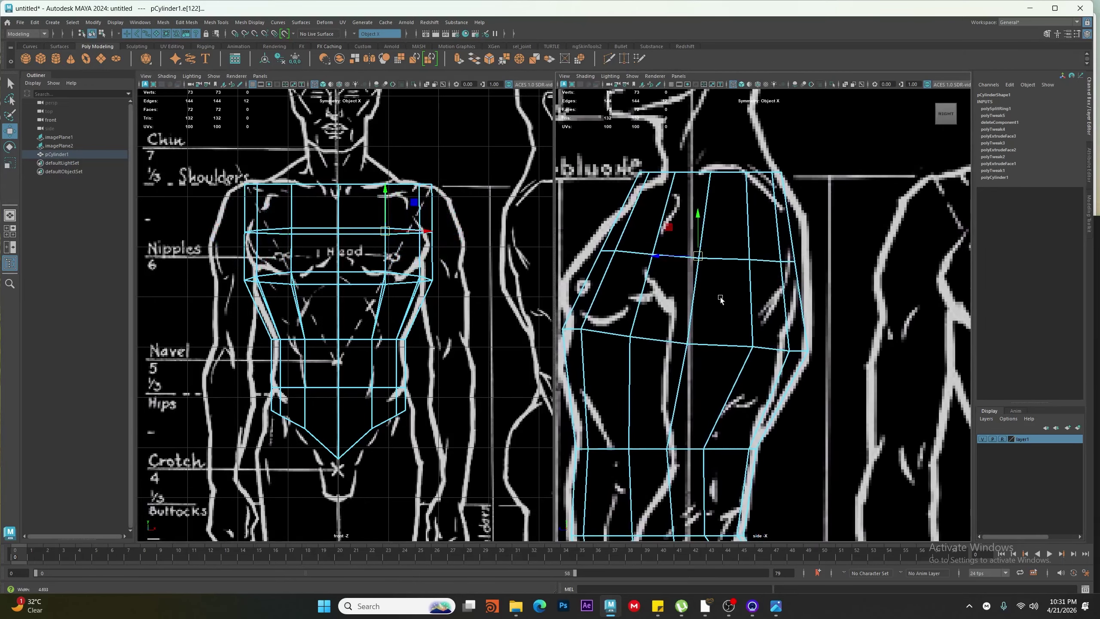
pyautogui.keyDown('alt'); pyautogui.moveTo(701, 273); pyautogui.dragTo(737, 273, button='middle'); pyautogui.keyUp('alt')
pyautogui.click(658, 85)
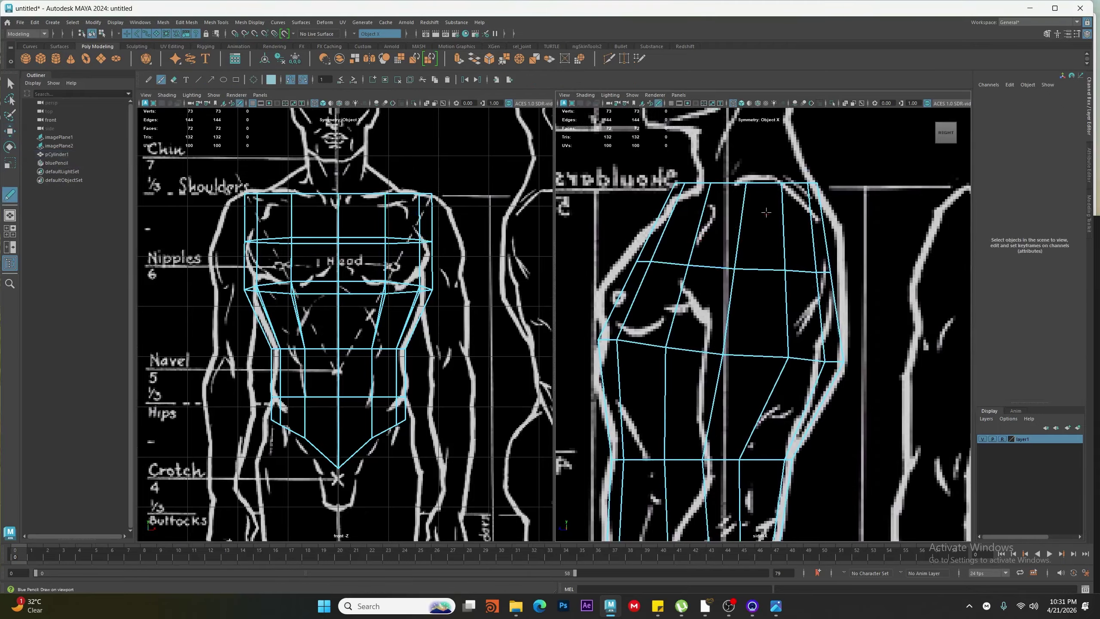
pyautogui.moveTo(809, 295); pyautogui.dragTo(685, 190)
pyautogui.hotkey('ctrl', 'z')
pyautogui.click(271, 81)
pyautogui.click(271, 81)
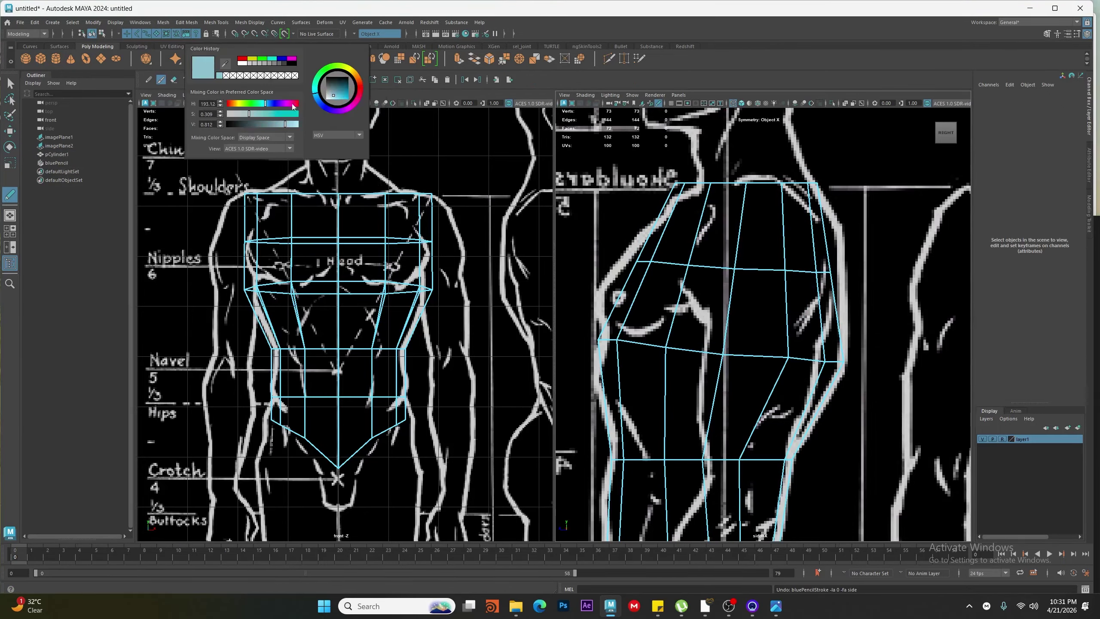
pyautogui.click(296, 103)
pyautogui.moveTo(762, 200); pyautogui.dragTo(735, 185)
pyautogui.hotkey('ctrl', 'z')
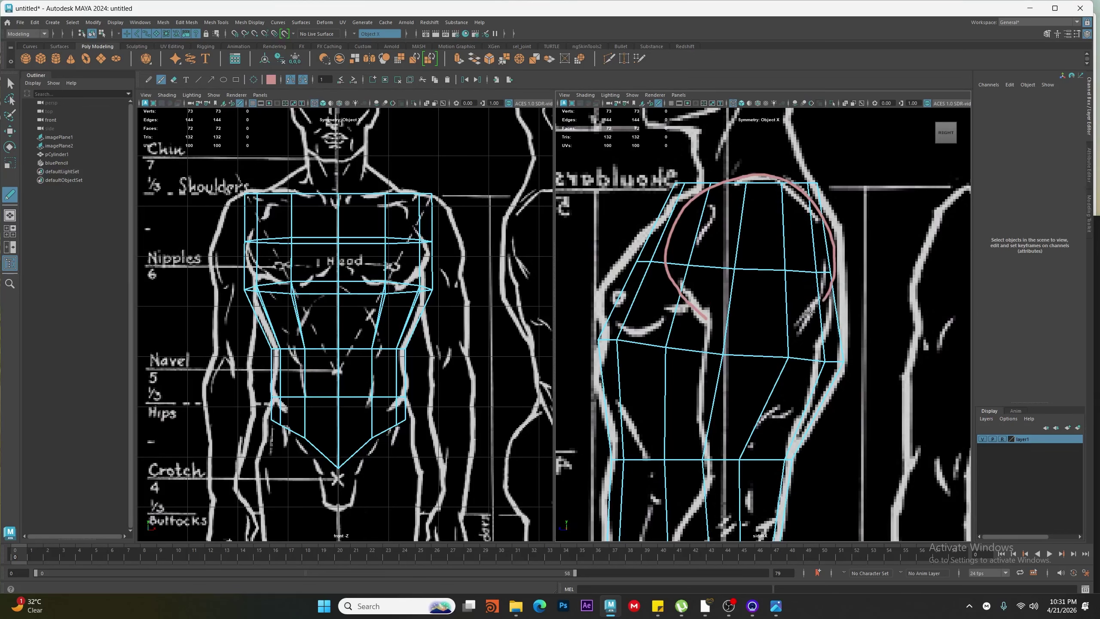
# Move the rear side vertices of the two chest rings back toward the sketched circle and adjust the outer shoulder corner vertex
pyautogui.keyDown('alt'); pyautogui.moveTo(841, 306); pyautogui.dragTo(813, 376, button='middle'); pyautogui.keyUp('alt')
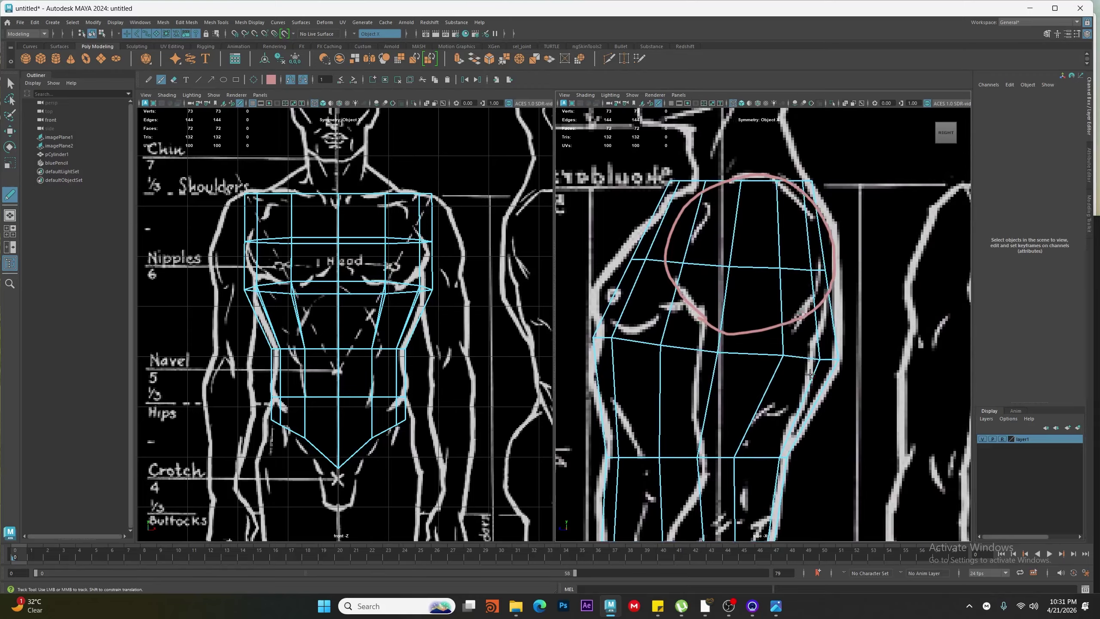
pyautogui.press('w')
pyautogui.click(814, 293)
pyautogui.moveTo(818, 272); pyautogui.dragTo(784, 265, button='right')
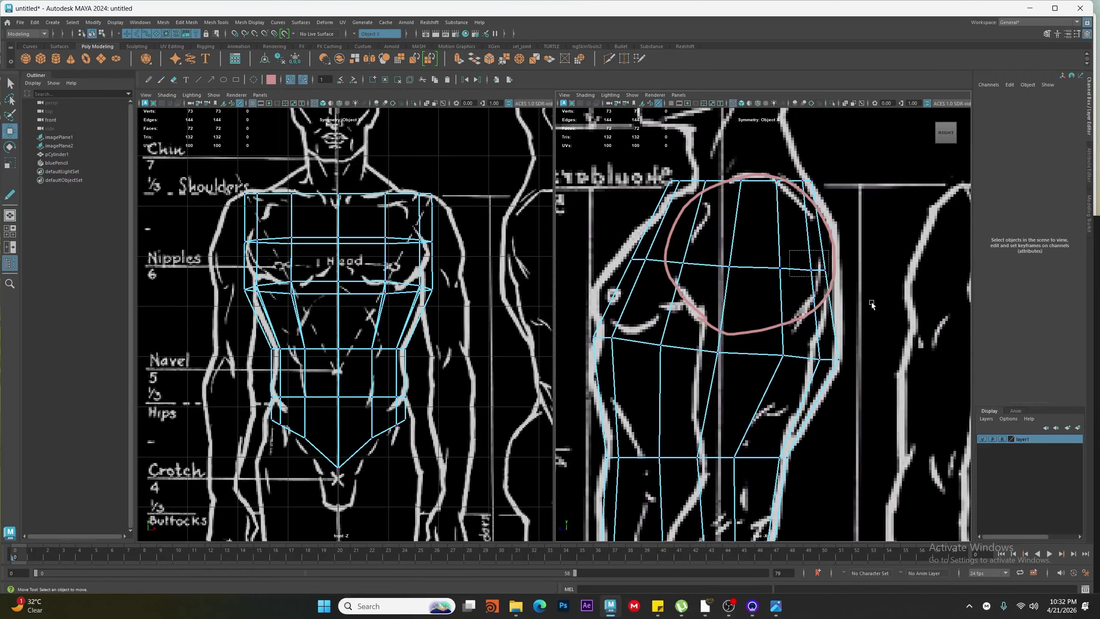
pyautogui.moveTo(871, 305); pyautogui.dragTo(873, 306)
pyautogui.moveTo(801, 273); pyautogui.dragTo(810, 273)
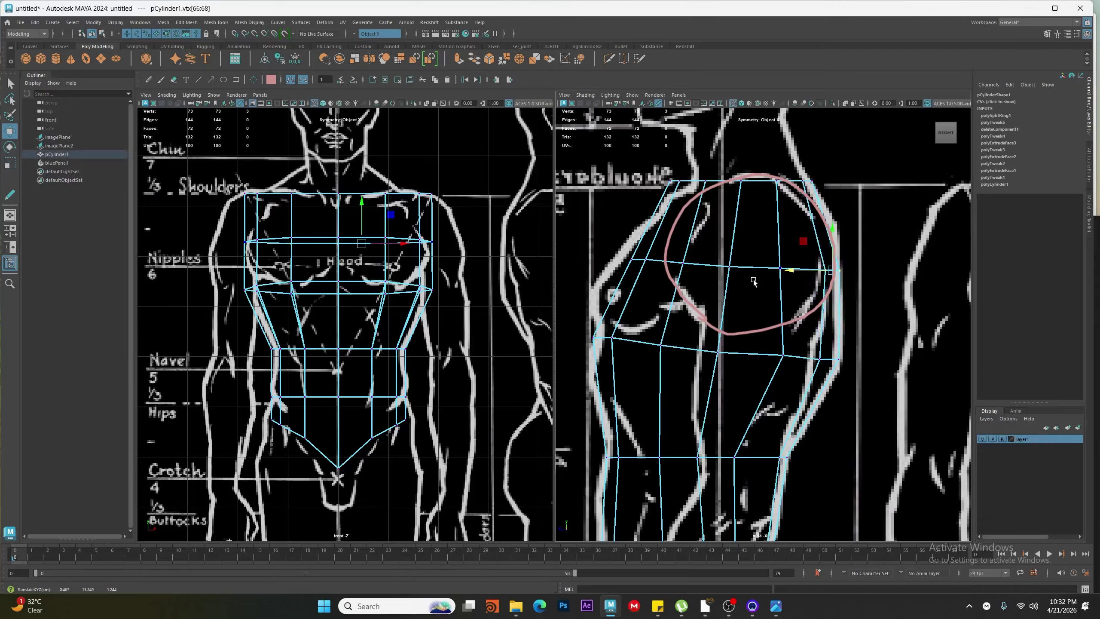
pyautogui.click(780, 268)
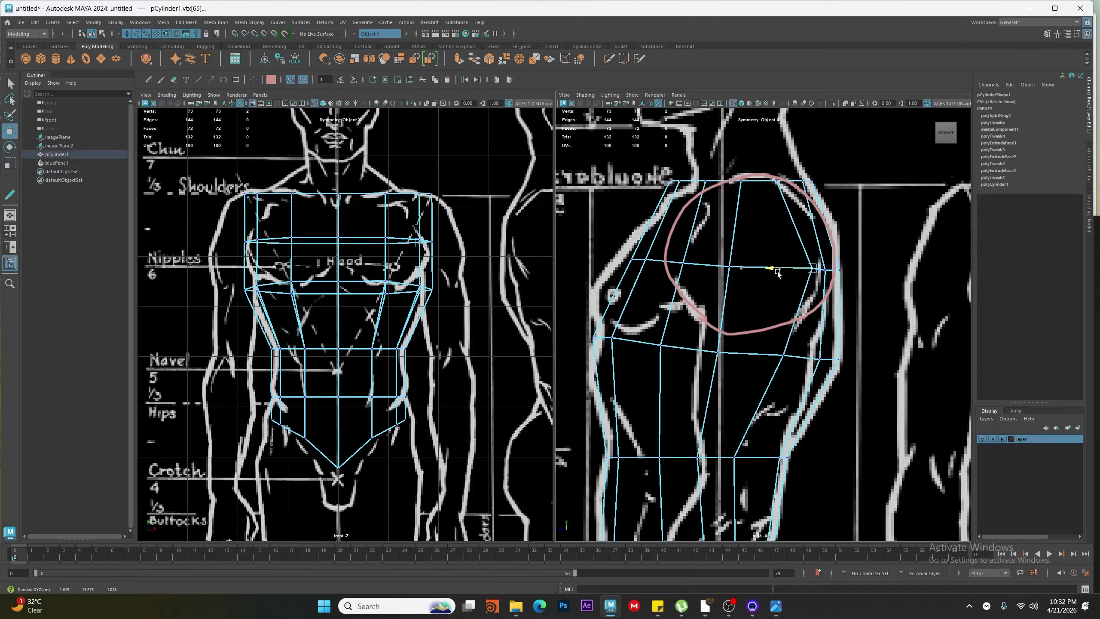
pyautogui.moveTo(777, 271); pyautogui.dragTo(777, 272)
pyautogui.moveTo(783, 356); pyautogui.dragTo(809, 327)
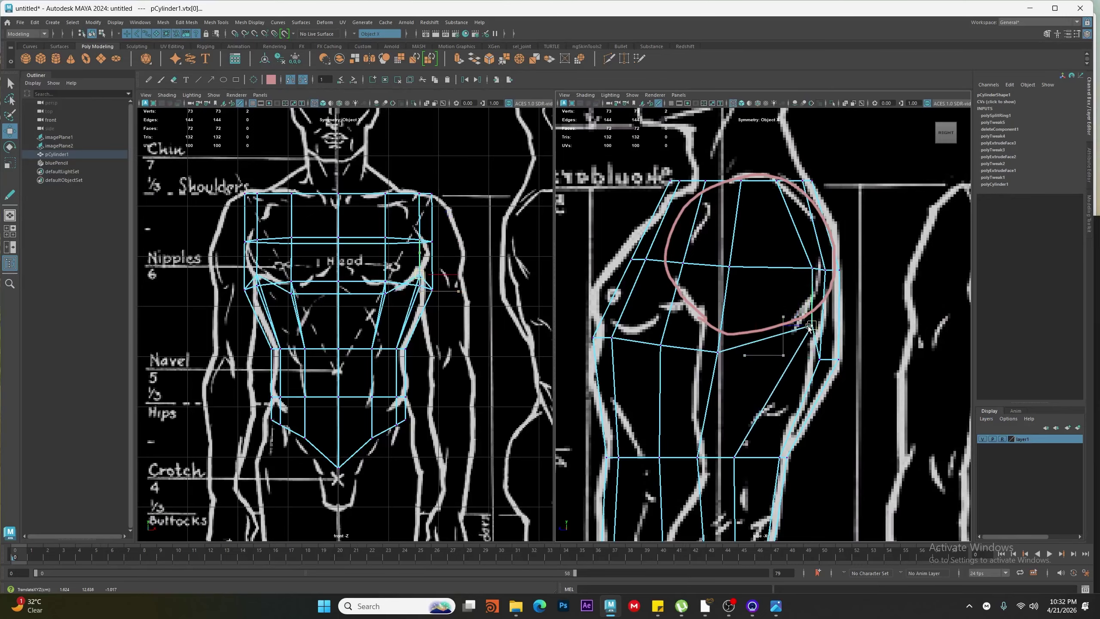
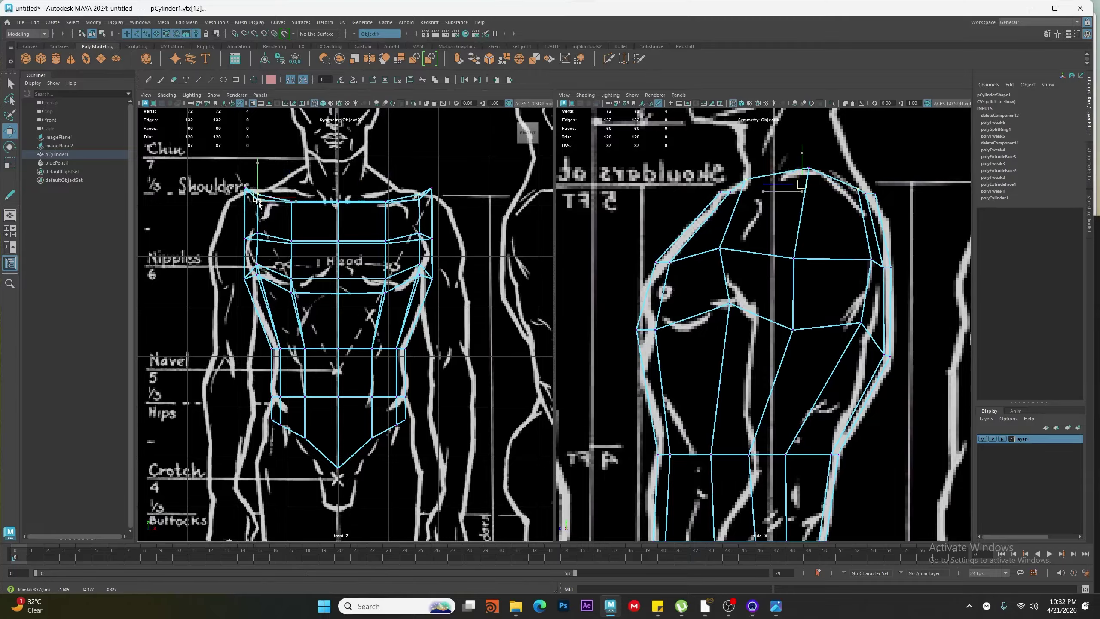
pyautogui.click(431, 191)
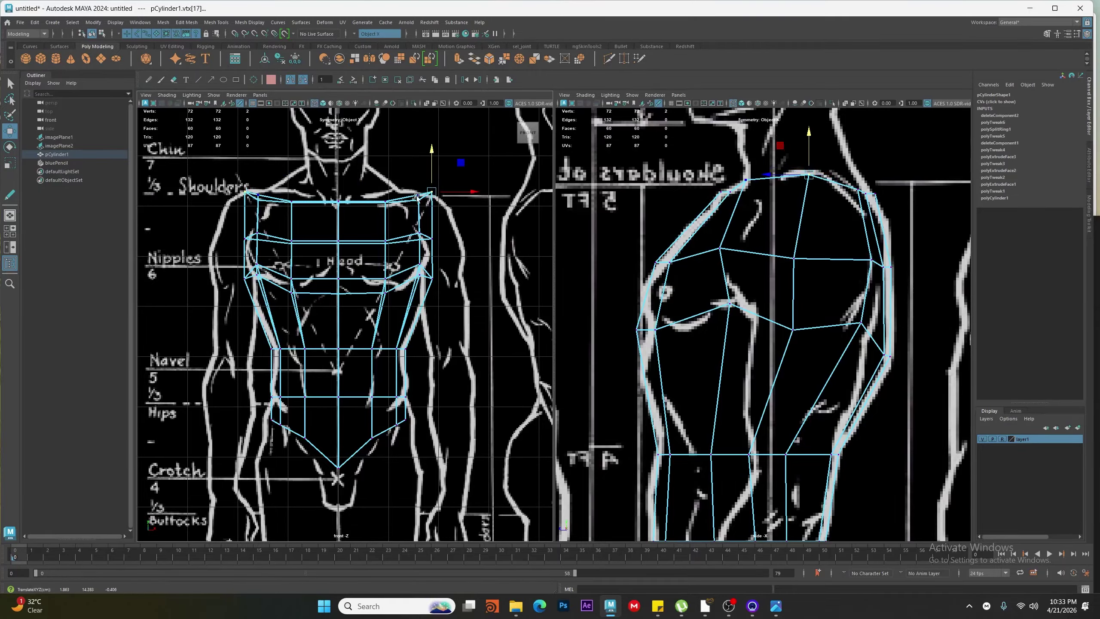
# In the shaded perspective view, bridge the central front and back edges across the open top of the torso
pyautogui.press('space')
pyautogui.moveTo(416, 199); pyautogui.dragTo(417, 168)
pyautogui.scroll(6, 347, 338)
pyautogui.keyDown('alt'); pyautogui.moveTo(342, 368); pyautogui.dragTo(336, 310, button='middle'); pyautogui.keyUp('alt')
pyautogui.press('5')
pyautogui.moveTo(332, 310)
pyautogui.keyDown('alt'); pyautogui.mouseDown()
pyautogui.moveTo(396, 304)
pyautogui.moveTo(286, 351)
pyautogui.mouseUp(); pyautogui.keyUp('alt')
pyautogui.keyDown('alt'); pyautogui.moveTo(286, 351); pyautogui.dragTo(320, 407, button='middle'); pyautogui.keyUp('alt')
pyautogui.moveTo(322, 405); pyautogui.dragTo(334, 371, button='right')
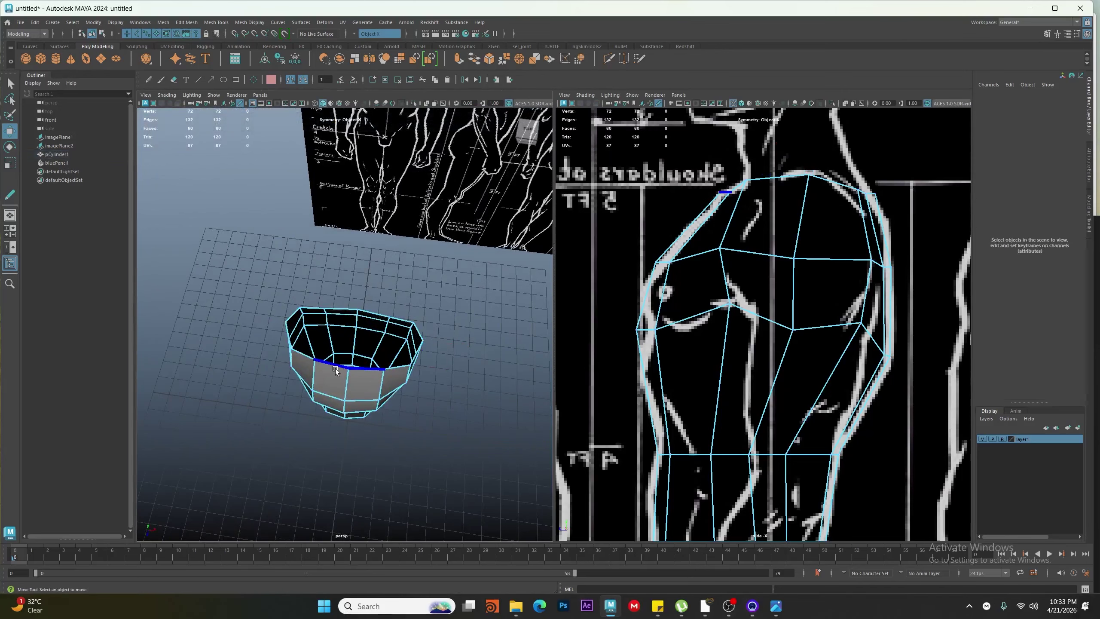
pyautogui.click(335, 369)
pyautogui.keyDown('alt'); pyautogui.moveTo(335, 368); pyautogui.dragTo(306, 331); pyautogui.keyUp('alt')
pyautogui.scroll(4, 310, 303)
pyautogui.keyDown('alt'); pyautogui.moveTo(310, 260); pyautogui.dragTo(339, 338, button='middle'); pyautogui.keyUp('alt')
pyautogui.keyDown('shift'); pyautogui.click(342, 331); pyautogui.keyUp('shift')
pyautogui.keyDown('shift'); pyautogui.moveTo(306, 246); pyautogui.dragTo(313, 351, button='right'); pyautogui.keyUp('shift')
# Split the edge ring running across the bridged faces to add a side-to-side edge midway between front and back
pyautogui.keyDown('alt'); pyautogui.moveTo(313, 351); pyautogui.dragTo(483, 345); pyautogui.keyUp('alt')
pyautogui.click(288, 388)
pyautogui.keyDown('alt'); pyautogui.moveTo(482, 345); pyautogui.dragTo(417, 385, button='middle'); pyautogui.keyUp('alt')
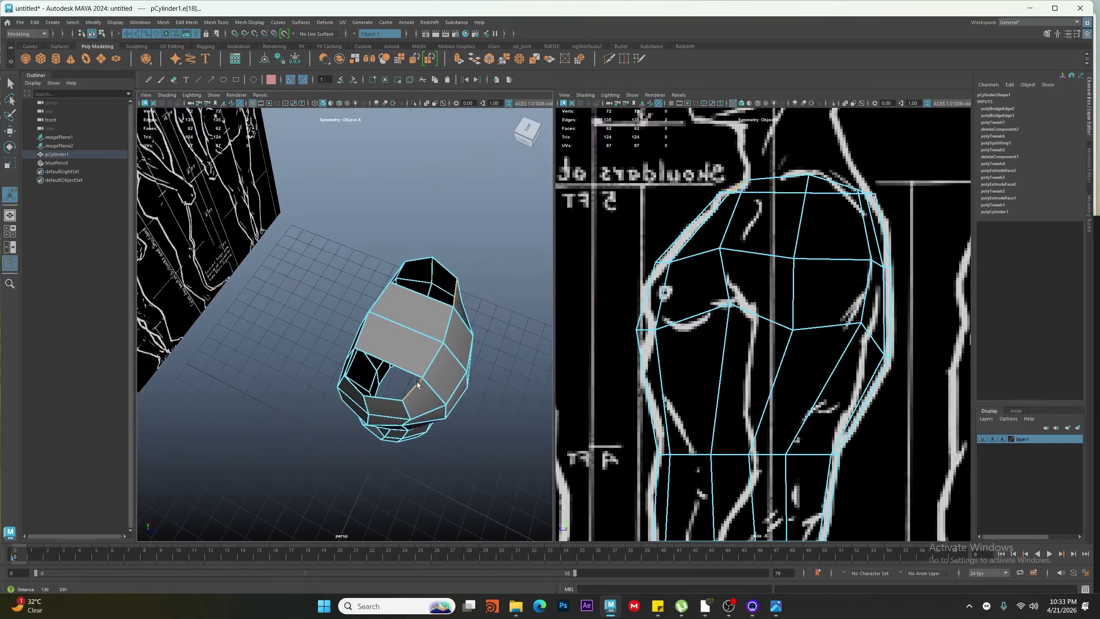
pyautogui.keyDown('ctrl'); pyautogui.moveTo(452, 295); pyautogui.dragTo(420, 309, button='right'); pyautogui.keyUp('ctrl')
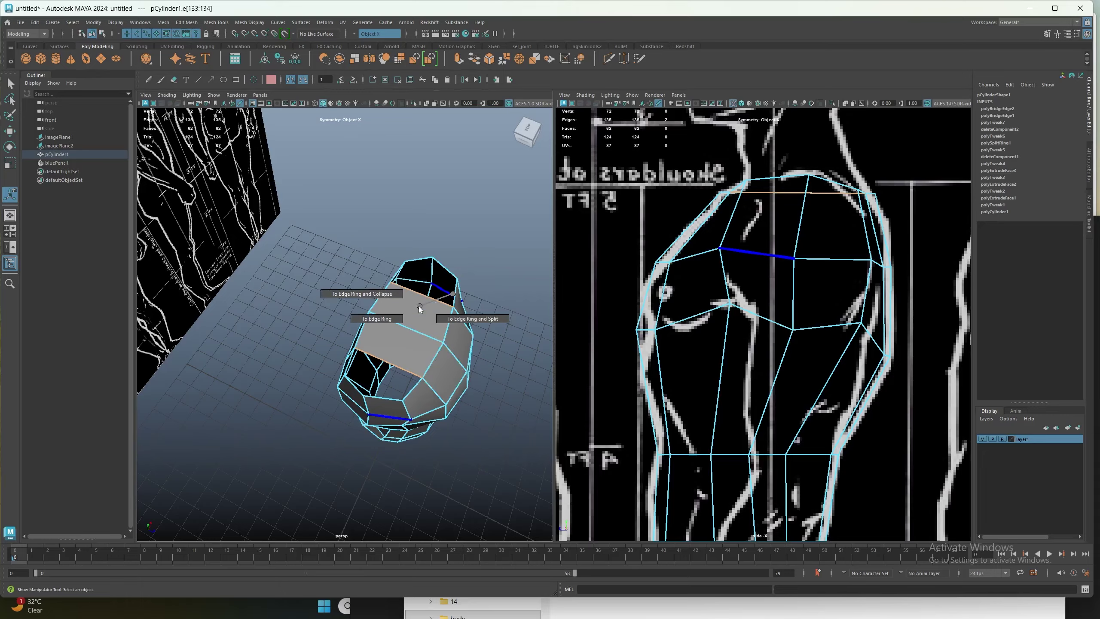
pyautogui.keyDown('ctrl'); pyautogui.moveTo(487, 343); pyautogui.dragTo(487, 343, button='right'); pyautogui.keyUp('ctrl')
# Bridge the remaining front and back edges on both shoulders to close the rest of the torso's top
pyautogui.keyDown('alt'); pyautogui.moveTo(484, 344); pyautogui.dragTo(412, 435); pyautogui.keyUp('alt')
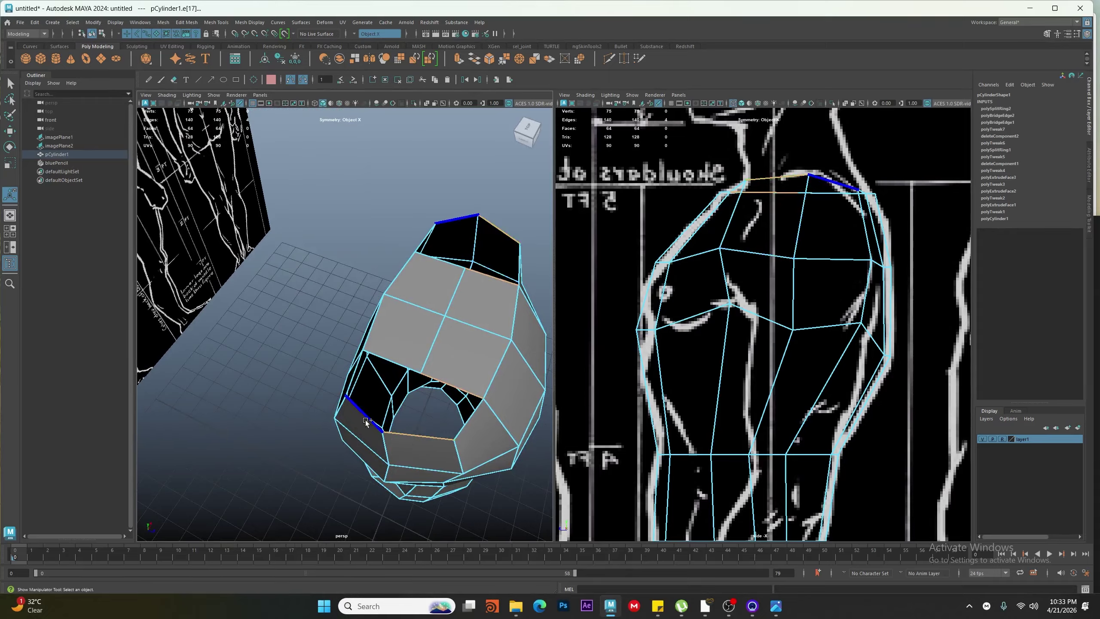
pyautogui.keyDown('shift'); pyautogui.moveTo(445, 299); pyautogui.dragTo(446, 301, button='right'); pyautogui.keyUp('shift')
pyautogui.keyDown('shift'); pyautogui.moveTo(433, 409); pyautogui.dragTo(432, 403, button='right'); pyautogui.keyUp('shift')
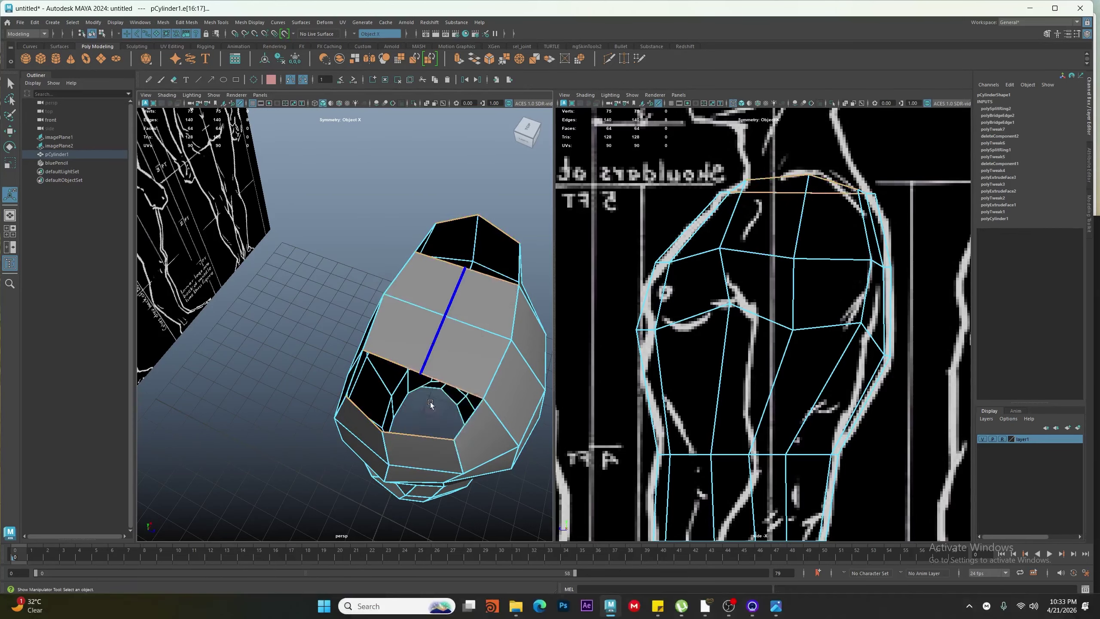
# Shift the top surface's inner side vertices outward and adjust the vertices along its front and back edges
pyautogui.keyDown('alt'); pyautogui.moveTo(427, 390); pyautogui.dragTo(337, 333); pyautogui.keyUp('alt')
pyautogui.moveTo(290, 333); pyautogui.dragTo(283, 333, button='right')
pyautogui.click(307, 325)
pyautogui.press('w')
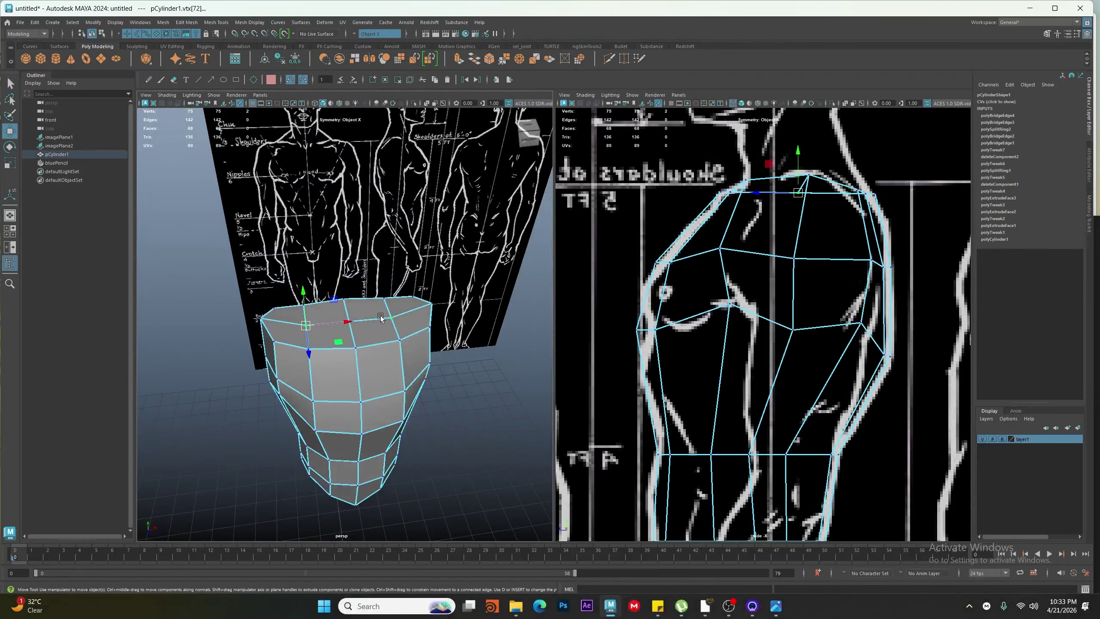
pyautogui.moveTo(336, 323); pyautogui.dragTo(331, 323)
pyautogui.click(349, 347)
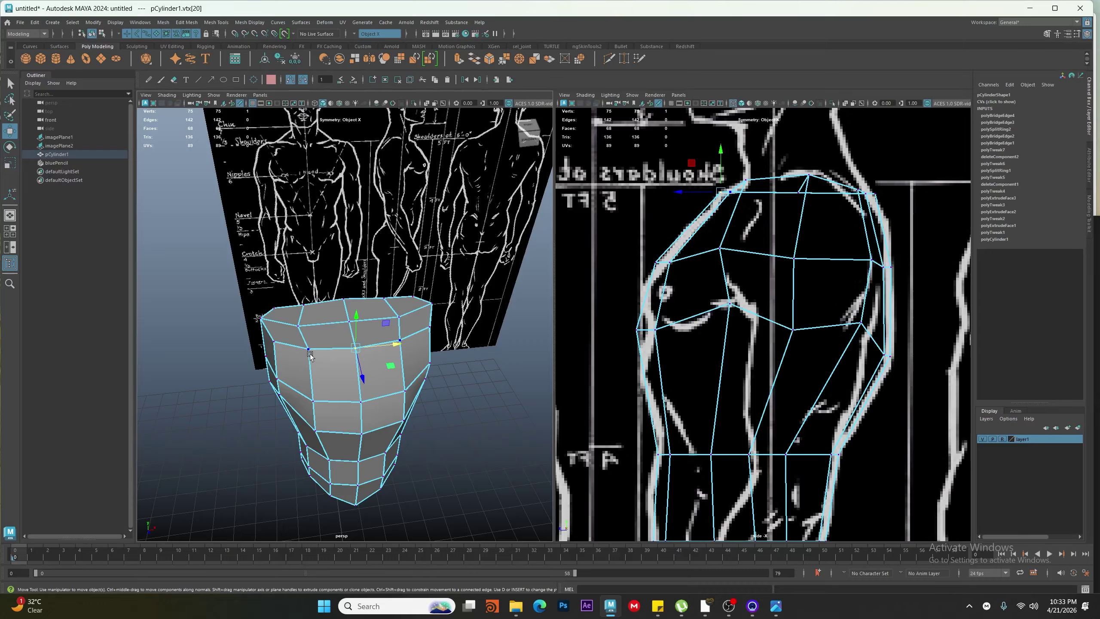
pyautogui.keyDown('alt'); pyautogui.moveTo(339, 302); pyautogui.dragTo(379, 435); pyautogui.keyUp('alt')
pyautogui.click(348, 338)
pyautogui.moveTo(358, 371)
pyautogui.mouseDown()
pyautogui.moveTo(327, 387)
pyautogui.moveTo(372, 401)
pyautogui.moveTo(360, 373)
pyautogui.mouseUp()
pyautogui.click(313, 387)
pyautogui.moveTo(368, 415); pyautogui.dragTo(370, 428)
# Extrude the central faces of the torso's top straight up to block out the neck in the front view
pyautogui.moveTo(370, 428); pyautogui.dragTo(371, 442, button='right')
pyautogui.click(342, 363)
pyautogui.keyDown('shift'); pyautogui.click(351, 393); pyautogui.keyUp('shift')
pyautogui.moveTo(360, 429)
pyautogui.keyDown('alt'); pyautogui.mouseDown()
pyautogui.moveTo(337, 381)
pyautogui.moveTo(352, 415)
pyautogui.mouseUp(); pyautogui.keyUp('alt')
pyautogui.scroll(3, 347, 381)
pyautogui.press('space')
pyautogui.keyDown('alt'); pyautogui.moveTo(321, 215); pyautogui.dragTo(333, 299, button='middle'); pyautogui.keyUp('alt')
pyautogui.scroll(4, 355, 315)
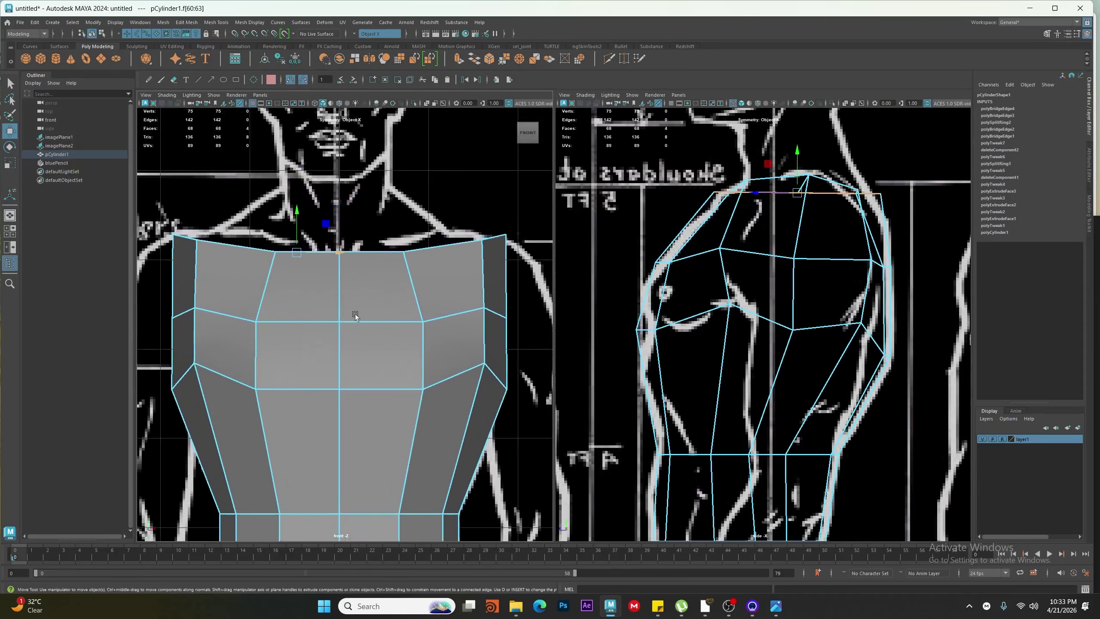
pyautogui.keyDown('shift'); pyautogui.moveTo(299, 210); pyautogui.dragTo(298, 168); pyautogui.keyUp('shift')
pyautogui.hotkey('ctrl', 'z')
pyautogui.keyDown('shift'); pyautogui.moveTo(313, 204); pyautogui.dragTo(312, 225, button='right'); pyautogui.keyUp('shift')
pyautogui.moveTo(373, 221); pyautogui.dragTo(373, 157)
# Move the upper side vertices of the neck inward to match the neck width of the front reference
pyautogui.press('q')
pyautogui.moveTo(354, 212); pyautogui.dragTo(397, 193)
pyautogui.press('w')
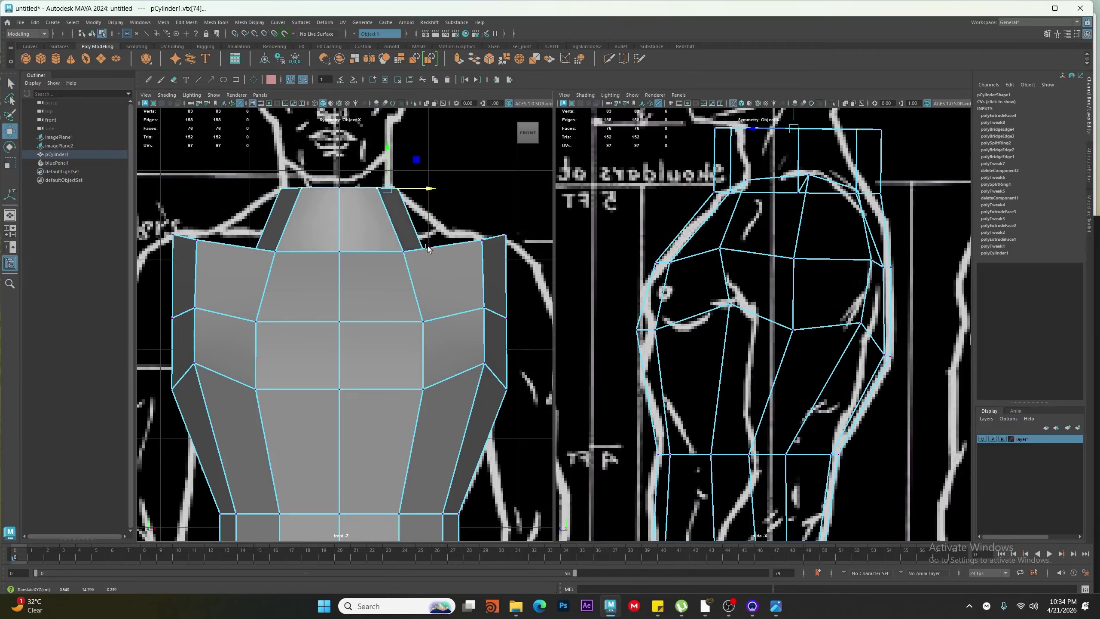
pyautogui.moveTo(400, 266); pyautogui.dragTo(364, 266, button='right')
pyautogui.moveTo(381, 270); pyautogui.dragTo(383, 301)
pyautogui.hotkey('ctrl', 'z')
pyautogui.moveTo(406, 266); pyautogui.dragTo(364, 266, button='right')
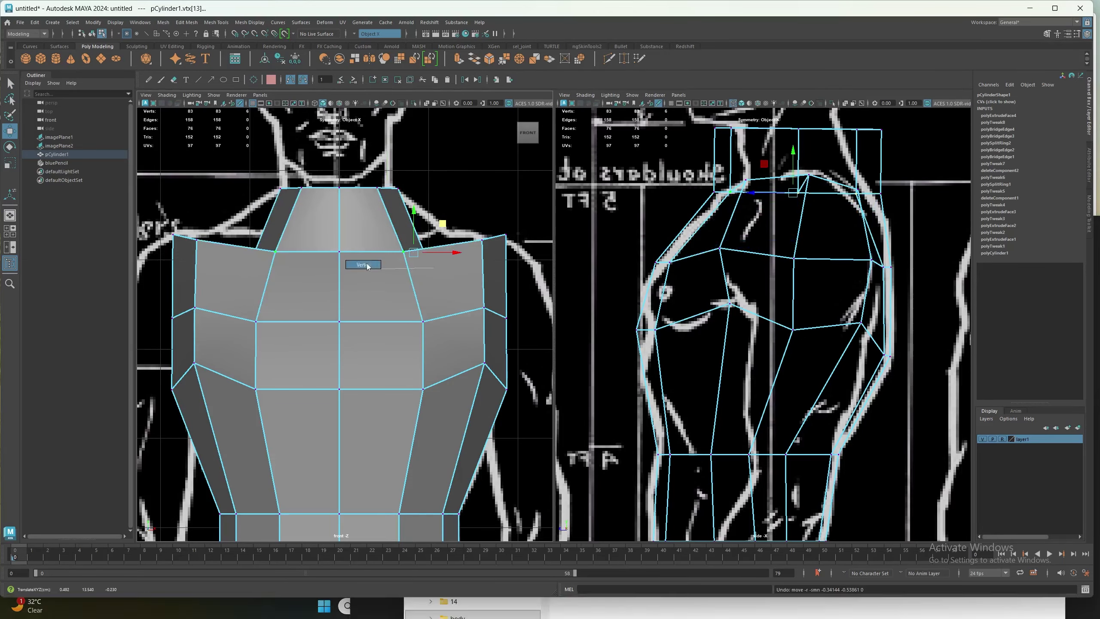
pyautogui.moveTo(870, 197); pyautogui.dragTo(855, 183)
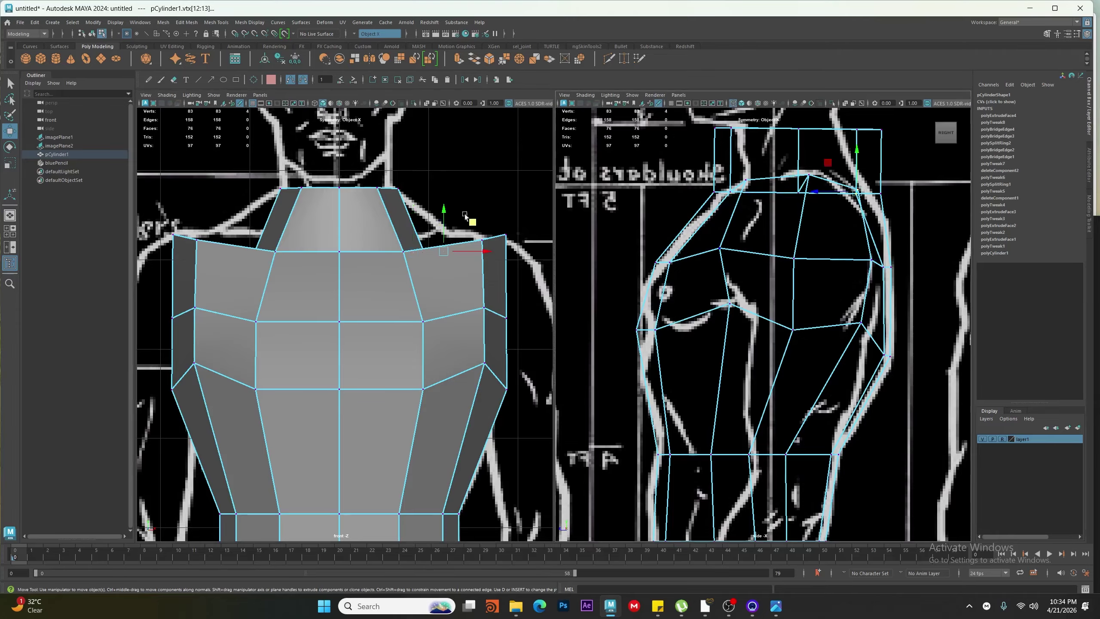
pyautogui.moveTo(449, 219); pyautogui.dragTo(443, 182)
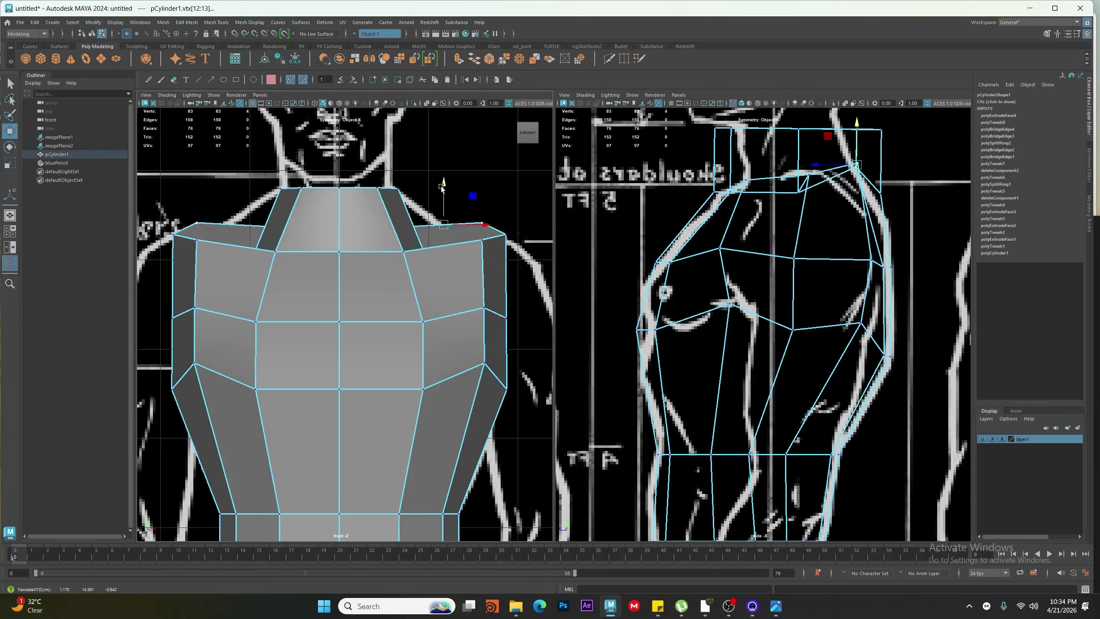
pyautogui.hotkey('ctrl', 'z')
pyautogui.press('4')
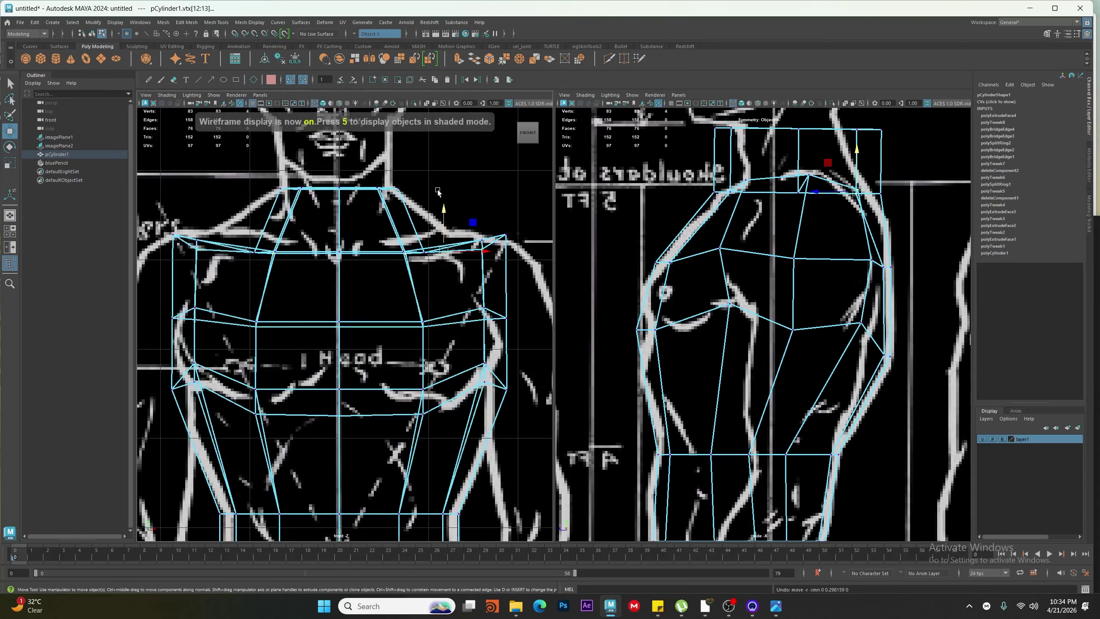
pyautogui.hotkey('ctrl', 'z')
# Raise the side vertices at the neck base and the adjacent rear vertices to the shoulder line of the front reference
pyautogui.moveTo(389, 222); pyautogui.dragTo(450, 287)
pyautogui.keyDown('ctrl'); pyautogui.moveTo(708, 213); pyautogui.dragTo(751, 173); pyautogui.keyUp('ctrl')
pyautogui.moveTo(415, 212)
pyautogui.mouseDown()
pyautogui.moveTo(415, 194)
pyautogui.moveTo(428, 193)
pyautogui.mouseUp()
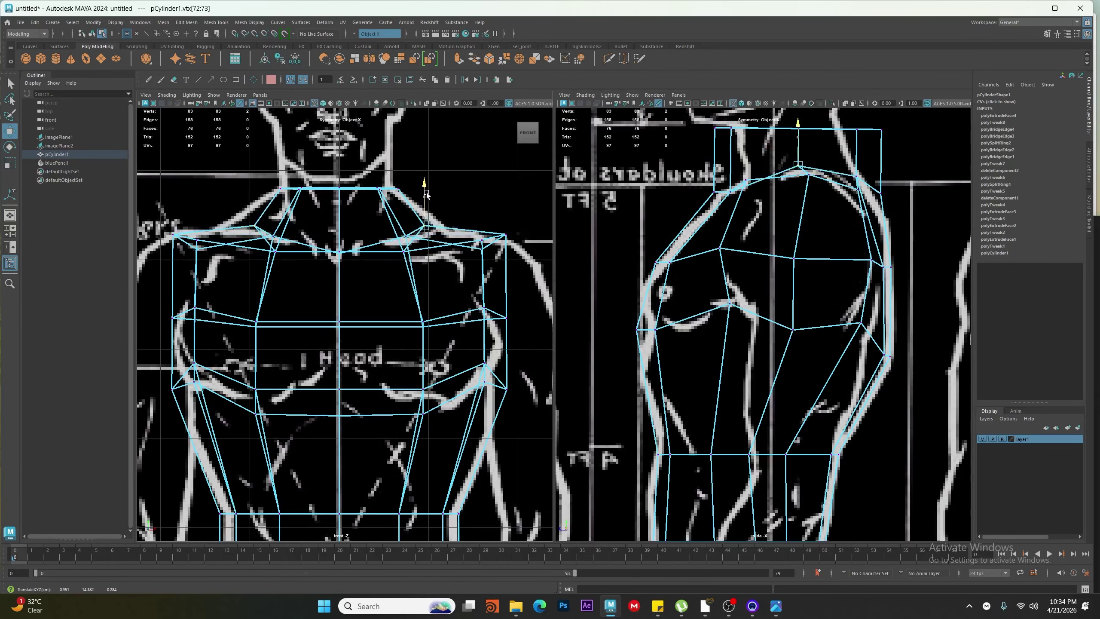
pyautogui.press('5')
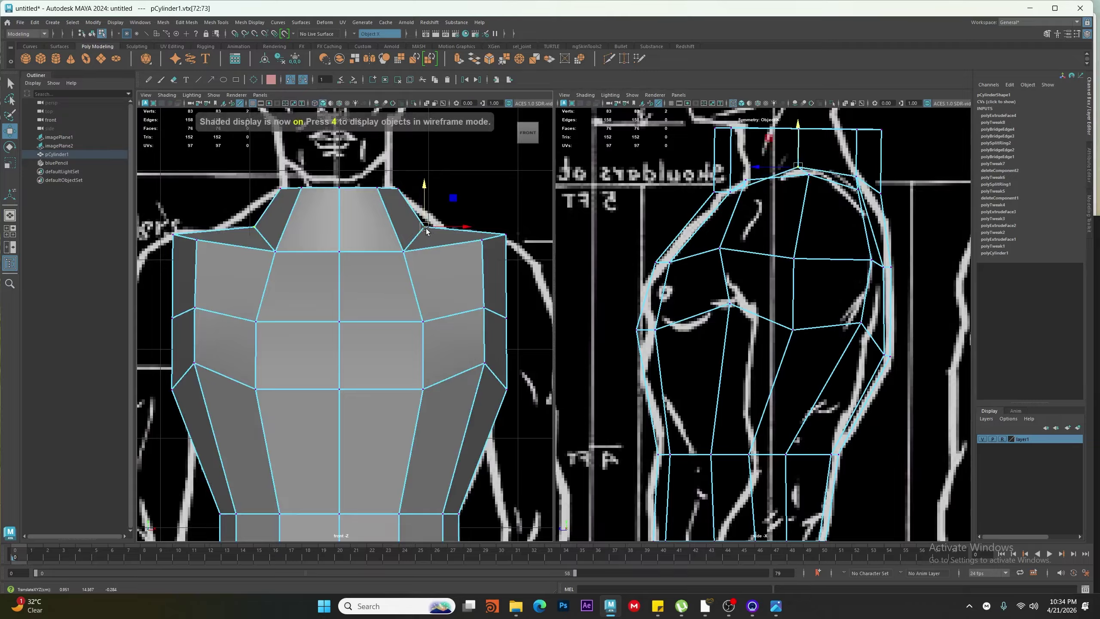
pyautogui.moveTo(427, 229)
pyautogui.mouseDown()
pyautogui.moveTo(406, 248)
pyautogui.moveTo(425, 241)
pyautogui.moveTo(426, 208)
pyautogui.moveTo(436, 230)
pyautogui.mouseUp()
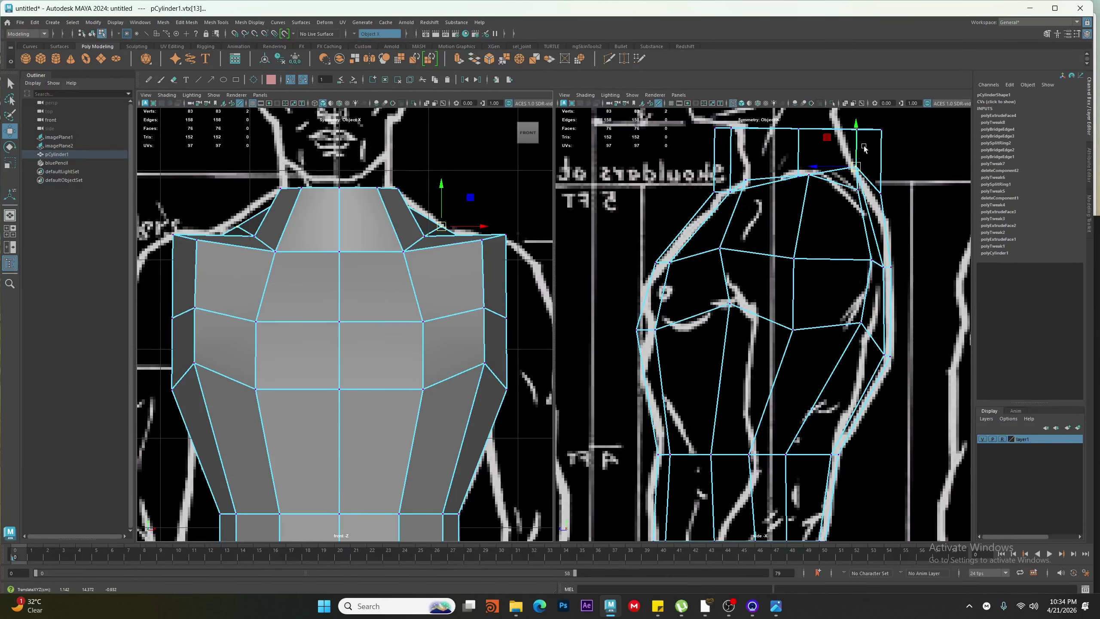
# In the side view, tilt the neck's top rim and fit its vertices to the reference neck outline
pyautogui.moveTo(895, 143); pyautogui.dragTo(857, 121)
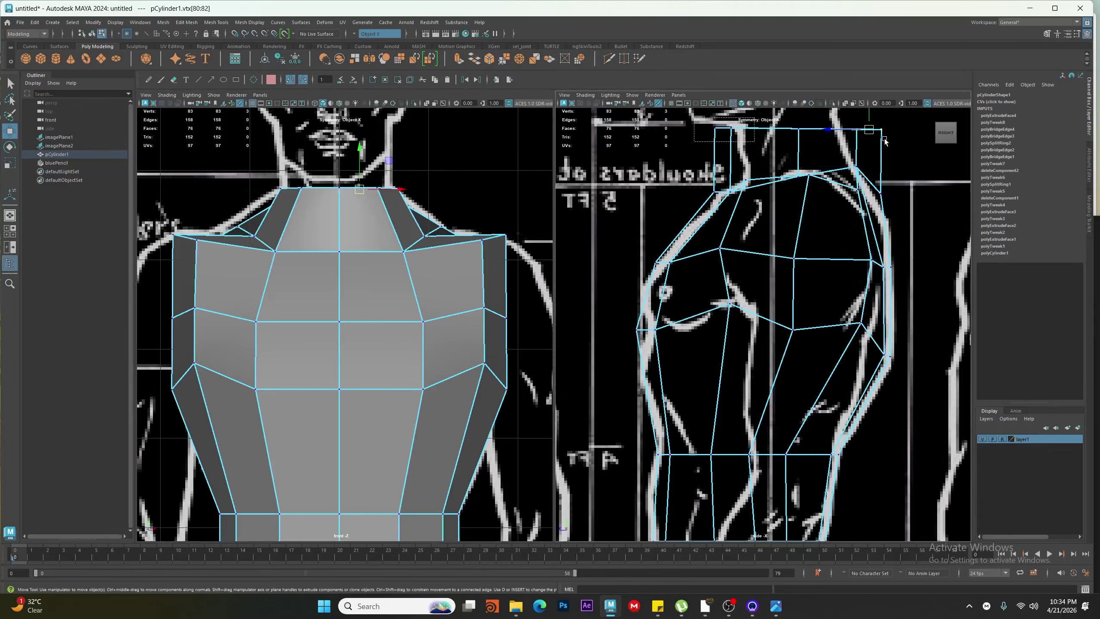
pyautogui.keyDown('alt'); pyautogui.moveTo(758, 160); pyautogui.dragTo(707, 253, button='middle'); pyautogui.keyUp('alt')
pyautogui.scroll(2, 707, 253)
pyautogui.moveTo(744, 202); pyautogui.dragTo(729, 181)
pyautogui.press('e')
pyautogui.press('w')
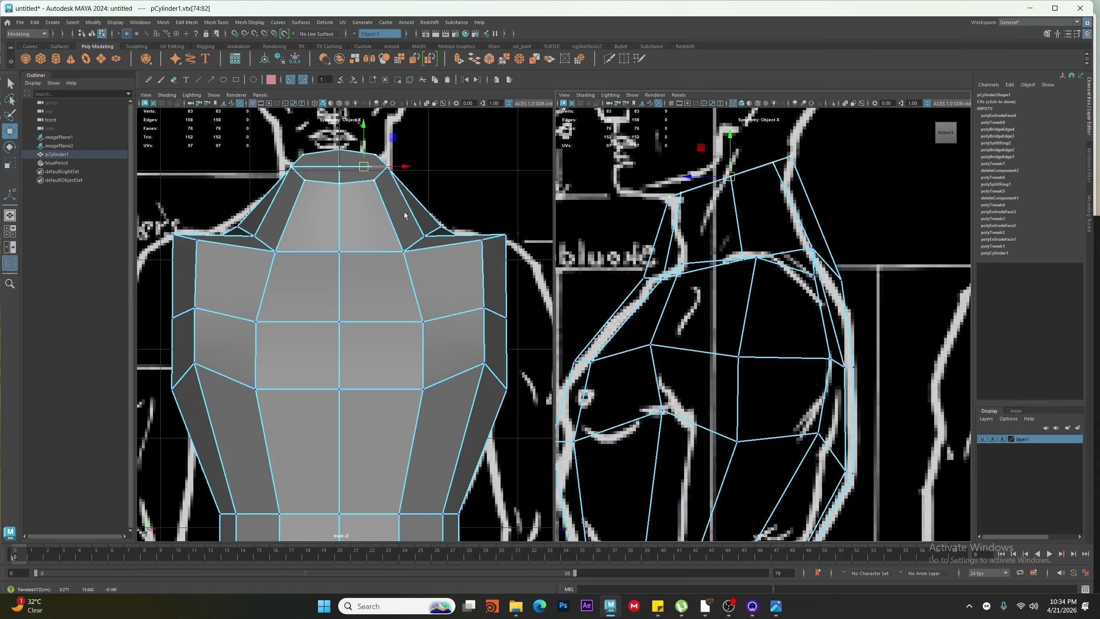
# In the front view, adjust the side-to-side positions of the neck rim's rear, front and middle vertices to round the opening
pyautogui.moveTo(395, 195); pyautogui.dragTo(359, 192, button='right')
pyautogui.click(339, 149)
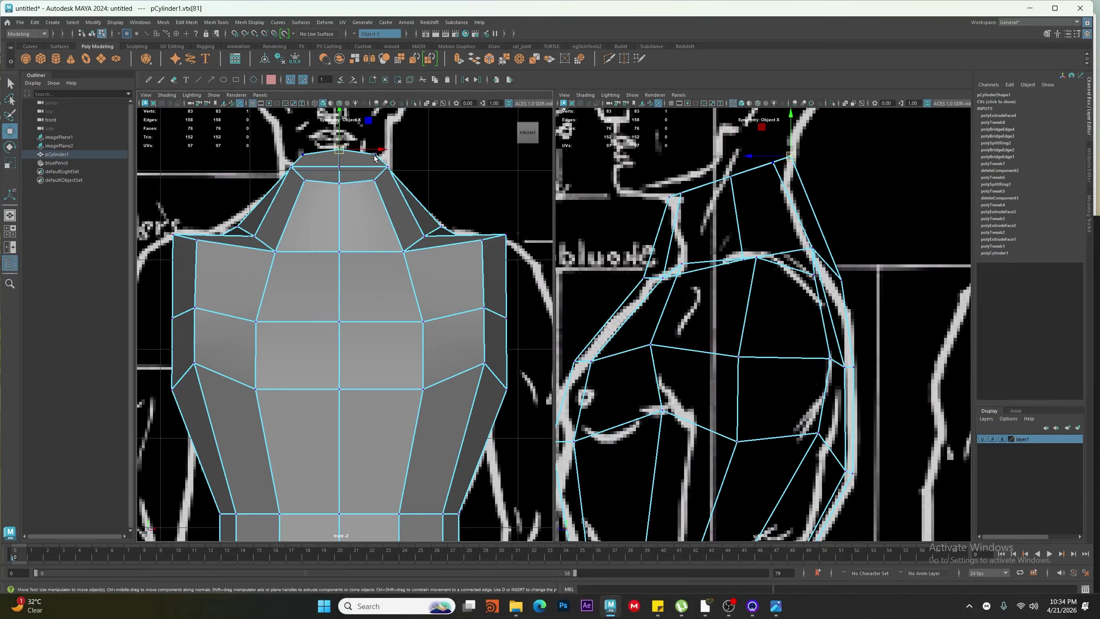
pyautogui.moveTo(397, 160); pyautogui.dragTo(409, 159)
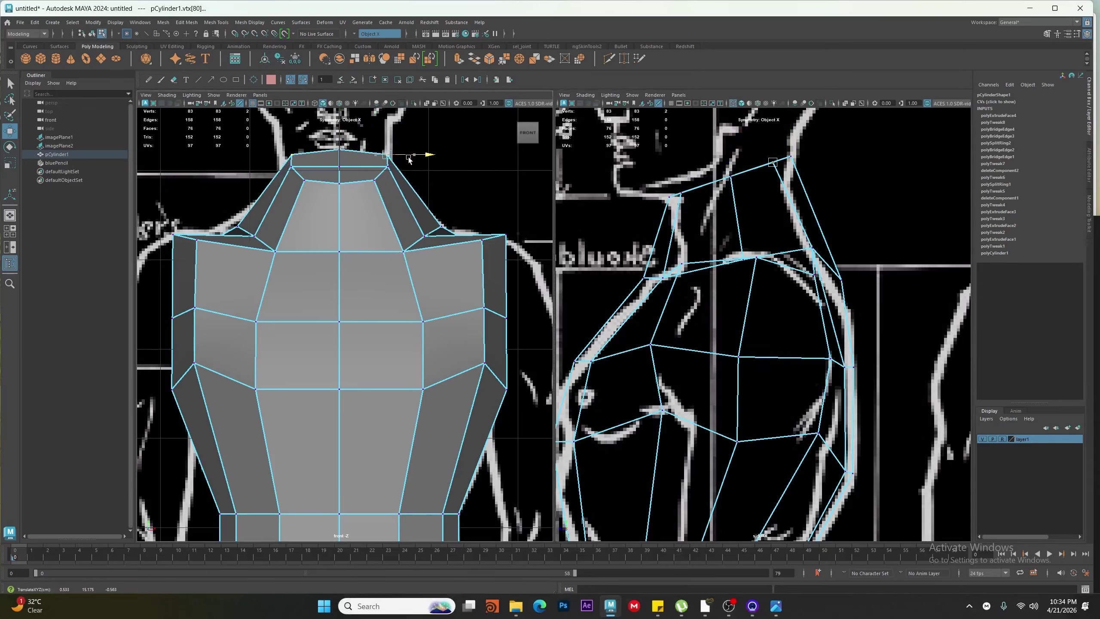
pyautogui.click(384, 172)
pyautogui.click(367, 190)
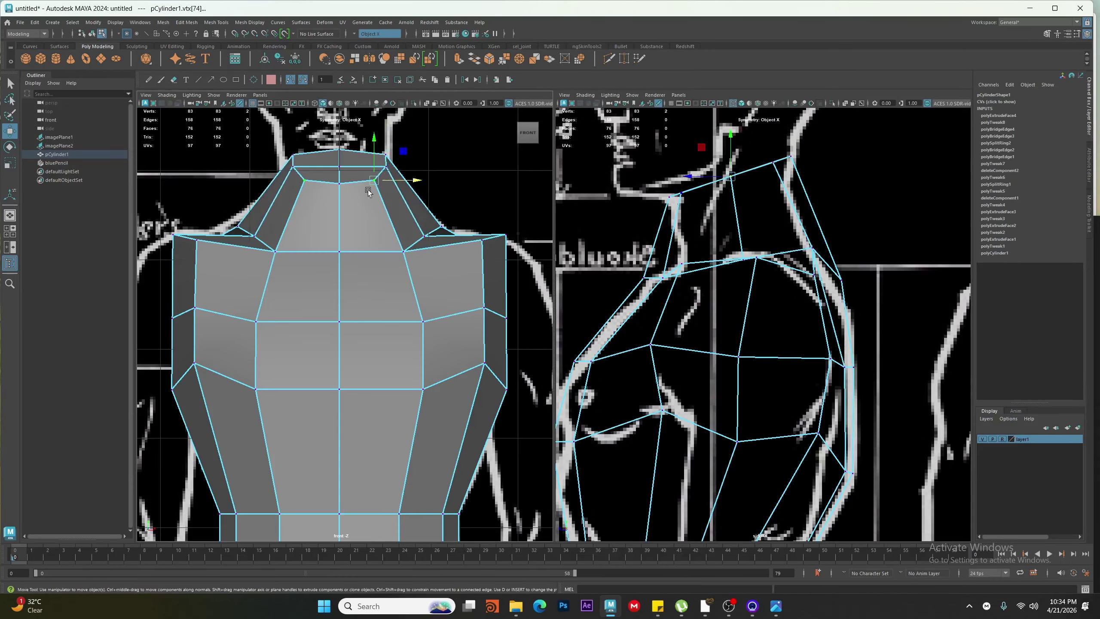
pyautogui.moveTo(408, 184); pyautogui.dragTo(407, 184)
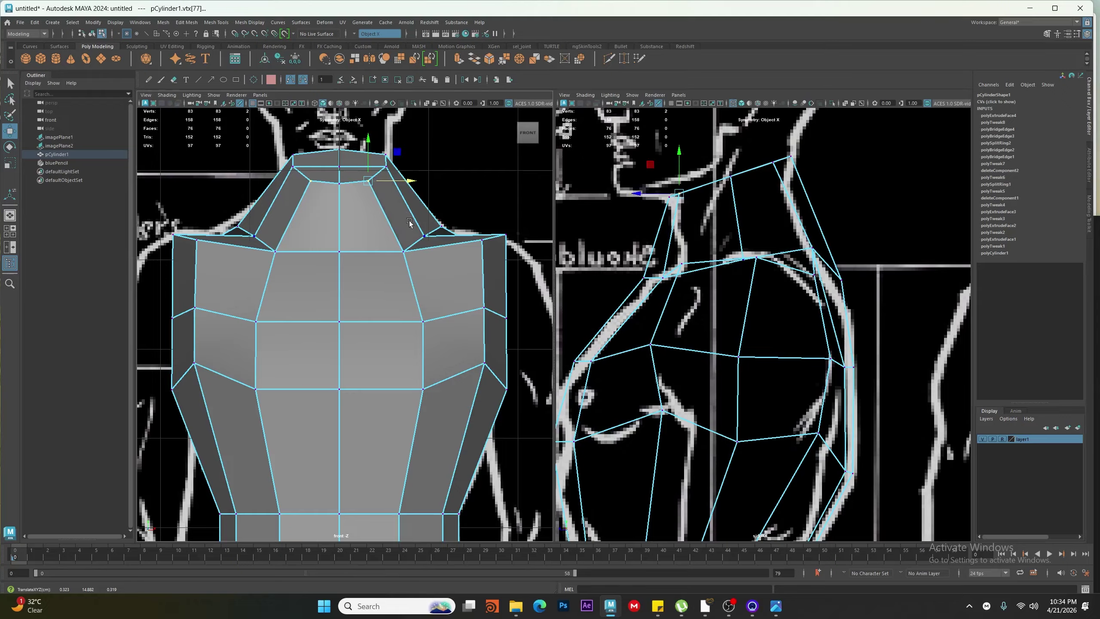
pyautogui.click(386, 166)
pyautogui.moveTo(422, 168); pyautogui.dragTo(419, 168)
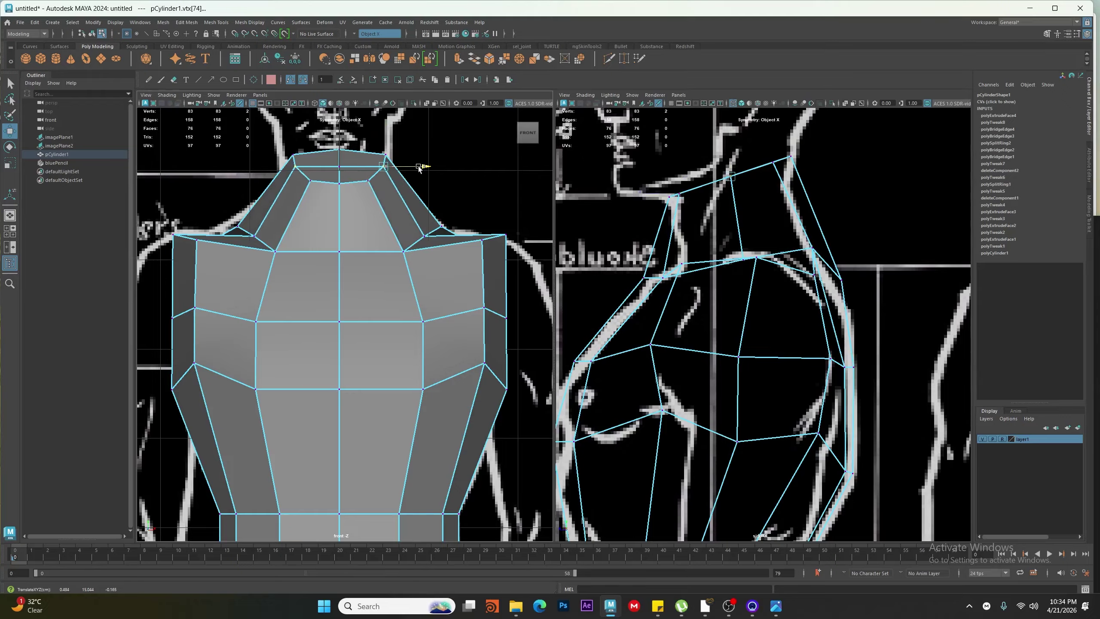
# In the side view, align the rear neck-base and upper-back vertices with the reference back contour
pyautogui.moveTo(812, 248); pyautogui.dragTo(827, 270)
pyautogui.click(847, 370)
pyautogui.moveTo(847, 373); pyautogui.dragTo(854, 372)
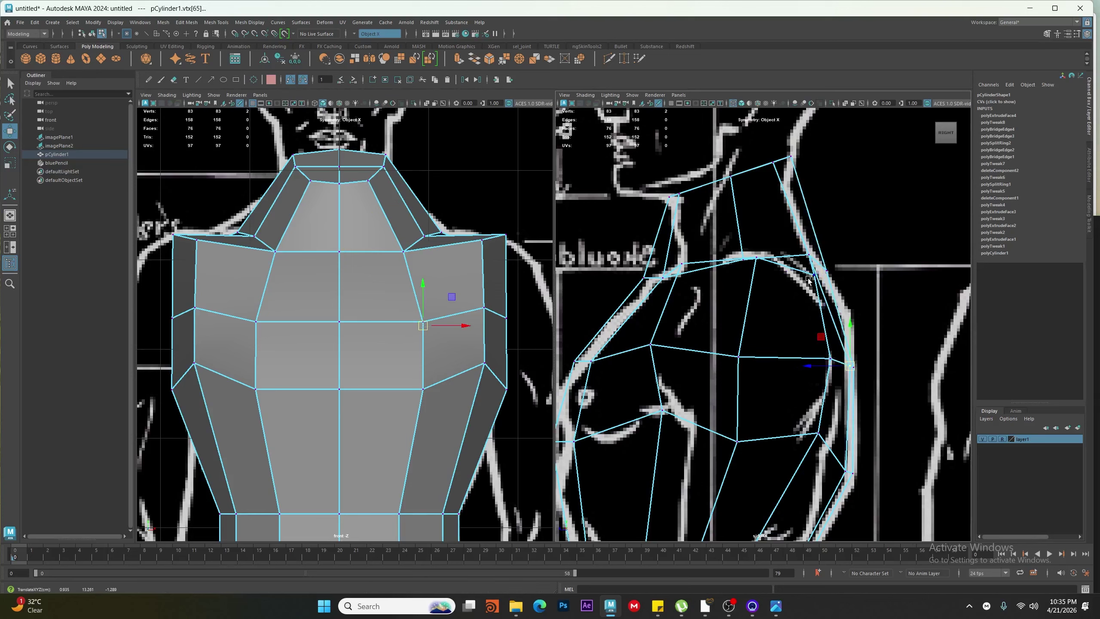
pyautogui.click(820, 261)
# Lower the front centre neck-base vertex and pull the side neck-base and rear rim vertices inward
pyautogui.click(403, 252)
pyautogui.click(339, 251)
pyautogui.keyDown('ctrl'); pyautogui.keyDown('shift'); pyautogui.moveTo(338, 221); pyautogui.dragTo(338, 230); pyautogui.keyUp('shift'); pyautogui.keyUp('ctrl')
pyautogui.click(425, 237)
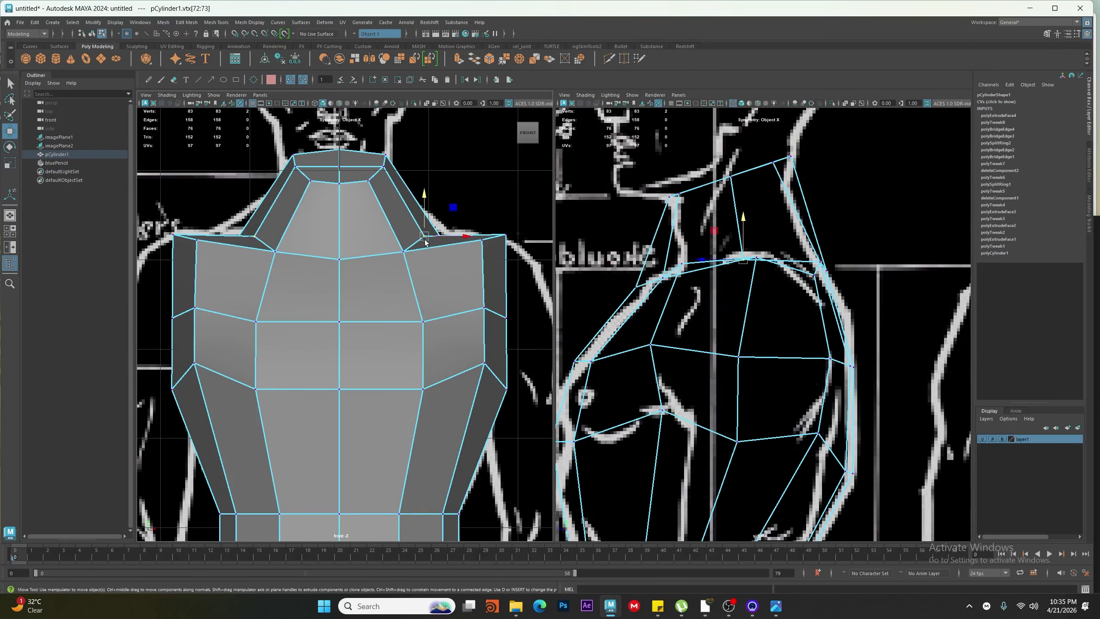
pyautogui.moveTo(424, 237); pyautogui.dragTo(412, 235)
pyautogui.click(441, 239)
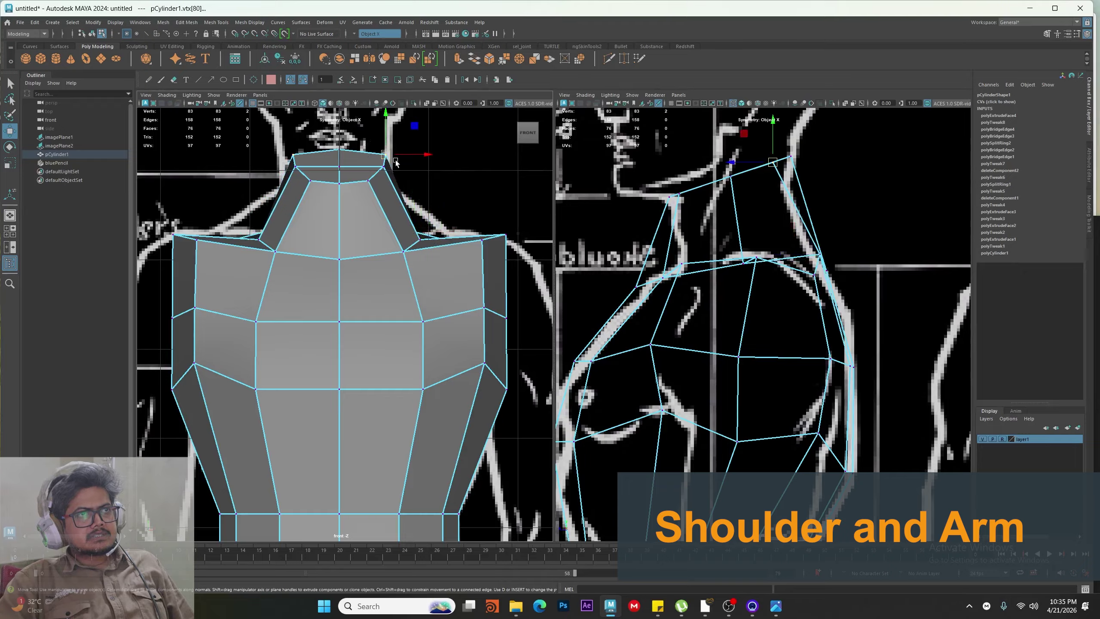
pyautogui.moveTo(376, 158); pyautogui.dragTo(373, 157)
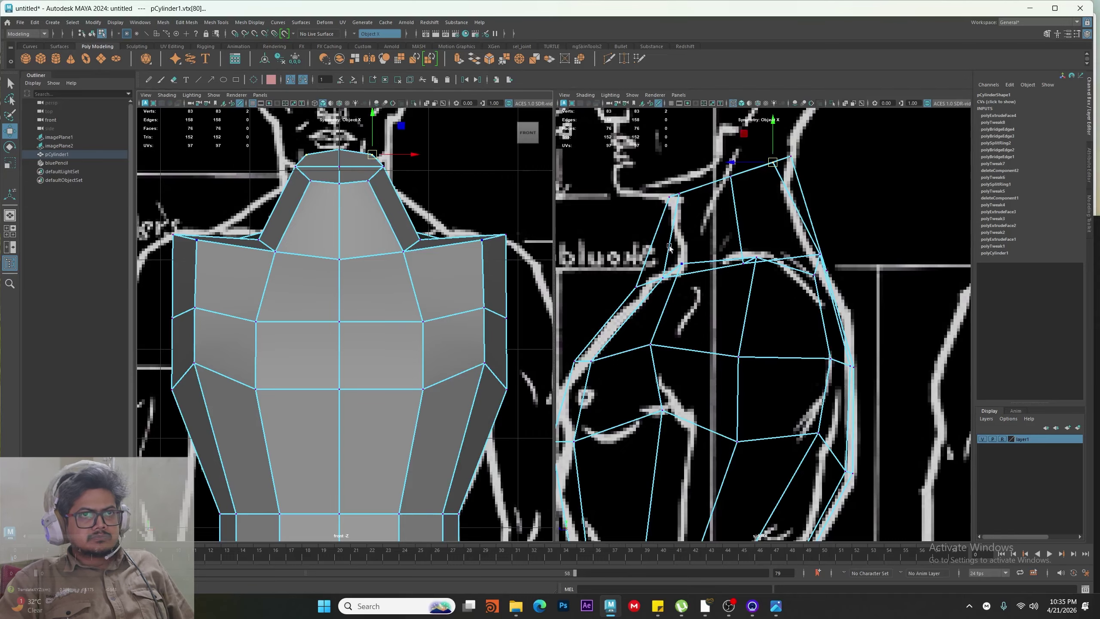
# Examine the torso and neck in the perspective view with the smooth mesh preview, and return to the unsmoothed display
pyautogui.press('space')
pyautogui.moveTo(433, 234); pyautogui.dragTo(437, 214)
pyautogui.keyDown('alt'); pyautogui.moveTo(433, 225); pyautogui.dragTo(404, 402); pyautogui.keyUp('alt')
pyautogui.press('F8')
pyautogui.press('3')
pyautogui.click(329, 328)
pyautogui.keyDown('alt'); pyautogui.moveTo(405, 403); pyautogui.dragTo(312, 434, button='right'); pyautogui.keyUp('alt')
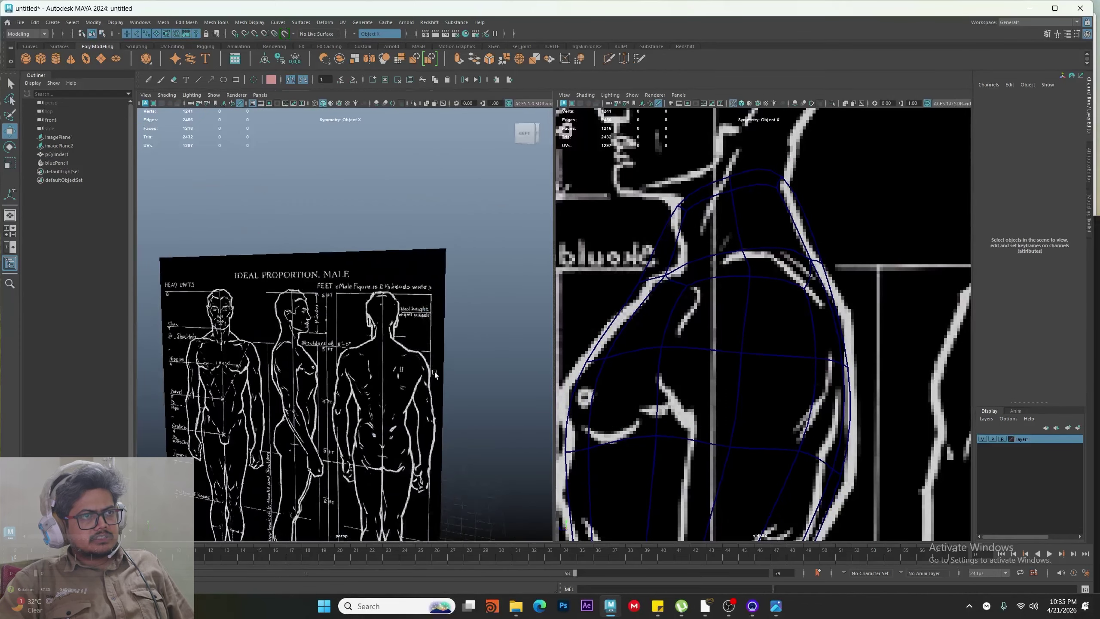
pyautogui.keyDown('alt'); pyautogui.moveTo(312, 433); pyautogui.dragTo(366, 457, button='middle'); pyautogui.keyUp('alt')
pyautogui.keyDown('alt'); pyautogui.moveTo(367, 457); pyautogui.dragTo(299, 373); pyautogui.keyUp('alt')
pyautogui.click(327, 342)
pyautogui.press('1')
pyautogui.keyDown('alt'); pyautogui.moveTo(299, 373); pyautogui.dragTo(329, 364, button='right'); pyautogui.keyUp('alt')
# Extrude the four side faces at the arm opening outward in two segments to start the shoulders
pyautogui.moveTo(268, 306); pyautogui.dragTo(266, 331, button='right')
pyautogui.click(266, 333)
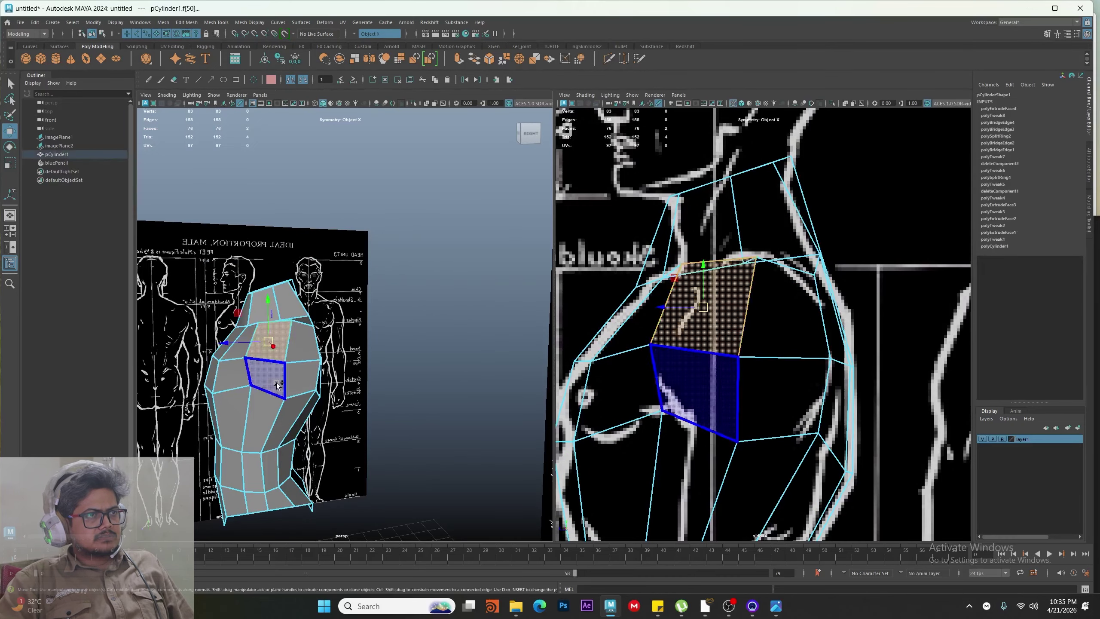
pyautogui.keyDown('shift'); pyautogui.click(265, 374); pyautogui.keyUp('shift')
pyautogui.keyDown('shift'); pyautogui.click(302, 375); pyautogui.keyUp('shift')
pyautogui.keyDown('shift'); pyautogui.click(309, 348); pyautogui.keyUp('shift')
pyautogui.keyDown('alt'); pyautogui.moveTo(267, 407); pyautogui.dragTo(366, 368); pyautogui.keyUp('alt')
pyautogui.press('space')
pyautogui.scroll(3, 390, 325)
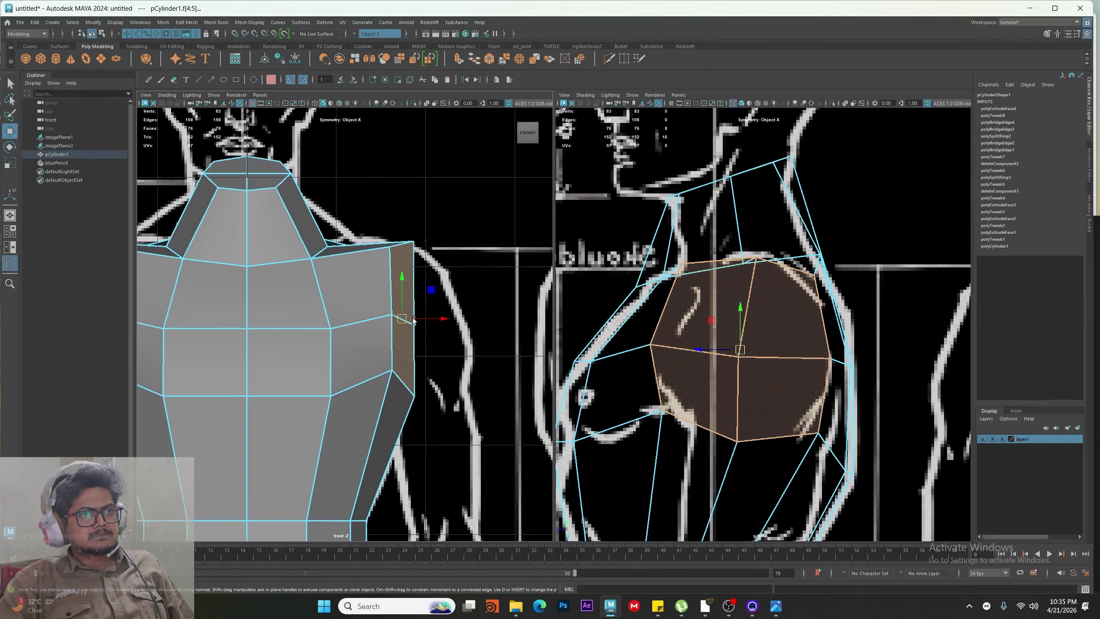
pyautogui.keyDown('shift'); pyautogui.moveTo(436, 320); pyautogui.dragTo(491, 314); pyautogui.keyUp('shift')
pyautogui.press('space')
pyautogui.keyDown('alt'); pyautogui.moveTo(460, 308); pyautogui.dragTo(326, 244); pyautogui.keyUp('alt')
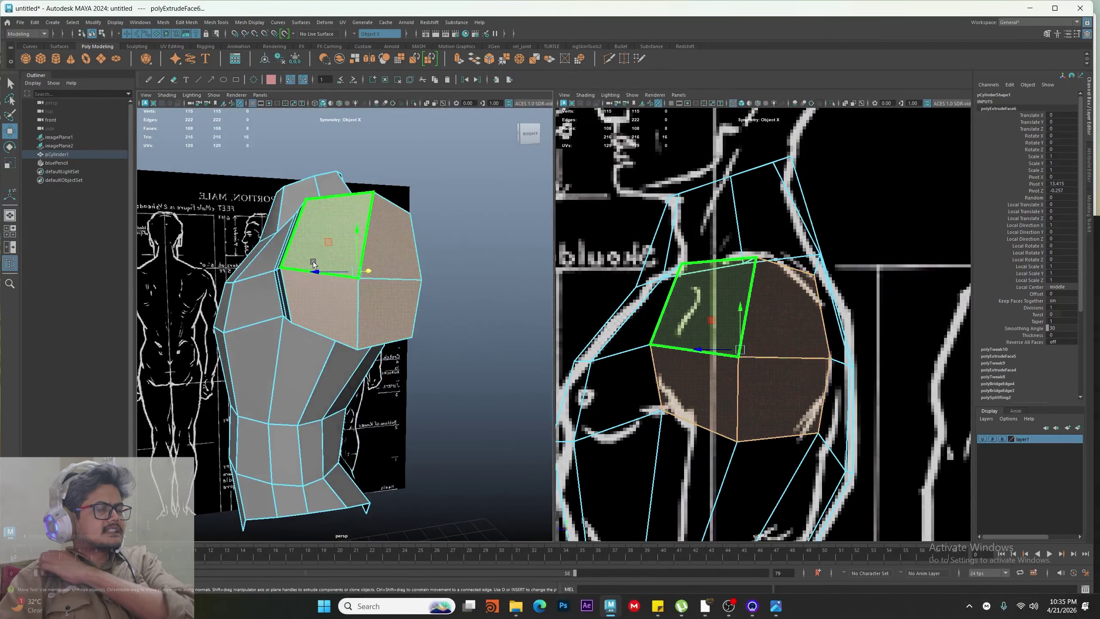
# Reposition the vertices on the underside of the extruded shoulder segments to reshape the underarm
pyautogui.keyDown('alt'); pyautogui.moveTo(333, 299); pyautogui.dragTo(394, 333); pyautogui.keyUp('alt')
pyautogui.press('space')
pyautogui.keyDown('alt'); pyautogui.moveTo(377, 328); pyautogui.dragTo(312, 300, button='middle'); pyautogui.keyUp('alt')
pyautogui.keyDown('alt'); pyautogui.moveTo(312, 300); pyautogui.dragTo(328, 329, button='right'); pyautogui.keyUp('alt')
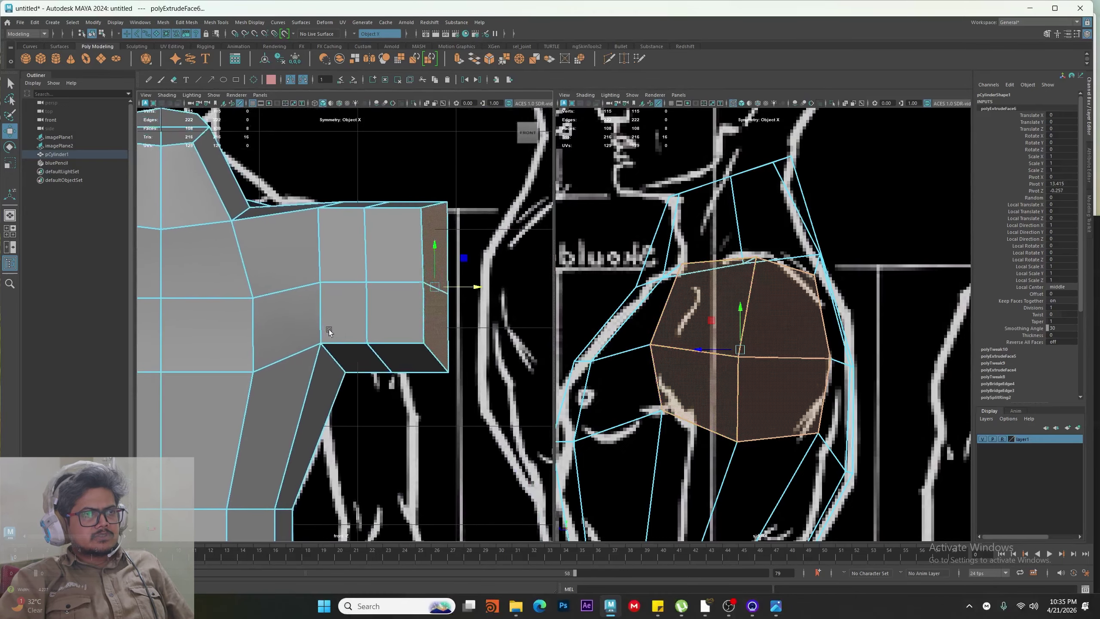
pyautogui.click(366, 360)
pyautogui.press('space')
pyautogui.press('space')
pyautogui.moveTo(405, 364); pyautogui.dragTo(411, 312)
pyautogui.keyDown('alt'); pyautogui.moveTo(549, 346); pyautogui.dragTo(535, 274); pyautogui.keyUp('alt')
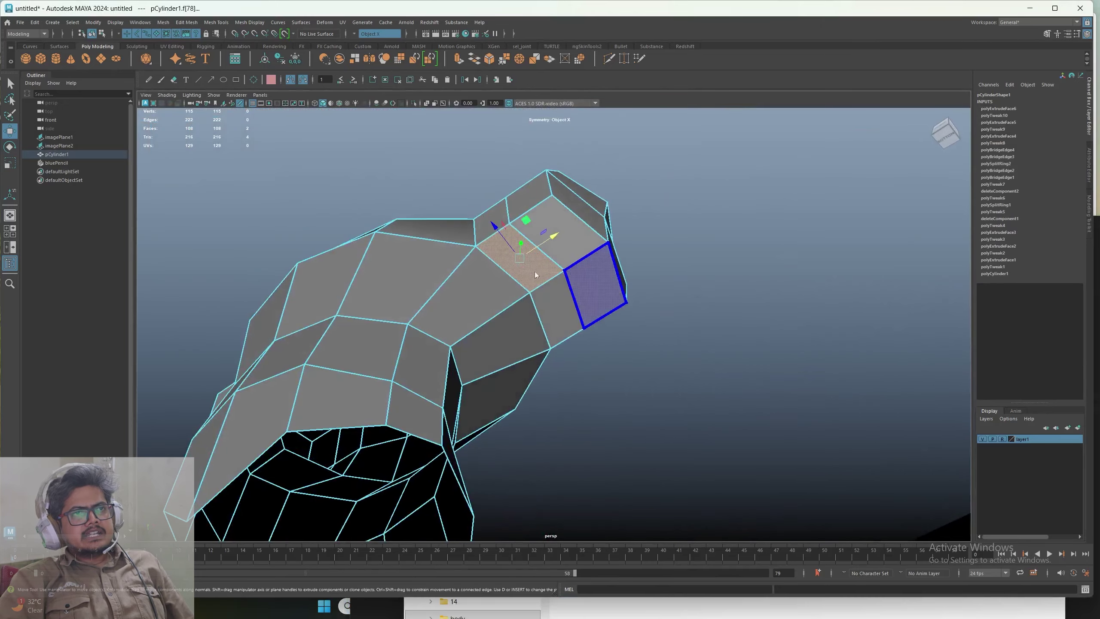
pyautogui.press('F9')
pyautogui.click(511, 224)
pyautogui.moveTo(488, 194); pyautogui.dragTo(479, 182)
pyautogui.click(607, 242)
pyautogui.keyDown('alt'); pyautogui.moveTo(603, 336); pyautogui.dragTo(593, 289); pyautogui.keyUp('alt')
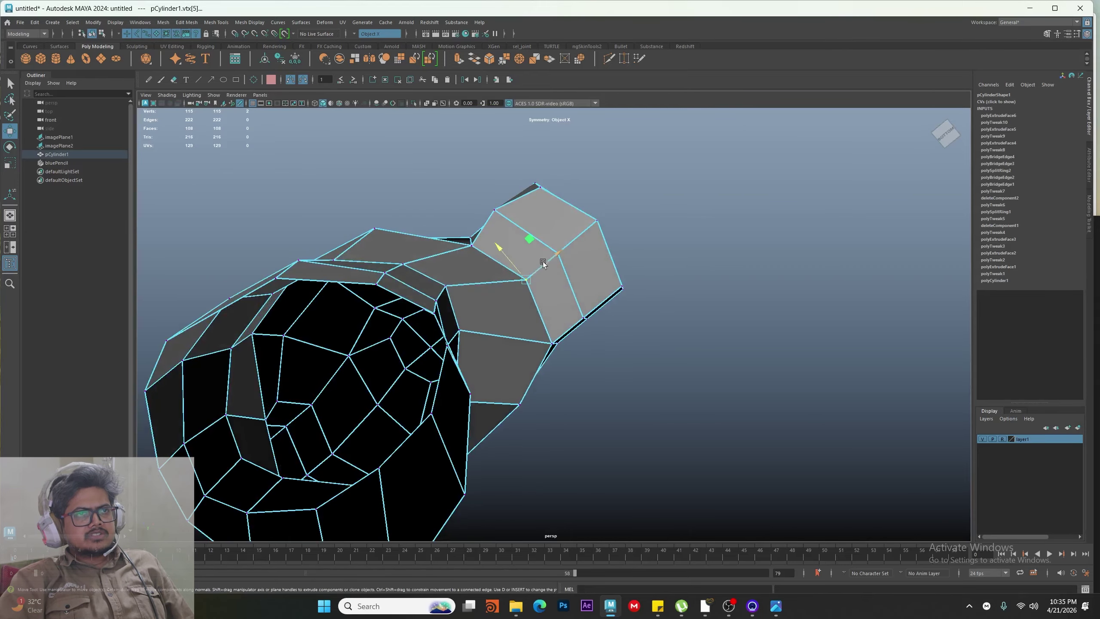
pyautogui.moveTo(543, 263); pyautogui.dragTo(519, 282)
pyautogui.click(558, 253)
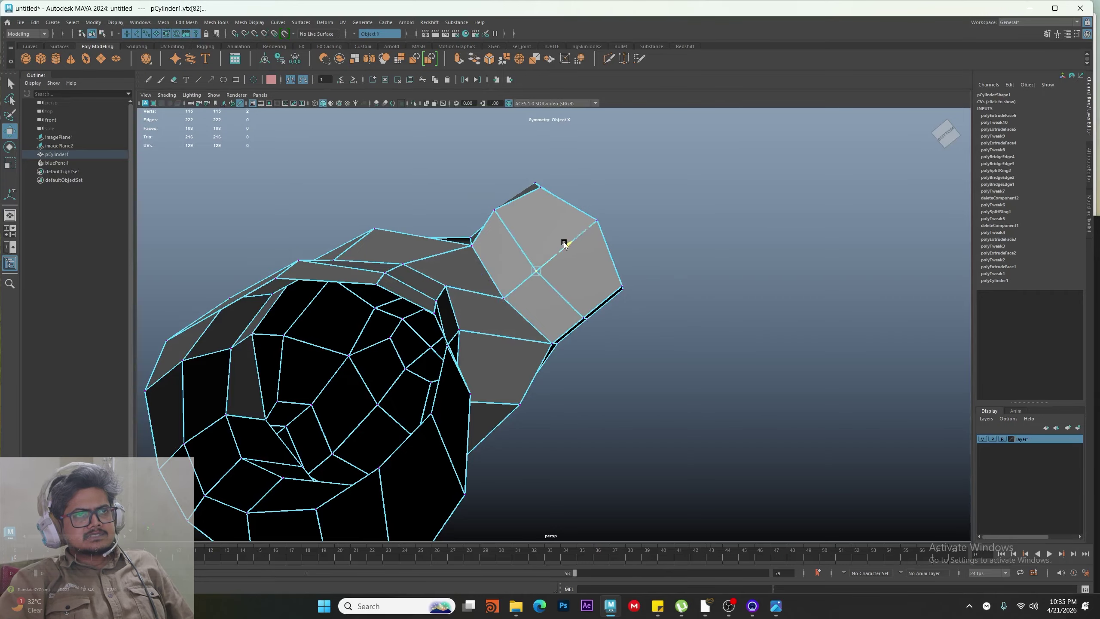
pyautogui.moveTo(563, 243); pyautogui.dragTo(568, 239)
pyautogui.click(583, 316)
# Viewed from above, move the top middle vertex and its neighbours on the shoulder's inner edge loop toward the torso
pyautogui.keyDown('alt'); pyautogui.moveTo(581, 315); pyautogui.dragTo(470, 319); pyautogui.keyUp('alt')
pyautogui.moveTo(498, 318); pyautogui.dragTo(499, 281, button='right')
pyautogui.click(525, 260)
pyautogui.moveTo(523, 306)
pyautogui.keyDown('alt'); pyautogui.mouseDown()
pyautogui.moveTo(513, 320)
pyautogui.moveTo(525, 302)
pyautogui.mouseUp(); pyautogui.keyUp('alt')
pyautogui.moveTo(559, 262); pyautogui.dragTo(527, 253, button='right')
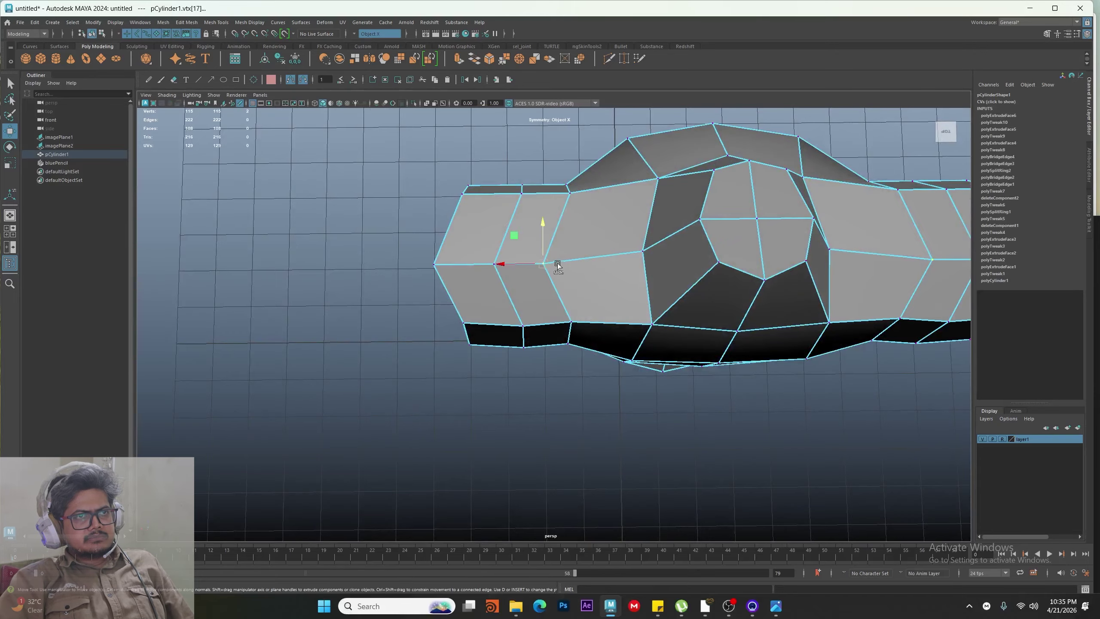
pyautogui.moveTo(557, 262); pyautogui.dragTo(567, 265)
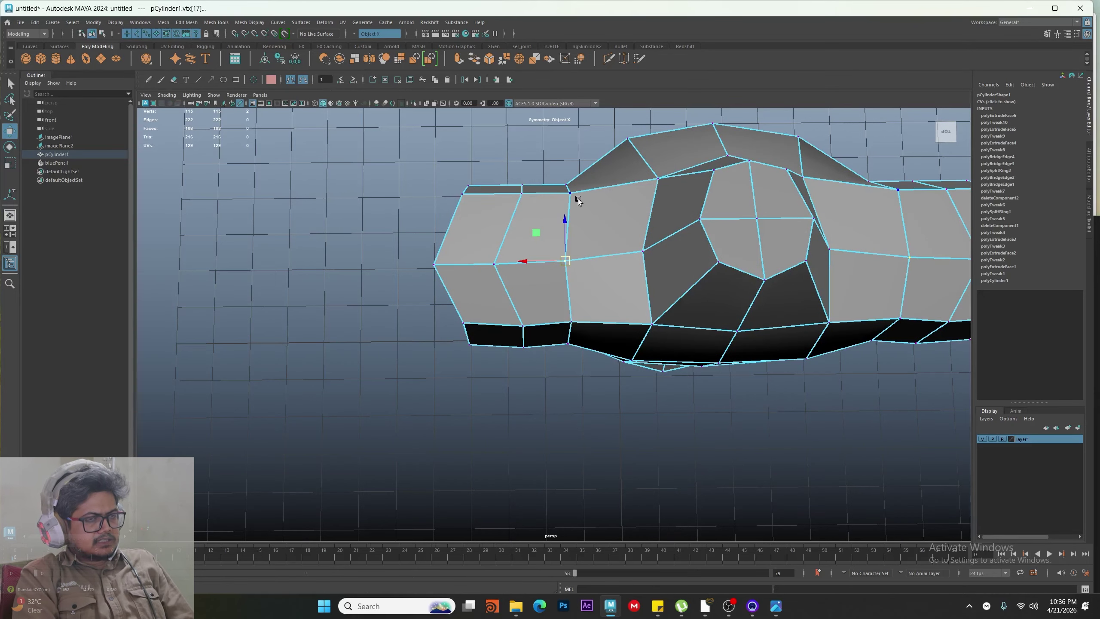
pyautogui.keyDown('ctrl'); pyautogui.keyDown('shift'); pyautogui.moveTo(571, 195); pyautogui.dragTo(581, 194); pyautogui.keyUp('shift'); pyautogui.keyUp('ctrl')
pyautogui.keyDown('ctrl'); pyautogui.keyDown('shift'); pyautogui.moveTo(572, 322); pyautogui.dragTo(580, 322); pyautogui.keyUp('shift'); pyautogui.keyUp('ctrl')
# Reposition more vertices around the shoulder's inner edge loop to even out its shape from different angles
pyautogui.keyDown('alt'); pyautogui.moveTo(575, 342); pyautogui.dragTo(581, 300); pyautogui.keyUp('alt')
pyautogui.keyDown('alt'); pyautogui.moveTo(515, 225); pyautogui.dragTo(537, 135); pyautogui.keyUp('alt')
pyautogui.keyDown('ctrl'); pyautogui.keyDown('shift'); pyautogui.moveTo(577, 346); pyautogui.dragTo(606, 338); pyautogui.keyUp('shift'); pyautogui.keyUp('ctrl')
pyautogui.moveTo(635, 284); pyautogui.dragTo(644, 283)
pyautogui.click(681, 373)
pyautogui.moveTo(639, 372); pyautogui.dragTo(675, 328)
pyautogui.keyDown('alt'); pyautogui.moveTo(485, 381); pyautogui.dragTo(555, 368); pyautogui.keyUp('alt')
pyautogui.keyDown('shift'); pyautogui.click(565, 348); pyautogui.keyUp('shift')
pyautogui.moveTo(548, 309); pyautogui.dragTo(548, 299)
pyautogui.keyDown('alt'); pyautogui.moveTo(442, 355); pyautogui.dragTo(533, 319); pyautogui.keyUp('alt')
# Nudge individual vertices where the shoulder joins the torso to smooth the transition
pyautogui.moveTo(532, 319); pyautogui.dragTo(497, 318, button='right')
pyautogui.click(571, 374)
pyautogui.moveTo(531, 368); pyautogui.dragTo(524, 367)
pyautogui.keyDown('alt'); pyautogui.moveTo(485, 303); pyautogui.dragTo(410, 302); pyautogui.keyUp('alt')
pyautogui.keyDown('alt'); pyautogui.moveTo(433, 312); pyautogui.dragTo(485, 368); pyautogui.keyUp('alt')
pyautogui.click(437, 331)
pyautogui.moveTo(402, 319); pyautogui.dragTo(396, 318)
pyautogui.keyDown('alt'); pyautogui.moveTo(433, 320); pyautogui.dragTo(485, 403); pyautogui.keyUp('alt')
pyautogui.moveTo(453, 403); pyautogui.dragTo(449, 409)
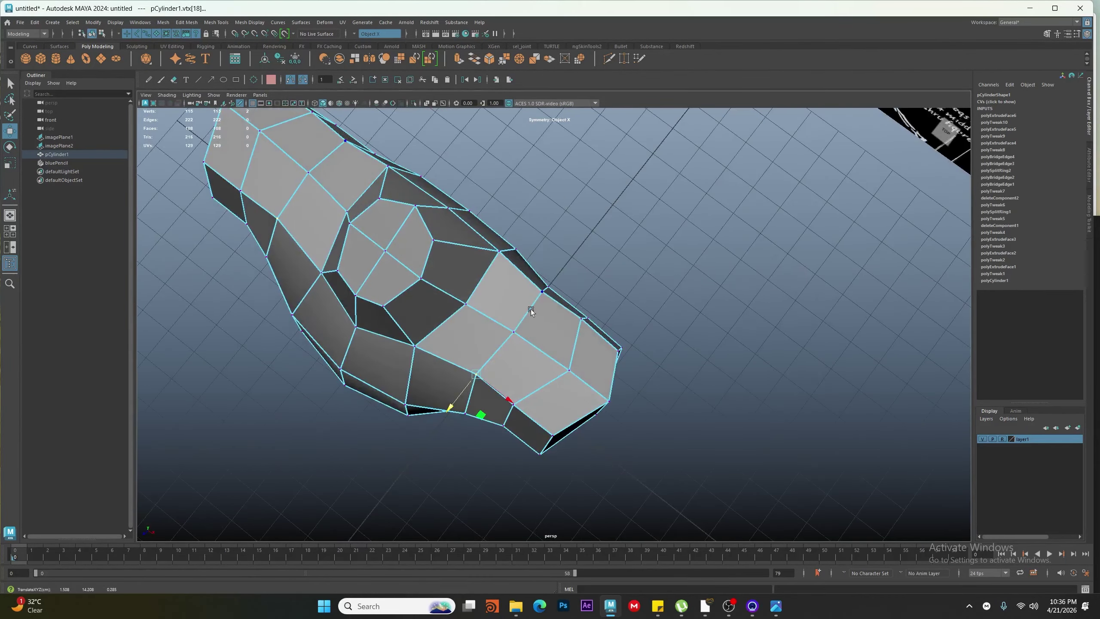
# In the front view, move the top vertices of the inner shoulder segments to follow the reference shoulder line
pyautogui.moveTo(533, 300)
pyautogui.keyDown('alt'); pyautogui.mouseDown()
pyautogui.moveTo(553, 302)
pyautogui.moveTo(549, 318)
pyautogui.moveTo(539, 315)
pyautogui.moveTo(562, 320)
pyautogui.moveTo(449, 299)
pyautogui.moveTo(477, 306)
pyautogui.mouseUp(); pyautogui.keyUp('alt')
pyautogui.press('F11')
pyautogui.press('space')
pyautogui.press('space')
pyautogui.scroll(3, 563, 321)
pyautogui.press('4')
pyautogui.scroll(1, 581, 303)
pyautogui.press('5')
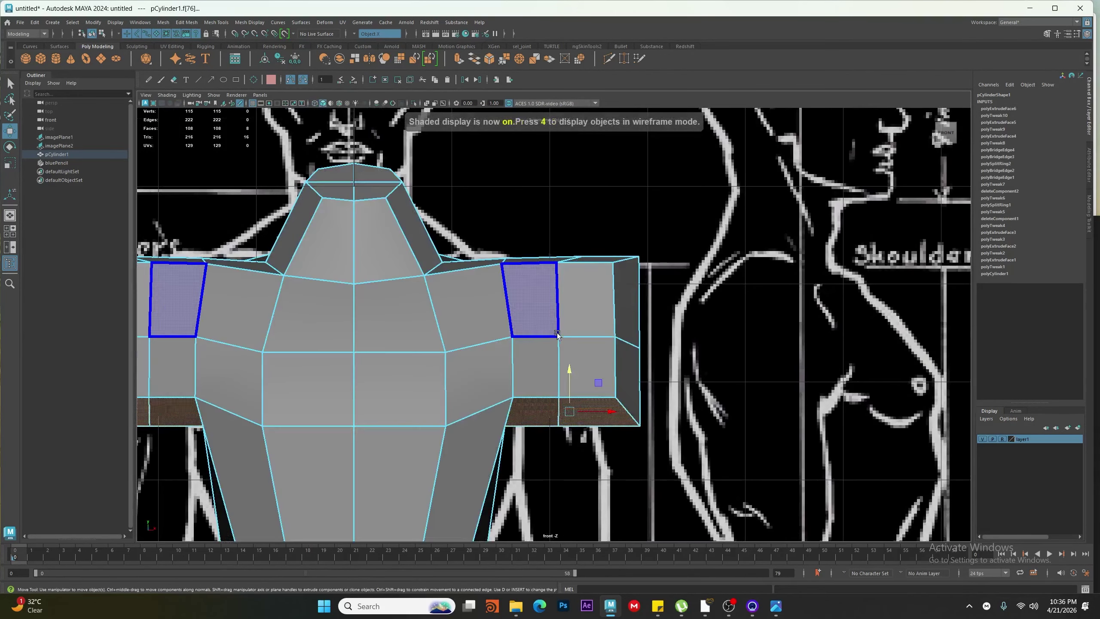
pyautogui.press('F9')
pyautogui.moveTo(600, 240)
pyautogui.mouseDown()
pyautogui.moveTo(656, 281)
pyautogui.moveTo(607, 285)
pyautogui.mouseUp()
pyautogui.keyDown('alt'); pyautogui.moveTo(507, 271); pyautogui.dragTo(523, 351, button='middle'); pyautogui.keyUp('alt')
pyautogui.scroll(3, 515, 346)
pyautogui.moveTo(480, 333)
pyautogui.mouseDown()
pyautogui.moveTo(513, 363)
pyautogui.moveTo(460, 361)
pyautogui.mouseUp()
pyautogui.press('4')
pyautogui.press('6')
pyautogui.moveTo(606, 360); pyautogui.dragTo(516, 366)
pyautogui.click(500, 360)
# Move the top vertices of the arm's outer end inward and angle them along the reference's outer shoulder curve
pyautogui.moveTo(623, 358); pyautogui.dragTo(696, 403)
pyautogui.moveTo(659, 384); pyautogui.dragTo(588, 341)
pyautogui.press('e')
pyautogui.press('w')
pyautogui.moveTo(568, 390)
pyautogui.mouseDown()
pyautogui.moveTo(584, 367)
pyautogui.moveTo(567, 375)
pyautogui.mouseUp()
pyautogui.keyDown('alt'); pyautogui.moveTo(589, 462); pyautogui.dragTo(572, 340, button='middle'); pyautogui.keyUp('alt')
pyautogui.press('4')
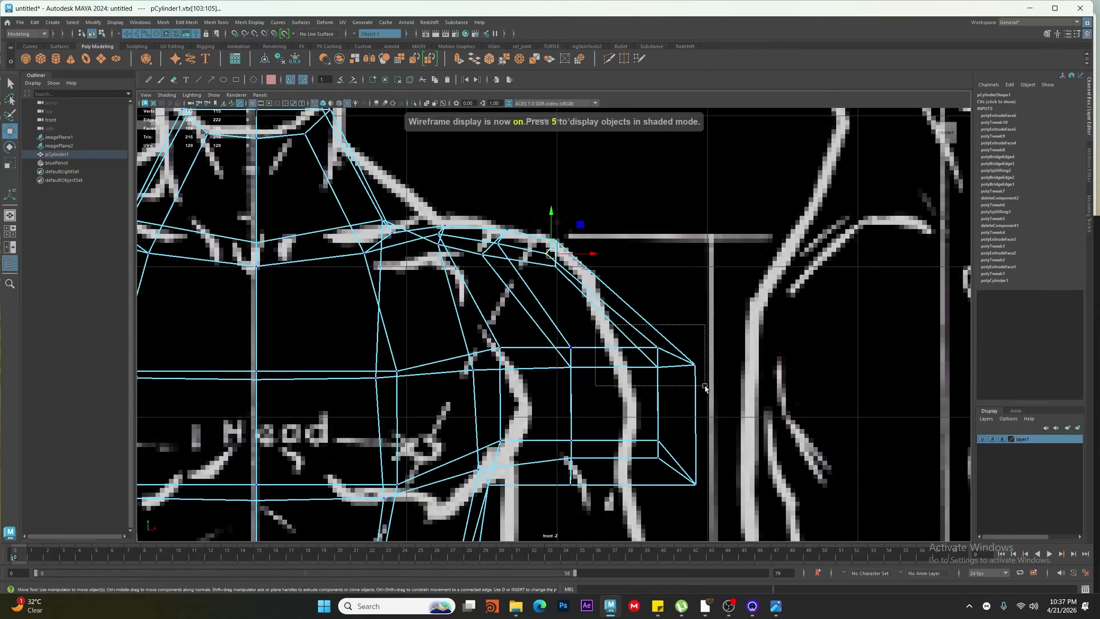
# In the front view, move the arm's middle row of vertices inward to fit the reference's outer arm outline
pyautogui.moveTo(705, 385); pyautogui.dragTo(648, 334)
pyautogui.moveTo(676, 356)
pyautogui.mouseDown()
pyautogui.moveTo(605, 314)
pyautogui.moveTo(604, 335)
pyautogui.mouseUp()
pyautogui.press('5')
pyautogui.moveTo(590, 335); pyautogui.dragTo(555, 339)
pyautogui.moveTo(514, 336); pyautogui.dragTo(461, 342)
pyautogui.keyDown('alt'); pyautogui.moveTo(502, 445); pyautogui.dragTo(504, 344, button='middle'); pyautogui.keyUp('alt')
pyautogui.click(505, 343)
pyautogui.moveTo(505, 344); pyautogui.dragTo(479, 343)
pyautogui.moveTo(509, 375)
pyautogui.mouseDown()
pyautogui.moveTo(470, 402)
pyautogui.moveTo(504, 383)
pyautogui.mouseUp()
pyautogui.moveTo(491, 329)
pyautogui.mouseDown()
pyautogui.moveTo(452, 368)
pyautogui.moveTo(495, 342)
pyautogui.mouseUp()
# Move the arm's bottom row of vertices inward so the open end matches the reference upper arm's width
pyautogui.keyDown('alt'); pyautogui.moveTo(590, 358); pyautogui.dragTo(577, 383, button='middle'); pyautogui.keyUp('alt')
pyautogui.moveTo(579, 385); pyautogui.dragTo(553, 373)
pyautogui.moveTo(630, 363); pyautogui.dragTo(678, 398)
pyautogui.moveTo(650, 367); pyautogui.dragTo(642, 385)
pyautogui.moveTo(668, 441); pyautogui.dragTo(720, 399)
pyautogui.moveTo(690, 411); pyautogui.dragTo(664, 403)
pyautogui.moveTo(678, 419); pyautogui.dragTo(608, 389)
# Reposition the top vertices at the shoulder's outer corner and near the neck to follow the reference shoulder line
pyautogui.keyDown('alt'); pyautogui.moveTo(626, 295); pyautogui.dragTo(633, 347, button='middle'); pyautogui.keyUp('alt')
pyautogui.moveTo(646, 327); pyautogui.dragTo(622, 339)
pyautogui.keyDown('alt'); pyautogui.moveTo(611, 269); pyautogui.dragTo(618, 331, button='middle'); pyautogui.keyUp('alt')
pyautogui.moveTo(604, 246); pyautogui.dragTo(541, 312)
pyautogui.moveTo(555, 288); pyautogui.dragTo(578, 301)
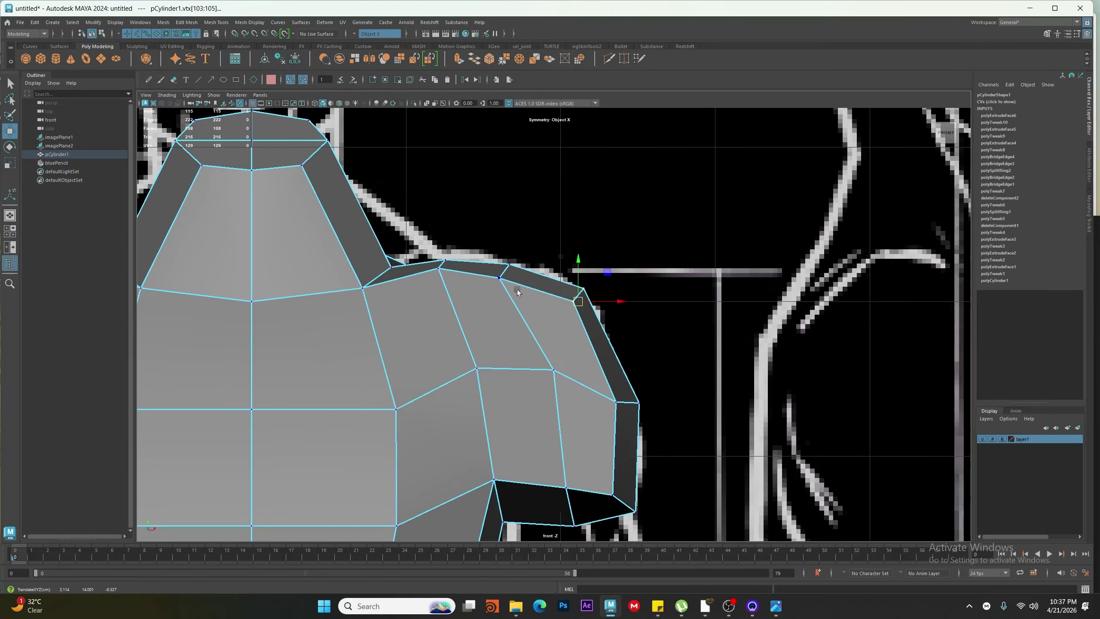
pyautogui.moveTo(413, 293); pyautogui.dragTo(456, 249)
pyautogui.moveTo(442, 270); pyautogui.dragTo(449, 262)
# Adjust the vertices on the arm's middle row, pulling the front outer one up to round the shoulder
pyautogui.keyDown('alt'); pyautogui.moveTo(469, 375); pyautogui.dragTo(459, 341, button='middle'); pyautogui.keyUp('alt')
pyautogui.press('4')
pyautogui.moveTo(425, 371); pyautogui.dragTo(467, 341)
pyautogui.moveTo(535, 362)
pyautogui.mouseDown()
pyautogui.moveTo(549, 348)
pyautogui.moveTo(594, 358)
pyautogui.mouseUp()
pyautogui.press('5')
pyautogui.click(600, 369)
pyautogui.moveTo(674, 348); pyautogui.dragTo(604, 391)
pyautogui.moveTo(629, 375); pyautogui.dragTo(616, 360)
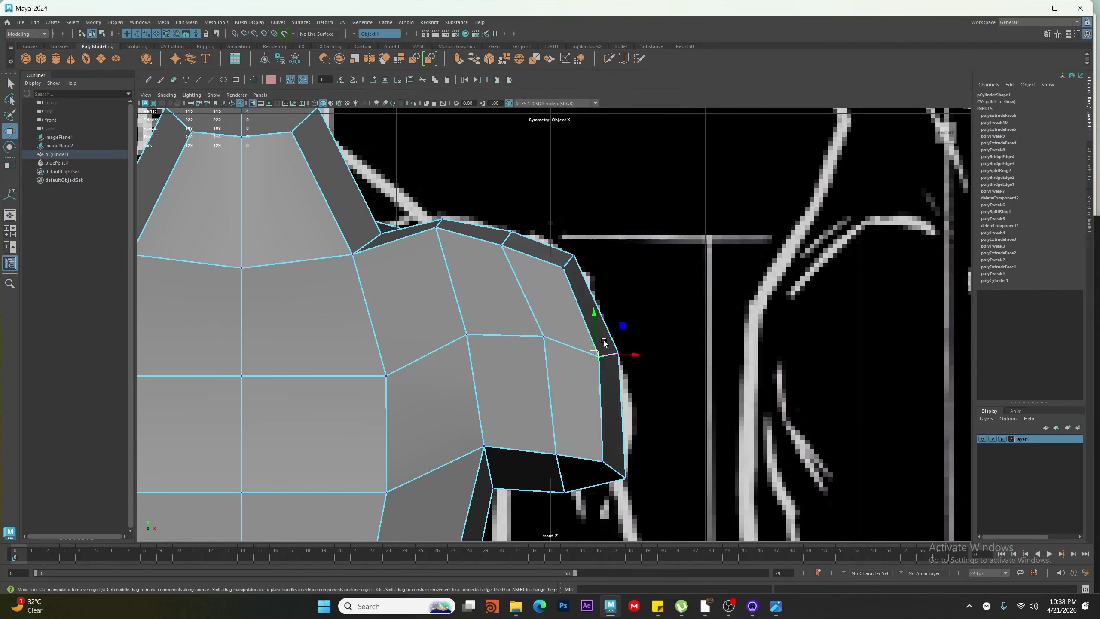
# Shift the inner and center vertices of the shoulder's middle row to even out the front face spacing
pyautogui.click(536, 349)
pyautogui.press('4')
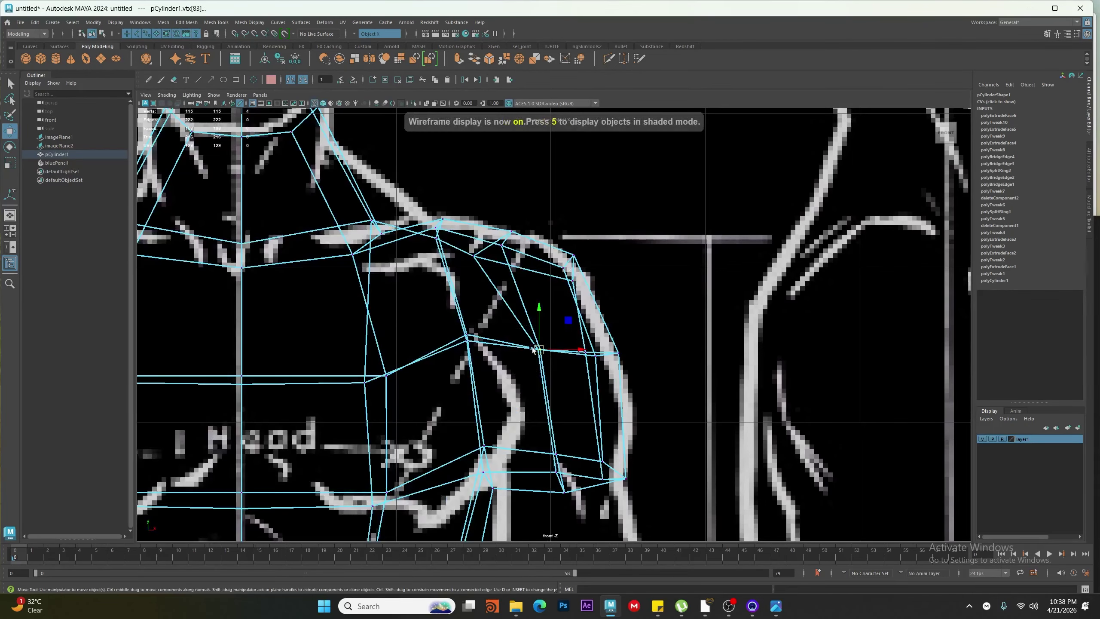
pyautogui.press('5')
pyautogui.moveTo(437, 233); pyautogui.dragTo(443, 249)
pyautogui.moveTo(455, 322); pyautogui.dragTo(477, 348)
pyautogui.moveTo(472, 339); pyautogui.dragTo(466, 352)
pyautogui.moveTo(530, 337); pyautogui.dragTo(552, 362)
# Raise and align the front vertices of the shoulder's middle row and the arm's lower edge into smooth curves
pyautogui.keyDown('alt'); pyautogui.moveTo(561, 328); pyautogui.dragTo(540, 273, button='middle'); pyautogui.keyUp('alt')
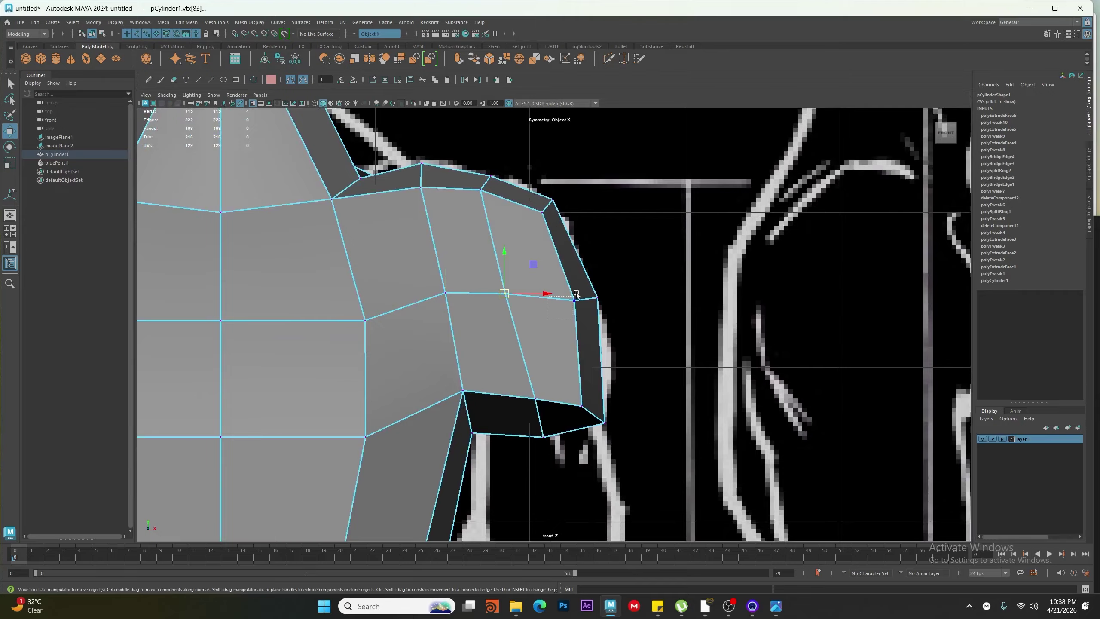
pyautogui.moveTo(576, 295); pyautogui.dragTo(583, 290)
pyautogui.moveTo(583, 290); pyautogui.dragTo(575, 284, button='middle')
pyautogui.keyDown('alt'); pyautogui.moveTo(564, 358); pyautogui.dragTo(586, 234, button='middle'); pyautogui.keyUp('alt')
pyautogui.moveTo(575, 256); pyautogui.dragTo(548, 284)
pyautogui.moveTo(548, 284); pyautogui.dragTo(546, 286, button='middle')
pyautogui.moveTo(508, 241); pyautogui.dragTo(475, 276)
pyautogui.moveTo(475, 276); pyautogui.dragTo(471, 298, button='middle')
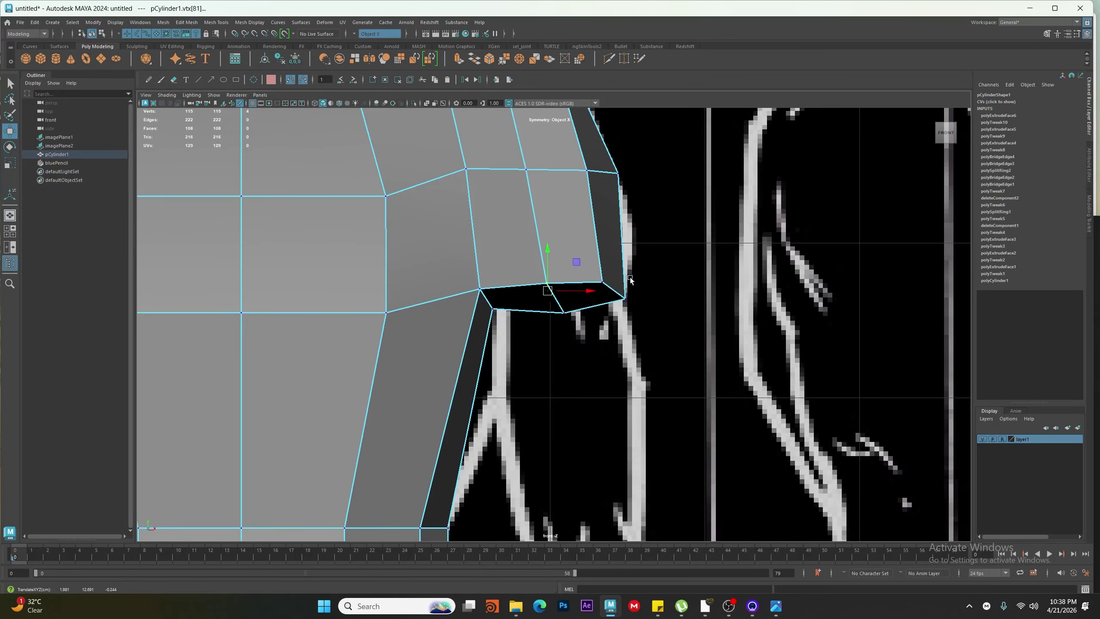
pyautogui.moveTo(630, 277)
pyautogui.mouseDown()
pyautogui.moveTo(598, 303)
pyautogui.moveTo(614, 281)
pyautogui.mouseUp()
pyautogui.keyDown('alt'); pyautogui.moveTo(617, 280); pyautogui.dragTo(612, 361, button='middle'); pyautogui.keyUp('alt')
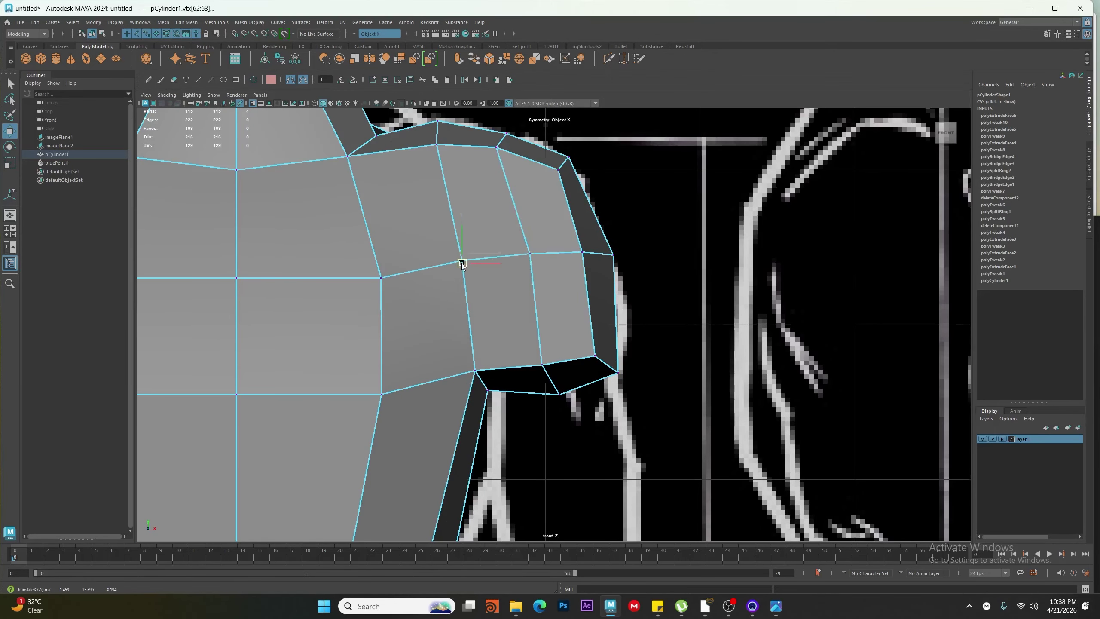
pyautogui.moveTo(462, 264); pyautogui.dragTo(461, 261)
# In the perspective view, move the shoulder's front edge segment slightly to round the upper arm's side profile
pyautogui.keyDown('alt'); pyautogui.moveTo(546, 411); pyautogui.dragTo(540, 354, button='middle'); pyautogui.keyUp('alt')
pyautogui.press('space')
pyautogui.press('space')
pyautogui.keyDown('alt'); pyautogui.moveTo(563, 277); pyautogui.dragTo(491, 236); pyautogui.keyUp('alt')
pyautogui.keyDown('alt'); pyautogui.moveTo(491, 235); pyautogui.dragTo(549, 240, button='right'); pyautogui.keyUp('alt')
pyautogui.doubleClick(549, 241)
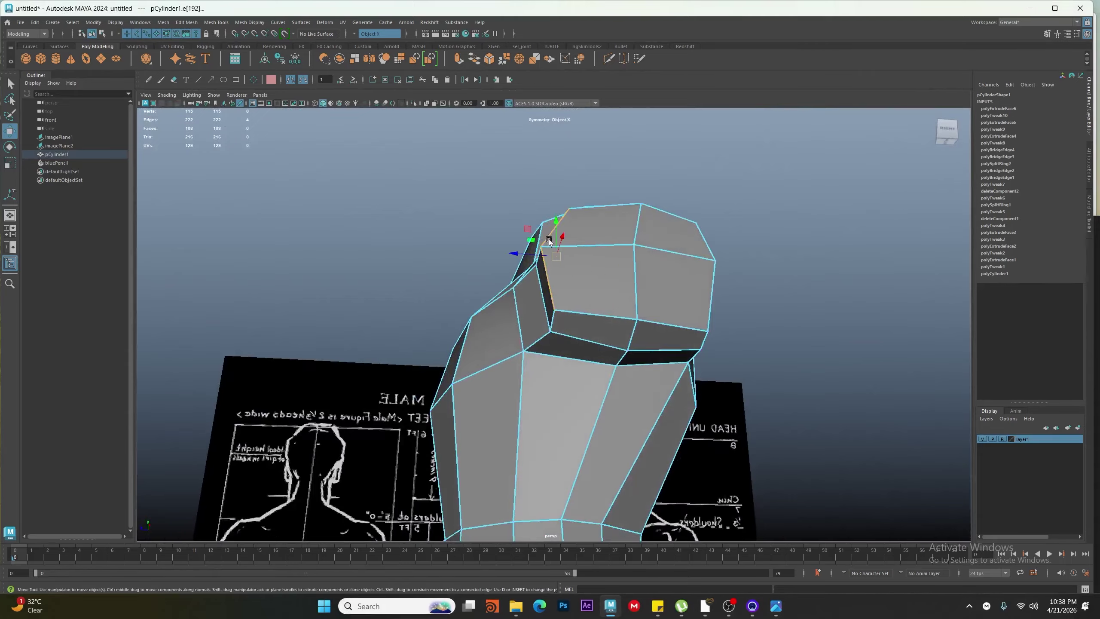
pyautogui.keyDown('alt'); pyautogui.moveTo(549, 241); pyautogui.dragTo(578, 256); pyautogui.keyUp('alt')
pyautogui.moveTo(572, 254); pyautogui.dragTo(582, 251, button='middle')
pyautogui.keyDown('alt'); pyautogui.moveTo(582, 250); pyautogui.dragTo(515, 248); pyautogui.keyUp('alt')
# From the back, move the torso vertices at armpit and chest level outward to widen the upper back
pyautogui.click(715, 207)
pyautogui.keyDown('alt'); pyautogui.moveTo(694, 261); pyautogui.dragTo(578, 383); pyautogui.keyUp('alt')
pyautogui.click(607, 265)
pyautogui.keyDown('alt'); pyautogui.moveTo(579, 383); pyautogui.dragTo(653, 403); pyautogui.keyUp('alt')
pyautogui.click(642, 441)
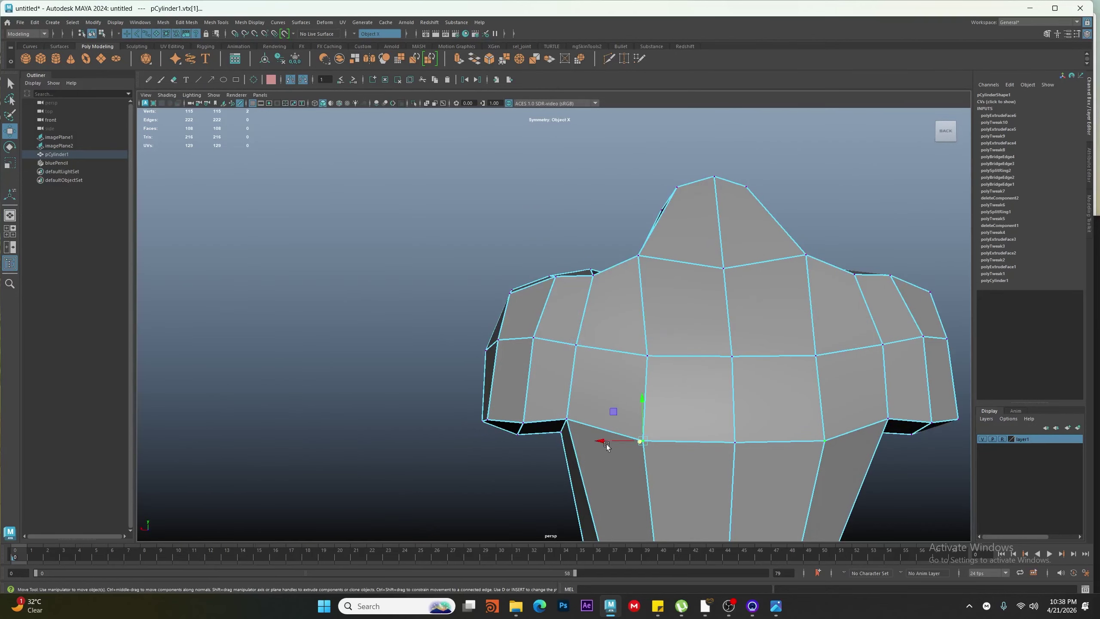
pyautogui.moveTo(606, 444); pyautogui.dragTo(596, 445)
pyautogui.click(641, 356)
pyautogui.moveTo(603, 357); pyautogui.dragTo(594, 359)
# Move the back neck-base vertex outward and nudge the neighboring shoulder vertices to smooth the form
pyautogui.keyDown('alt'); pyautogui.moveTo(606, 321); pyautogui.dragTo(624, 360); pyautogui.keyUp('alt')
pyautogui.click(638, 262)
pyautogui.moveTo(595, 257); pyautogui.dragTo(585, 257)
pyautogui.keyDown('alt'); pyautogui.moveTo(594, 272); pyautogui.dragTo(550, 306); pyautogui.keyUp('alt')
pyautogui.moveTo(518, 319)
pyautogui.mouseDown()
pyautogui.moveTo(481, 316)
pyautogui.moveTo(515, 310)
pyautogui.mouseUp()
pyautogui.moveTo(521, 327); pyautogui.dragTo(544, 320)
pyautogui.press('space')
pyautogui.press('space')
pyautogui.scroll(-5, 515, 415)
pyautogui.press('space')
pyautogui.press('space')
# Try circularizing the faces that cap the upper arm's lower end
pyautogui.moveTo(544, 320); pyautogui.dragTo(545, 344, button='right')
pyautogui.keyDown('shift'); pyautogui.rightClick(639, 244); pyautogui.keyUp('shift')
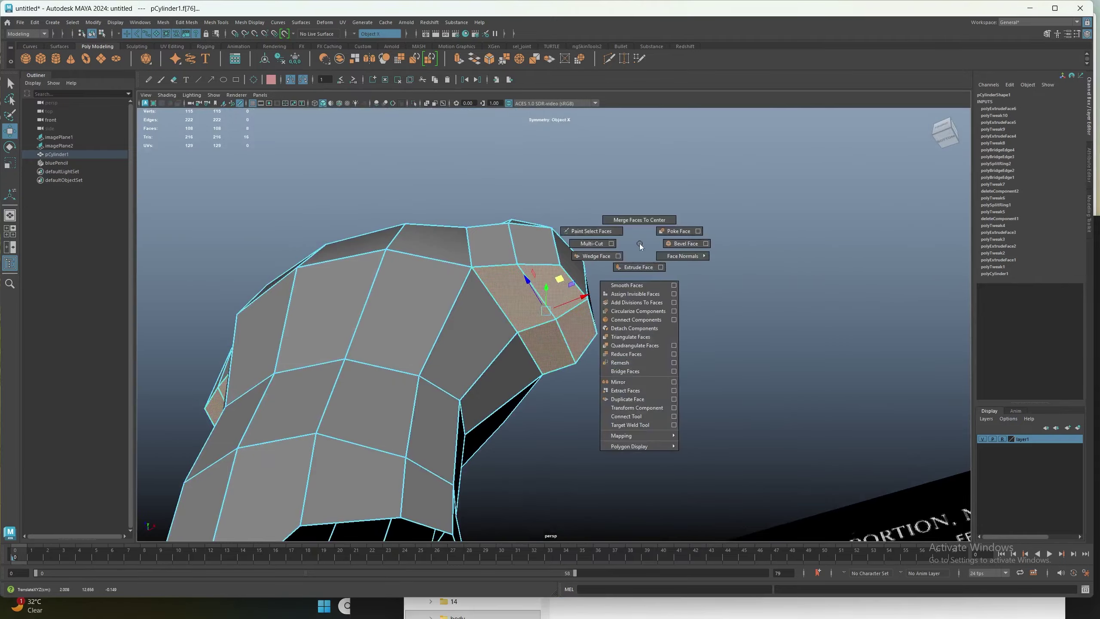
pyautogui.click(647, 313)
pyautogui.keyDown('alt'); pyautogui.moveTo(594, 323); pyautogui.dragTo(416, 342); pyautogui.keyUp('alt')
pyautogui.hotkey('ctrl', 'z')
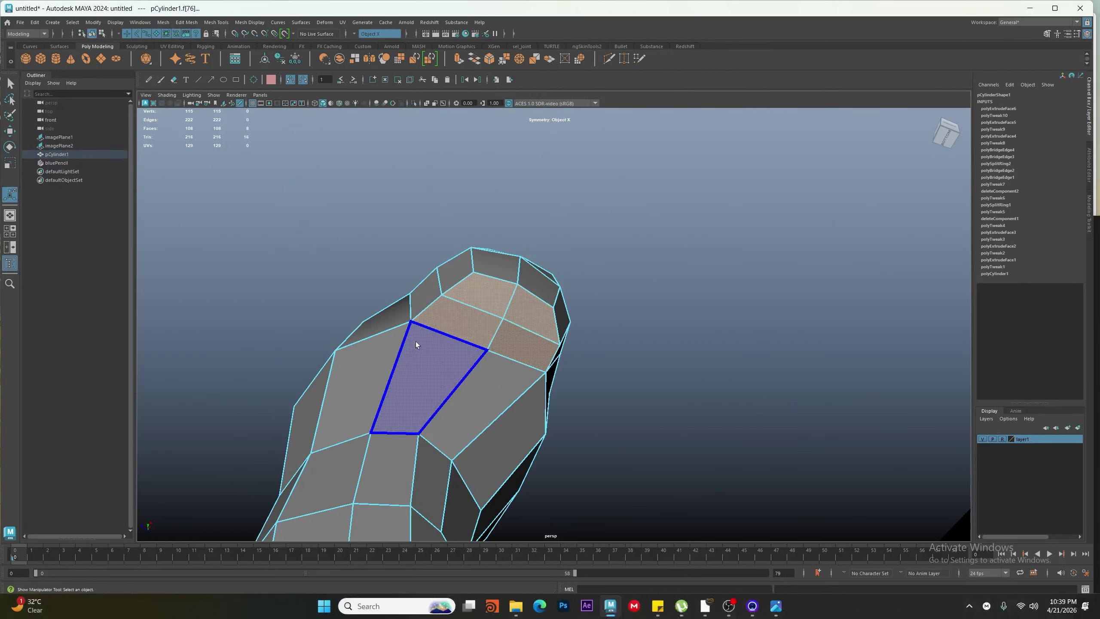
# Reposition the armpit vertices along the inner edge of the arm's underside to straighten that edge
pyautogui.moveTo(416, 341); pyautogui.dragTo(383, 341, button='right')
pyautogui.keyDown('alt'); pyautogui.moveTo(383, 341); pyautogui.dragTo(416, 341); pyautogui.keyUp('alt')
pyautogui.press('w')
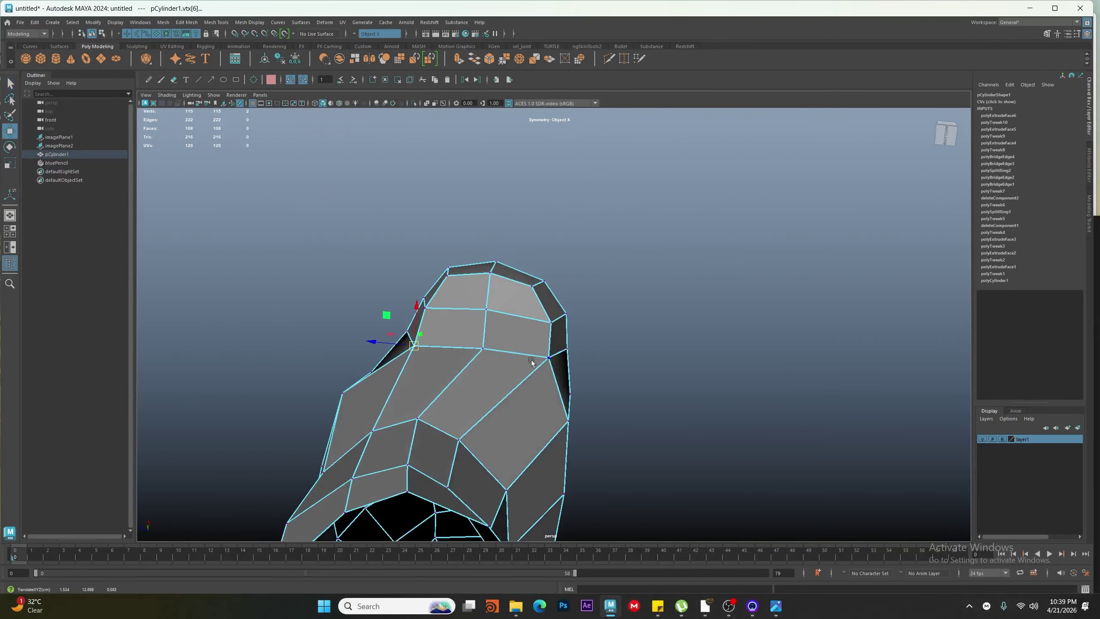
pyautogui.click(546, 361)
pyautogui.click(484, 353)
pyautogui.moveTo(486, 319); pyautogui.dragTo(486, 329)
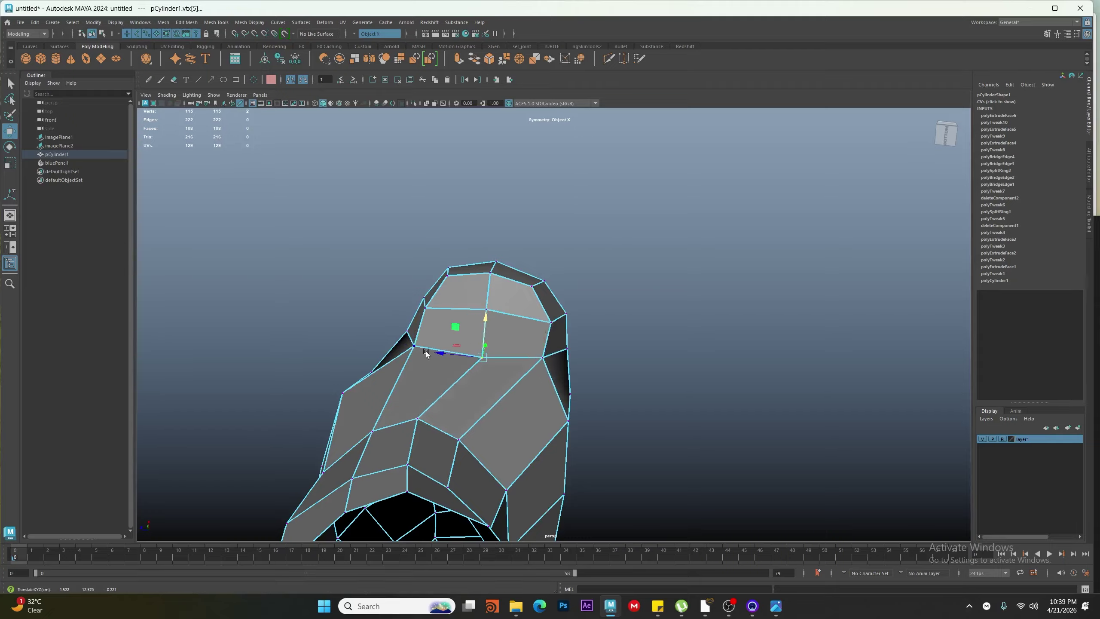
pyautogui.keyDown('alt'); pyautogui.moveTo(543, 371); pyautogui.dragTo(550, 333); pyautogui.keyUp('alt')
# Extrude the arm's underside faces downward along the reference upper arm to just above the elbow
pyautogui.moveTo(550, 334); pyautogui.dragTo(550, 350, button='right')
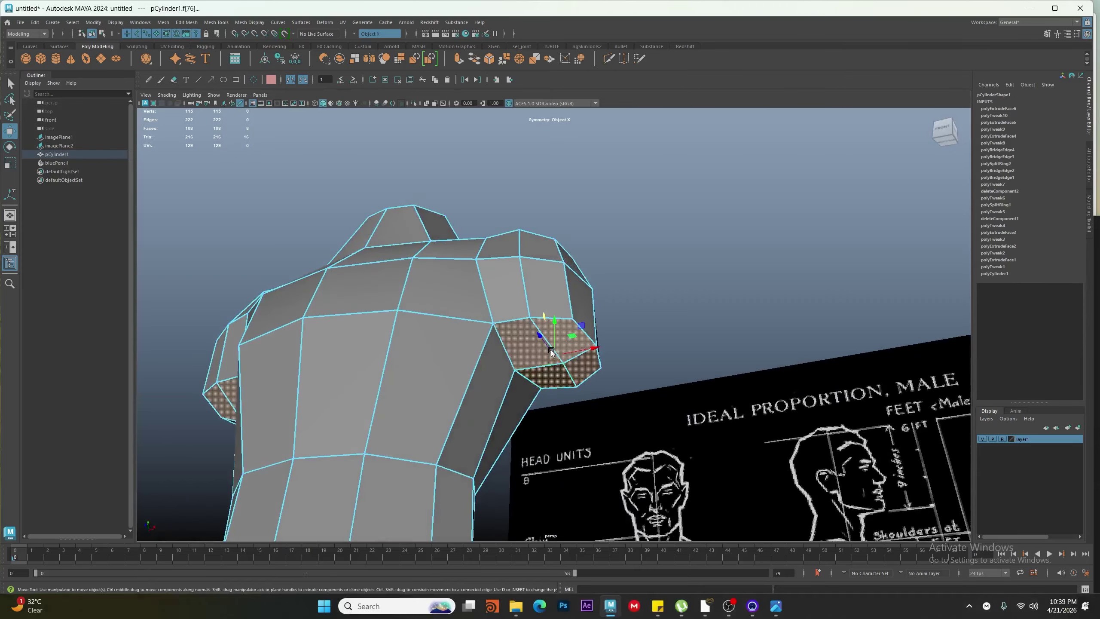
pyautogui.keyDown('alt'); pyautogui.moveTo(548, 378); pyautogui.dragTo(578, 397); pyautogui.keyUp('alt')
pyautogui.keyDown('shift'); pyautogui.moveTo(581, 345); pyautogui.dragTo(593, 451); pyautogui.keyUp('shift')
pyautogui.press('space')
pyautogui.scroll(3, 563, 368)
pyautogui.moveTo(532, 277); pyautogui.dragTo(553, 379)
pyautogui.scroll(1, 550, 395)
pyautogui.keyDown('alt'); pyautogui.moveTo(564, 459); pyautogui.dragTo(552, 419, button='middle'); pyautogui.keyUp('alt')
pyautogui.press('5')
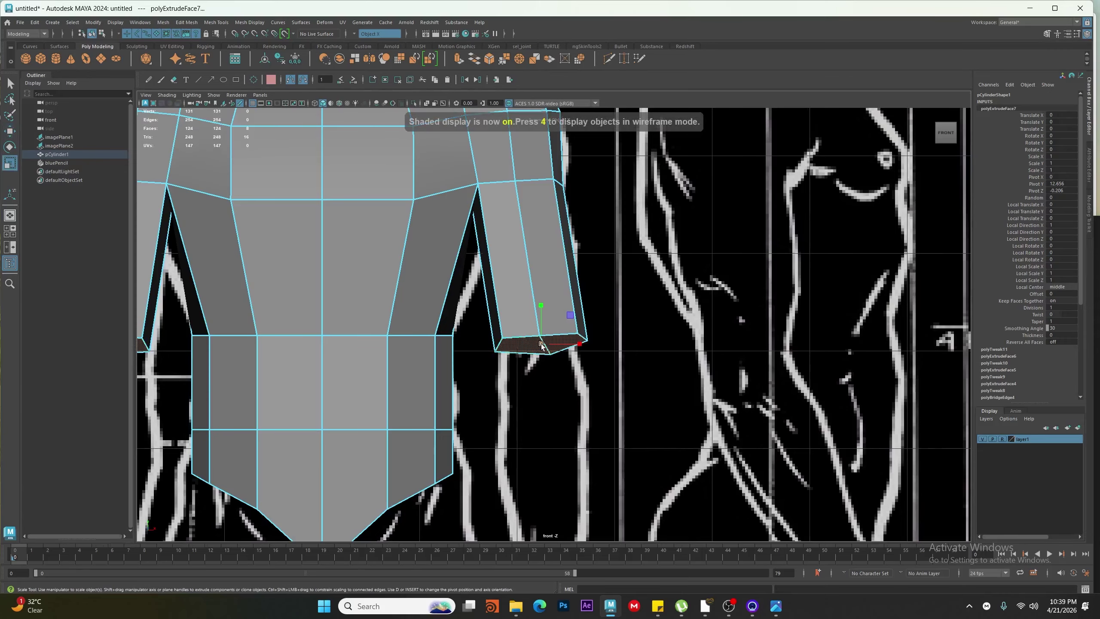
# Scale down and reposition the upper arm's end faces to fit the reference arm, flattening them vertically
pyautogui.moveTo(541, 346); pyautogui.dragTo(536, 349)
pyautogui.press('w')
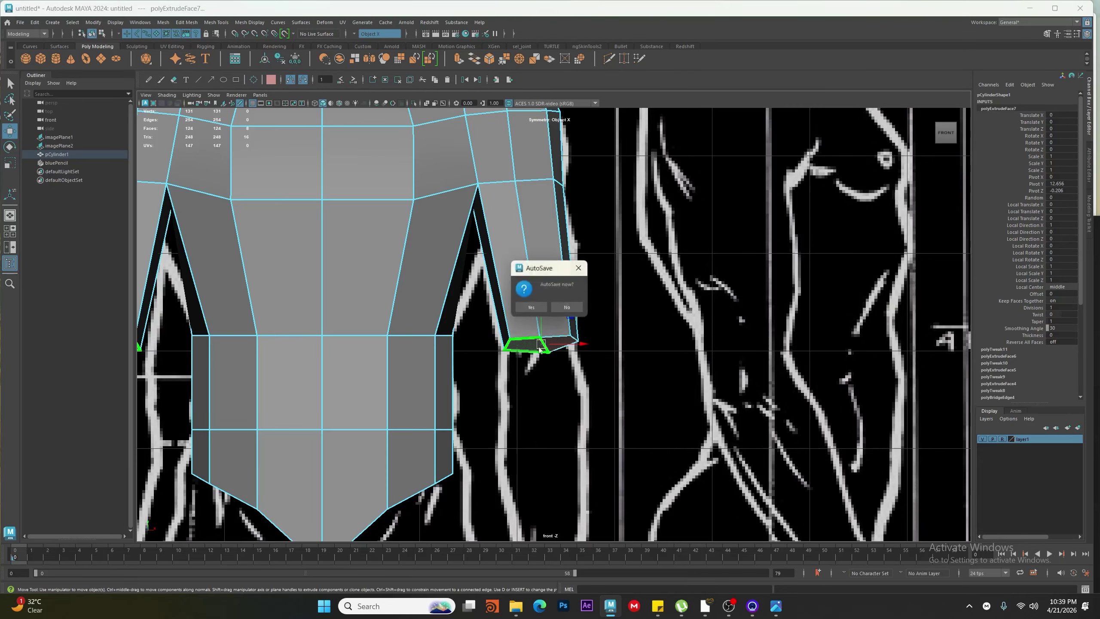
pyautogui.click(544, 309)
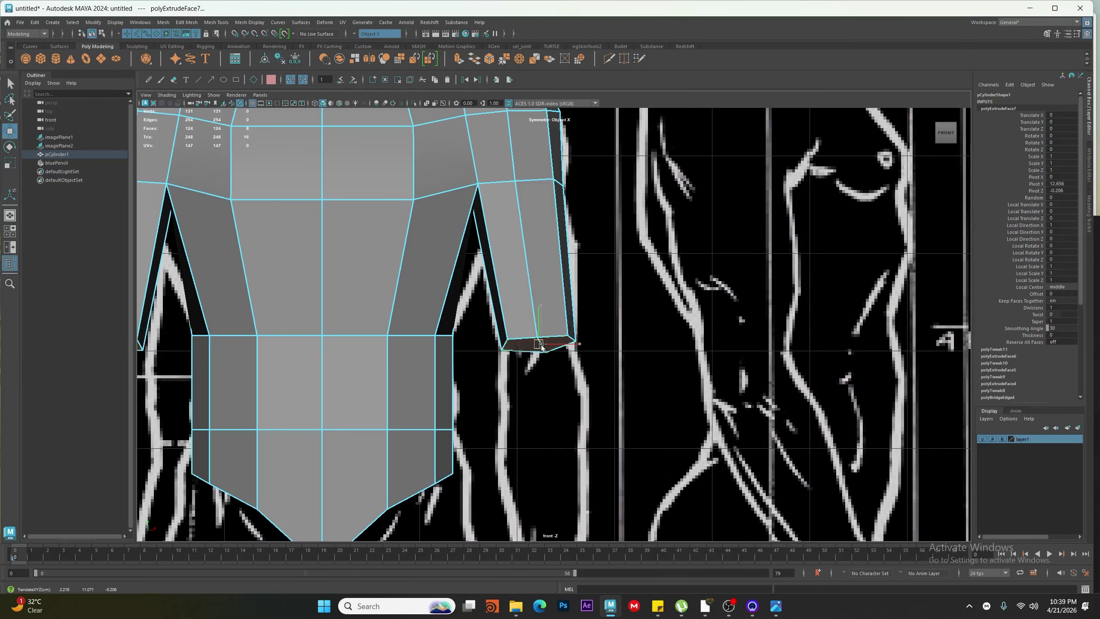
pyautogui.press('r')
pyautogui.moveTo(539, 305); pyautogui.dragTo(581, 304)
pyautogui.press('space')
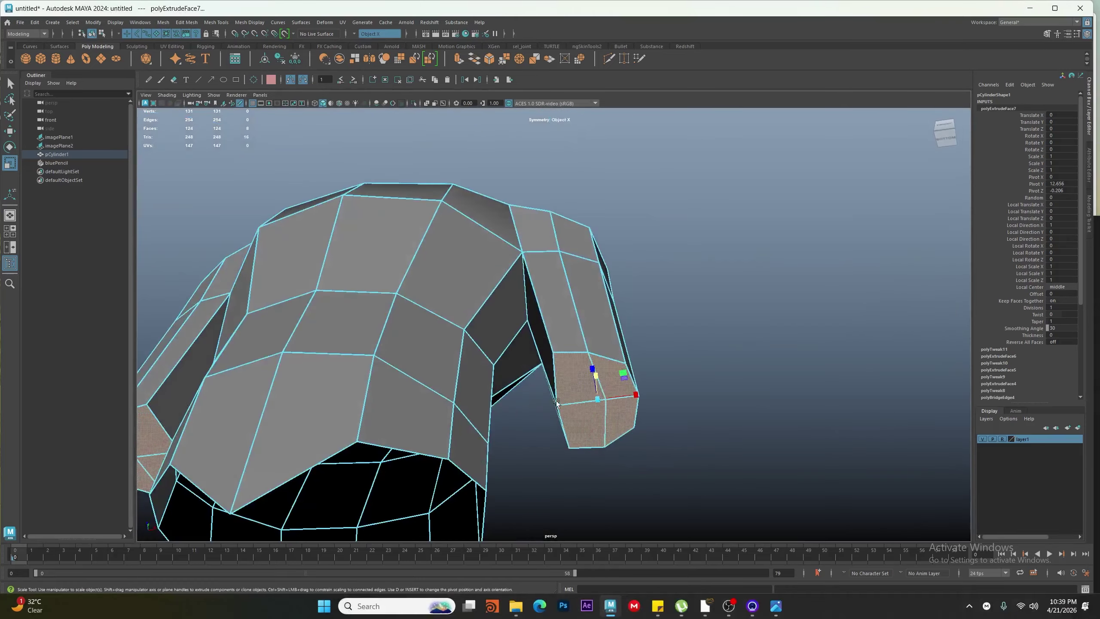
# Circularize the end faces of the extruded upper arm
pyautogui.keyDown('alt'); pyautogui.moveTo(606, 360); pyautogui.dragTo(643, 327); pyautogui.keyUp('alt')
pyautogui.keyDown('shift'); pyautogui.moveTo(644, 328); pyautogui.dragTo(617, 438, button='right'); pyautogui.keyUp('shift')
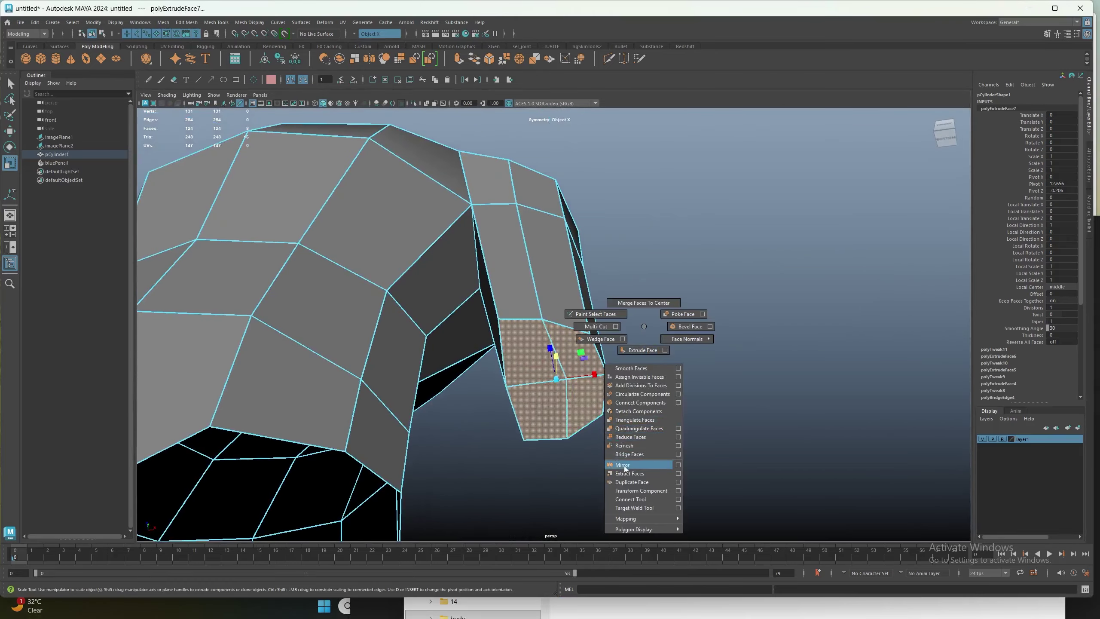
pyautogui.keyDown('shift'); pyautogui.moveTo(640, 393); pyautogui.dragTo(641, 395, button='right'); pyautogui.keyUp('shift')
pyautogui.keyDown('alt'); pyautogui.moveTo(602, 413); pyautogui.dragTo(562, 459); pyautogui.keyUp('alt')
# In the front view, rotate the circularized arm end level and scale it to the reference arm's width
pyautogui.press('space')
pyautogui.moveTo(563, 442)
pyautogui.keyDown('alt'); pyautogui.mouseDown(button='right')
pyautogui.moveTo(562, 417)
pyautogui.moveTo(564, 425)
pyautogui.mouseUp(button='right'); pyautogui.keyUp('alt')
pyautogui.press('e')
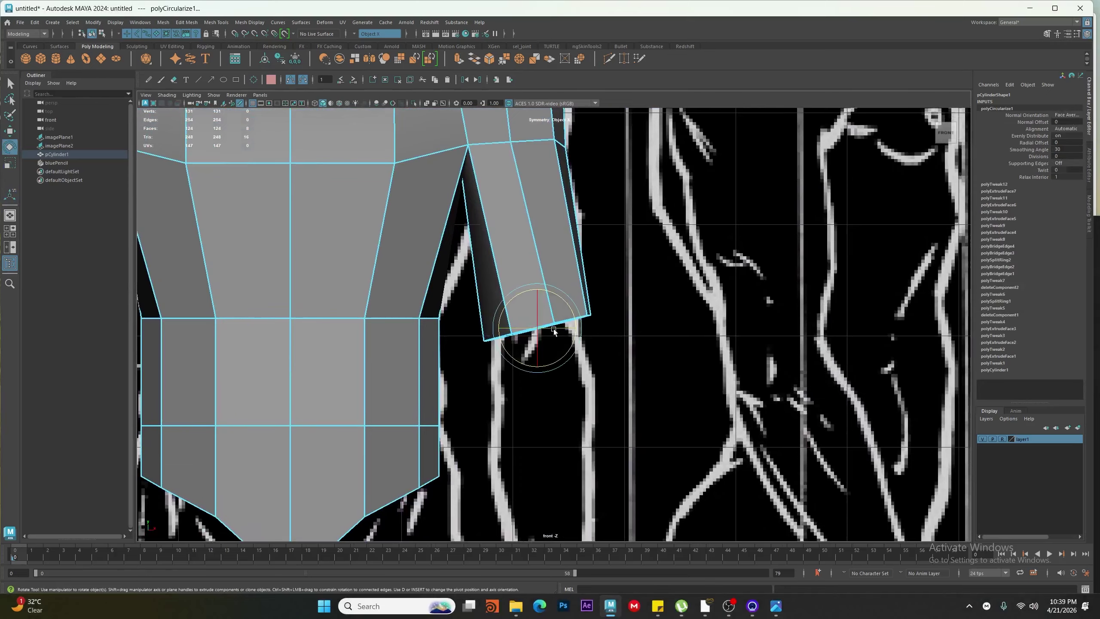
pyautogui.moveTo(552, 329); pyautogui.dragTo(519, 351)
pyautogui.press('r')
pyautogui.keyDown('alt'); pyautogui.moveTo(711, 381); pyautogui.dragTo(648, 374, button='right'); pyautogui.keyUp('alt')
pyautogui.keyDown('alt'); pyautogui.moveTo(648, 375); pyautogui.dragTo(660, 356, button='middle'); pyautogui.keyUp('alt')
# In the side view, tilt, scale and move the arm's end faces to match the reference arm above the elbow
pyautogui.press('space')
pyautogui.keyDown('alt'); pyautogui.moveTo(731, 489); pyautogui.dragTo(727, 377, button='middle'); pyautogui.keyUp('alt')
pyautogui.keyDown('alt'); pyautogui.moveTo(727, 376); pyautogui.dragTo(784, 452, button='right'); pyautogui.keyUp('alt')
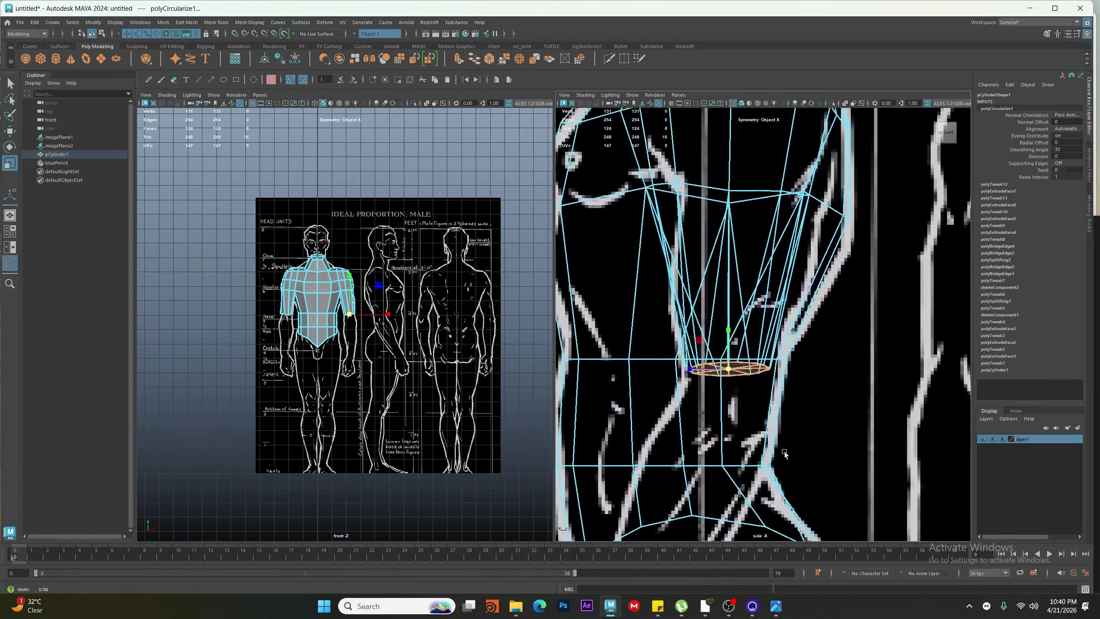
pyautogui.press('e')
pyautogui.moveTo(761, 389); pyautogui.dragTo(758, 393)
pyautogui.press('r')
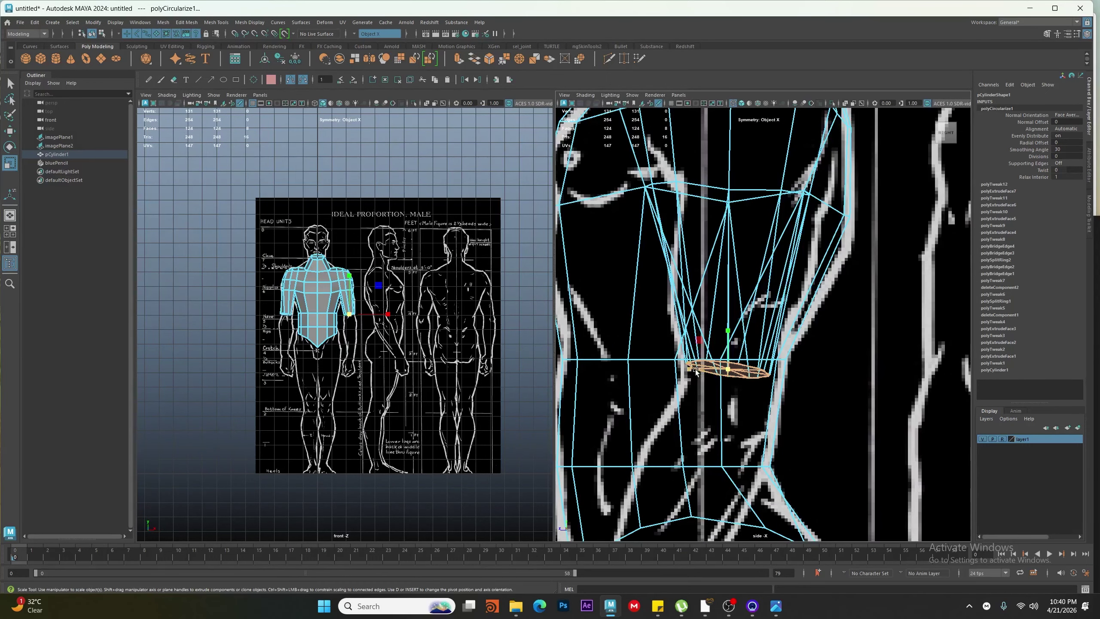
pyautogui.moveTo(691, 367); pyautogui.dragTo(729, 387)
pyautogui.press('w')
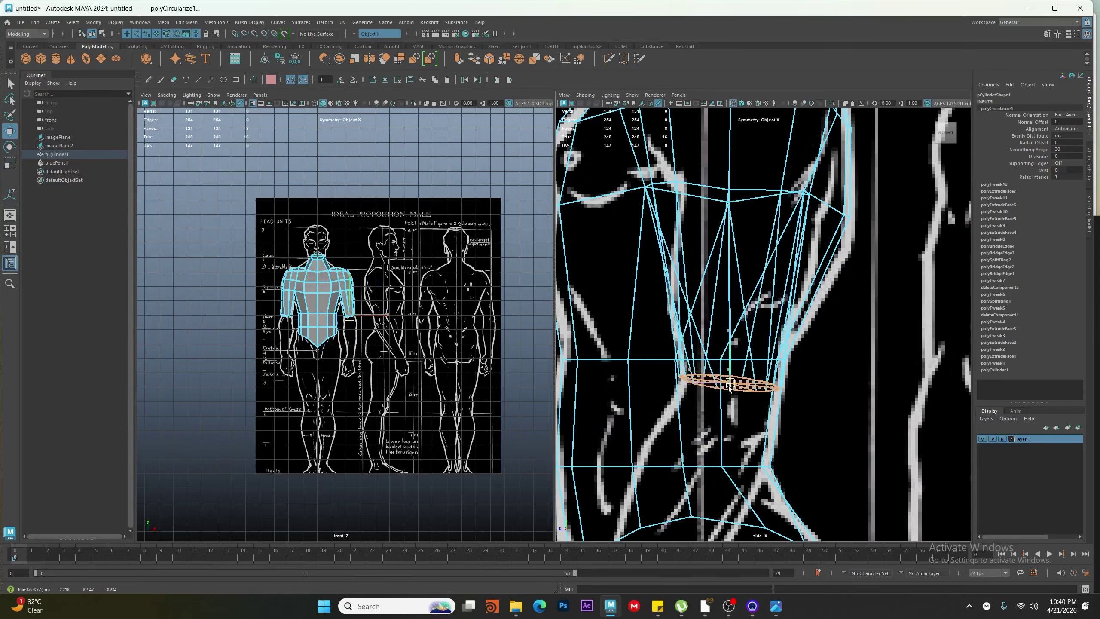
# Widen the arm's end faces to the reference outline and check the shape in smooth preview
pyautogui.scroll(6, 384, 368)
pyautogui.keyDown('alt'); pyautogui.moveTo(385, 366); pyautogui.dragTo(379, 413, button='middle'); pyautogui.keyUp('alt')
pyautogui.press('r')
pyautogui.moveTo(385, 286); pyautogui.dragTo(397, 289)
pyautogui.press('3')
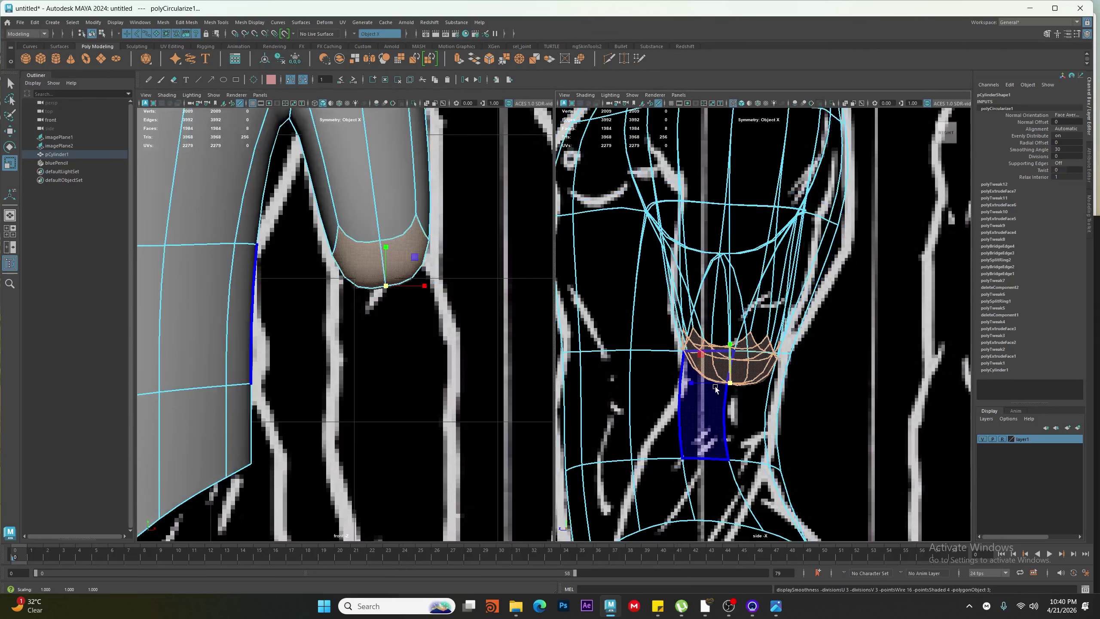
pyautogui.press('1')
pyautogui.scroll(-6, 304, 307)
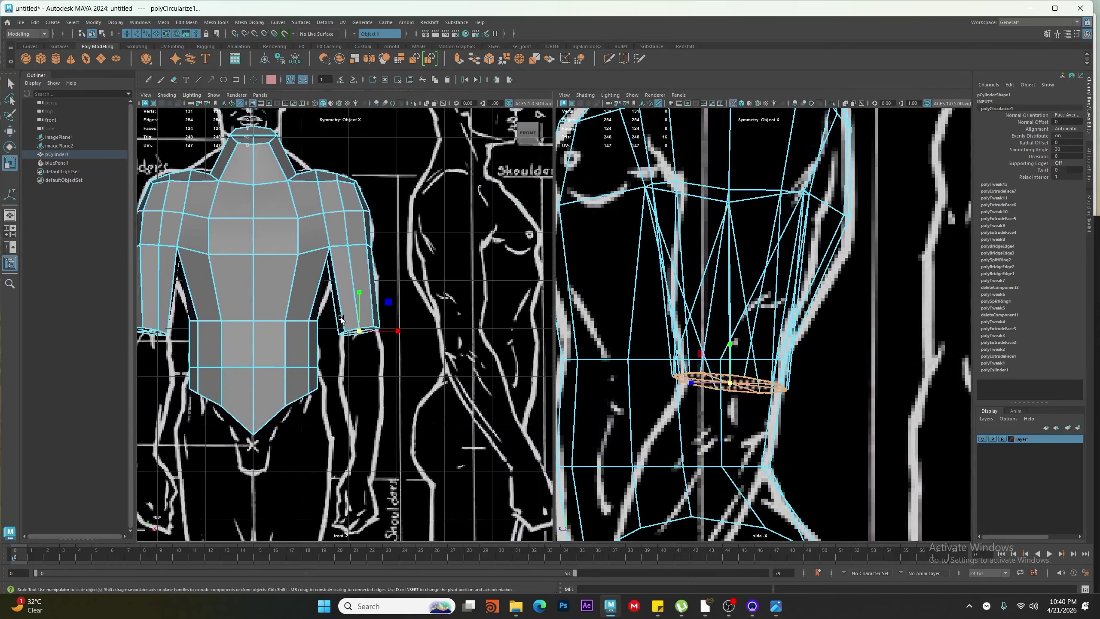
# Extrude the arm's end faces past the elbow and down to the wrist, scaling each section to the reference
pyautogui.keyDown('shift'); pyautogui.moveTo(362, 332); pyautogui.dragTo(346, 471); pyautogui.keyUp('shift')
pyautogui.press('r')
pyautogui.press('w')
pyautogui.press('e')
pyautogui.press('r')
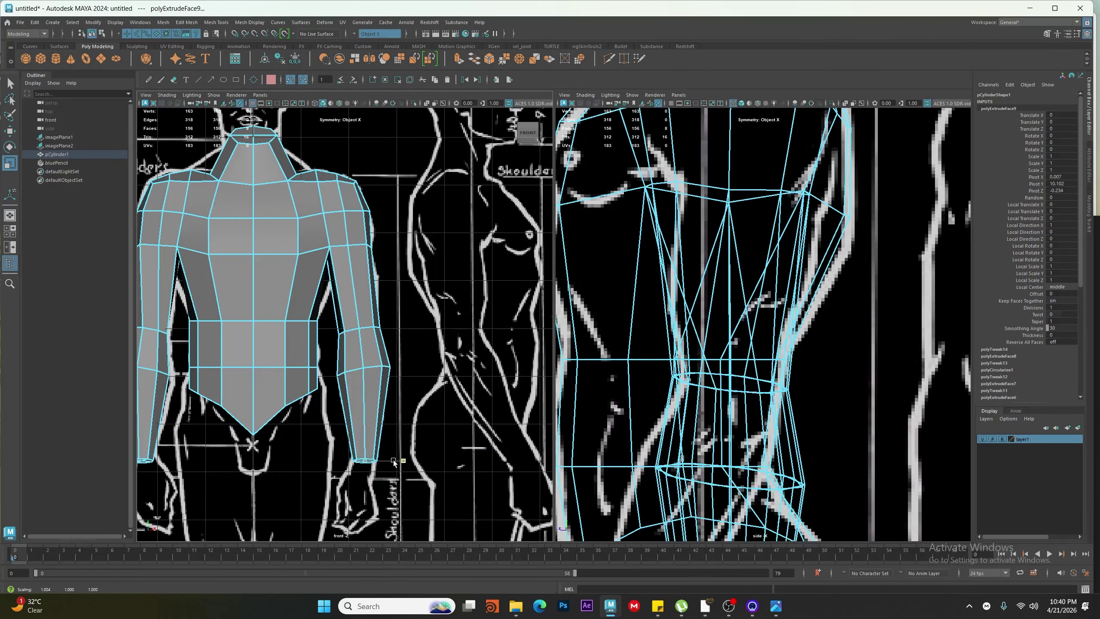
# In the side view, move the wrist end forward and rotate it to follow the reference forearm
pyautogui.scroll(-10, 715, 388)
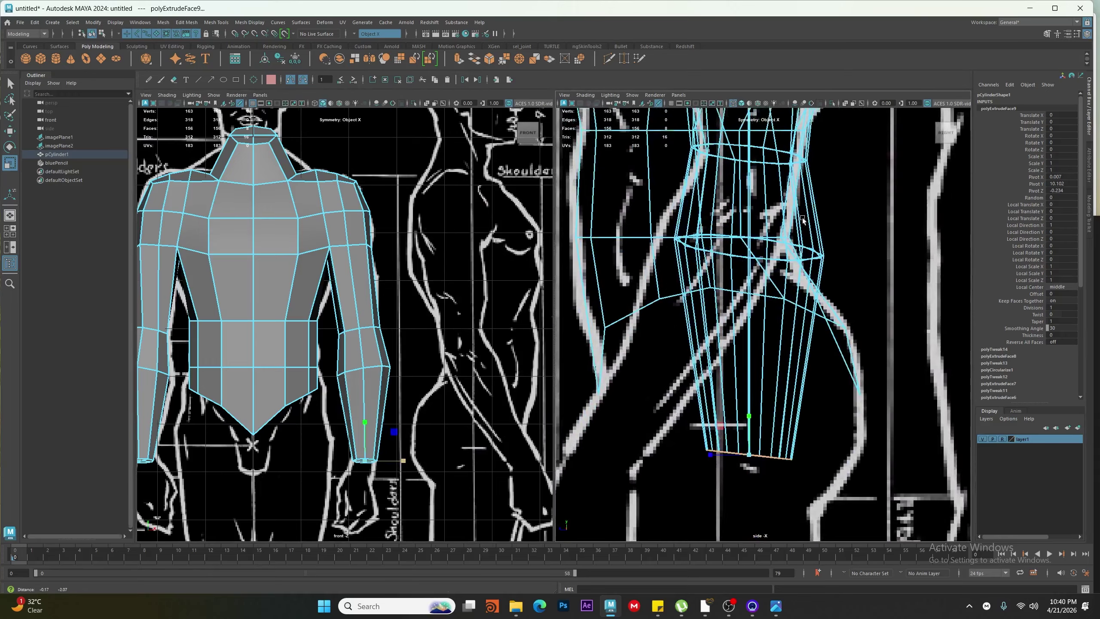
pyautogui.scroll(1, 714, 388)
pyautogui.press('w')
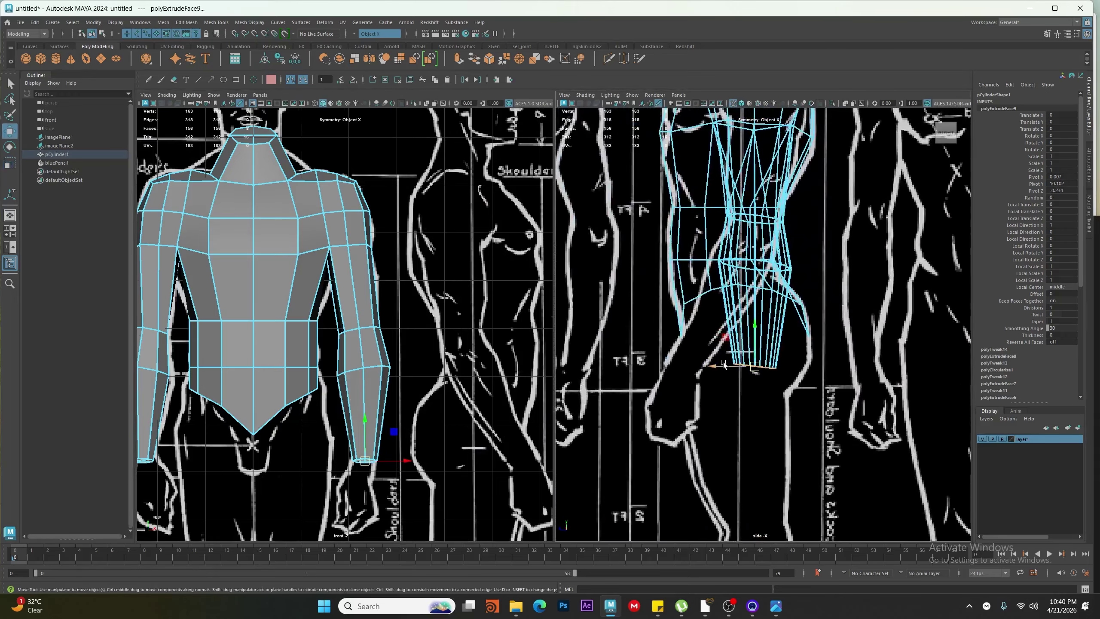
pyautogui.moveTo(736, 365); pyautogui.dragTo(700, 368)
pyautogui.press('e')
pyautogui.press('w')
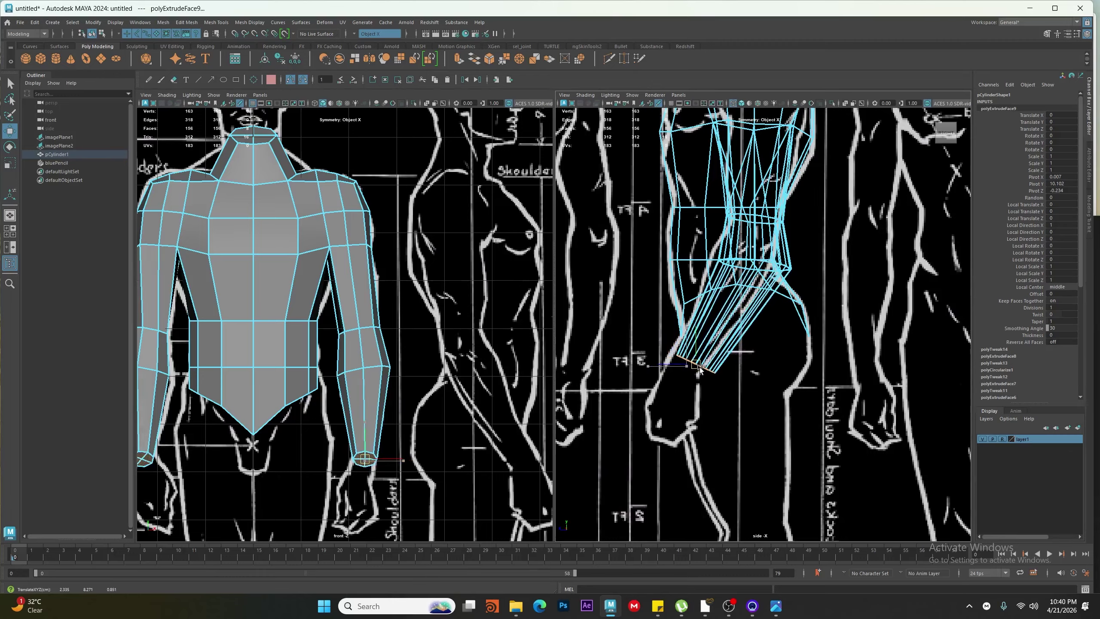
pyautogui.press('5')
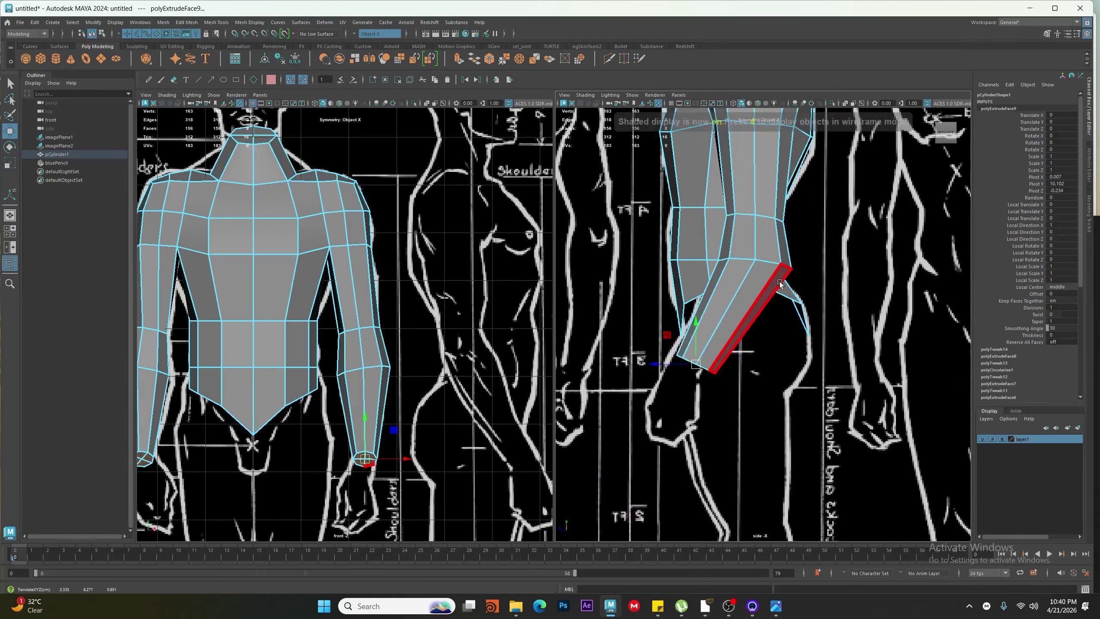
# Move the edge loop just below the elbow forward and rotate it to follow the forearm's bend
pyautogui.press('F10')
pyautogui.doubleClick(765, 262)
pyautogui.moveTo(714, 266); pyautogui.dragTo(701, 266)
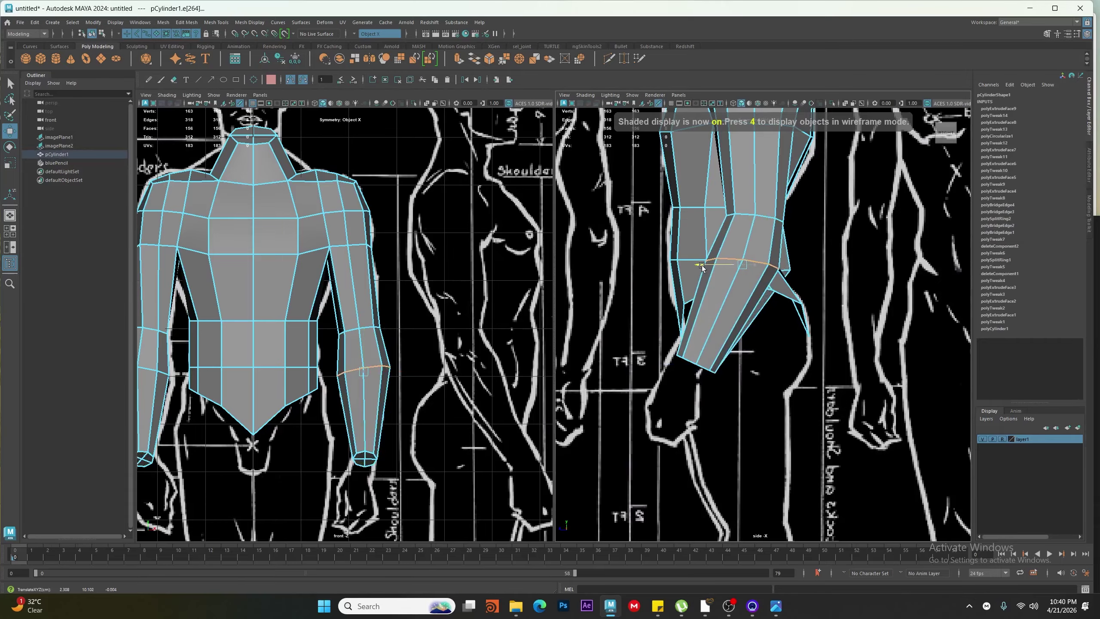
pyautogui.scroll(1, 701, 267)
pyautogui.keyDown('alt'); pyautogui.moveTo(702, 266); pyautogui.dragTo(702, 405, button='middle'); pyautogui.keyUp('alt')
pyautogui.scroll(-2, 702, 403)
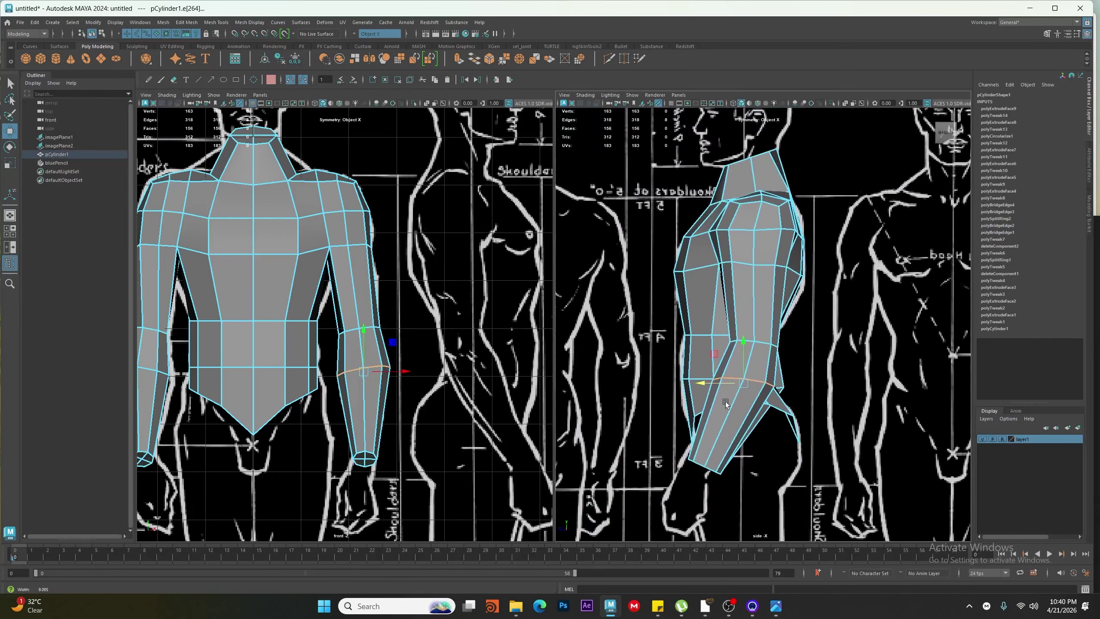
pyautogui.press('e')
pyautogui.moveTo(768, 354); pyautogui.dragTo(771, 356)
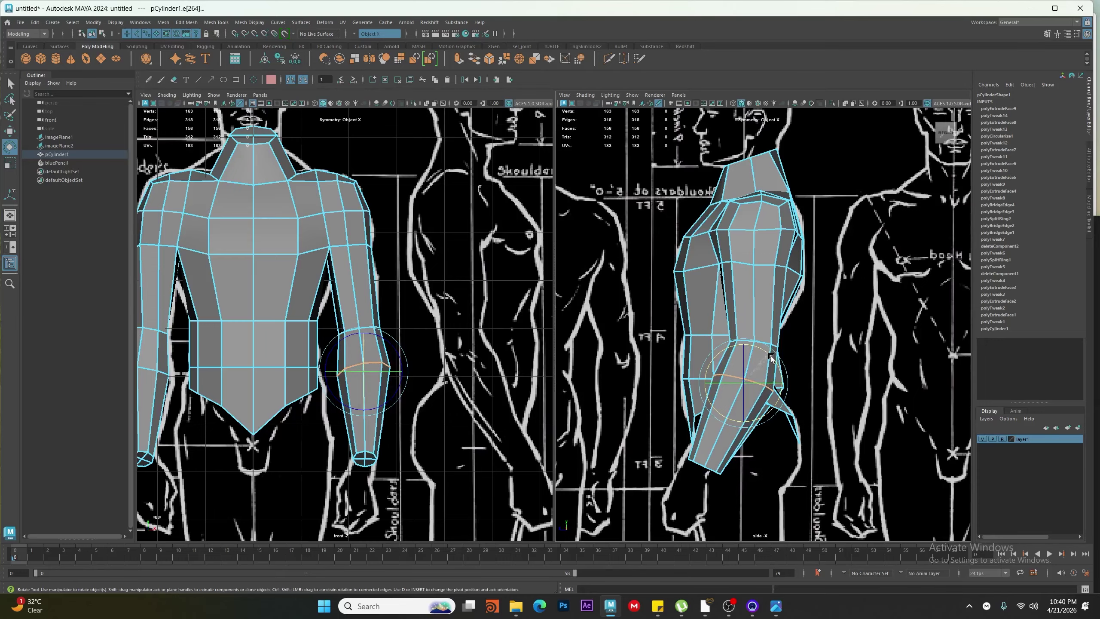
# Rotate and reposition the edge loop just above the elbow to ease the arm's bend
pyautogui.scroll(2, 771, 356)
pyautogui.doubleClick(761, 352)
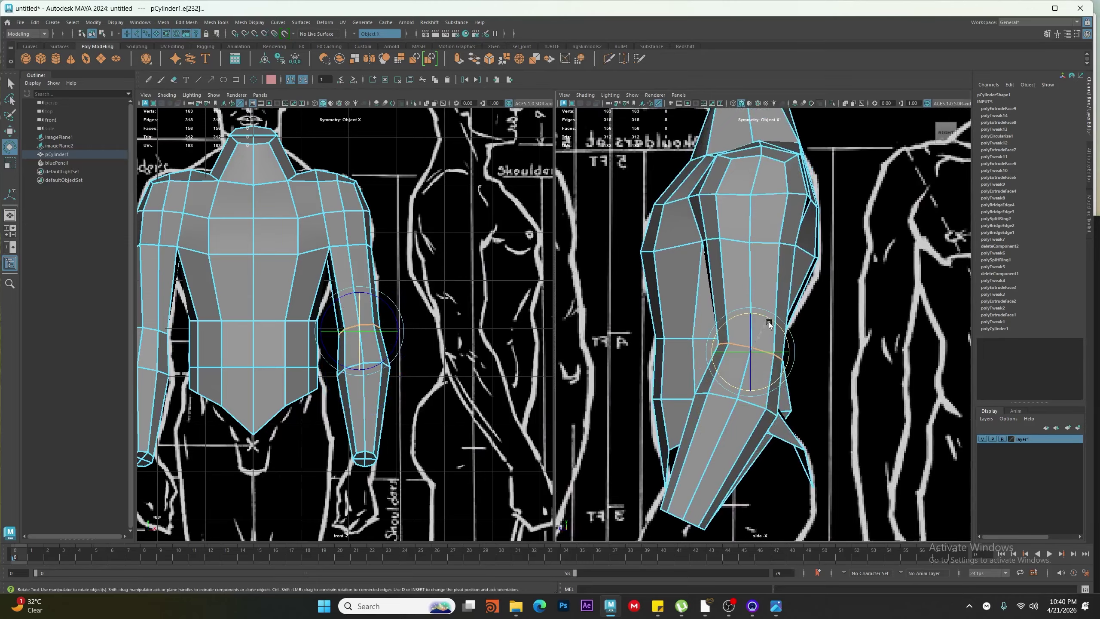
pyautogui.press('w')
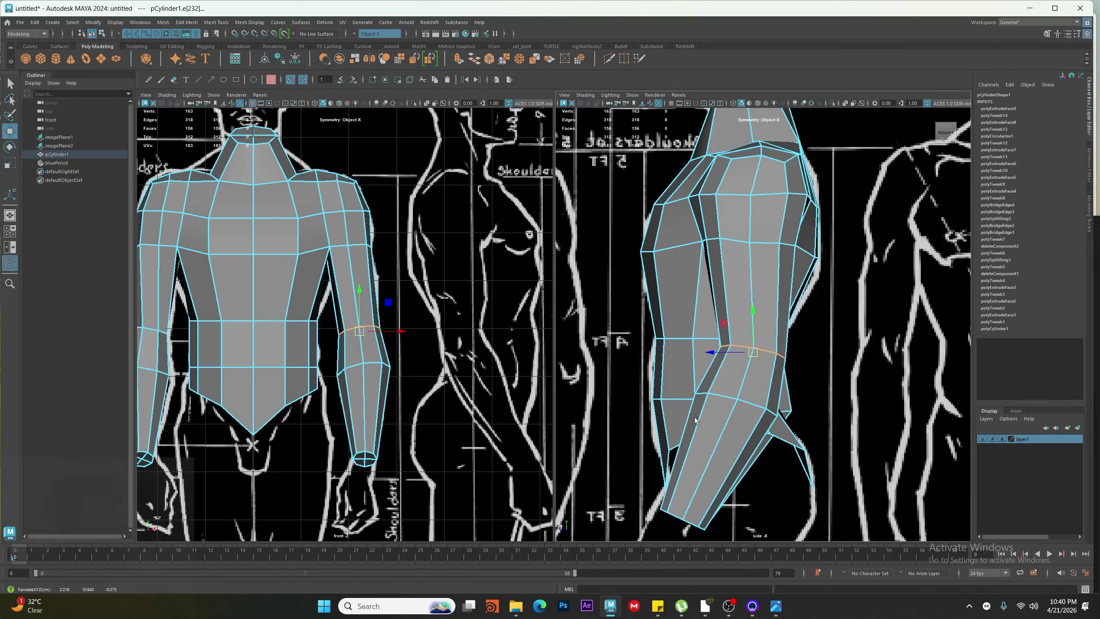
pyautogui.keyDown('alt'); pyautogui.moveTo(695, 419); pyautogui.dragTo(747, 350, button='middle'); pyautogui.keyUp('alt')
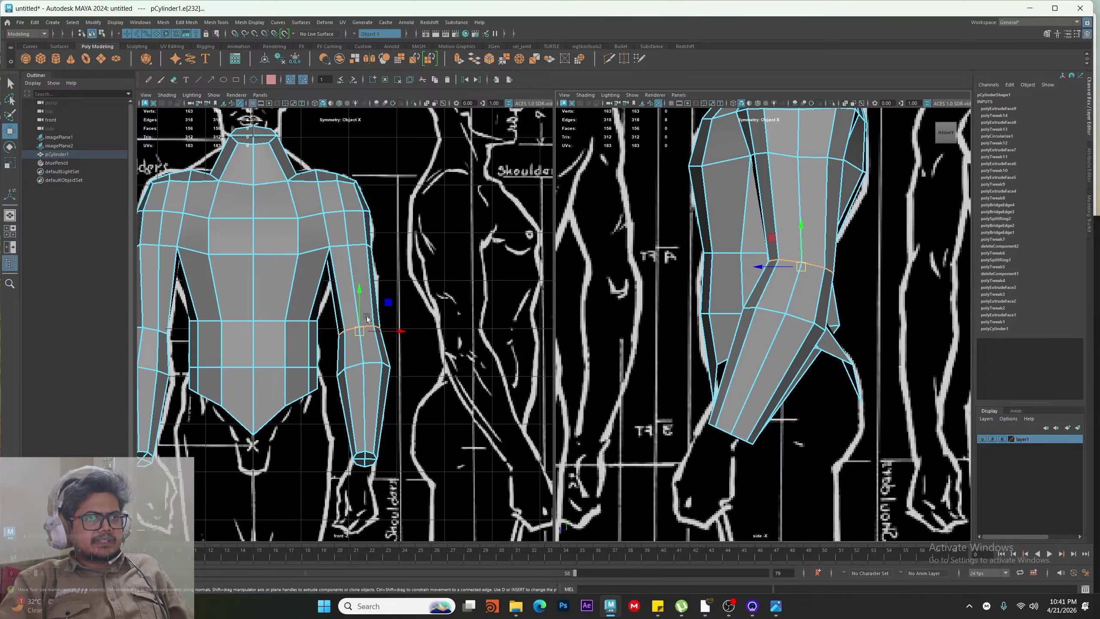
# In the front view, nudge the overlapping inner armpit vertices slightly outward to line up with the reference
pyautogui.keyDown('alt'); pyautogui.moveTo(291, 328); pyautogui.dragTo(309, 343, button='middle'); pyautogui.keyUp('alt')
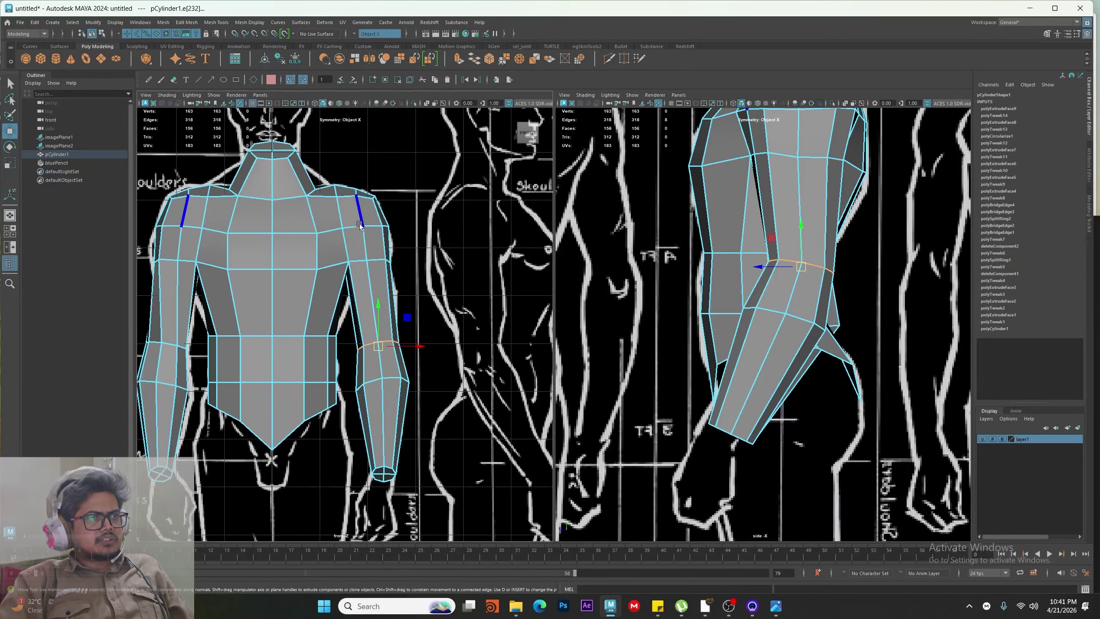
pyautogui.keyDown('alt'); pyautogui.moveTo(330, 267); pyautogui.dragTo(403, 275, button='right'); pyautogui.keyUp('alt')
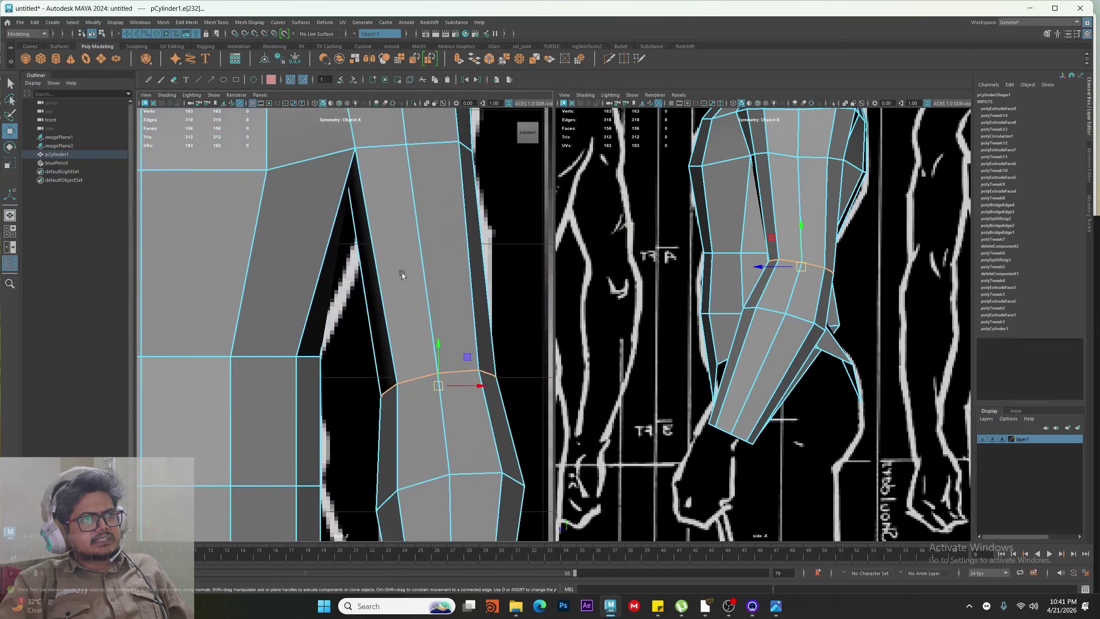
pyautogui.moveTo(366, 173); pyautogui.dragTo(333, 171, button='right')
pyautogui.press('4')
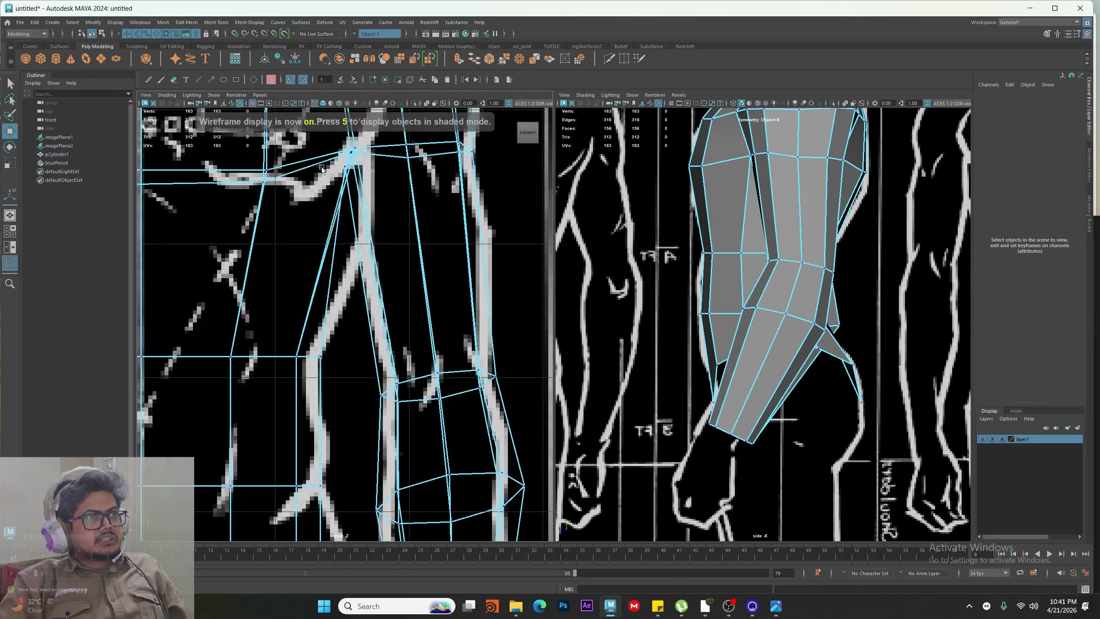
pyautogui.moveTo(348, 181); pyautogui.dragTo(347, 174)
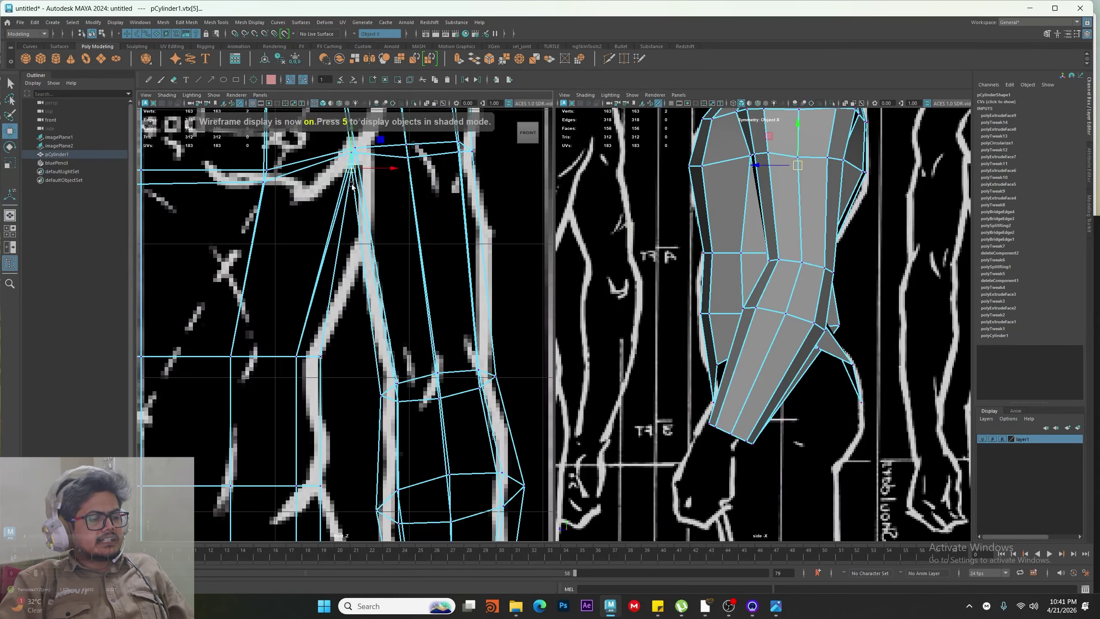
pyautogui.press('5')
pyautogui.moveTo(406, 203)
pyautogui.keyDown('alt'); pyautogui.mouseDown(button='right')
pyautogui.moveTo(283, 202)
pyautogui.moveTo(314, 202)
pyautogui.mouseUp(button='right'); pyautogui.keyUp('alt')
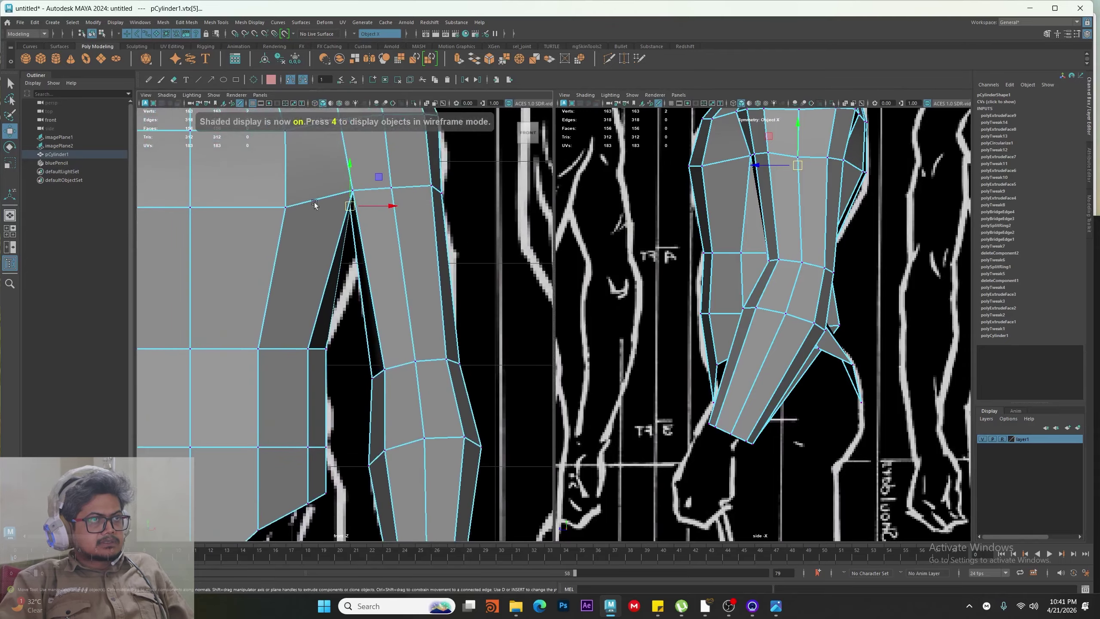
pyautogui.keyDown('alt'); pyautogui.moveTo(315, 202); pyautogui.dragTo(330, 252, button='middle'); pyautogui.keyUp('alt')
pyautogui.keyDown('alt'); pyautogui.moveTo(330, 253); pyautogui.dragTo(384, 299, button='right'); pyautogui.keyUp('alt')
pyautogui.moveTo(380, 190); pyautogui.dragTo(384, 190)
pyautogui.keyDown('alt'); pyautogui.moveTo(433, 258); pyautogui.dragTo(340, 294, button='right'); pyautogui.keyUp('alt')
pyautogui.keyDown('alt'); pyautogui.moveTo(340, 293); pyautogui.dragTo(379, 281, button='middle'); pyautogui.keyUp('alt')
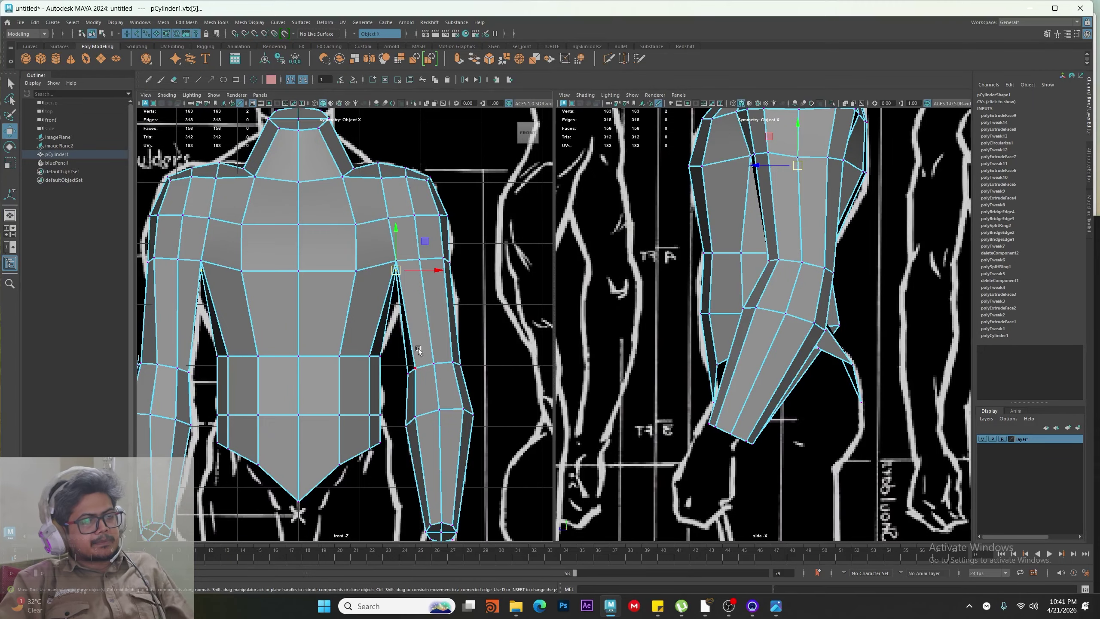
# Delete the upper arm faces between shoulder and elbow on both sides of the body, keeping the forearms
pyautogui.moveTo(429, 334); pyautogui.dragTo(441, 422, button='right')
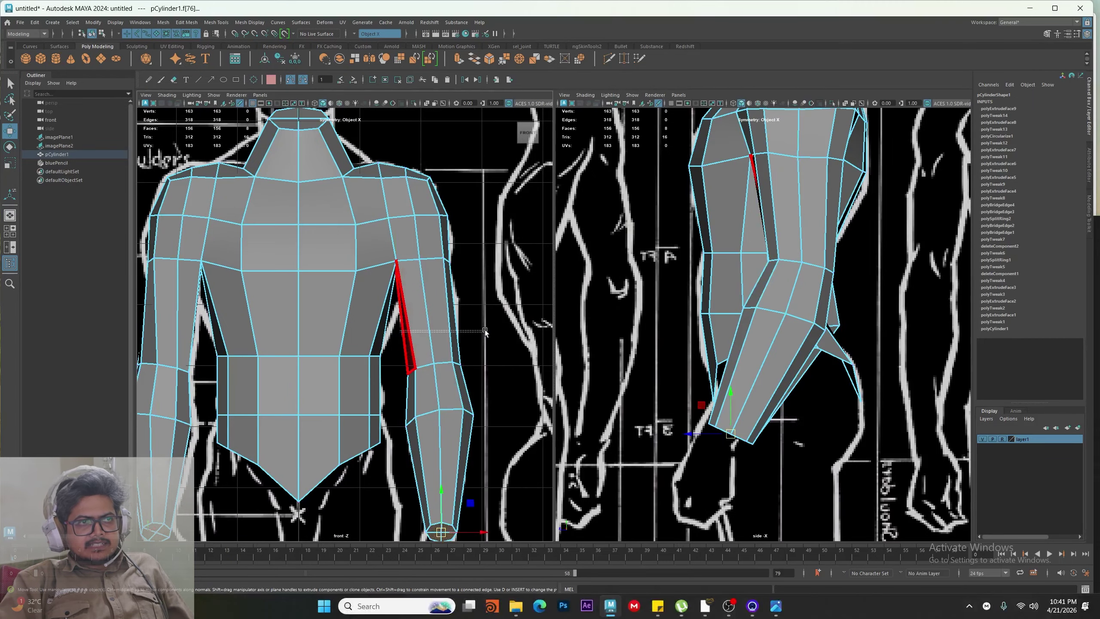
pyautogui.moveTo(486, 332); pyautogui.dragTo(489, 338)
pyautogui.press('Delete')
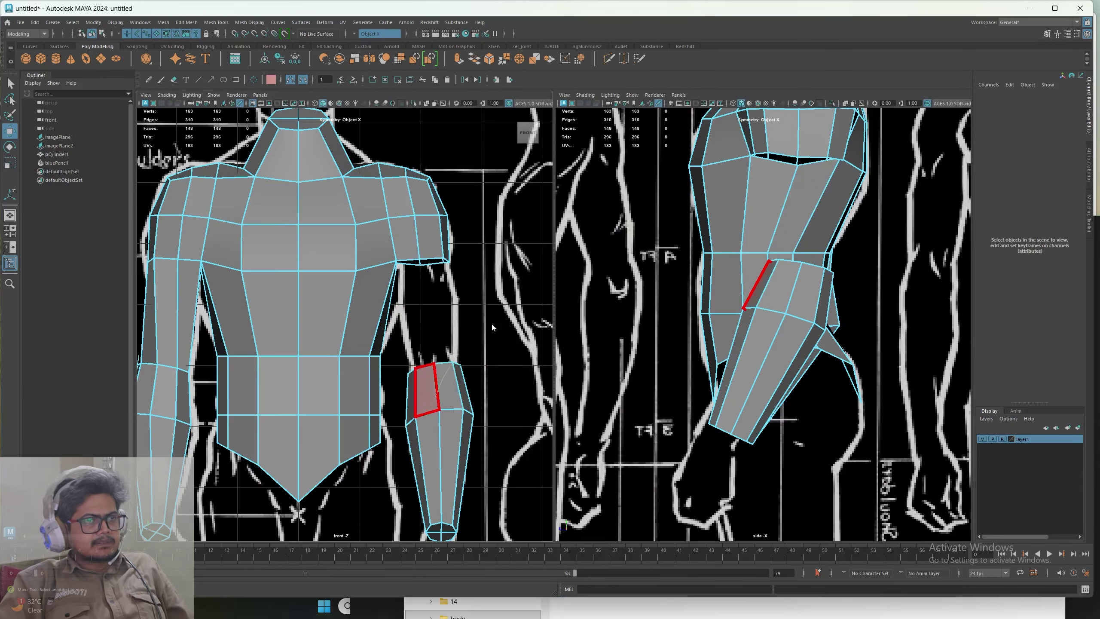
pyautogui.press('F8')
pyautogui.press('F11')
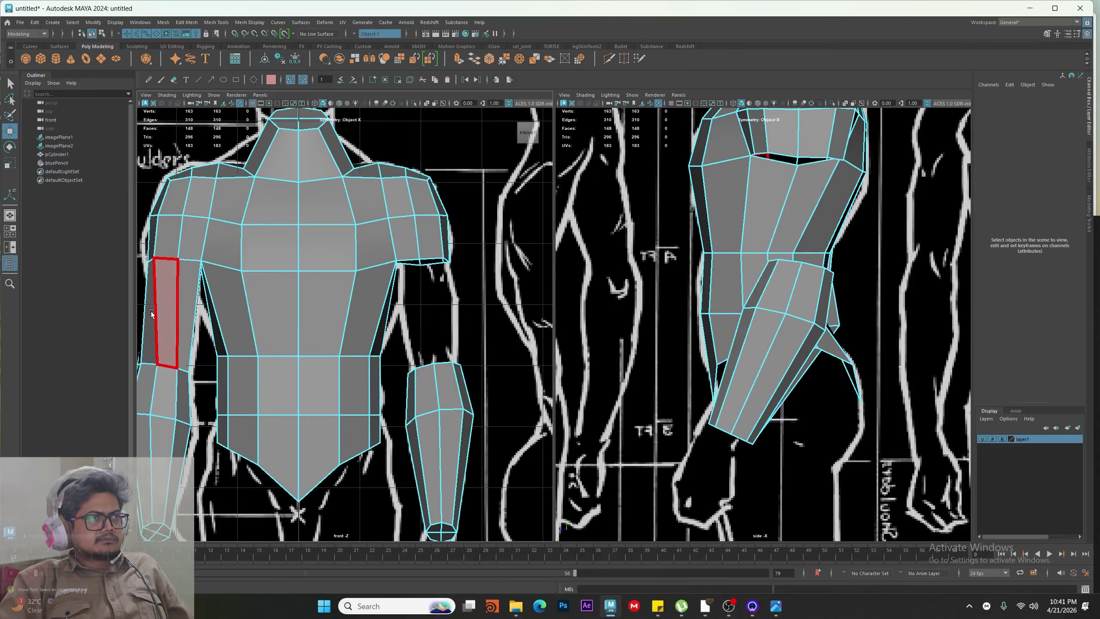
pyautogui.keyDown('alt'); pyautogui.moveTo(152, 312); pyautogui.dragTo(191, 317, button='middle'); pyautogui.keyUp('alt')
pyautogui.moveTo(241, 333); pyautogui.dragTo(241, 333)
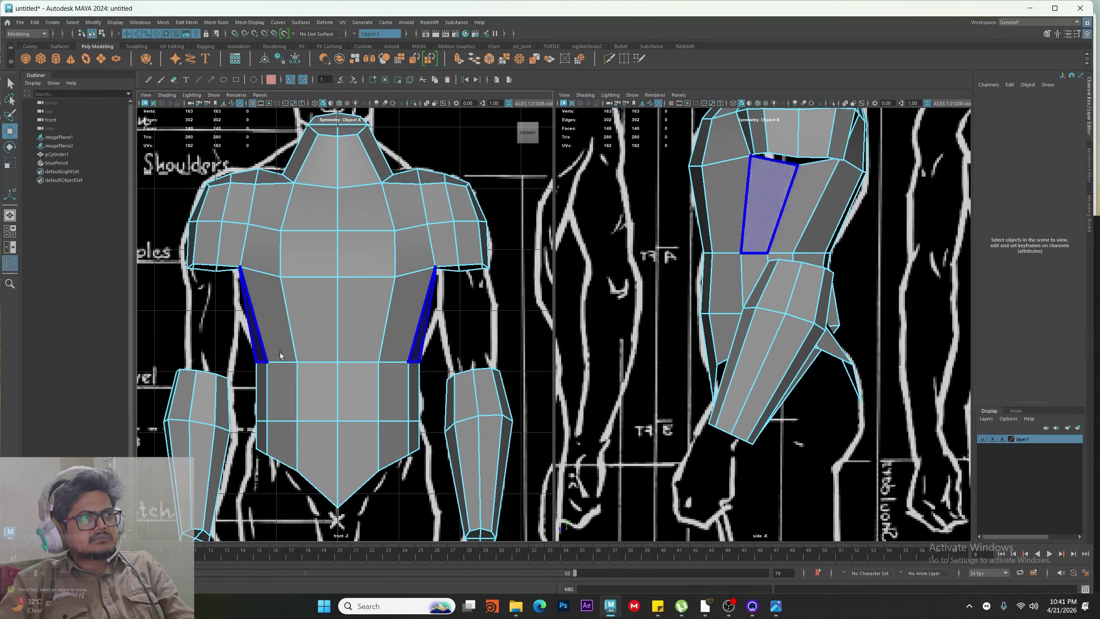
pyautogui.press('Delete')
# Delete the whole detached forearm on the left-hand side of the figure in the front view
pyautogui.doubleClick(468, 394)
pyautogui.keyDown('alt'); pyautogui.moveTo(501, 459); pyautogui.dragTo(487, 379, button='middle'); pyautogui.keyUp('alt')
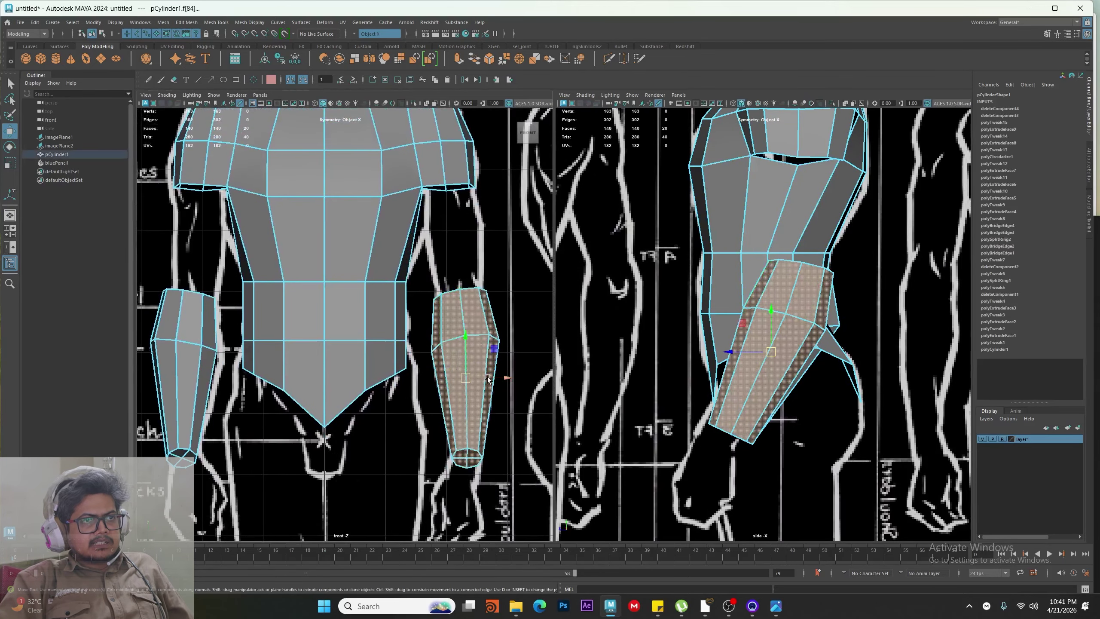
pyautogui.doubleClick(165, 353)
pyautogui.scroll(-3, 371, 345)
pyautogui.scroll(-2, 372, 346)
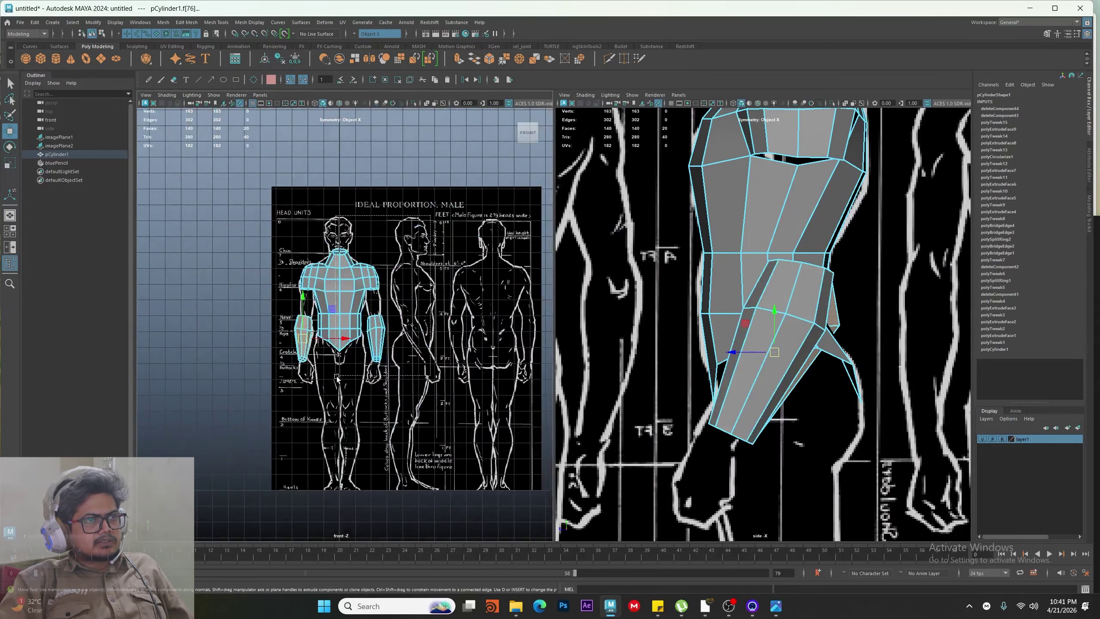
pyautogui.scroll(5, 345, 336)
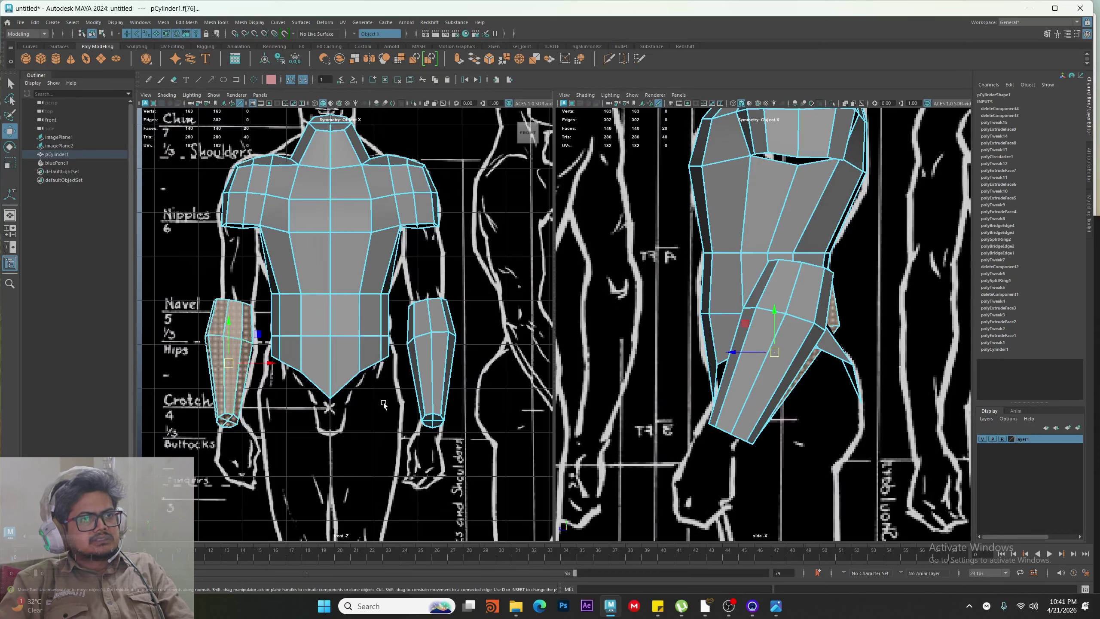
pyautogui.press('Delete')
# Move the remaining forearm outward from the torso and rotate it so the wrist points diagonally away from the body
pyautogui.doubleClick(424, 360)
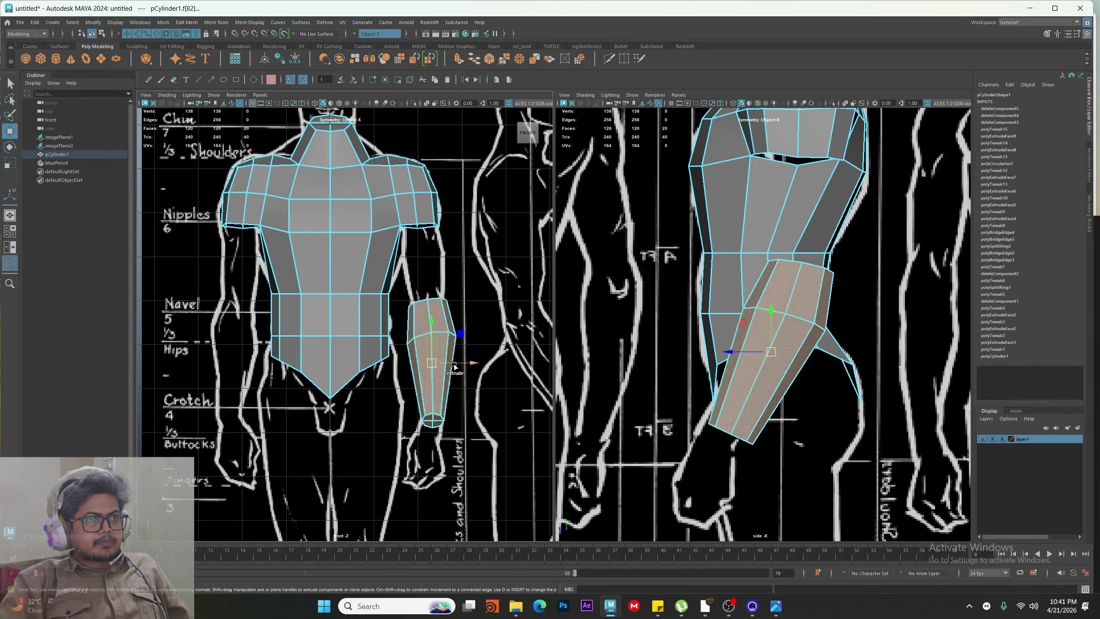
pyautogui.moveTo(454, 366); pyautogui.dragTo(490, 324)
pyautogui.press('e')
pyautogui.press('w')
pyautogui.moveTo(487, 362); pyautogui.dragTo(512, 349)
pyautogui.press('e')
pyautogui.moveTo(524, 311); pyautogui.dragTo(505, 339)
pyautogui.press('w')
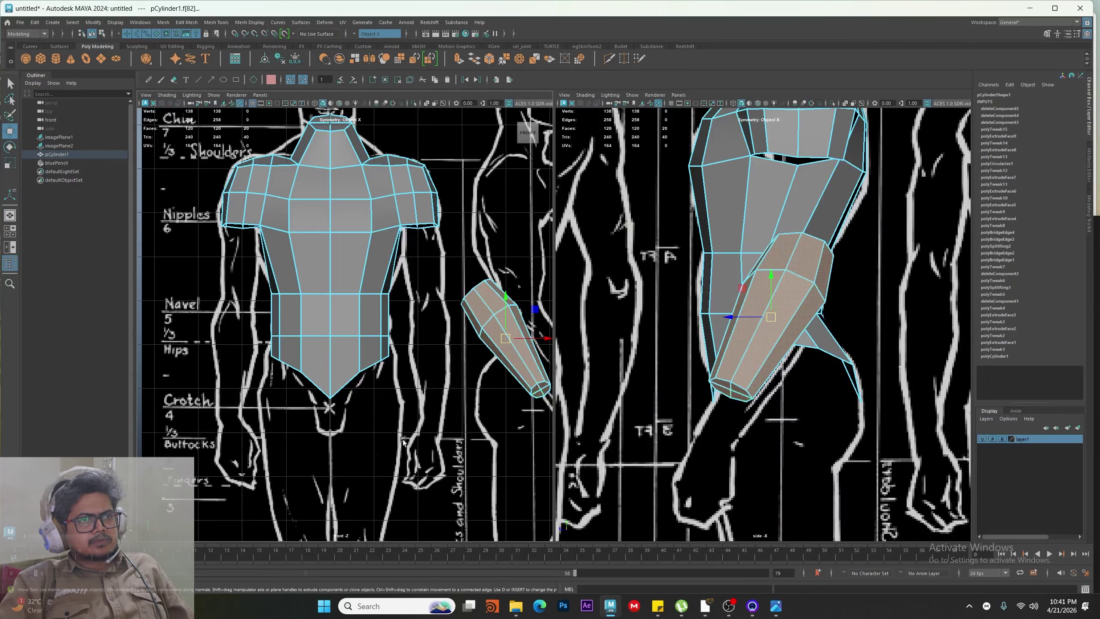
pyautogui.moveTo(505, 340); pyautogui.dragTo(528, 266)
# In perspective, delete the edge loop just below the elbow on the detached forearm
pyautogui.press('space')
pyautogui.moveTo(554, 338); pyautogui.dragTo(505, 351)
pyautogui.press('space')
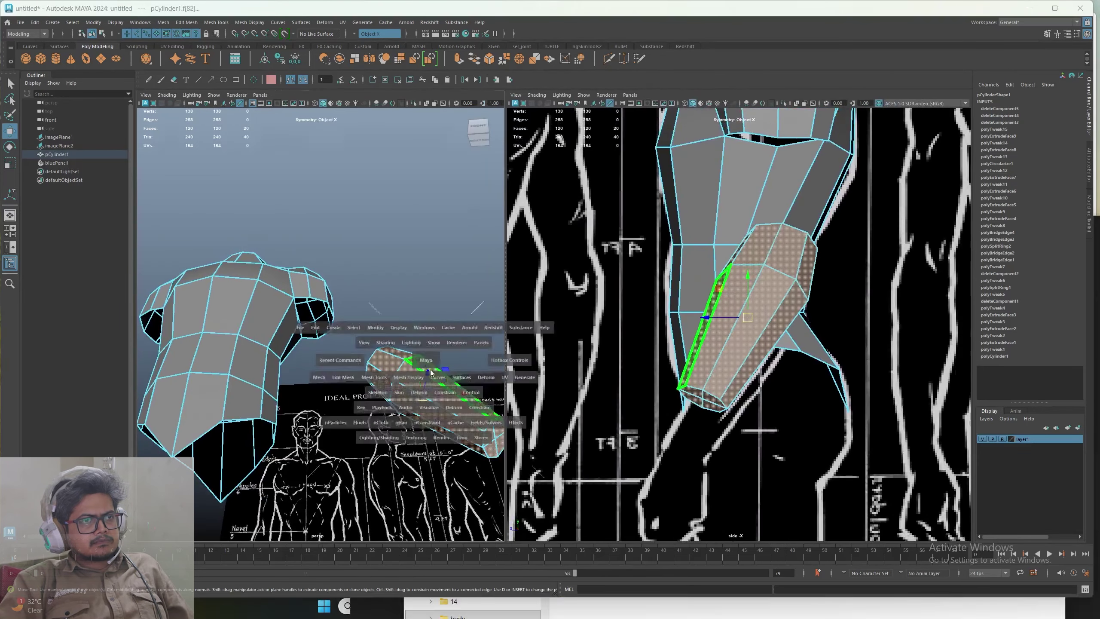
pyautogui.keyDown('alt'); pyautogui.moveTo(446, 473); pyautogui.dragTo(587, 302); pyautogui.keyUp('alt')
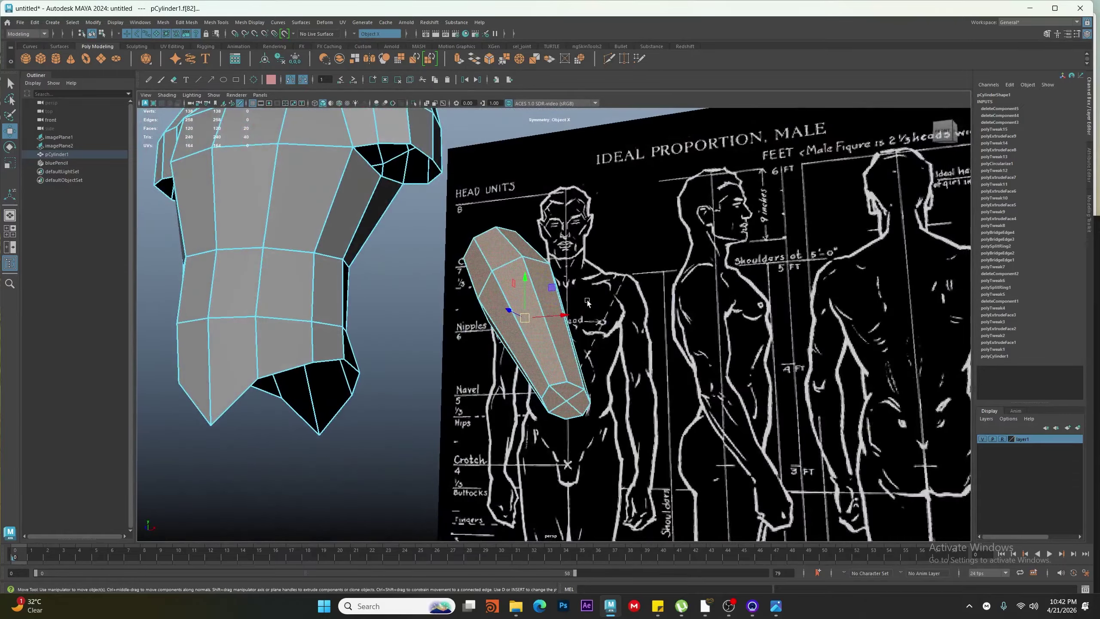
pyautogui.keyDown('alt'); pyautogui.moveTo(481, 384); pyautogui.dragTo(554, 369); pyautogui.keyUp('alt')
pyautogui.moveTo(530, 318); pyautogui.dragTo(523, 287, button='right')
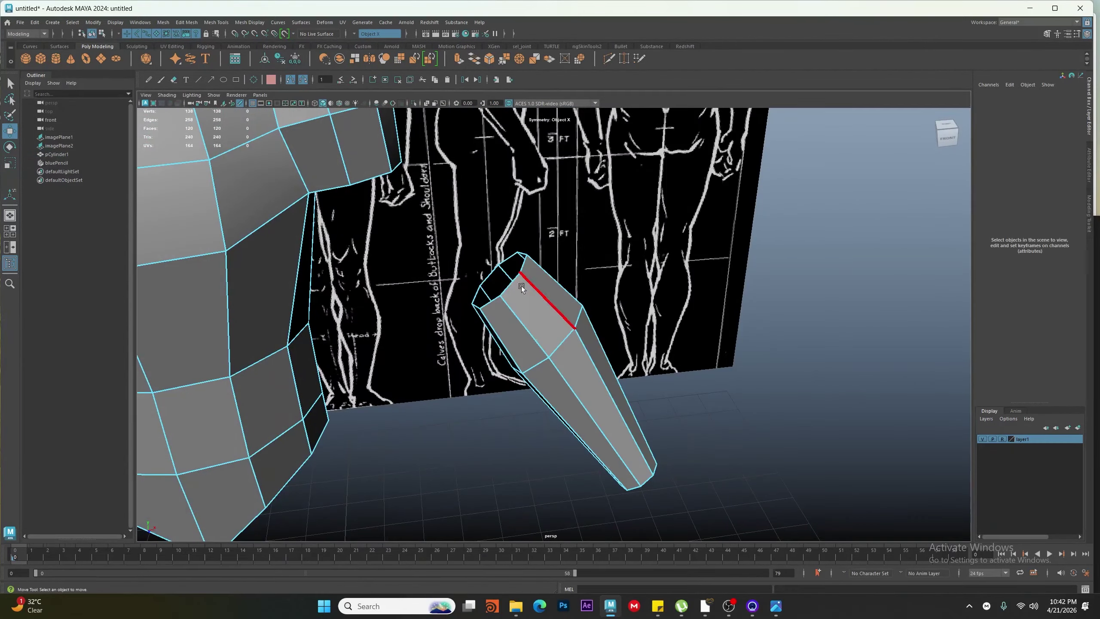
pyautogui.doubleClick(508, 291)
pyautogui.keyDown('alt'); pyautogui.moveTo(542, 349); pyautogui.dragTo(528, 349); pyautogui.keyUp('alt')
pyautogui.click(527, 349)
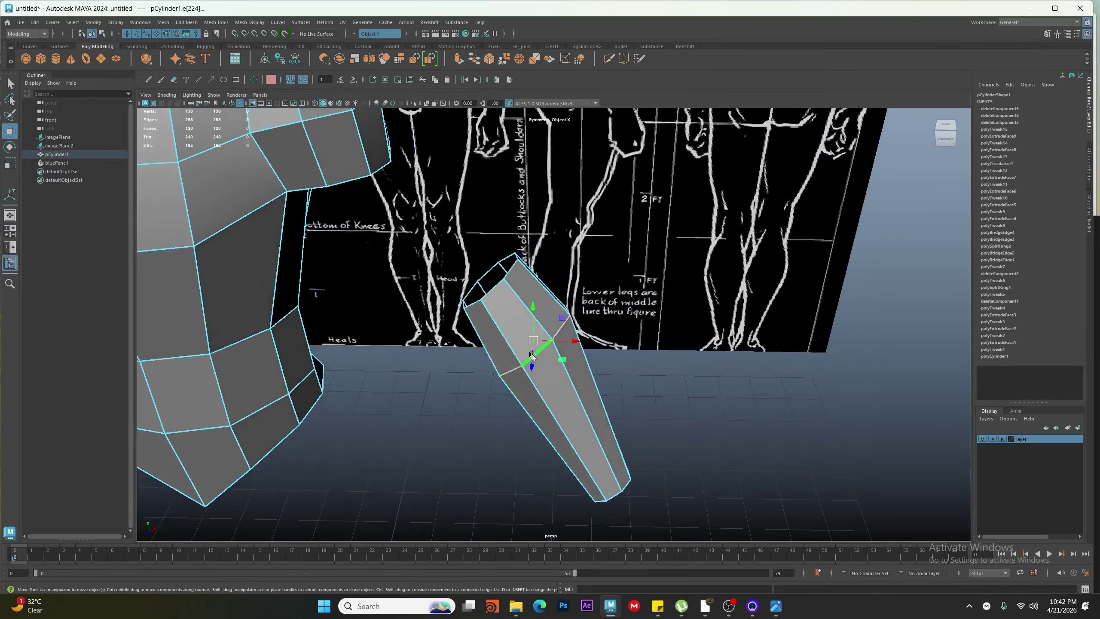
pyautogui.keyDown('shift'); pyautogui.moveTo(579, 277); pyautogui.dragTo(508, 318, button='right'); pyautogui.keyUp('shift')
# Rotate the open border loop at the forearm's elbow end to square it to the forearm's direction
pyautogui.doubleClick(488, 295)
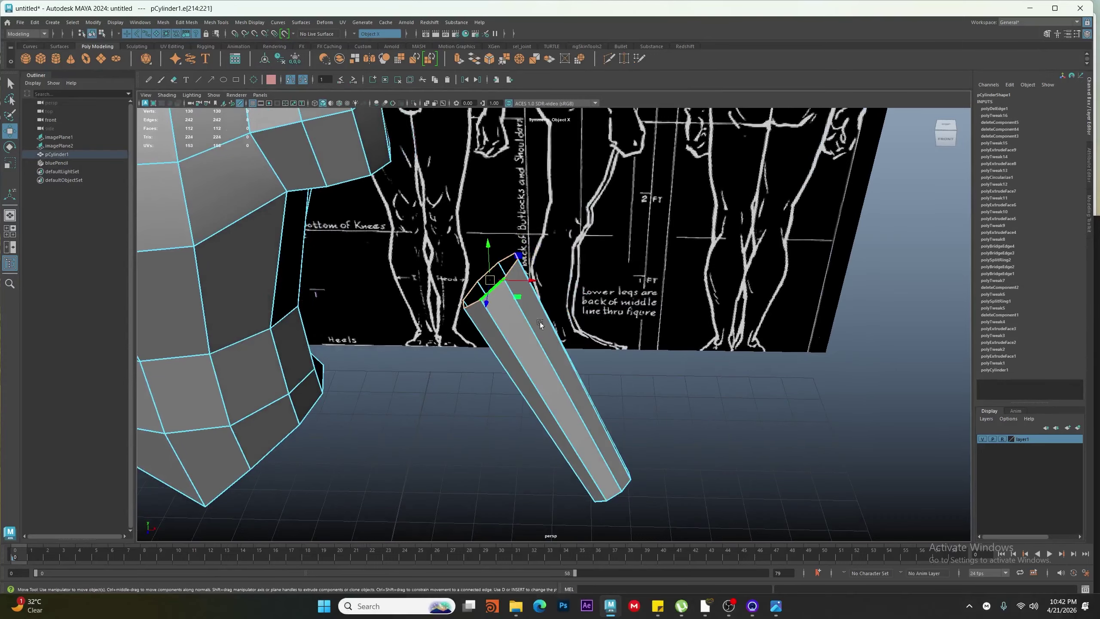
pyautogui.keyDown('alt'); pyautogui.moveTo(488, 295); pyautogui.dragTo(556, 315); pyautogui.keyUp('alt')
pyautogui.press('e')
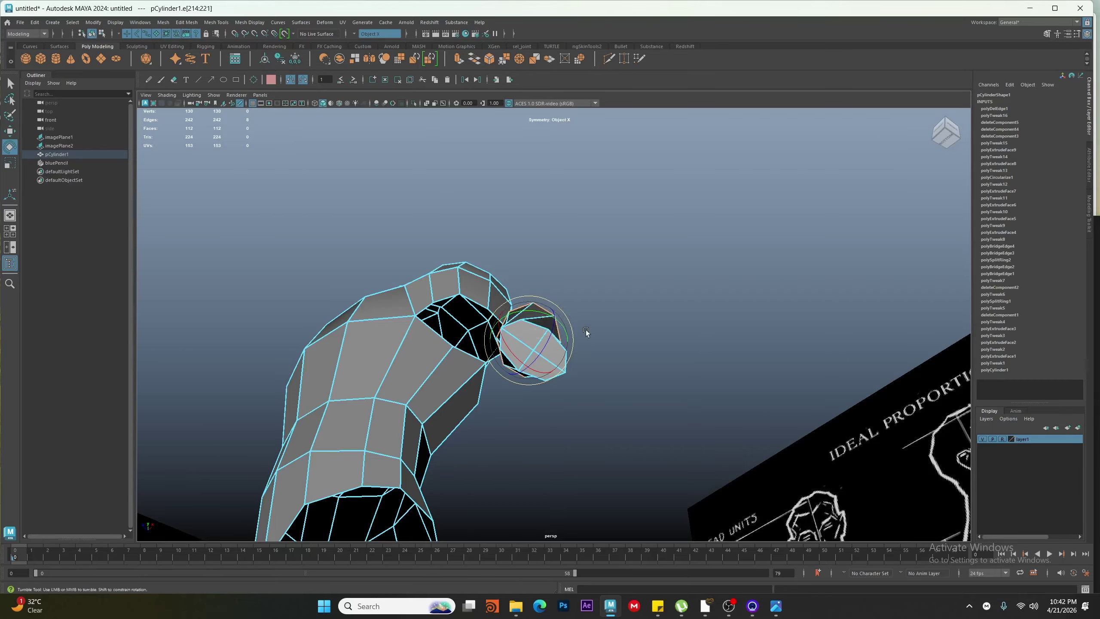
pyautogui.keyDown('alt'); pyautogui.moveTo(586, 330); pyautogui.dragTo(631, 367); pyautogui.keyUp('alt')
# Insert a new edge loop around the forearm, slide it up toward the elbow and scale it wider for the muscle bulge
pyautogui.click(532, 352)
pyautogui.keyDown('alt'); pyautogui.moveTo(532, 351); pyautogui.dragTo(538, 339); pyautogui.keyUp('alt')
pyautogui.press('w')
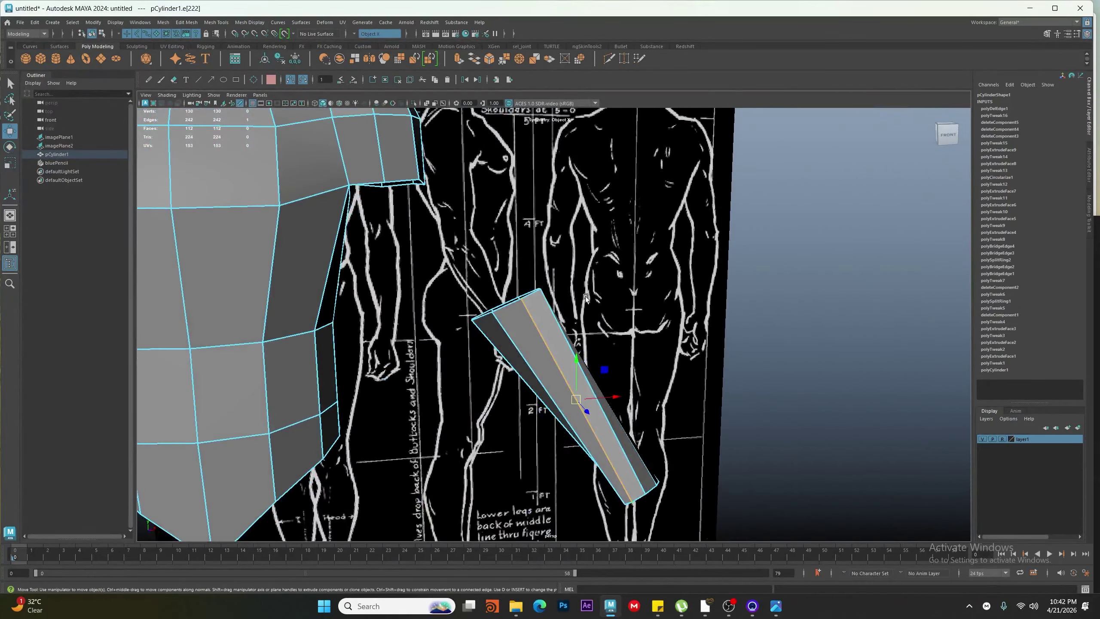
pyautogui.keyDown('shift'); pyautogui.moveTo(597, 259); pyautogui.dragTo(556, 352, button='right'); pyautogui.keyUp('shift')
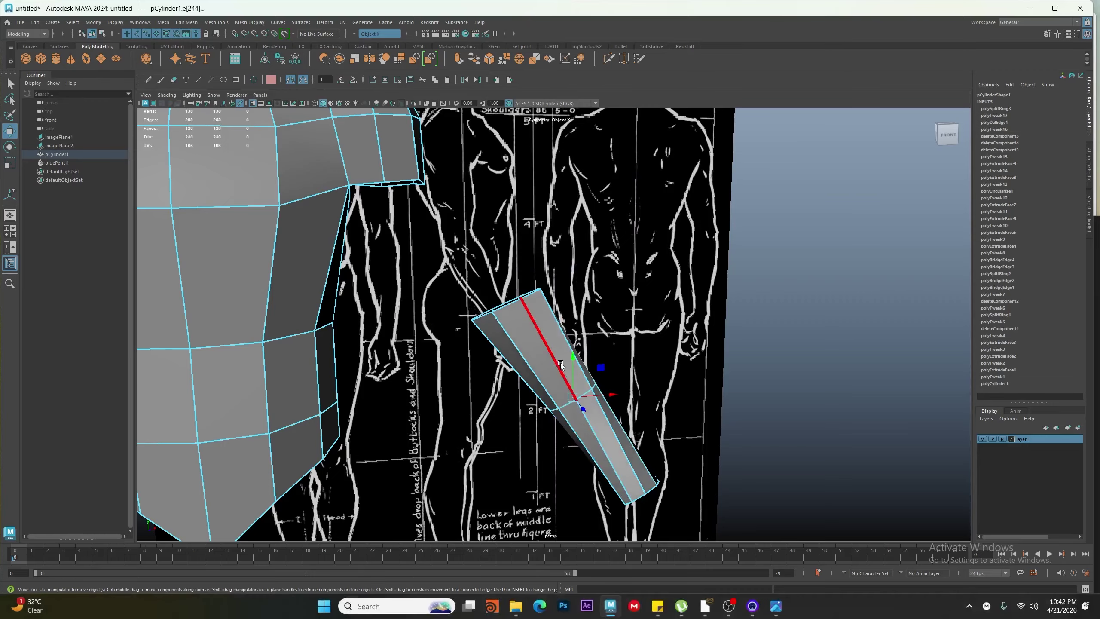
pyautogui.keyDown('ctrl'); pyautogui.keyDown('shift'); pyautogui.moveTo(586, 412); pyautogui.dragTo(481, 325); pyautogui.keyUp('shift'); pyautogui.keyUp('ctrl')
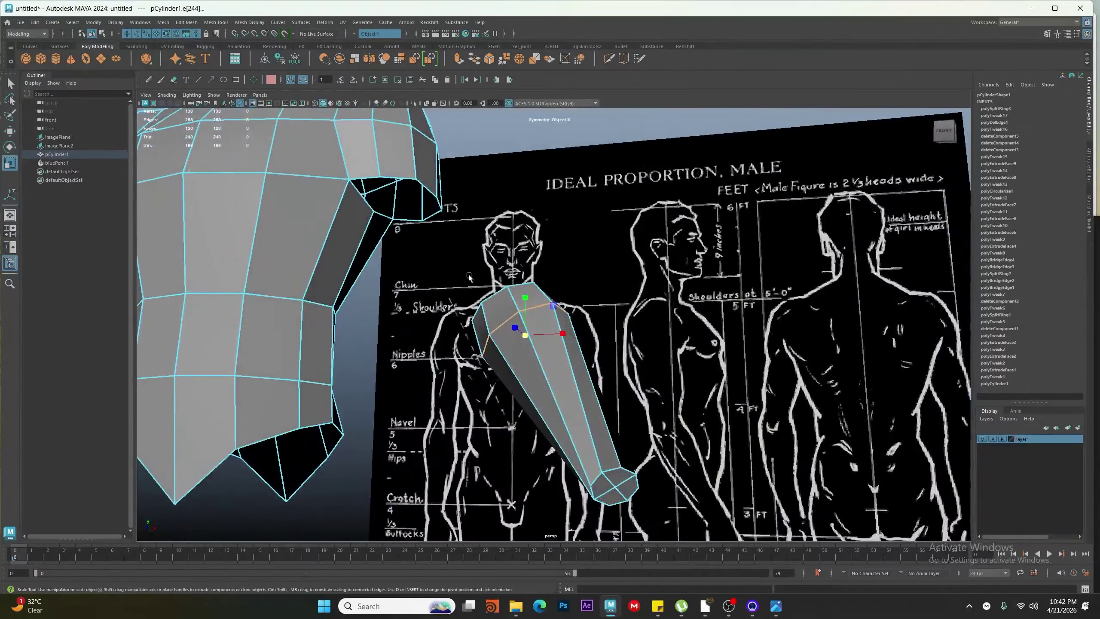
# Mirror the mesh across the world X axis to recreate the missing forearm on the other side
pyautogui.press('space')
pyautogui.click(430, 223)
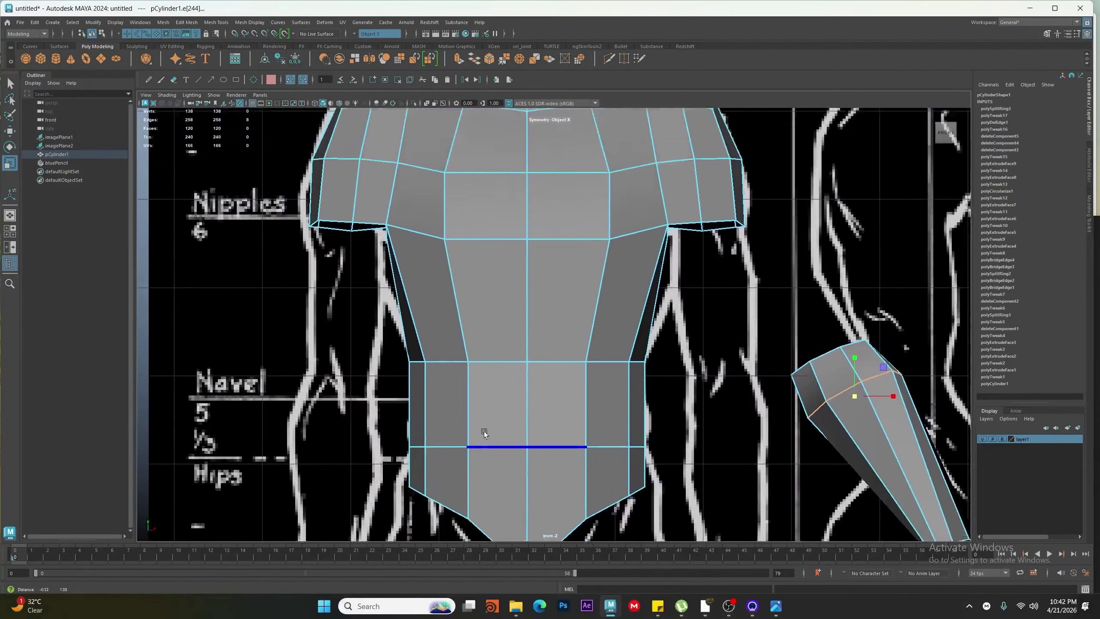
pyautogui.scroll(6, 419, 351)
pyautogui.scroll(-6, 598, 307)
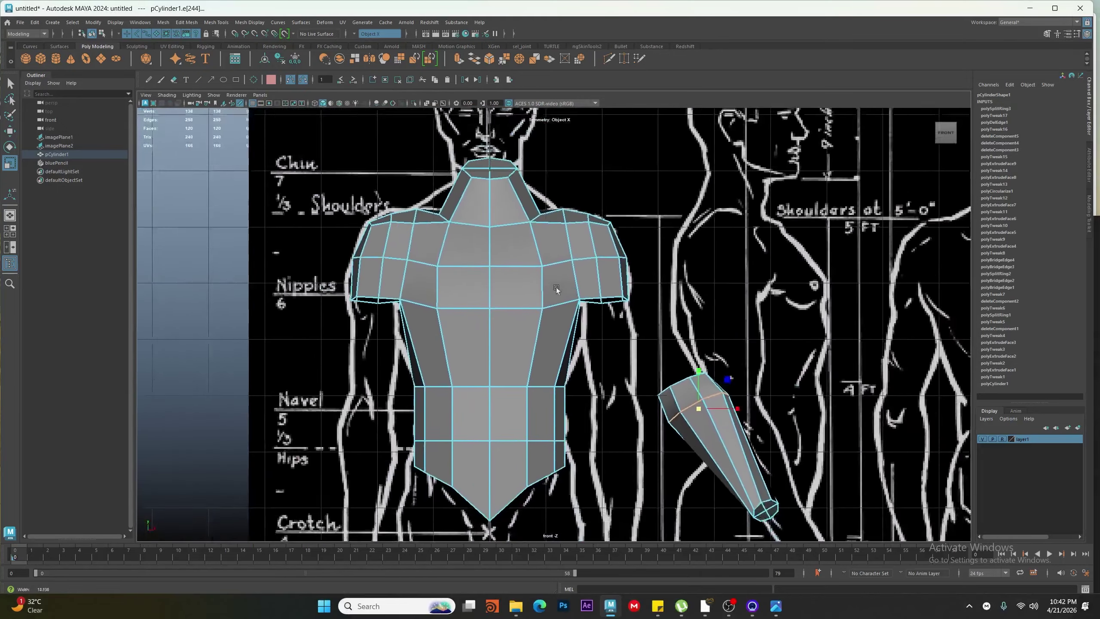
pyautogui.press('F8')
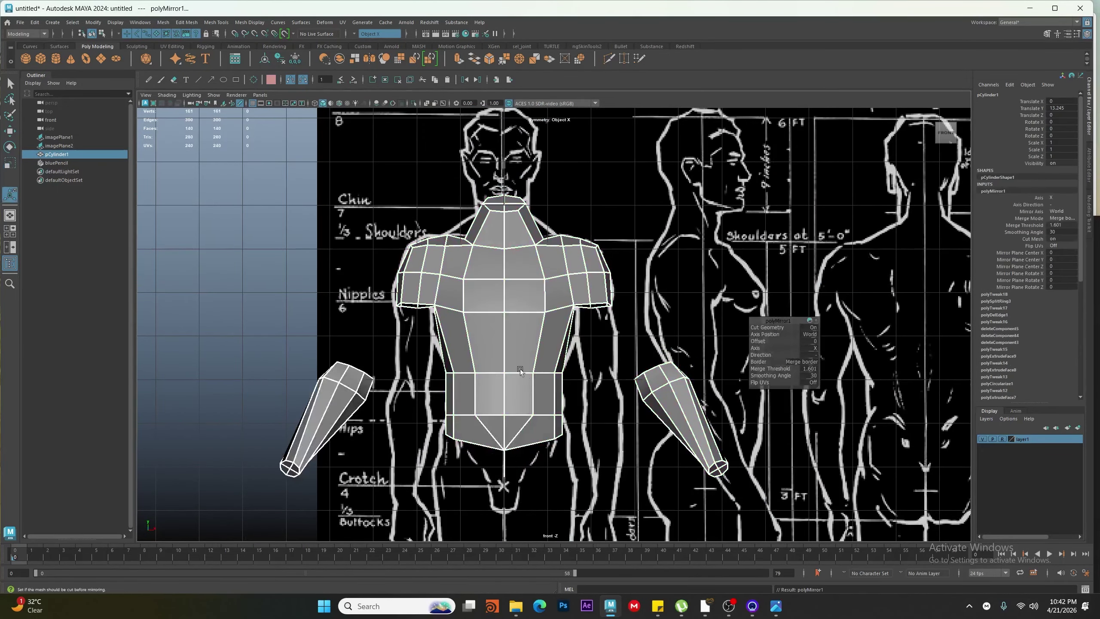
pyautogui.hotkey('alt', 'shift', 'd')
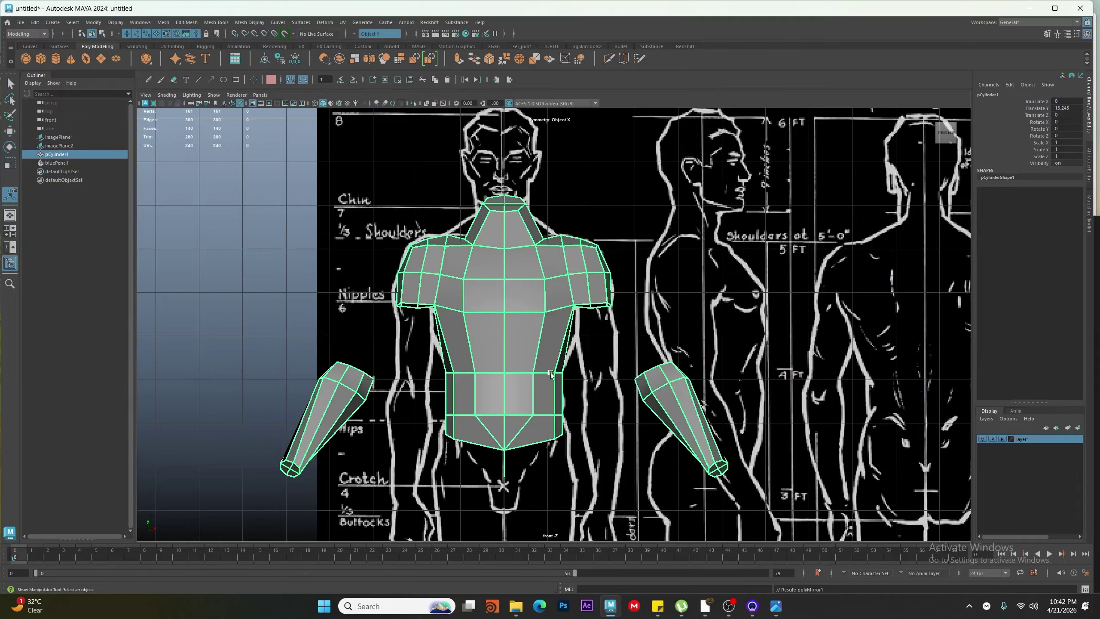
pyautogui.press('space')
pyautogui.moveTo(528, 442); pyautogui.dragTo(548, 279)
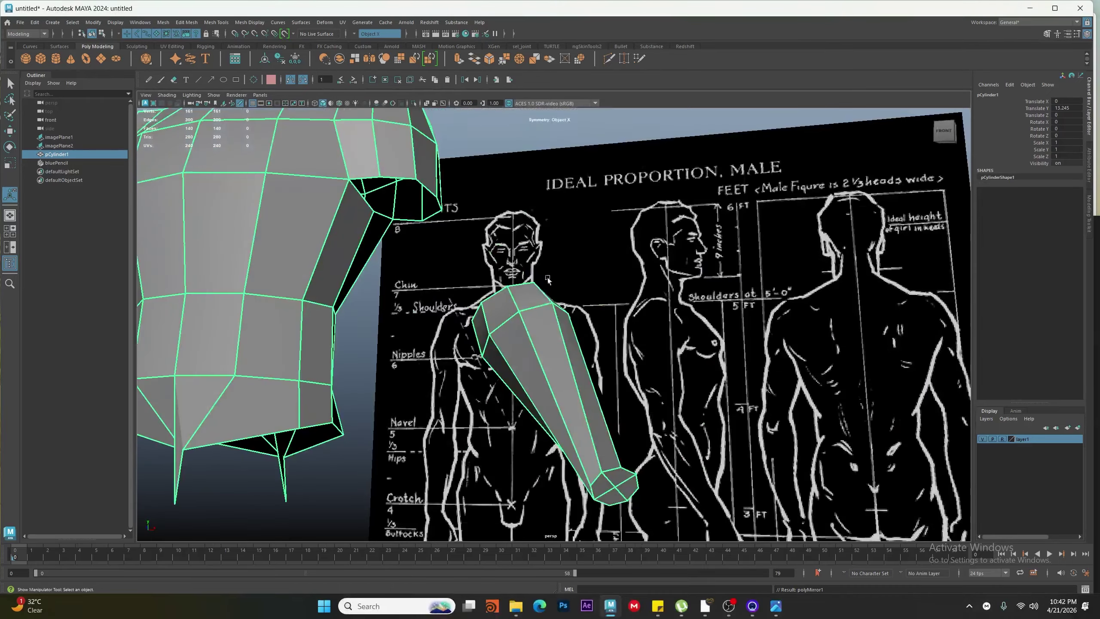
pyautogui.keyDown('alt'); pyautogui.moveTo(534, 416); pyautogui.dragTo(324, 401); pyautogui.keyUp('alt')
pyautogui.hotkey('ctrl', 'z')
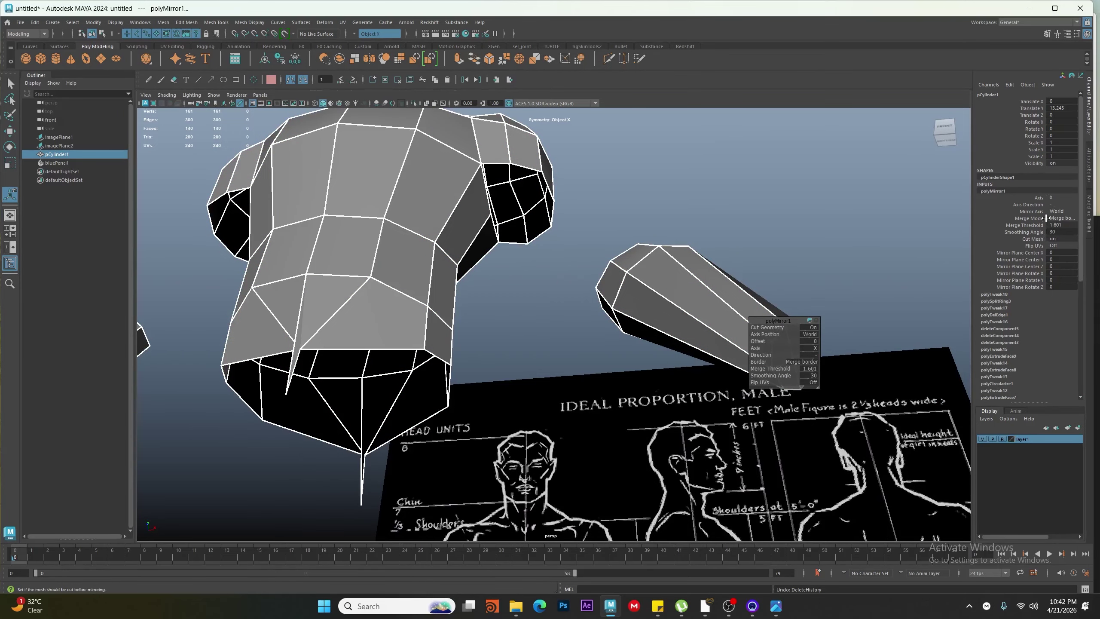
# Lower the mirror's merge threshold to separate the wrongly merged lower torso vertices, and delete the mesh's history
pyautogui.click(1034, 225)
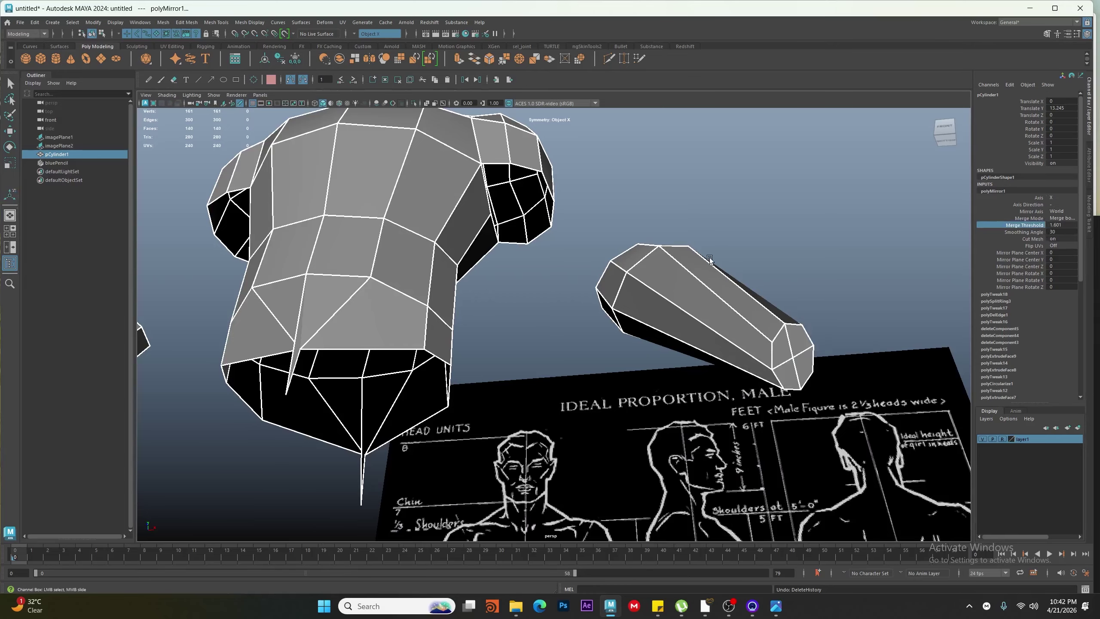
pyautogui.moveTo(709, 259); pyautogui.dragTo(700, 257, button='middle')
pyautogui.scroll(-3, 669, 325)
pyautogui.keyDown('alt'); pyautogui.moveTo(606, 320); pyautogui.dragTo(465, 397); pyautogui.keyUp('alt')
pyautogui.hotkey('alt', 'shift', 'd')
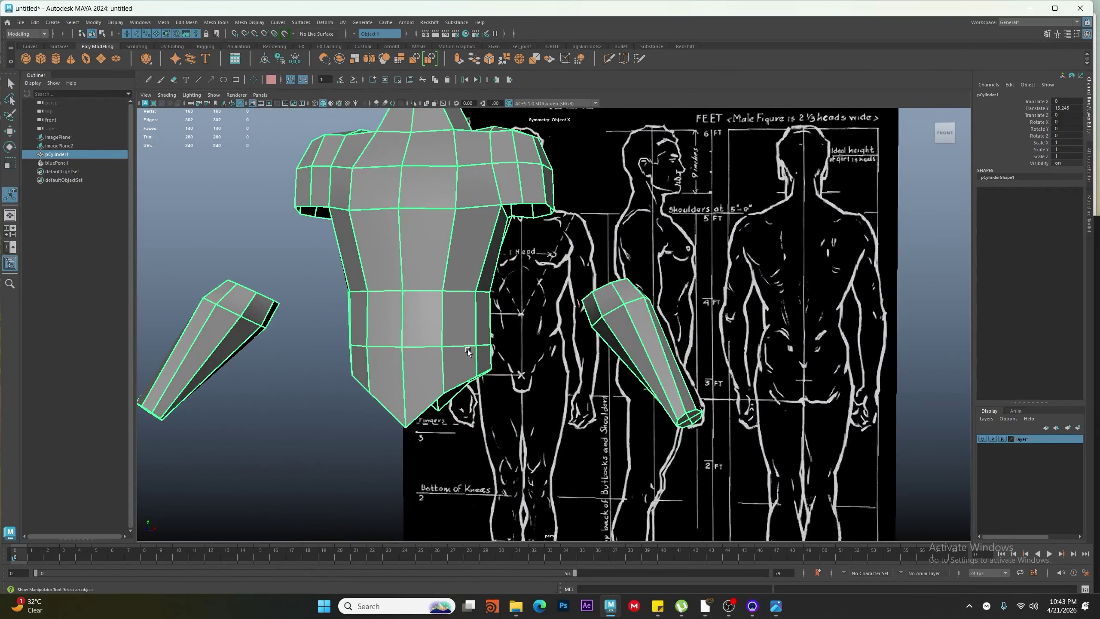
# In the front view, raise the outer vertices of the shoulder's open arm end so the opening slants upward away from the armpit
pyautogui.press('space')
pyautogui.moveTo(457, 309); pyautogui.dragTo(457, 407)
pyautogui.click(635, 298)
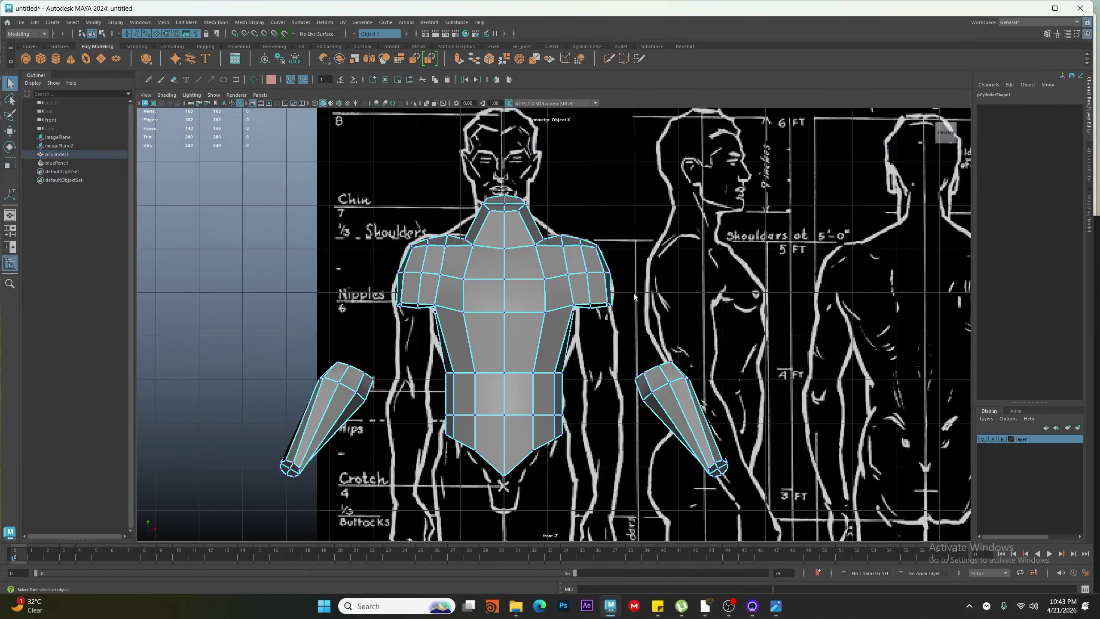
pyautogui.moveTo(570, 317); pyautogui.dragTo(568, 318)
pyautogui.keyDown('alt'); pyautogui.moveTo(570, 317); pyautogui.dragTo(677, 270, button='right'); pyautogui.keyUp('alt')
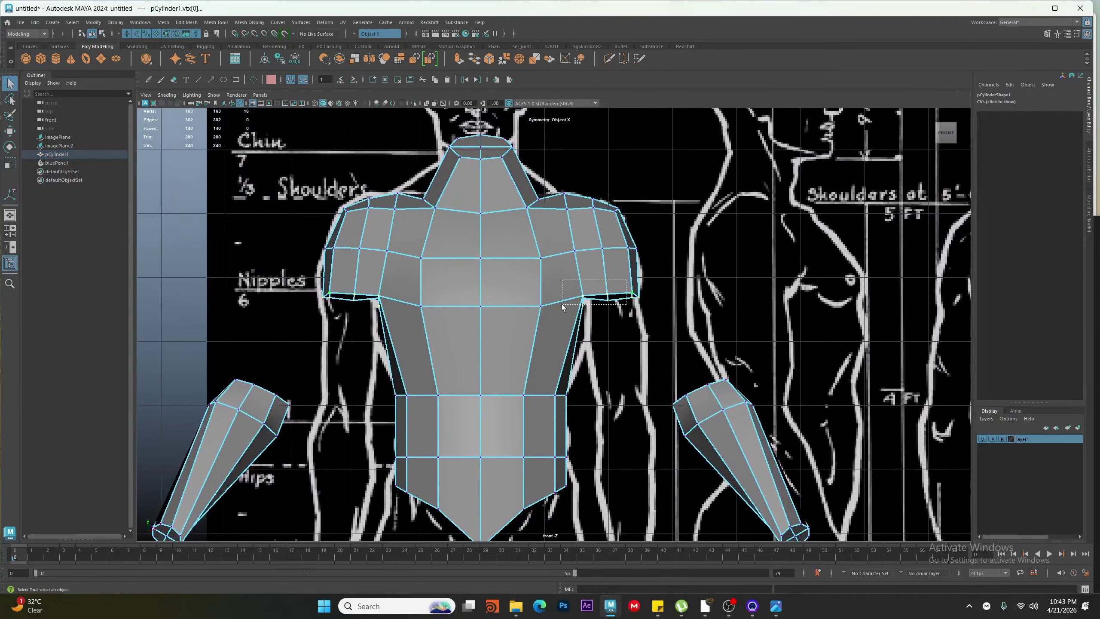
pyautogui.moveTo(562, 304); pyautogui.dragTo(562, 305)
pyautogui.keyDown('alt'); pyautogui.moveTo(653, 284); pyautogui.dragTo(589, 305, button='middle'); pyautogui.keyUp('alt')
pyautogui.keyDown('alt'); pyautogui.moveTo(589, 305); pyautogui.dragTo(639, 283, button='right'); pyautogui.keyUp('alt')
pyautogui.moveTo(627, 281); pyautogui.dragTo(585, 276)
pyautogui.press('w')
pyautogui.scroll(-5, 628, 361)
pyautogui.scroll(5, 653, 428)
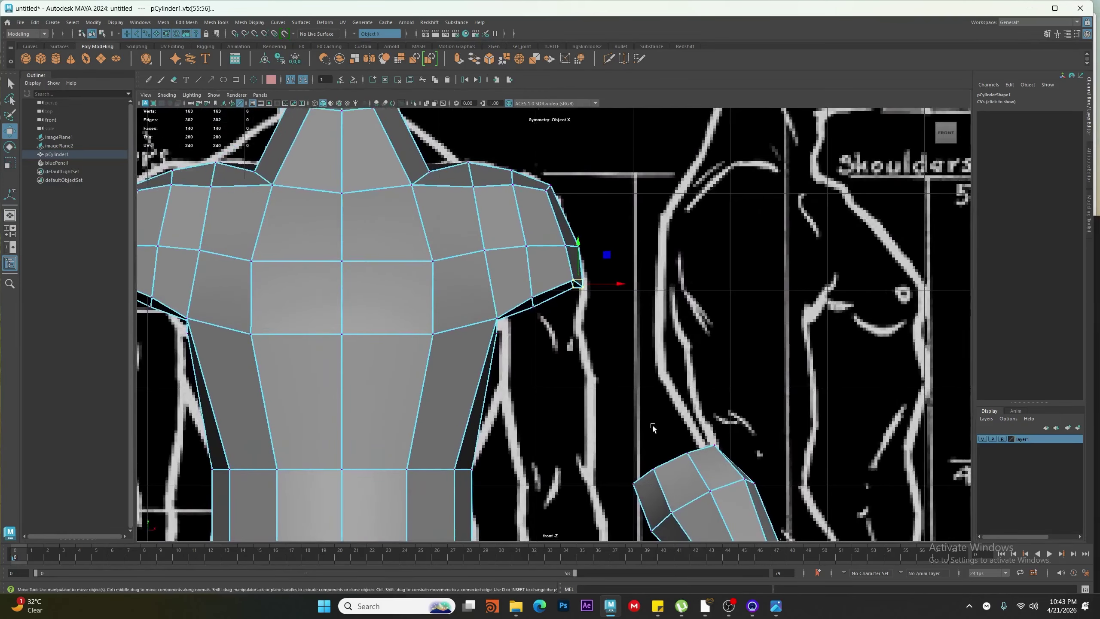
# In the front view, nudge the lower vertices of the shoulder's arm opening upward to refine the slanted rim above the armpit
pyautogui.scroll(-3, 626, 395)
pyautogui.scroll(4, 611, 460)
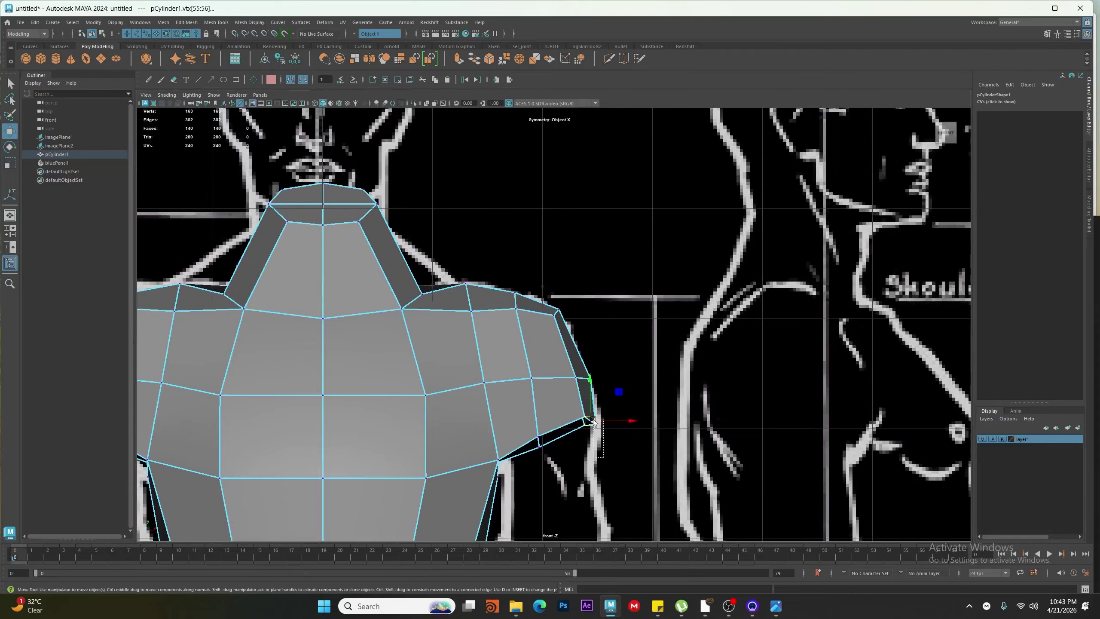
pyautogui.moveTo(594, 420); pyautogui.dragTo(592, 418)
pyautogui.moveTo(595, 425); pyautogui.dragTo(597, 416)
pyautogui.keyDown('alt'); pyautogui.moveTo(541, 373); pyautogui.dragTo(552, 415, button='middle'); pyautogui.keyUp('alt')
pyautogui.moveTo(541, 425); pyautogui.dragTo(535, 414)
pyautogui.moveTo(578, 429); pyautogui.dragTo(627, 488)
pyautogui.moveTo(602, 462); pyautogui.dragTo(605, 453)
pyautogui.moveTo(537, 468); pyautogui.dragTo(563, 500)
pyautogui.moveTo(550, 483); pyautogui.dragTo(551, 474)
# Move the outer shoulder vertices above the arm opening outward to follow the reference outline
pyautogui.scroll(-3, 579, 372)
pyautogui.keyDown('alt'); pyautogui.moveTo(578, 372); pyautogui.dragTo(560, 347, button='middle'); pyautogui.keyUp('alt')
pyautogui.moveTo(578, 342); pyautogui.dragTo(548, 368)
pyautogui.moveTo(561, 357); pyautogui.dragTo(567, 353)
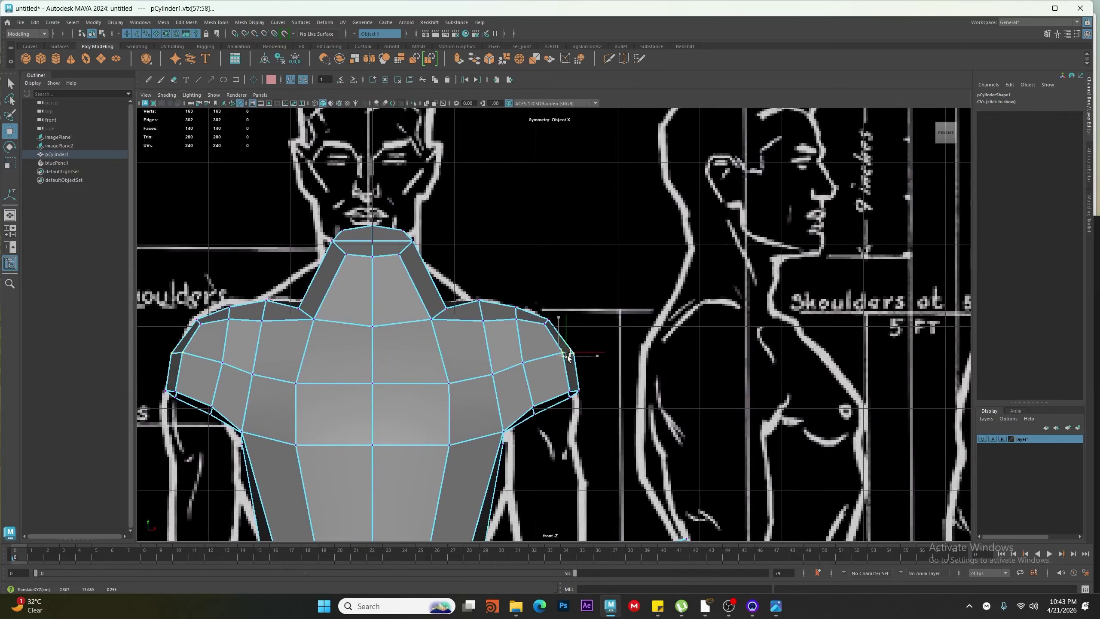
# Bridge the open shoulder edge loop to the open forearm edge loop to form the upper arms
pyautogui.keyDown('alt'); pyautogui.moveTo(568, 360); pyautogui.dragTo(560, 300, button='middle'); pyautogui.keyUp('alt')
pyautogui.moveTo(537, 342); pyautogui.dragTo(537, 312, button='right')
pyautogui.doubleClick(535, 345)
pyautogui.keyDown('shift'); pyautogui.doubleClick(637, 498); pyautogui.keyUp('shift')
pyautogui.scroll(-4, 629, 483)
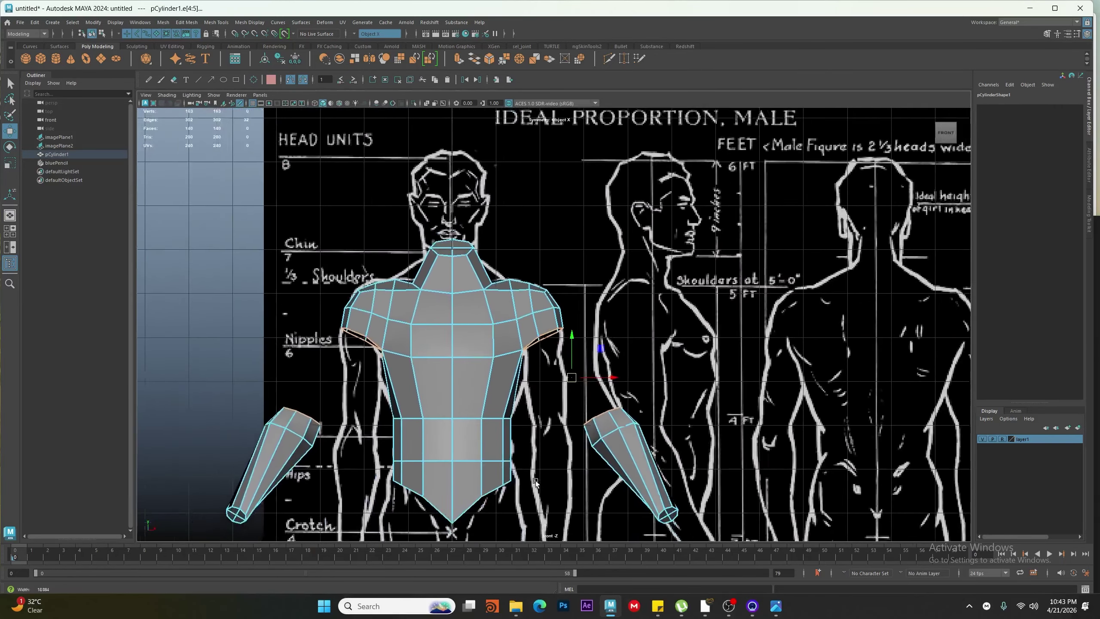
pyautogui.scroll(2, 591, 371)
pyautogui.keyDown('shift'); pyautogui.moveTo(591, 370); pyautogui.dragTo(589, 475, button='right'); pyautogui.keyUp('shift')
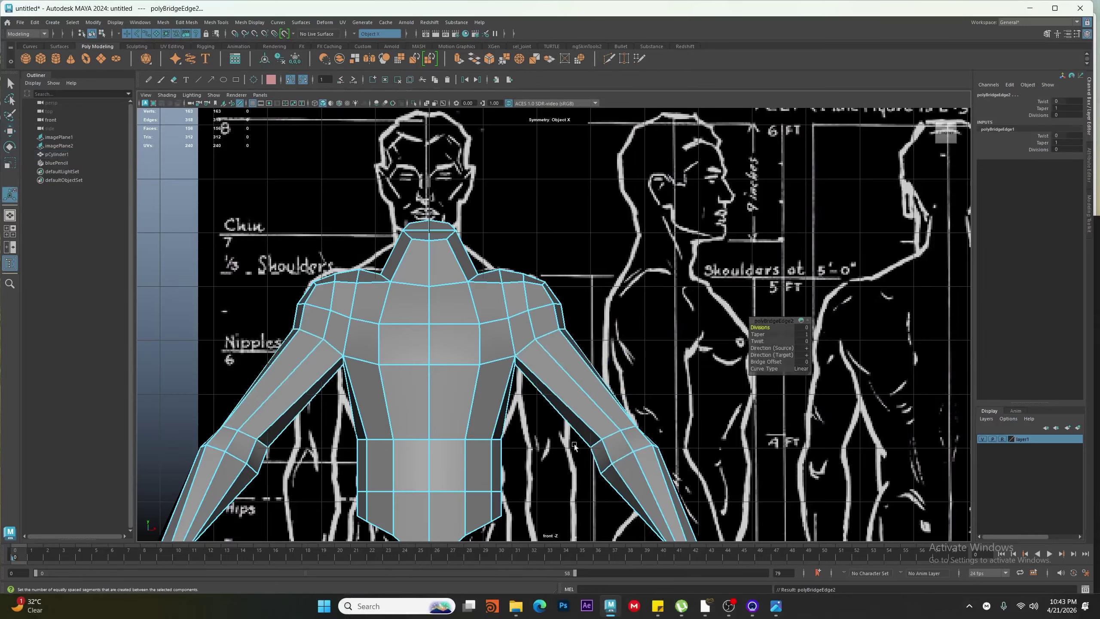
# Select the vertices from the elbow down to the wrist and rotate the forearm slightly outward
pyautogui.scroll(-3, 574, 444)
pyautogui.scroll(4, 621, 423)
pyautogui.moveTo(571, 369); pyautogui.dragTo(541, 369, button='right')
pyautogui.moveTo(546, 341); pyautogui.dragTo(864, 607)
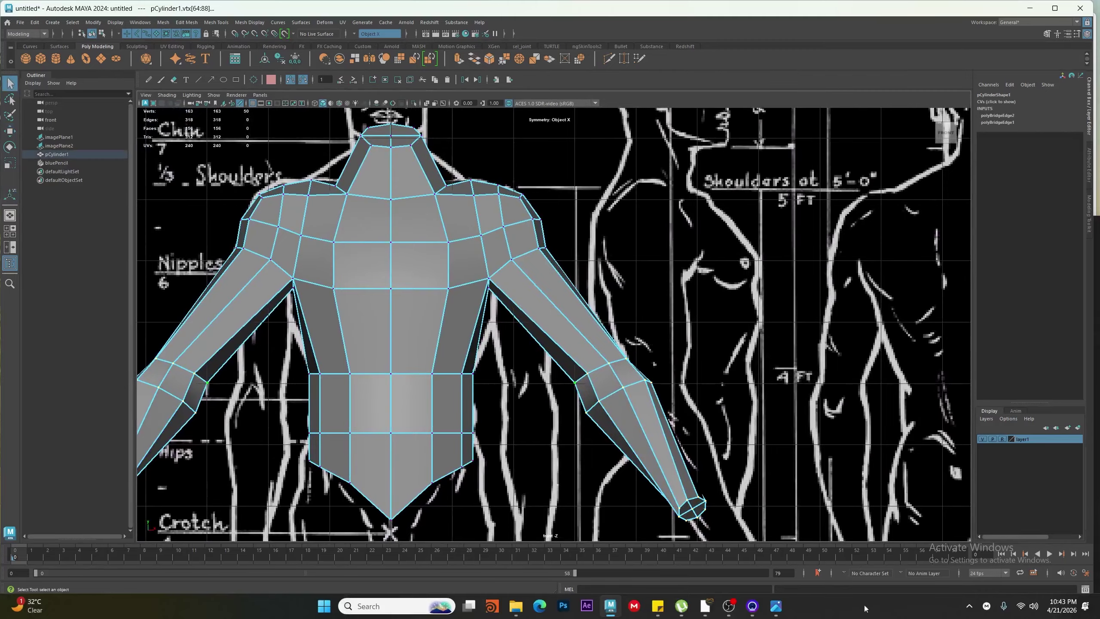
pyautogui.press('e')
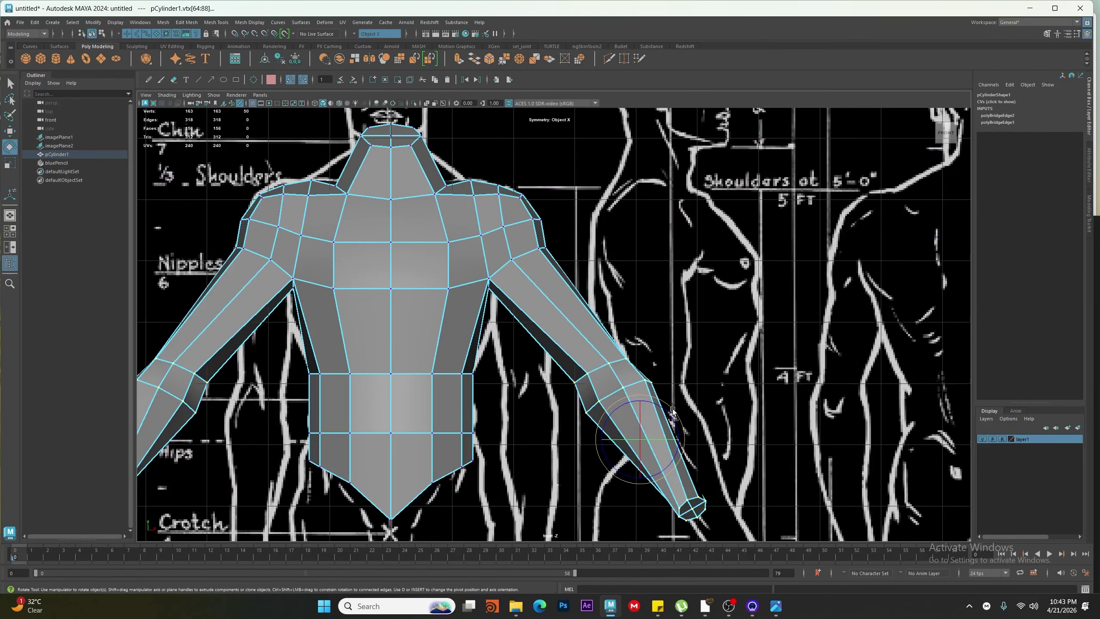
pyautogui.moveTo(673, 410); pyautogui.dragTo(666, 406)
pyautogui.keyDown('alt'); pyautogui.moveTo(622, 462); pyautogui.dragTo(621, 413, button='middle'); pyautogui.keyUp('alt')
pyautogui.scroll(1, 666, 404)
pyautogui.press('space')
pyautogui.moveTo(642, 369); pyautogui.dragTo(461, 406)
pyautogui.press('w')
pyautogui.keyDown('alt'); pyautogui.moveTo(462, 406); pyautogui.dragTo(620, 356); pyautogui.keyUp('alt')
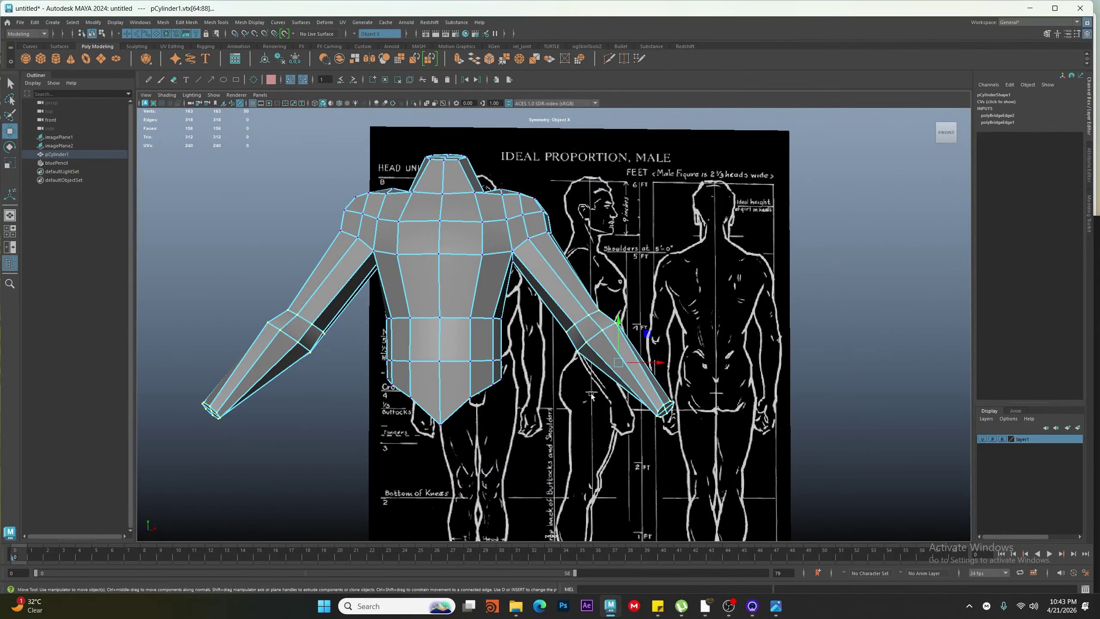
# Select the open border loop at the bottom of the torso and examine the hip opening from the front and below
pyautogui.scroll(-2, 533, 373)
pyautogui.keyDown('alt'); pyautogui.moveTo(452, 421); pyautogui.dragTo(474, 382, button='middle'); pyautogui.keyUp('alt')
pyautogui.scroll(2, 474, 382)
pyautogui.click(478, 394)
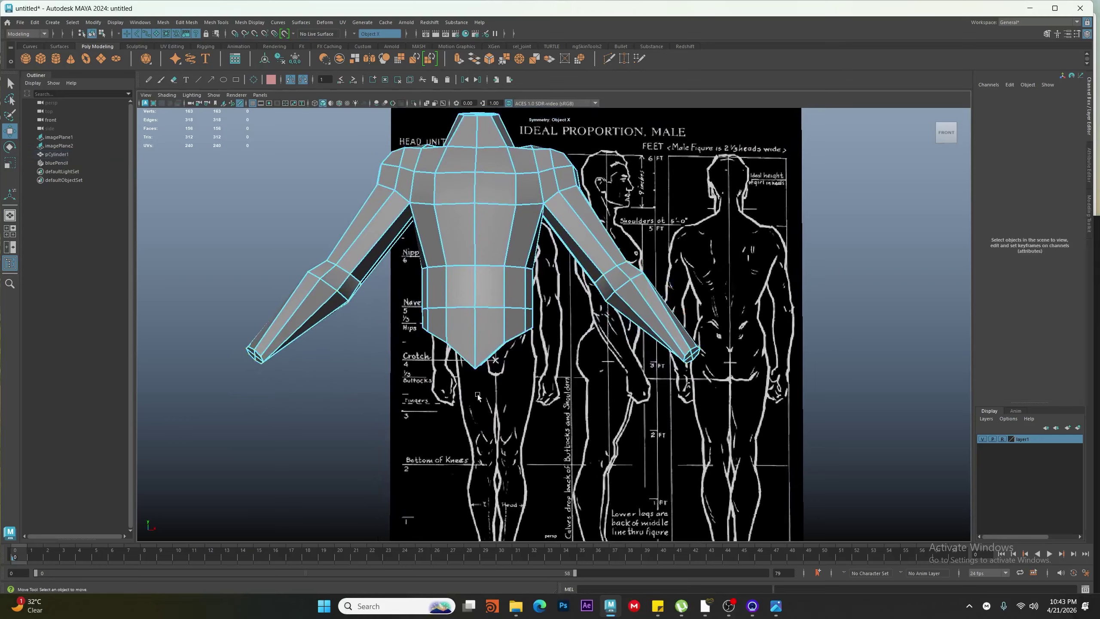
pyautogui.keyDown('alt'); pyautogui.moveTo(484, 429); pyautogui.dragTo(547, 385, button='middle'); pyautogui.keyUp('alt')
pyautogui.scroll(2, 548, 384)
pyautogui.scroll(1, 550, 349)
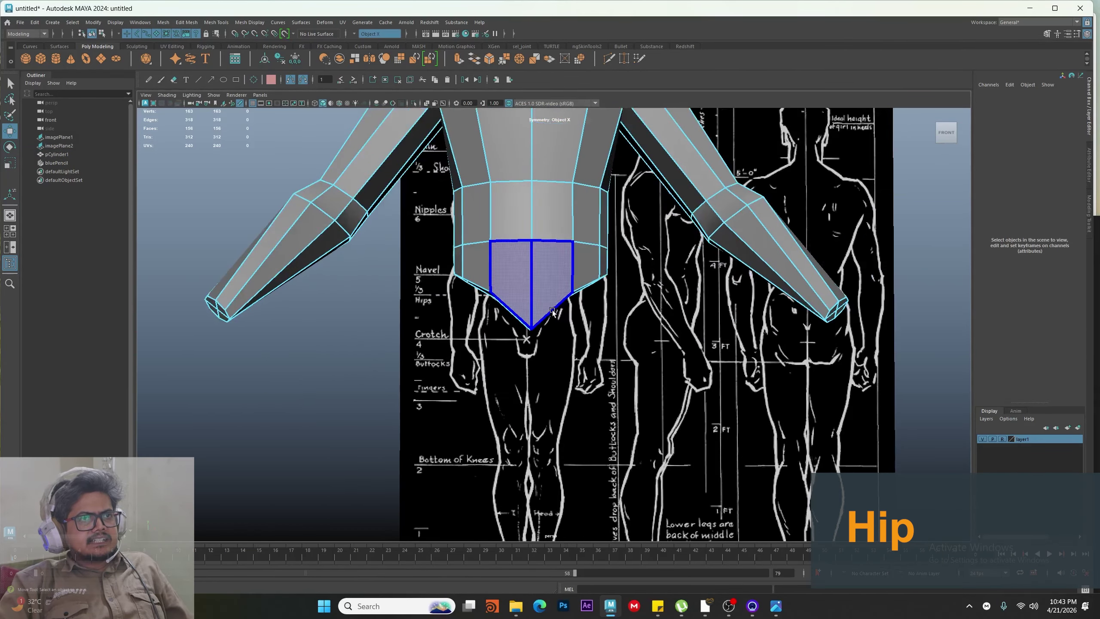
pyautogui.keyDown('alt'); pyautogui.moveTo(551, 309); pyautogui.dragTo(546, 272); pyautogui.keyUp('alt')
pyautogui.click(546, 270)
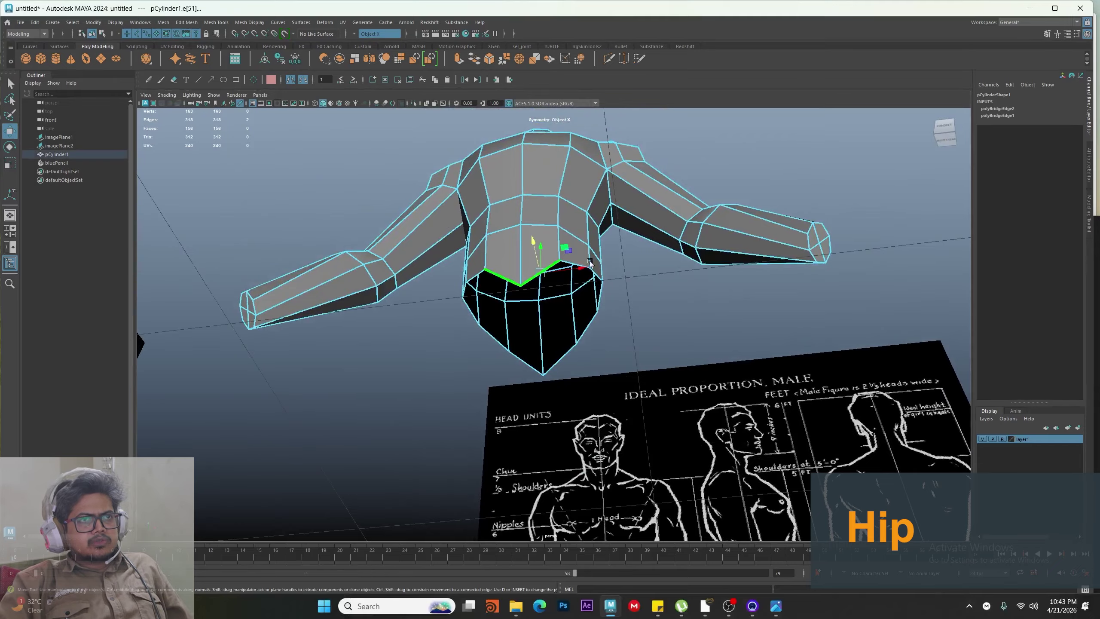
pyautogui.doubleClick(558, 360)
pyautogui.keyDown('alt'); pyautogui.moveTo(558, 359); pyautogui.dragTo(541, 336); pyautogui.keyUp('alt')
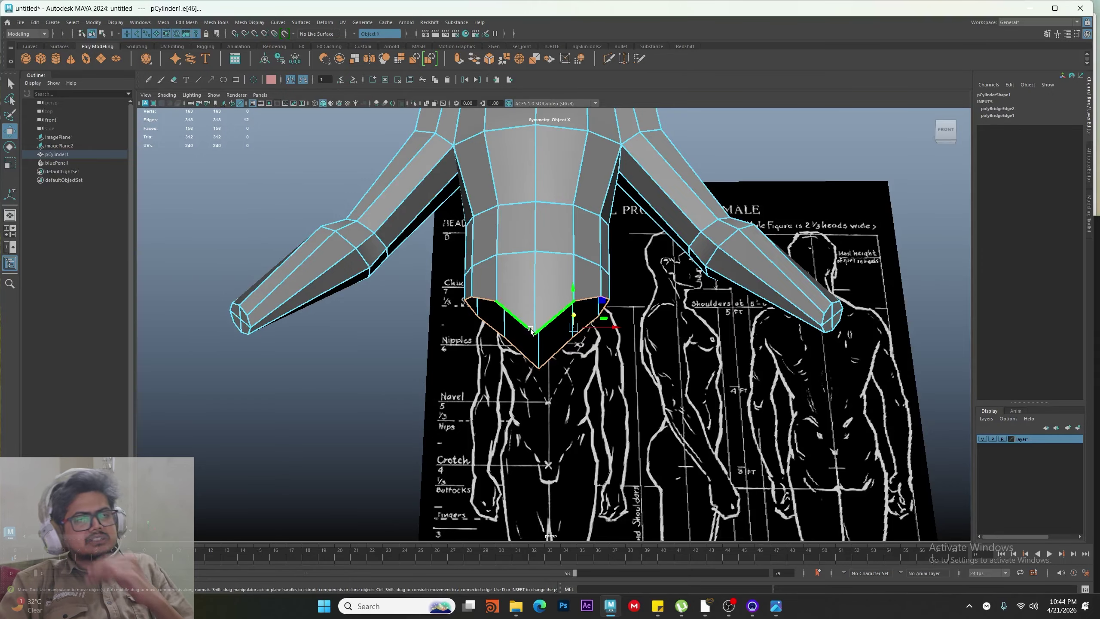
pyautogui.keyDown('alt'); pyautogui.moveTo(546, 321); pyautogui.dragTo(550, 326, button='right'); pyautogui.keyUp('alt')
pyautogui.keyDown('alt'); pyautogui.moveTo(550, 326); pyautogui.dragTo(546, 373, button='middle'); pyautogui.keyUp('alt')
pyautogui.keyDown('alt'); pyautogui.moveTo(545, 372); pyautogui.dragTo(498, 352, button='right'); pyautogui.keyUp('alt')
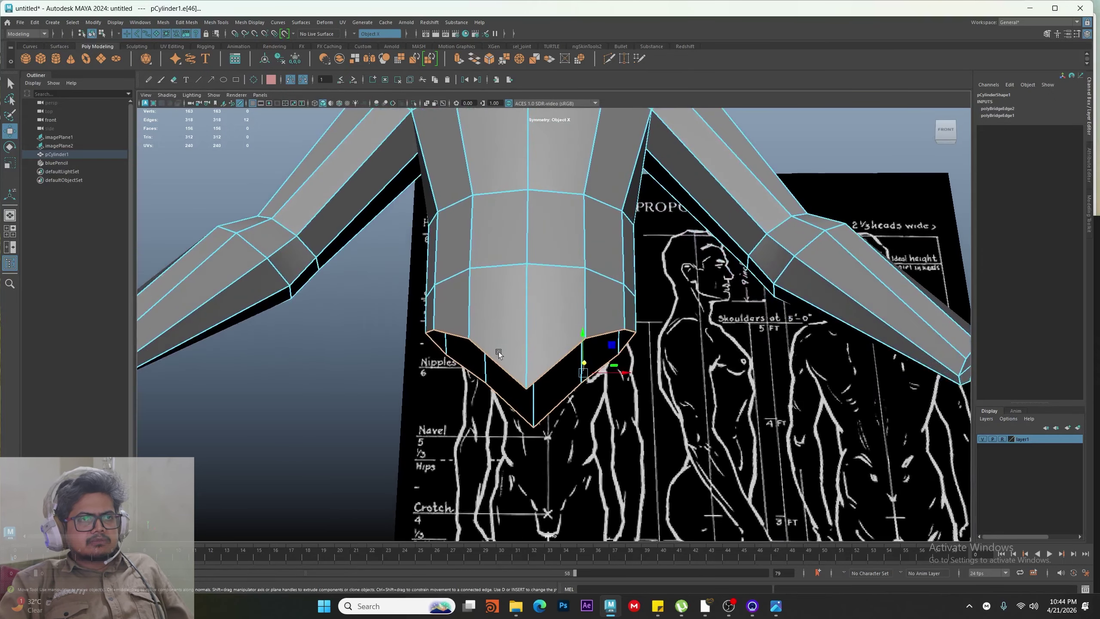
pyautogui.keyDown('alt'); pyautogui.moveTo(498, 351); pyautogui.dragTo(531, 412); pyautogui.keyUp('alt')
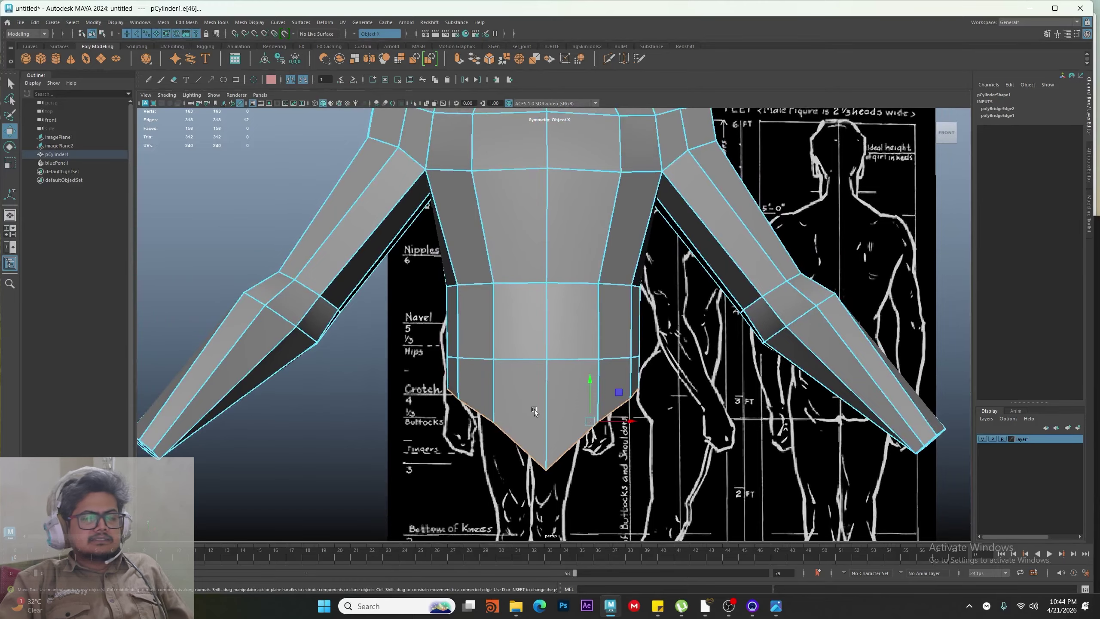
# Insert vertical edge loops close to the torso's centre line on both sides, undoing the first placement and placing them again
pyautogui.scroll(-3, 570, 387)
pyautogui.keyDown('alt'); pyautogui.moveTo(567, 383); pyautogui.dragTo(563, 333); pyautogui.keyUp('alt')
pyautogui.scroll(-3, 563, 405)
pyautogui.click(589, 280)
pyautogui.keyDown('shift'); pyautogui.moveTo(588, 280); pyautogui.dragTo(582, 340, button='right'); pyautogui.keyUp('shift')
pyautogui.keyDown('alt'); pyautogui.moveTo(576, 374); pyautogui.dragTo(568, 265, button='middle'); pyautogui.keyUp('alt')
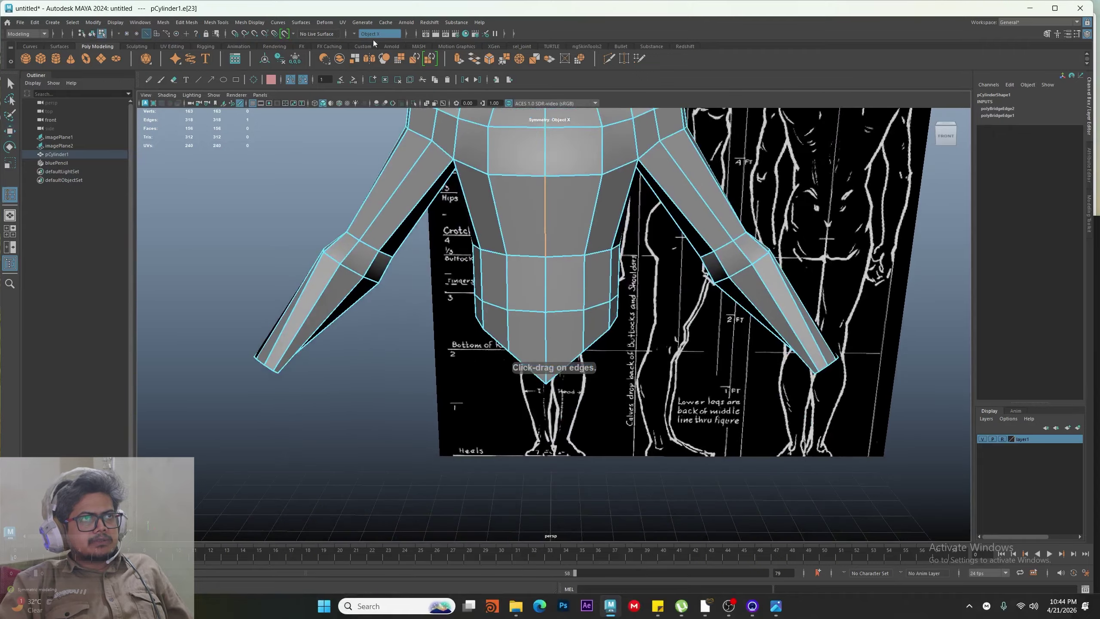
pyautogui.scroll(5, 555, 296)
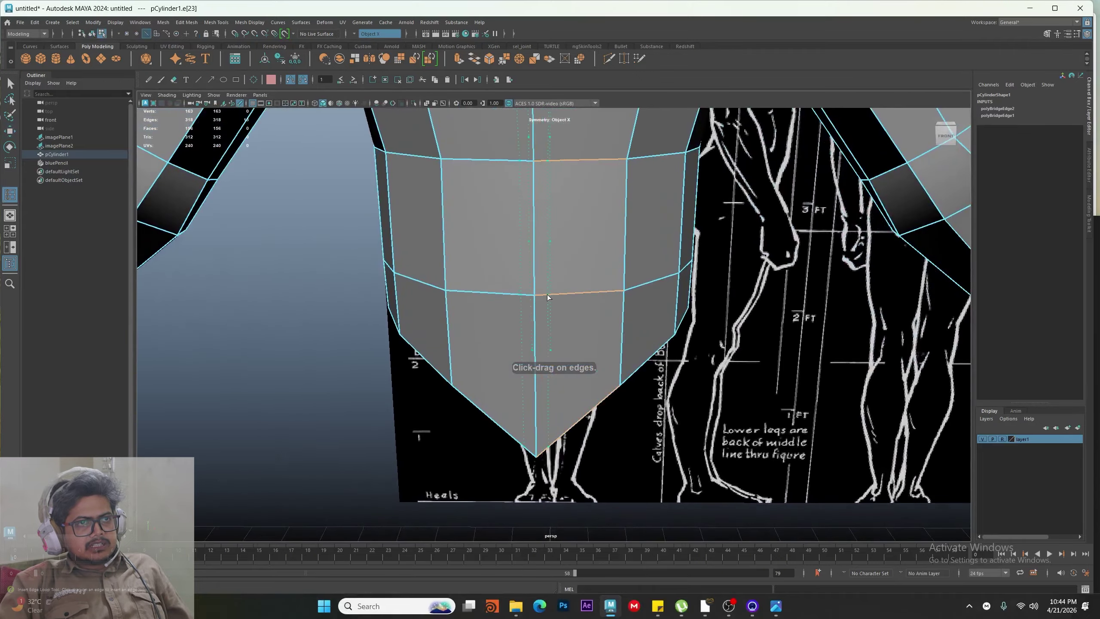
pyautogui.moveTo(547, 294); pyautogui.dragTo(543, 295)
pyautogui.keyDown('alt'); pyautogui.moveTo(539, 409); pyautogui.dragTo(528, 374); pyautogui.keyUp('alt')
pyautogui.hotkey('ctrl', 'z')
pyautogui.hotkey('ctrl', 'z')
pyautogui.hotkey('ctrl', 'z')
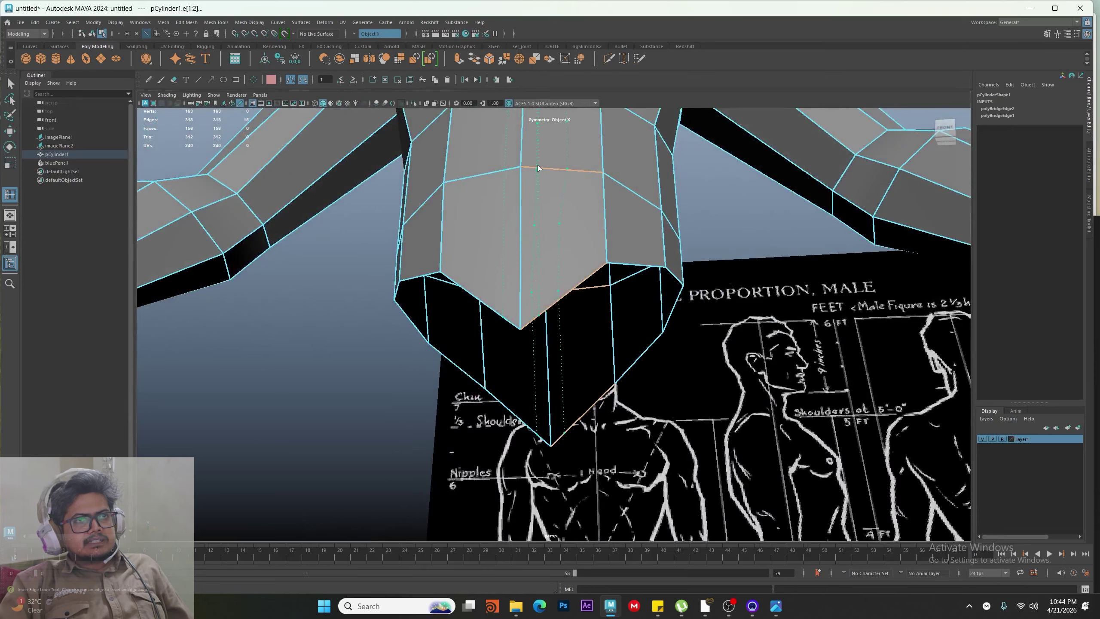
pyautogui.click(537, 168)
pyautogui.keyDown('alt'); pyautogui.moveTo(538, 168); pyautogui.dragTo(524, 264); pyautogui.keyUp('alt')
# Bridge the front and back centre edges of the hip opening to create a narrow strip at the crotch
pyautogui.press('w')
pyautogui.click(538, 307)
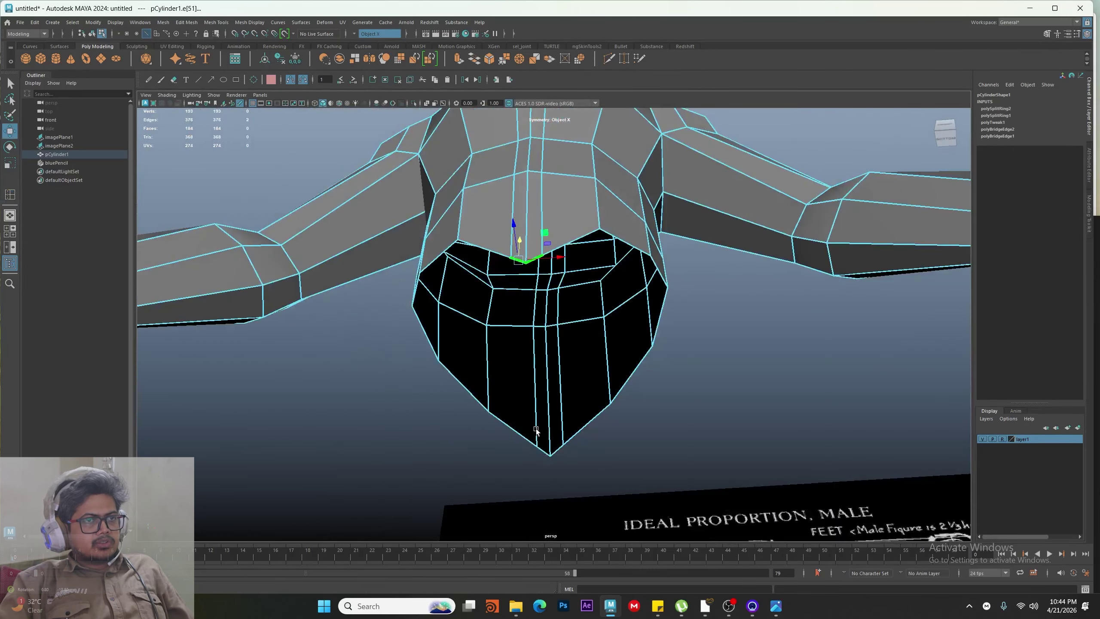
pyautogui.keyDown('shift'); pyautogui.click(553, 455); pyautogui.keyUp('shift')
pyautogui.keyDown('shift'); pyautogui.moveTo(591, 293); pyautogui.dragTo(595, 468, button='right'); pyautogui.keyUp('shift')
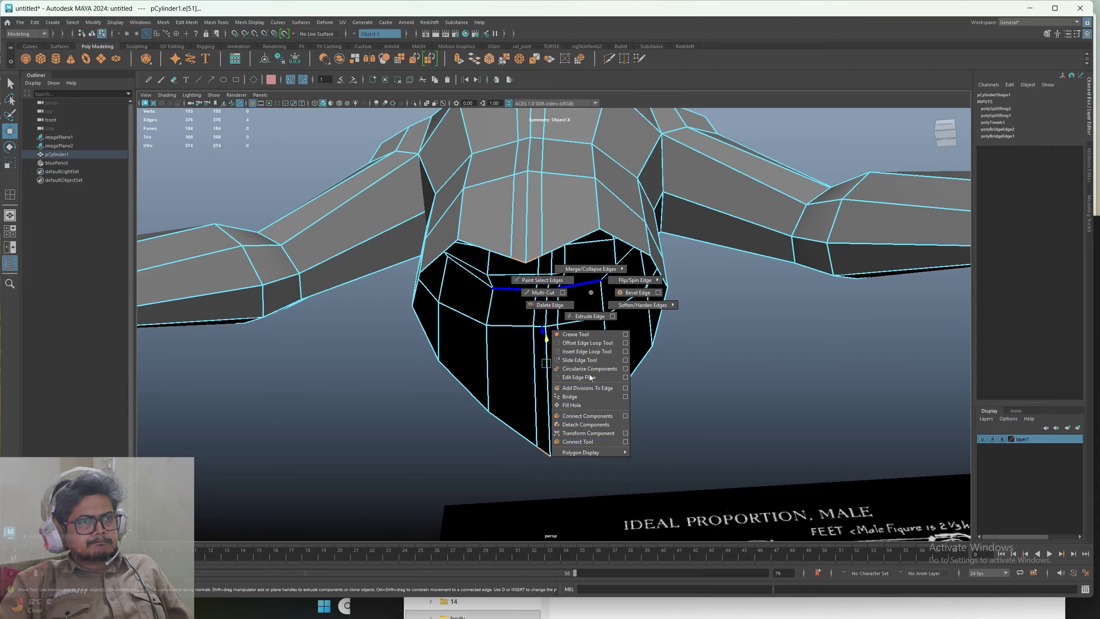
pyautogui.keyDown('shift'); pyautogui.moveTo(590, 375); pyautogui.dragTo(605, 396, button='right'); pyautogui.keyUp('shift')
pyautogui.keyDown('alt'); pyautogui.moveTo(650, 359); pyautogui.dragTo(683, 256); pyautogui.keyUp('alt')
# Split the crotch strip crosswise with an edge loop at its middle and lower that loop against the side reference
pyautogui.click(536, 377)
pyautogui.keyDown('ctrl'); pyautogui.moveTo(683, 257); pyautogui.dragTo(683, 410, button='right'); pyautogui.keyUp('ctrl')
pyautogui.keyDown('alt'); pyautogui.moveTo(683, 409); pyautogui.dragTo(474, 325); pyautogui.keyUp('alt')
pyautogui.press('w')
pyautogui.press('space')
pyautogui.press('space')
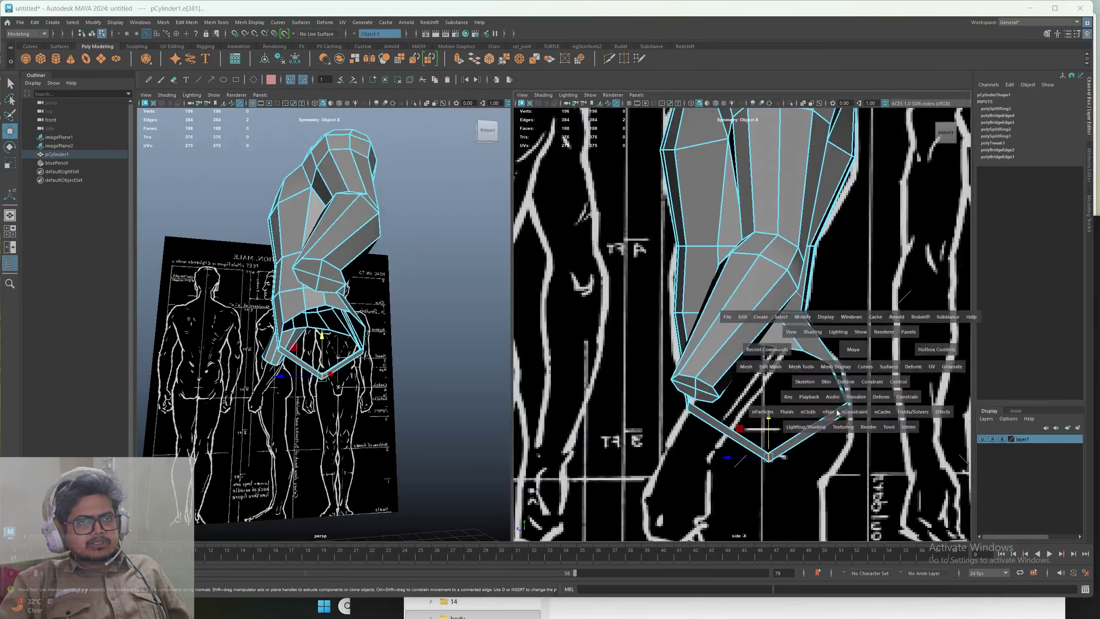
pyautogui.keyDown('alt'); pyautogui.moveTo(659, 356); pyautogui.dragTo(649, 343, button='middle'); pyautogui.keyUp('alt')
pyautogui.scroll(-6, 648, 340)
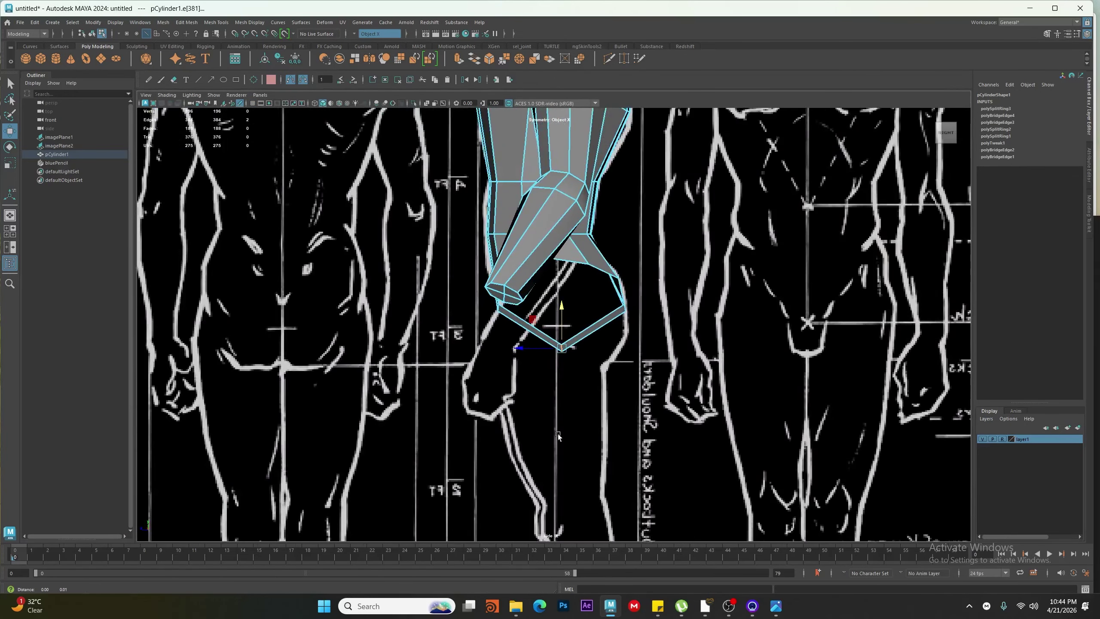
pyautogui.keyDown('alt'); pyautogui.moveTo(568, 342); pyautogui.dragTo(569, 370, button='middle'); pyautogui.keyUp('alt')
# In the side view, sketch a circle over the hip with the Blue Pencil as a guide for the leg opening
pyautogui.moveTo(570, 369); pyautogui.dragTo(610, 357, button='right')
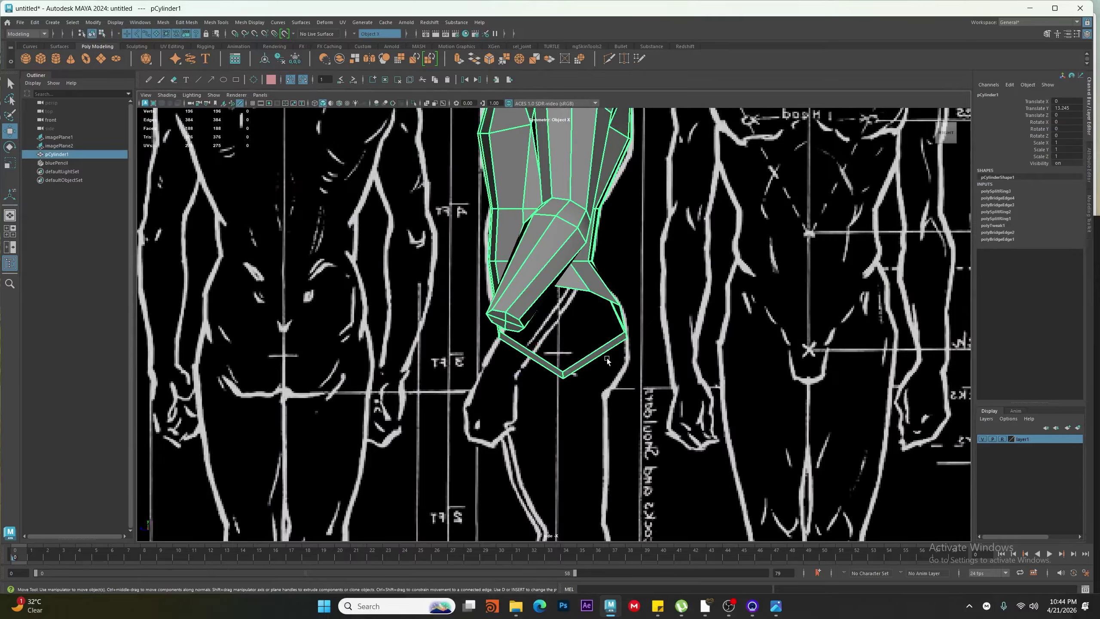
pyautogui.click(161, 80)
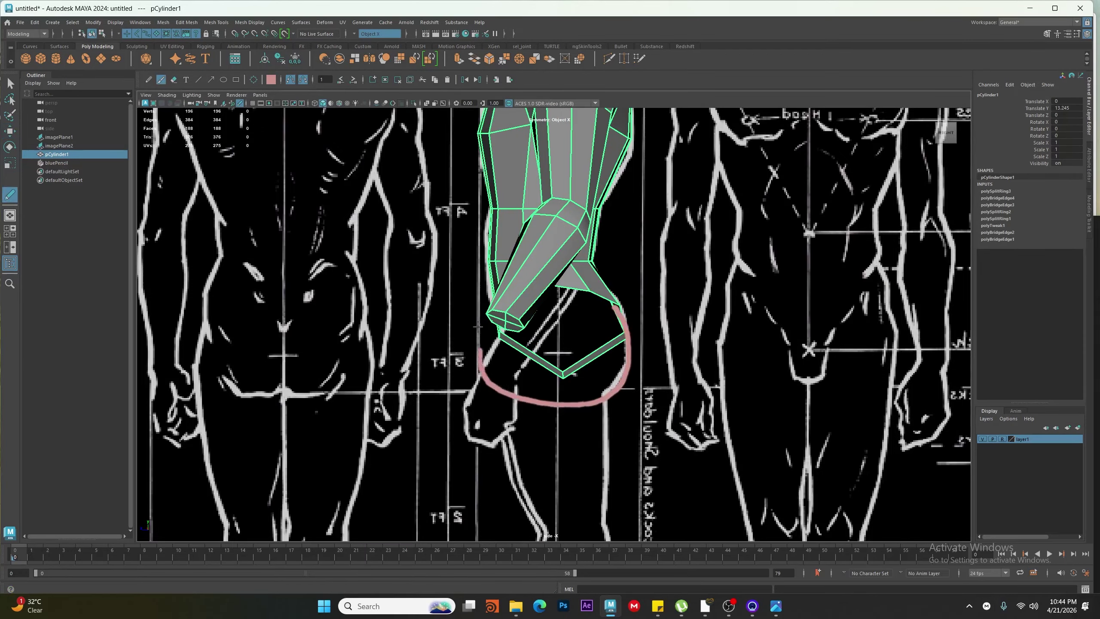
pyautogui.hotkey('ctrl', 'z')
pyautogui.moveTo(563, 282); pyautogui.dragTo(524, 369)
pyautogui.hotkey('ctrl', 'z')
pyautogui.moveTo(578, 282); pyautogui.dragTo(521, 367)
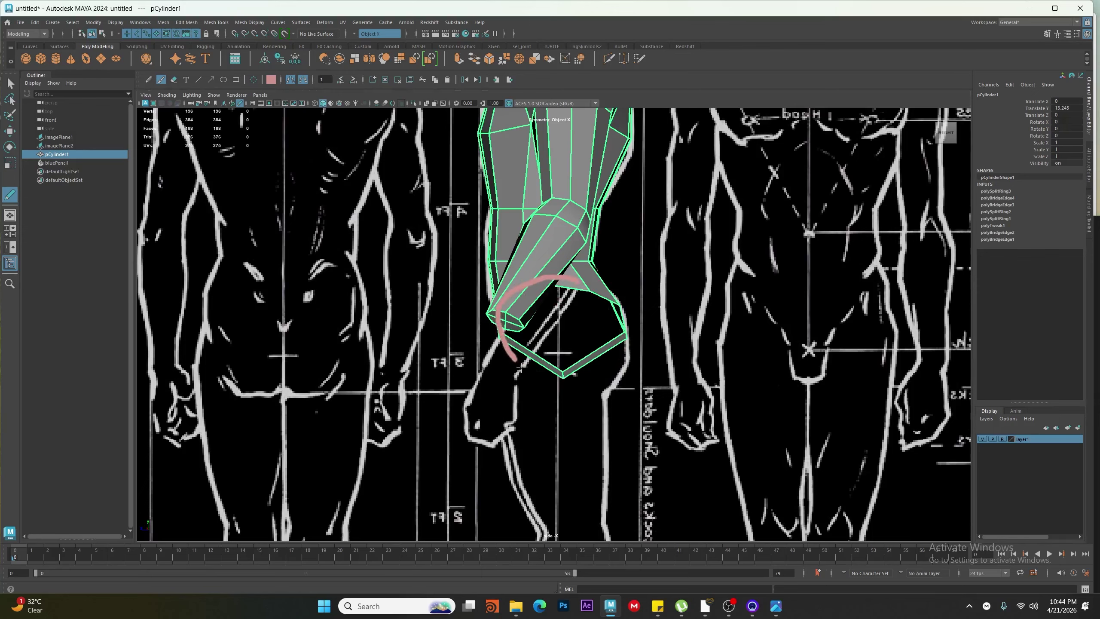
pyautogui.press('w')
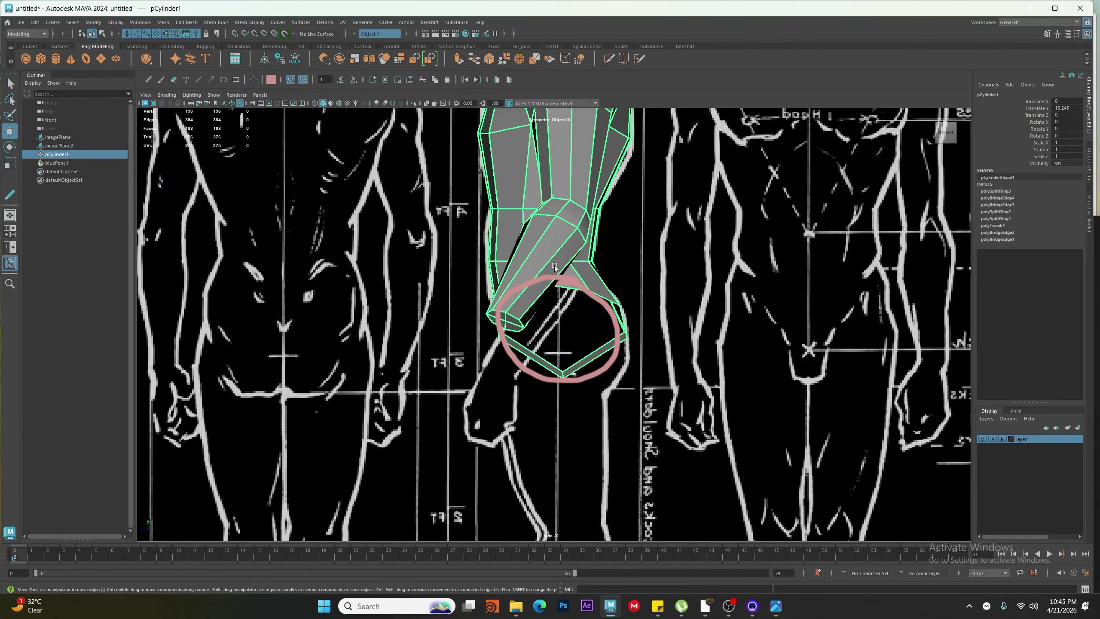
# Select the border edge loop of the leg opening and compare its shape with the sketched circle
pyautogui.press('space')
pyautogui.keyDown('alt'); pyautogui.moveTo(320, 357); pyautogui.dragTo(289, 374); pyautogui.keyUp('alt')
pyautogui.moveTo(289, 375); pyautogui.dragTo(289, 347, button='right')
pyautogui.doubleClick(292, 374)
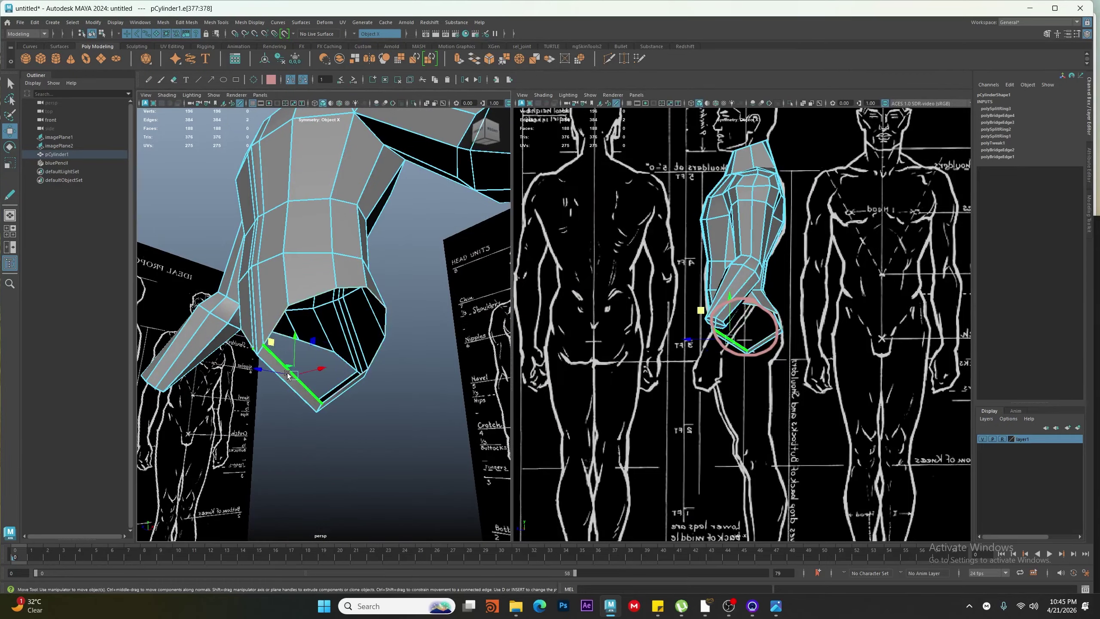
pyautogui.keyDown('alt'); pyautogui.moveTo(299, 403); pyautogui.dragTo(238, 149); pyautogui.keyUp('alt')
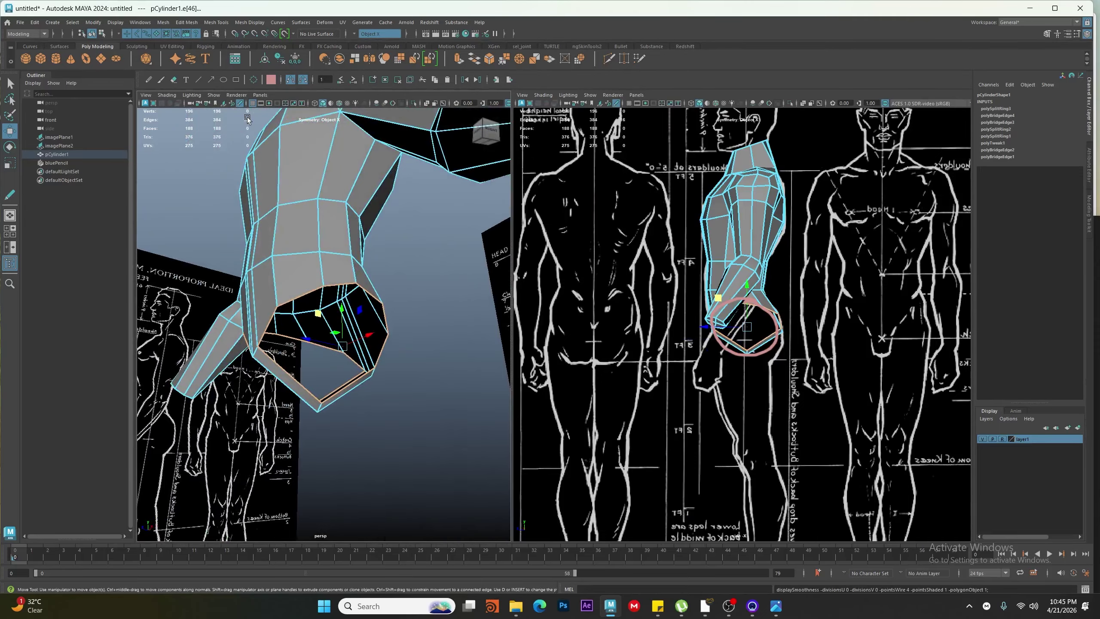
pyautogui.moveTo(637, 378)
pyautogui.keyDown('alt'); pyautogui.mouseDown(button='right')
pyautogui.moveTo(677, 375)
pyautogui.moveTo(642, 356)
pyautogui.mouseUp(button='right'); pyautogui.keyUp('alt')
pyautogui.scroll(3, 642, 358)
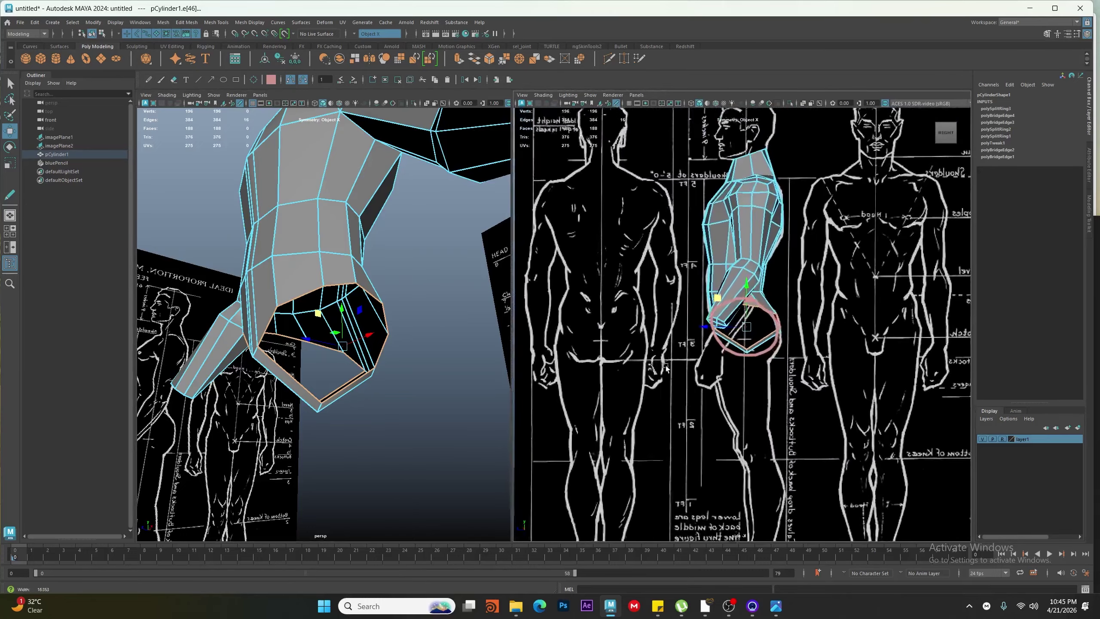
# Select the lowest vertices of the crotch strip and adjust their width with the Scale tool
pyautogui.keyDown('alt'); pyautogui.moveTo(271, 318); pyautogui.dragTo(343, 390); pyautogui.keyUp('alt')
pyautogui.keyDown('alt'); pyautogui.moveTo(362, 342); pyautogui.dragTo(398, 298); pyautogui.keyUp('alt')
pyautogui.keyDown('alt'); pyautogui.moveTo(398, 299); pyautogui.dragTo(362, 373, button='right'); pyautogui.keyUp('alt')
pyautogui.moveTo(341, 376); pyautogui.dragTo(371, 429)
pyautogui.press('r')
pyautogui.keyDown('alt'); pyautogui.moveTo(353, 365); pyautogui.dragTo(375, 411); pyautogui.keyUp('alt')
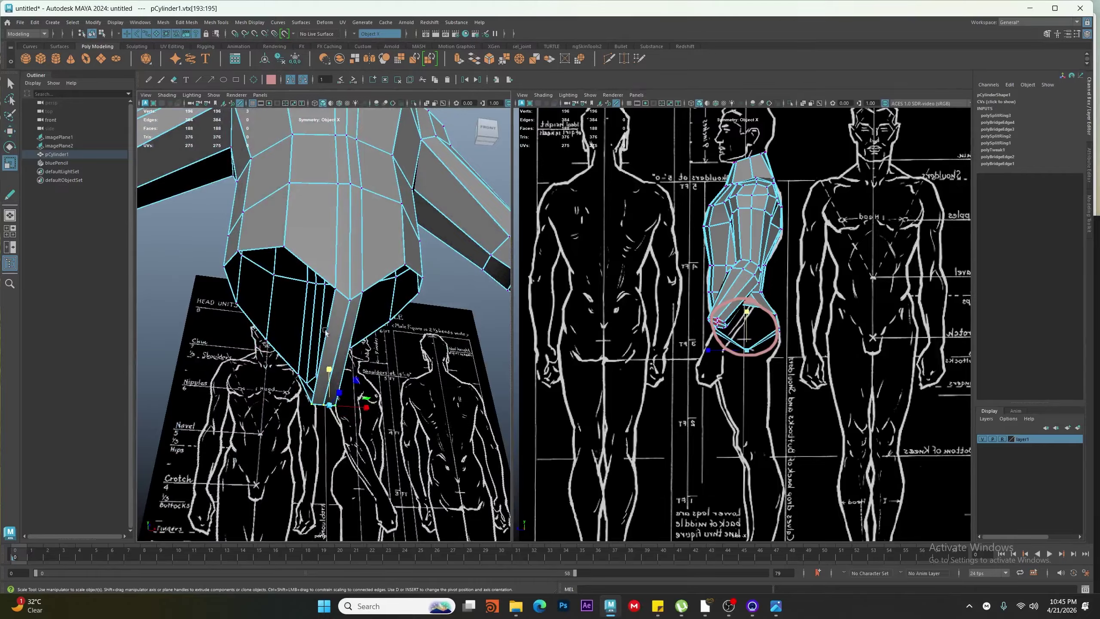
pyautogui.press('w')
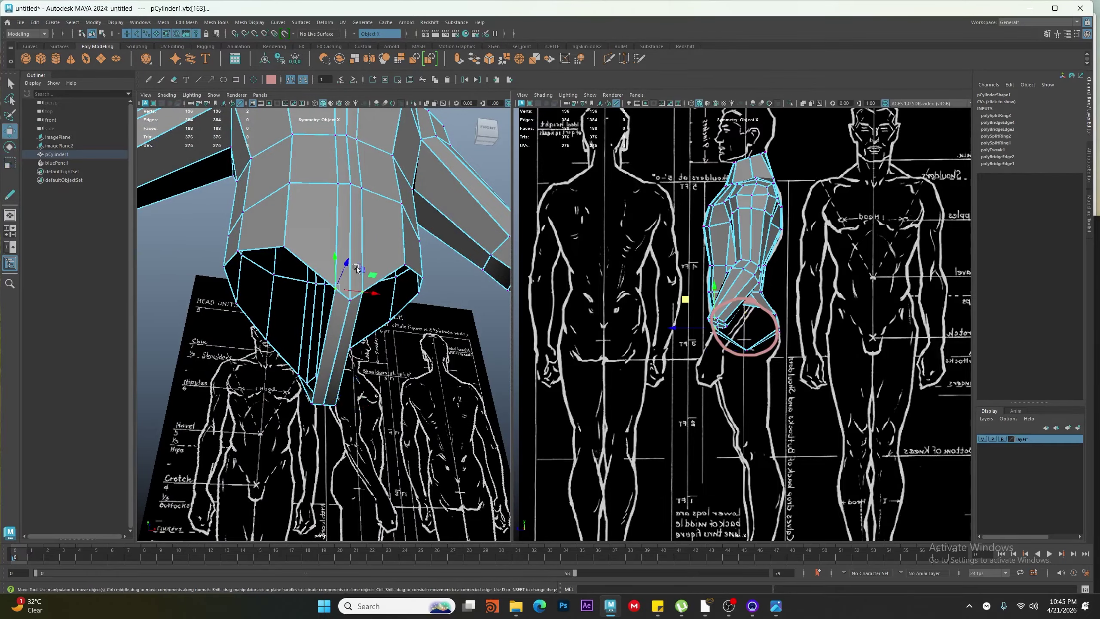
# In the side view, move the crotch strip's front and back corner vertices inward and down to round the leg opening
pyautogui.moveTo(338, 258); pyautogui.dragTo(434, 315)
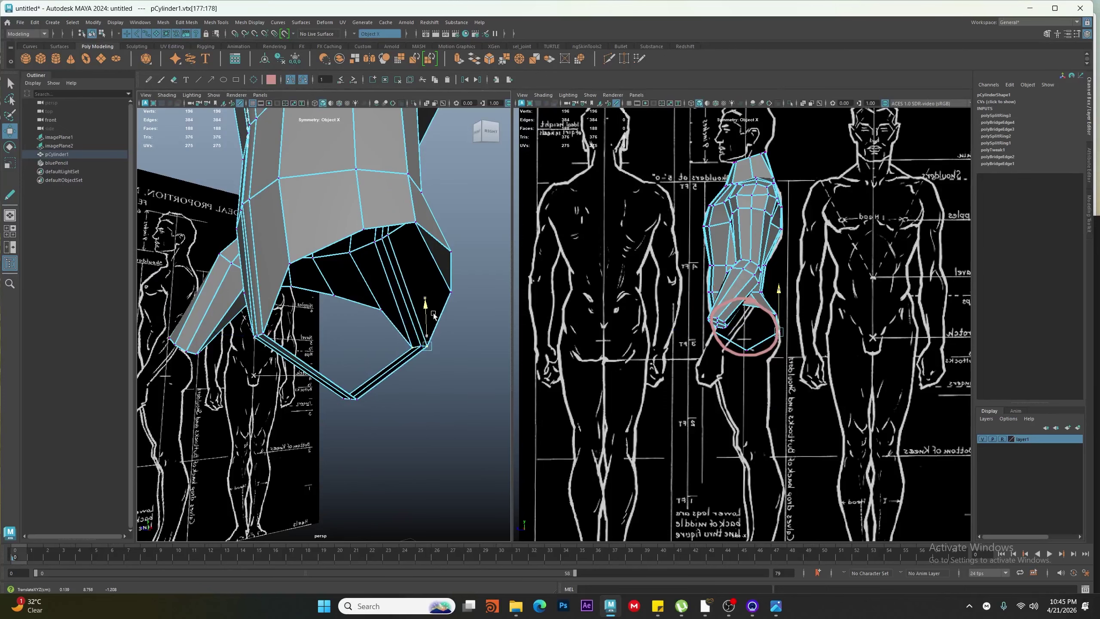
pyautogui.scroll(6, 802, 368)
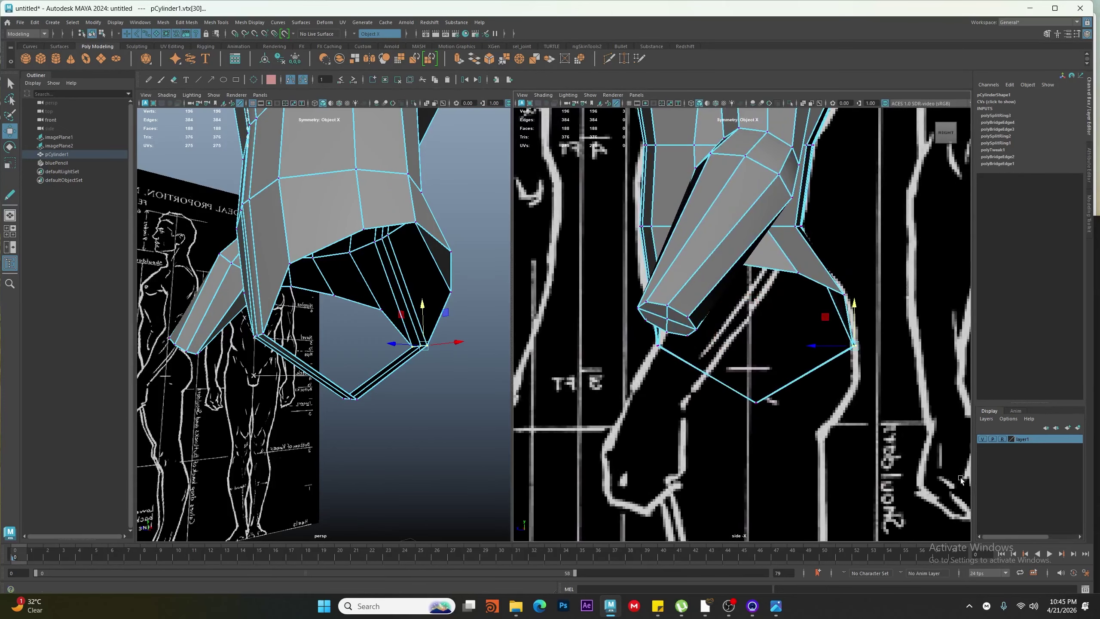
pyautogui.moveTo(854, 345)
pyautogui.mouseDown()
pyautogui.moveTo(821, 383)
pyautogui.moveTo(812, 377)
pyautogui.mouseUp()
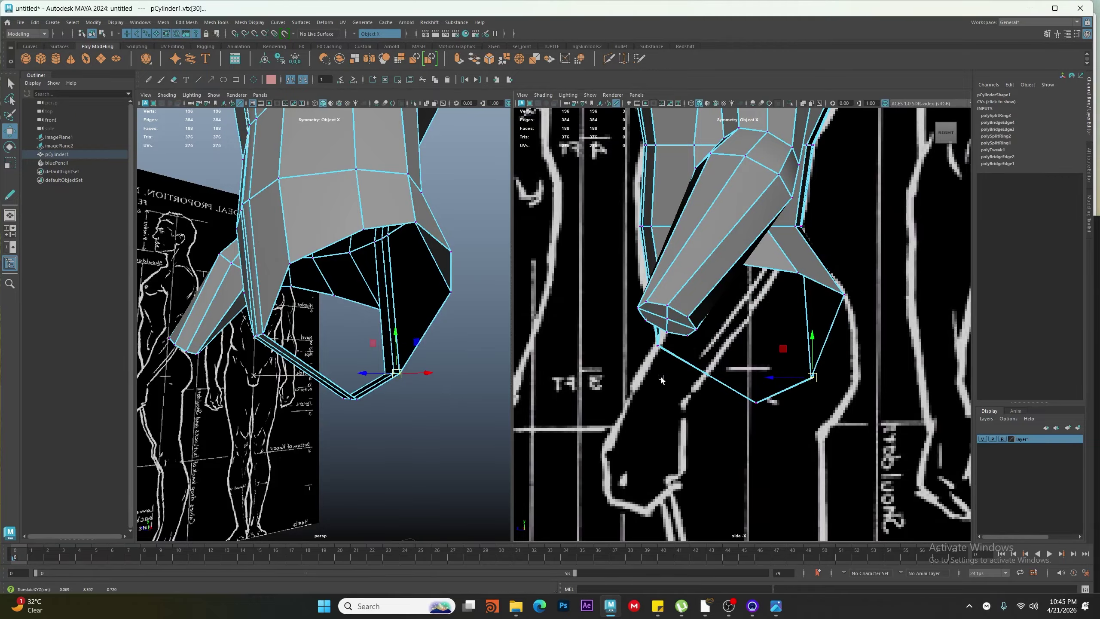
pyautogui.click(657, 345)
pyautogui.moveTo(657, 345); pyautogui.dragTo(690, 372)
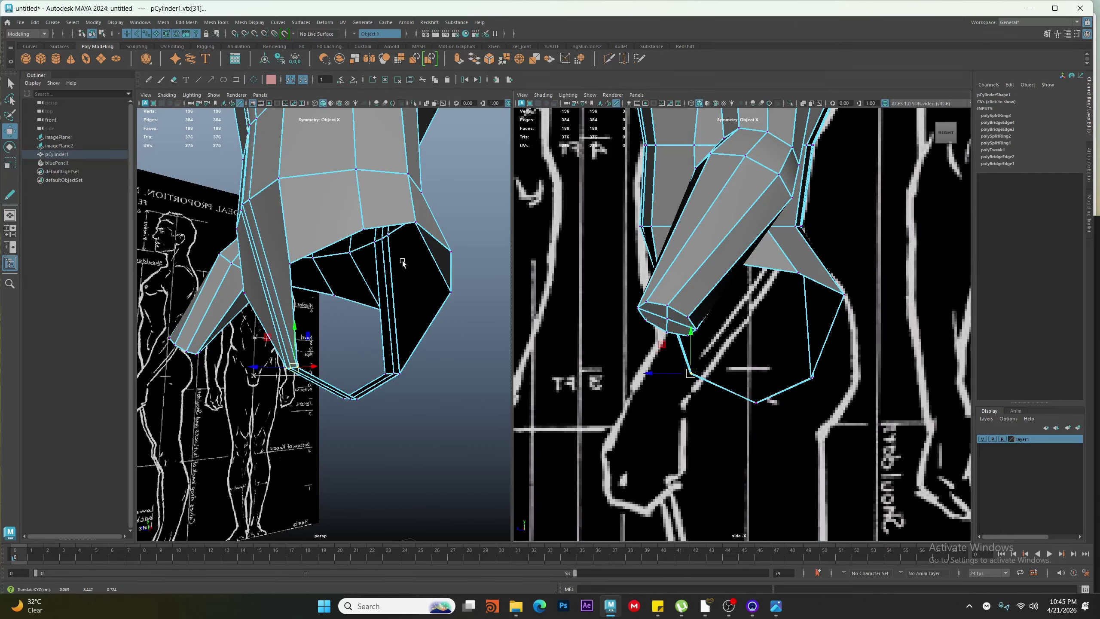
# Select the ring of hip faces below the waist and isolate the torso from the arms in the side view
pyautogui.scroll(-4, 402, 262)
pyautogui.keyDown('alt'); pyautogui.moveTo(402, 262); pyautogui.dragTo(498, 271); pyautogui.keyUp('alt')
pyautogui.moveTo(211, 299); pyautogui.dragTo(209, 277, button='right')
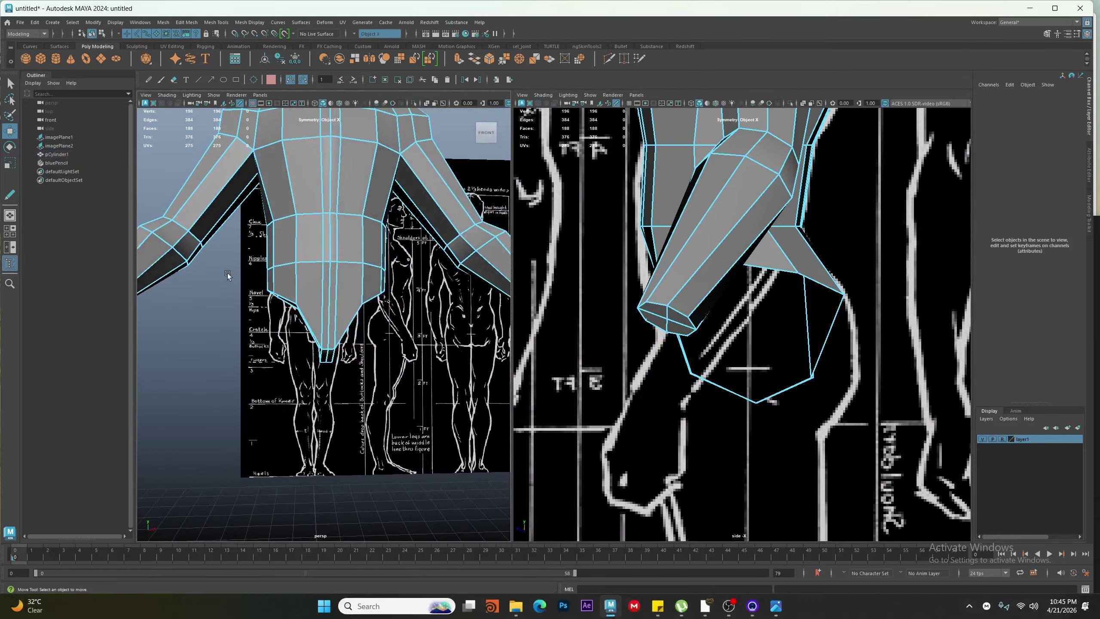
pyautogui.moveTo(421, 366); pyautogui.dragTo(421, 365)
pyautogui.keyDown('alt'); pyautogui.moveTo(421, 366); pyautogui.dragTo(254, 440); pyautogui.keyUp('alt')
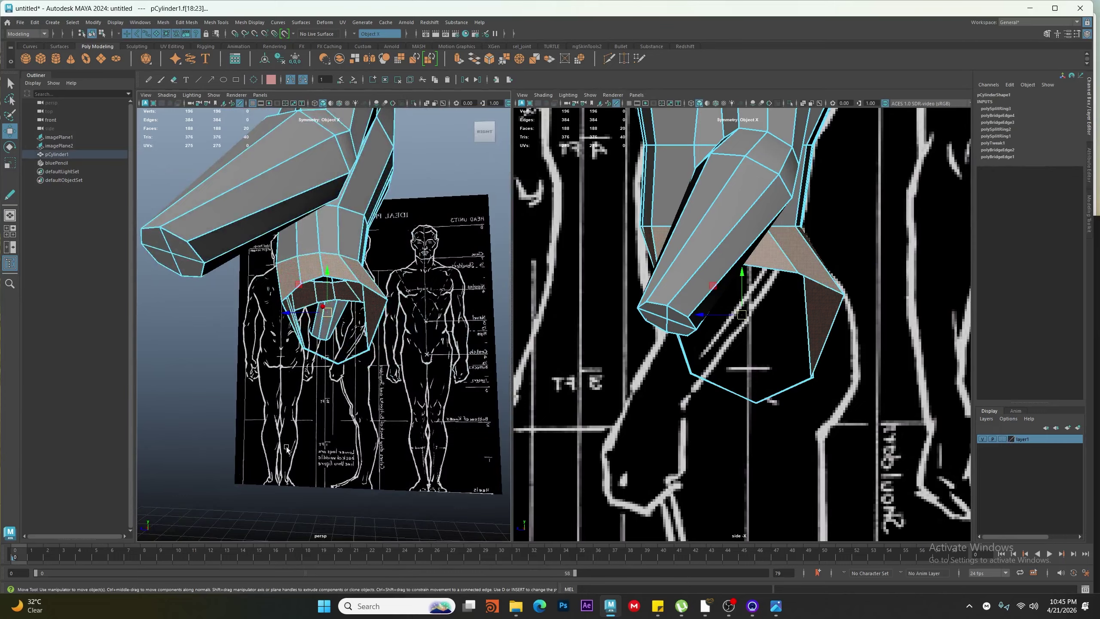
pyautogui.keyDown('shift'); pyautogui.moveTo(164, 563); pyautogui.dragTo(165, 563); pyautogui.keyUp('shift')
pyautogui.scroll(-4, 195, 386)
pyautogui.keyDown('alt'); pyautogui.moveTo(195, 383); pyautogui.dragTo(304, 376); pyautogui.keyUp('alt')
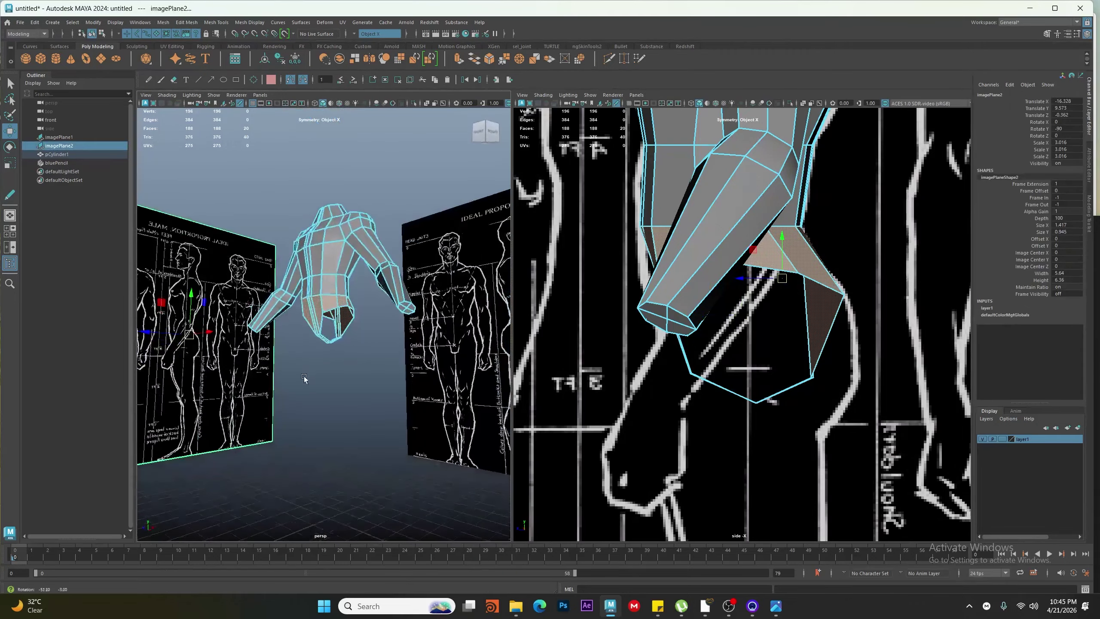
pyautogui.click(796, 105)
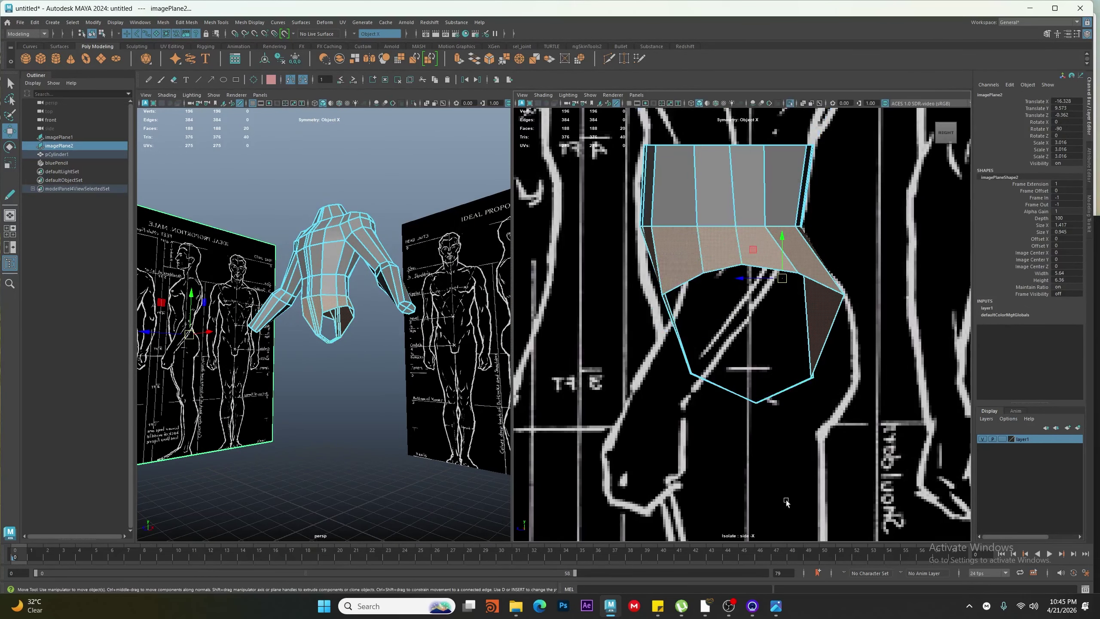
pyautogui.press('f')
pyautogui.scroll(5, 735, 405)
pyautogui.scroll(6, 734, 405)
pyautogui.scroll(6, 351, 359)
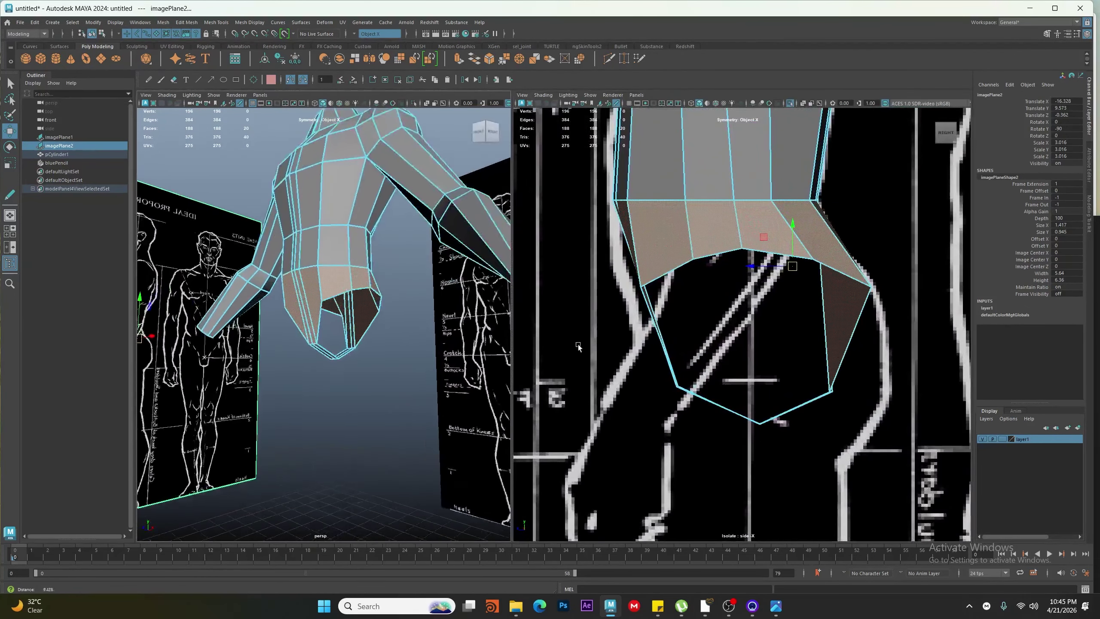
pyautogui.scroll(2, 351, 360)
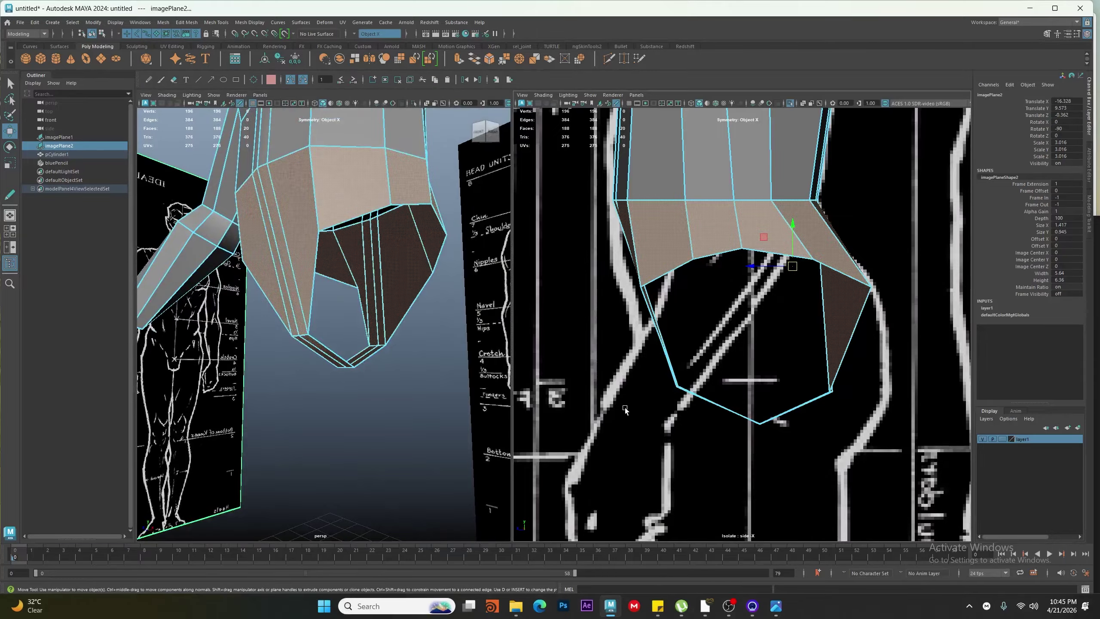
# In the side view, move the crotch strip's front, rear and lowest vertices downward to round the leg opening
pyautogui.press('F8')
pyautogui.press('F9')
pyautogui.moveTo(642, 375); pyautogui.dragTo(681, 394)
pyautogui.moveTo(797, 370); pyautogui.dragTo(839, 396)
pyautogui.moveTo(812, 431); pyautogui.dragTo(711, 391)
pyautogui.moveTo(760, 423); pyautogui.dragTo(758, 448)
# In the front view, raise the lowest crotch vertices slightly to meet the crotch line of the reference drawing
pyautogui.press('space')
pyautogui.moveTo(249, 306); pyautogui.dragTo(249, 343)
pyautogui.keyDown('alt'); pyautogui.moveTo(251, 342); pyautogui.dragTo(376, 256, button='middle'); pyautogui.keyUp('alt')
pyautogui.keyDown('alt'); pyautogui.moveTo(377, 255); pyautogui.dragTo(485, 217, button='right'); pyautogui.keyUp('alt')
pyautogui.keyDown('alt'); pyautogui.moveTo(485, 216); pyautogui.dragTo(293, 337, button='middle'); pyautogui.keyUp('alt')
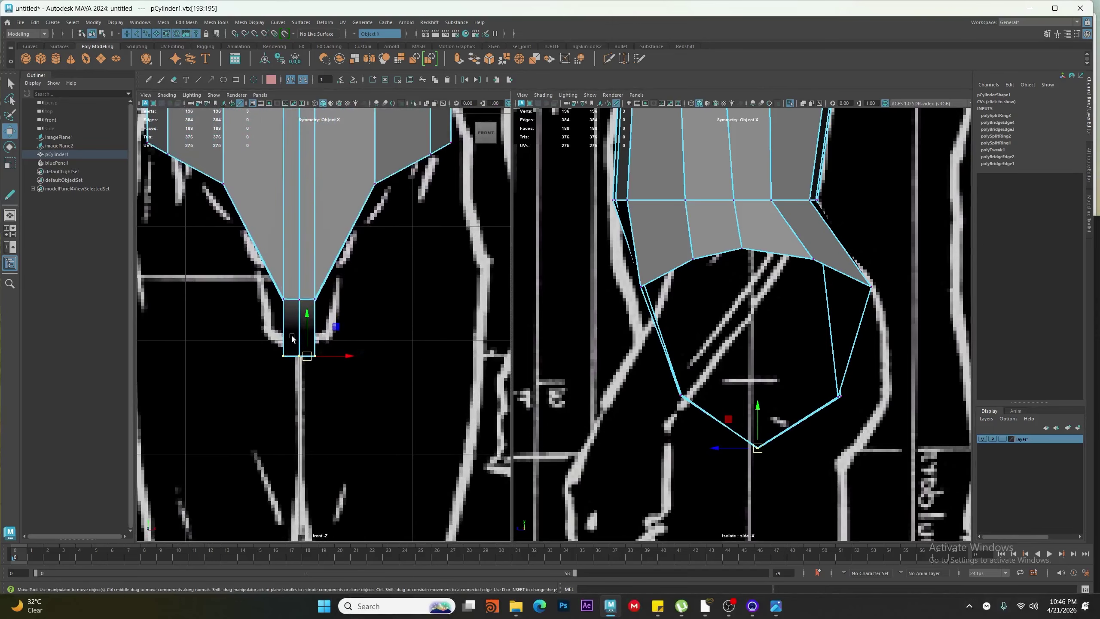
pyautogui.moveTo(307, 323)
pyautogui.mouseDown()
pyautogui.moveTo(307, 297)
pyautogui.moveTo(307, 314)
pyautogui.mouseUp()
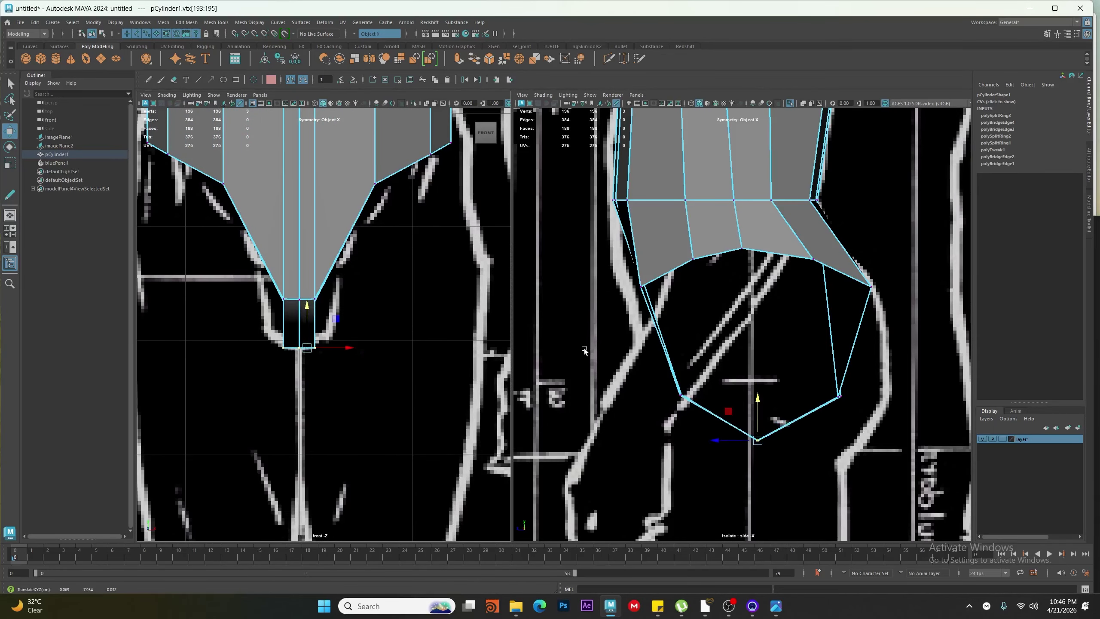
# In the side view, move the front crotch corner forward and lower the front vertices of the leg opening
pyautogui.moveTo(703, 371); pyautogui.dragTo(662, 390)
pyautogui.moveTo(641, 268); pyautogui.dragTo(642, 346)
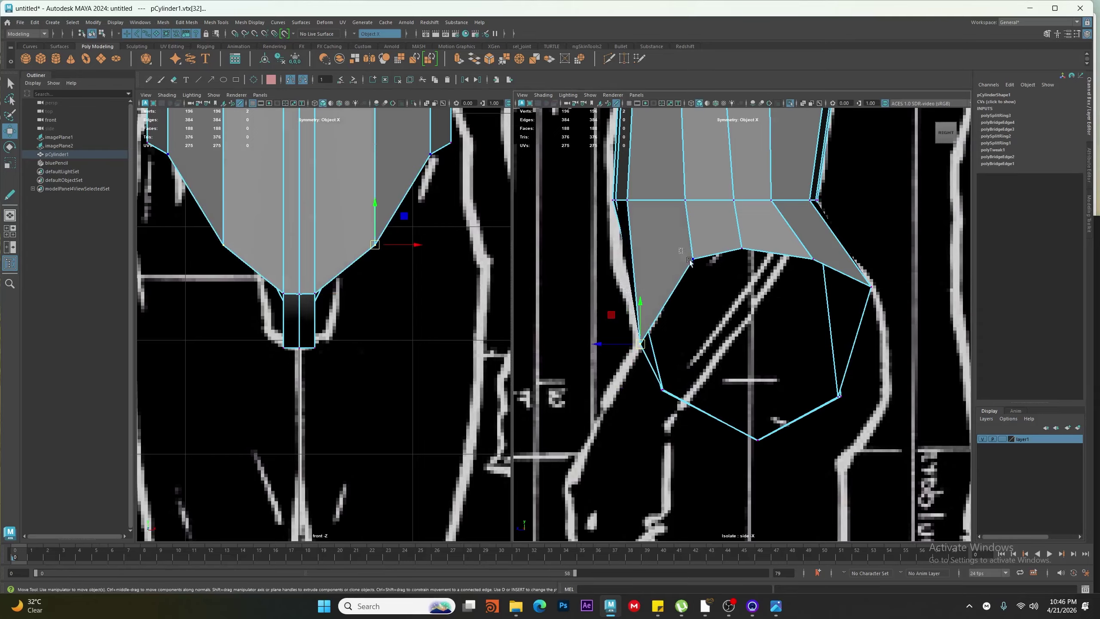
pyautogui.click(695, 260)
pyautogui.moveTo(695, 260); pyautogui.dragTo(679, 284)
# Spread the two waist vertices above the leg opening apart, one toward the front and one toward the back
pyautogui.click(686, 201)
pyautogui.moveTo(686, 200)
pyautogui.mouseDown()
pyautogui.moveTo(649, 204)
pyautogui.moveTo(670, 202)
pyautogui.mouseUp()
pyautogui.click(770, 201)
pyautogui.moveTo(770, 200); pyautogui.dragTo(790, 200)
# Reposition the leg opening's rear, upper and front-upper vertices in the side view to follow a rounder outline
pyautogui.click(873, 287)
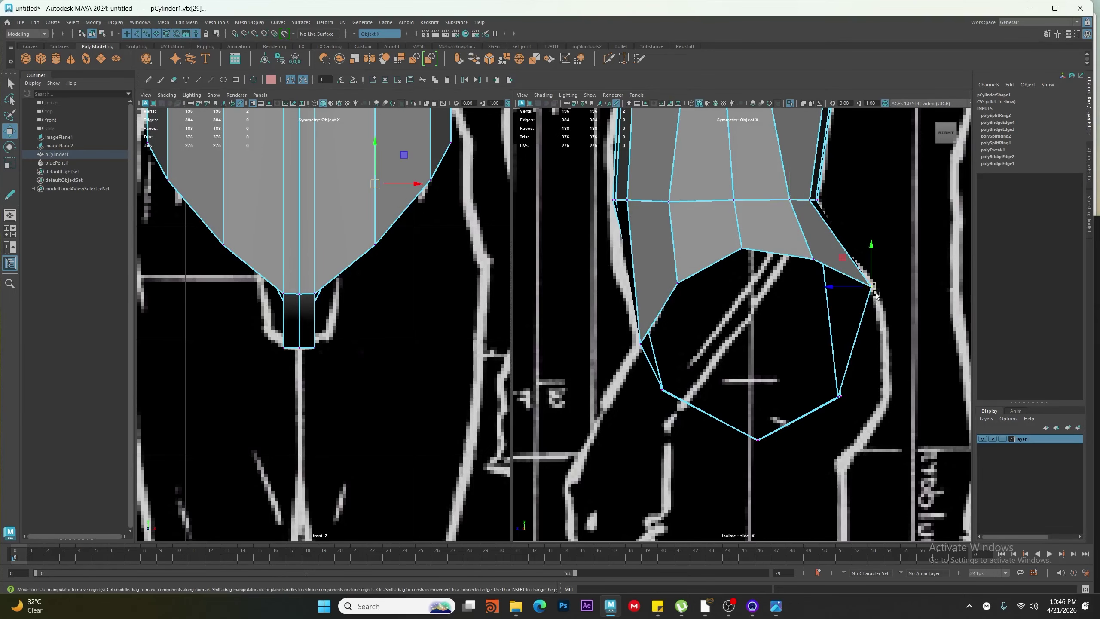
pyautogui.moveTo(872, 287); pyautogui.dragTo(874, 315)
pyautogui.click(814, 260)
pyautogui.moveTo(813, 259); pyautogui.dragTo(829, 262)
pyautogui.click(742, 249)
pyautogui.moveTo(742, 249); pyautogui.dragTo(746, 247)
pyautogui.moveTo(714, 280); pyautogui.dragTo(661, 305)
pyautogui.moveTo(677, 282); pyautogui.dragTo(666, 283)
# In the front view, widen the front crotch corners and shape the leg opening's vertices outward to match the reference hip outline
pyautogui.scroll(-4, 371, 361)
pyautogui.keyDown('alt'); pyautogui.moveTo(371, 360); pyautogui.dragTo(375, 430, button='middle'); pyautogui.keyUp('alt')
pyautogui.scroll(4, 375, 429)
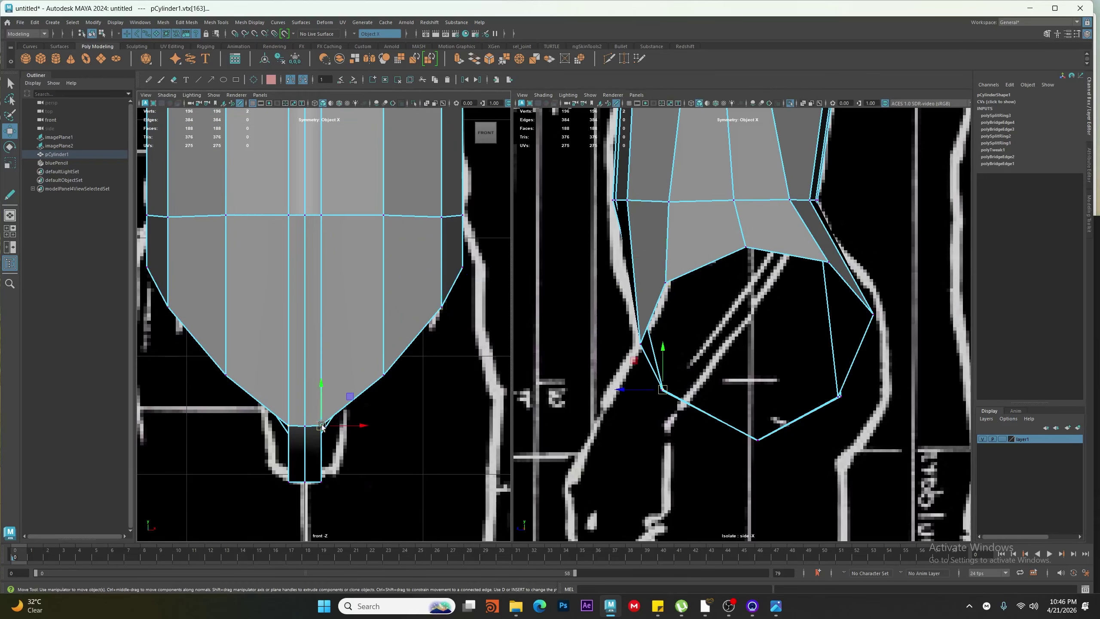
pyautogui.moveTo(322, 426); pyautogui.dragTo(343, 424)
pyautogui.click(379, 374)
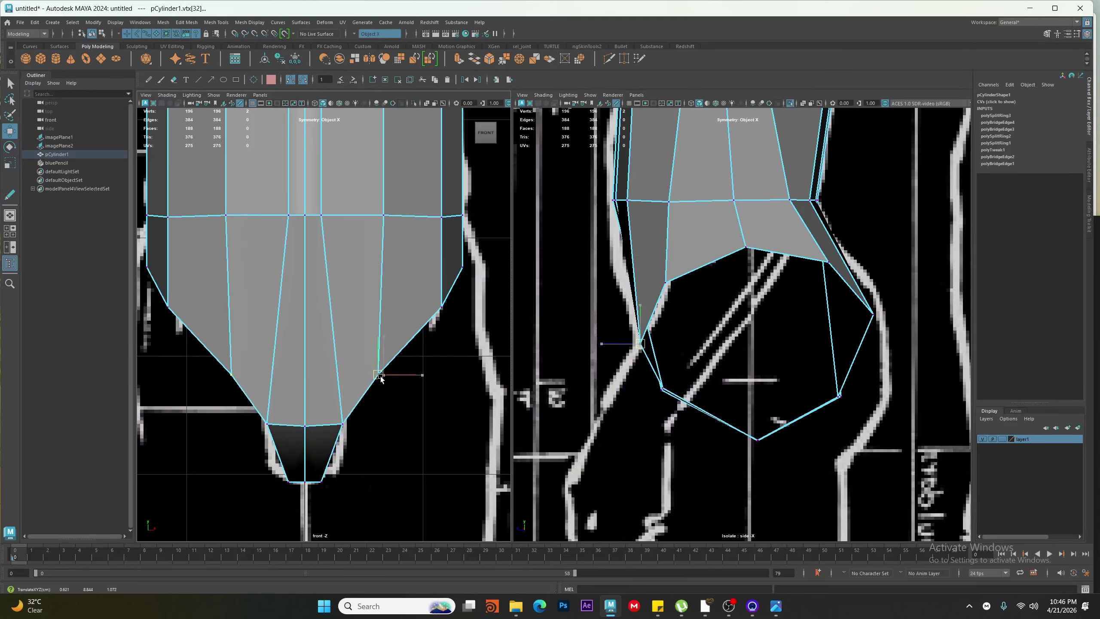
pyautogui.moveTo(380, 376); pyautogui.dragTo(387, 385)
pyautogui.moveTo(418, 330); pyautogui.dragTo(441, 321)
pyautogui.moveTo(476, 254); pyautogui.dragTo(453, 279)
pyautogui.moveTo(463, 267); pyautogui.dragTo(482, 276)
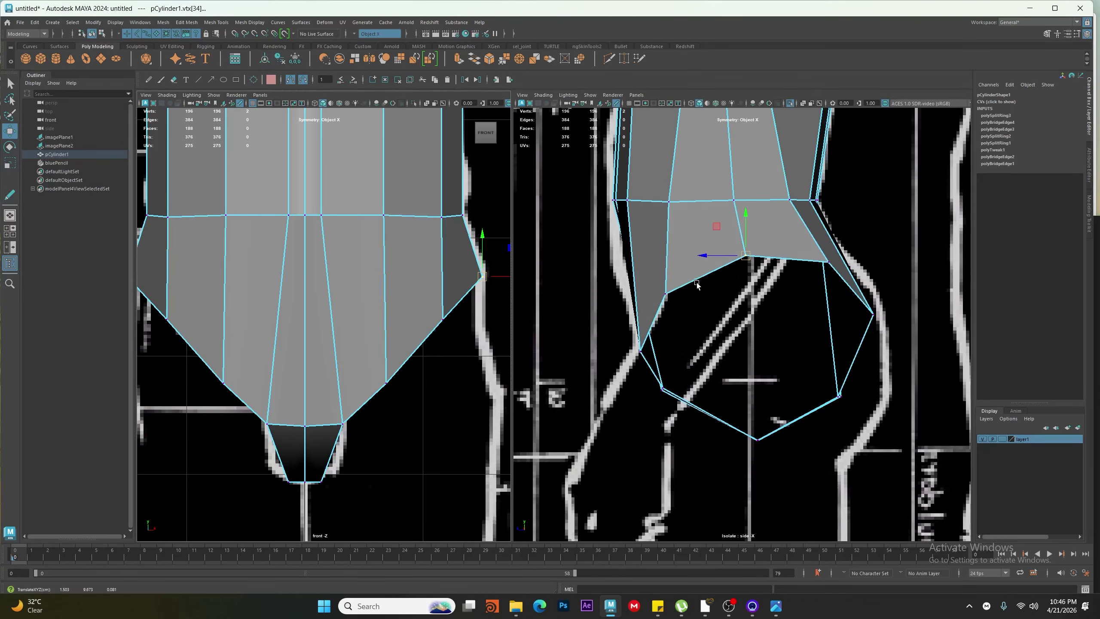
# Nudge the leg opening's rear vertices and the crotch strip's corner vertices in the side view to round the opening further
pyautogui.keyDown('alt'); pyautogui.moveTo(697, 284); pyautogui.dragTo(691, 302, button='middle'); pyautogui.keyUp('alt')
pyautogui.click(660, 311)
pyautogui.moveTo(827, 284); pyautogui.dragTo(822, 291)
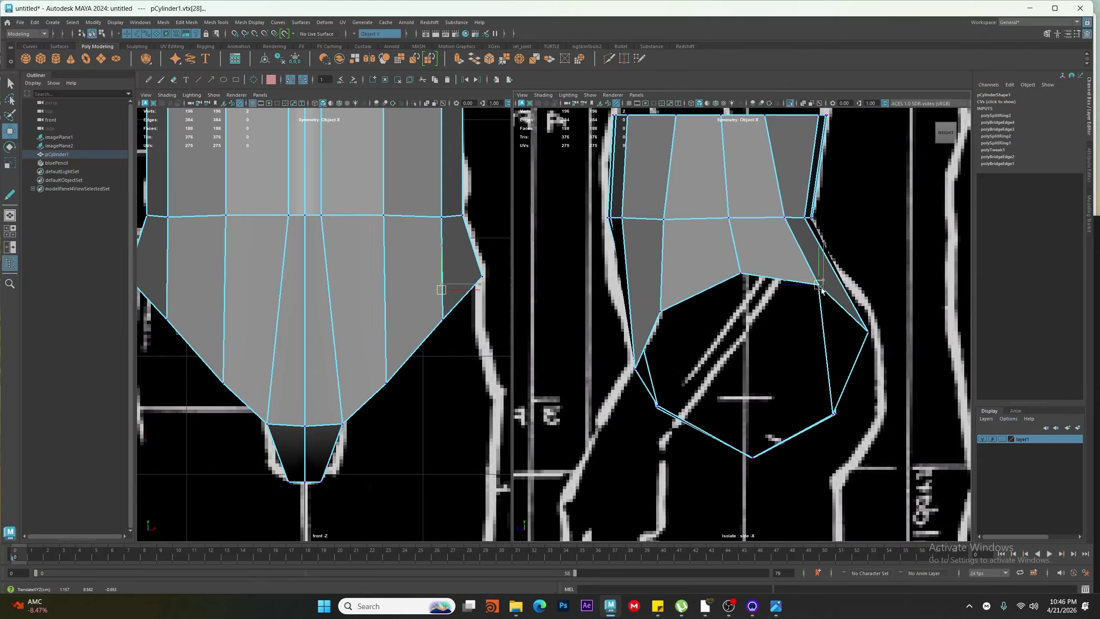
pyautogui.moveTo(833, 413); pyautogui.dragTo(837, 415)
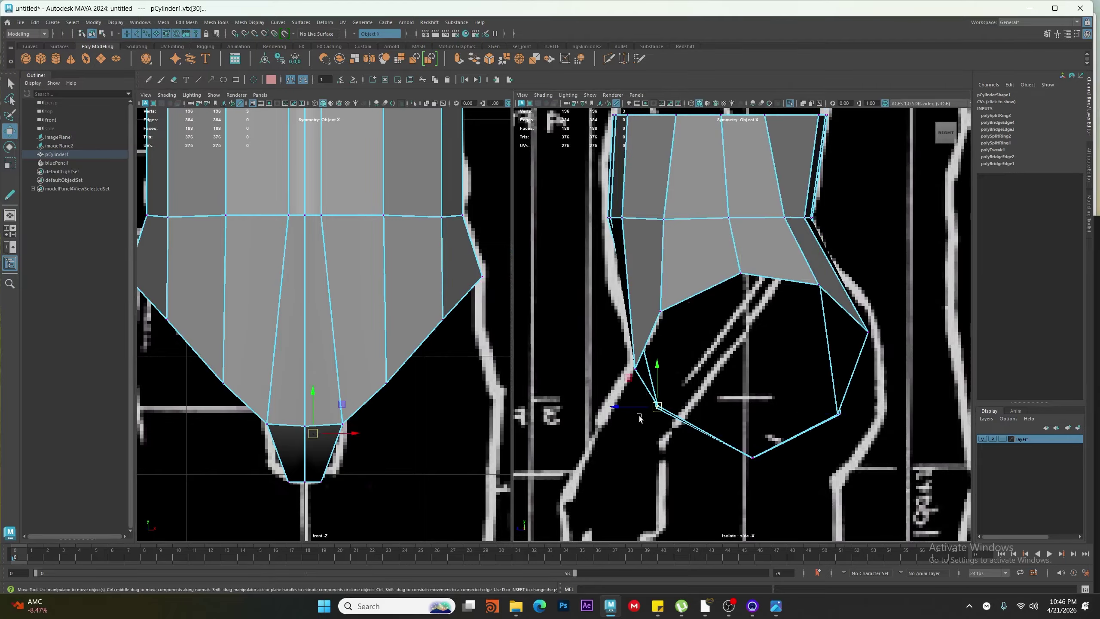
pyautogui.press('space')
pyautogui.moveTo(394, 331); pyautogui.dragTo(385, 271)
pyautogui.keyDown('alt'); pyautogui.moveTo(381, 299); pyautogui.dragTo(331, 319); pyautogui.keyUp('alt')
pyautogui.scroll(4, 330, 318)
pyautogui.keyDown('alt'); pyautogui.moveTo(330, 317); pyautogui.dragTo(373, 441, button='middle'); pyautogui.keyUp('alt')
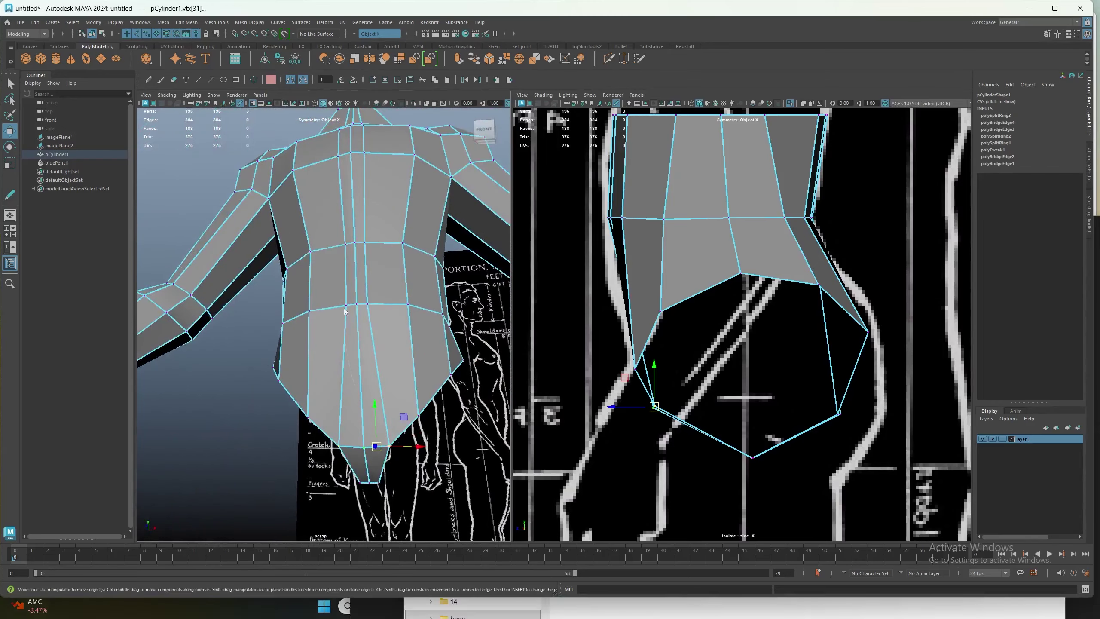
pyautogui.moveTo(369, 312); pyautogui.dragTo(366, 271, button='right')
pyautogui.doubleClick(363, 268)
pyautogui.keyDown('alt'); pyautogui.moveTo(362, 268); pyautogui.dragTo(361, 312); pyautogui.keyUp('alt')
pyautogui.scroll(-4, 361, 312)
pyautogui.moveTo(398, 356); pyautogui.dragTo(274, 438)
pyautogui.keyDown('alt'); pyautogui.moveTo(295, 416); pyautogui.dragTo(336, 367); pyautogui.keyUp('alt')
pyautogui.keyDown('shift'); pyautogui.rightClick(335, 367); pyautogui.keyUp('shift')
pyautogui.keyDown('shift'); pyautogui.moveTo(317, 456); pyautogui.dragTo(316, 451, button='right'); pyautogui.keyUp('shift')
pyautogui.moveTo(315, 411)
pyautogui.keyDown('alt'); pyautogui.mouseDown()
pyautogui.moveTo(317, 454)
pyautogui.moveTo(315, 407)
pyautogui.moveTo(301, 425)
pyautogui.mouseUp(); pyautogui.keyUp('alt')
pyautogui.hotkey('ctrl', 'z')
# Slide the edges beside the body's midline at the top of the neck outward
pyautogui.keyDown('alt'); pyautogui.moveTo(290, 317); pyautogui.dragTo(306, 394); pyautogui.keyUp('alt')
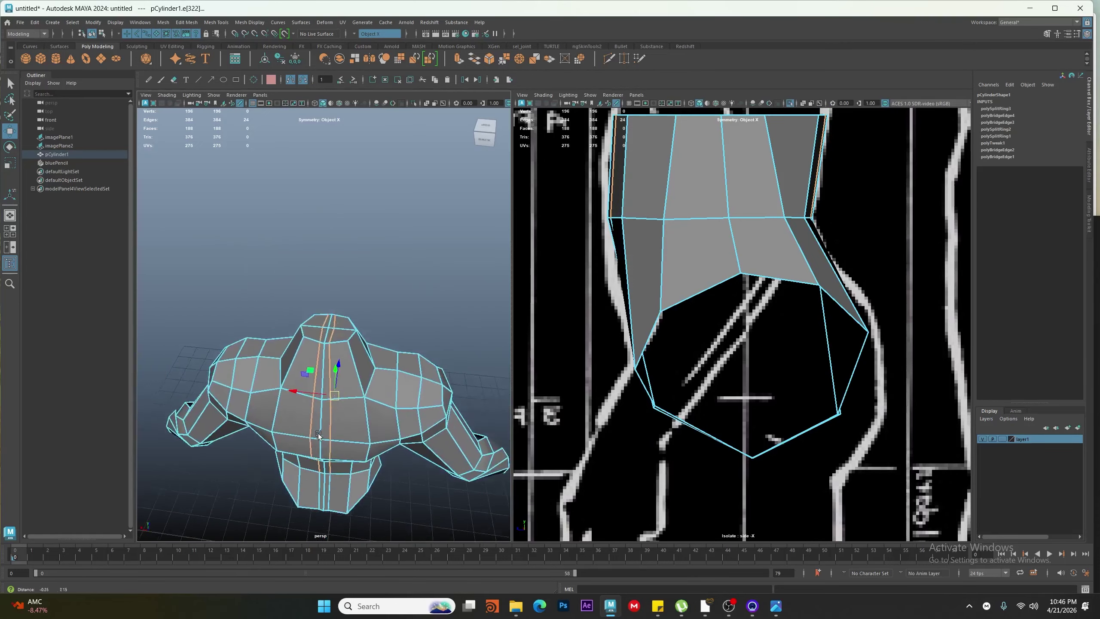
pyautogui.scroll(6, 325, 343)
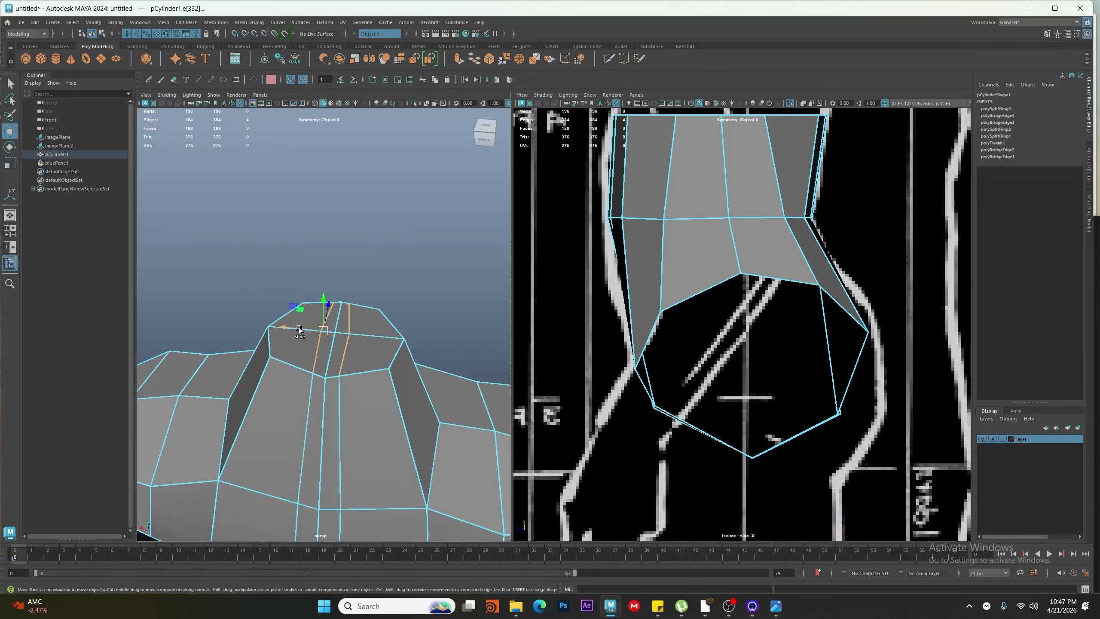
pyautogui.keyDown('ctrl'); pyautogui.keyDown('shift'); pyautogui.moveTo(299, 327); pyautogui.dragTo(286, 328); pyautogui.keyUp('shift'); pyautogui.keyUp('ctrl')
pyautogui.scroll(-5, 350, 404)
pyautogui.keyDown('alt'); pyautogui.moveTo(346, 464); pyautogui.dragTo(296, 293); pyautogui.keyUp('alt')
# Slide the vertices beside the back's midline at the waist slightly outward
pyautogui.press('F9')
pyautogui.click(307, 373)
pyautogui.keyDown('alt'); pyautogui.moveTo(306, 433); pyautogui.dragTo(303, 339, button='middle'); pyautogui.keyUp('alt')
pyautogui.click(329, 384)
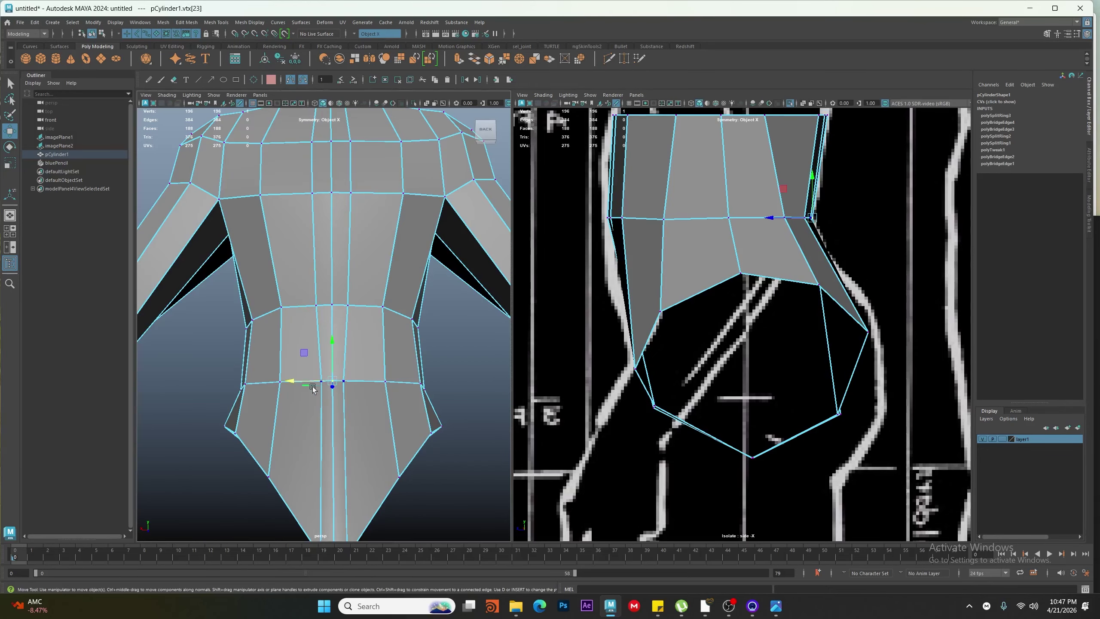
pyautogui.keyDown('ctrl'); pyautogui.keyDown('shift'); pyautogui.moveTo(304, 384); pyautogui.dragTo(173, 368); pyautogui.keyUp('shift'); pyautogui.keyUp('ctrl')
pyautogui.keyDown('alt'); pyautogui.moveTo(173, 368); pyautogui.dragTo(103, 388, button='right'); pyautogui.keyUp('alt')
# Check the body in smooth preview from several angles and return it to the unsmoothed display
pyautogui.moveTo(320, 376); pyautogui.dragTo(346, 347, button='right')
pyautogui.press('3')
pyautogui.click(450, 433)
pyautogui.keyDown('alt'); pyautogui.moveTo(208, 390); pyautogui.dragTo(310, 459); pyautogui.keyUp('alt')
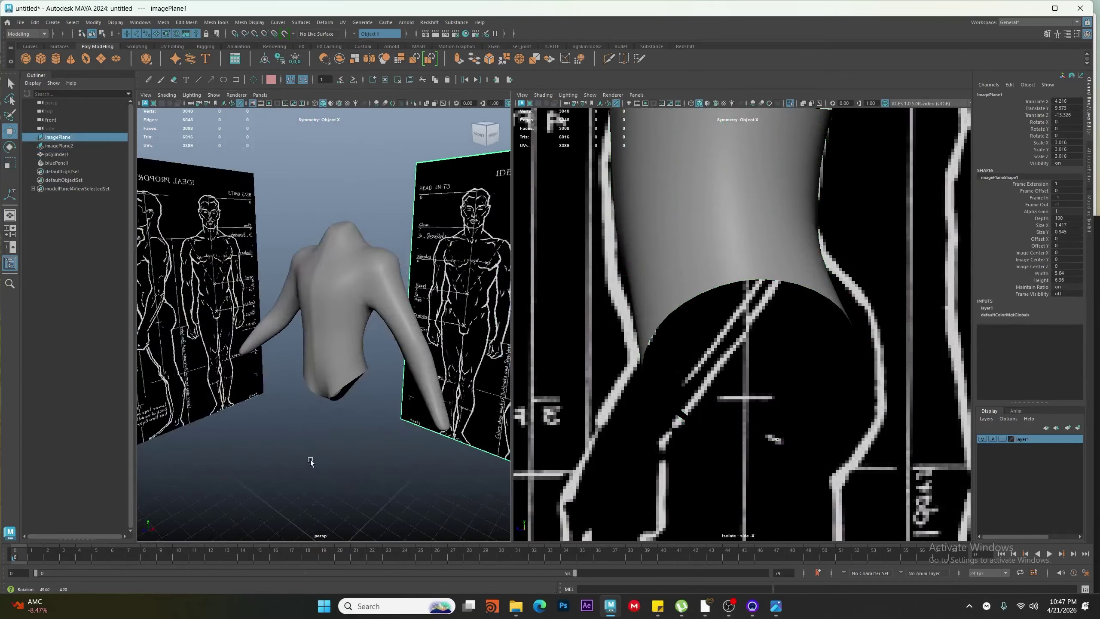
pyautogui.click(342, 320)
pyautogui.press('1')
pyautogui.keyDown('alt'); pyautogui.moveTo(342, 390); pyautogui.dragTo(320, 312); pyautogui.keyUp('alt')
# Slide the vertices beside the front midline outward at the waist, ribcage and lower chest rows
pyautogui.moveTo(360, 396); pyautogui.dragTo(324, 396, button='right')
pyautogui.keyDown('ctrl'); pyautogui.keyDown('shift'); pyautogui.moveTo(351, 407); pyautogui.dragTo(366, 406); pyautogui.keyUp('shift'); pyautogui.keyUp('ctrl')
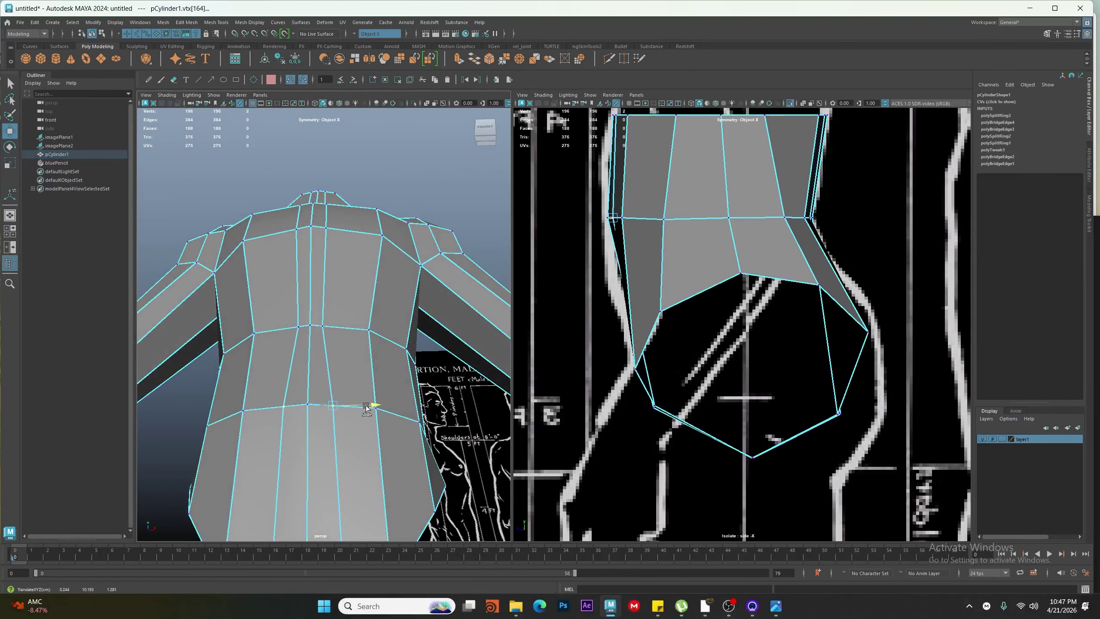
pyautogui.keyDown('ctrl'); pyautogui.keyDown('shift'); pyautogui.moveTo(338, 324); pyautogui.dragTo(355, 326); pyautogui.keyUp('shift'); pyautogui.keyUp('ctrl')
pyautogui.keyDown('alt'); pyautogui.moveTo(350, 226); pyautogui.dragTo(331, 264); pyautogui.keyUp('alt')
pyautogui.keyDown('alt'); pyautogui.moveTo(330, 260); pyautogui.dragTo(335, 333, button='middle'); pyautogui.keyUp('alt')
pyautogui.keyDown('ctrl'); pyautogui.keyDown('shift'); pyautogui.moveTo(354, 324); pyautogui.dragTo(372, 327); pyautogui.keyUp('shift'); pyautogui.keyUp('ctrl')
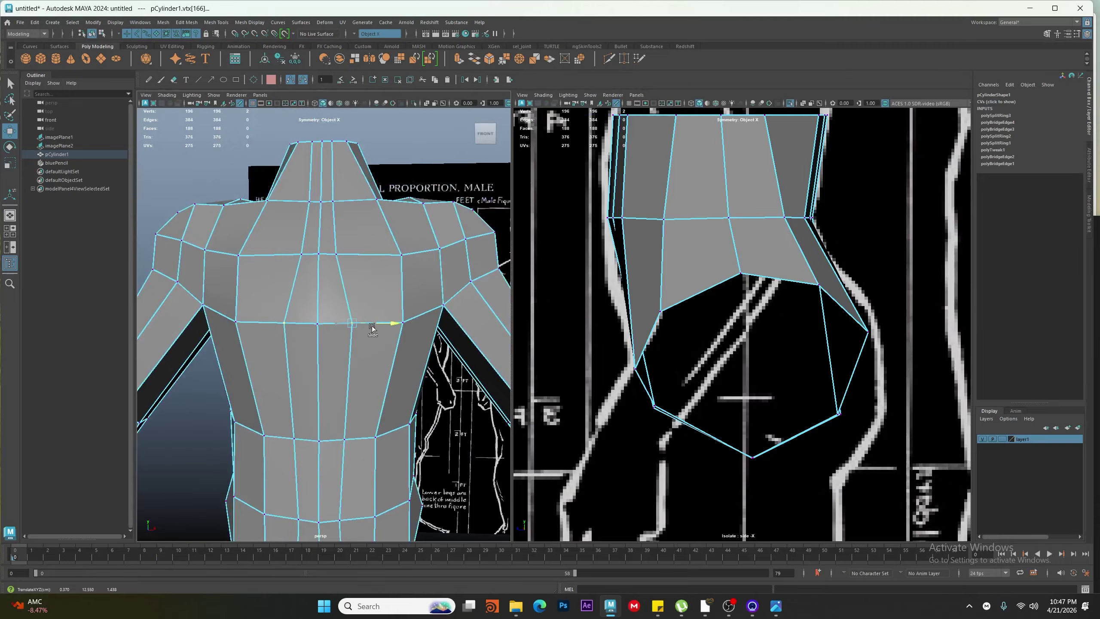
# Slide the vertices beside the front midline outward at the upper chest and neck base rows to even out the columns
pyautogui.keyDown('alt'); pyautogui.moveTo(378, 328); pyautogui.dragTo(380, 435, button='middle'); pyautogui.keyUp('alt')
pyautogui.scroll(3, 376, 424)
pyautogui.click(350, 345)
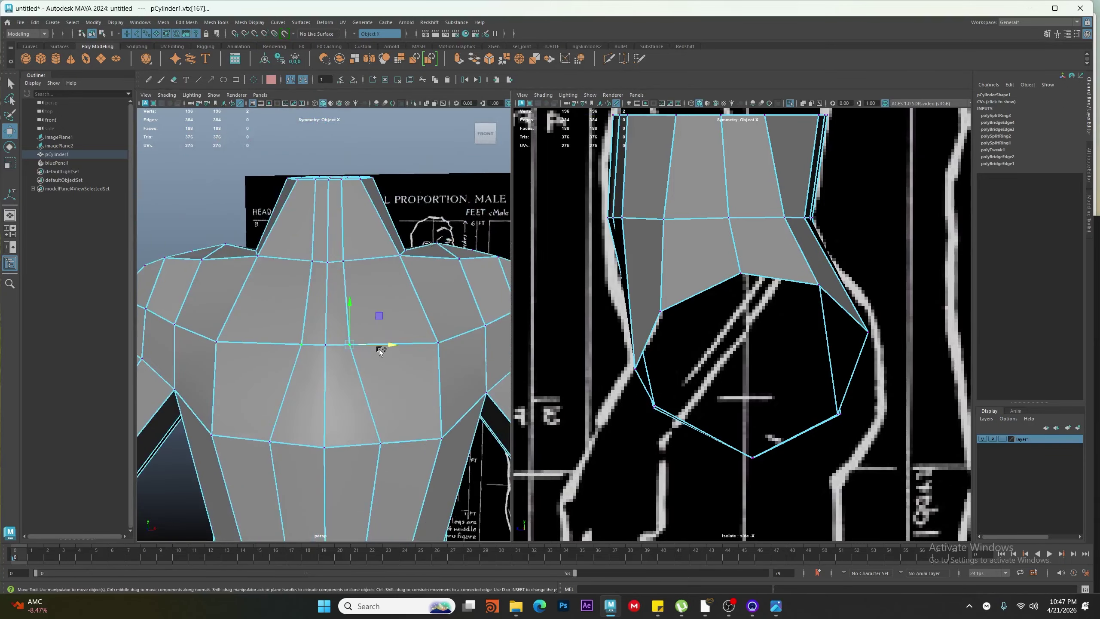
pyautogui.keyDown('ctrl'); pyautogui.keyDown('shift'); pyautogui.moveTo(397, 347); pyautogui.dragTo(382, 379); pyautogui.keyUp('shift'); pyautogui.keyUp('ctrl')
pyautogui.scroll(-2, 346, 303)
pyautogui.keyDown('ctrl'); pyautogui.keyDown('shift'); pyautogui.moveTo(346, 273); pyautogui.dragTo(341, 366); pyautogui.keyUp('shift'); pyautogui.keyUp('ctrl')
pyautogui.keyDown('alt'); pyautogui.moveTo(297, 273); pyautogui.dragTo(320, 330); pyautogui.keyUp('alt')
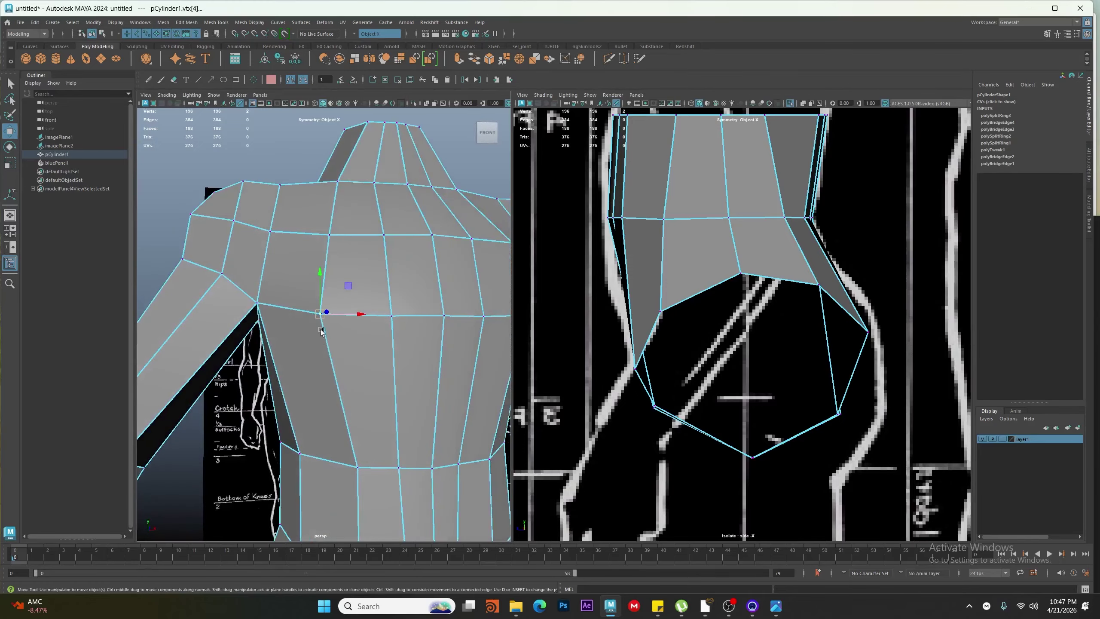
pyautogui.keyDown('ctrl'); pyautogui.keyDown('shift'); pyautogui.moveTo(323, 324); pyautogui.dragTo(331, 364, button='middle'); pyautogui.keyUp('shift'); pyautogui.keyUp('ctrl')
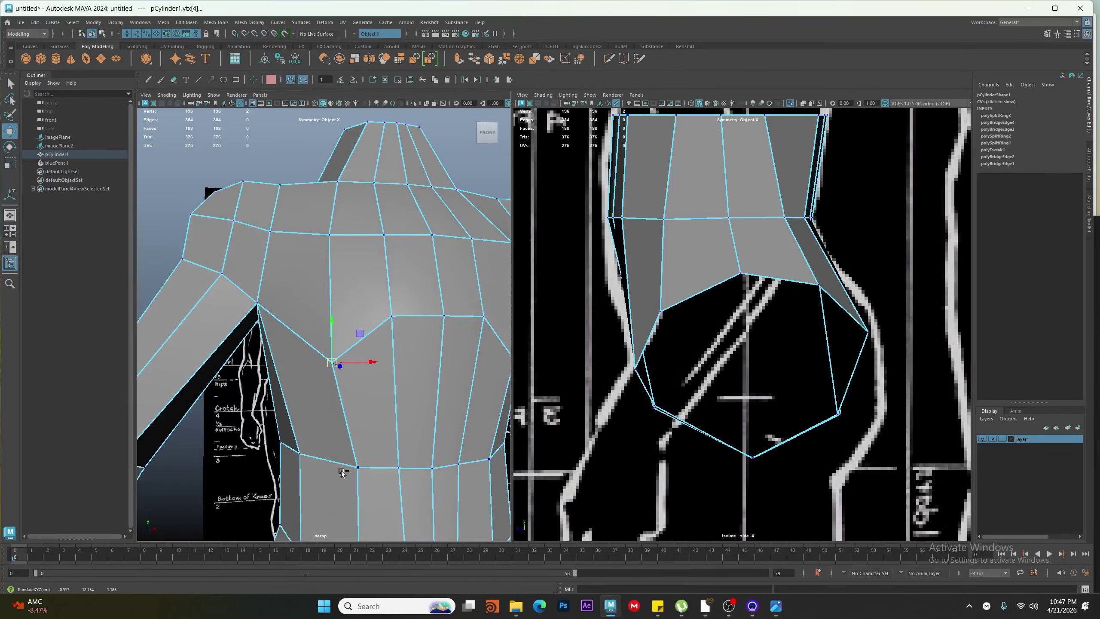
pyautogui.hotkey('ctrl', 'z')
# Split the hip edge ring to add an edge loop between the waist and leg openings, and apply Edit Edge Flow
pyautogui.keyDown('alt'); pyautogui.moveTo(408, 428); pyautogui.dragTo(482, 345); pyautogui.keyUp('alt')
pyautogui.press('F10')
pyautogui.click(381, 313)
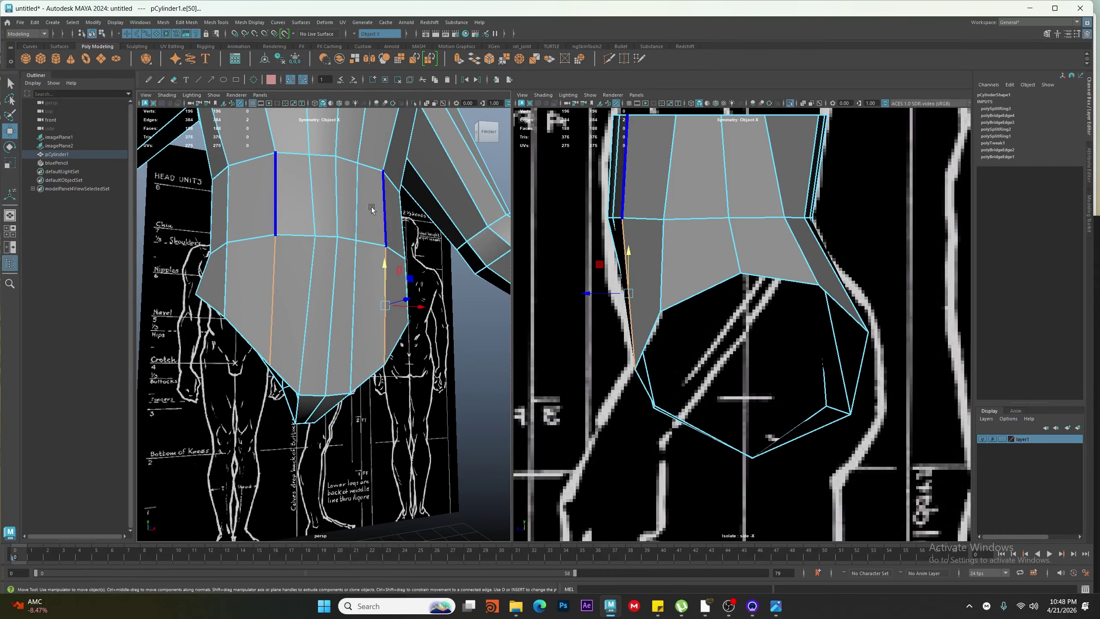
pyautogui.keyDown('ctrl'); pyautogui.moveTo(371, 206); pyautogui.dragTo(428, 396, button='right'); pyautogui.keyUp('ctrl')
pyautogui.keyDown('alt'); pyautogui.moveTo(428, 396); pyautogui.dragTo(318, 254); pyautogui.keyUp('alt')
pyautogui.keyDown('shift'); pyautogui.moveTo(318, 254); pyautogui.dragTo(318, 257, button='right'); pyautogui.keyUp('shift')
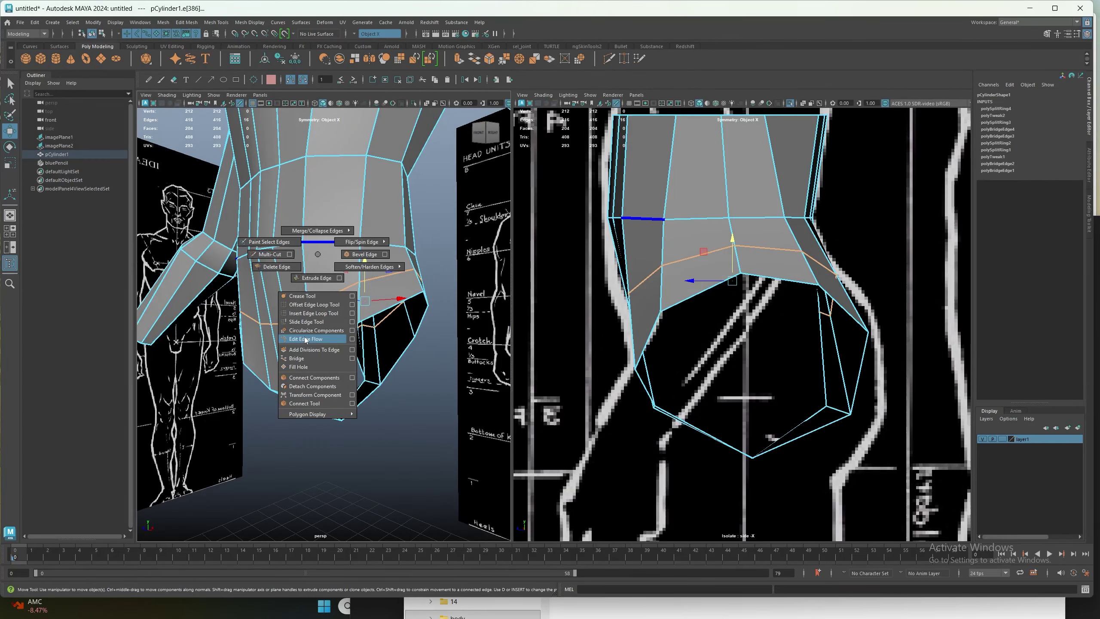
pyautogui.keyDown('shift'); pyautogui.moveTo(306, 340); pyautogui.dragTo(305, 340, button='right'); pyautogui.keyUp('shift')
# Select the new loop's vertices at the back of the hips and adjust their depth
pyautogui.keyDown('alt'); pyautogui.moveTo(305, 340); pyautogui.dragTo(277, 335); pyautogui.keyUp('alt')
pyautogui.click(266, 315)
pyautogui.moveTo(299, 276); pyautogui.dragTo(325, 325)
pyautogui.click(329, 257)
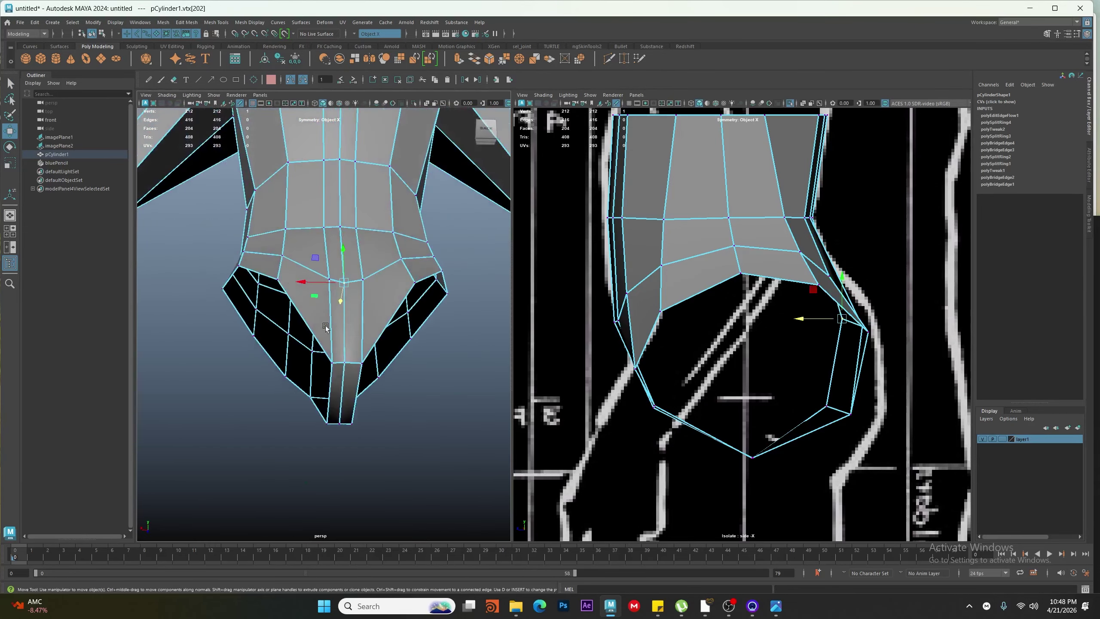
pyautogui.click(329, 362)
pyautogui.keyDown('alt'); pyautogui.moveTo(332, 406); pyautogui.dragTo(333, 336); pyautogui.keyUp('alt')
pyautogui.moveTo(289, 211); pyautogui.dragTo(297, 275)
pyautogui.keyDown('alt'); pyautogui.moveTo(299, 243); pyautogui.dragTo(304, 275); pyautogui.keyUp('alt')
pyautogui.click(324, 272)
pyautogui.moveTo(338, 307); pyautogui.dragTo(342, 274, button='right')
pyautogui.click(342, 272)
pyautogui.keyDown('ctrl'); pyautogui.keyDown('shift'); pyautogui.moveTo(339, 230); pyautogui.dragTo(341, 251); pyautogui.keyUp('shift'); pyautogui.keyUp('ctrl')
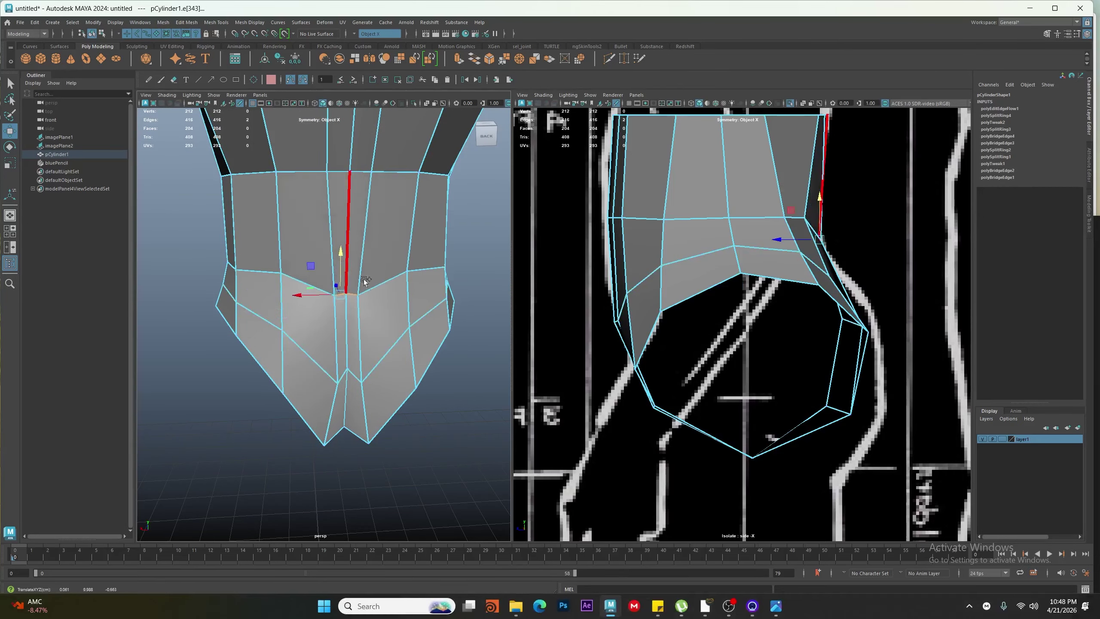
pyautogui.moveTo(357, 269); pyautogui.dragTo(325, 266, button='right')
pyautogui.click(407, 271)
pyautogui.keyDown('alt'); pyautogui.moveTo(339, 295); pyautogui.dragTo(359, 299); pyautogui.keyUp('alt')
pyautogui.hotkey('ctrl', 'z')
pyautogui.hotkey('ctrl', 'z')
pyautogui.hotkey('ctrl', 'z')
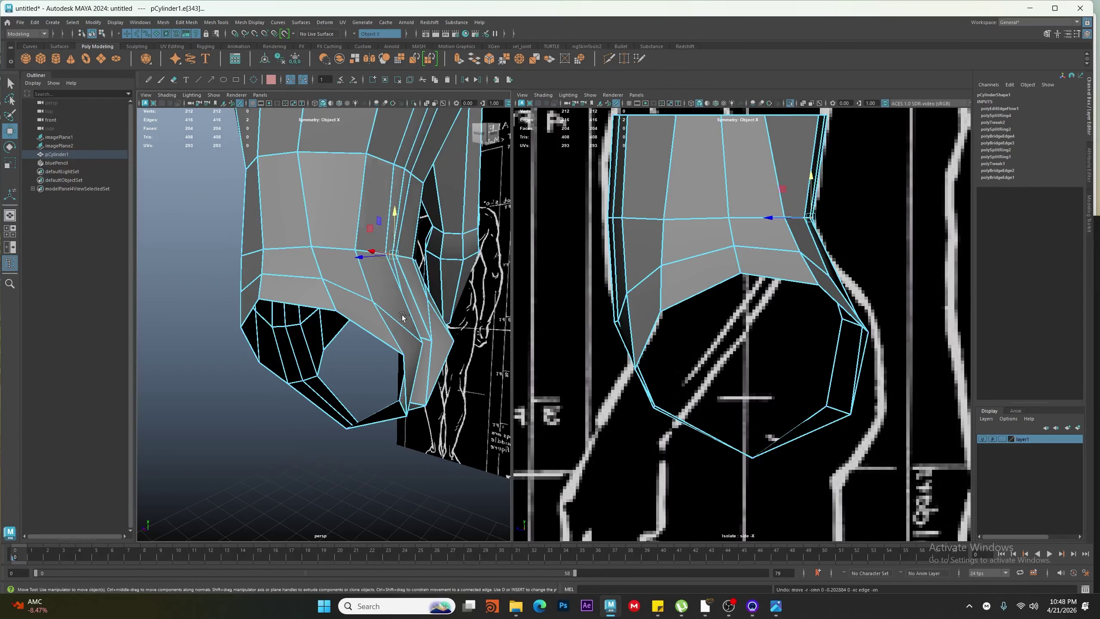
# In the front view, move the outer vertices of the hip loop and leg opening to follow the reference hip outline
pyautogui.keyDown('alt'); pyautogui.moveTo(415, 321); pyautogui.dragTo(589, 344); pyautogui.keyUp('alt')
pyautogui.click(399, 279)
pyautogui.press('space')
pyautogui.moveTo(376, 342); pyautogui.dragTo(377, 372)
pyautogui.moveTo(418, 267); pyautogui.dragTo(389, 265, button='right')
pyautogui.moveTo(388, 254); pyautogui.dragTo(416, 264)
pyautogui.moveTo(466, 235); pyautogui.dragTo(405, 251)
pyautogui.moveTo(415, 261); pyautogui.dragTo(417, 276)
pyautogui.moveTo(338, 315); pyautogui.dragTo(368, 286)
pyautogui.moveTo(357, 297); pyautogui.dragTo(363, 307)
pyautogui.keyDown('alt'); pyautogui.moveTo(344, 208); pyautogui.dragTo(344, 252, button='middle'); pyautogui.keyUp('alt')
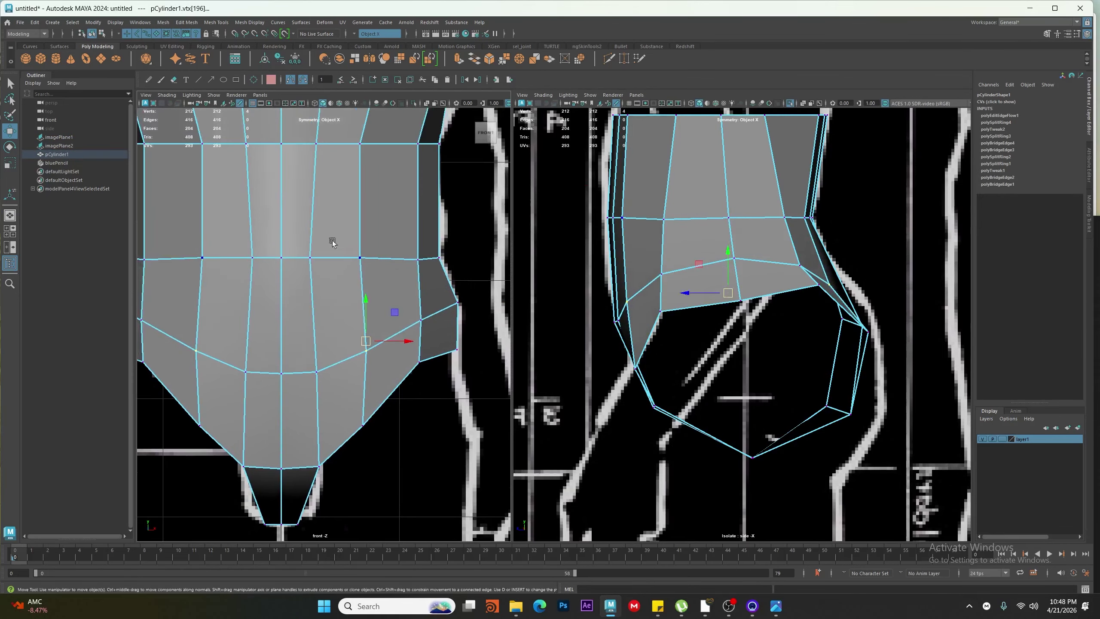
# Select the front hip vertices along the leg opening in the front view and lower them slightly
pyautogui.moveTo(331, 239); pyautogui.dragTo(296, 270)
pyautogui.moveTo(350, 258); pyautogui.dragTo(302, 304)
pyautogui.scroll(-6, 302, 311)
pyautogui.keyDown('alt'); pyautogui.moveTo(294, 346); pyautogui.dragTo(308, 260, button='middle'); pyautogui.keyUp('alt')
pyautogui.scroll(5, 312, 307)
pyautogui.moveTo(364, 269); pyautogui.dragTo(365, 243, button='right')
pyautogui.doubleClick(400, 269)
pyautogui.moveTo(392, 271); pyautogui.dragTo(391, 276)
# In the side view, move the rear hip vertices of the leg opening backward toward the reference buttock outline
pyautogui.press('space')
pyautogui.moveTo(393, 315); pyautogui.dragTo(433, 315)
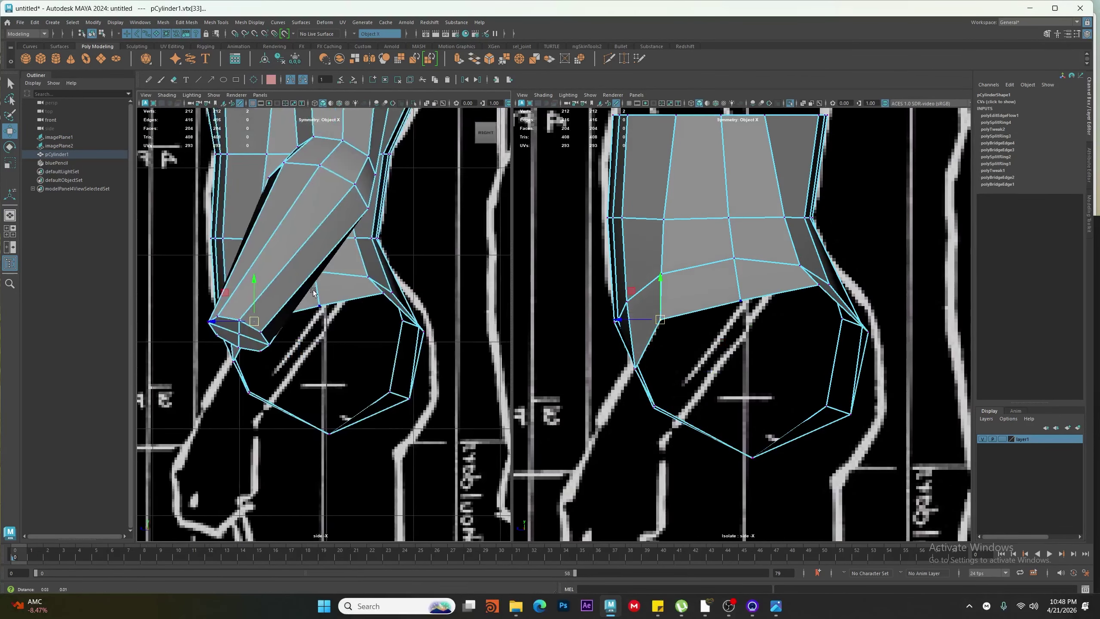
pyautogui.keyDown('alt'); pyautogui.moveTo(346, 312); pyautogui.dragTo(356, 280, button='middle'); pyautogui.keyUp('alt')
pyautogui.scroll(1, 346, 281)
pyautogui.moveTo(344, 284); pyautogui.dragTo(323, 254)
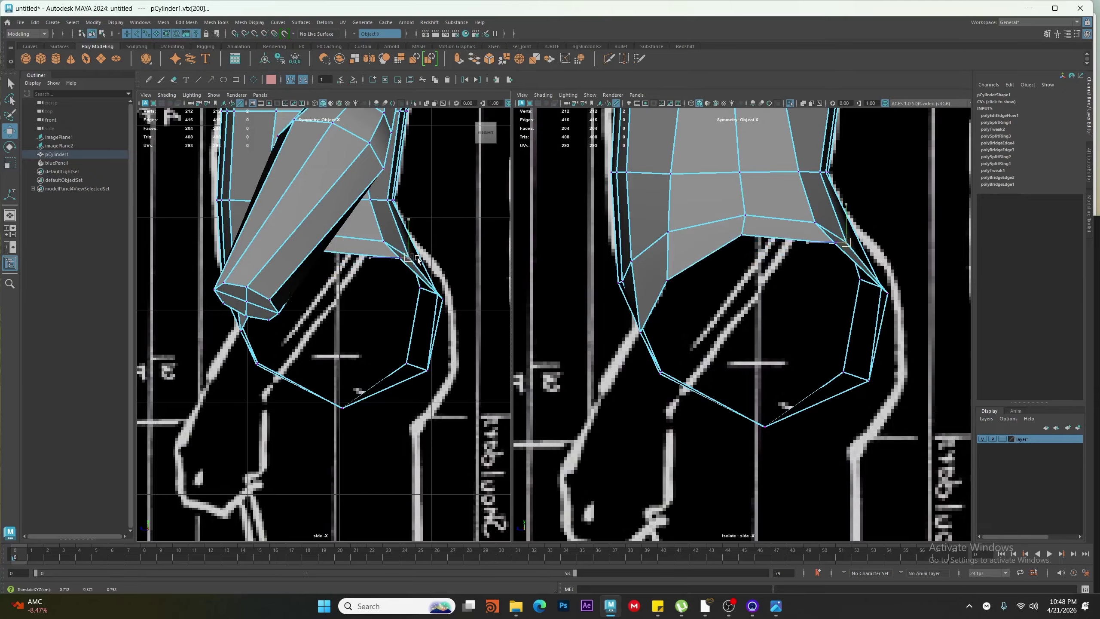
pyautogui.moveTo(417, 259); pyautogui.dragTo(438, 257)
pyautogui.moveTo(442, 300)
pyautogui.mouseDown()
pyautogui.moveTo(412, 297)
pyautogui.moveTo(450, 296)
pyautogui.mouseUp()
pyautogui.hotkey('ctrl', 'z')
pyautogui.keyDown('alt'); pyautogui.moveTo(441, 307); pyautogui.dragTo(369, 299); pyautogui.keyUp('alt')
# Move the lower rear vertices of the leg opening down and back toward the reference outline in the side view
pyautogui.press('space')
pyautogui.keyDown('alt'); pyautogui.moveTo(277, 326); pyautogui.dragTo(479, 341); pyautogui.keyUp('alt')
pyautogui.keyDown('alt'); pyautogui.moveTo(342, 344); pyautogui.dragTo(243, 331); pyautogui.keyUp('alt')
pyautogui.click(338, 352)
pyautogui.keyDown('alt'); pyautogui.moveTo(244, 336); pyautogui.dragTo(357, 339); pyautogui.keyUp('alt')
pyautogui.keyDown('alt'); pyautogui.moveTo(818, 320); pyautogui.dragTo(697, 360, button='middle'); pyautogui.keyUp('alt')
pyautogui.moveTo(706, 363); pyautogui.dragTo(766, 425)
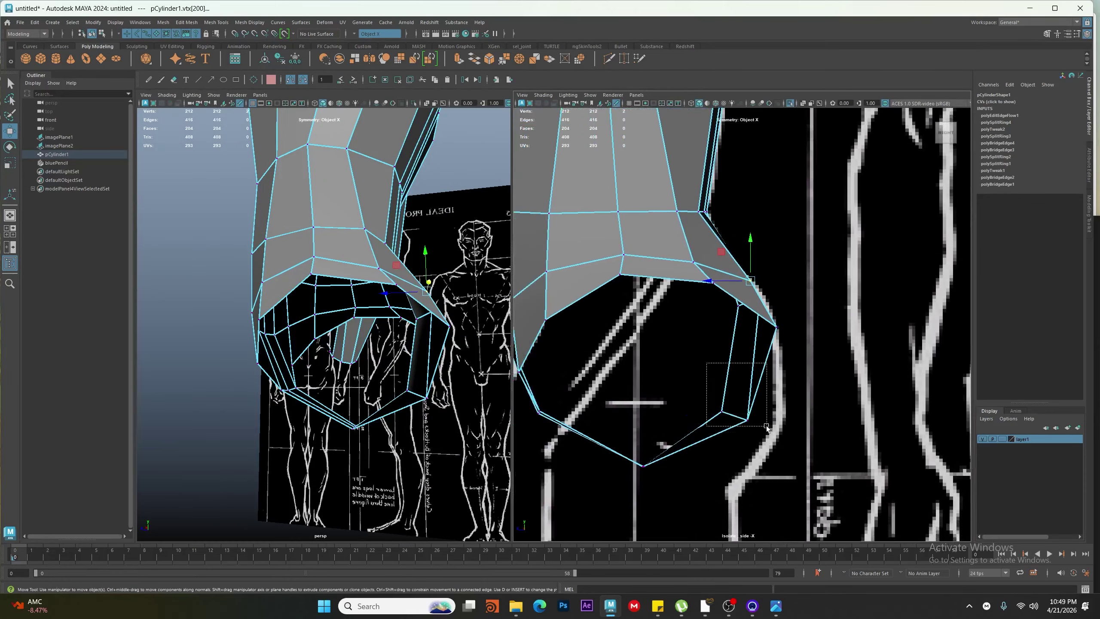
pyautogui.moveTo(589, 374); pyautogui.dragTo(599, 380, button='middle')
# Adjust the lower front vertices of the leg opening in the side view for a rounder opening that follows the thigh
pyautogui.moveTo(538, 413); pyautogui.dragTo(534, 439)
pyautogui.scroll(-5, 542, 428)
pyautogui.scroll(5, 544, 436)
pyautogui.keyDown('alt'); pyautogui.moveTo(549, 354); pyautogui.dragTo(579, 359, button='middle'); pyautogui.keyUp('alt')
pyautogui.moveTo(579, 359); pyautogui.dragTo(556, 361)
pyautogui.moveTo(544, 375); pyautogui.dragTo(542, 374, button='middle')
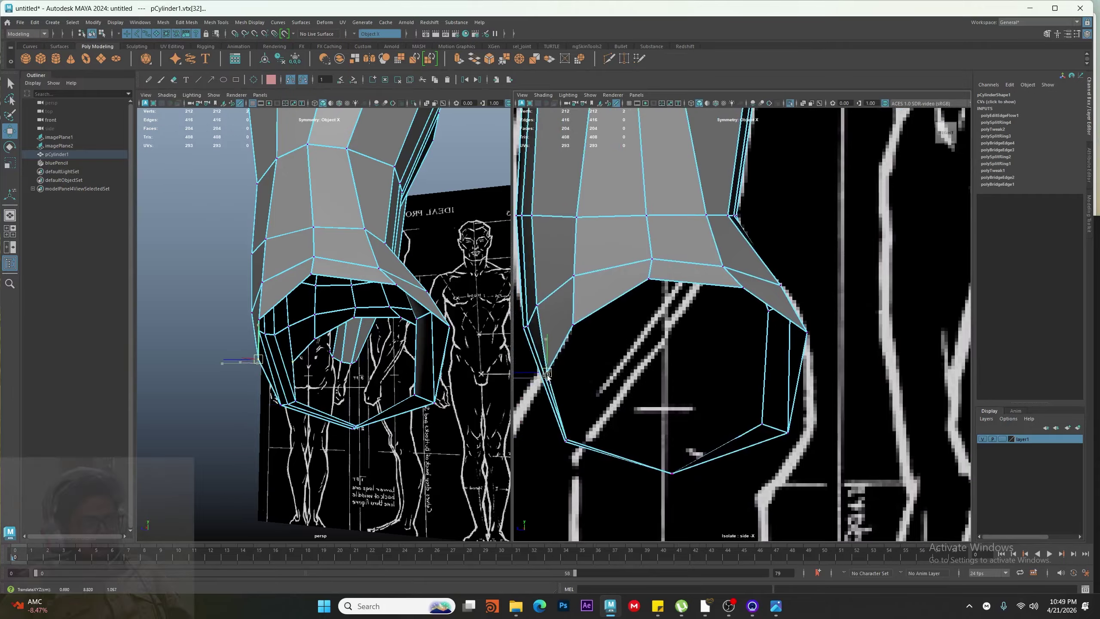
# In the front view, nudge the outer front vertex of the leg opening to straighten its slanted edge
pyautogui.press('space')
pyautogui.moveTo(398, 355); pyautogui.dragTo(399, 413)
pyautogui.scroll(5, 389, 368)
pyautogui.keyDown('alt'); pyautogui.moveTo(373, 293); pyautogui.dragTo(425, 348, button='middle'); pyautogui.keyUp('alt')
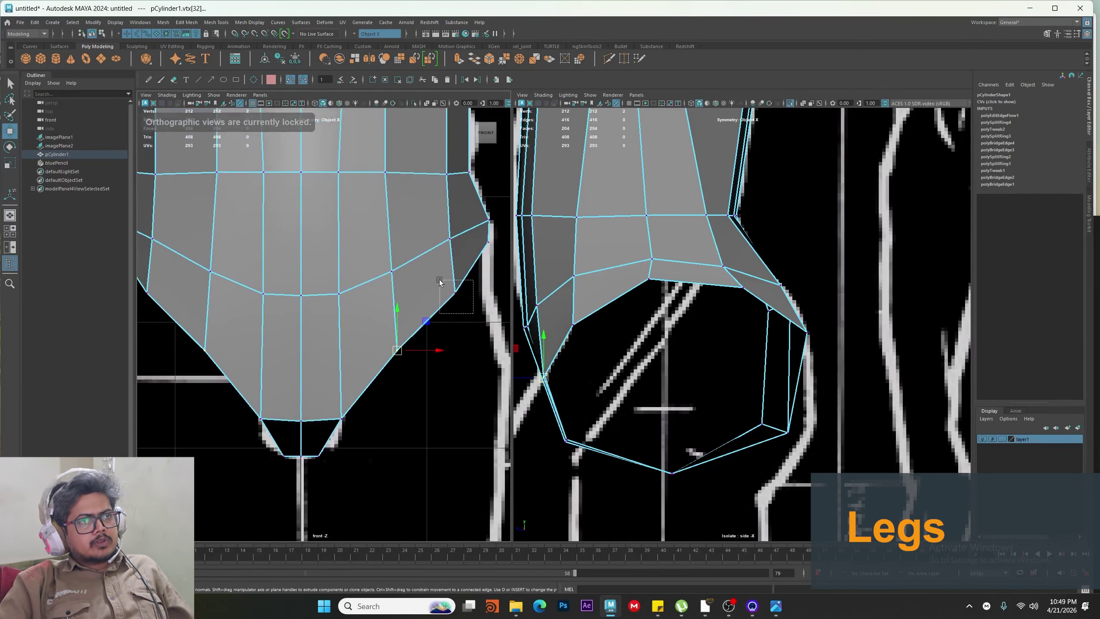
pyautogui.moveTo(455, 293); pyautogui.dragTo(449, 289)
# Select the border edge loop of the leg openings and extrude it downward to form the thighs
pyautogui.moveTo(439, 308); pyautogui.dragTo(438, 289, button='right')
pyautogui.doubleClick(436, 313)
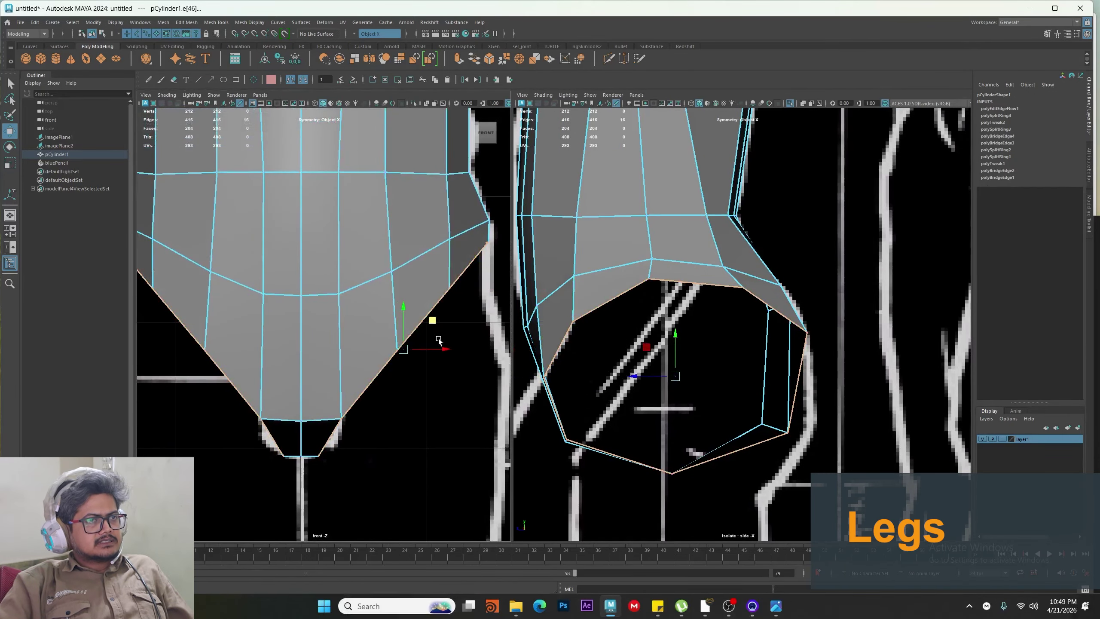
pyautogui.keyDown('shift'); pyautogui.rightClick(429, 281); pyautogui.keyUp('shift')
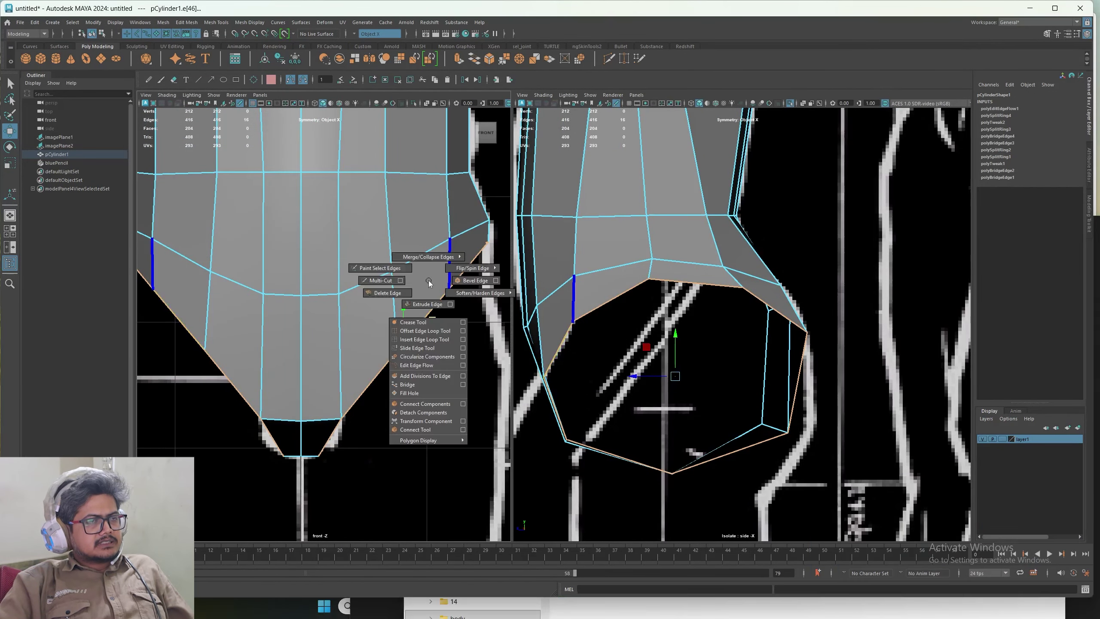
pyautogui.click(427, 303)
pyautogui.scroll(-5, 373, 323)
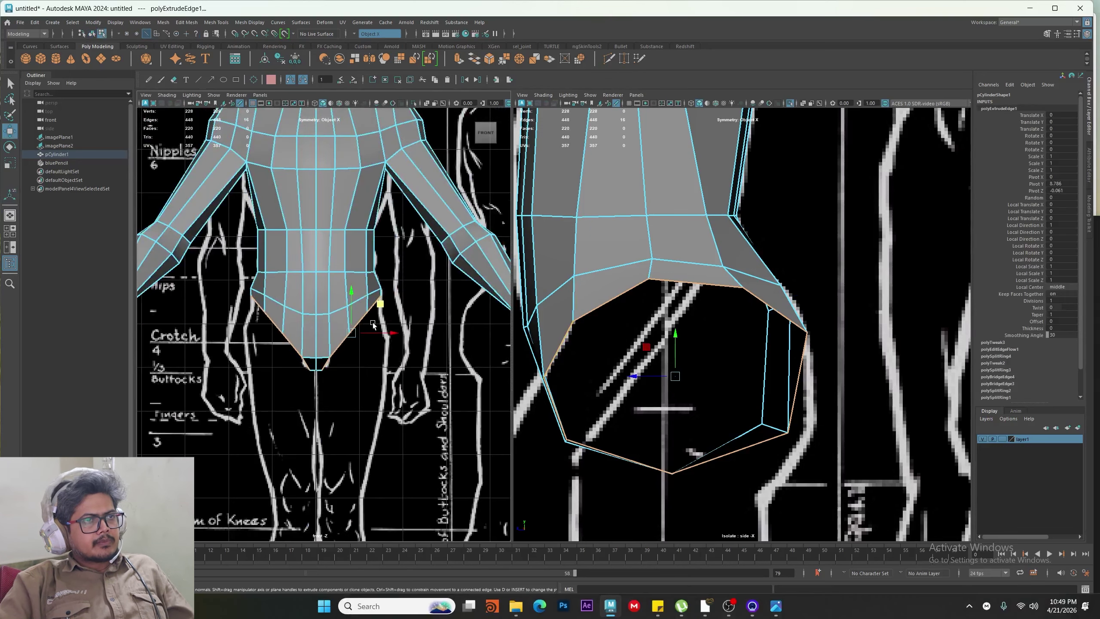
pyautogui.moveTo(354, 330); pyautogui.dragTo(393, 479)
pyautogui.keyDown('alt'); pyautogui.moveTo(393, 479); pyautogui.dragTo(389, 293, button='middle'); pyautogui.keyUp('alt')
pyautogui.scroll(3, 406, 350)
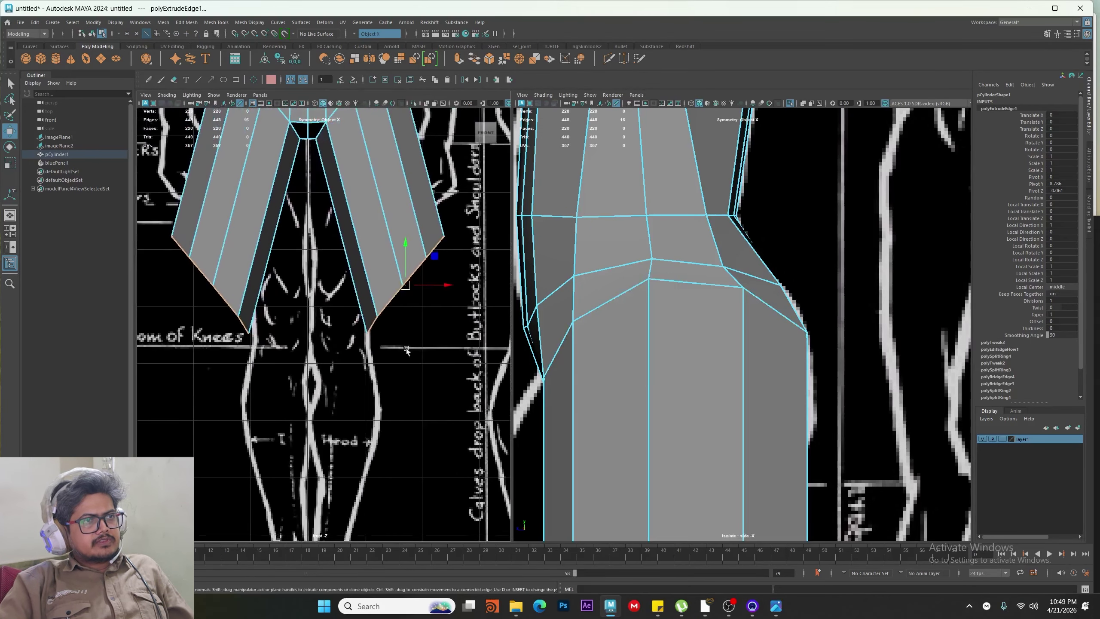
# Rotate the extruded leg ends level, lower them to the knees, scale them down and apply Circularize Components
pyautogui.moveTo(442, 301); pyautogui.dragTo(417, 335)
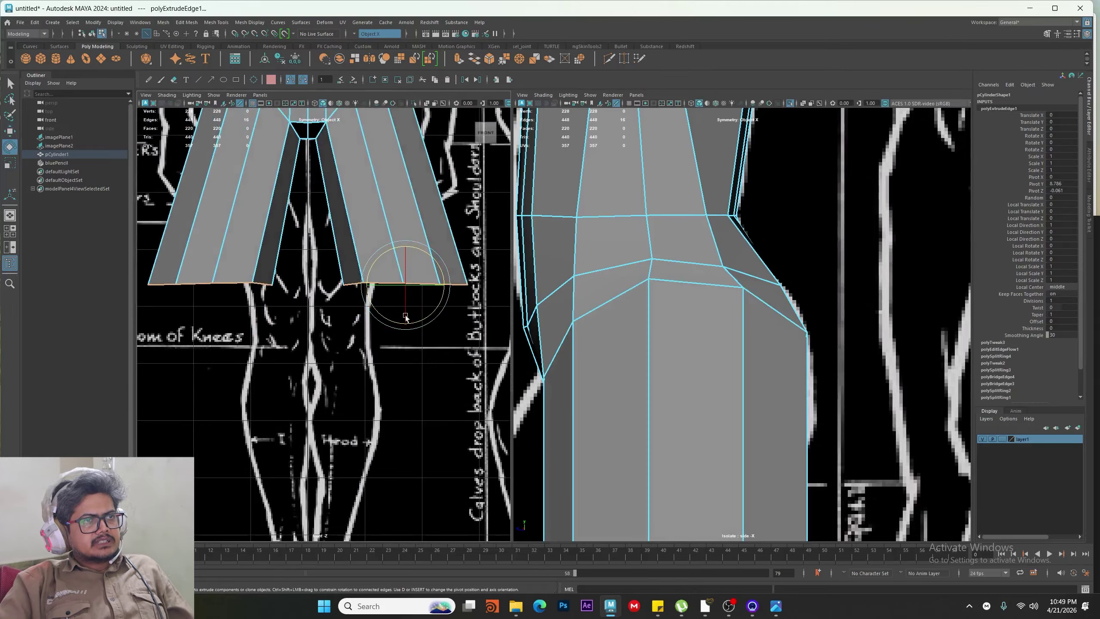
pyautogui.press('w')
pyautogui.moveTo(404, 279); pyautogui.dragTo(391, 338)
pyautogui.press('r')
pyautogui.click(537, 312)
pyautogui.moveTo(416, 297); pyautogui.dragTo(340, 345)
pyautogui.press('w')
pyautogui.keyDown('shift'); pyautogui.moveTo(397, 312); pyautogui.dragTo(394, 389, button='right'); pyautogui.keyUp('shift')
pyautogui.keyDown('alt'); pyautogui.moveTo(373, 351); pyautogui.dragTo(328, 418); pyautogui.keyUp('alt')
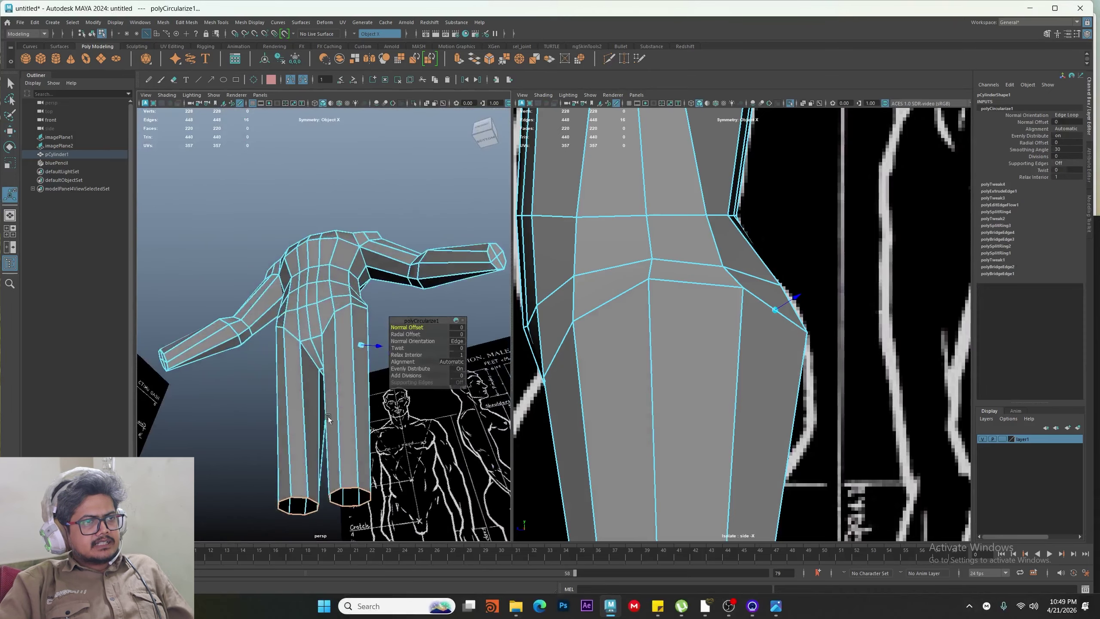
# In the front view, raise the leg-end vertices to just above the knees and scale them to the reference leg width
pyautogui.press('space')
pyautogui.moveTo(332, 346); pyautogui.dragTo(333, 363)
pyautogui.keyDown('alt'); pyautogui.moveTo(333, 363); pyautogui.dragTo(328, 440, button='middle'); pyautogui.keyUp('alt')
pyautogui.scroll(2, 329, 424)
pyautogui.press('w')
pyautogui.moveTo(331, 396); pyautogui.dragTo(299, 393, button='right')
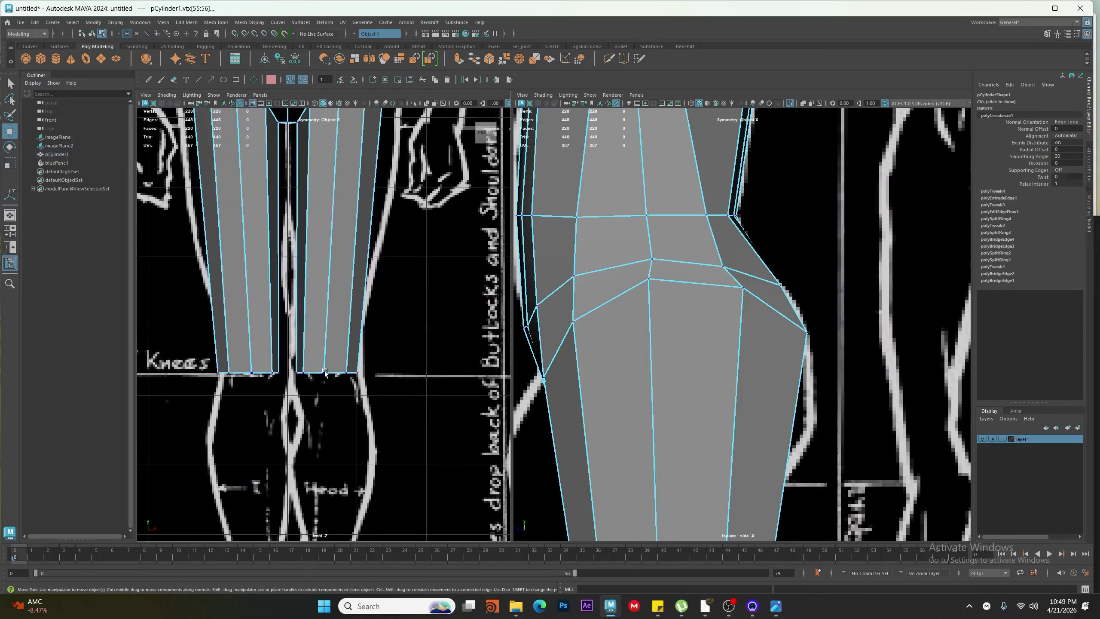
pyautogui.moveTo(291, 362); pyautogui.dragTo(373, 387)
pyautogui.moveTo(327, 343); pyautogui.dragTo(334, 321)
pyautogui.scroll(1, 320, 339)
pyautogui.press('t')
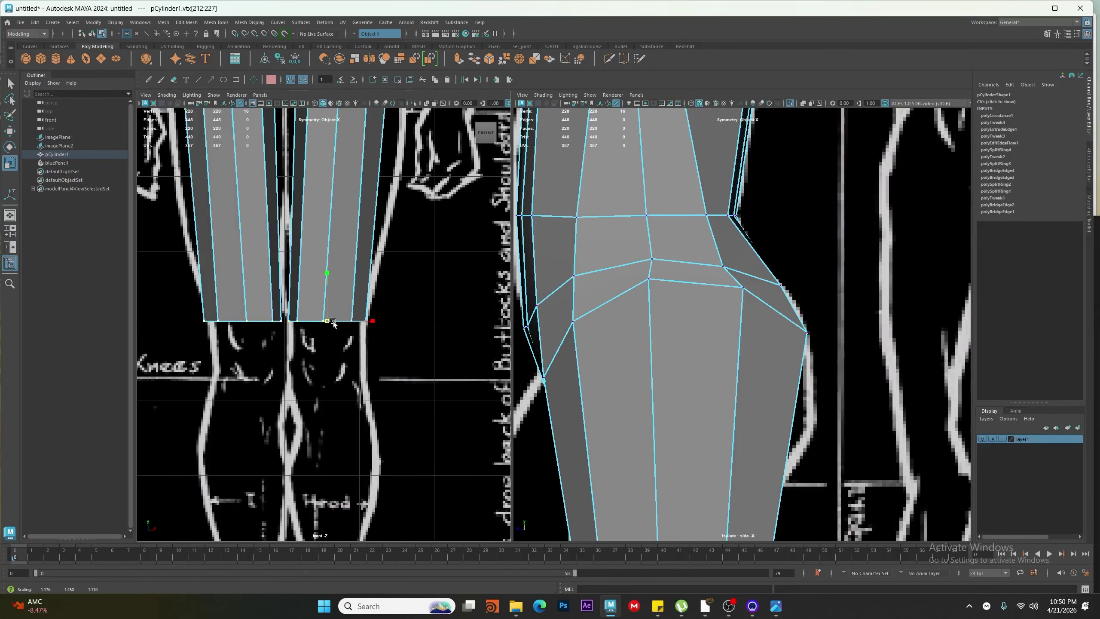
pyautogui.scroll(3, 333, 321)
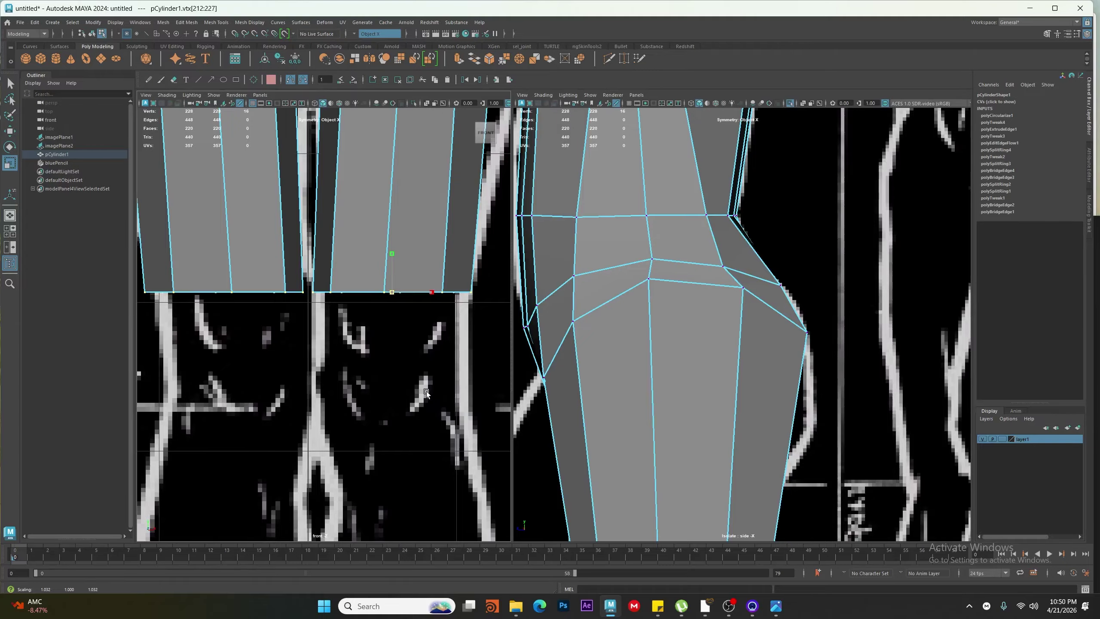
# Extrude the leg-end edge loops downward twice through the knees, fitting each new ring to the reference width
pyautogui.press('w')
pyautogui.keyDown('alt'); pyautogui.moveTo(417, 346); pyautogui.dragTo(406, 364, button='middle'); pyautogui.keyUp('alt')
pyautogui.keyDown('alt'); pyautogui.moveTo(406, 363); pyautogui.dragTo(409, 364, button='right'); pyautogui.keyUp('alt')
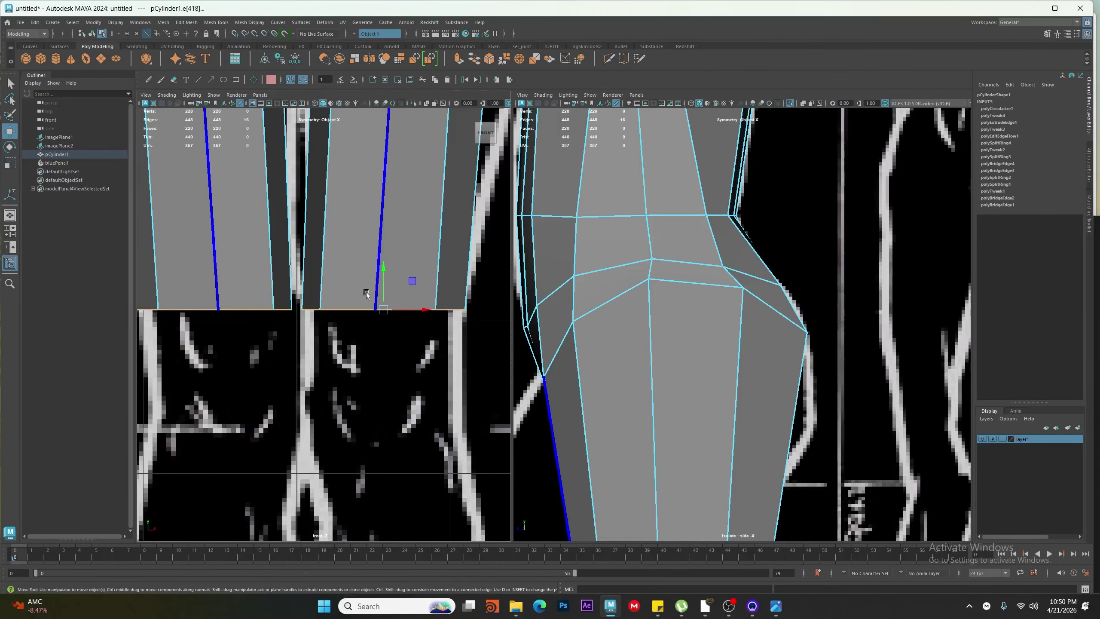
pyautogui.keyDown('shift'); pyautogui.moveTo(383, 284); pyautogui.dragTo(381, 383); pyautogui.keyUp('shift')
pyautogui.press('r')
pyautogui.press('w')
pyautogui.moveTo(381, 346); pyautogui.dragTo(382, 353)
pyautogui.keyDown('alt'); pyautogui.moveTo(382, 353); pyautogui.dragTo(370, 265, button='middle'); pyautogui.keyUp('alt')
pyautogui.keyDown('shift'); pyautogui.moveTo(371, 265); pyautogui.dragTo(373, 328); pyautogui.keyUp('shift')
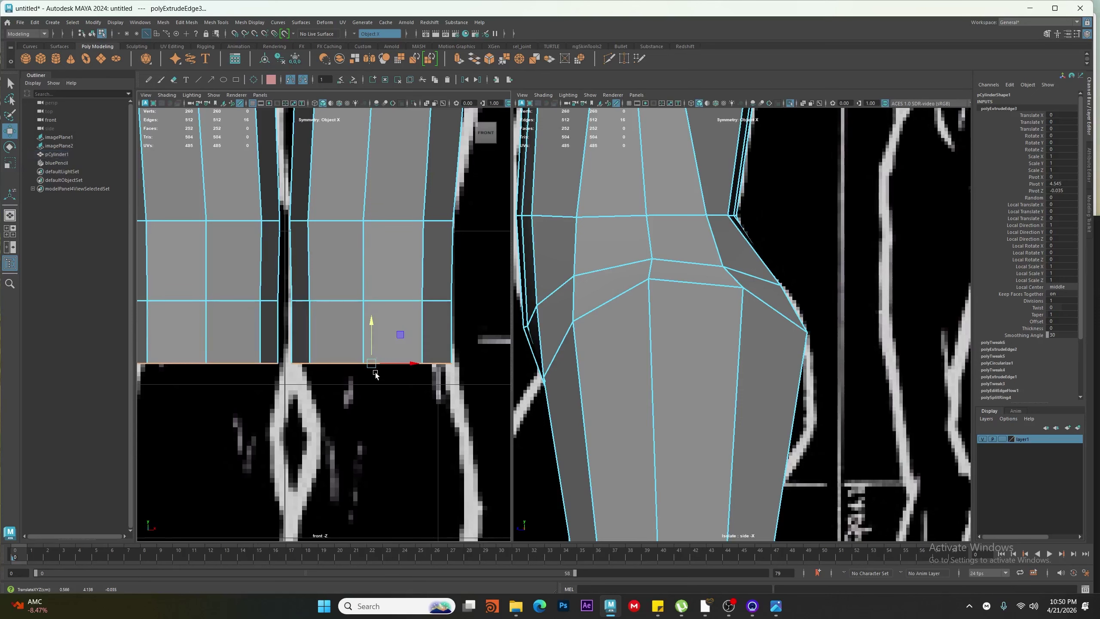
pyautogui.press('r')
pyautogui.moveTo(375, 375); pyautogui.dragTo(366, 378)
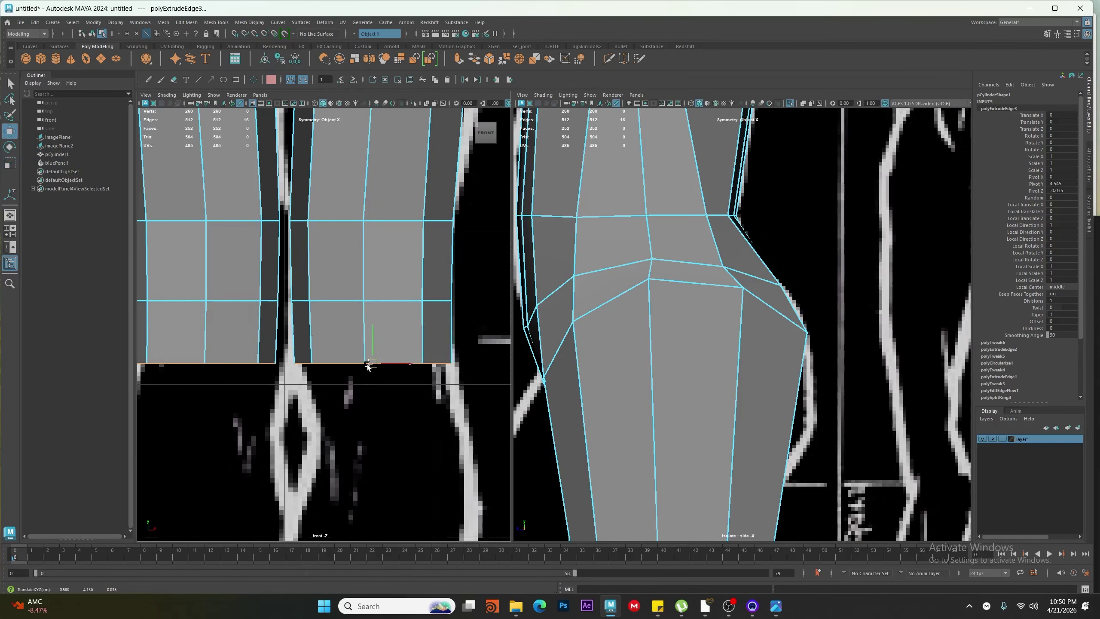
# Extrude the leg-end edge loops once more below the knees and scale them to the upper calf outline
pyautogui.keyDown('alt'); pyautogui.moveTo(367, 376); pyautogui.dragTo(377, 300, button='middle'); pyautogui.keyUp('alt')
pyautogui.keyDown('shift'); pyautogui.moveTo(382, 248); pyautogui.dragTo(382, 317); pyautogui.keyUp('shift')
pyautogui.keyDown('ctrl'); pyautogui.doubleClick(410, 354); pyautogui.keyUp('ctrl')
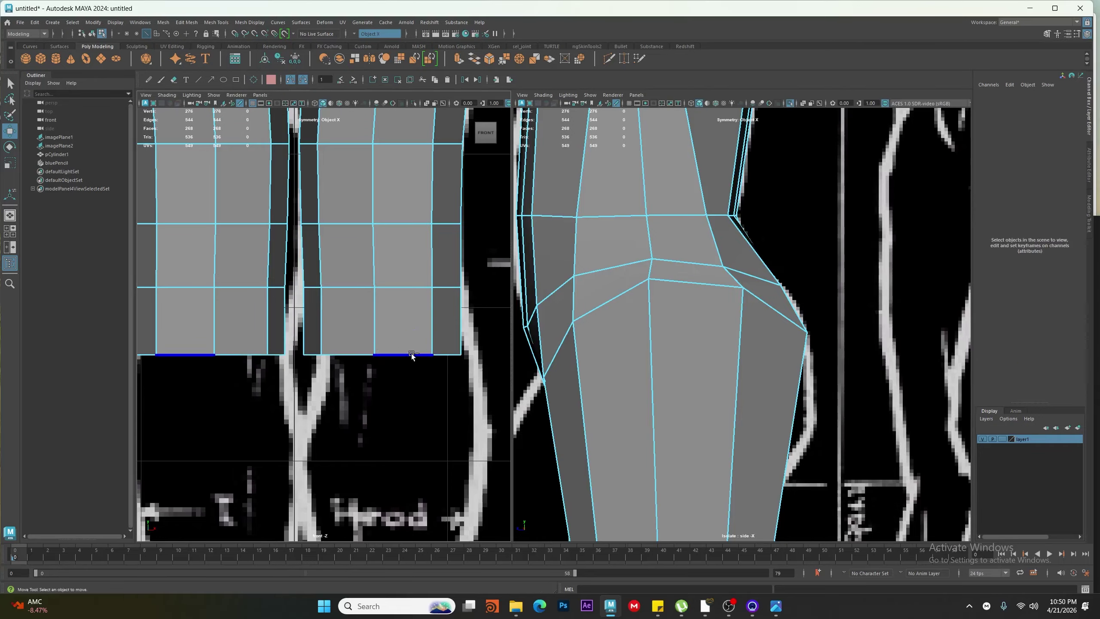
pyautogui.hotkey('ctrl', 'z')
pyautogui.moveTo(410, 354)
pyautogui.mouseDown()
pyautogui.moveTo(380, 362)
pyautogui.moveTo(394, 353)
pyautogui.mouseUp()
pyautogui.press('r')
pyautogui.press('w')
# Extrude the leg ends down to the widest part of the calves, scale them wider, and turn off isolation in the side view
pyautogui.scroll(-5, 394, 351)
pyautogui.keyDown('alt'); pyautogui.moveTo(391, 349); pyautogui.dragTo(396, 323, button='middle'); pyautogui.keyUp('alt')
pyautogui.keyDown('shift'); pyautogui.moveTo(362, 274); pyautogui.dragTo(376, 355); pyautogui.keyUp('shift')
pyautogui.press('r')
pyautogui.scroll(-8, 633, 234)
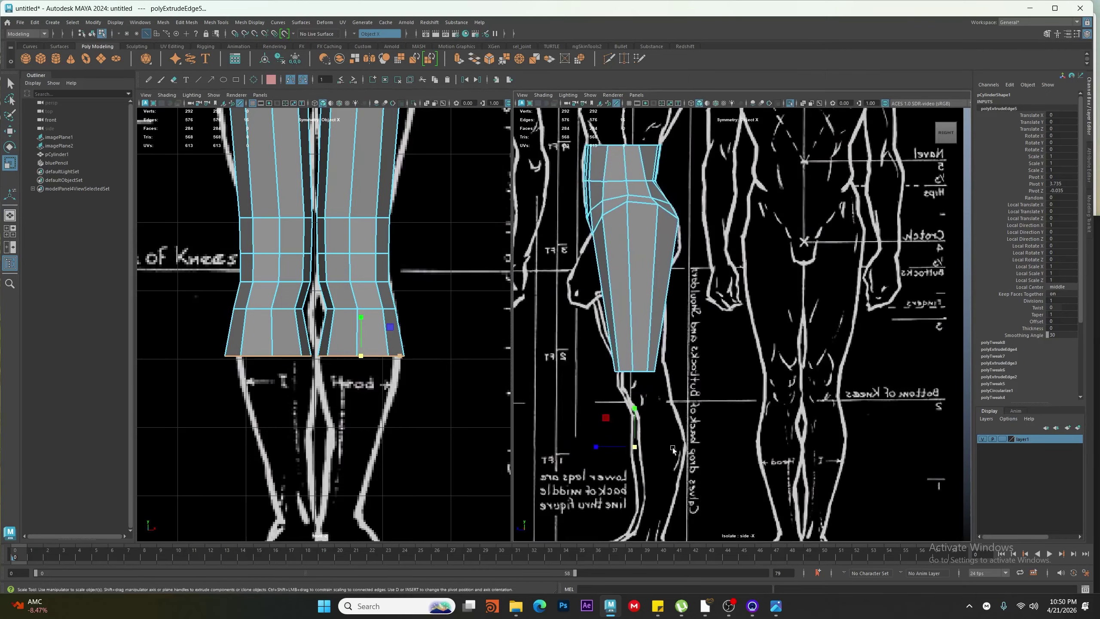
pyautogui.click(790, 105)
pyautogui.scroll(6, 662, 346)
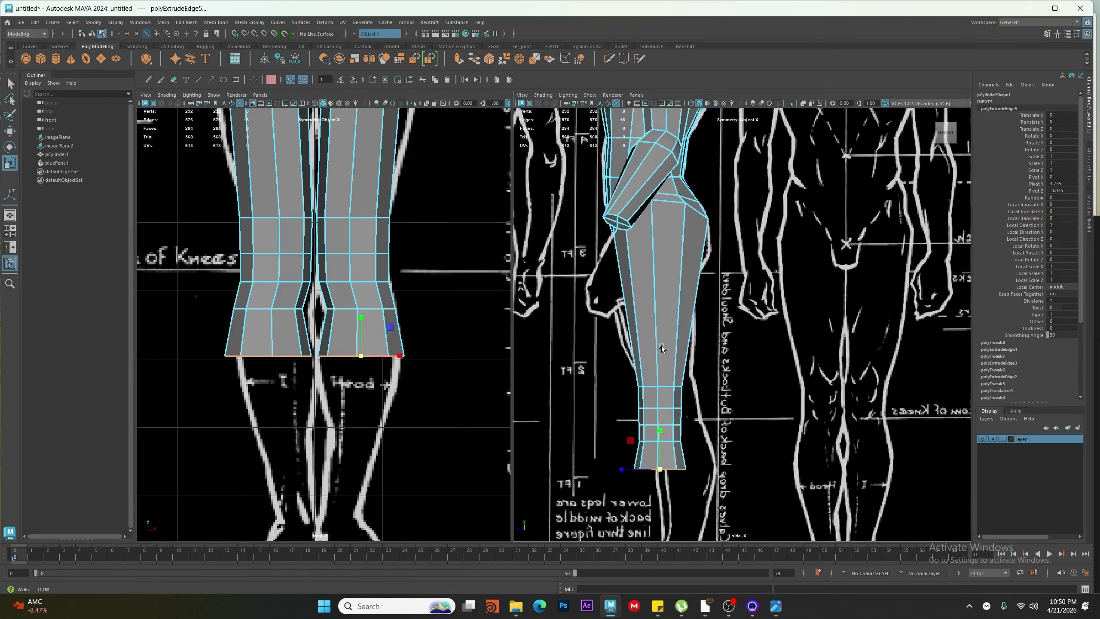
# Extrude the leg ends from the calves down to the ankles and taper them to the reference ankle width
pyautogui.keyDown('alt'); pyautogui.moveTo(412, 330); pyautogui.dragTo(429, 281, button='middle'); pyautogui.keyUp('alt')
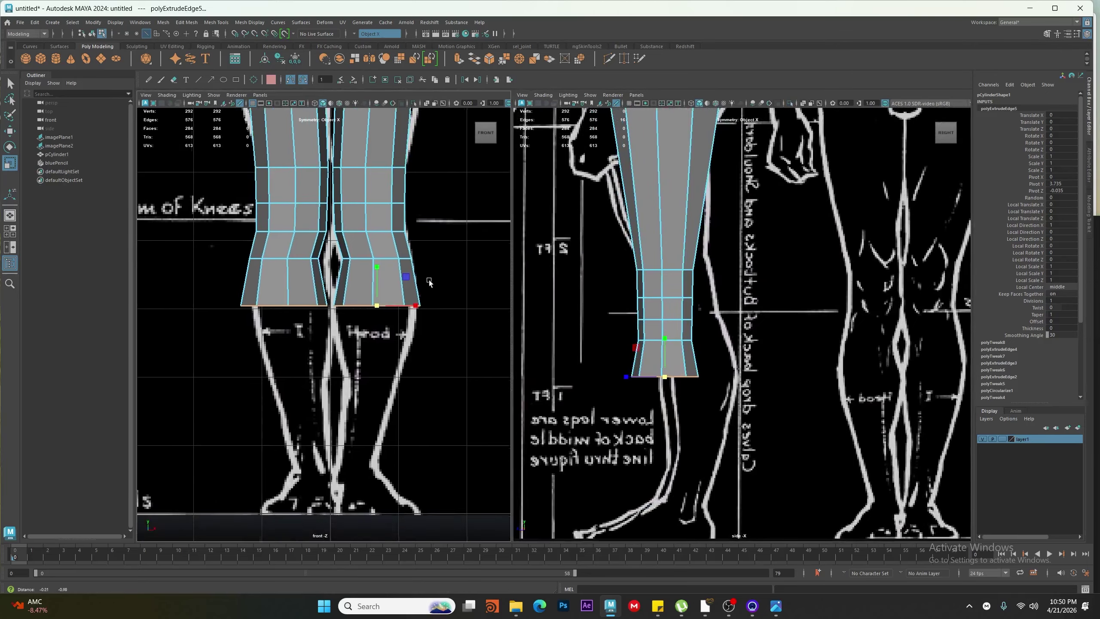
pyautogui.scroll(2, 416, 292)
pyautogui.keyDown('shift'); pyautogui.moveTo(386, 277); pyautogui.dragTo(369, 487); pyautogui.keyUp('shift')
pyautogui.press('r')
pyautogui.press('w')
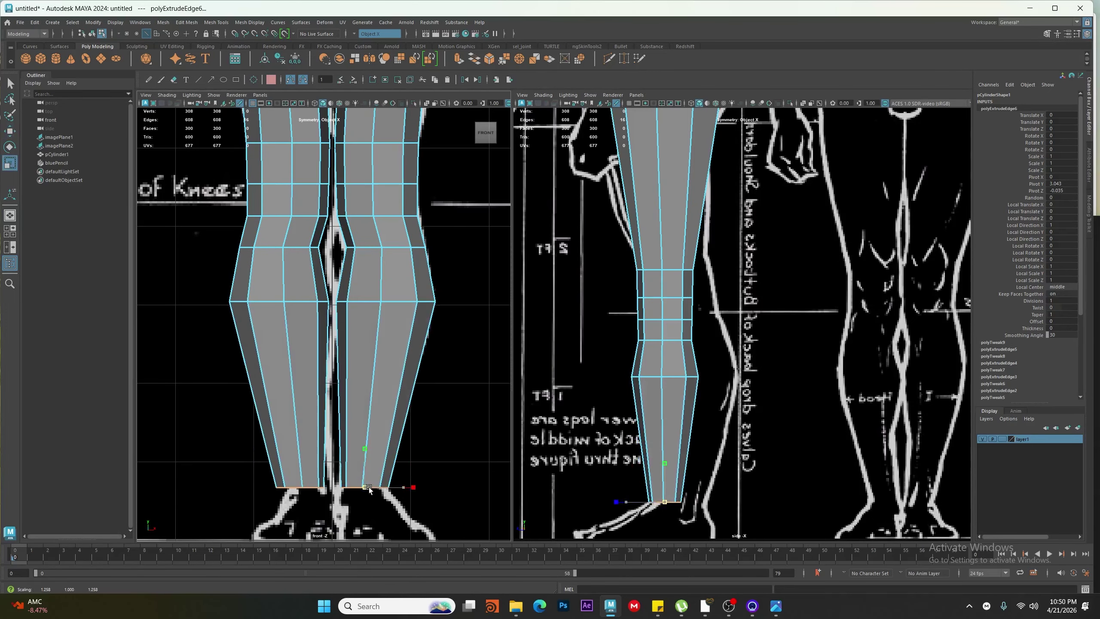
pyautogui.scroll(-3, 369, 487)
pyautogui.scroll(1, 369, 487)
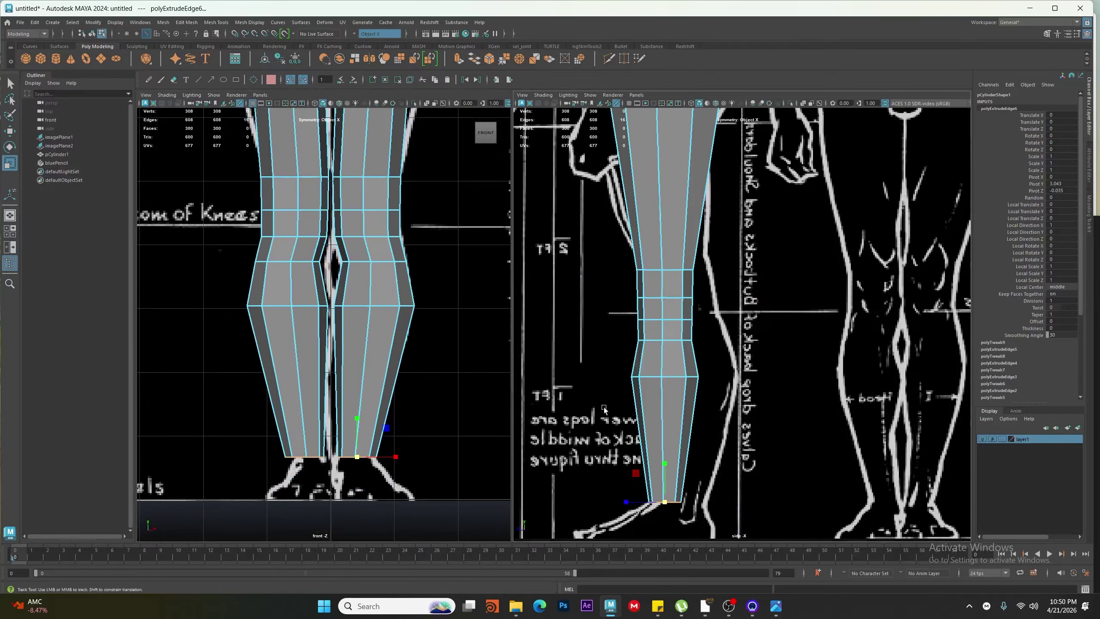
# In the side view, switch to wireframe and move the ring of vertices above the knee backward onto the reference leg
pyautogui.keyDown('alt'); pyautogui.moveTo(664, 178); pyautogui.dragTo(654, 332, button='middle'); pyautogui.keyUp('alt')
pyautogui.moveTo(669, 390); pyautogui.dragTo(582, 422, button='right')
pyautogui.keyDown('alt'); pyautogui.moveTo(577, 414); pyautogui.dragTo(571, 309, button='middle'); pyautogui.keyUp('alt')
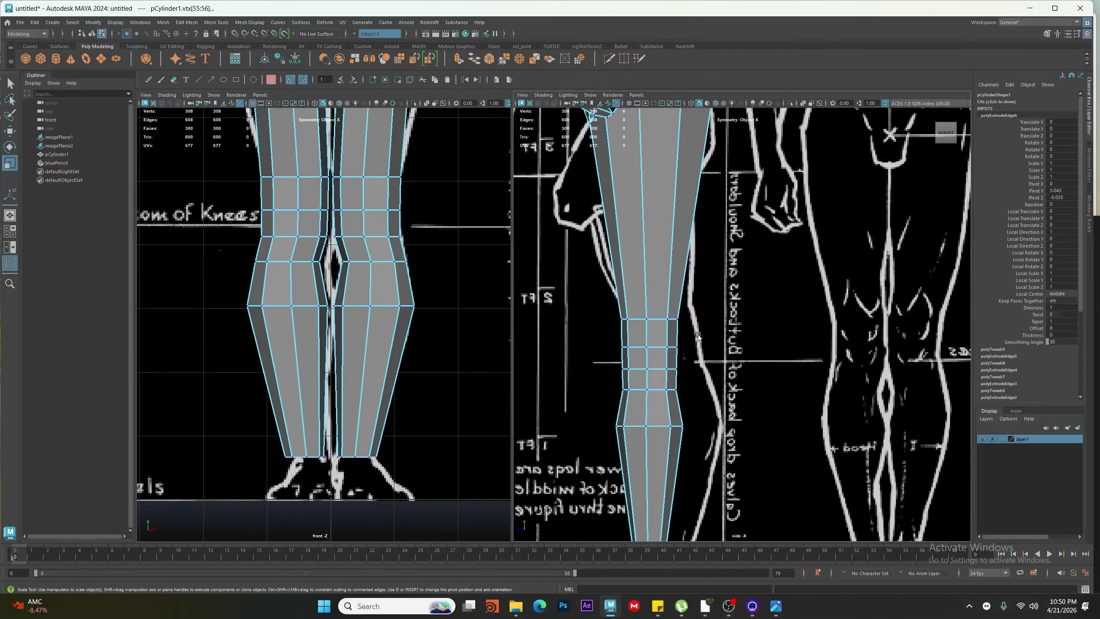
pyautogui.moveTo(697, 334); pyautogui.dragTo(700, 336)
pyautogui.press('4')
pyautogui.press('w')
pyautogui.scroll(5, 619, 312)
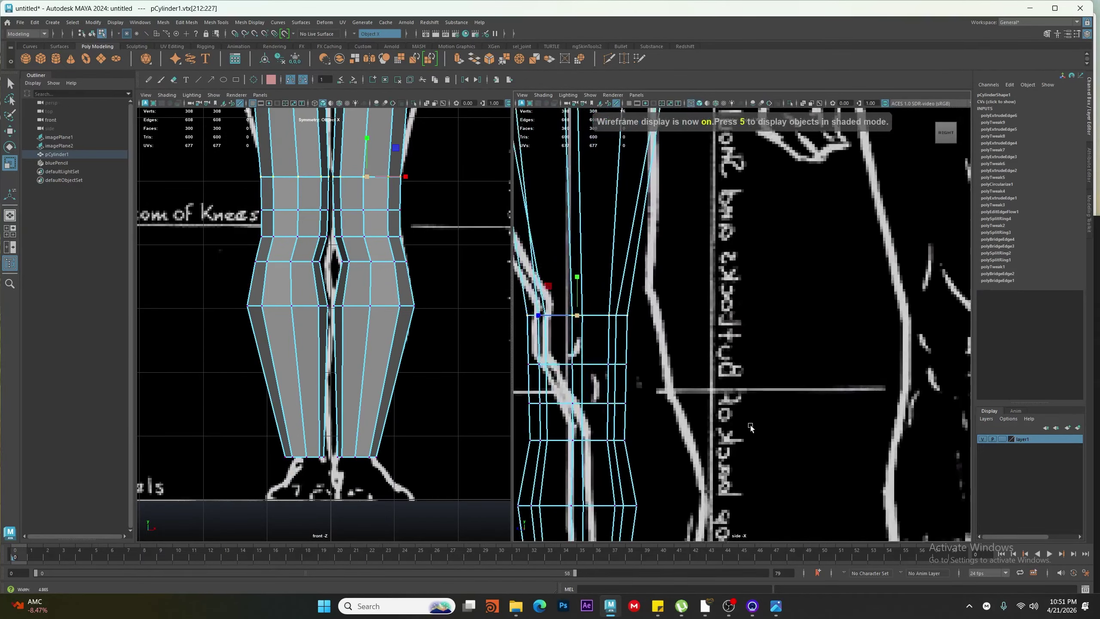
pyautogui.moveTo(612, 283); pyautogui.dragTo(613, 272)
pyautogui.moveTo(571, 314); pyautogui.dragTo(596, 314)
pyautogui.scroll(1, 607, 329)
pyautogui.keyDown('alt'); pyautogui.moveTo(607, 329); pyautogui.dragTo(593, 255, button='middle'); pyautogui.keyUp('alt')
# Shift the knee rings below it backward in the side view and scale them to fit the reference knee outline
pyautogui.moveTo(696, 294); pyautogui.dragTo(479, 339)
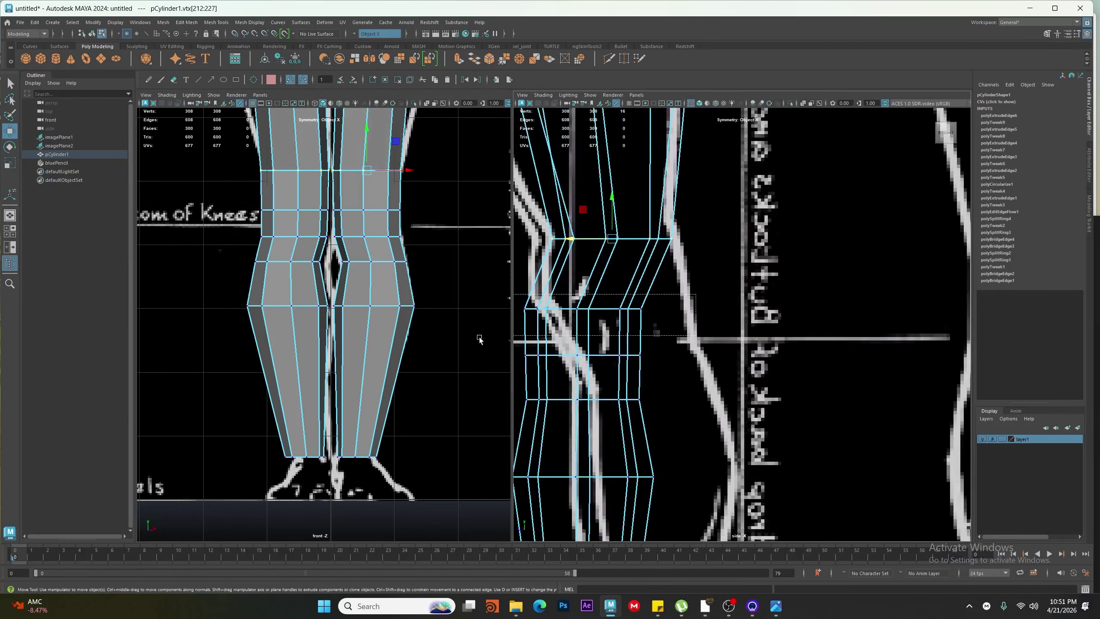
pyautogui.moveTo(536, 310); pyautogui.dragTo(571, 309)
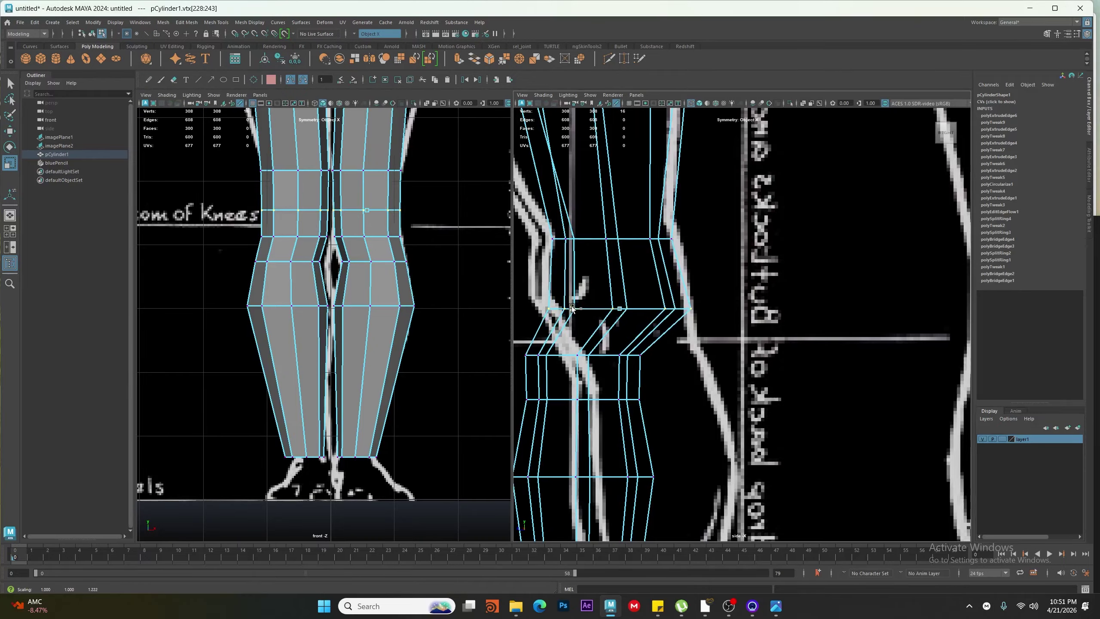
pyautogui.press('w')
pyautogui.moveTo(662, 340); pyautogui.dragTo(613, 354)
pyautogui.keyDown('alt'); pyautogui.moveTo(584, 368); pyautogui.dragTo(587, 313, button='middle'); pyautogui.keyUp('alt')
pyautogui.moveTo(667, 329); pyautogui.dragTo(480, 359)
pyautogui.moveTo(545, 346); pyautogui.dragTo(632, 346)
pyautogui.press('r')
pyautogui.press('w')
# Move the calf and ankle rings backward in the side view and scale them to match the reference lower leg
pyautogui.keyDown('alt'); pyautogui.moveTo(632, 347); pyautogui.dragTo(621, 229, button='middle'); pyautogui.keyUp('alt')
pyautogui.moveTo(678, 276); pyautogui.dragTo(629, 305)
pyautogui.keyDown('alt'); pyautogui.moveTo(699, 376); pyautogui.dragTo(759, 231, button='middle'); pyautogui.keyUp('alt')
pyautogui.moveTo(664, 422); pyautogui.dragTo(629, 416)
pyautogui.press('r')
pyautogui.scroll(-5, 279, 399)
pyautogui.scroll(5, 349, 264)
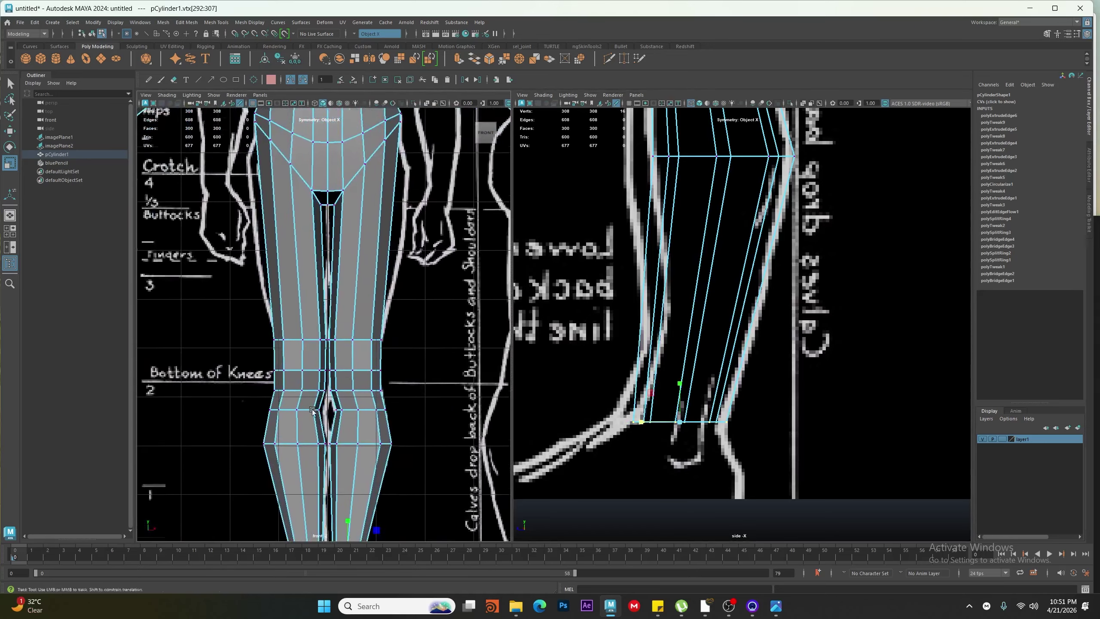
# In the front view, select the leg's vertices from the knee down and move them outward from the centre line
pyautogui.click(433, 231)
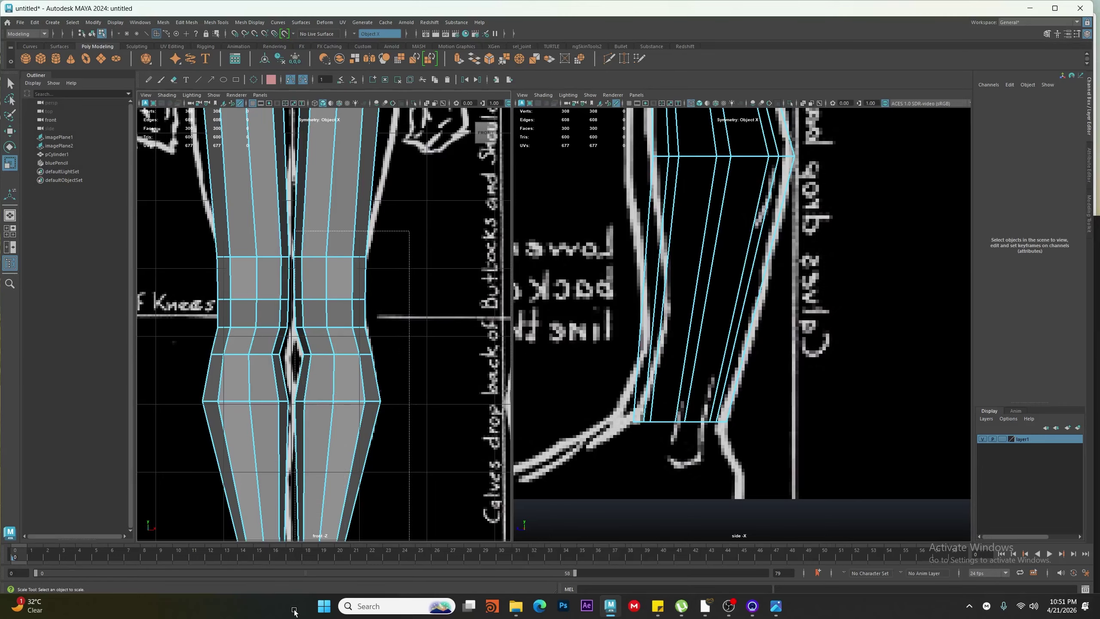
pyautogui.moveTo(299, 606); pyautogui.dragTo(298, 606)
pyautogui.keyDown('alt'); pyautogui.moveTo(368, 195); pyautogui.dragTo(373, 313, button='middle'); pyautogui.keyUp('alt')
pyautogui.keyDown('ctrl'); pyautogui.moveTo(427, 280); pyautogui.dragTo(206, 302); pyautogui.keyUp('ctrl')
pyautogui.keyDown('alt'); pyautogui.moveTo(342, 378); pyautogui.dragTo(301, 278, button='middle'); pyautogui.keyUp('alt')
pyautogui.press('w')
pyautogui.moveTo(342, 429); pyautogui.dragTo(364, 430)
# Select the ring of vertices above the knee in the front view and lower it closer to the knee
pyautogui.moveTo(316, 438); pyautogui.dragTo(277, 437, button='right')
pyautogui.scroll(1, 318, 347)
pyautogui.moveTo(389, 251); pyautogui.dragTo(249, 288)
pyautogui.moveTo(352, 268); pyautogui.dragTo(357, 269)
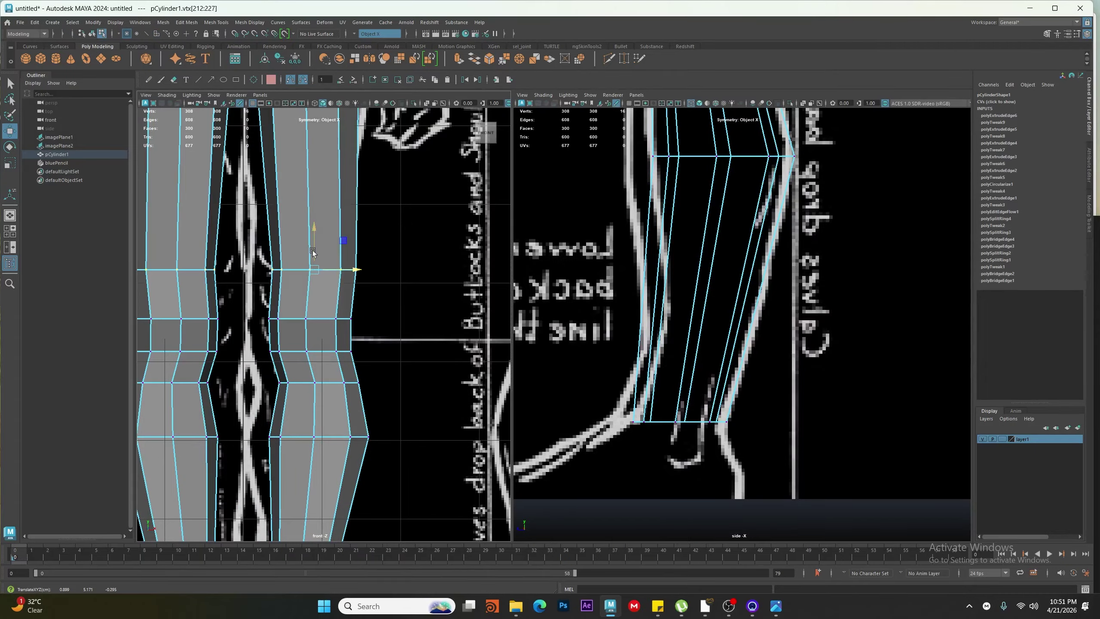
pyautogui.hotkey('ctrl', 'z')
pyautogui.moveTo(309, 230); pyautogui.dragTo(309, 240)
pyautogui.keyDown('alt'); pyautogui.moveTo(701, 195); pyautogui.dragTo(707, 415, button='middle'); pyautogui.keyUp('alt')
pyautogui.keyDown('alt'); pyautogui.moveTo(641, 235); pyautogui.dragTo(675, 358, button='middle'); pyautogui.keyUp('alt')
pyautogui.moveTo(311, 244); pyautogui.dragTo(310, 251)
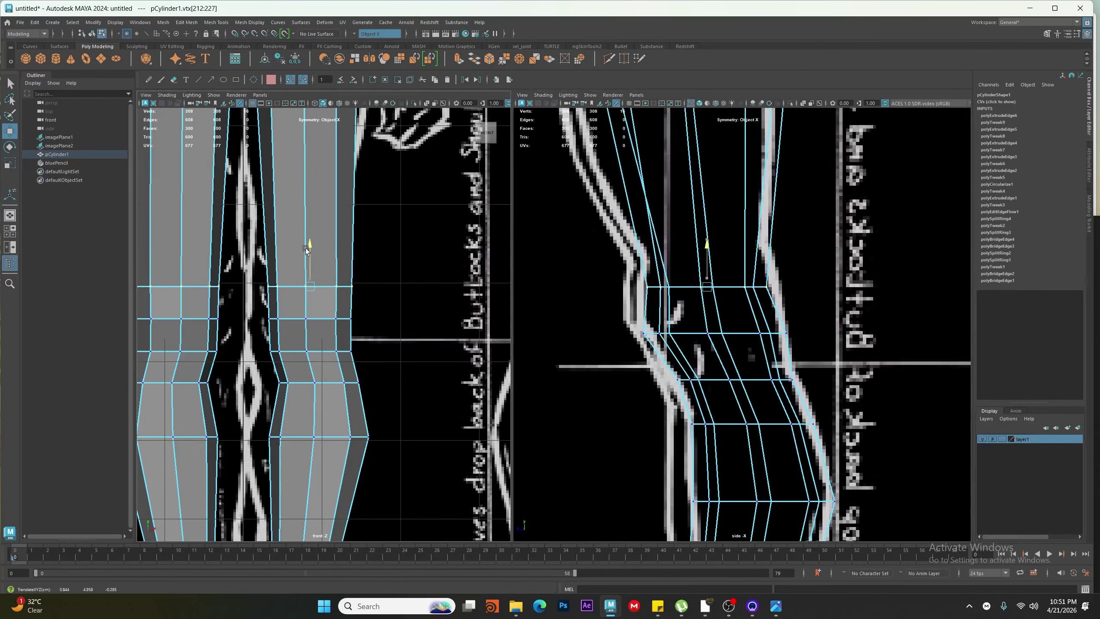
# Adjust individual inner and outer vertices of the knee rings sideways in the front view to shape the knees
pyautogui.scroll(2, 299, 303)
pyautogui.moveTo(279, 305)
pyautogui.mouseDown()
pyautogui.moveTo(255, 325)
pyautogui.moveTo(271, 317)
pyautogui.mouseUp()
pyautogui.click(360, 316)
pyautogui.click(342, 316)
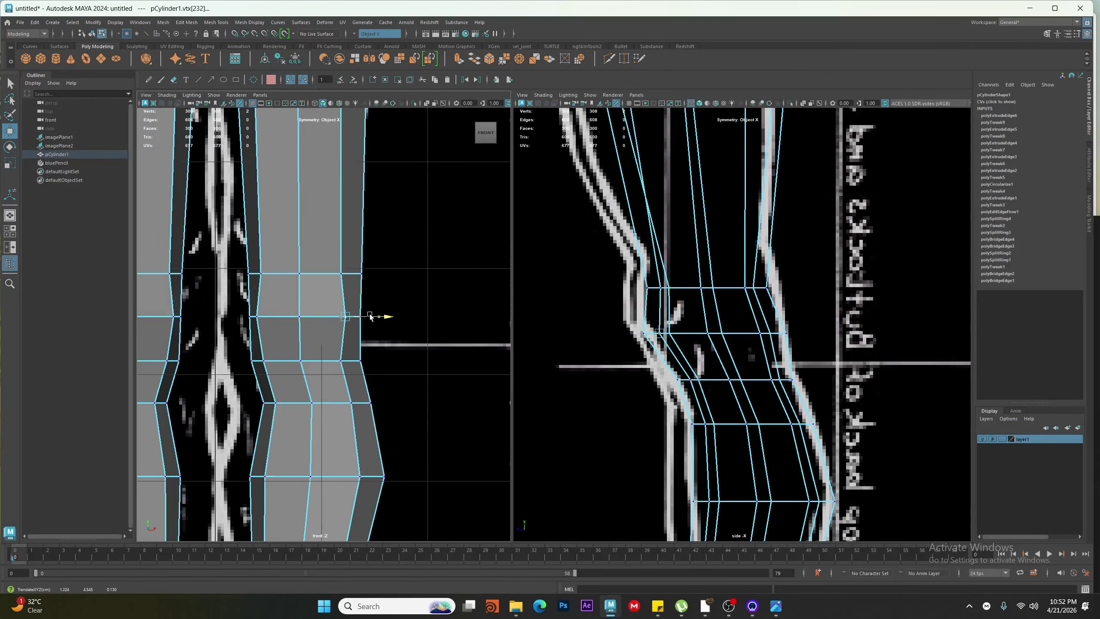
pyautogui.keyDown('alt'); pyautogui.moveTo(260, 392); pyautogui.dragTo(251, 304, button='middle'); pyautogui.keyUp('alt')
pyautogui.moveTo(348, 315); pyautogui.dragTo(342, 314)
pyautogui.moveTo(249, 261); pyautogui.dragTo(269, 281)
pyautogui.moveTo(294, 272); pyautogui.dragTo(348, 274)
pyautogui.keyDown('alt'); pyautogui.moveTo(367, 270); pyautogui.dragTo(390, 417, button='middle'); pyautogui.keyUp('alt')
# Insert an edge loop around the thighs above the knees, flatten it and raise it slightly
pyautogui.moveTo(390, 417); pyautogui.dragTo(372, 347, button='right')
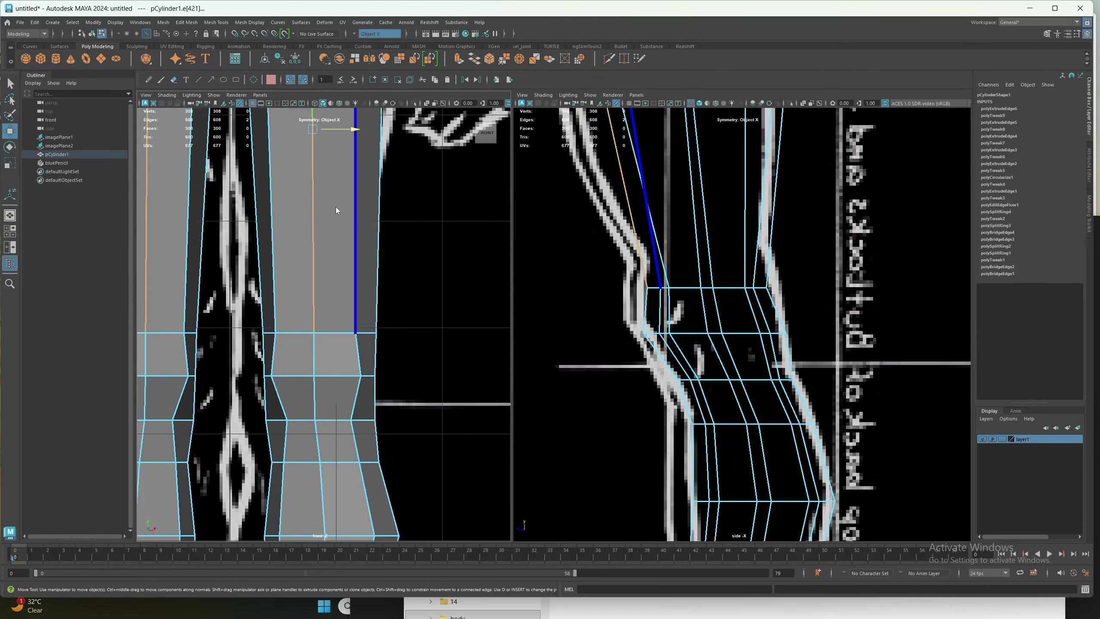
pyautogui.keyDown('shift'); pyautogui.moveTo(335, 207); pyautogui.dragTo(331, 264, button='right'); pyautogui.keyUp('shift')
pyautogui.moveTo(322, 283); pyautogui.dragTo(322, 290)
pyautogui.press('w')
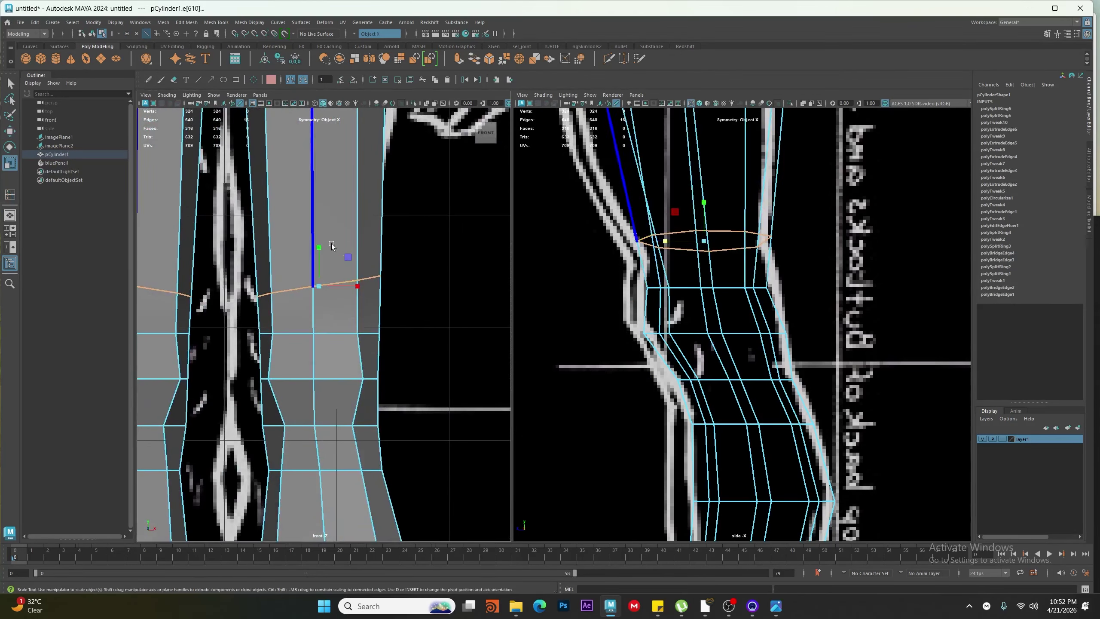
pyautogui.keyDown('alt'); pyautogui.moveTo(383, 258); pyautogui.dragTo(415, 359, button='middle'); pyautogui.keyUp('alt')
pyautogui.press('4')
pyautogui.keyDown('alt'); pyautogui.moveTo(340, 307); pyautogui.dragTo(345, 279, button='middle'); pyautogui.keyUp('alt')
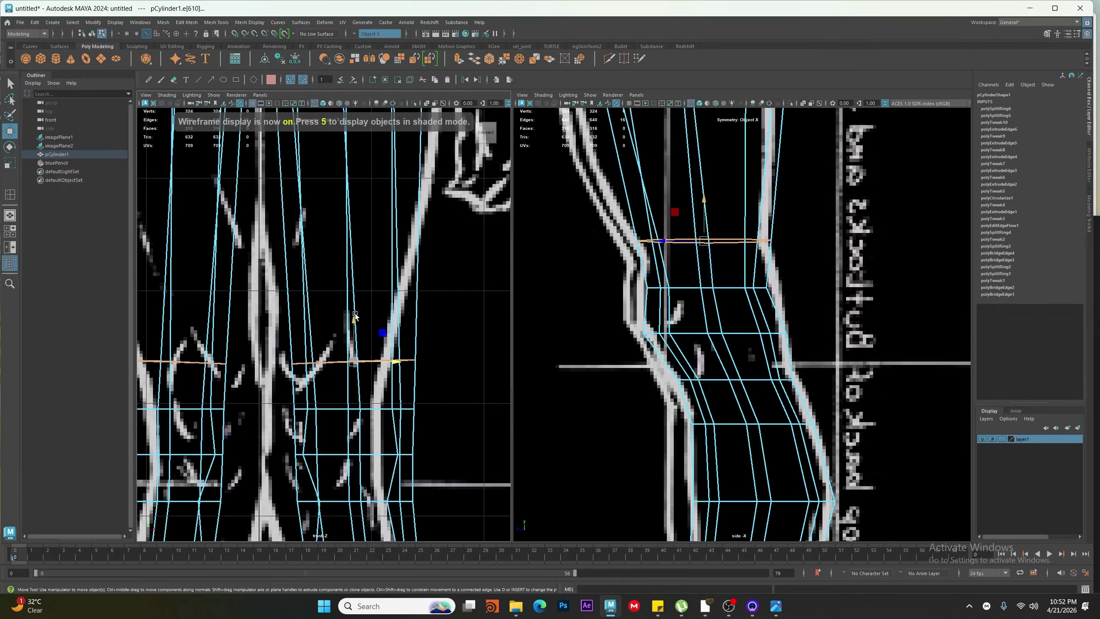
pyautogui.moveTo(353, 319); pyautogui.dragTo(353, 303)
# Raise the edge loop above the knees, move its outer vertices slightly outward in the front view, and display the model shaded
pyautogui.moveTo(305, 346); pyautogui.dragTo(265, 352, button='right')
pyautogui.moveTo(295, 340)
pyautogui.mouseDown()
pyautogui.moveTo(325, 371)
pyautogui.moveTo(324, 346)
pyautogui.moveTo(428, 360)
pyautogui.moveTo(451, 345)
pyautogui.mouseUp()
pyautogui.scroll(-3, 393, 301)
pyautogui.press('5')
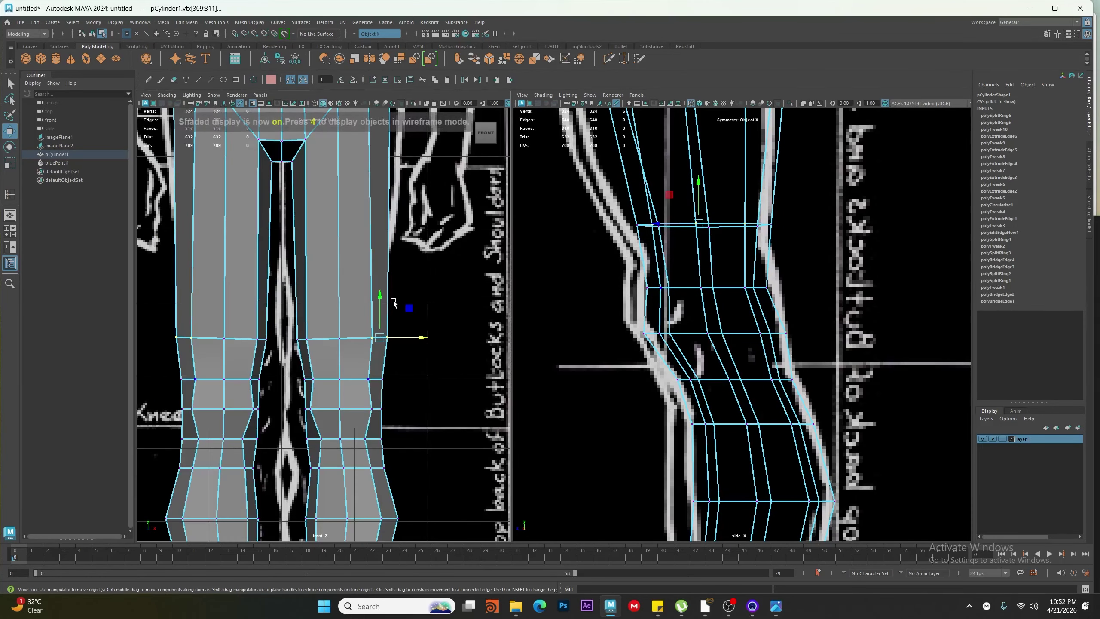
# Insert an edge loop around the middle of the thigh and rotate it in the front view to reduce its slant
pyautogui.scroll(3, 339, 312)
pyautogui.keyDown('alt'); pyautogui.moveTo(339, 312); pyautogui.dragTo(351, 412, button='middle'); pyautogui.keyUp('alt')
pyautogui.moveTo(351, 391); pyautogui.dragTo(362, 329, button='right')
pyautogui.click(372, 264)
pyautogui.keyDown('ctrl'); pyautogui.moveTo(376, 266); pyautogui.dragTo(451, 379, button='right'); pyautogui.keyUp('ctrl')
pyautogui.keyDown('alt'); pyautogui.moveTo(383, 298); pyautogui.dragTo(388, 340, button='middle'); pyautogui.keyUp('alt')
pyautogui.scroll(1, 389, 341)
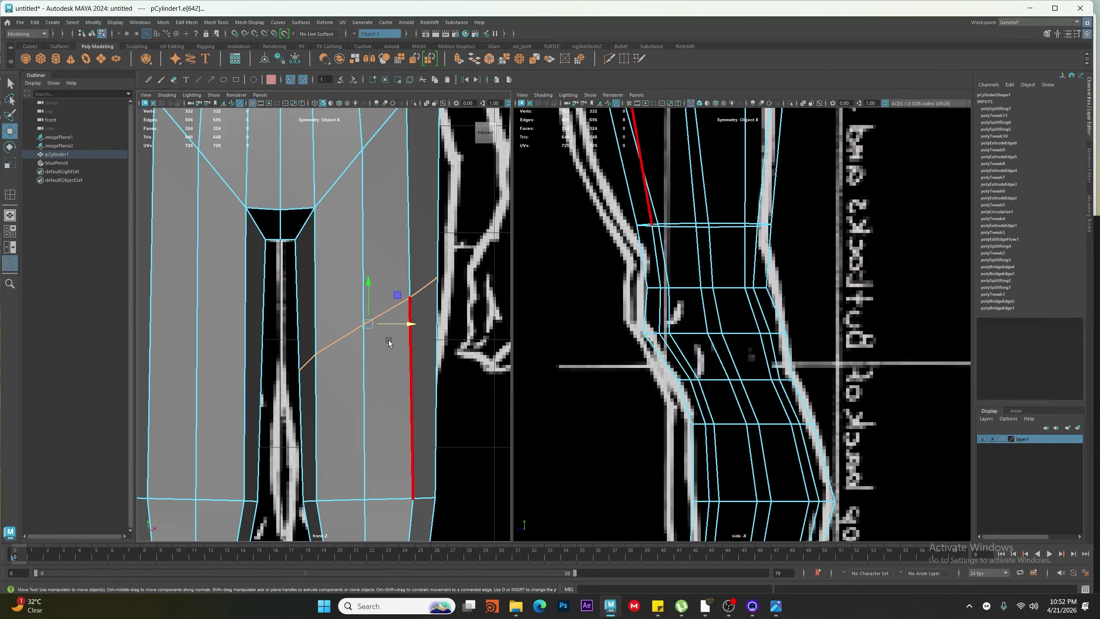
pyautogui.press('e')
pyautogui.moveTo(369, 306); pyautogui.dragTo(413, 324)
# Move the lower and upper crotch vertices in the front view inward toward the centre line to narrow the gap between the legs
pyautogui.press('w')
pyautogui.moveTo(320, 247); pyautogui.dragTo(297, 240, button='right')
pyautogui.moveTo(287, 230); pyautogui.dragTo(305, 250)
pyautogui.moveTo(338, 239); pyautogui.dragTo(332, 239)
pyautogui.moveTo(301, 193); pyautogui.dragTo(326, 221)
pyautogui.moveTo(310, 206); pyautogui.dragTo(296, 210)
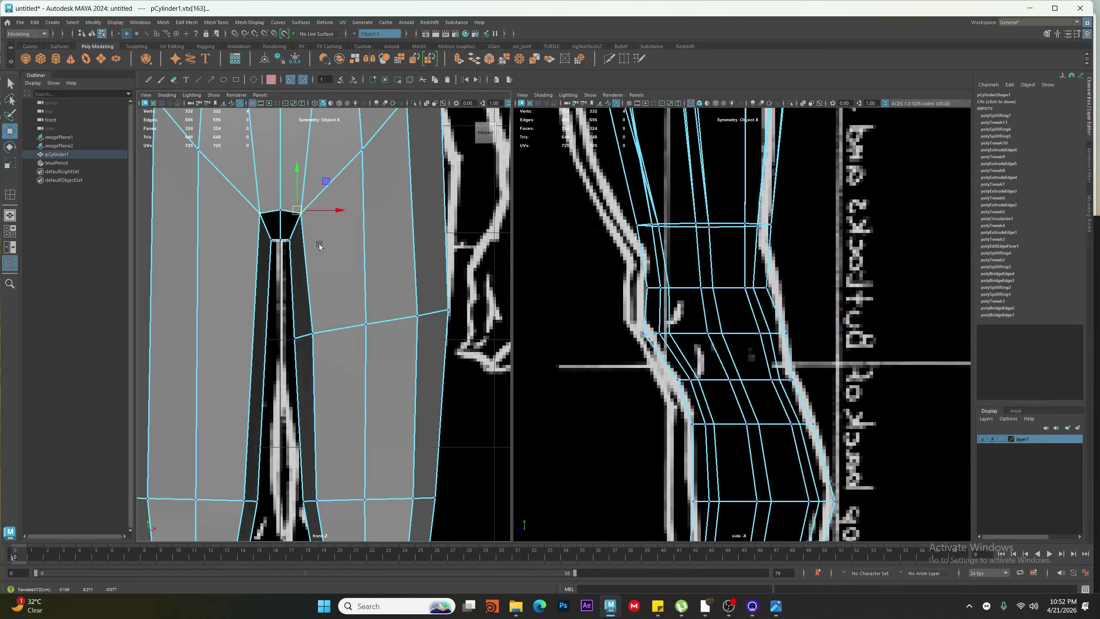
# Shift the outer thigh vertex sideways to follow the leg outline of the front reference
pyautogui.keyDown('alt'); pyautogui.moveTo(319, 246); pyautogui.dragTo(289, 270, button='middle'); pyautogui.keyUp('alt')
pyautogui.keyDown('alt'); pyautogui.moveTo(289, 269); pyautogui.dragTo(302, 269, button='right'); pyautogui.keyUp('alt')
pyautogui.moveTo(441, 318); pyautogui.dragTo(460, 335)
pyautogui.keyDown('alt'); pyautogui.moveTo(450, 334); pyautogui.dragTo(369, 326, button='right'); pyautogui.keyUp('alt')
pyautogui.moveTo(362, 338); pyautogui.dragTo(360, 338)
# Reposition the inner knee vertices horizontally to match the front reference's knee contour
pyautogui.keyDown('alt'); pyautogui.moveTo(333, 480); pyautogui.dragTo(323, 196, button='middle'); pyautogui.keyUp('alt')
pyautogui.keyDown('alt'); pyautogui.moveTo(322, 195); pyautogui.dragTo(360, 204, button='right'); pyautogui.keyUp('alt')
pyautogui.moveTo(259, 324); pyautogui.dragTo(321, 339)
pyautogui.moveTo(265, 261); pyautogui.dragTo(326, 272)
pyautogui.keyDown('alt'); pyautogui.moveTo(326, 272); pyautogui.dragTo(352, 349, button='middle'); pyautogui.keyUp('alt')
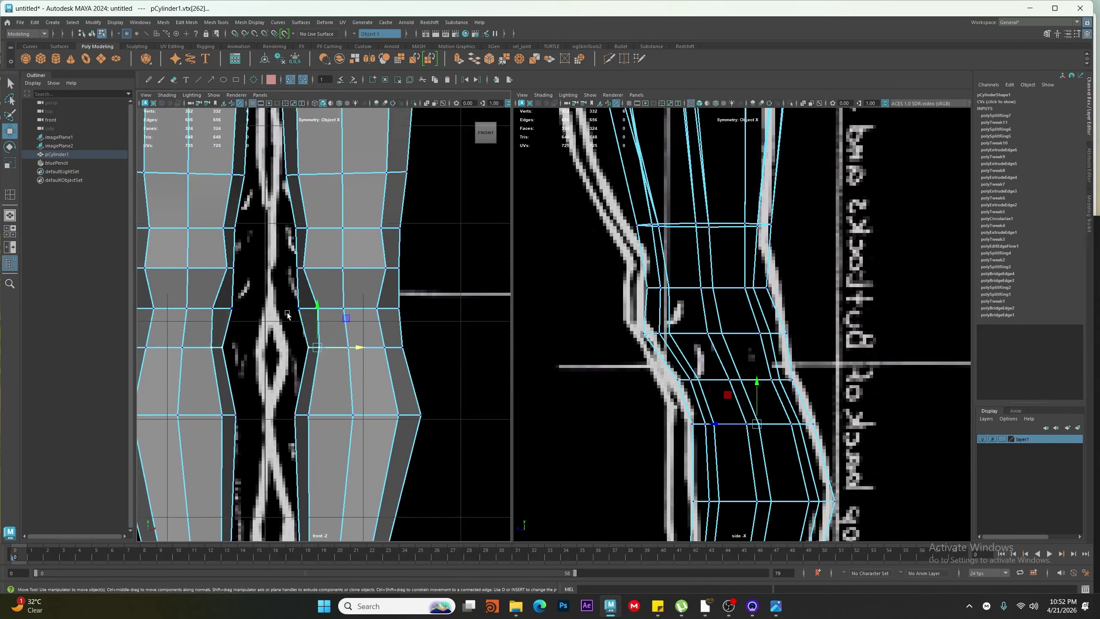
pyautogui.moveTo(287, 298); pyautogui.dragTo(306, 319)
pyautogui.moveTo(337, 310); pyautogui.dragTo(341, 309)
# Move the outer leg vertex just above the knee to fit the front reference outline
pyautogui.keyDown('alt'); pyautogui.moveTo(341, 277); pyautogui.dragTo(333, 407, button='middle'); pyautogui.keyUp('alt')
pyautogui.moveTo(414, 320); pyautogui.dragTo(431, 303)
pyautogui.moveTo(404, 324); pyautogui.dragTo(399, 281)
pyautogui.keyDown('alt'); pyautogui.moveTo(399, 286); pyautogui.dragTo(325, 381, button='right'); pyautogui.keyUp('alt')
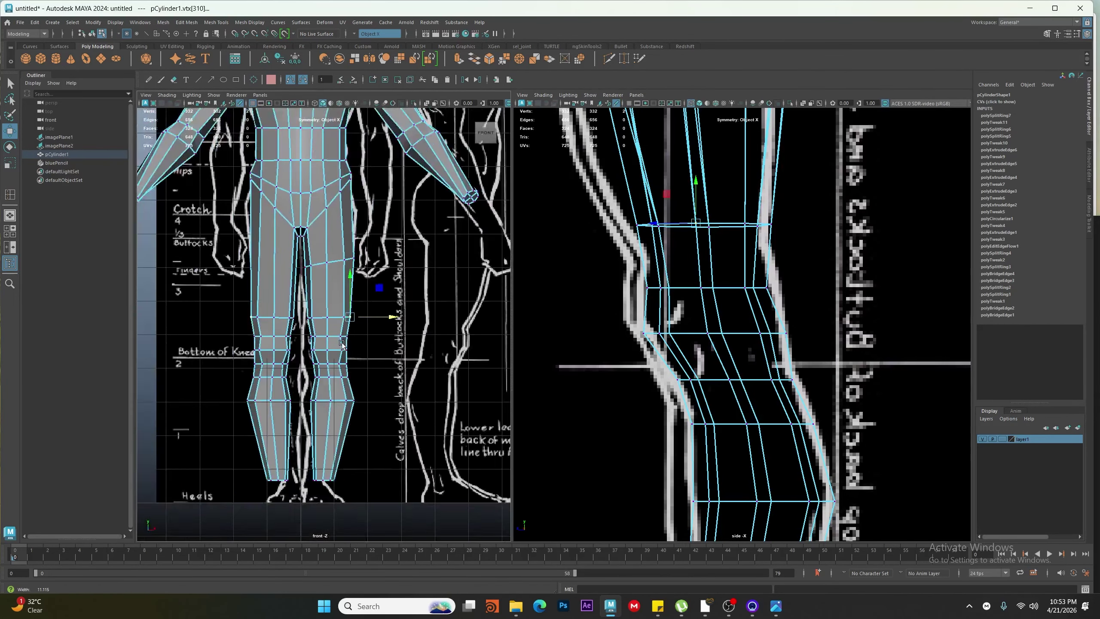
# Preview the whole body mesh smoothed and shaded in the perspective view, and return it to the unsmoothed display
pyautogui.keyDown('alt'); pyautogui.moveTo(326, 394); pyautogui.dragTo(323, 366, button='middle'); pyautogui.keyUp('alt')
pyautogui.keyDown('alt'); pyautogui.moveTo(322, 366); pyautogui.dragTo(336, 368, button='right'); pyautogui.keyUp('alt')
pyautogui.press('space')
pyautogui.moveTo(335, 370); pyautogui.dragTo(335, 347)
pyautogui.keyDown('alt'); pyautogui.moveTo(336, 347); pyautogui.dragTo(310, 376); pyautogui.keyUp('alt')
pyautogui.keyDown('alt'); pyautogui.moveTo(310, 377); pyautogui.dragTo(325, 382, button='right'); pyautogui.keyUp('alt')
pyautogui.press('5')
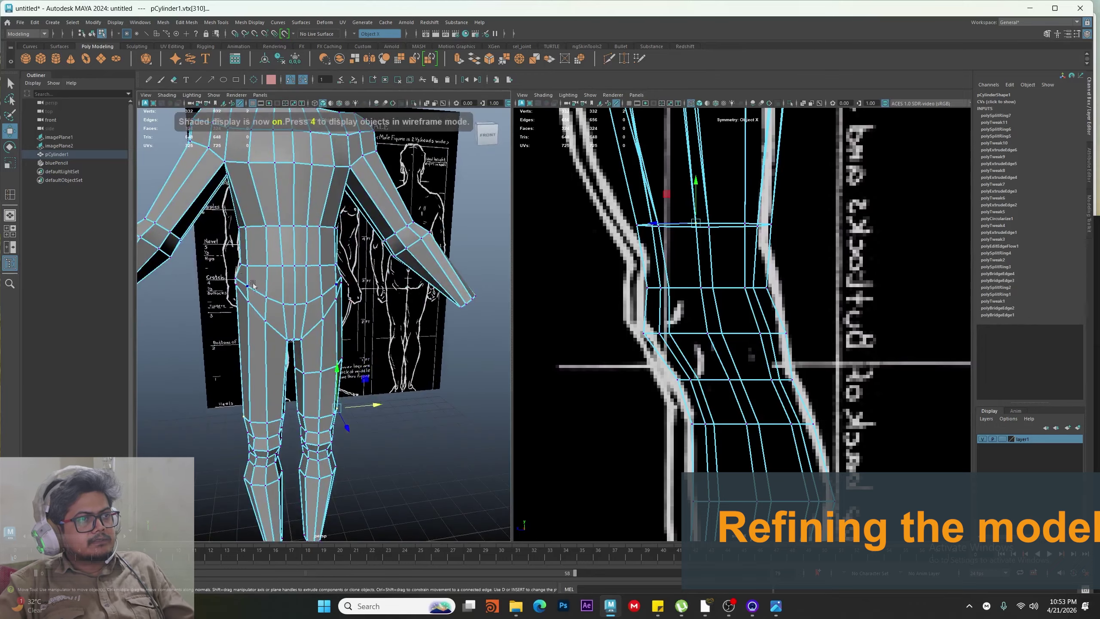
pyautogui.press('3')
pyautogui.press('F8')
pyautogui.click(427, 459)
pyautogui.keyDown('alt'); pyautogui.moveTo(416, 437); pyautogui.dragTo(325, 339, button='right'); pyautogui.keyUp('alt')
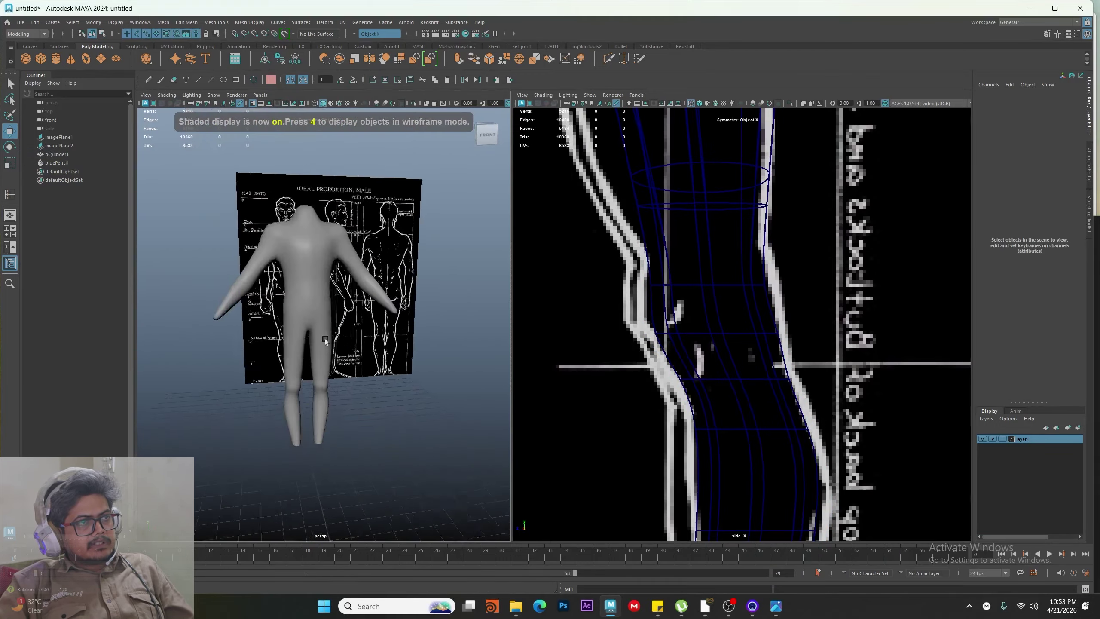
pyautogui.keyDown('alt'); pyautogui.moveTo(324, 339); pyautogui.dragTo(277, 391); pyautogui.keyUp('alt')
pyautogui.keyDown('alt'); pyautogui.moveTo(278, 390); pyautogui.dragTo(352, 411, button='right'); pyautogui.keyUp('alt')
pyautogui.keyDown('alt'); pyautogui.moveTo(353, 411); pyautogui.dragTo(363, 353); pyautogui.keyUp('alt')
pyautogui.click(340, 336)
pyautogui.press('1')
# Examine the edge loops of the legs and knees from several angles in the perspective view
pyautogui.keyDown('alt'); pyautogui.moveTo(363, 352); pyautogui.dragTo(357, 217, button='middle'); pyautogui.keyUp('alt')
pyautogui.keyDown('alt'); pyautogui.moveTo(356, 216); pyautogui.dragTo(376, 234, button='right'); pyautogui.keyUp('alt')
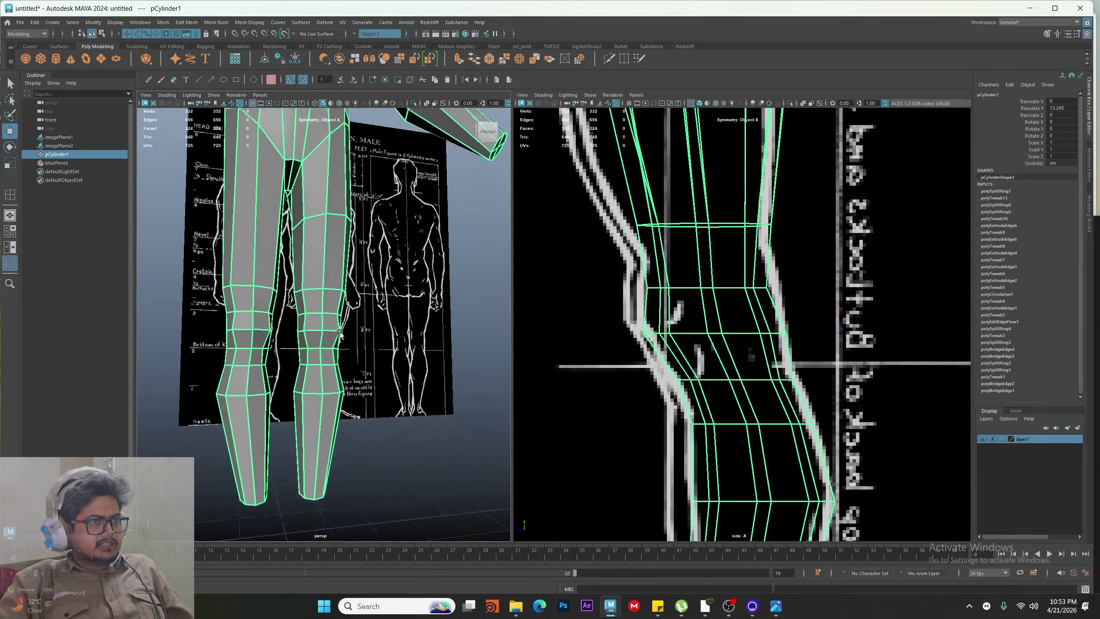
pyautogui.keyDown('alt'); pyautogui.moveTo(376, 234); pyautogui.dragTo(382, 260, button='middle'); pyautogui.keyUp('alt')
pyautogui.keyDown('alt'); pyautogui.moveTo(382, 260); pyautogui.dragTo(333, 277); pyautogui.keyUp('alt')
pyautogui.keyDown('alt'); pyautogui.moveTo(333, 433); pyautogui.dragTo(308, 351, button='middle'); pyautogui.keyUp('alt')
pyautogui.keyDown('alt'); pyautogui.moveTo(308, 351); pyautogui.dragTo(336, 359, button='right'); pyautogui.keyUp('alt')
pyautogui.keyDown('alt'); pyautogui.moveTo(335, 357); pyautogui.dragTo(320, 347); pyautogui.keyUp('alt')
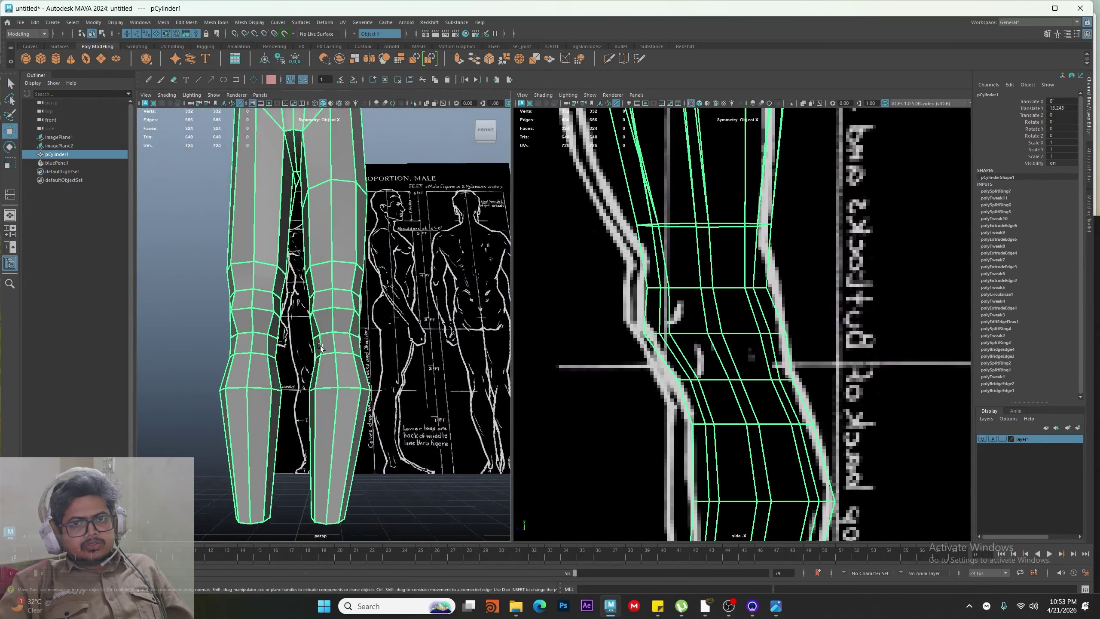
pyautogui.keyDown('alt'); pyautogui.moveTo(311, 346); pyautogui.dragTo(345, 373, button='right'); pyautogui.keyUp('alt')
pyautogui.keyDown('alt'); pyautogui.moveTo(342, 437); pyautogui.dragTo(336, 312, button='middle'); pyautogui.keyUp('alt')
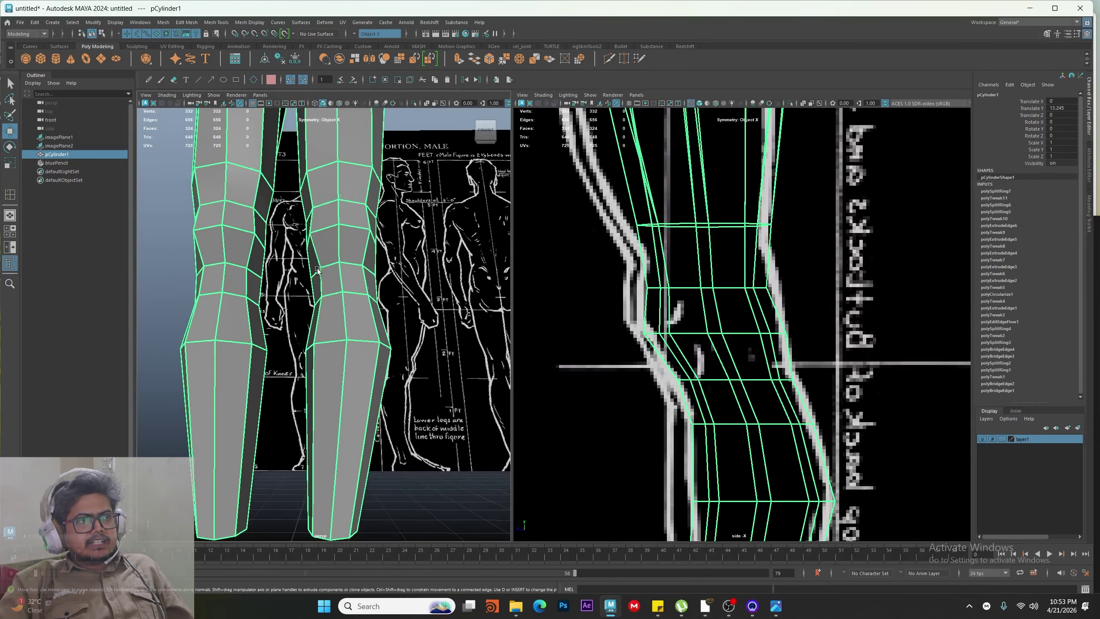
pyautogui.keyDown('alt'); pyautogui.moveTo(337, 312); pyautogui.dragTo(332, 403); pyautogui.keyUp('alt')
# Insert three edge loops across both lower legs between the calf and the ankle in the front view
pyautogui.press('space')
pyautogui.keyDown('alt'); pyautogui.moveTo(331, 403); pyautogui.dragTo(335, 299, button='middle'); pyautogui.keyUp('alt')
pyautogui.keyDown('alt'); pyautogui.moveTo(335, 298); pyautogui.dragTo(338, 265, button='right'); pyautogui.keyUp('alt')
pyautogui.click(335, 251)
pyautogui.keyDown('shift'); pyautogui.rightClick(338, 208); pyautogui.keyUp('shift')
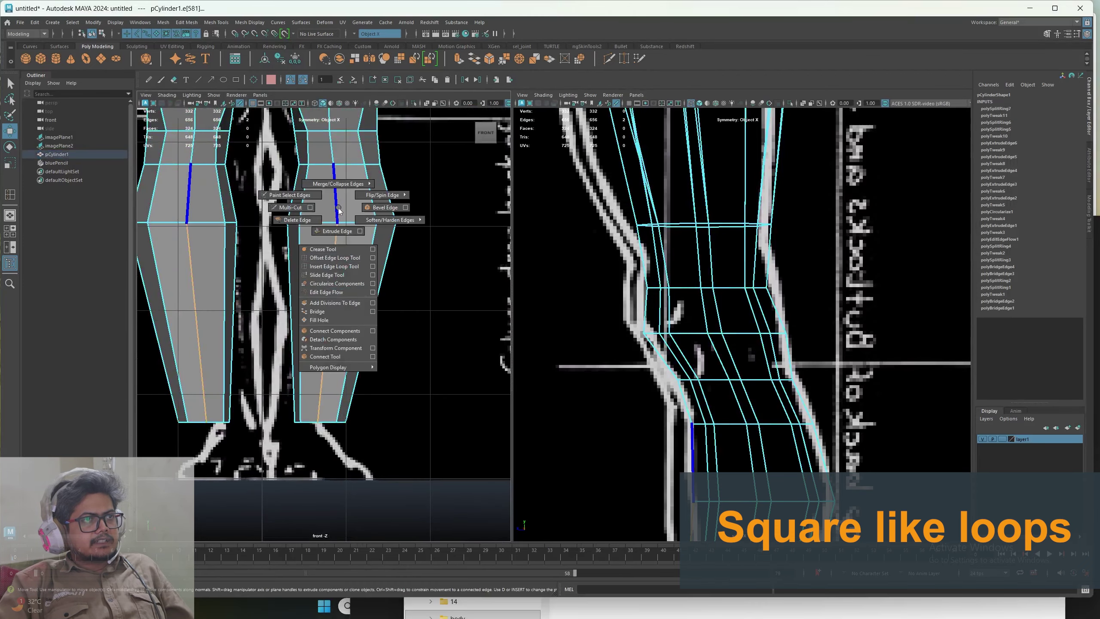
pyautogui.click(326, 268)
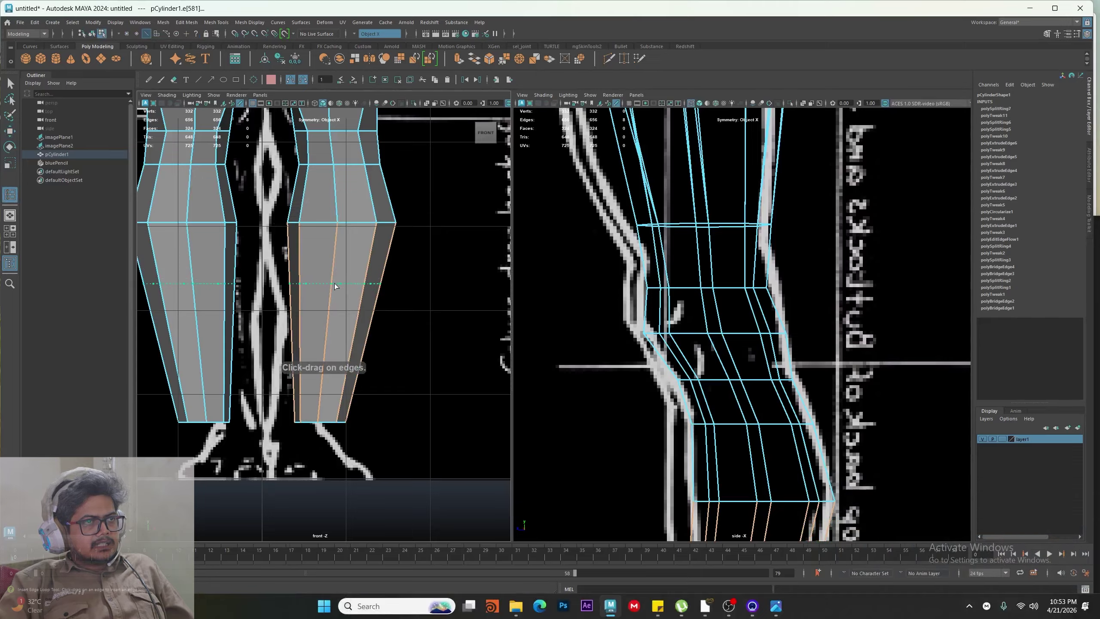
pyautogui.click(339, 274)
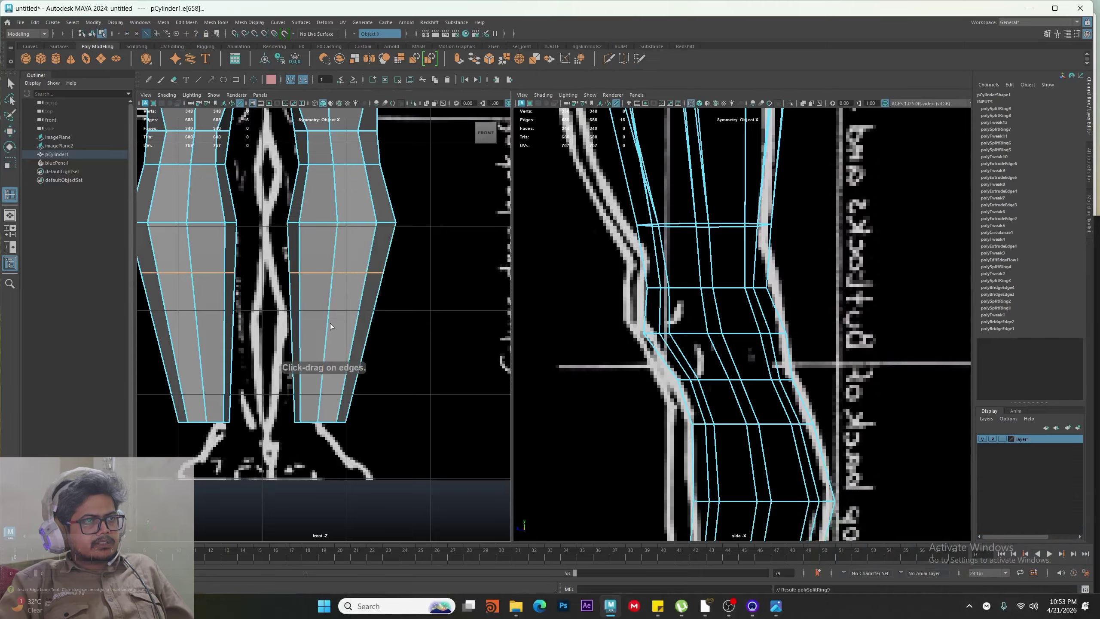
pyautogui.click(329, 383)
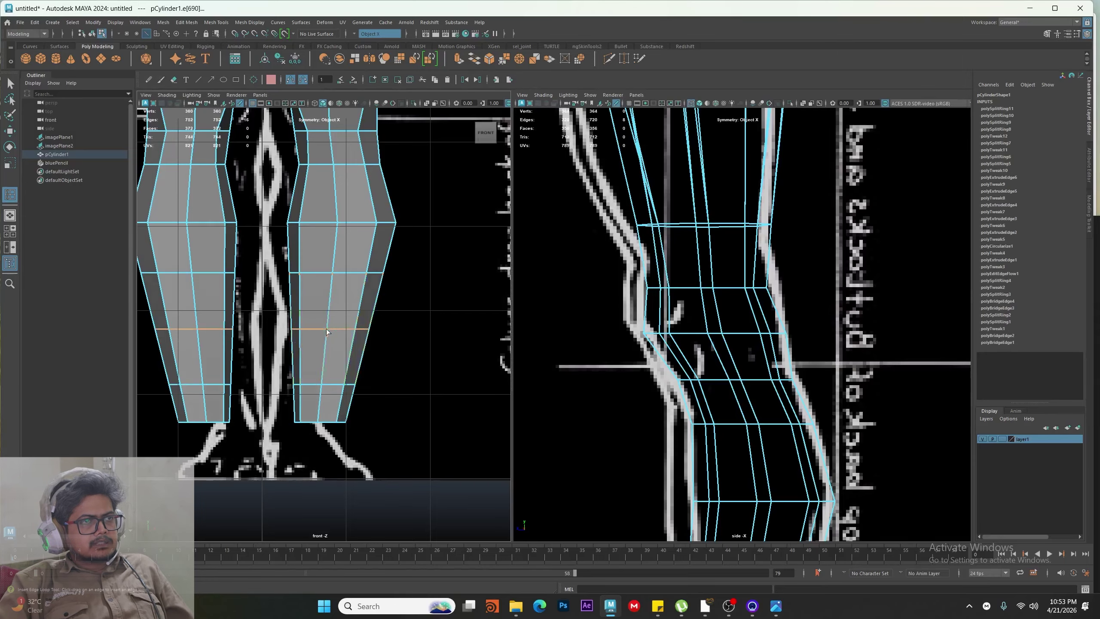
pyautogui.click(326, 331)
# Try to insert one edge loop below and one above the slanted loop on the thigh
pyautogui.scroll(-5, 326, 331)
pyautogui.scroll(5, 331, 285)
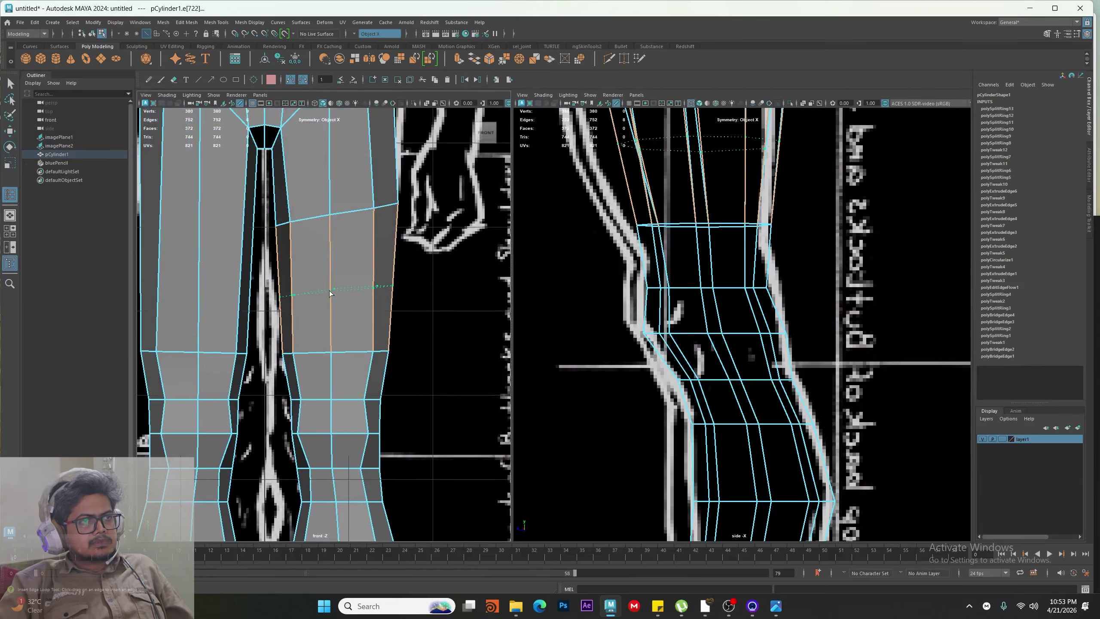
pyautogui.moveTo(329, 291); pyautogui.dragTo(329, 287)
pyautogui.keyDown('alt'); pyautogui.moveTo(310, 148); pyautogui.dragTo(310, 274, button='middle'); pyautogui.keyUp('alt')
pyautogui.scroll(1, 310, 275)
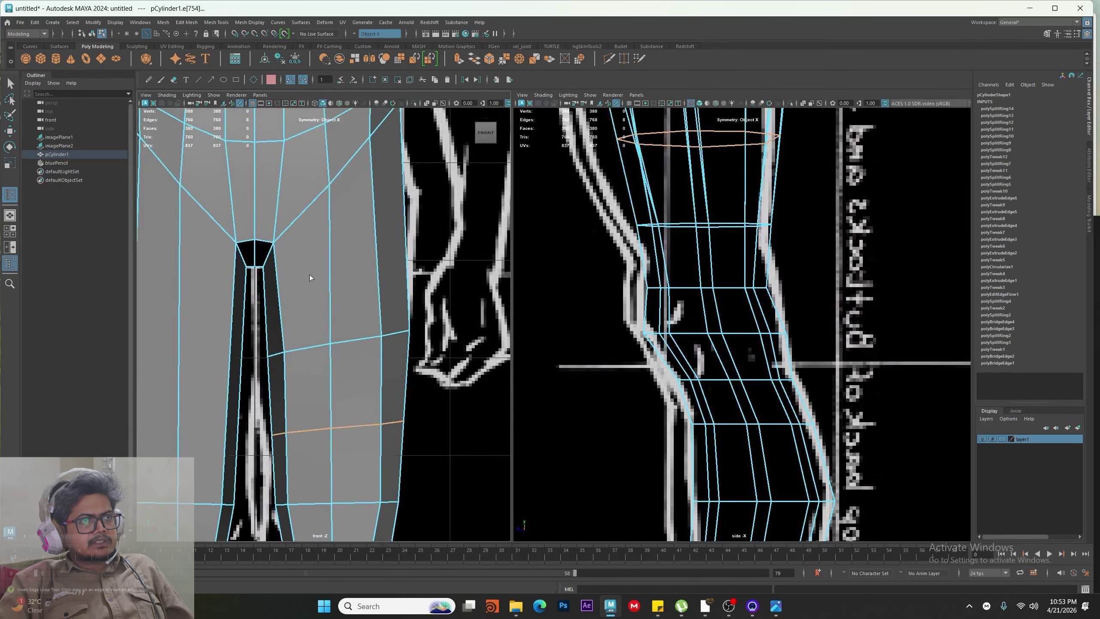
pyautogui.click(331, 260)
pyautogui.scroll(-5, 332, 260)
pyautogui.scroll(4, 277, 368)
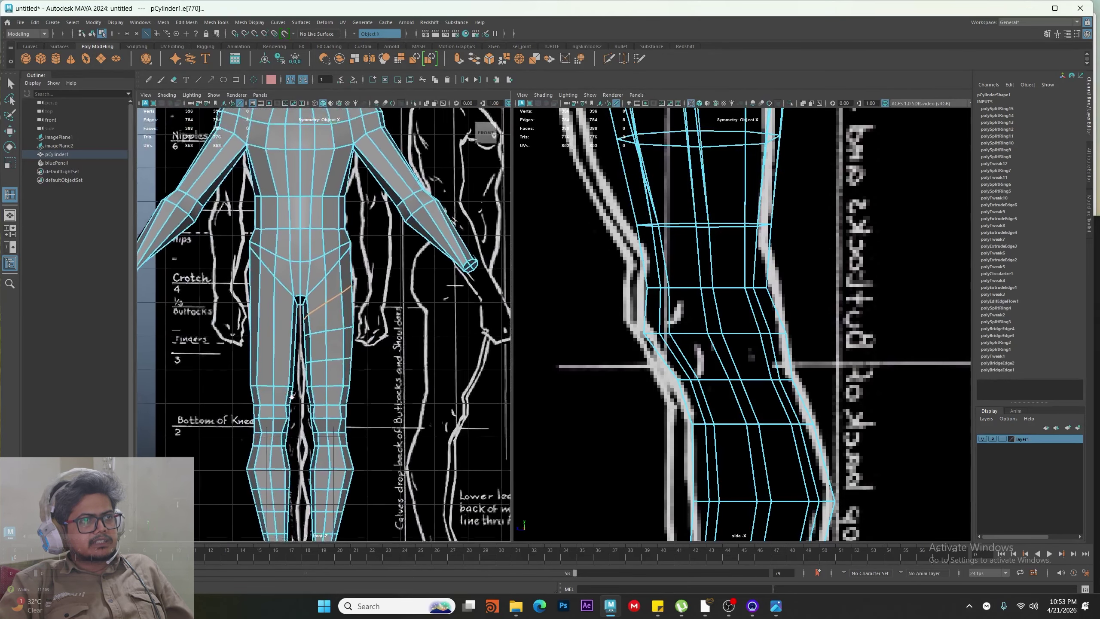
pyautogui.hotkey('ctrl', 'z')
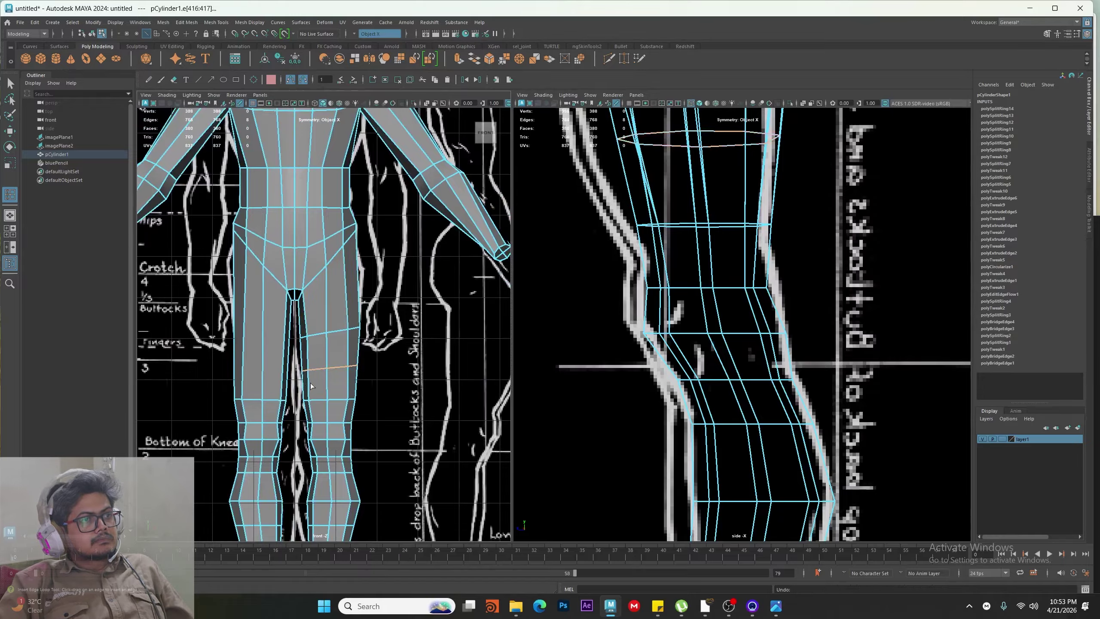
pyautogui.hotkey('ctrl', 'z')
# Delete the slanted edge loop that crosses only one thigh
pyautogui.press('w')
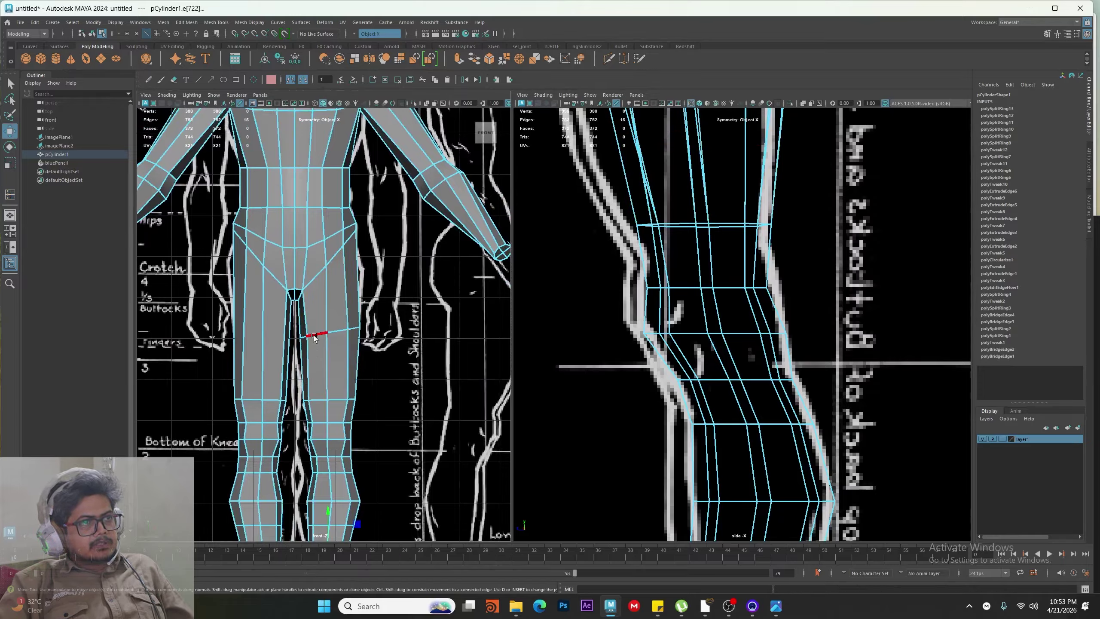
pyautogui.click(316, 334)
pyautogui.keyDown('ctrl'); pyautogui.rightClick(309, 339); pyautogui.keyUp('ctrl')
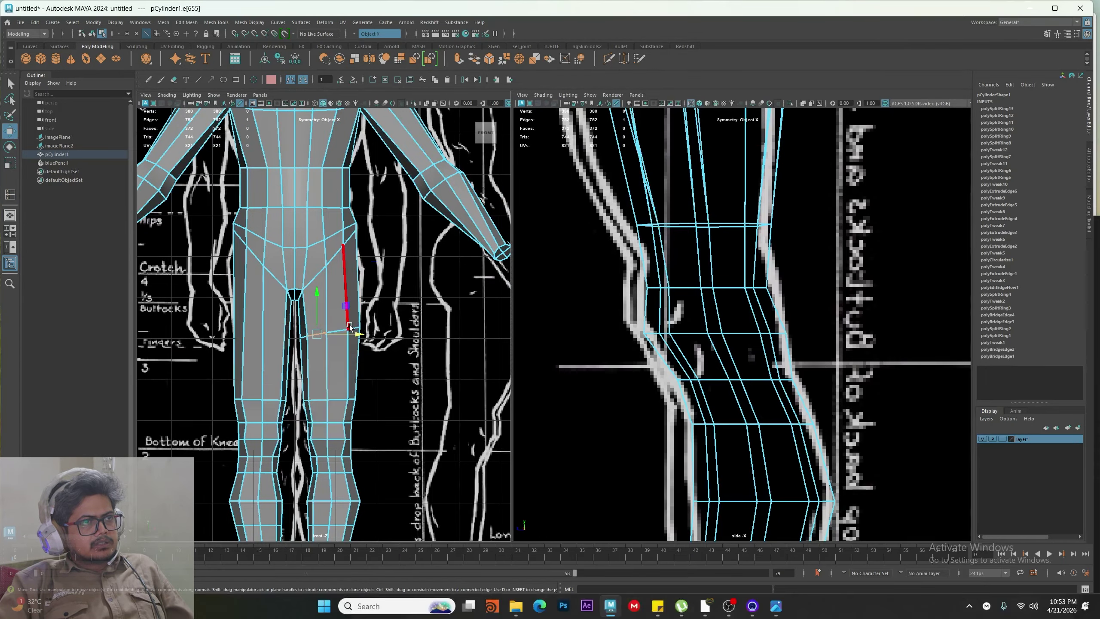
pyautogui.doubleClick(336, 331)
pyautogui.keyDown('shift'); pyautogui.rightClick(365, 290); pyautogui.keyUp('shift')
pyautogui.keyDown('shift'); pyautogui.moveTo(283, 343); pyautogui.dragTo(282, 343, button='right'); pyautogui.keyUp('shift')
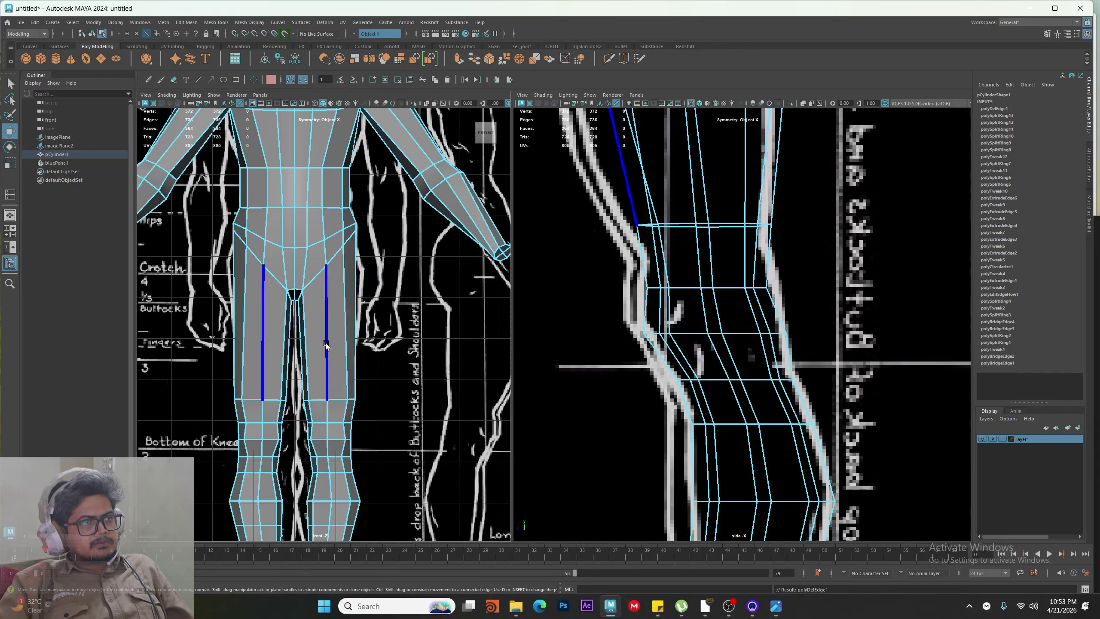
# Insert an edge loop across the middle of both thighs with the Insert Edge Loop Tool
pyautogui.click(328, 345)
pyautogui.keyDown('shift'); pyautogui.moveTo(343, 286); pyautogui.dragTo(336, 352, button='right'); pyautogui.keyUp('shift')
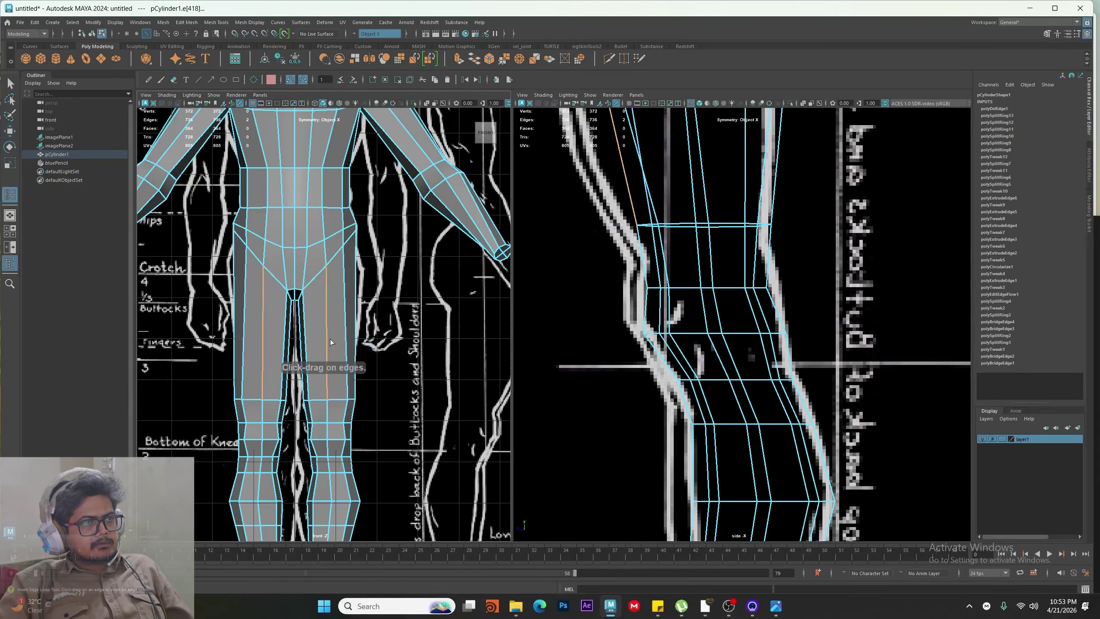
pyautogui.moveTo(327, 340); pyautogui.dragTo(373, 354)
pyautogui.click(327, 339)
# Scale the mid-thigh loop in depth and shift it forward to fit the side reference's thigh outline
pyautogui.press('r')
pyautogui.scroll(5, 326, 337)
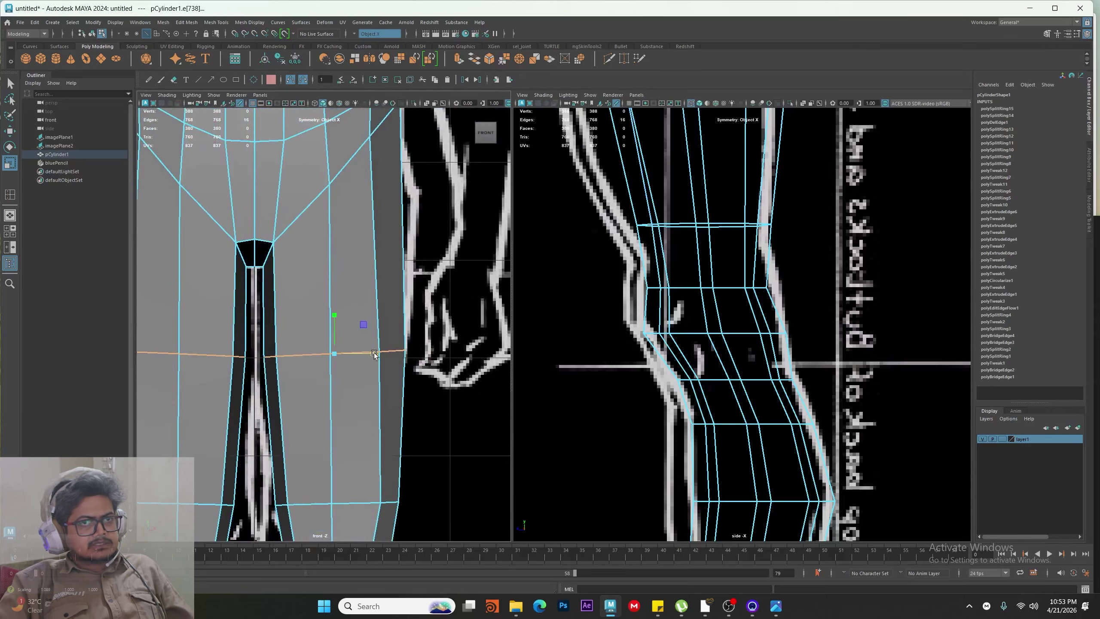
pyautogui.scroll(-5, 689, 379)
pyautogui.scroll(5, 777, 398)
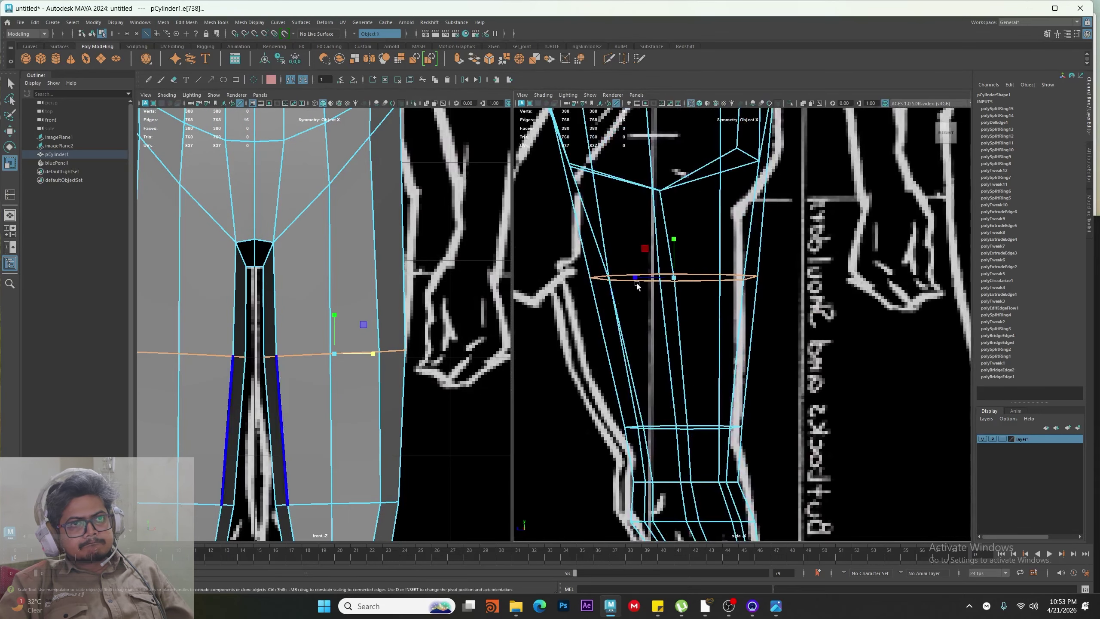
pyautogui.moveTo(636, 277); pyautogui.dragTo(618, 280)
pyautogui.press('w')
pyautogui.scroll(-3, 628, 299)
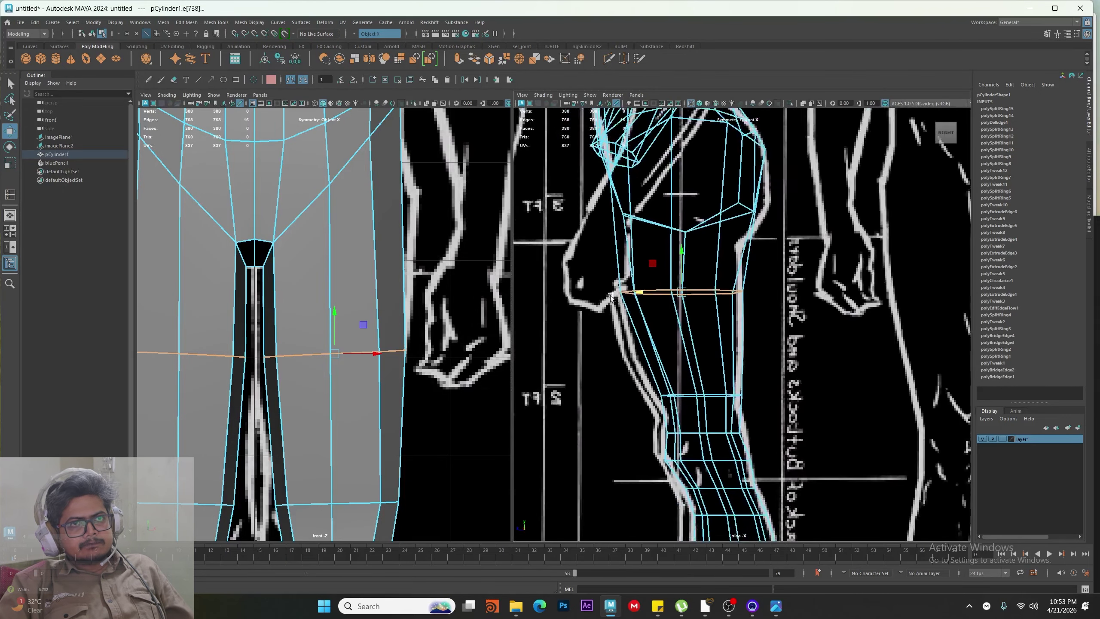
pyautogui.moveTo(640, 310)
pyautogui.keyDown('alt'); pyautogui.mouseDown(button='middle')
pyautogui.moveTo(622, 366)
pyautogui.moveTo(620, 319)
pyautogui.mouseUp(button='middle'); pyautogui.keyUp('alt')
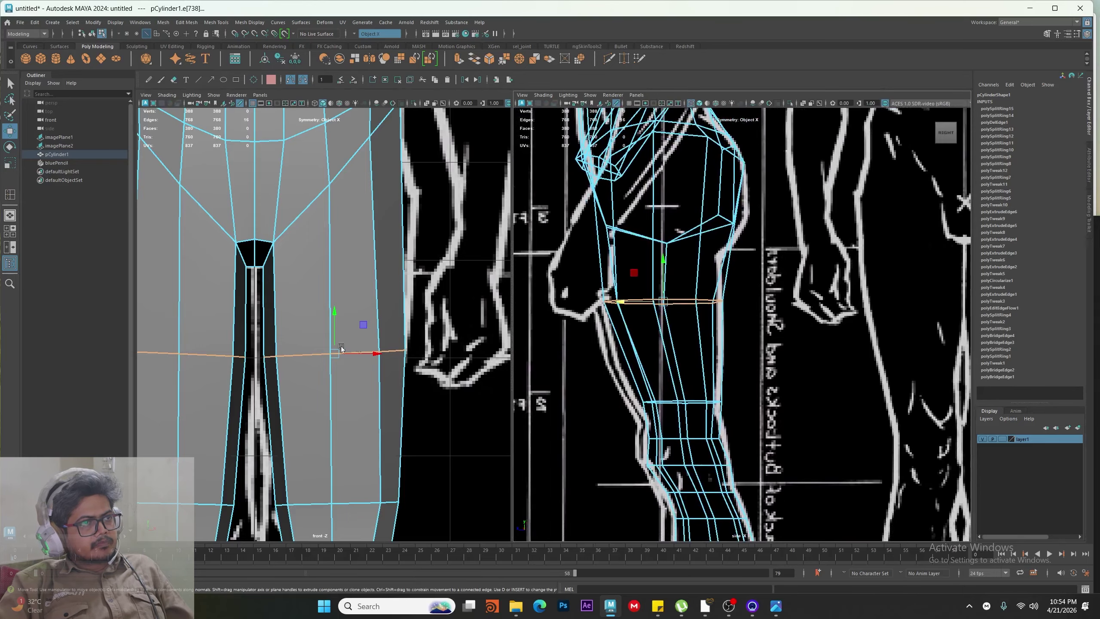
# Insert one edge loop below and one above the mid-thigh loop on both legs
pyautogui.keyDown('alt'); pyautogui.moveTo(340, 349); pyautogui.dragTo(356, 308, button='middle'); pyautogui.keyUp('alt')
pyautogui.click(377, 270)
pyautogui.keyDown('shift'); pyautogui.moveTo(378, 256); pyautogui.dragTo(366, 340, button='right'); pyautogui.keyUp('shift')
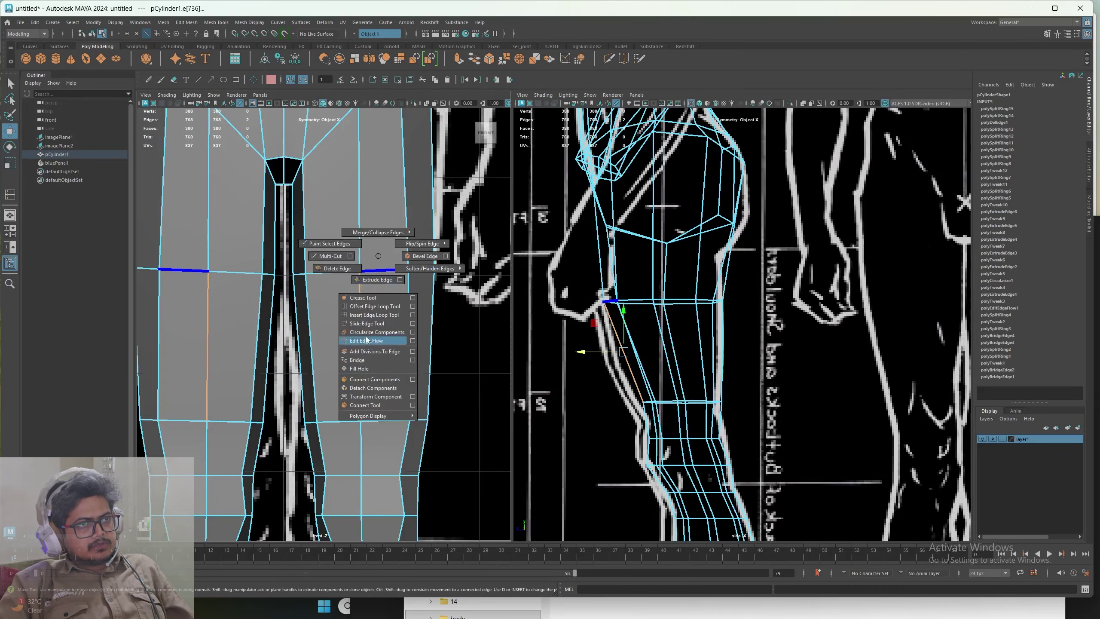
pyautogui.click(363, 319)
pyautogui.click(361, 344)
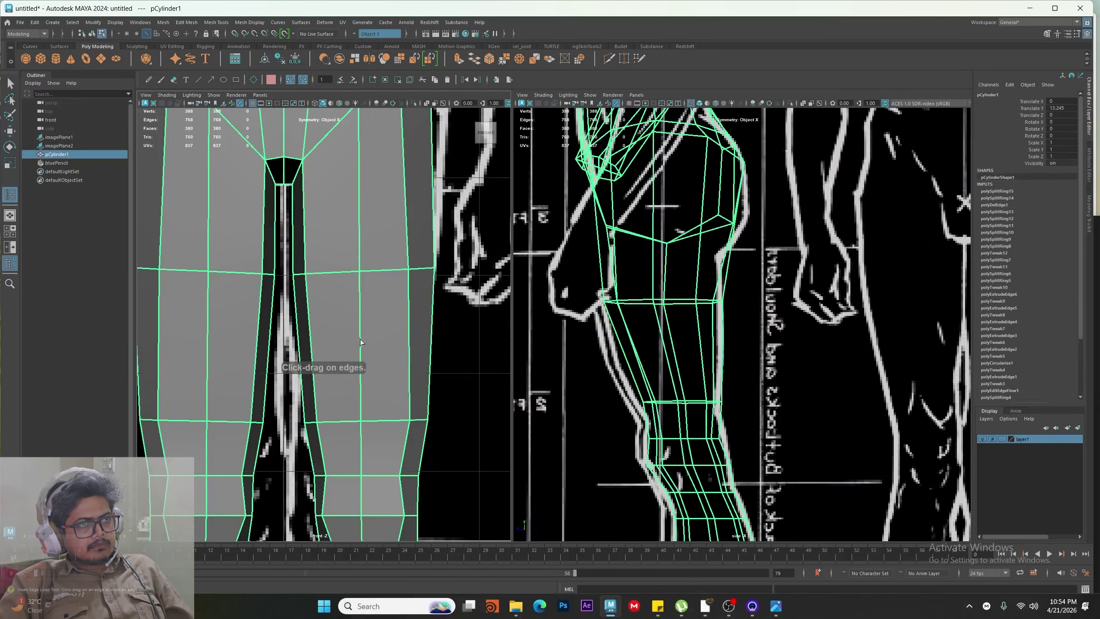
pyautogui.moveTo(360, 187); pyautogui.dragTo(370, 202)
pyautogui.scroll(-10, 324, 299)
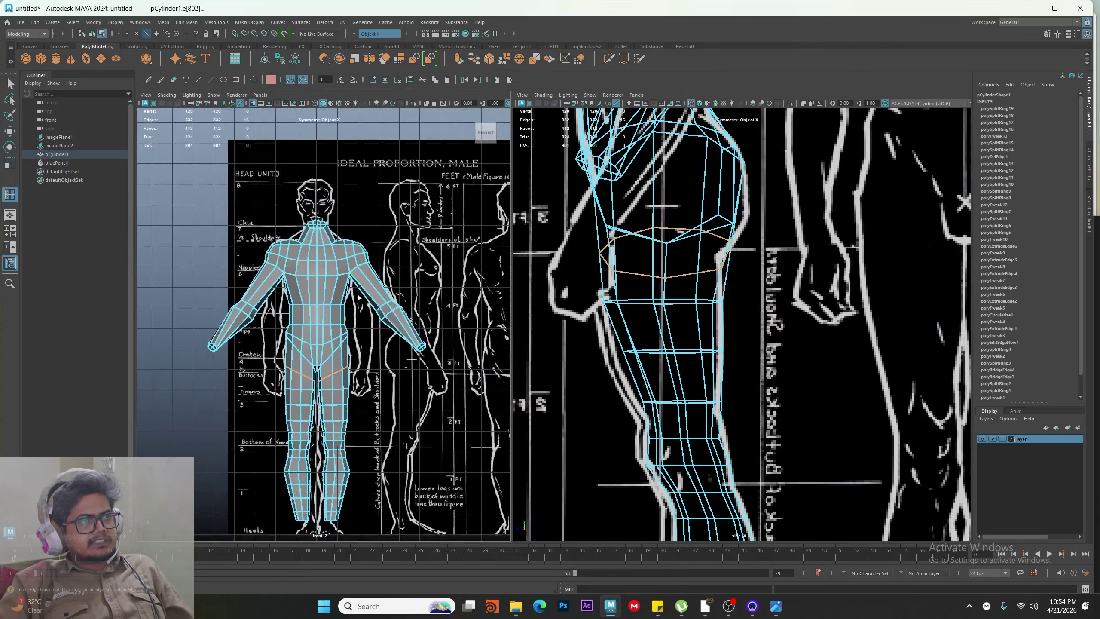
# Insert single edge loops around the waist, the lower ribcage and the base of the neck
pyautogui.scroll(5, 324, 299)
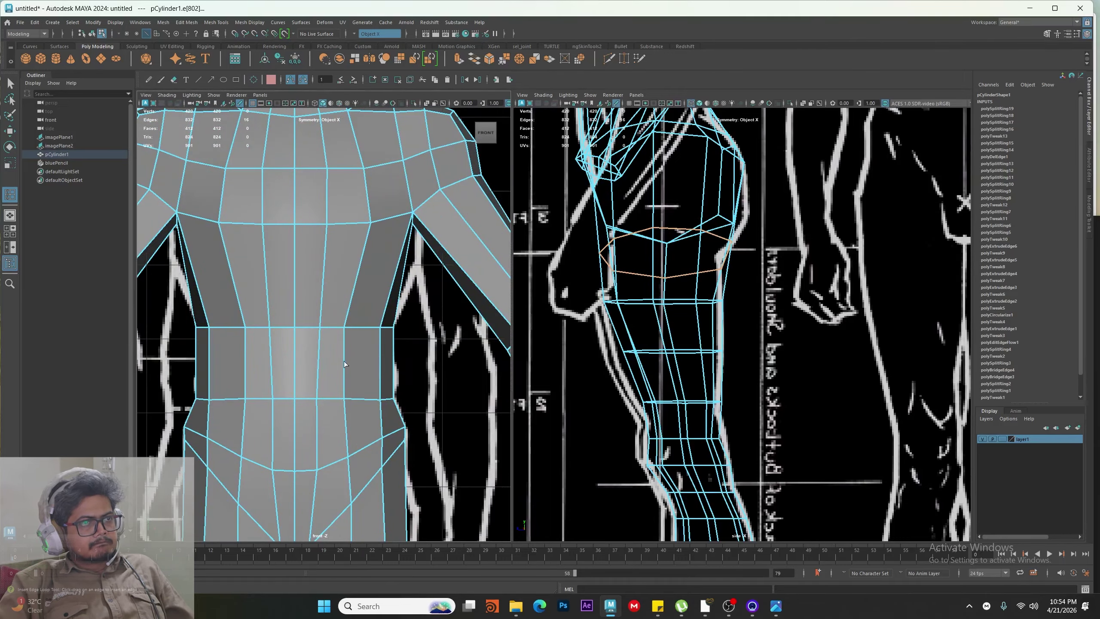
pyautogui.moveTo(346, 363); pyautogui.dragTo(345, 363)
pyautogui.moveTo(355, 275); pyautogui.dragTo(355, 274)
pyautogui.scroll(-8, 355, 274)
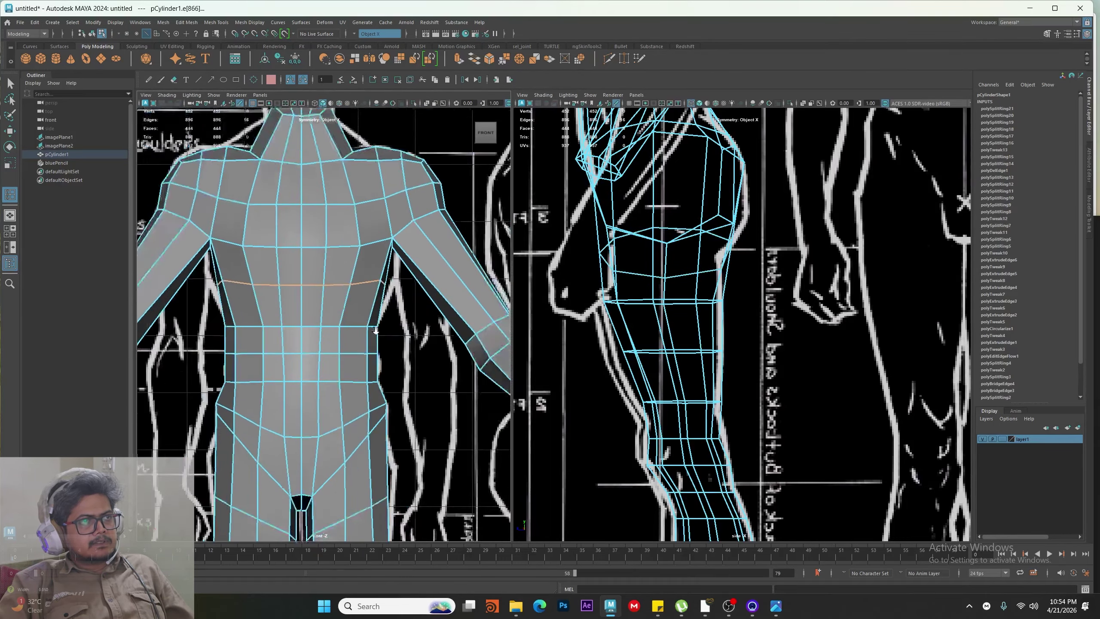
pyautogui.scroll(6, 325, 230)
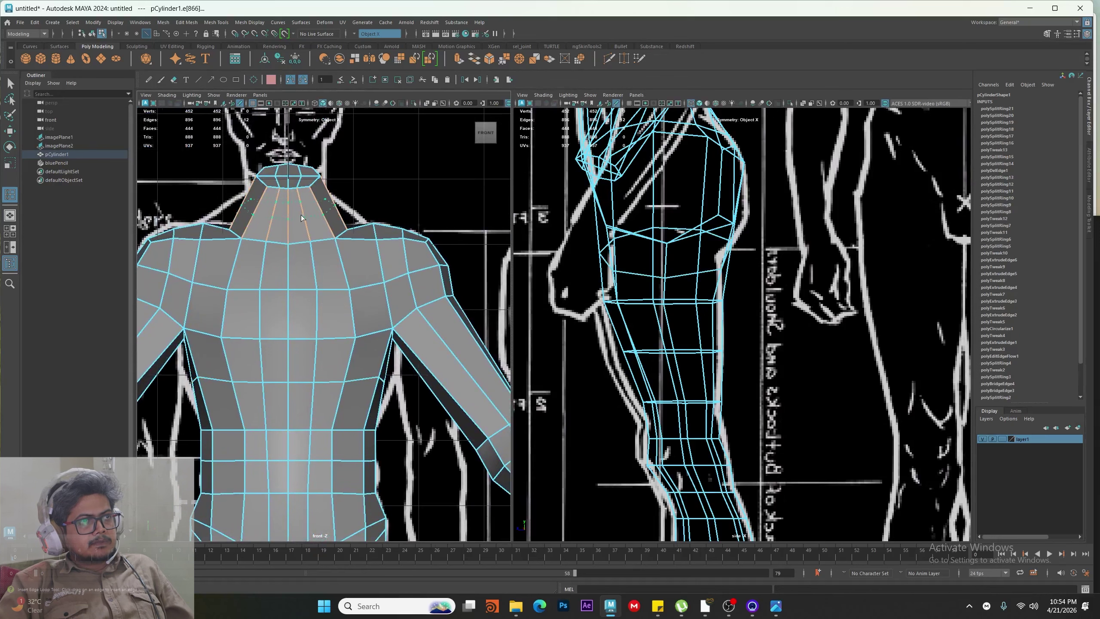
pyautogui.moveTo(302, 219); pyautogui.dragTo(302, 219)
pyautogui.scroll(3, 361, 316)
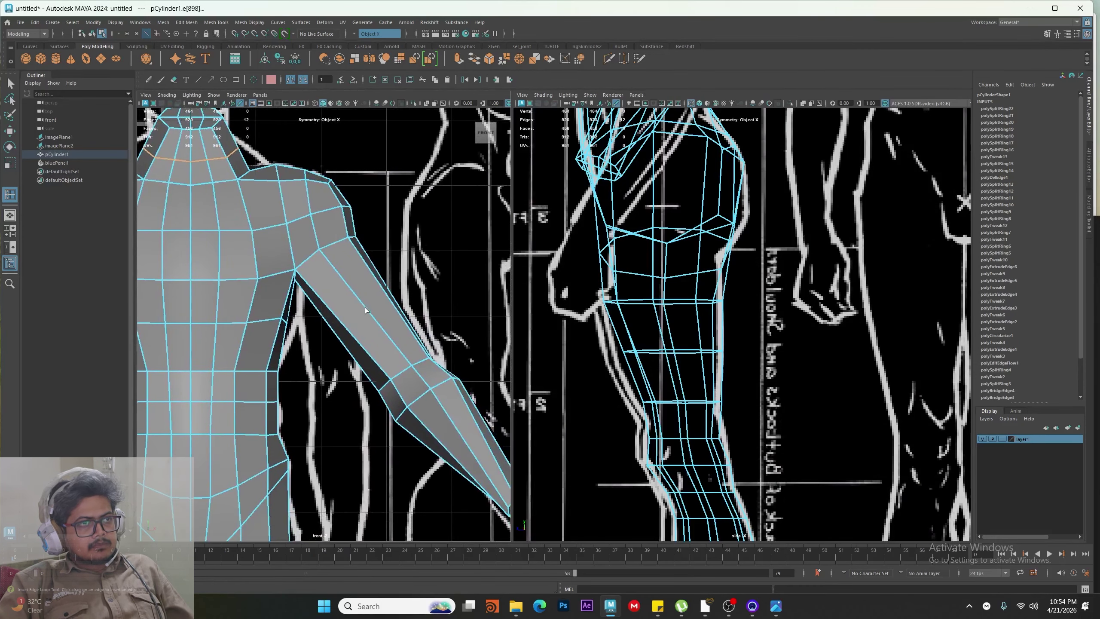
# Insert three edge loops along both upper arms between the shoulder and the elbow
pyautogui.scroll(-4, 360, 314)
pyautogui.moveTo(360, 314); pyautogui.dragTo(346, 347)
pyautogui.scroll(4, 359, 365)
pyautogui.scroll(-4, 347, 346)
pyautogui.scroll(4, 382, 384)
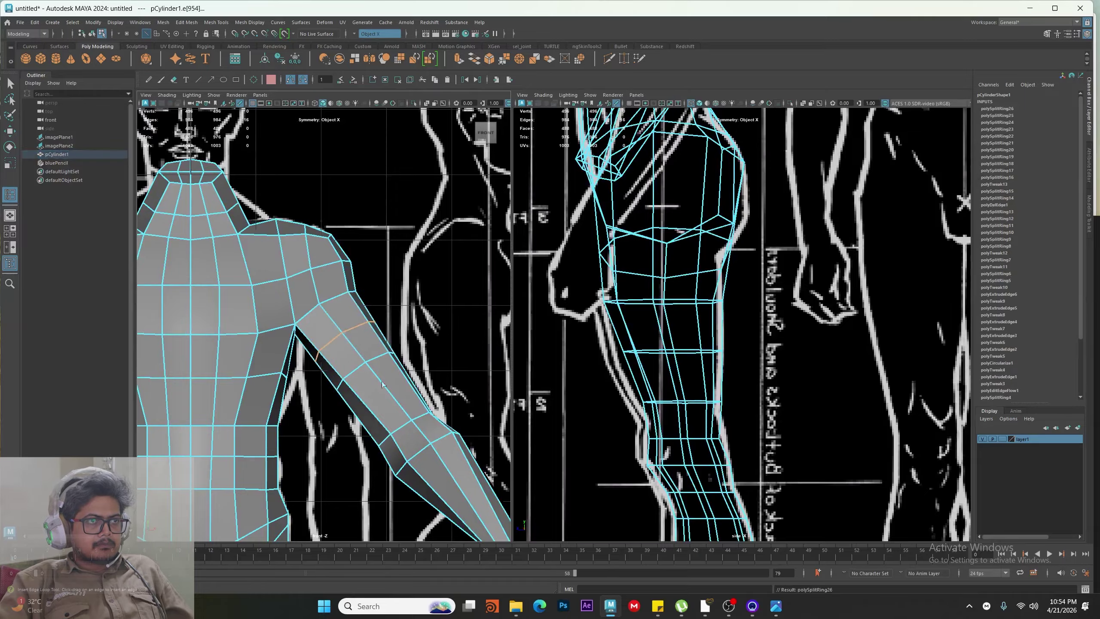
pyautogui.click(394, 396)
pyautogui.keyDown('alt'); pyautogui.moveTo(435, 454); pyautogui.dragTo(396, 358, button='middle'); pyautogui.keyUp('alt')
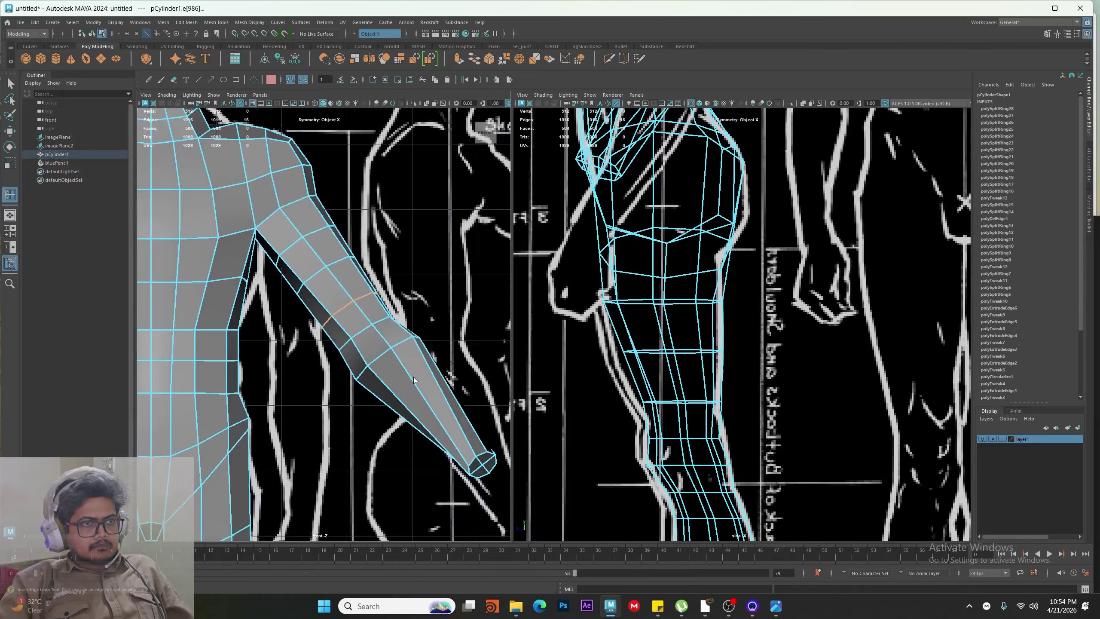
# Insert three edge loops along both forearms between the elbow and the wrist
pyautogui.click(424, 406)
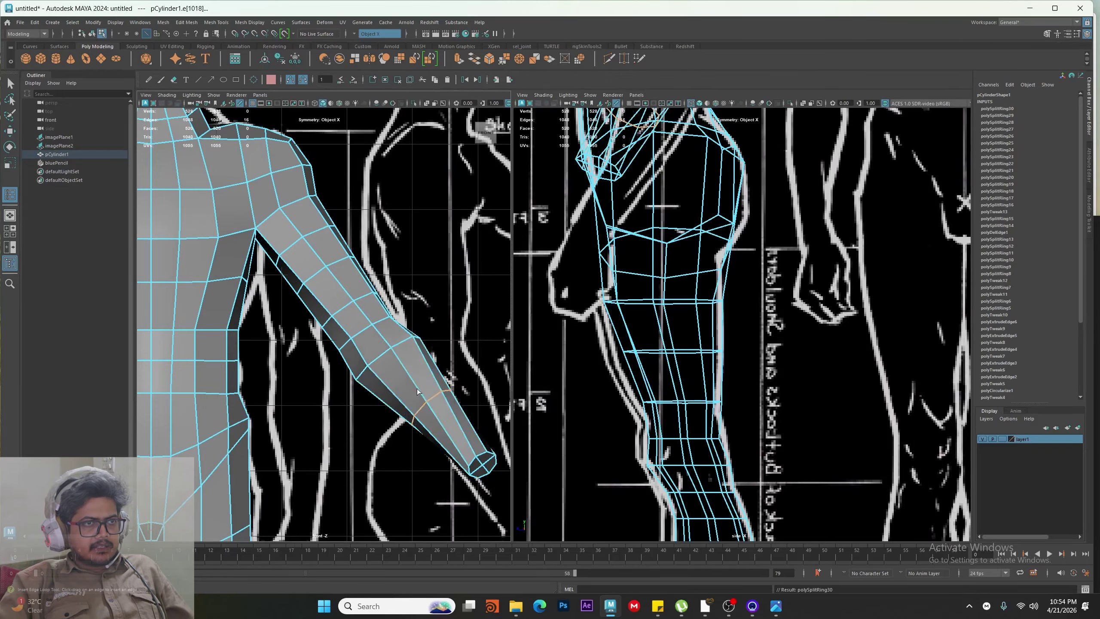
pyautogui.click(451, 434)
pyautogui.scroll(-5, 403, 405)
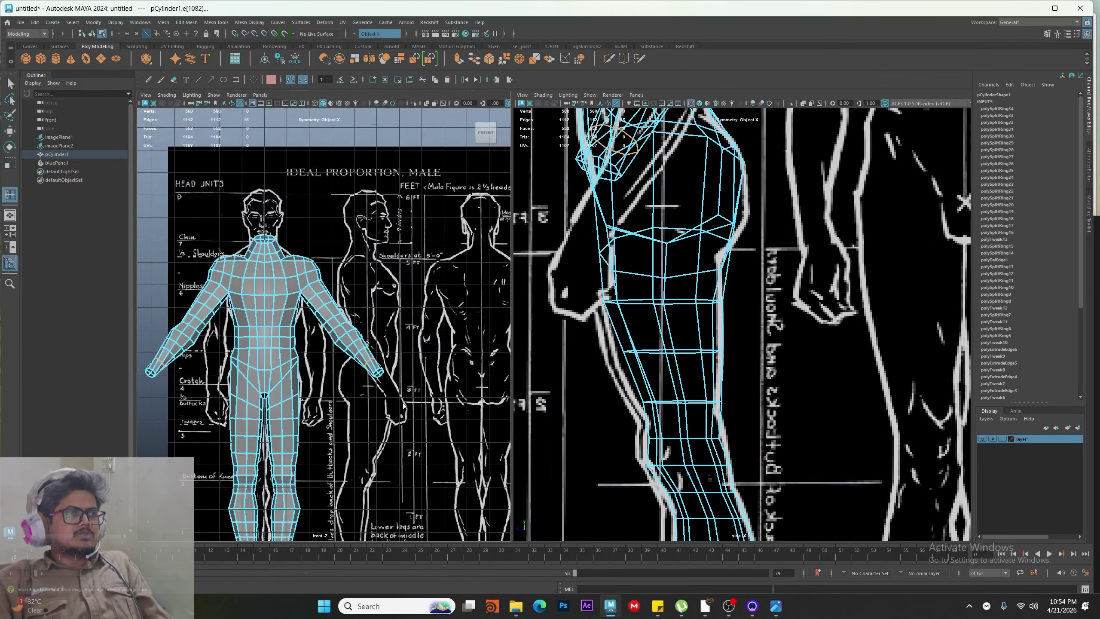
pyautogui.keyDown('alt'); pyautogui.moveTo(216, 356); pyautogui.dragTo(222, 189, button='middle'); pyautogui.keyUp('alt')
pyautogui.scroll(4, 222, 190)
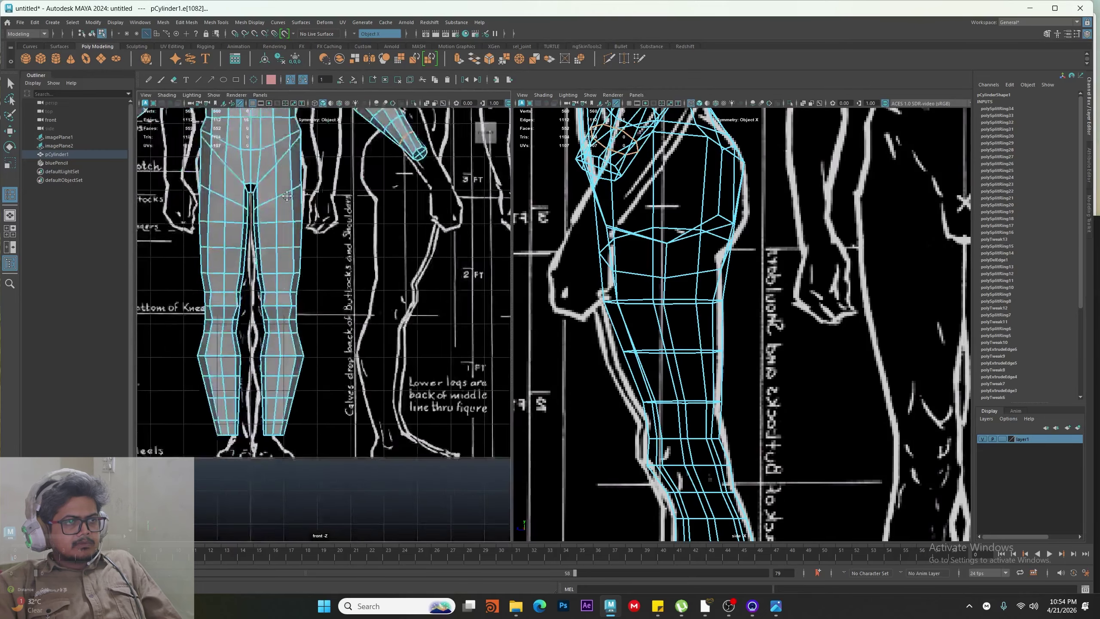
# Widen the open ankle-end loops of both legs in the front view, with the mesh shown as wireframe over the reference
pyautogui.keyDown('alt'); pyautogui.moveTo(300, 470); pyautogui.dragTo(313, 394, button='middle'); pyautogui.keyUp('alt')
pyautogui.scroll(6, 411, 284)
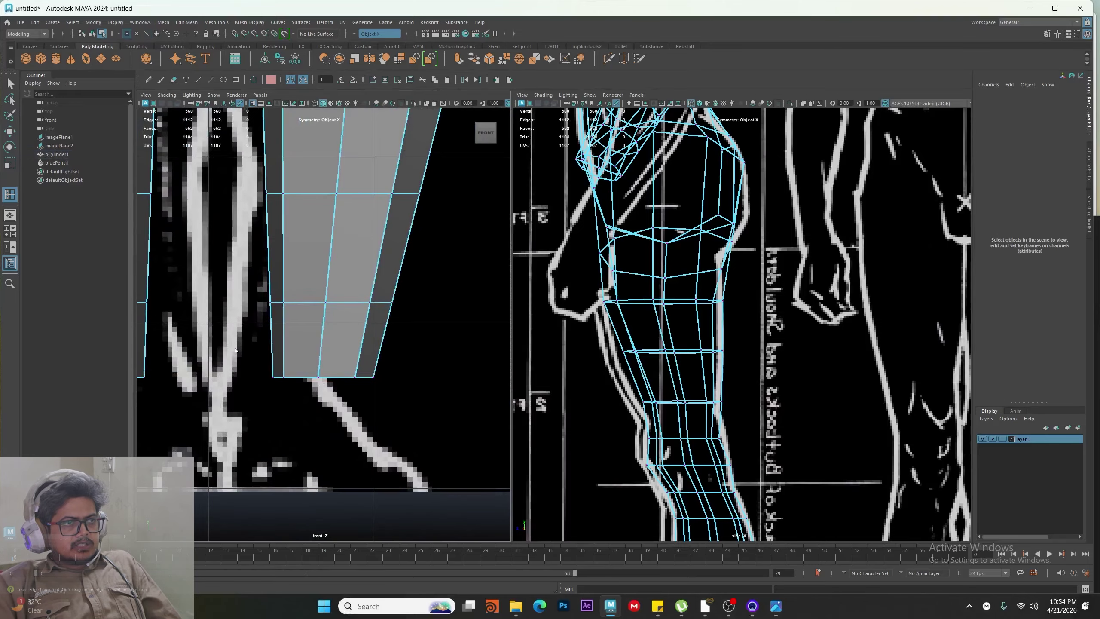
pyautogui.press('F8')
pyautogui.moveTo(364, 356); pyautogui.dragTo(254, 355, button='right')
pyautogui.moveTo(255, 355); pyautogui.dragTo(348, 367)
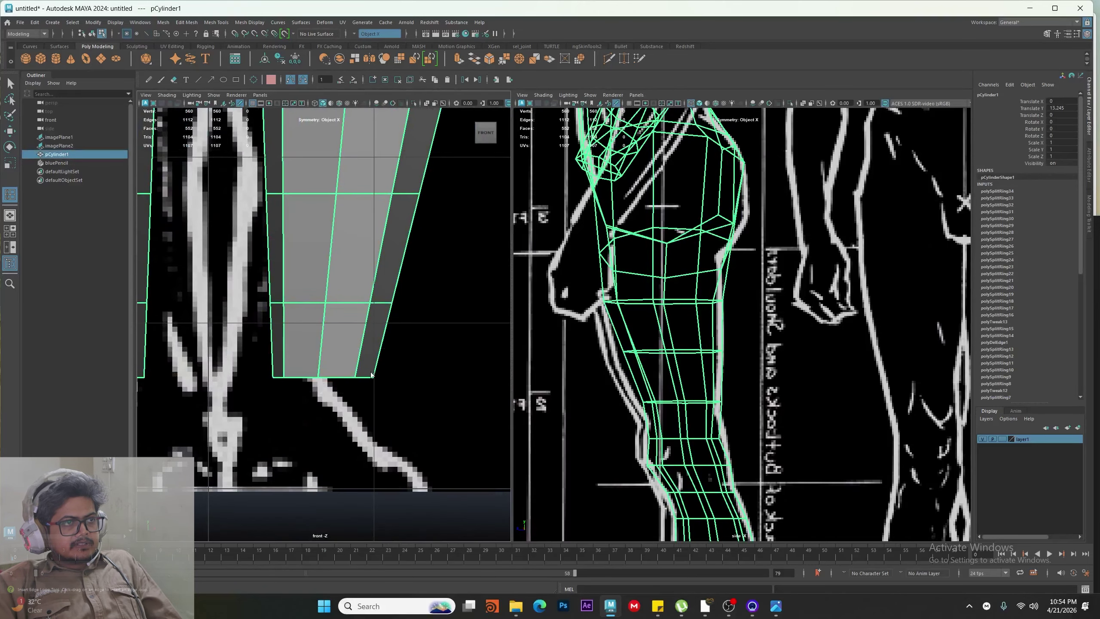
pyautogui.press('w')
pyautogui.moveTo(351, 364); pyautogui.dragTo(247, 355, button='right')
pyautogui.moveTo(247, 355); pyautogui.dragTo(403, 428)
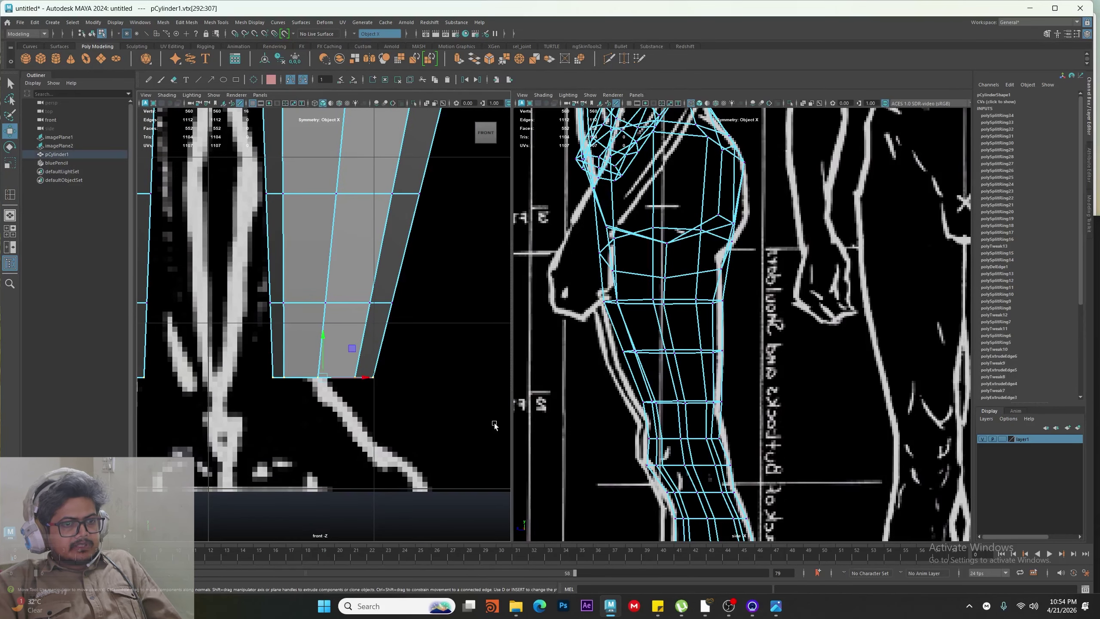
pyautogui.press('4')
pyautogui.keyDown('alt'); pyautogui.moveTo(343, 338); pyautogui.dragTo(335, 440, button='middle'); pyautogui.keyUp('alt')
pyautogui.keyDown('alt'); pyautogui.moveTo(333, 440); pyautogui.dragTo(335, 441, button='right'); pyautogui.keyUp('alt')
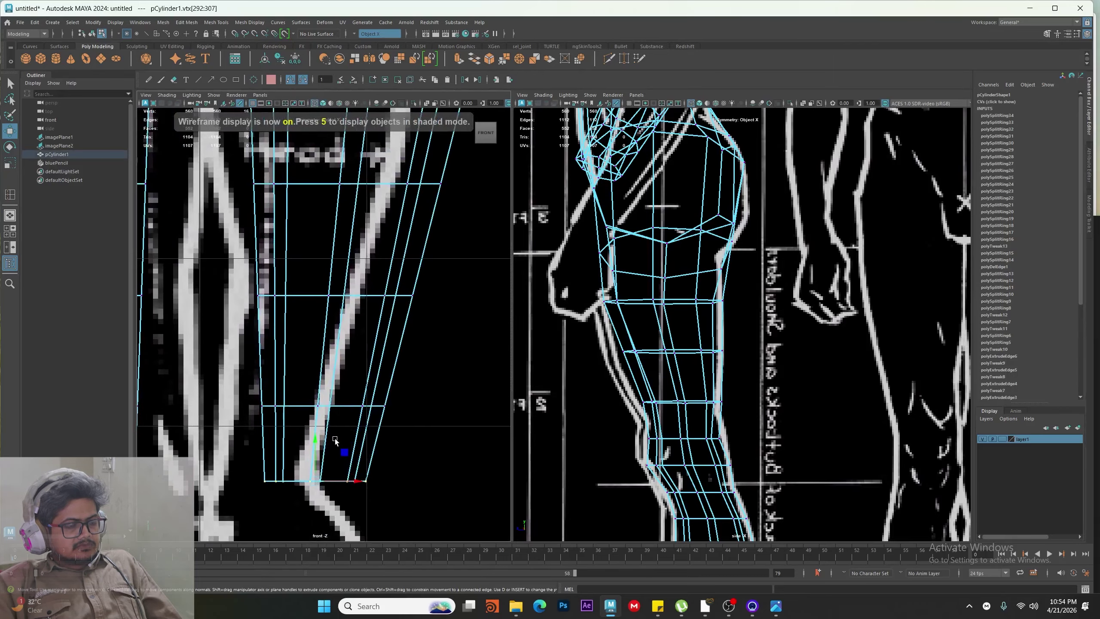
pyautogui.moveTo(313, 486); pyautogui.dragTo(323, 486)
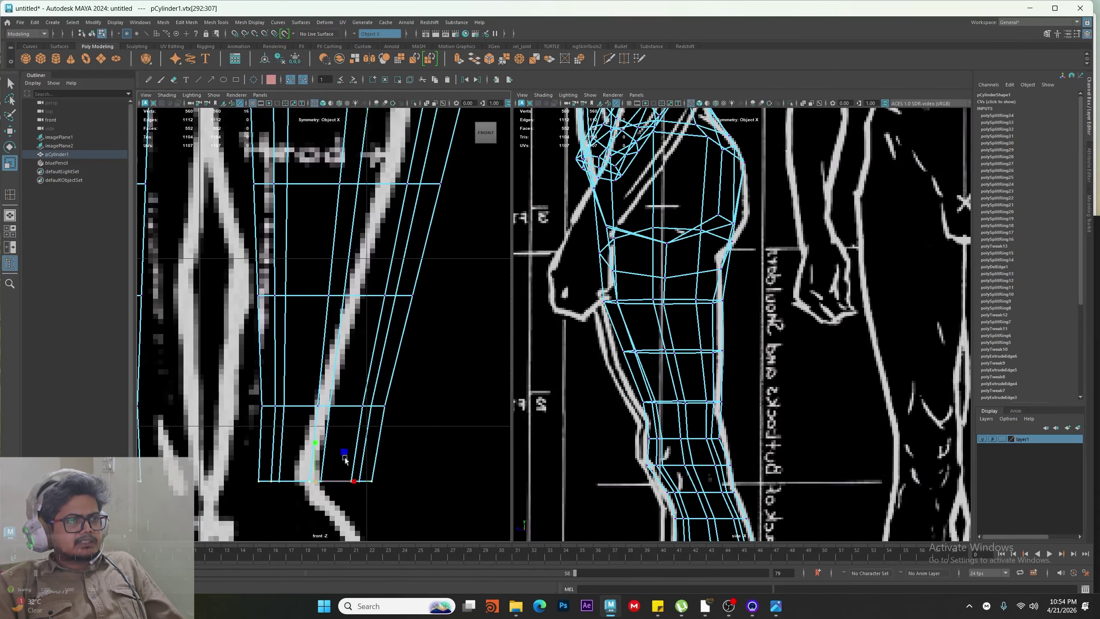
# Shift the loop just above each ankle and the ankle-end loop sideways to line them up in the front view
pyautogui.moveTo(409, 381); pyautogui.dragTo(259, 437)
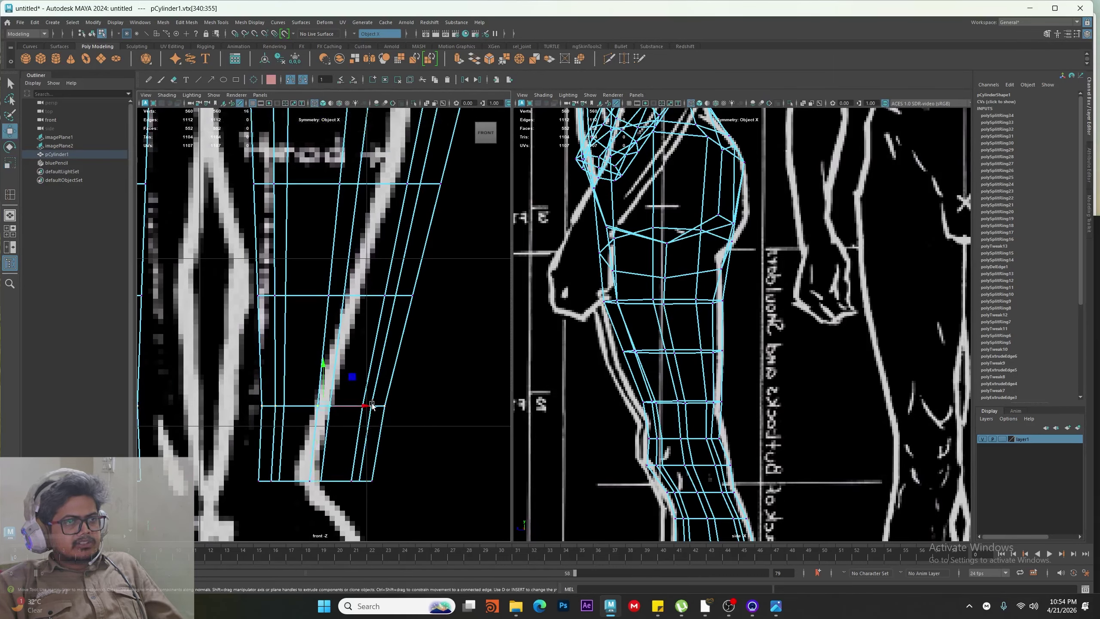
pyautogui.moveTo(372, 405); pyautogui.dragTo(366, 406)
pyautogui.moveTo(320, 479); pyautogui.dragTo(355, 487)
pyautogui.scroll(-3, 366, 474)
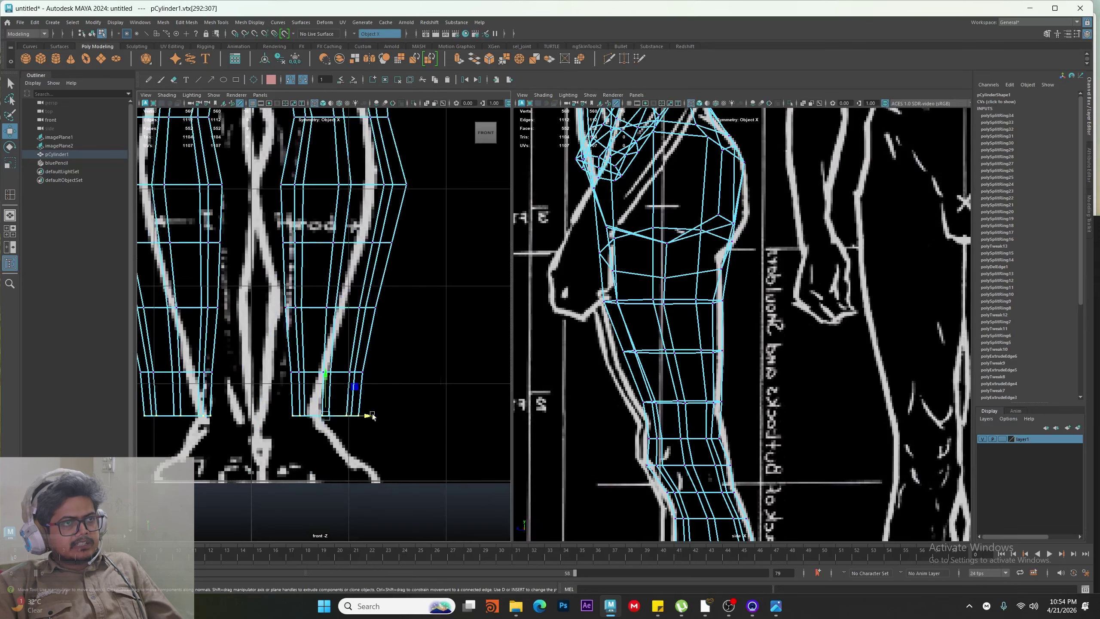
# Move the two lowest loops of both legs slightly outward and scale them up together
pyautogui.moveTo(360, 313); pyautogui.dragTo(369, 330)
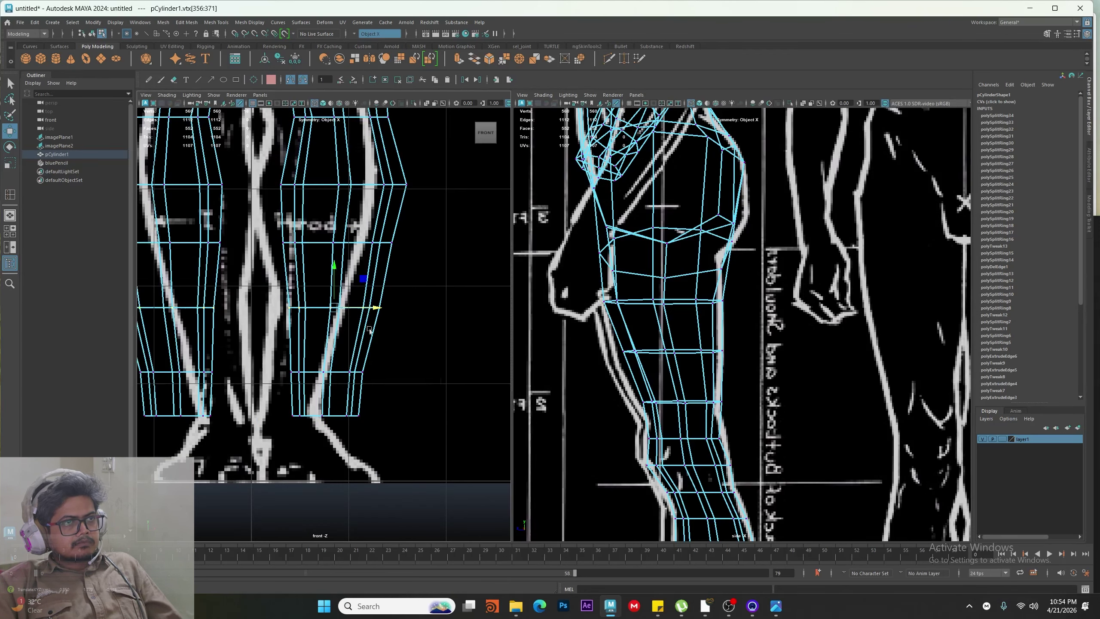
pyautogui.moveTo(361, 371); pyautogui.dragTo(339, 415)
pyautogui.press('r')
pyautogui.moveTo(390, 348); pyautogui.dragTo(166, 466)
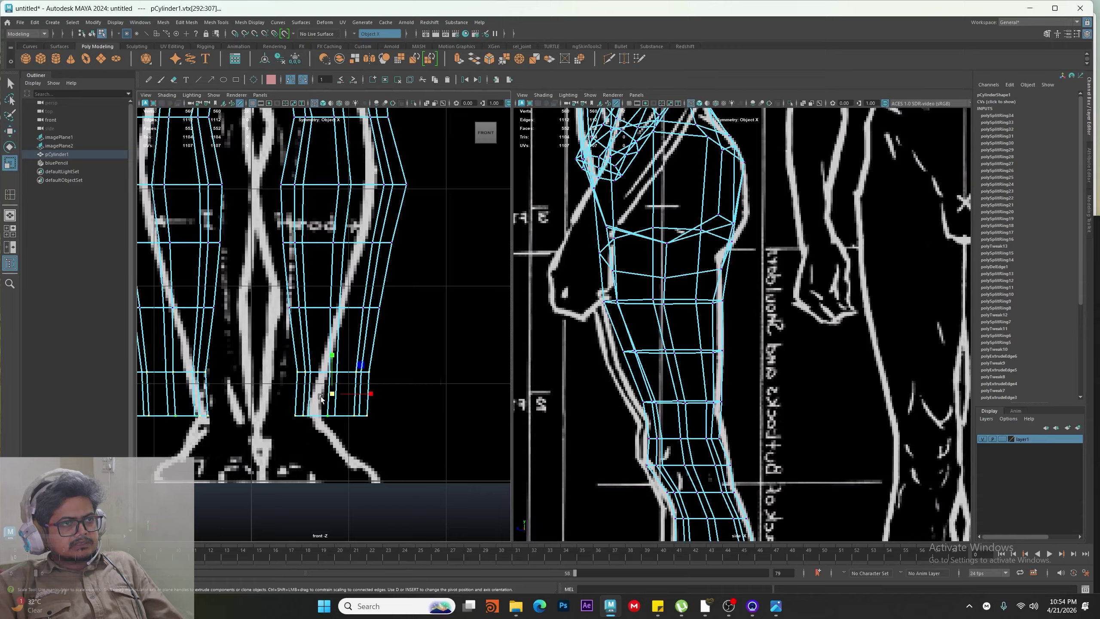
pyautogui.moveTo(321, 398); pyautogui.dragTo(363, 395)
# Fine-tune the width and sideways position of the lower-calf, above-ankle and ankle-end loops in the front view
pyautogui.press('w')
pyautogui.moveTo(417, 297); pyautogui.dragTo(278, 336)
pyautogui.press('r')
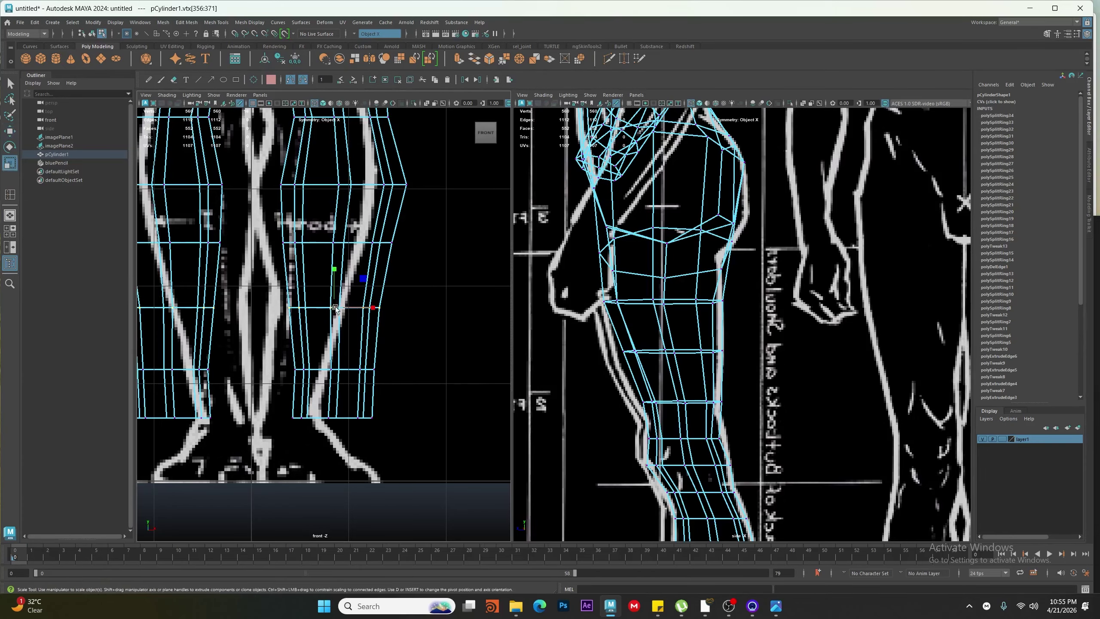
pyautogui.moveTo(373, 308); pyautogui.dragTo(370, 308)
pyautogui.moveTo(273, 352); pyautogui.dragTo(386, 382)
pyautogui.moveTo(374, 369); pyautogui.dragTo(372, 369)
pyautogui.moveTo(407, 395); pyautogui.dragTo(277, 433)
pyautogui.press('w')
pyautogui.moveTo(374, 417); pyautogui.dragTo(370, 418)
pyautogui.press('r')
pyautogui.press('w')
# Adjust the inner vertices of the widest calf loop and the outer vertices of the loop below it in the front view
pyautogui.scroll(3, 334, 336)
pyautogui.keyDown('alt'); pyautogui.moveTo(336, 226); pyautogui.dragTo(351, 389, button='middle'); pyautogui.keyUp('alt')
pyautogui.moveTo(273, 323); pyautogui.dragTo(334, 342)
pyautogui.keyDown('alt'); pyautogui.moveTo(330, 330); pyautogui.dragTo(333, 382, button='middle'); pyautogui.keyUp('alt')
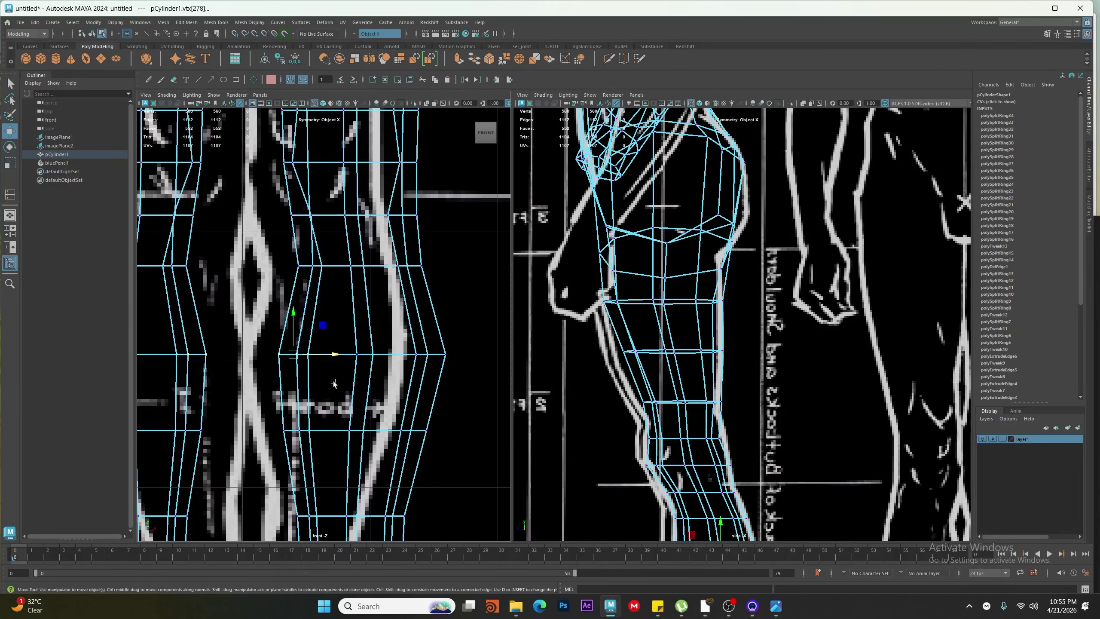
pyautogui.moveTo(320, 430); pyautogui.dragTo(321, 431)
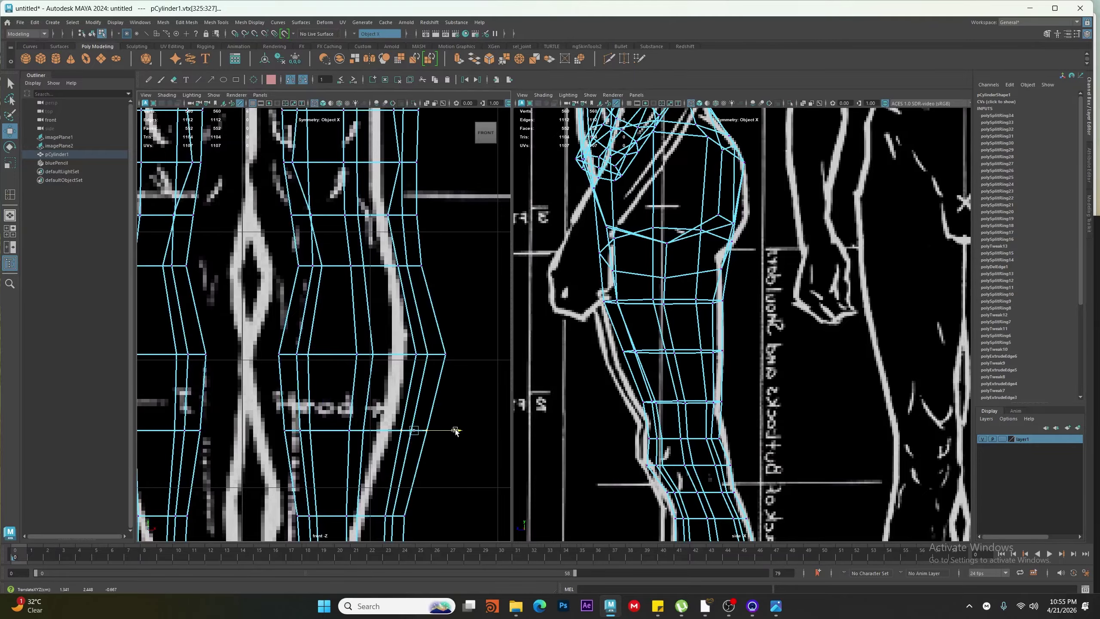
pyautogui.scroll(-3, 371, 279)
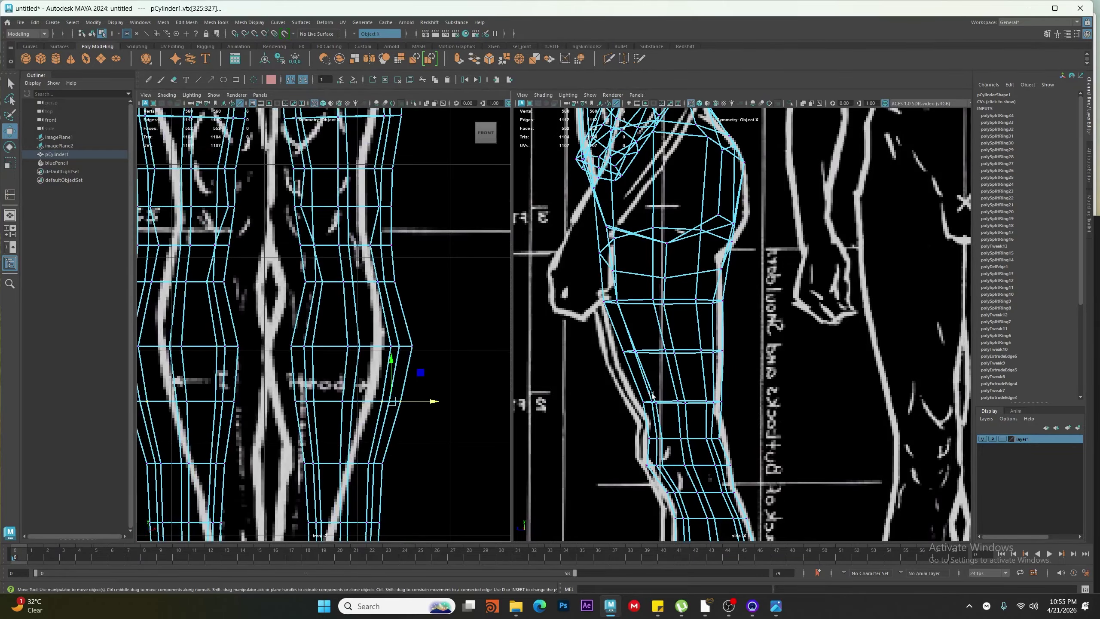
# Fit the rear vertices of the two loops below the calf bulge to the calf outline in the side view
pyautogui.keyDown('alt'); pyautogui.moveTo(652, 395); pyautogui.dragTo(590, 176, button='middle'); pyautogui.keyUp('alt')
pyautogui.keyDown('alt'); pyautogui.moveTo(589, 176); pyautogui.dragTo(708, 368, button='right'); pyautogui.keyUp('alt')
pyautogui.keyDown('alt'); pyautogui.moveTo(708, 368); pyautogui.dragTo(740, 277, button='middle'); pyautogui.keyUp('alt')
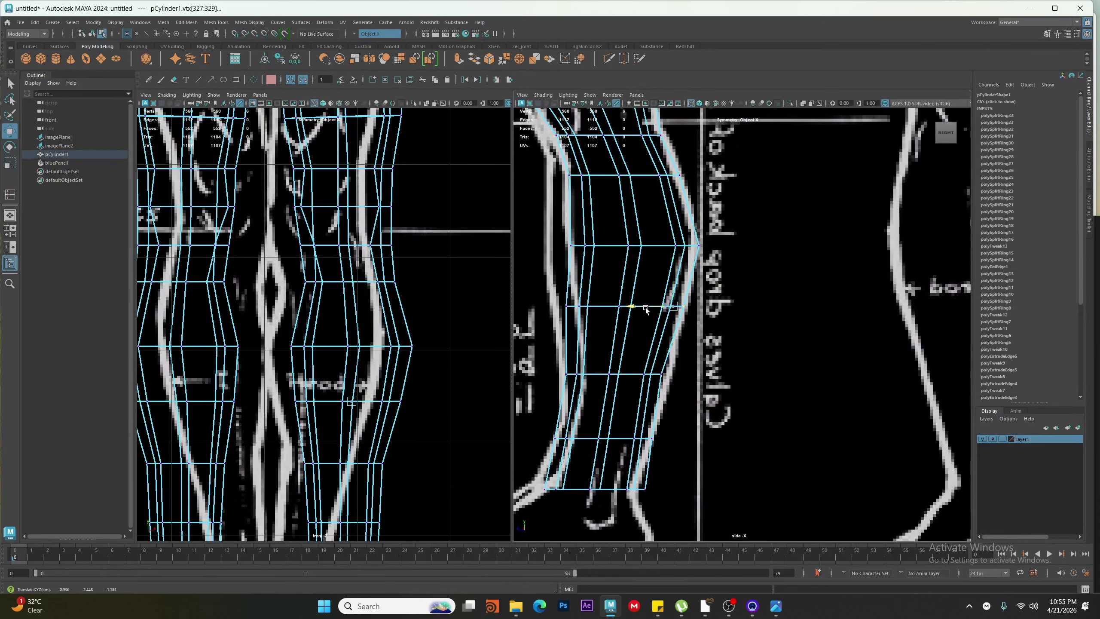
pyautogui.click(611, 375)
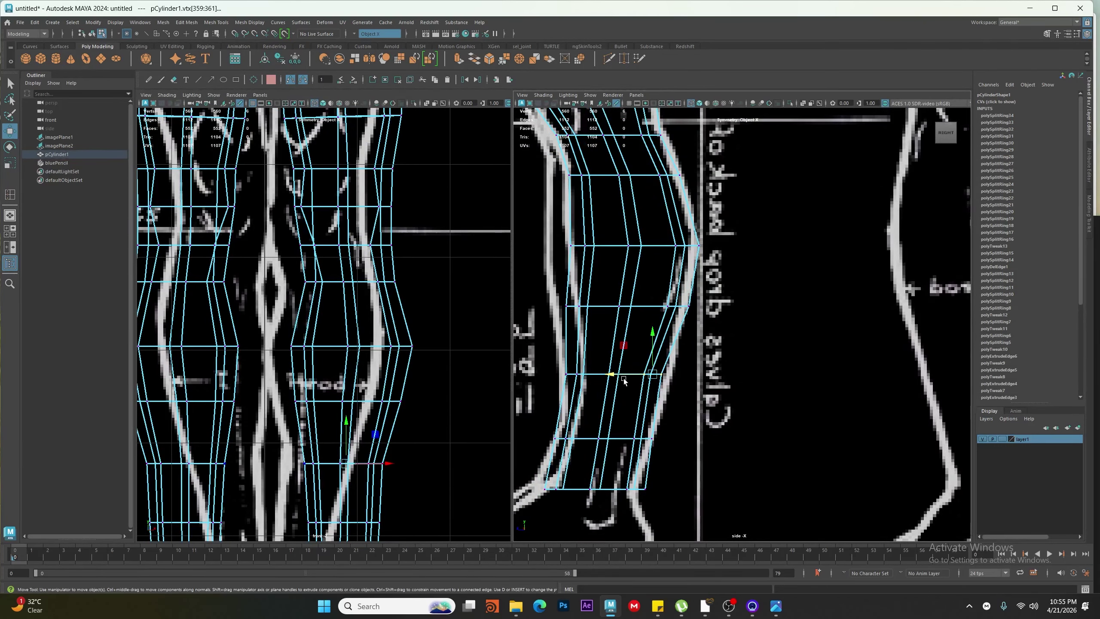
pyautogui.moveTo(624, 378); pyautogui.dragTo(634, 379)
# Narrow and reposition the ankle-end loop and the loop above it to match the side-view ankle outline
pyautogui.keyDown('alt'); pyautogui.moveTo(676, 442); pyautogui.dragTo(675, 359, button='middle'); pyautogui.keyUp('alt')
pyautogui.moveTo(693, 383); pyautogui.dragTo(533, 417)
pyautogui.moveTo(531, 343); pyautogui.dragTo(667, 368)
pyautogui.keyDown('alt'); pyautogui.moveTo(641, 359); pyautogui.dragTo(649, 400, button='middle'); pyautogui.keyUp('alt')
pyautogui.press('r')
pyautogui.press('w')
pyautogui.moveTo(584, 399); pyautogui.dragTo(578, 397)
pyautogui.moveTo(541, 460); pyautogui.dragTo(666, 433)
pyautogui.press('r')
pyautogui.moveTo(561, 445); pyautogui.dragTo(575, 443)
# Move the front vertices of the lower-calf loop onto the shin outline and adjust the middle vertices of the loop above
pyautogui.keyDown('alt'); pyautogui.moveTo(606, 364); pyautogui.dragTo(598, 406, button='middle'); pyautogui.keyUp('alt')
pyautogui.moveTo(550, 388); pyautogui.dragTo(634, 359)
pyautogui.press('w')
pyautogui.moveTo(547, 374); pyautogui.dragTo(558, 388)
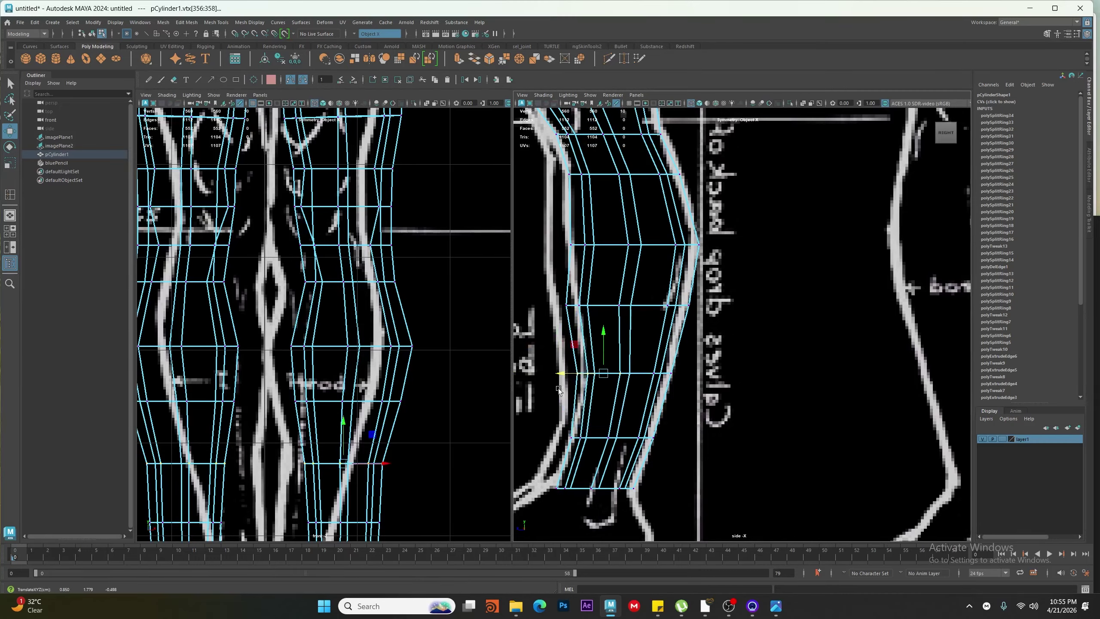
pyautogui.keyDown('alt'); pyautogui.moveTo(581, 329); pyautogui.dragTo(580, 381, button='middle'); pyautogui.keyUp('alt')
pyautogui.click(603, 358)
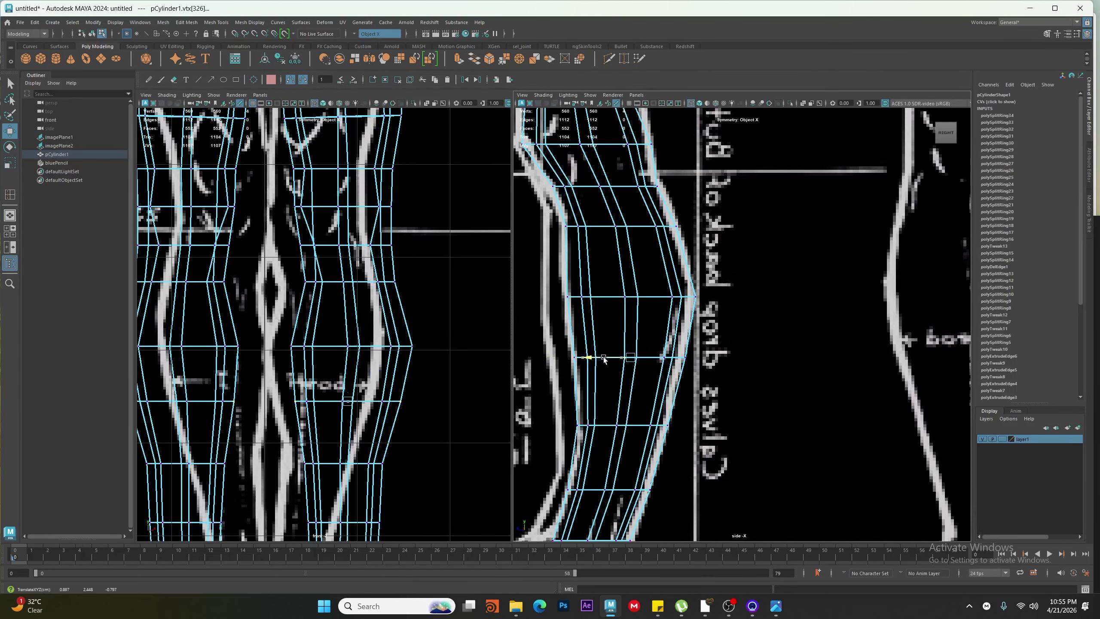
# Fit the front vertices of the loops just below the knee to the side-view outline and undo the last back-of-knee move
pyautogui.keyDown('alt'); pyautogui.moveTo(603, 333); pyautogui.dragTo(625, 408, button='middle'); pyautogui.keyUp('alt')
pyautogui.moveTo(630, 435); pyautogui.dragTo(564, 399)
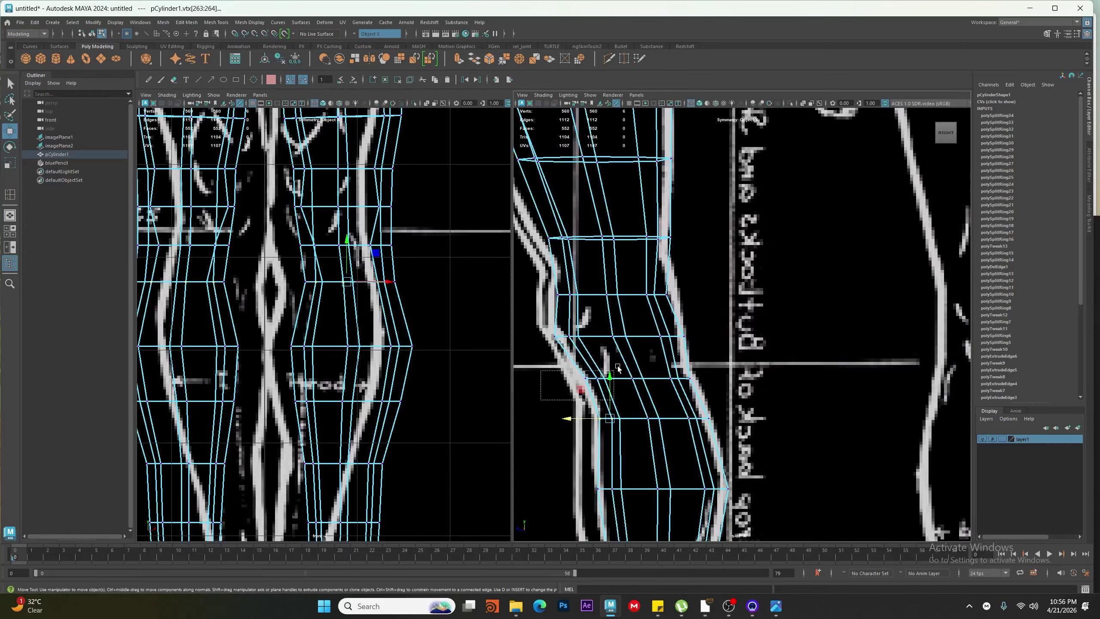
pyautogui.moveTo(617, 366); pyautogui.dragTo(616, 366)
pyautogui.keyDown('alt'); pyautogui.moveTo(686, 359); pyautogui.dragTo(682, 359, button='middle'); pyautogui.keyUp('alt')
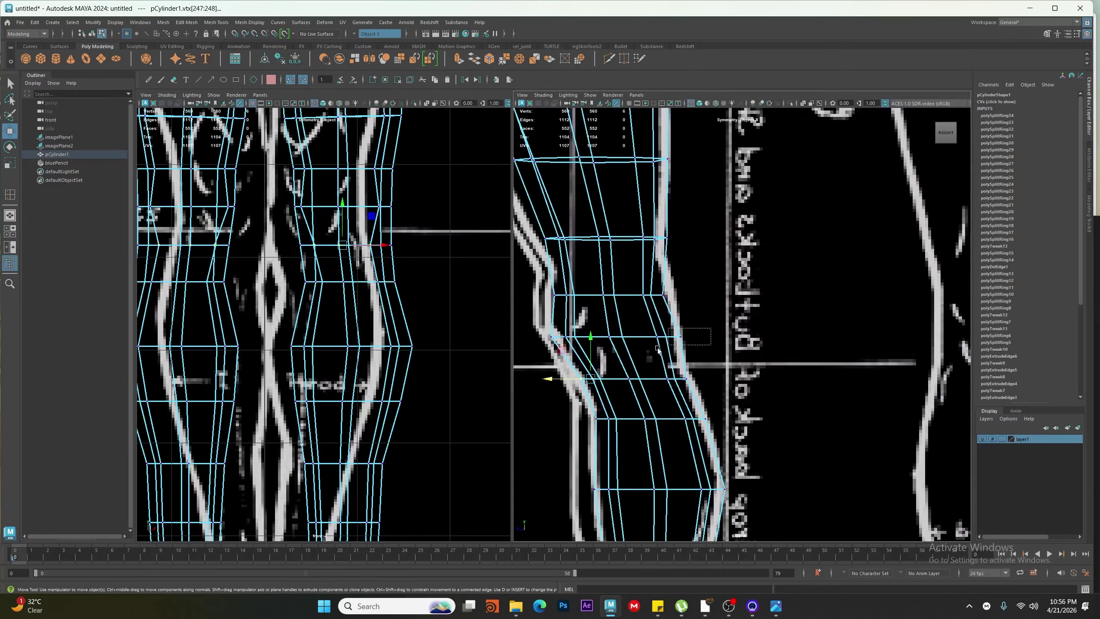
pyautogui.moveTo(665, 343); pyautogui.dragTo(643, 338)
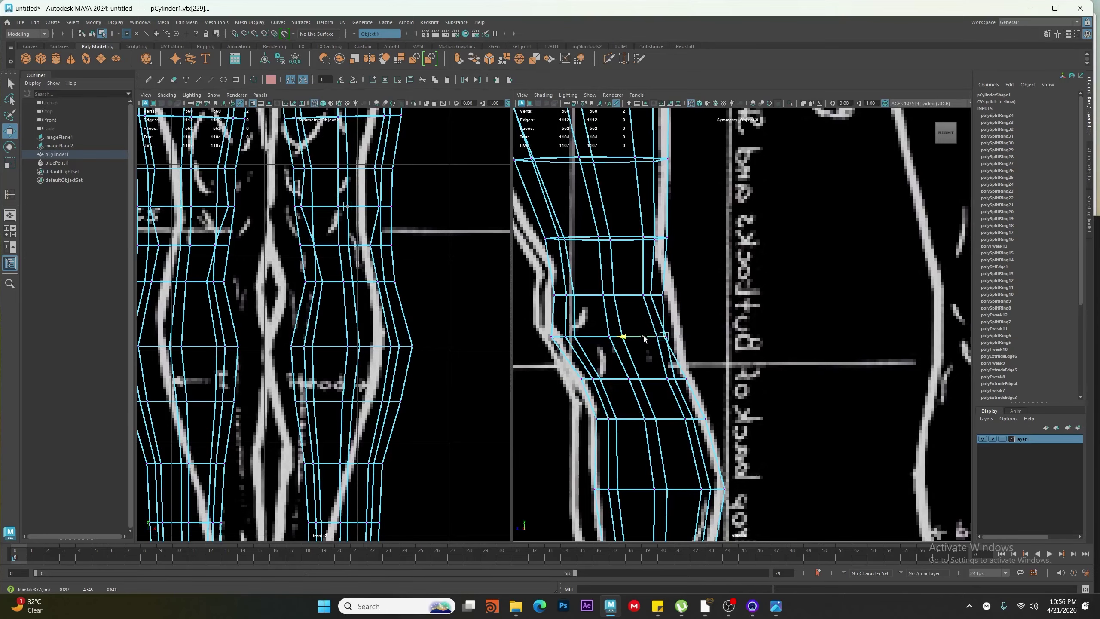
pyautogui.hotkey('ctrl', 'z')
# Move the front vertices of the knee loop to follow the kneecap outline in the side view
pyautogui.keyDown('alt'); pyautogui.moveTo(586, 345); pyautogui.dragTo(656, 377, button='middle'); pyautogui.keyUp('alt')
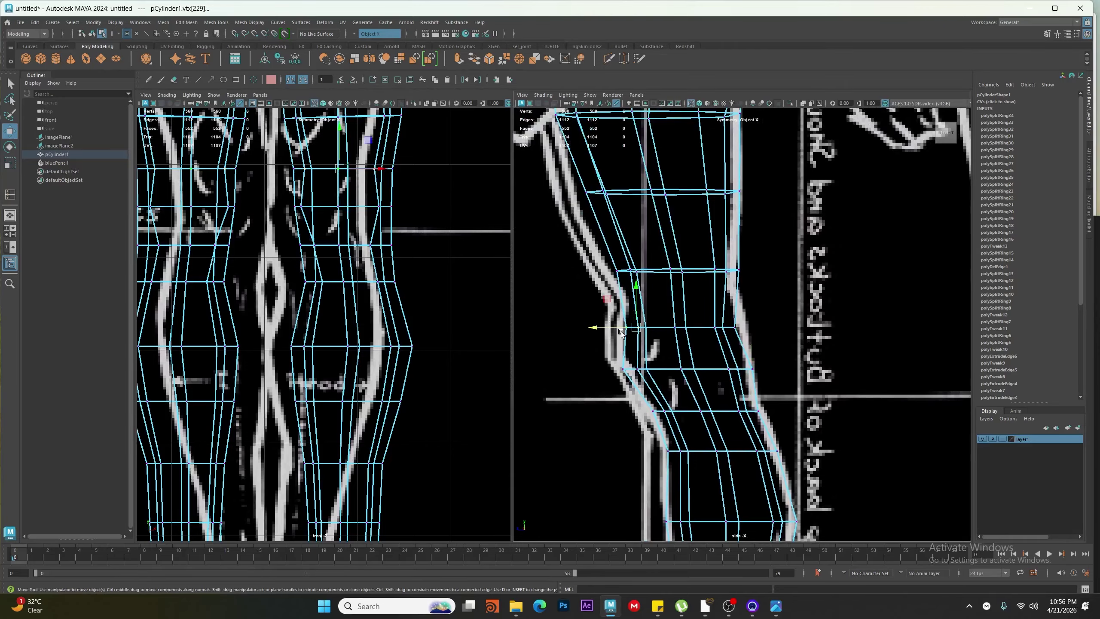
pyautogui.moveTo(619, 328); pyautogui.dragTo(623, 327)
pyautogui.keyDown('alt'); pyautogui.moveTo(622, 312); pyautogui.dragTo(619, 360, button='middle'); pyautogui.keyUp('alt')
pyautogui.moveTo(607, 300); pyautogui.dragTo(575, 321)
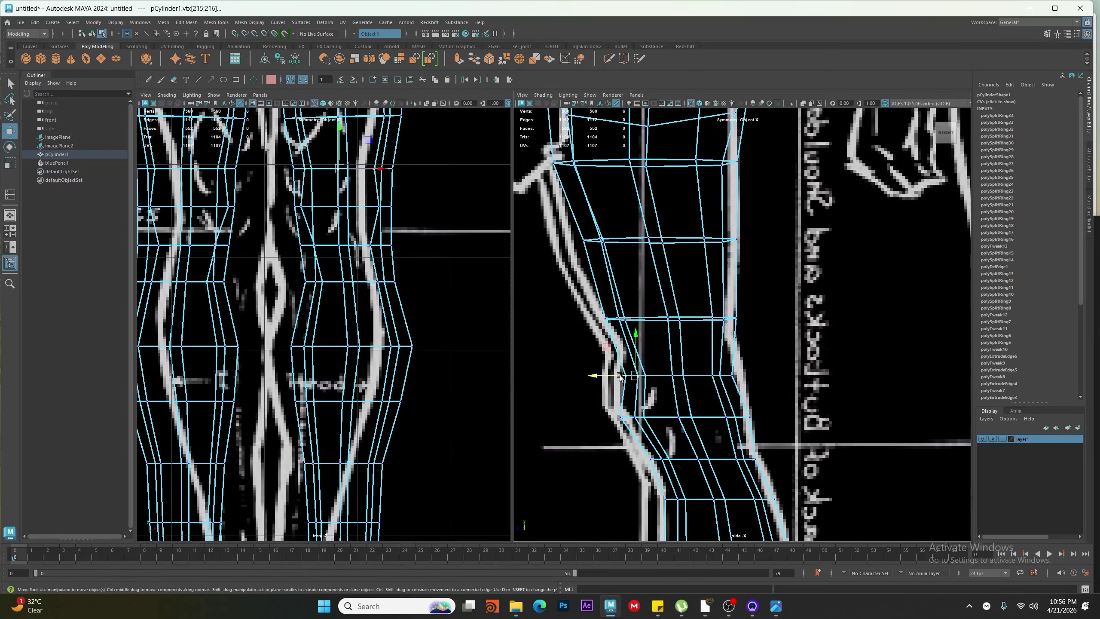
# Adjust the thigh-loop vertices above the knee to follow the leg outline in the side view
pyautogui.keyDown('alt'); pyautogui.moveTo(361, 311); pyautogui.dragTo(388, 422, button='middle'); pyautogui.keyUp('alt')
pyautogui.scroll(2, 687, 370)
pyautogui.moveTo(665, 346); pyautogui.dragTo(664, 336)
pyautogui.press('e')
pyautogui.keyDown('alt'); pyautogui.moveTo(689, 345); pyautogui.dragTo(739, 408, button='middle'); pyautogui.keyUp('alt')
pyautogui.moveTo(688, 363); pyautogui.dragTo(720, 399)
pyautogui.press('w')
# Reposition the upper-thigh and under-buttock vertices toward the body outline in the side view
pyautogui.keyDown('alt'); pyautogui.moveTo(631, 304); pyautogui.dragTo(662, 418, button='middle'); pyautogui.keyUp('alt')
pyautogui.moveTo(641, 416); pyautogui.dragTo(612, 384)
pyautogui.moveTo(585, 399); pyautogui.dragTo(575, 399)
pyautogui.keyDown('alt'); pyautogui.moveTo(843, 379); pyautogui.dragTo(683, 426, button='middle'); pyautogui.keyUp('alt')
pyautogui.moveTo(603, 351); pyautogui.dragTo(609, 351)
pyautogui.keyDown('alt'); pyautogui.moveTo(579, 351); pyautogui.dragTo(613, 475, button='middle'); pyautogui.keyUp('alt')
pyautogui.moveTo(665, 360); pyautogui.dragTo(647, 360)
# Pull the outer vertices of the upper thigh loops below the crotch inward to the reference outline in the front view
pyautogui.scroll(-5, 411, 277)
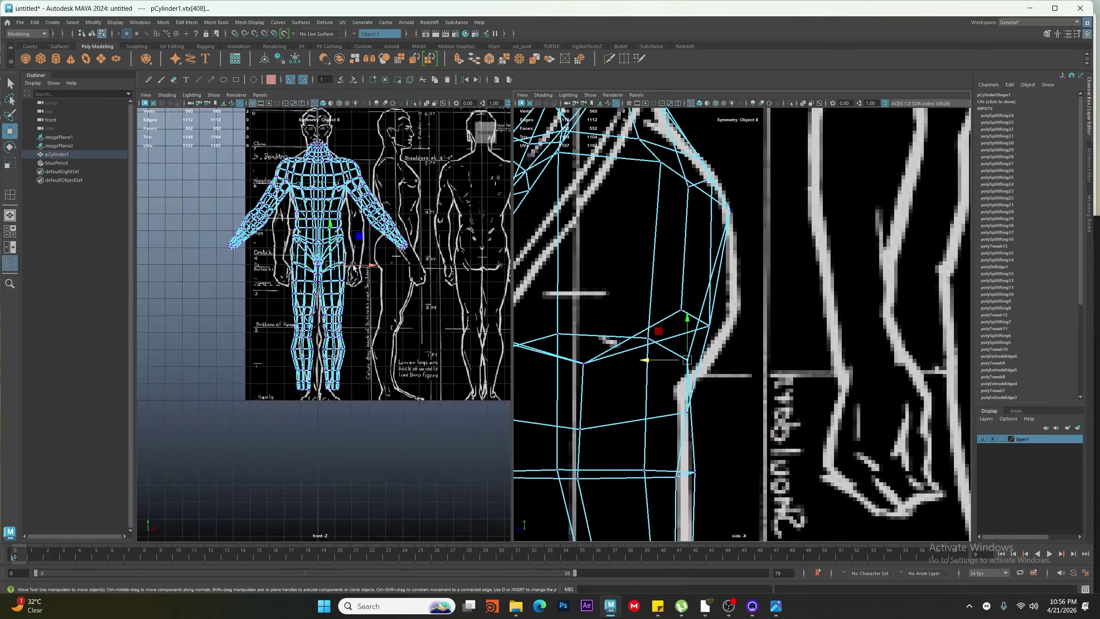
pyautogui.scroll(3, 411, 277)
pyautogui.scroll(2, 416, 273)
pyautogui.click(425, 269)
pyautogui.scroll(-2, 425, 270)
pyautogui.keyDown('alt'); pyautogui.moveTo(422, 433); pyautogui.dragTo(418, 151, button='middle'); pyautogui.keyUp('alt')
pyautogui.moveTo(372, 216); pyautogui.dragTo(435, 249)
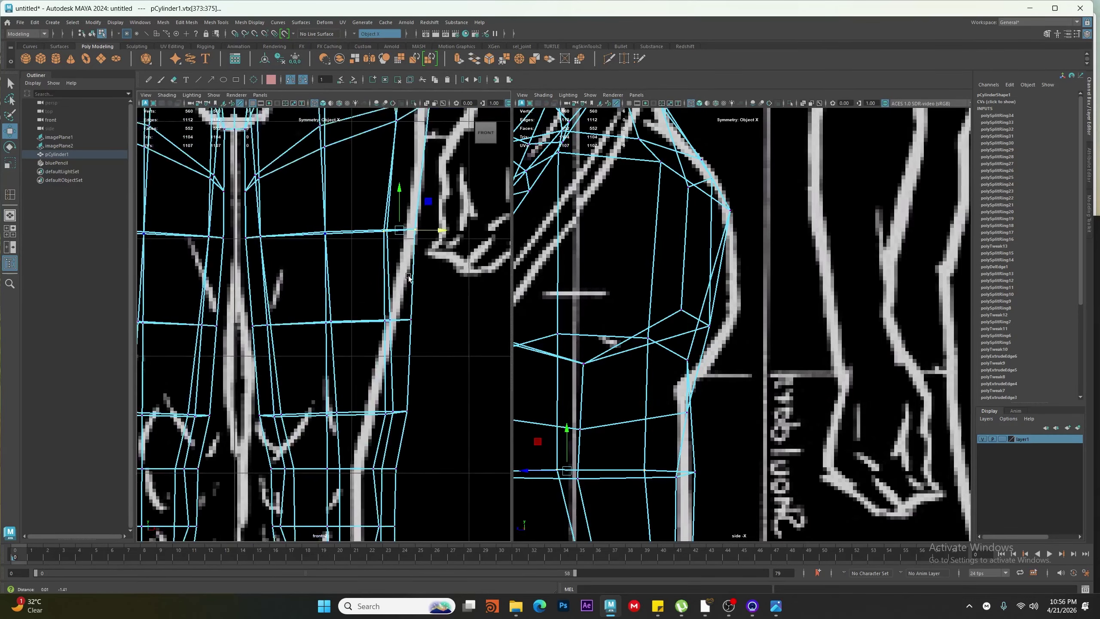
pyautogui.moveTo(373, 297); pyautogui.dragTo(434, 332)
pyautogui.moveTo(441, 315); pyautogui.dragTo(434, 315)
pyautogui.keyDown('alt'); pyautogui.moveTo(426, 269); pyautogui.dragTo(427, 318, button='middle'); pyautogui.keyUp('alt')
pyautogui.moveTo(375, 255); pyautogui.dragTo(438, 290)
pyautogui.moveTo(440, 275); pyautogui.dragTo(432, 274)
# Preview the smoothed, shaded legs in the perspective view
pyautogui.press('F8')
pyautogui.press('space')
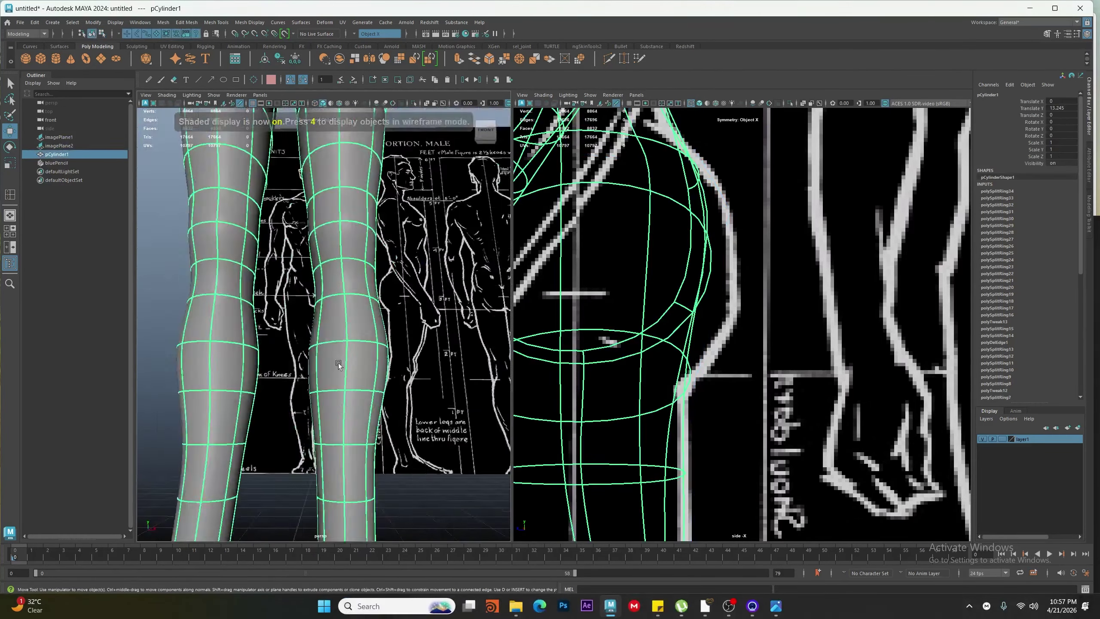
pyautogui.press('space')
pyautogui.scroll(-5, 736, 368)
# Shift the ankle-end loop and the loop above it backward in the enlarged side view
pyautogui.press('space')
pyautogui.scroll(5, 435, 426)
pyautogui.keyDown('alt'); pyautogui.moveTo(435, 426); pyautogui.dragTo(422, 407, button='middle'); pyautogui.keyUp('alt')
pyautogui.press('F8')
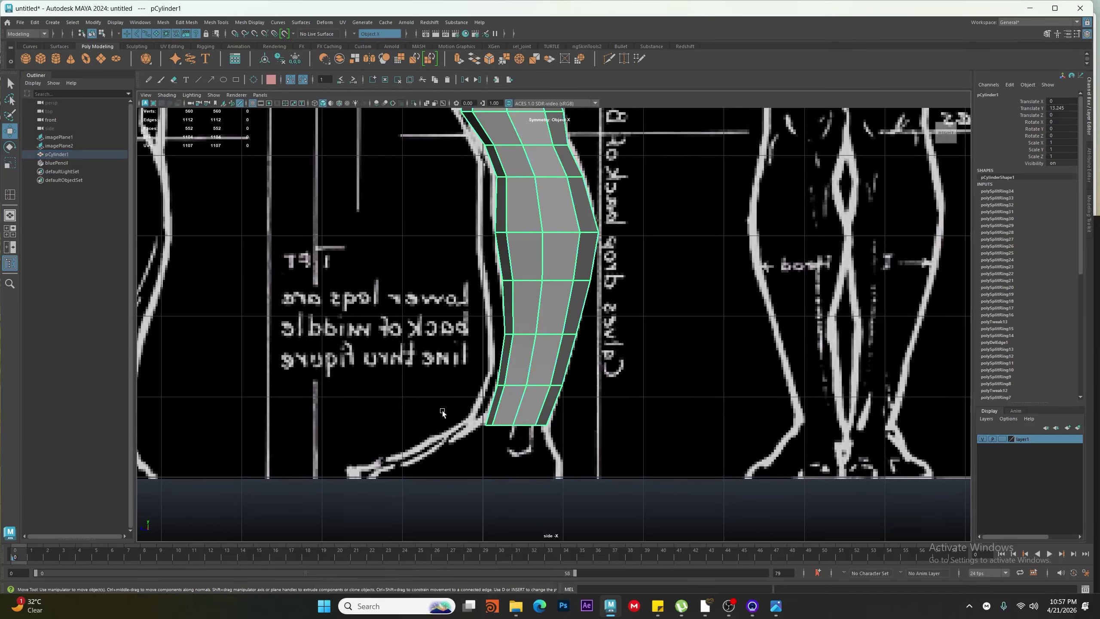
pyautogui.moveTo(441, 411); pyautogui.dragTo(568, 437)
pyautogui.moveTo(487, 424); pyautogui.dragTo(494, 423)
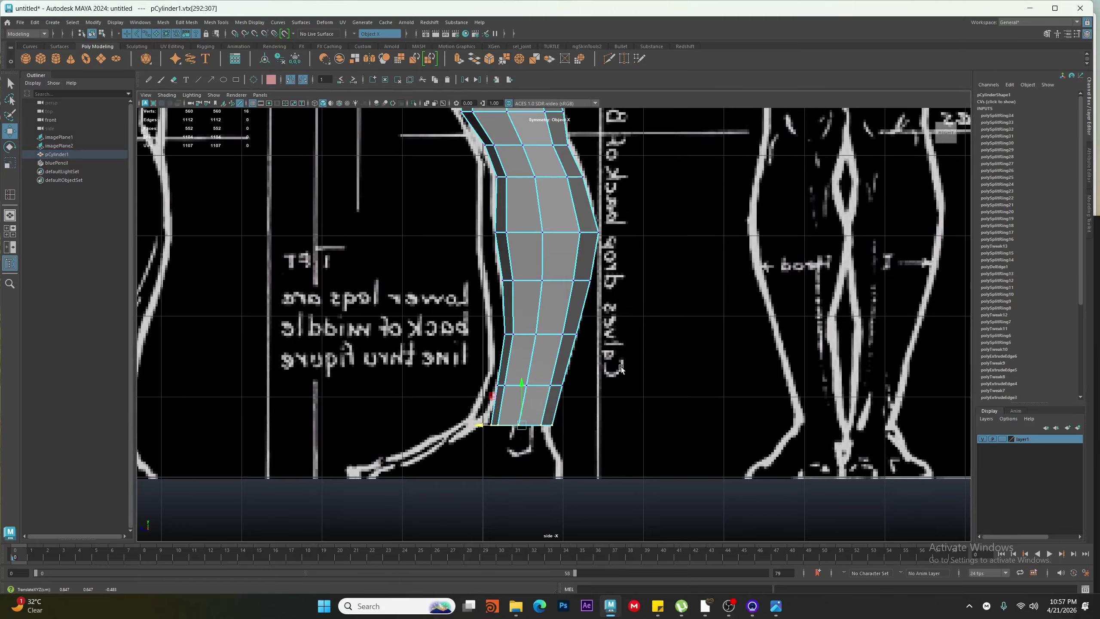
pyautogui.moveTo(620, 365); pyautogui.dragTo(499, 425)
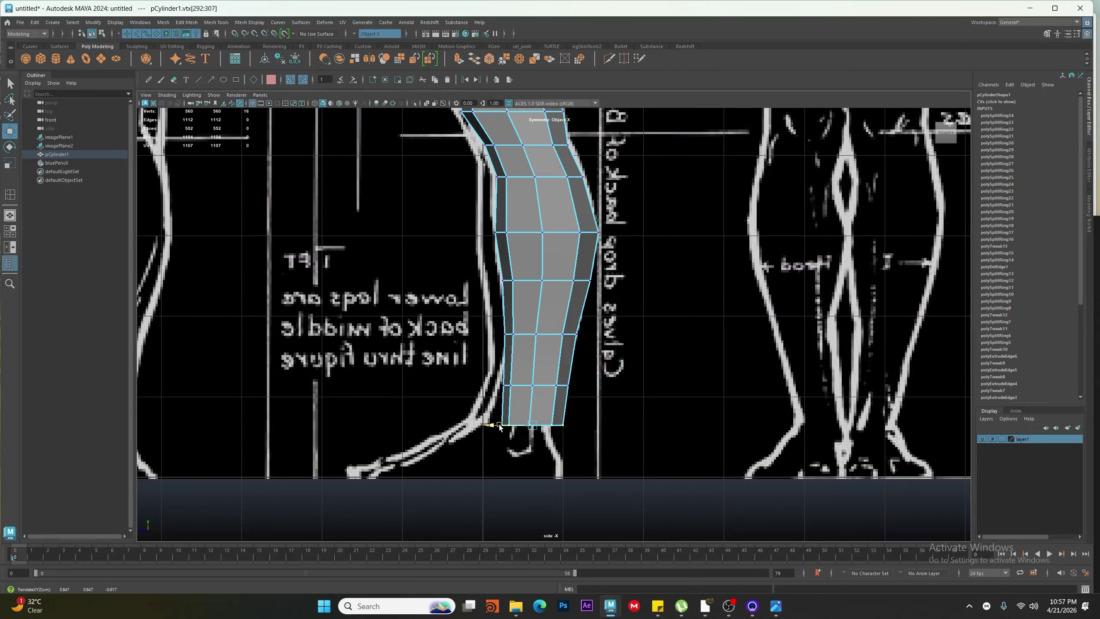
# Move the front vertices of the widest calf loop slightly backward in the side view
pyautogui.keyDown('alt'); pyautogui.moveTo(502, 415); pyautogui.dragTo(481, 458, button='middle'); pyautogui.keyUp('alt')
pyautogui.keyDown('alt'); pyautogui.moveTo(485, 353); pyautogui.dragTo(476, 446, button='middle'); pyautogui.keyUp('alt')
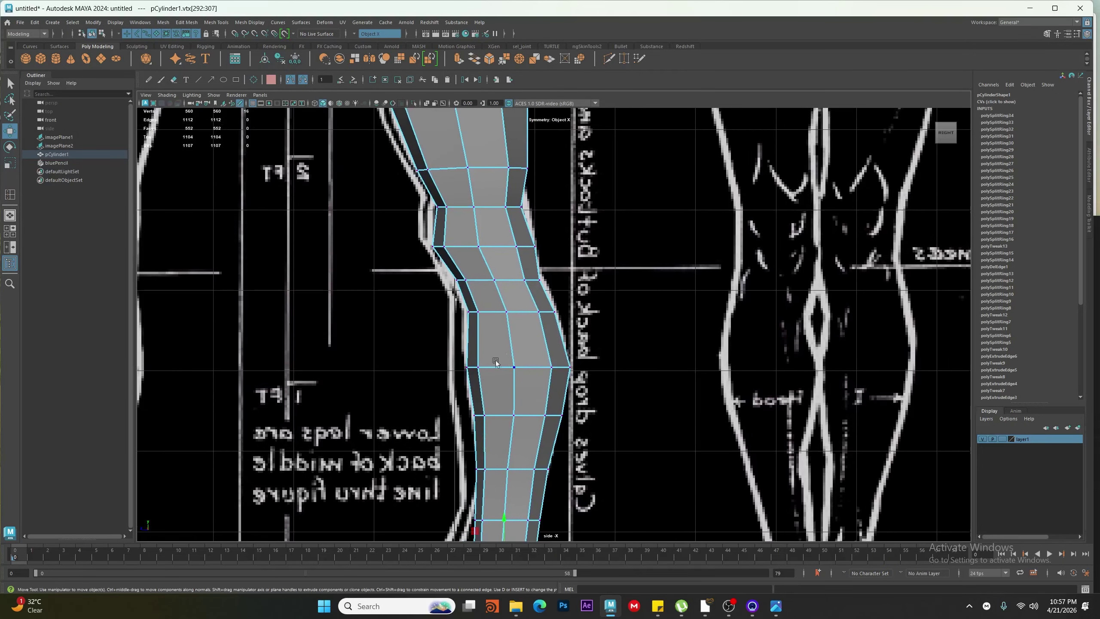
pyautogui.moveTo(433, 375); pyautogui.dragTo(476, 375)
pyautogui.moveTo(446, 368); pyautogui.dragTo(450, 370)
# Raise the outer and inner front vertices of the loop below each knee in the front view to round the kneecap's underside
pyautogui.keyDown('alt'); pyautogui.moveTo(451, 286); pyautogui.dragTo(466, 394, button='middle'); pyautogui.keyUp('alt')
pyautogui.scroll(1, 466, 394)
pyautogui.press('space')
pyautogui.press('space')
pyautogui.scroll(1, 463, 481)
pyautogui.keyDown('alt'); pyautogui.moveTo(471, 454); pyautogui.dragTo(457, 295, button='middle'); pyautogui.keyUp('alt')
pyautogui.scroll(3, 505, 416)
pyautogui.click(513, 403)
pyautogui.scroll(5, 513, 403)
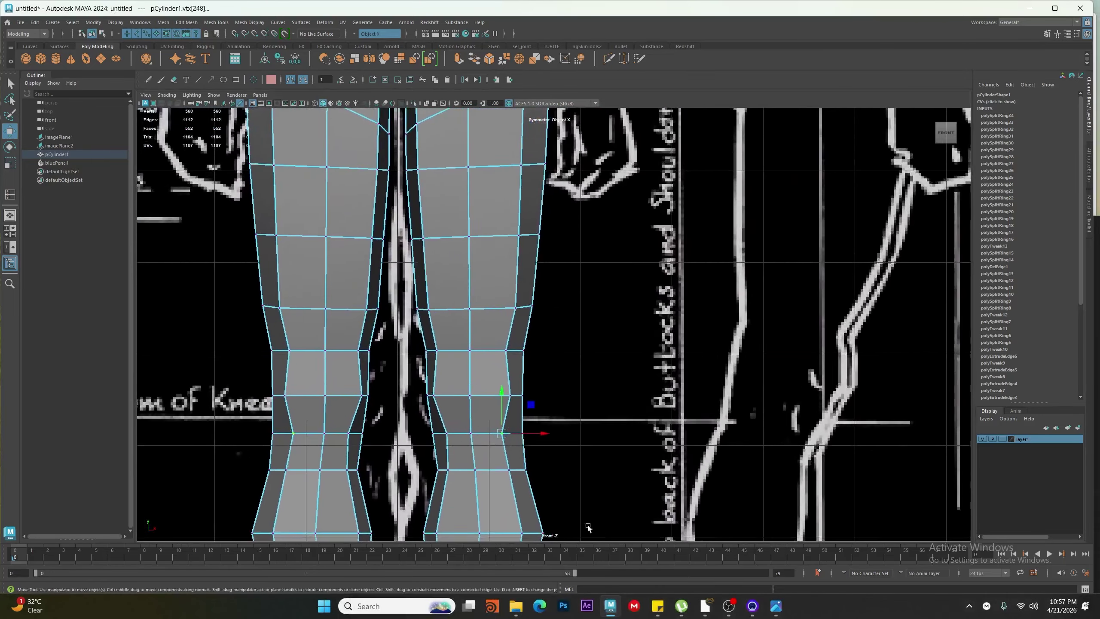
pyautogui.moveTo(530, 333); pyautogui.dragTo(524, 323)
pyautogui.click(443, 334)
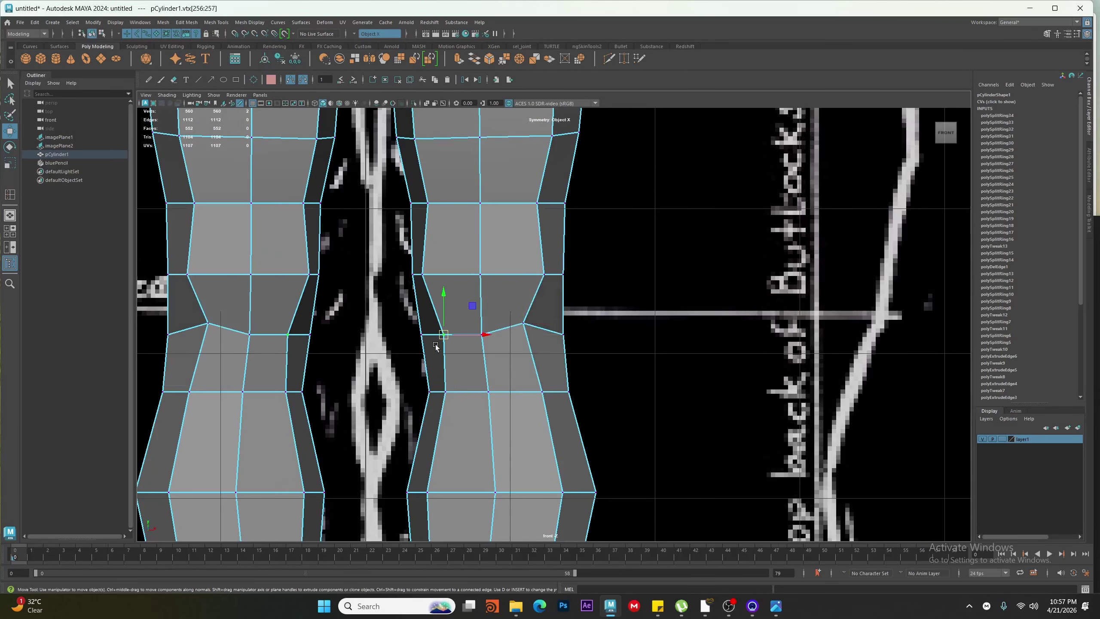
pyautogui.moveTo(443, 334); pyautogui.dragTo(446, 326)
# Lower the three front vertices of the loop above each knee into an arch around the top of the kneecap
pyautogui.click(438, 220)
pyautogui.moveTo(428, 203); pyautogui.dragTo(429, 220)
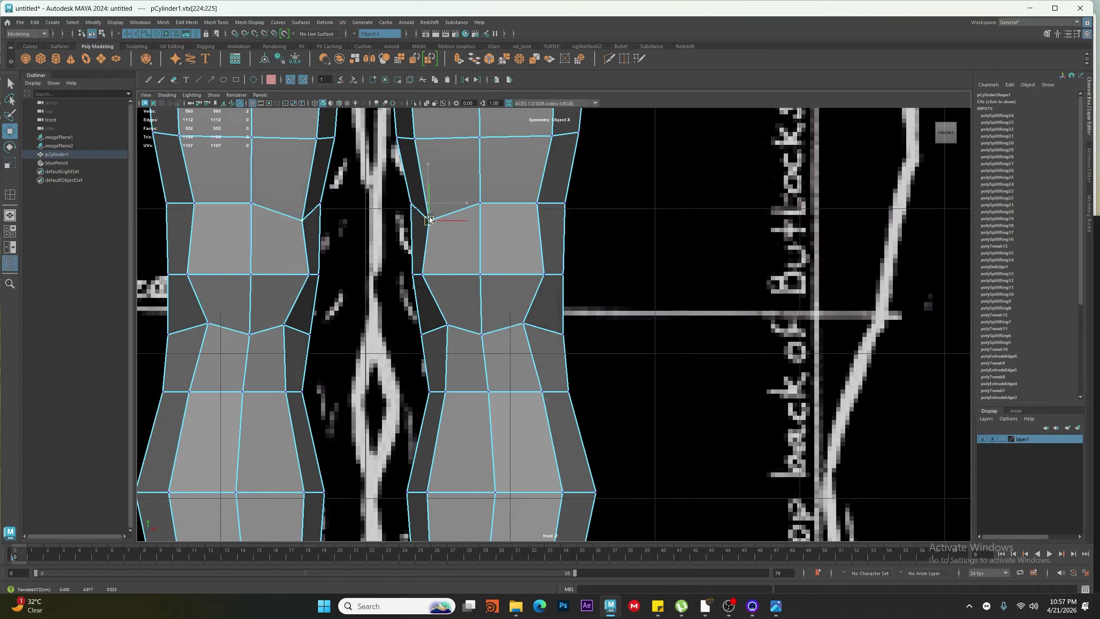
pyautogui.click(547, 202)
pyautogui.moveTo(540, 208); pyautogui.dragTo(527, 235)
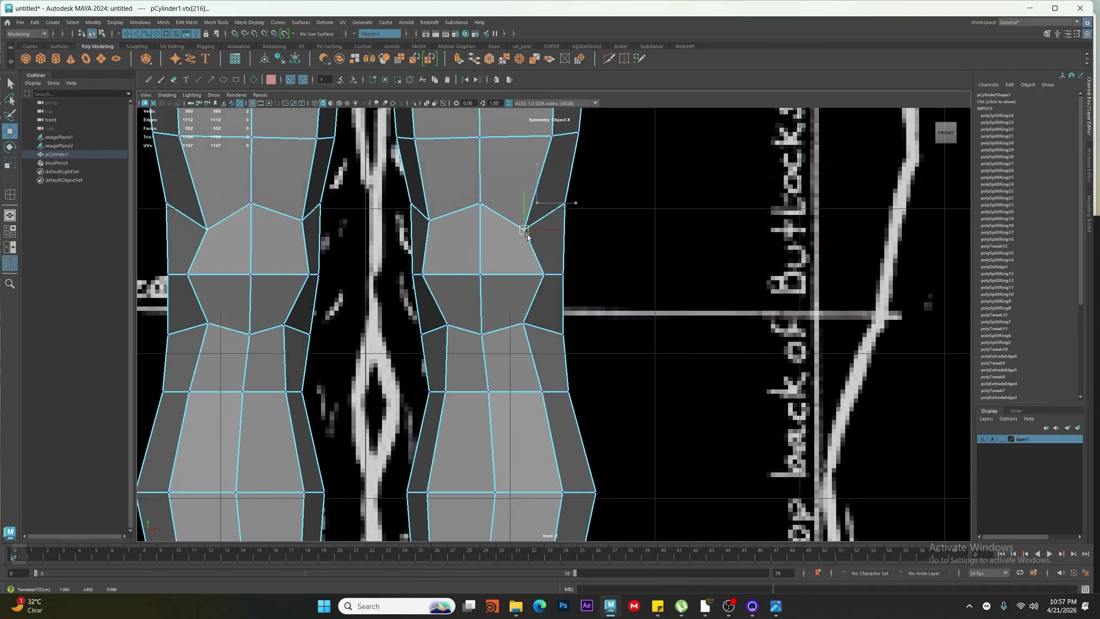
pyautogui.click(433, 223)
pyautogui.moveTo(430, 221); pyautogui.dragTo(441, 226)
pyautogui.click(487, 202)
pyautogui.moveTo(480, 180); pyautogui.dragTo(478, 192)
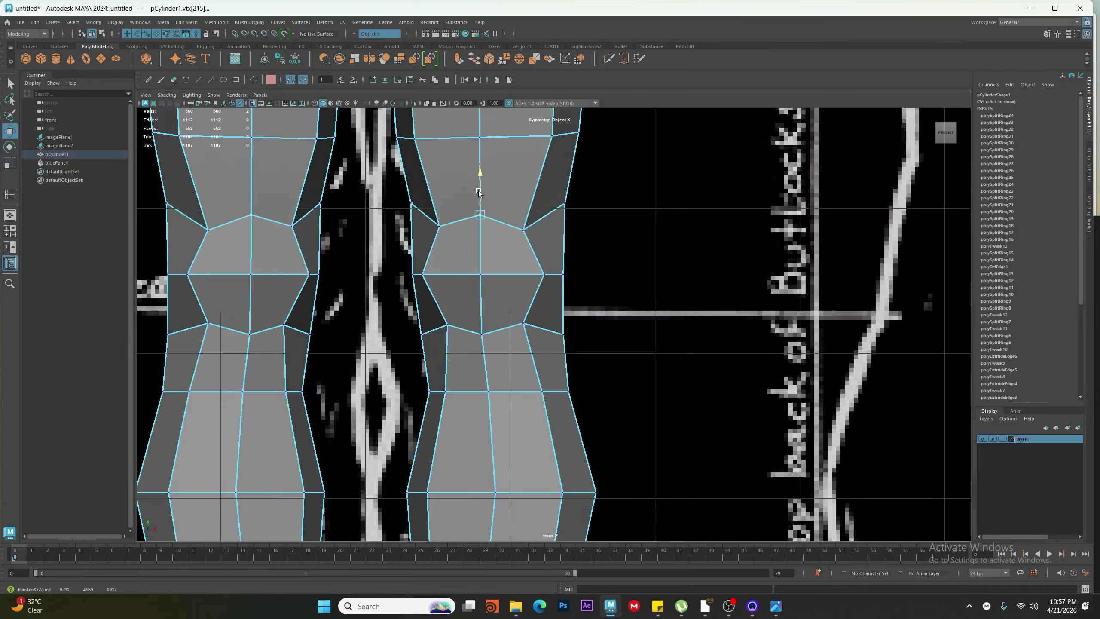
# Return to object mode in the perspective view and preview the legs with smoothing
pyautogui.keyDown('alt'); pyautogui.moveTo(522, 286); pyautogui.dragTo(600, 260); pyautogui.keyUp('alt')
pyautogui.press('space')
pyautogui.moveTo(600, 260); pyautogui.dragTo(644, 228, button='right')
pyautogui.press('3')
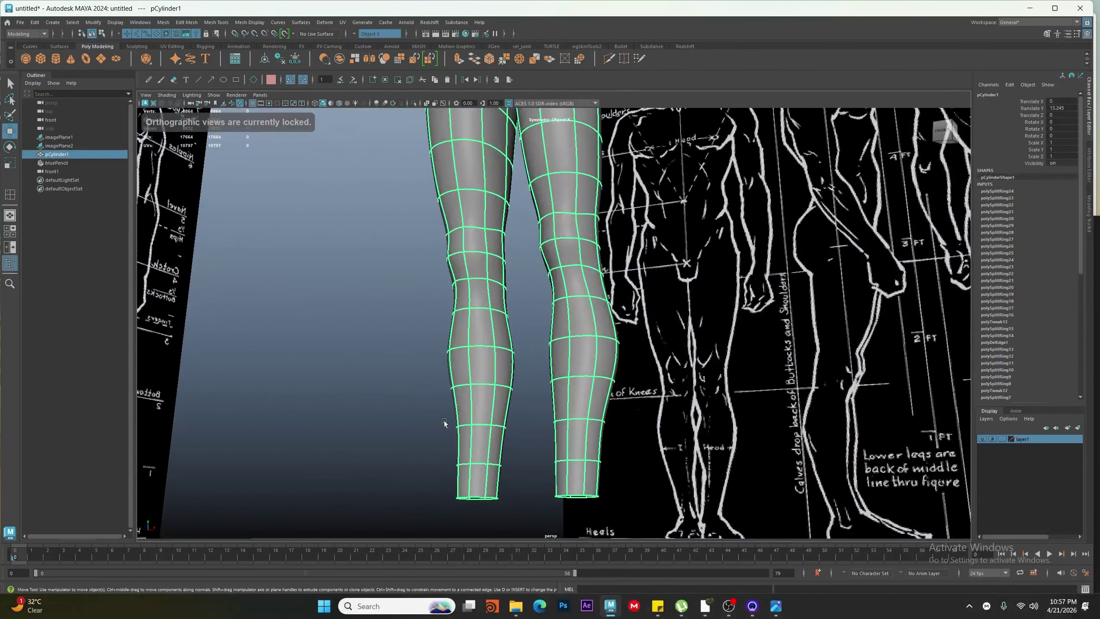
# Turn off the smoothing preview and move the rear vertices of the loops just above and below each knee slightly forward
pyautogui.keyDown('alt'); pyautogui.moveTo(445, 422); pyautogui.dragTo(403, 332); pyautogui.keyUp('alt')
pyautogui.click(382, 308)
pyautogui.click(567, 313)
pyautogui.press('1')
pyautogui.keyDown('alt'); pyautogui.moveTo(567, 313); pyautogui.dragTo(509, 396); pyautogui.keyUp('alt')
pyautogui.moveTo(509, 396); pyautogui.dragTo(472, 393, button='right')
pyautogui.click(543, 347)
pyautogui.moveTo(543, 347)
pyautogui.keyDown('alt'); pyautogui.mouseDown()
pyautogui.moveTo(606, 360)
pyautogui.moveTo(531, 344)
pyautogui.mouseUp(); pyautogui.keyUp('alt')
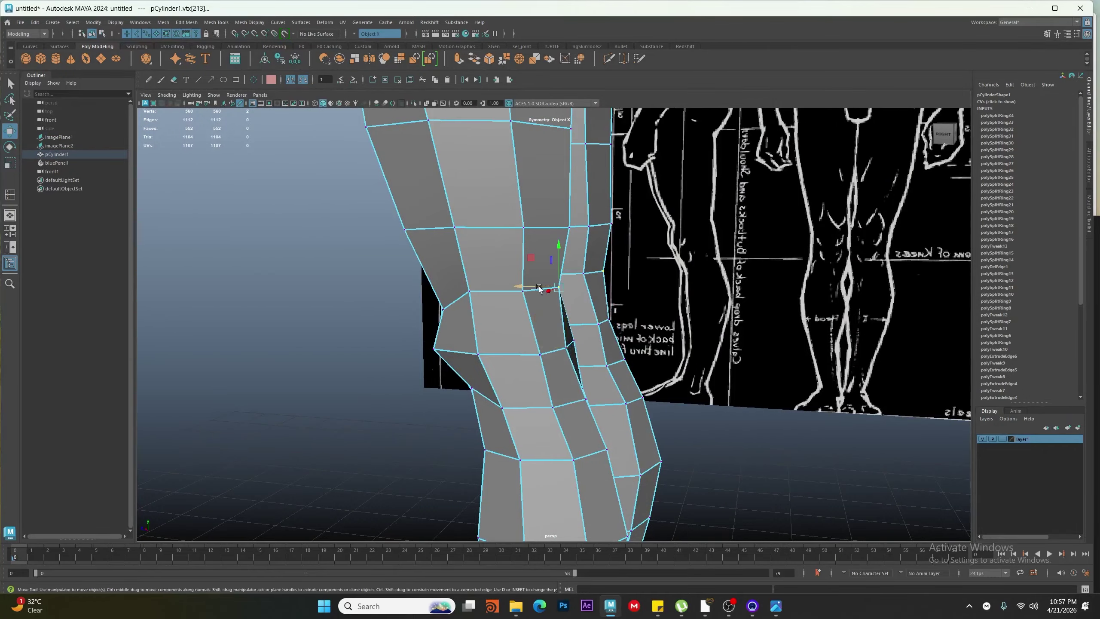
pyautogui.moveTo(540, 289); pyautogui.dragTo(521, 288)
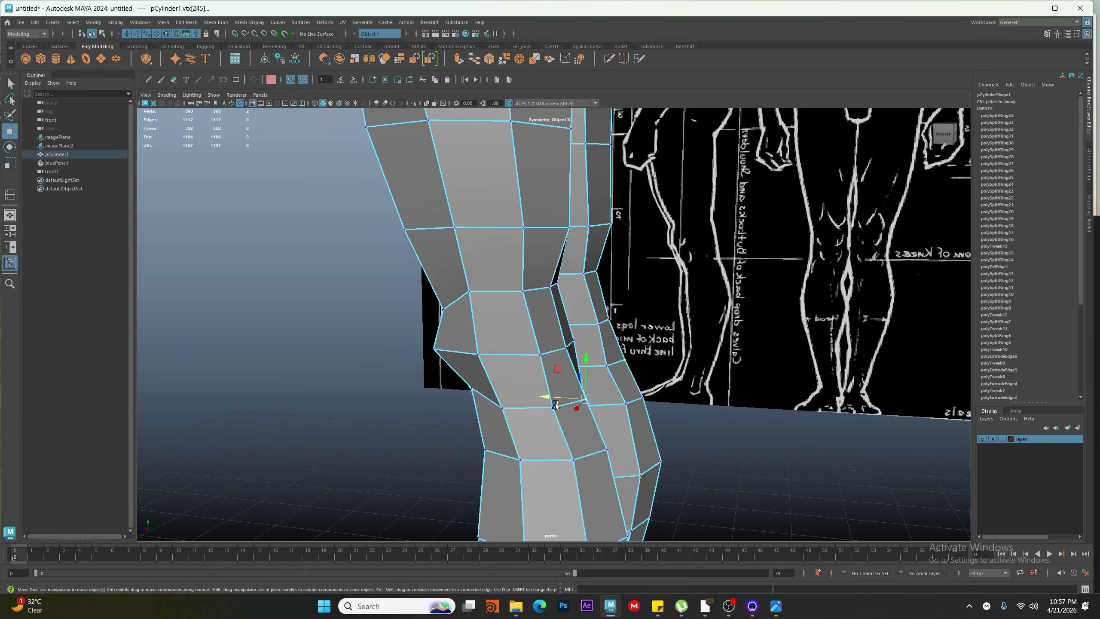
pyautogui.moveTo(545, 396); pyautogui.dragTo(510, 226)
pyautogui.click(567, 437)
# Adjust the middle side vertices of the loops above and below the knee in the side view
pyautogui.keyDown('alt'); pyautogui.moveTo(519, 368); pyautogui.dragTo(547, 312); pyautogui.keyUp('alt')
pyautogui.press('e')
pyautogui.click(606, 355)
pyautogui.press('w')
pyautogui.press('space')
pyautogui.press('space')
pyautogui.moveTo(597, 258)
pyautogui.mouseDown()
pyautogui.moveTo(609, 245)
pyautogui.moveTo(596, 247)
pyautogui.mouseUp()
pyautogui.click(468, 406)
pyautogui.click(564, 404)
pyautogui.press('space')
pyautogui.press('space')
pyautogui.press('space')
pyautogui.press('space')
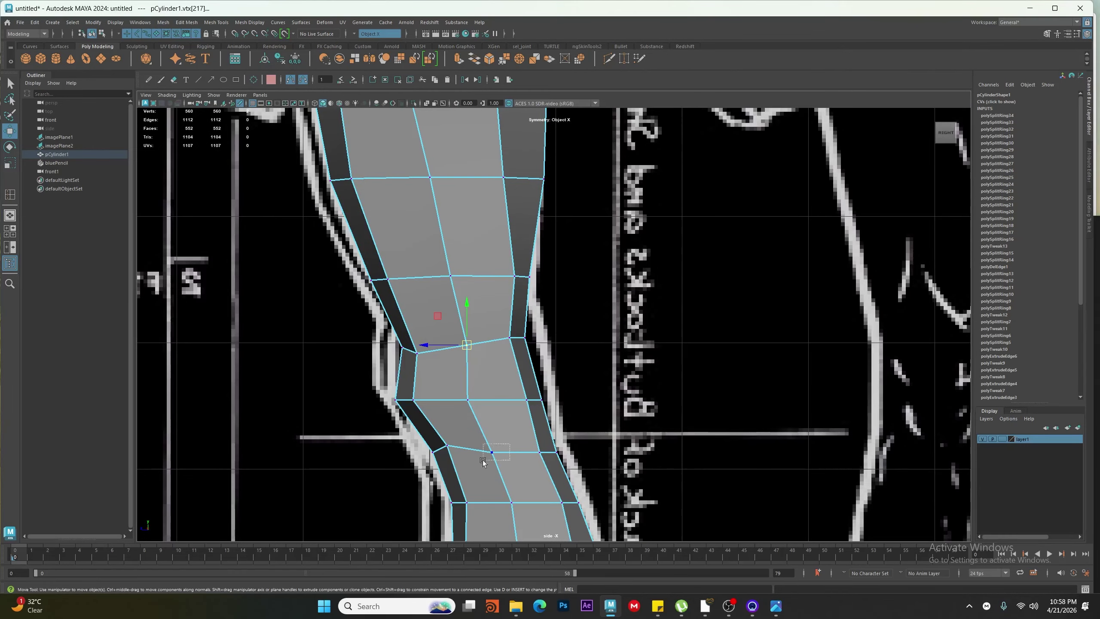
pyautogui.scroll(-3, 537, 446)
pyautogui.moveTo(555, 416); pyautogui.dragTo(550, 413)
# Move the rear vertices of the thigh loops slightly backward in the side view, working from the knee up to the hip
pyautogui.moveTo(526, 289); pyautogui.dragTo(534, 289)
pyautogui.keyDown('alt'); pyautogui.moveTo(525, 199); pyautogui.dragTo(518, 303, button='middle'); pyautogui.keyUp('alt')
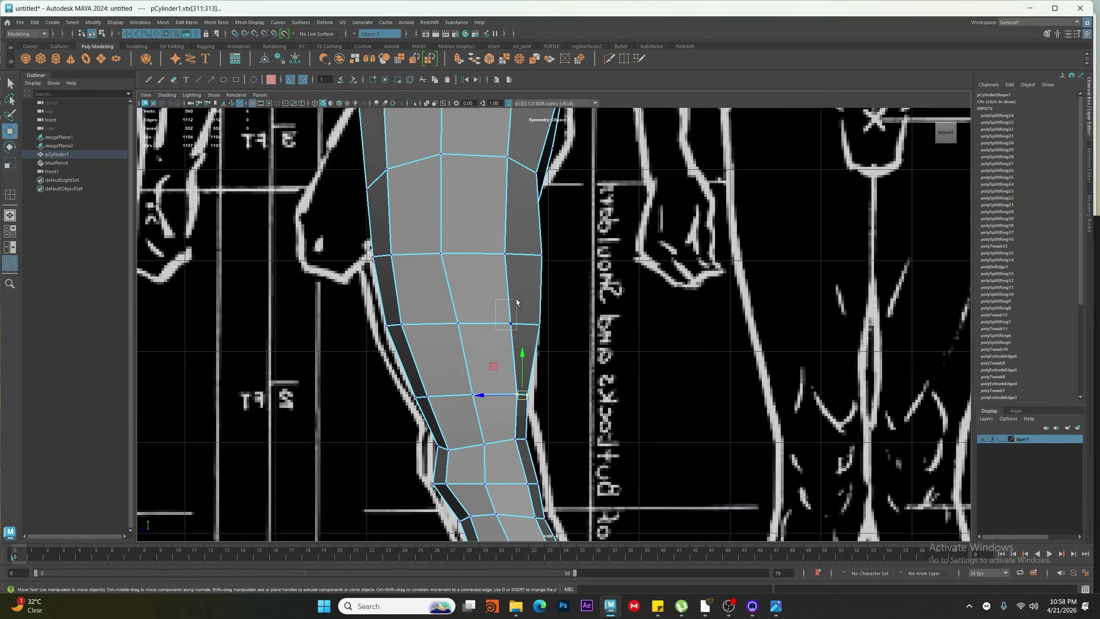
pyautogui.moveTo(511, 322); pyautogui.dragTo(518, 322)
pyautogui.moveTo(507, 252); pyautogui.dragTo(518, 252)
pyautogui.keyDown('alt'); pyautogui.moveTo(508, 303); pyautogui.dragTo(499, 389, button='middle'); pyautogui.keyUp('alt')
pyautogui.press('6')
pyautogui.moveTo(498, 242); pyautogui.dragTo(508, 245)
# Move the middle side vertices of the thigh loops backward to even out their spacing in the side view
pyautogui.moveTo(431, 339); pyautogui.dragTo(444, 338)
pyautogui.moveTo(454, 411); pyautogui.dragTo(461, 411)
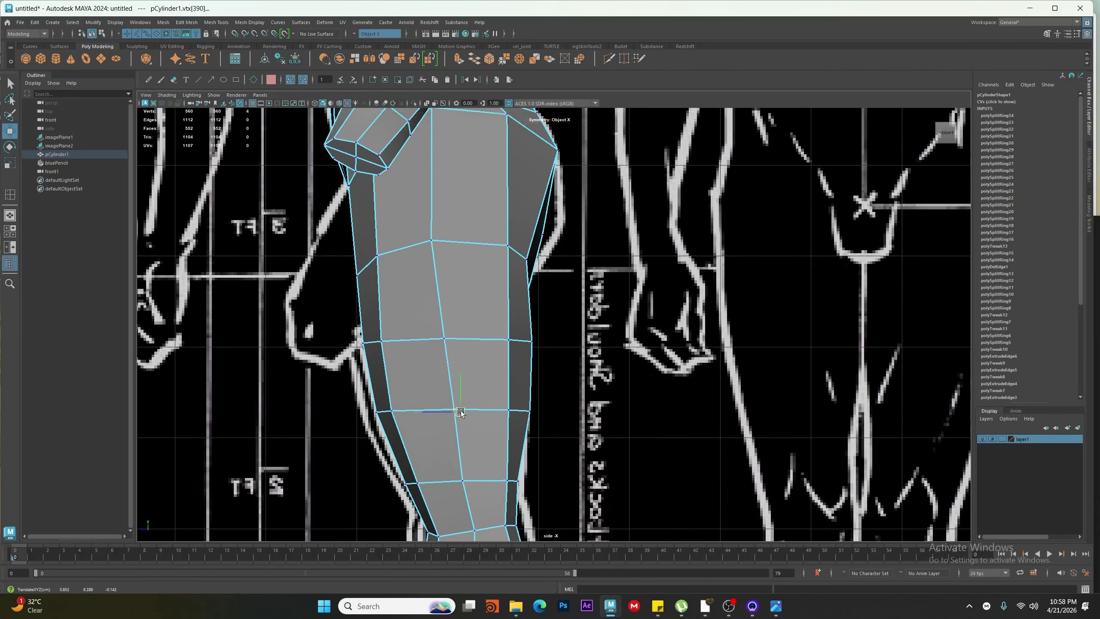
pyautogui.keyDown('alt'); pyautogui.moveTo(437, 260); pyautogui.dragTo(466, 309, button='middle'); pyautogui.keyUp('alt')
pyautogui.moveTo(458, 288); pyautogui.dragTo(470, 288)
# Move the front side vertices of the thigh loops slightly forward and recentre the middle vertex of the lowest thigh loop
pyautogui.moveTo(428, 355); pyautogui.dragTo(360, 277)
pyautogui.moveTo(394, 316); pyautogui.dragTo(390, 304)
pyautogui.scroll(-3, 455, 351)
pyautogui.keyDown('alt'); pyautogui.moveTo(466, 363); pyautogui.dragTo(431, 279, button='middle'); pyautogui.keyUp('alt')
pyautogui.moveTo(418, 291); pyautogui.dragTo(414, 290)
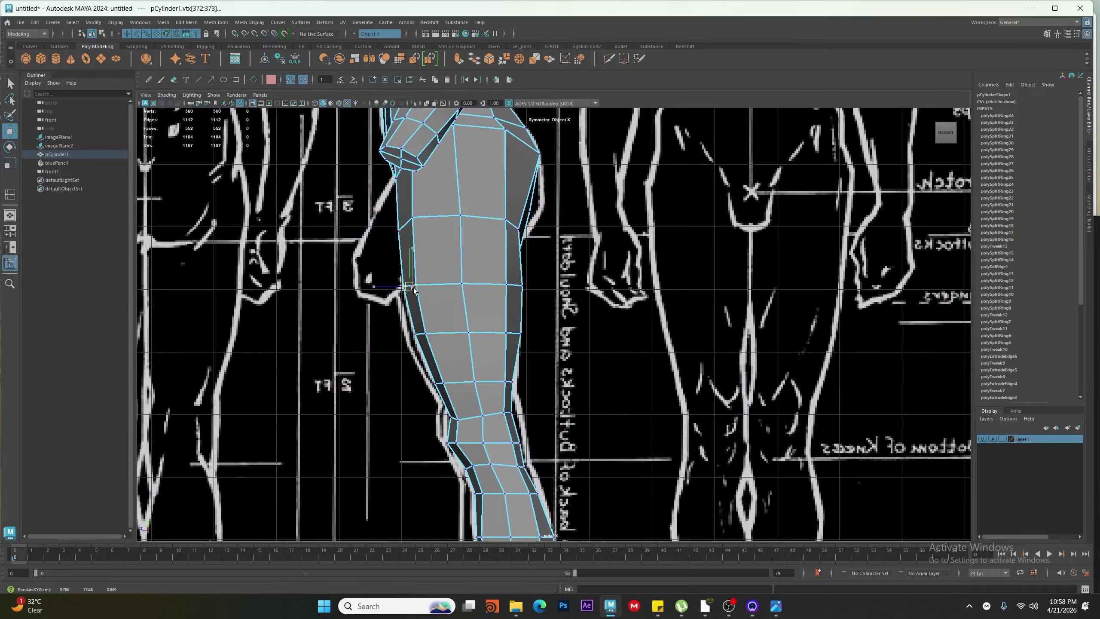
pyautogui.moveTo(423, 341); pyautogui.dragTo(421, 340)
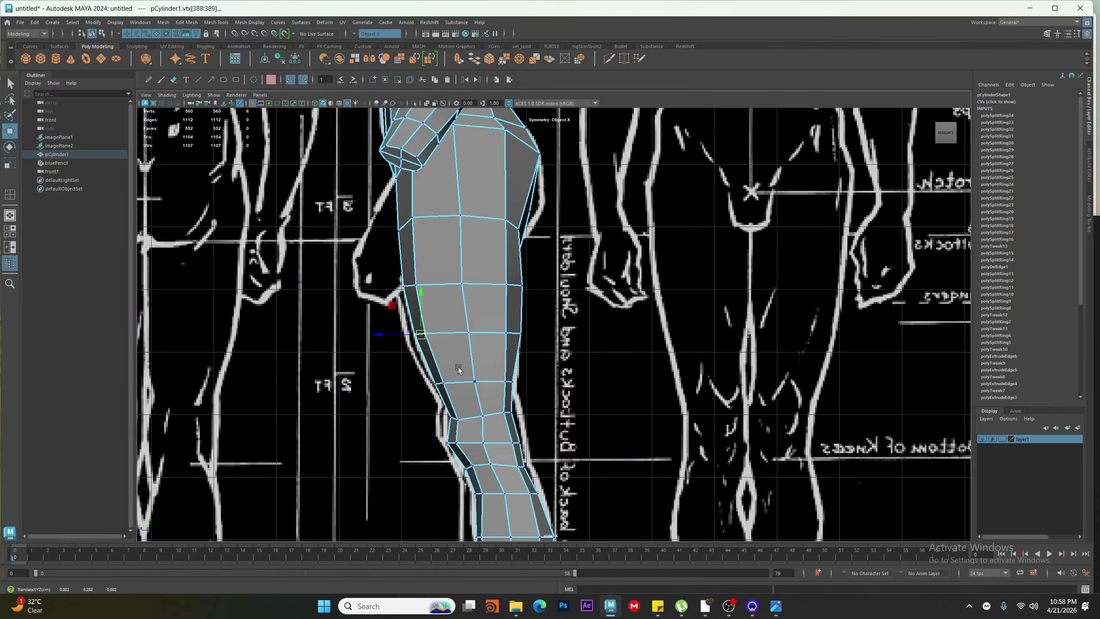
pyautogui.moveTo(438, 391); pyautogui.dragTo(439, 388)
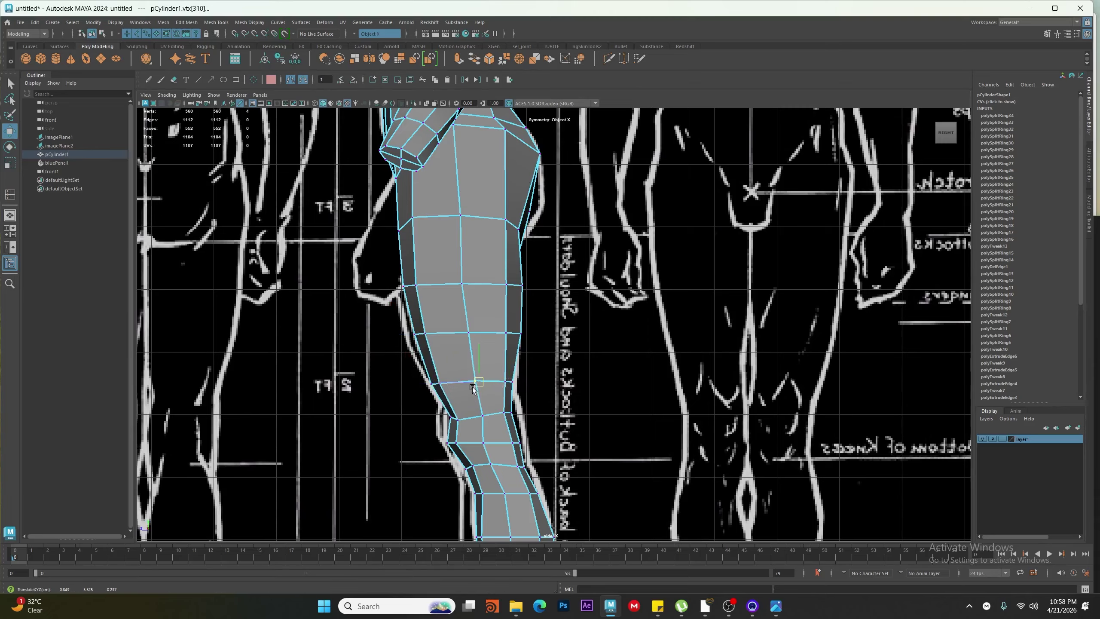
pyautogui.scroll(1, 460, 373)
pyautogui.moveTo(473, 386); pyautogui.dragTo(441, 342)
# Switch back to the perspective view in object mode and check the reshaped thighs with smoothing on
pyautogui.press('space')
pyautogui.keyDown('alt'); pyautogui.moveTo(527, 351); pyautogui.dragTo(575, 358); pyautogui.keyUp('alt')
pyautogui.moveTo(559, 351); pyautogui.dragTo(593, 320, button='right')
pyautogui.press('3')
pyautogui.click(636, 321)
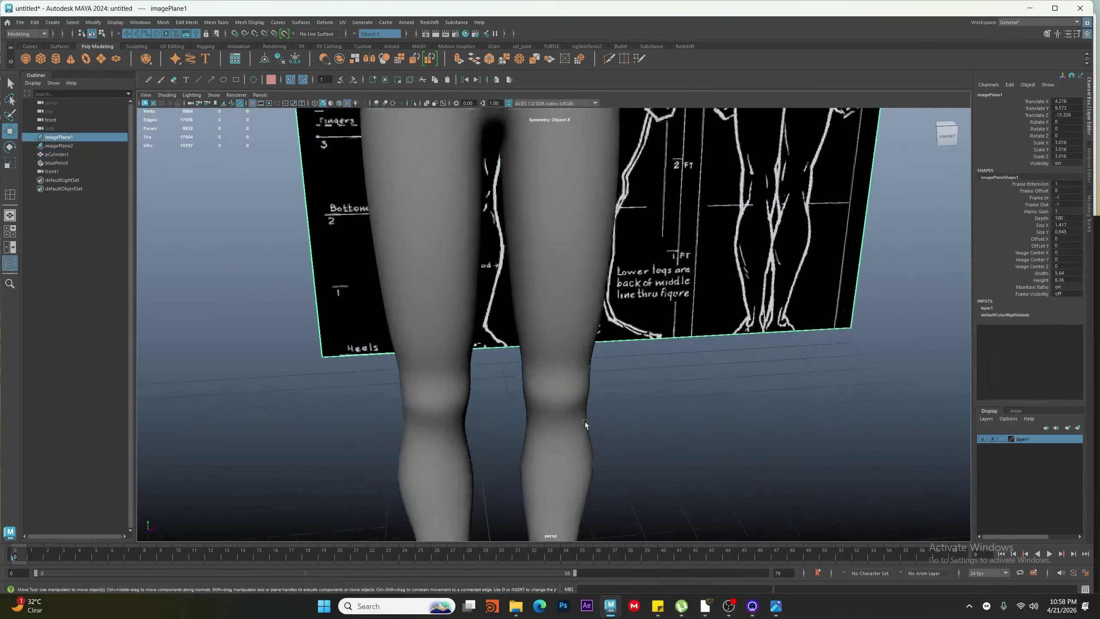
# In the unsmoothed front view, spread the inner and outer front vertices of the lowest thigh loop apart
pyautogui.press('space')
pyautogui.moveTo(541, 368); pyautogui.dragTo(540, 397)
pyautogui.keyDown('alt'); pyautogui.moveTo(498, 345); pyautogui.dragTo(489, 365, button='middle'); pyautogui.keyUp('alt')
pyautogui.keyDown('alt'); pyautogui.moveTo(489, 364); pyautogui.dragTo(406, 243, button='right'); pyautogui.keyUp('alt')
pyautogui.keyDown('alt'); pyautogui.moveTo(406, 243); pyautogui.dragTo(398, 314, button='middle'); pyautogui.keyUp('alt')
pyautogui.keyDown('alt'); pyautogui.moveTo(399, 314); pyautogui.dragTo(522, 373, button='right'); pyautogui.keyUp('alt')
pyautogui.click(518, 314)
pyautogui.press('1')
pyautogui.moveTo(517, 376); pyautogui.dragTo(475, 379, button='right')
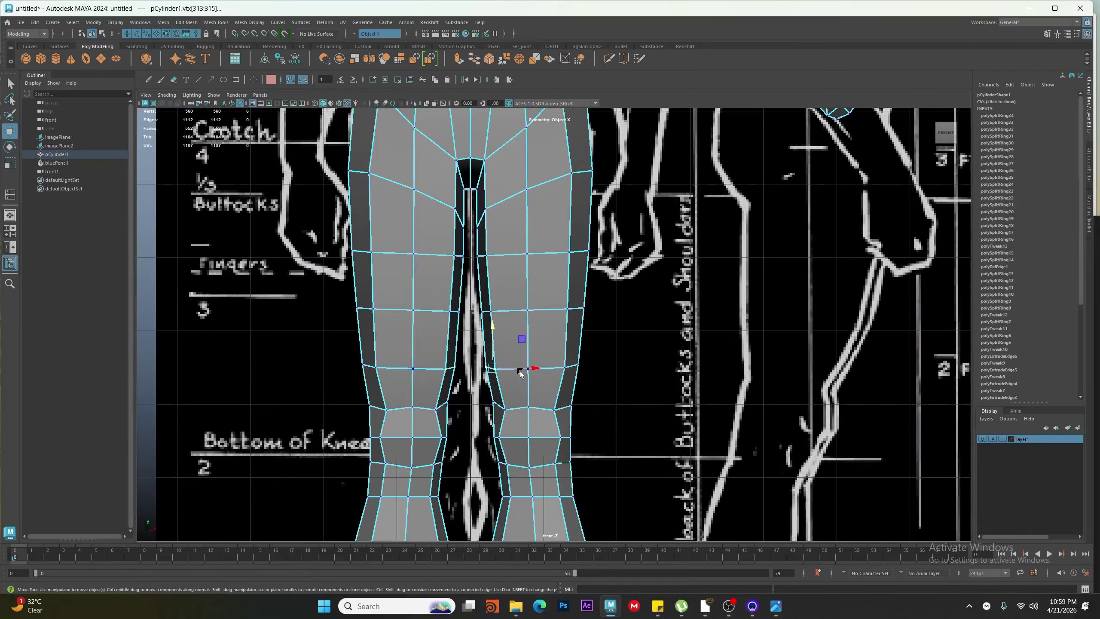
pyautogui.moveTo(519, 371); pyautogui.dragTo(514, 364)
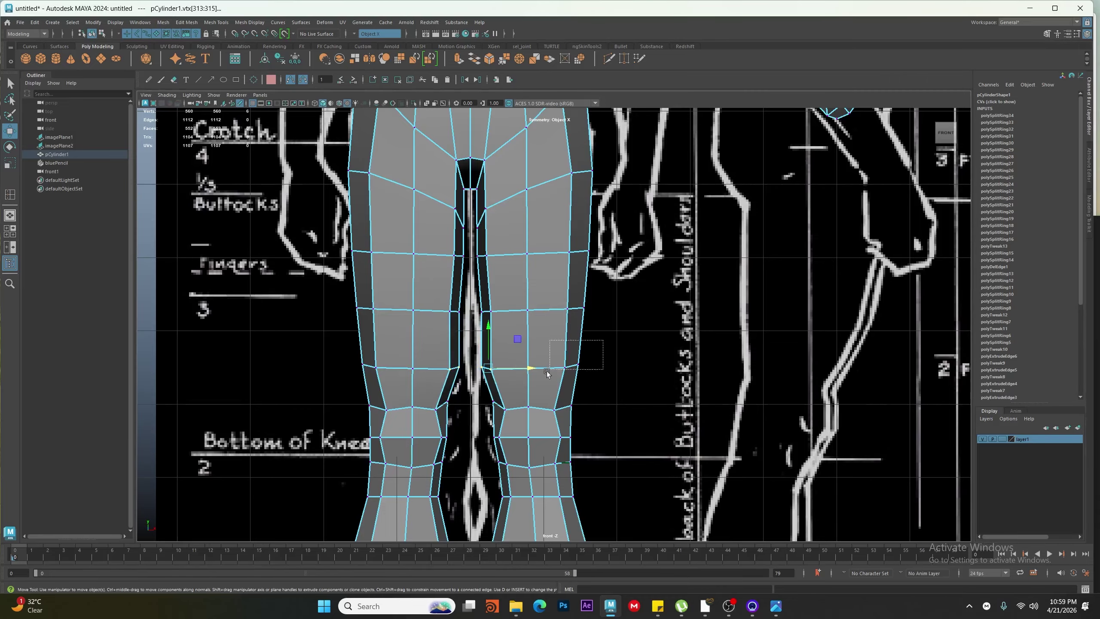
pyautogui.moveTo(601, 369); pyautogui.dragTo(606, 363)
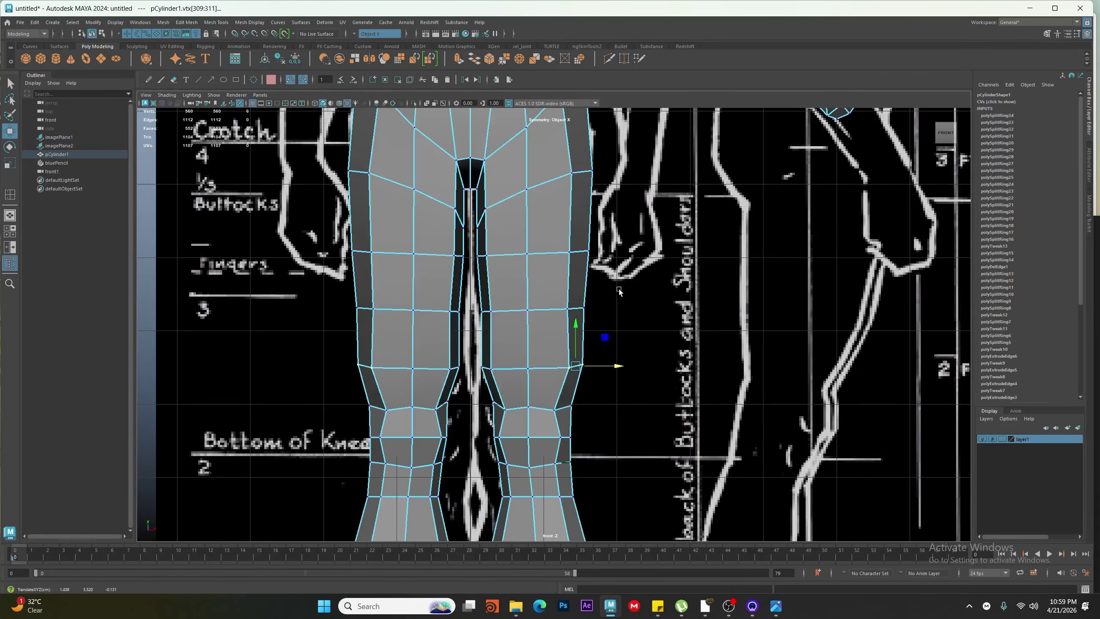
# Move the outer front vertices of the two middle thigh loops slightly outward
pyautogui.moveTo(616, 308); pyautogui.dragTo(619, 308)
pyautogui.moveTo(557, 241); pyautogui.dragTo(601, 262)
pyautogui.moveTo(619, 251); pyautogui.dragTo(624, 251)
# Preview the whole body with smoothing in object mode in the front view
pyautogui.moveTo(518, 305); pyautogui.dragTo(547, 279, button='right')
pyautogui.press('3')
pyautogui.click(637, 317)
pyautogui.keyDown('alt'); pyautogui.moveTo(636, 317); pyautogui.dragTo(550, 347, button='right'); pyautogui.keyUp('alt')
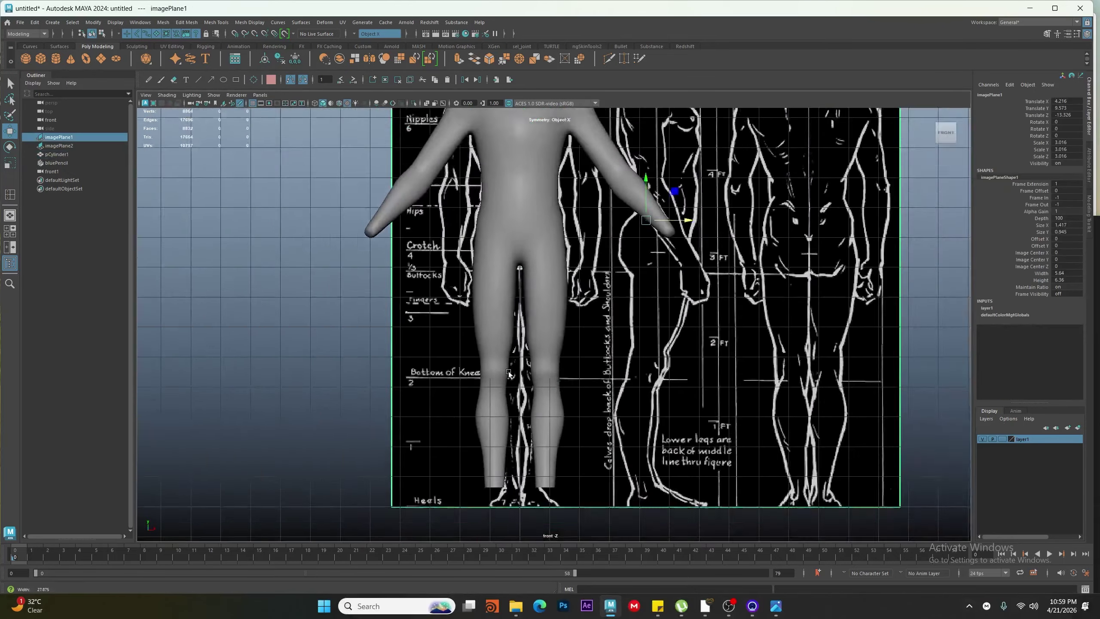
# Turn off smoothing and move the outer front vertices of the upper-thigh and hip loops slightly outward in vertex mode
pyautogui.click(537, 369)
pyautogui.press('1')
pyautogui.keyDown('alt'); pyautogui.moveTo(505, 260); pyautogui.dragTo(490, 414, button='middle'); pyautogui.keyUp('alt')
pyautogui.scroll(4, 490, 414)
pyautogui.moveTo(499, 356); pyautogui.dragTo(464, 355, button='right')
pyautogui.moveTo(543, 292)
pyautogui.mouseDown()
pyautogui.moveTo(517, 315)
pyautogui.moveTo(542, 311)
pyautogui.mouseUp()
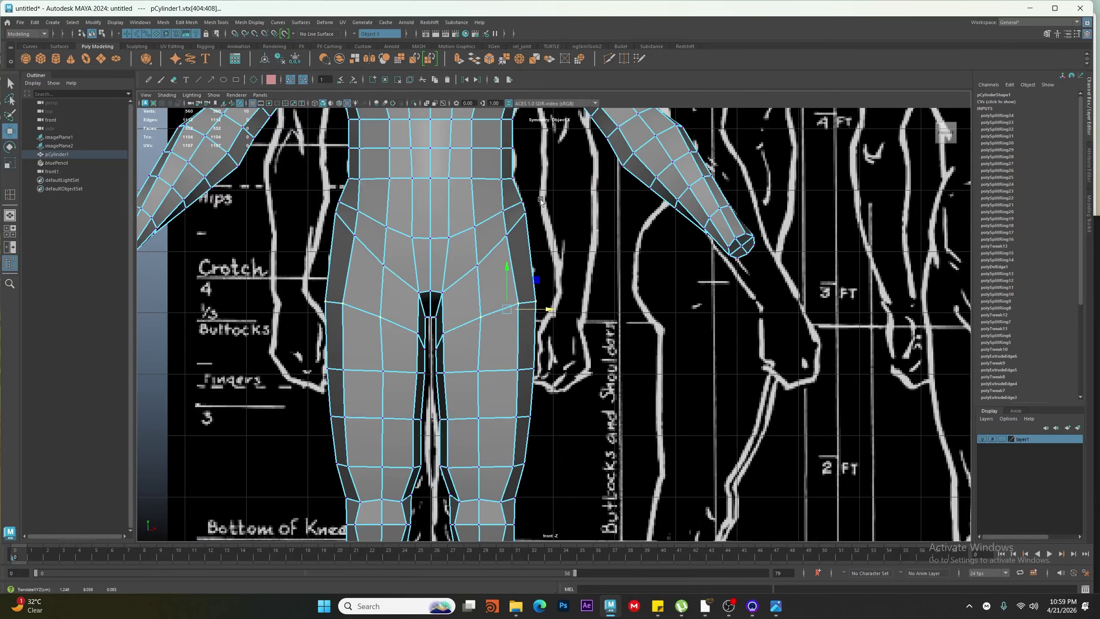
pyautogui.moveTo(551, 218); pyautogui.dragTo(554, 217)
# Move the front vertices of the hip and lower-abdomen loops slightly outward and up
pyautogui.moveTo(465, 254); pyautogui.dragTo(490, 278)
pyautogui.moveTo(477, 266); pyautogui.dragTo(483, 262)
pyautogui.moveTo(469, 305)
pyautogui.mouseDown()
pyautogui.moveTo(493, 327)
pyautogui.moveTo(484, 314)
pyautogui.mouseUp()
pyautogui.keyDown('alt'); pyautogui.moveTo(484, 316); pyautogui.dragTo(484, 397, button='middle'); pyautogui.keyUp('alt')
pyautogui.moveTo(452, 294); pyautogui.dragTo(478, 315)
pyautogui.moveTo(465, 307); pyautogui.dragTo(472, 304)
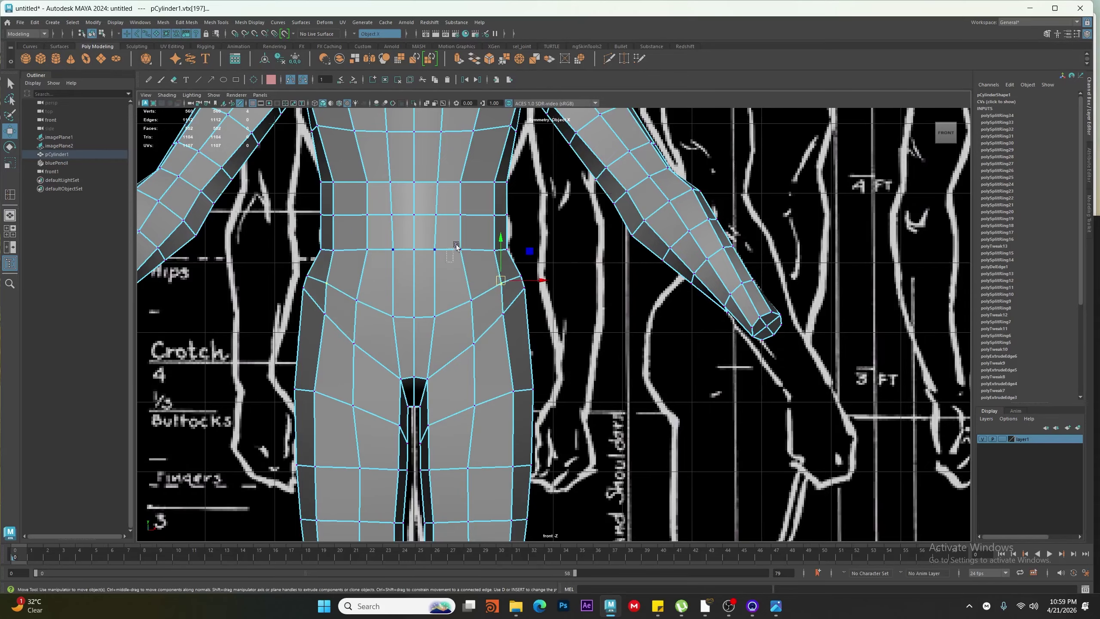
# Move the outer front vertices of the waist and abdomen loops slightly outward in the front view
pyautogui.moveTo(456, 245); pyautogui.dragTo(470, 238)
pyautogui.moveTo(500, 248); pyautogui.dragTo(508, 248)
pyautogui.keyDown('alt'); pyautogui.moveTo(485, 249); pyautogui.dragTo(474, 387, button='middle'); pyautogui.keyUp('alt')
pyautogui.scroll(3, 474, 388)
pyautogui.moveTo(461, 363); pyautogui.dragTo(467, 363)
pyautogui.moveTo(462, 318); pyautogui.dragTo(471, 318)
# Adjust the outer front vertices of the lower and upper chest loops to even out the torso columns
pyautogui.keyDown('alt'); pyautogui.moveTo(459, 277); pyautogui.dragTo(461, 380, button='middle'); pyautogui.keyUp('alt')
pyautogui.moveTo(439, 301); pyautogui.dragTo(444, 298)
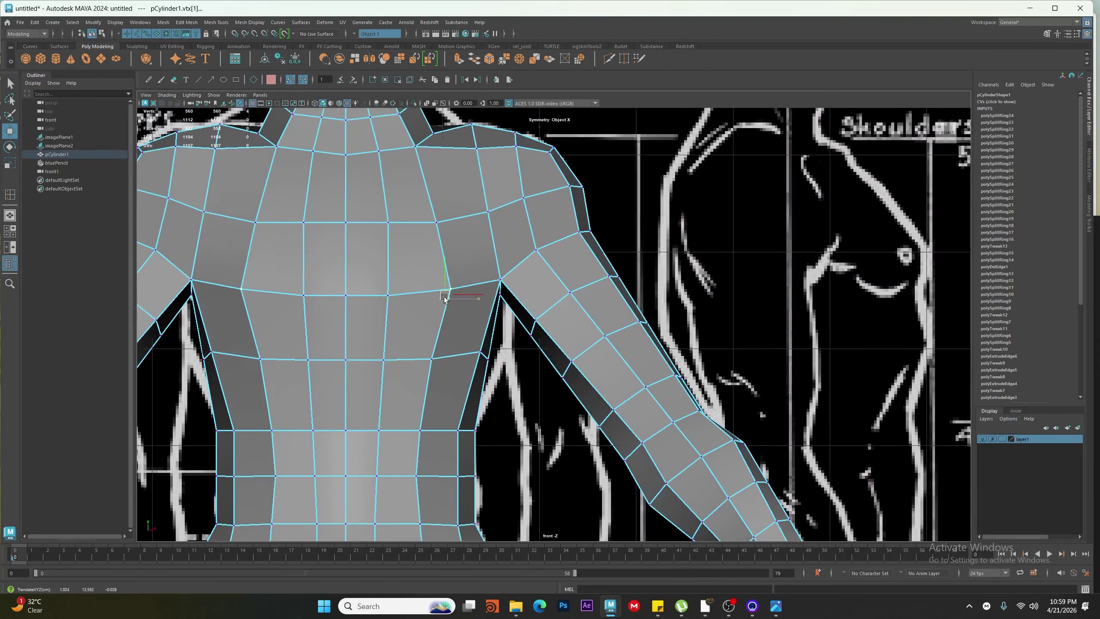
pyautogui.moveTo(427, 209); pyautogui.dragTo(448, 231)
pyautogui.moveTo(438, 224); pyautogui.dragTo(440, 220)
# Reposition the front shoulder vertices to space the edges evenly between the upper arm and the chest
pyautogui.moveTo(329, 278); pyautogui.dragTo(298, 242, button='right')
pyautogui.moveTo(194, 201); pyautogui.dragTo(215, 222)
pyautogui.moveTo(206, 211); pyautogui.dragTo(214, 214)
pyautogui.keyDown('alt'); pyautogui.moveTo(219, 173); pyautogui.dragTo(241, 300, button='middle'); pyautogui.keyUp('alt')
pyautogui.moveTo(227, 264)
pyautogui.mouseDown()
pyautogui.moveTo(249, 286)
pyautogui.moveTo(245, 251)
pyautogui.moveTo(210, 265)
pyautogui.mouseUp()
pyautogui.moveTo(200, 259); pyautogui.dragTo(201, 253)
pyautogui.moveTo(188, 265); pyautogui.dragTo(211, 284)
pyautogui.moveTo(202, 274); pyautogui.dragTo(212, 272)
# Move the outer front vertices of the two chest loops toward the body's centre
pyautogui.keyDown('alt'); pyautogui.moveTo(242, 279); pyautogui.dragTo(226, 258, button='middle'); pyautogui.keyUp('alt')
pyautogui.moveTo(207, 311); pyautogui.dragTo(227, 328)
pyautogui.moveTo(217, 319); pyautogui.dragTo(251, 332)
pyautogui.moveTo(260, 324); pyautogui.dragTo(270, 325)
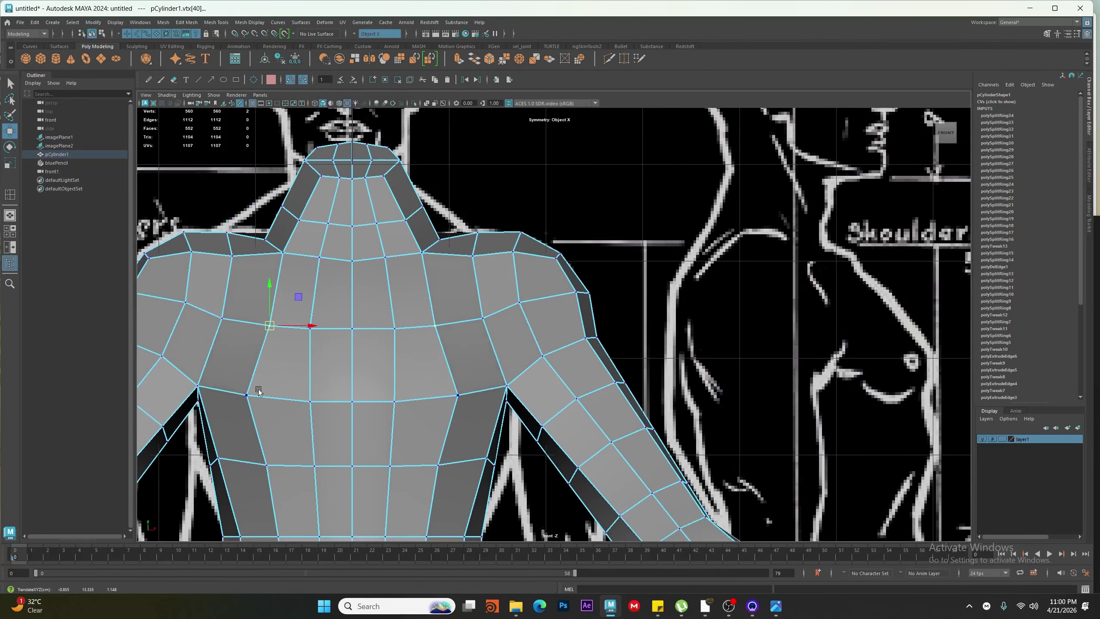
pyautogui.moveTo(256, 386); pyautogui.dragTo(237, 404)
pyautogui.moveTo(245, 393); pyautogui.dragTo(306, 400)
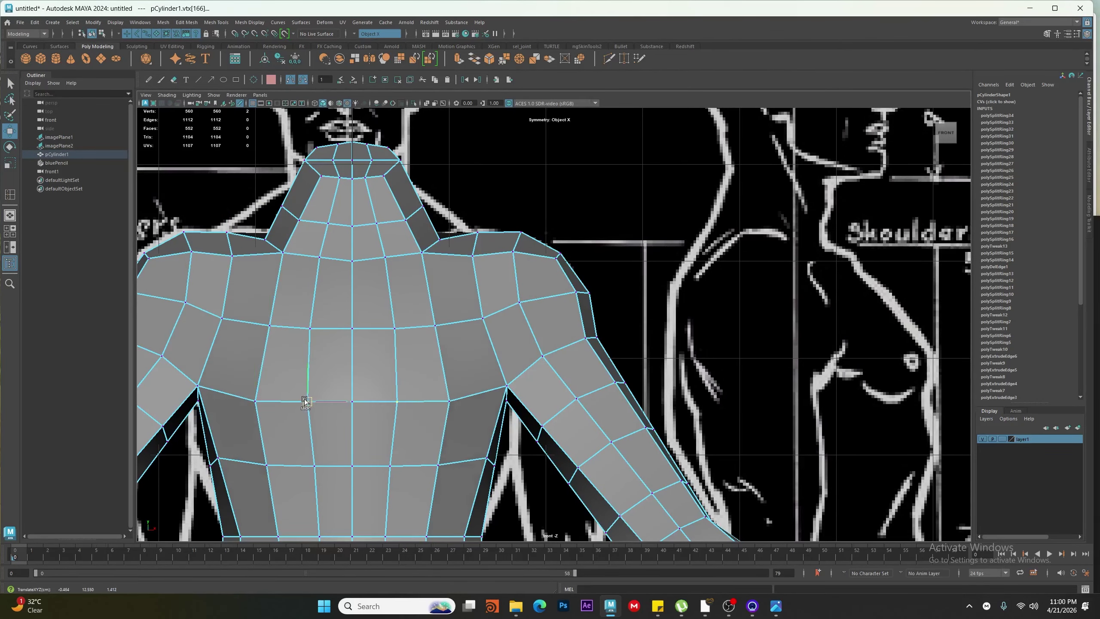
# Lower the front vertices of the upper chest loop and adjust the outer vertices of the rib loop below the armpits
pyautogui.moveTo(310, 320); pyautogui.dragTo(354, 336)
pyautogui.moveTo(271, 329); pyautogui.dragTo(270, 341)
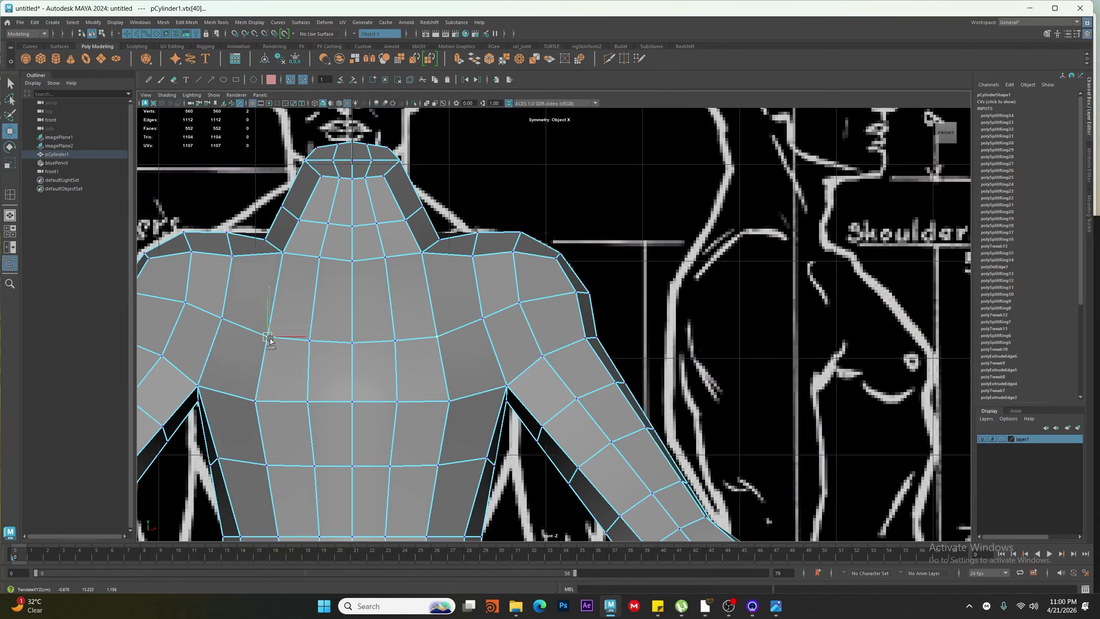
pyautogui.keyDown('alt'); pyautogui.moveTo(293, 403); pyautogui.dragTo(328, 302, button='middle'); pyautogui.keyUp('alt')
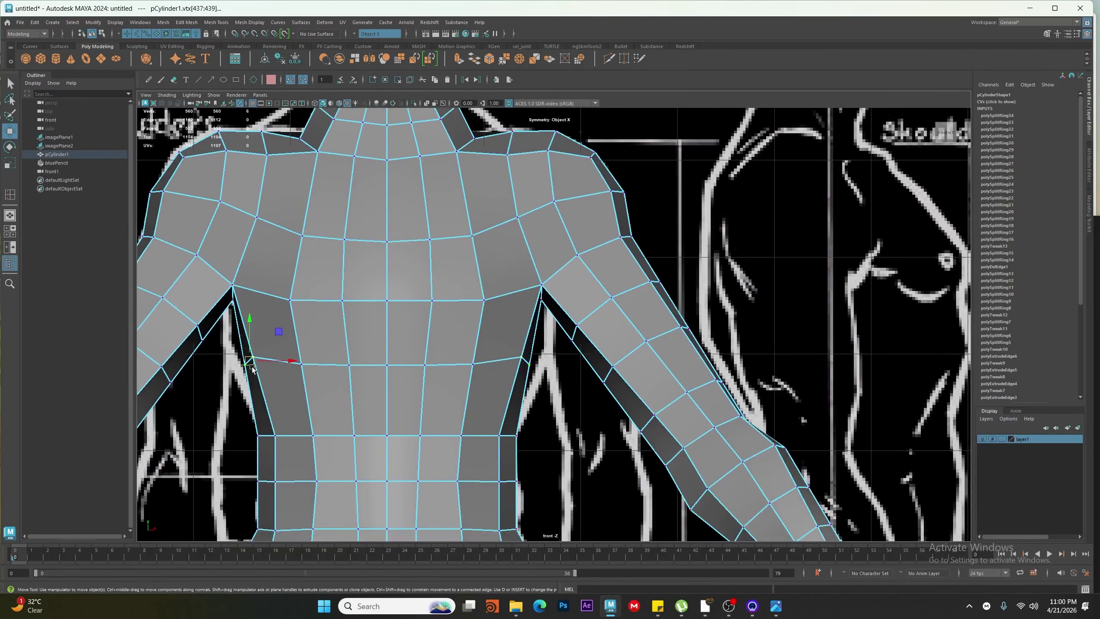
pyautogui.moveTo(253, 369); pyautogui.dragTo(298, 364)
# Apply Edit Edge Flow to the waist edge loop and to the rib loop below the armpits
pyautogui.keyDown('alt'); pyautogui.moveTo(318, 427); pyautogui.dragTo(312, 308, button='middle'); pyautogui.keyUp('alt')
pyautogui.scroll(1, 311, 308)
pyautogui.press('F10')
pyautogui.doubleClick(309, 364)
pyautogui.keyDown('shift'); pyautogui.moveTo(334, 337); pyautogui.dragTo(336, 364, button='right'); pyautogui.keyUp('shift')
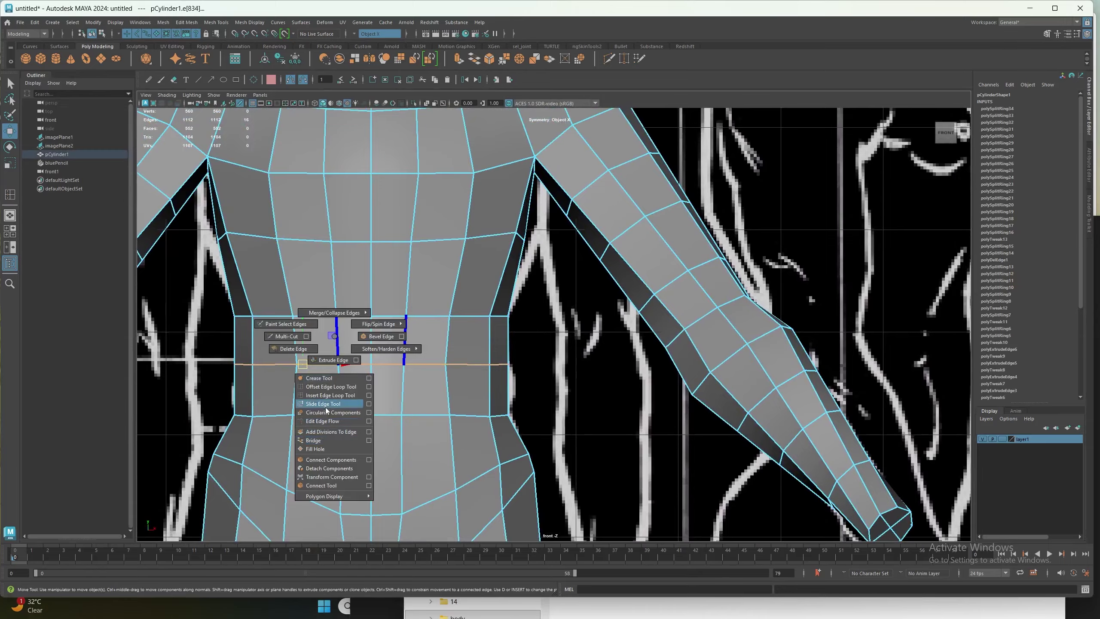
pyautogui.keyDown('shift'); pyautogui.moveTo(333, 422); pyautogui.dragTo(334, 422, button='right'); pyautogui.keyUp('shift')
pyautogui.keyDown('alt'); pyautogui.moveTo(296, 337); pyautogui.dragTo(297, 411, button='middle'); pyautogui.keyUp('alt')
pyautogui.doubleClick(308, 327)
pyautogui.press('g')
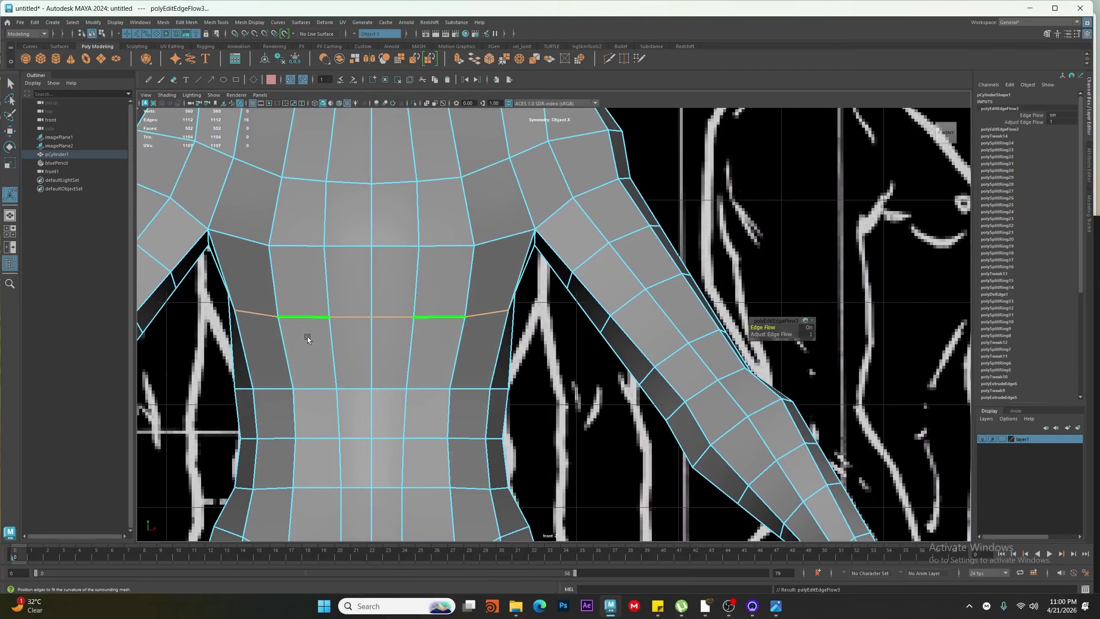
# Try Edit Edge Flow on the upper chest loop and undo it
pyautogui.keyDown('alt'); pyautogui.moveTo(313, 316); pyautogui.dragTo(325, 416, button='middle'); pyautogui.keyUp('alt')
pyautogui.keyDown('alt'); pyautogui.moveTo(322, 285); pyautogui.dragTo(418, 348, button='middle'); pyautogui.keyUp('alt')
pyautogui.doubleClick(428, 342)
pyautogui.press('g')
pyautogui.hotkey('ctrl', 'z')
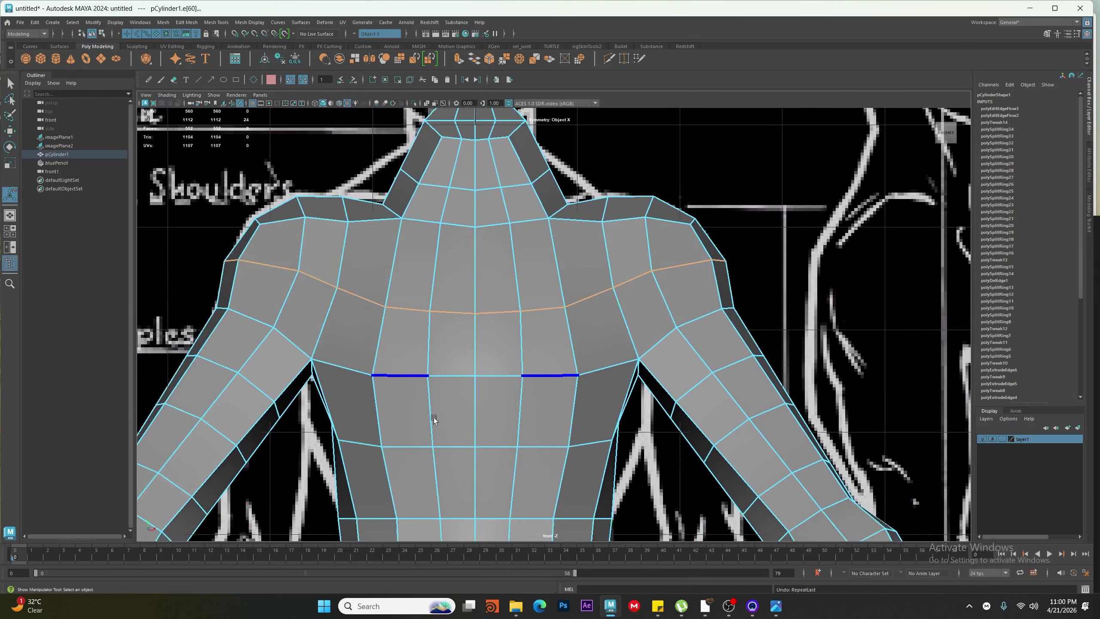
# Try Edit Edge Flow on the edge loop across the hips and undo it
pyautogui.keyDown('alt'); pyautogui.moveTo(412, 467); pyautogui.dragTo(425, 346, button='middle'); pyautogui.keyUp('alt')
pyautogui.keyDown('alt'); pyautogui.moveTo(406, 411); pyautogui.dragTo(436, 321, button='middle'); pyautogui.keyUp('alt')
pyautogui.hotkey('alt', 'Tab')
pyautogui.press('space')
pyautogui.moveTo(437, 321); pyautogui.dragTo(477, 315)
pyautogui.keyDown('alt'); pyautogui.moveTo(510, 290); pyautogui.dragTo(471, 418, button='middle'); pyautogui.keyUp('alt')
pyautogui.press('space')
pyautogui.keyDown('alt'); pyautogui.moveTo(472, 417); pyautogui.dragTo(504, 455); pyautogui.keyUp('alt')
pyautogui.doubleClick(521, 463)
pyautogui.keyDown('alt'); pyautogui.moveTo(521, 462); pyautogui.dragTo(433, 173, button='middle'); pyautogui.keyUp('alt')
pyautogui.scroll(-10, 518, 463)
pyautogui.keyDown('alt'); pyautogui.moveTo(535, 156); pyautogui.dragTo(535, 283, button='middle'); pyautogui.keyUp('alt')
pyautogui.keyDown('shift'); pyautogui.moveTo(535, 283); pyautogui.dragTo(518, 415, button='right'); pyautogui.keyUp('shift')
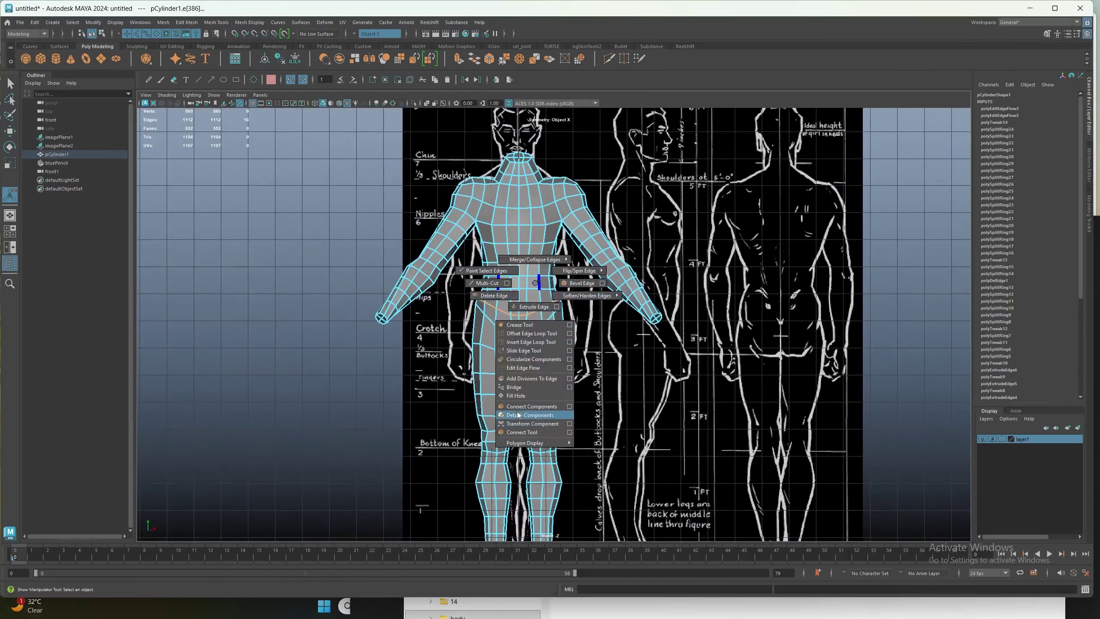
pyautogui.keyDown('shift'); pyautogui.moveTo(529, 368); pyautogui.dragTo(529, 368, button='right'); pyautogui.keyUp('shift')
pyautogui.scroll(3, 568, 388)
pyautogui.hotkey('ctrl', 'z')
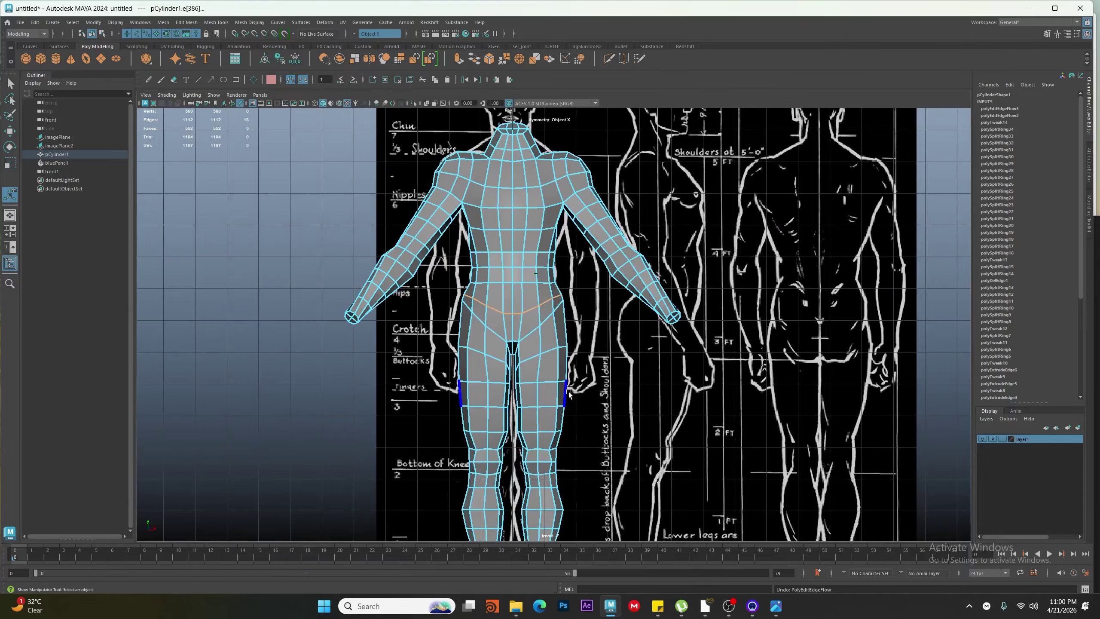
# Return to object mode in the perspective view and isolate the body mesh from the reference images
pyautogui.press('space')
pyautogui.moveTo(568, 411); pyautogui.dragTo(333, 381)
pyautogui.keyDown('alt'); pyautogui.moveTo(562, 444); pyautogui.dragTo(576, 428); pyautogui.keyUp('alt')
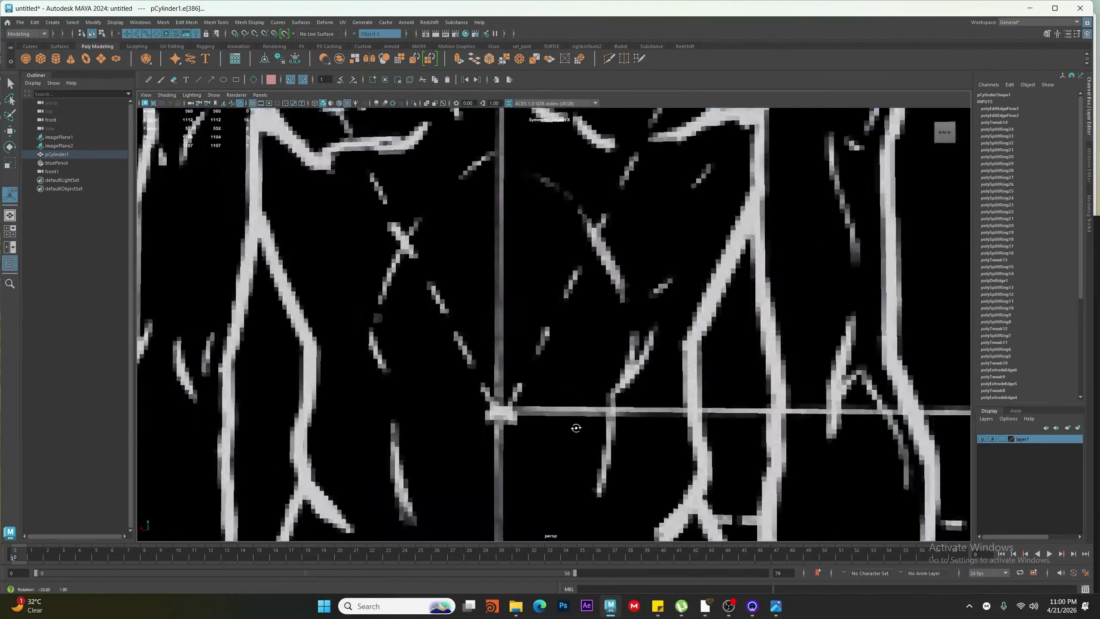
pyautogui.keyDown('alt'); pyautogui.moveTo(576, 428); pyautogui.dragTo(426, 388, button='middle'); pyautogui.keyUp('alt')
pyautogui.scroll(-8, 427, 388)
pyautogui.keyDown('alt'); pyautogui.moveTo(498, 403); pyautogui.dragTo(619, 421); pyautogui.keyUp('alt')
pyautogui.moveTo(587, 419); pyautogui.dragTo(610, 394, button='right')
pyautogui.keyDown('alt'); pyautogui.moveTo(587, 427); pyautogui.dragTo(405, 72); pyautogui.keyUp('alt')
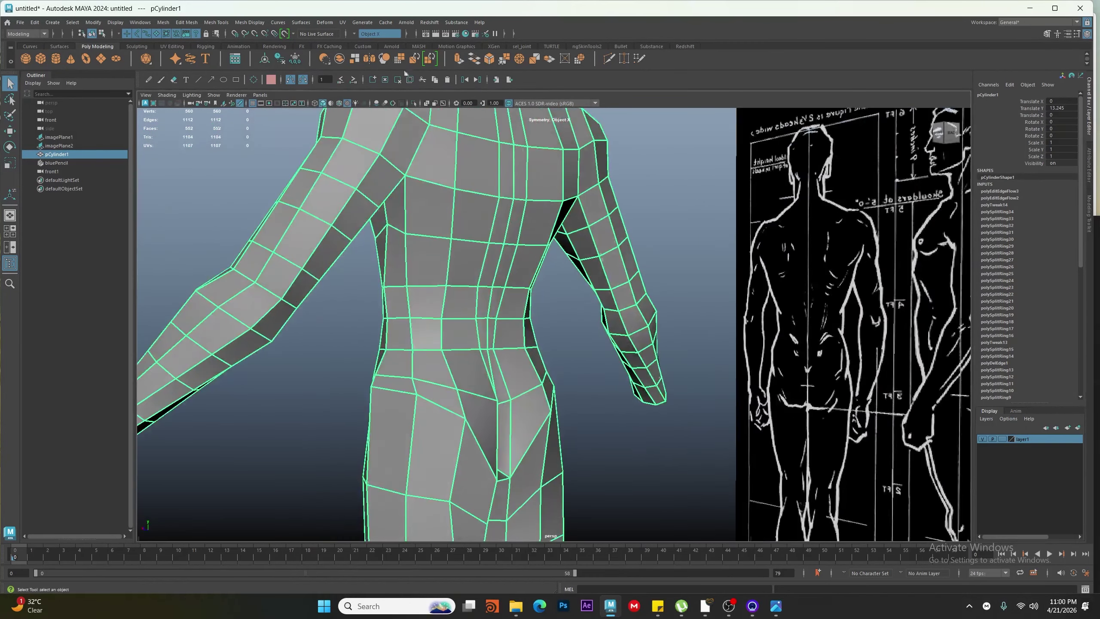
pyautogui.click(415, 103)
# Insert an edge loop around the pelvis between the waist loop and the hip loop
pyautogui.keyDown('alt'); pyautogui.moveTo(519, 303); pyautogui.dragTo(645, 333); pyautogui.keyUp('alt')
pyautogui.moveTo(470, 256); pyautogui.dragTo(465, 212, button='right')
pyautogui.keyDown('alt'); pyautogui.moveTo(459, 221); pyautogui.dragTo(520, 304); pyautogui.keyUp('alt')
pyautogui.keyDown('shift'); pyautogui.rightClick(527, 223); pyautogui.keyUp('shift')
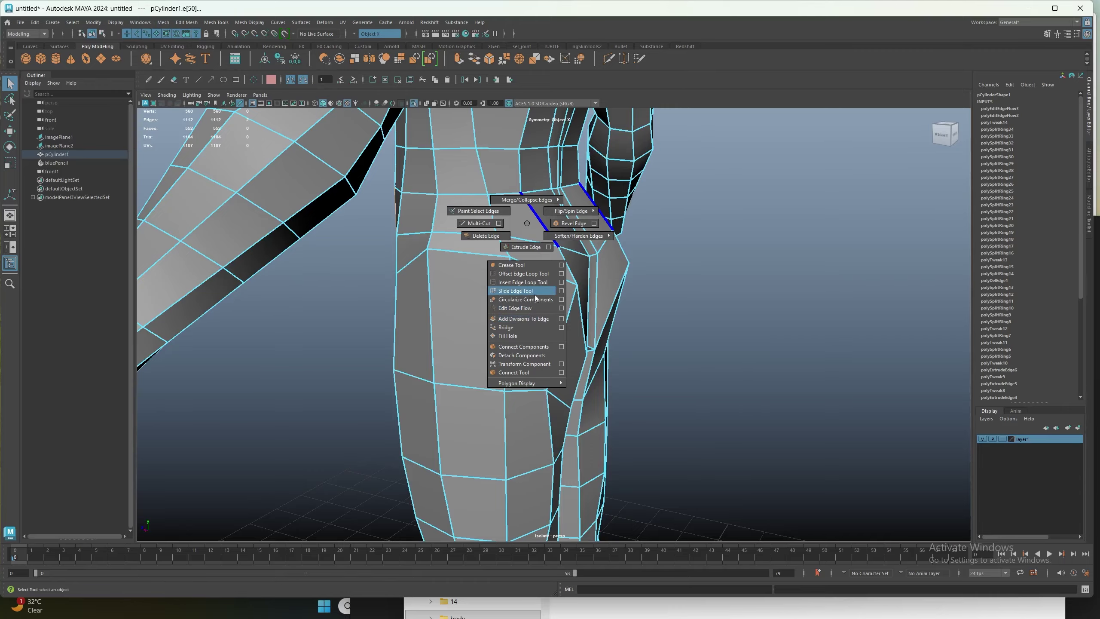
pyautogui.click(521, 282)
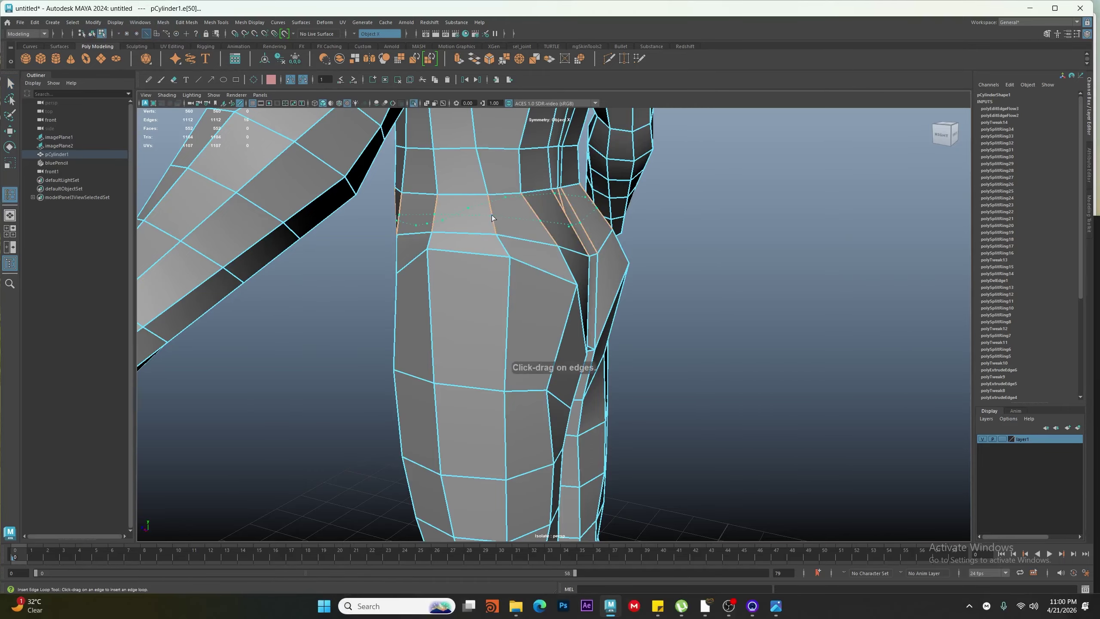
pyautogui.press('w')
# Apply Edit Edge Flow to the new pelvis loop to match the surrounding curvature
pyautogui.keyDown('alt'); pyautogui.moveTo(523, 271); pyautogui.dragTo(480, 243); pyautogui.keyUp('alt')
pyautogui.keyDown('alt'); pyautogui.moveTo(480, 243); pyautogui.dragTo(515, 343, button='middle'); pyautogui.keyUp('alt')
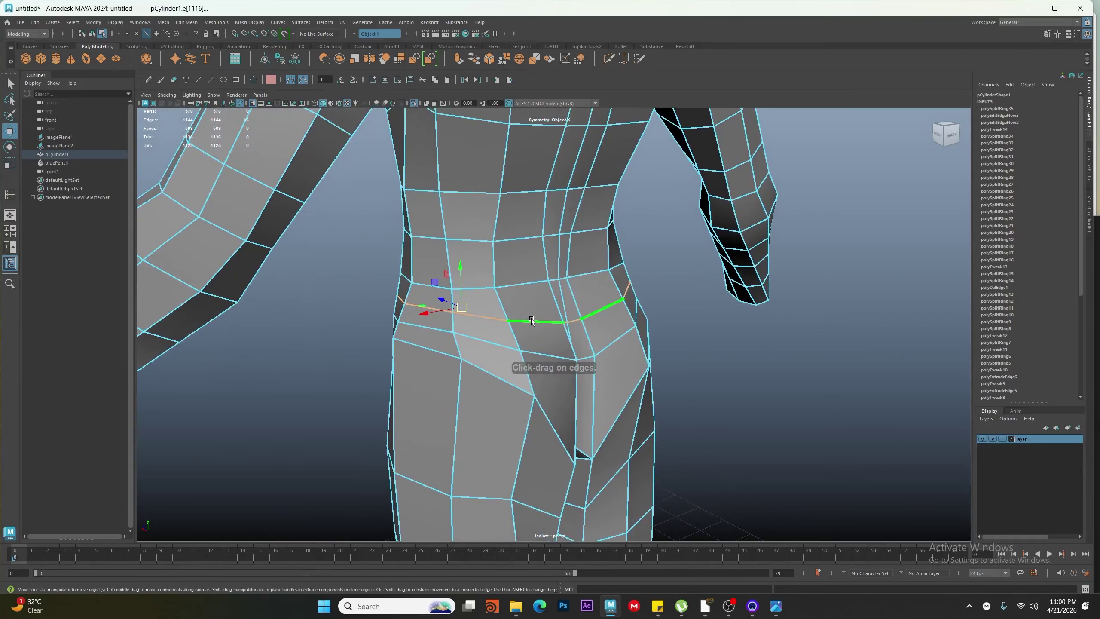
pyautogui.keyDown('shift'); pyautogui.moveTo(538, 298); pyautogui.dragTo(521, 397, button='right'); pyautogui.keyUp('shift')
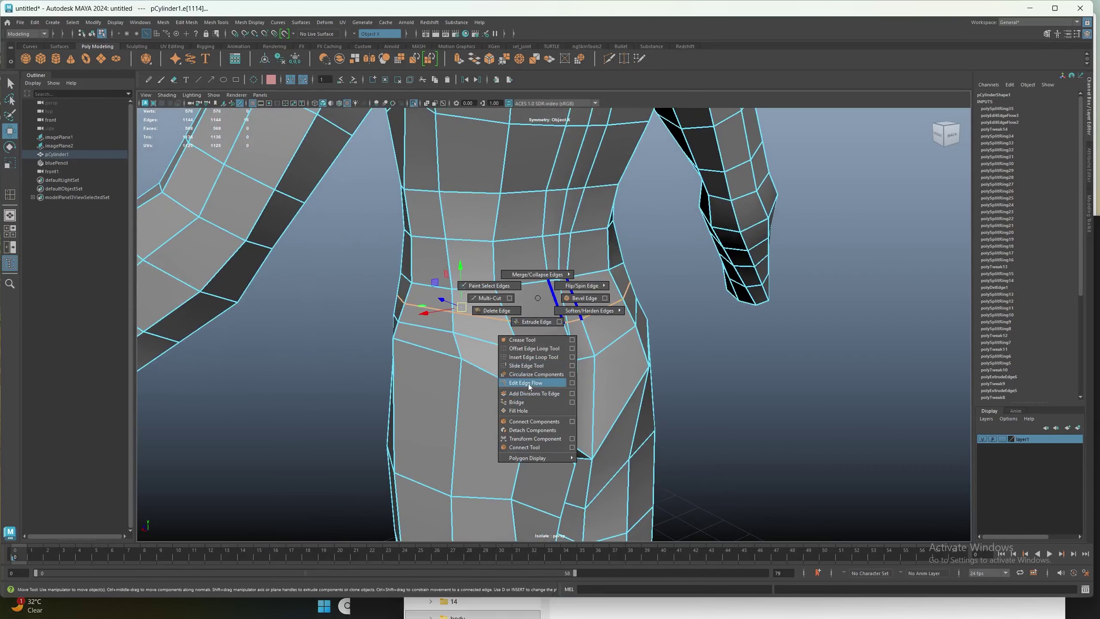
pyautogui.keyDown('shift'); pyautogui.moveTo(532, 381); pyautogui.dragTo(529, 382, button='right'); pyautogui.keyUp('shift')
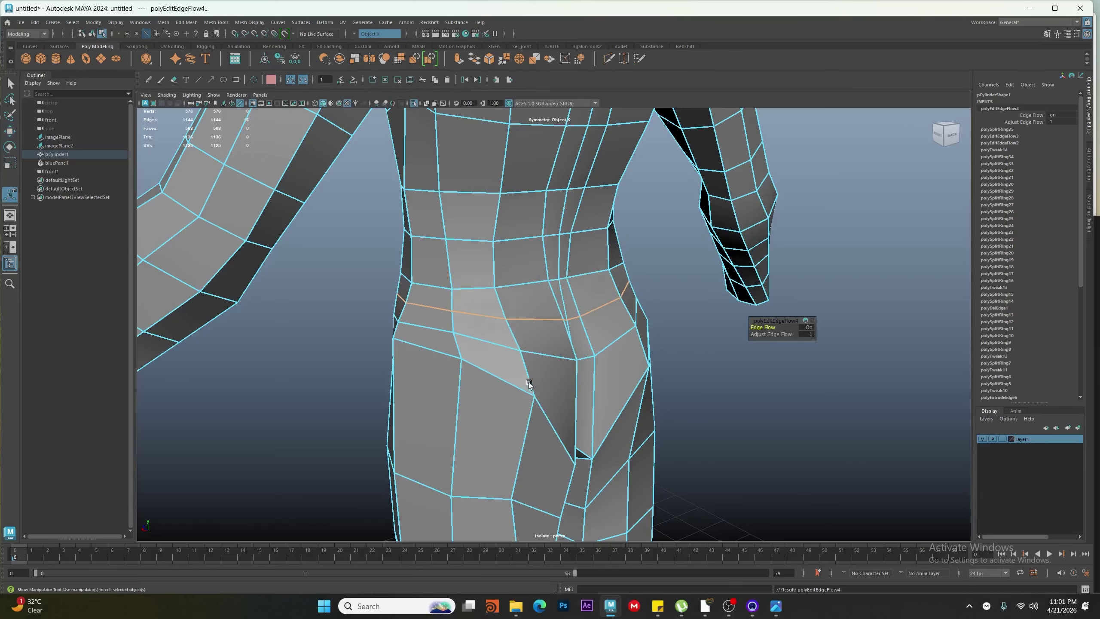
# Insert an edge loop across the buttocks and upper thighs, below the existing hip loop
pyautogui.keyDown('alt'); pyautogui.moveTo(528, 382); pyautogui.dragTo(471, 369); pyautogui.keyUp('alt')
pyautogui.click(476, 338)
pyautogui.keyDown('shift'); pyautogui.moveTo(490, 318); pyautogui.dragTo(483, 377, button='right'); pyautogui.keyUp('shift')
pyautogui.click(462, 373)
pyautogui.keyDown('alt'); pyautogui.moveTo(462, 373); pyautogui.dragTo(455, 429); pyautogui.keyUp('alt')
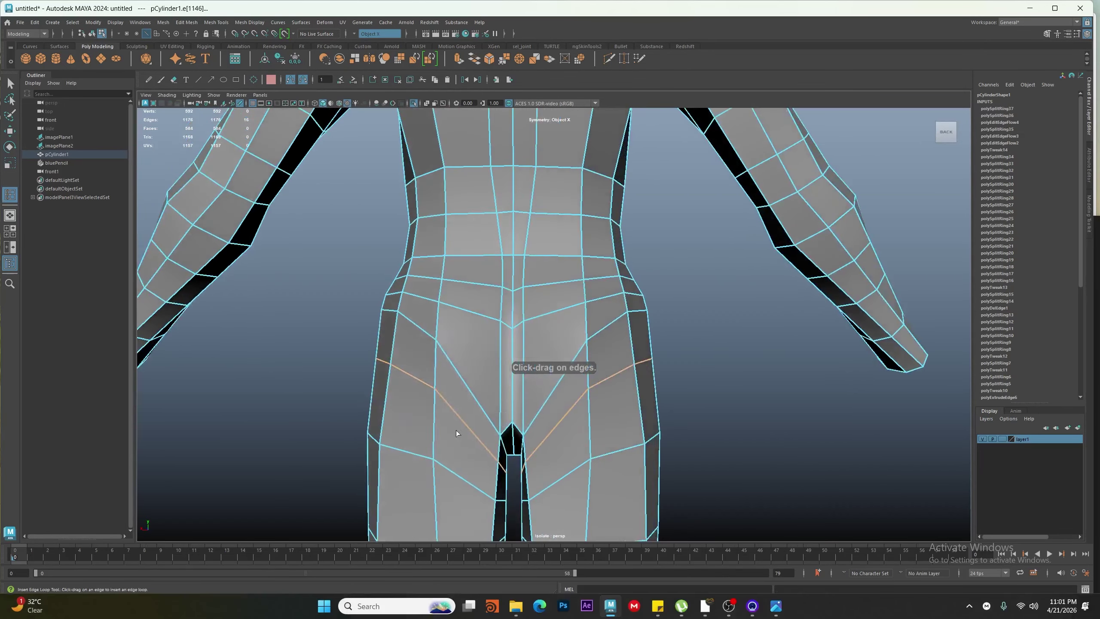
# Apply Edit Edge Flow to the new buttock loop and to the two pelvis loops above it
pyautogui.press('w')
pyautogui.keyDown('shift'); pyautogui.moveTo(467, 362); pyautogui.dragTo(466, 451, button='right'); pyautogui.keyUp('shift')
pyautogui.click(472, 318)
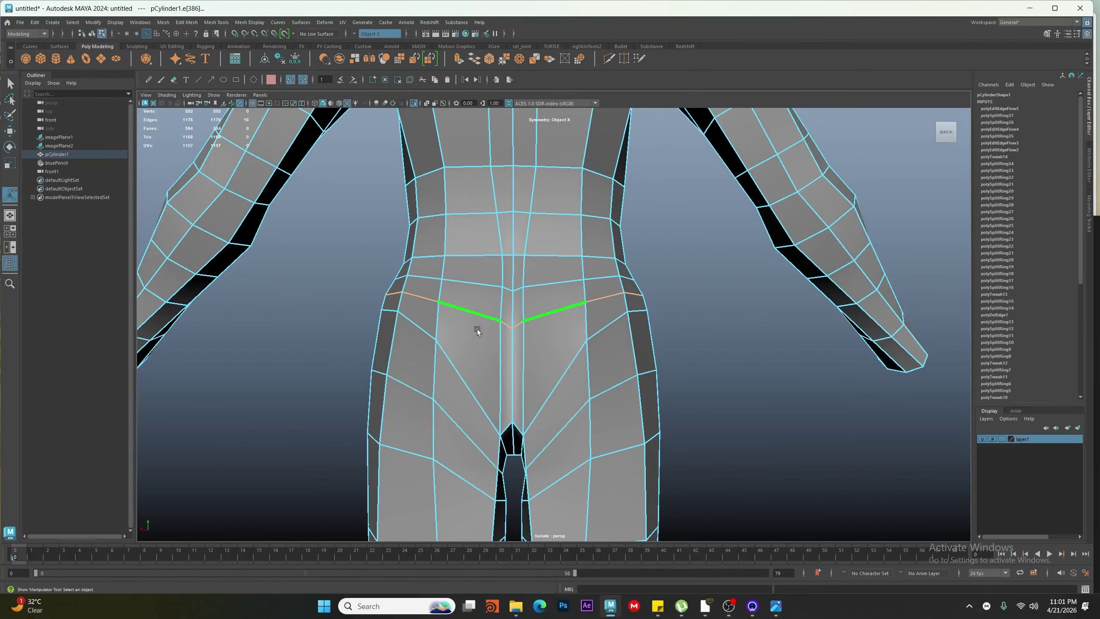
pyautogui.keyDown('shift'); pyautogui.moveTo(475, 355); pyautogui.dragTo(477, 440, button='right'); pyautogui.keyUp('shift')
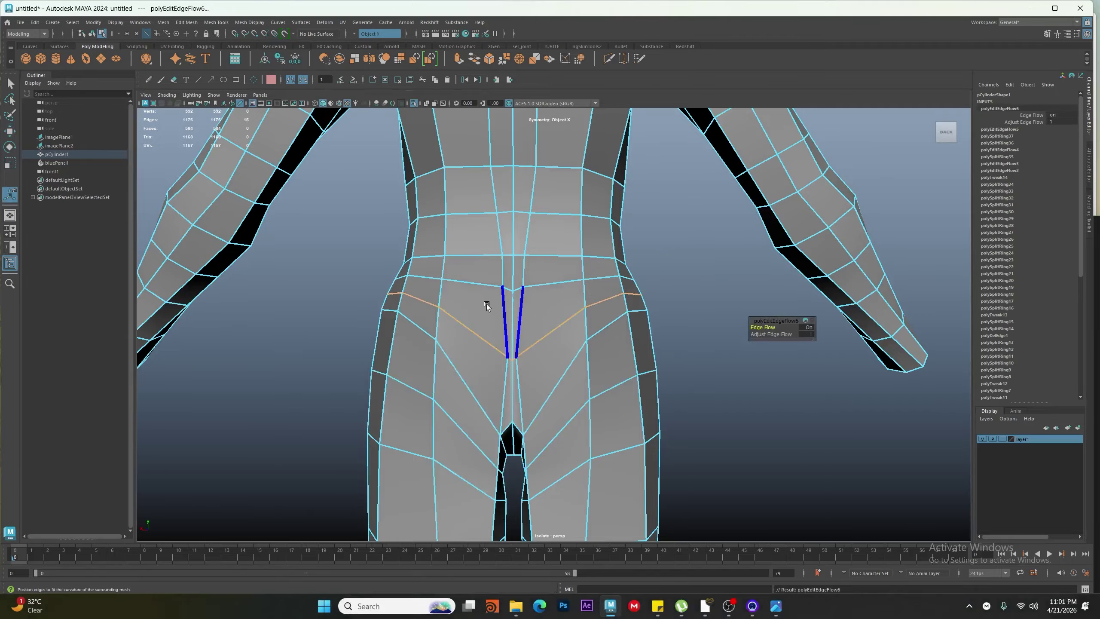
pyautogui.click(486, 305)
pyautogui.doubleClick(481, 295)
pyautogui.keyDown('shift'); pyautogui.moveTo(476, 348); pyautogui.dragTo(460, 433, button='right'); pyautogui.keyUp('shift')
pyautogui.keyDown('alt'); pyautogui.moveTo(444, 439); pyautogui.dragTo(545, 429); pyautogui.keyUp('alt')
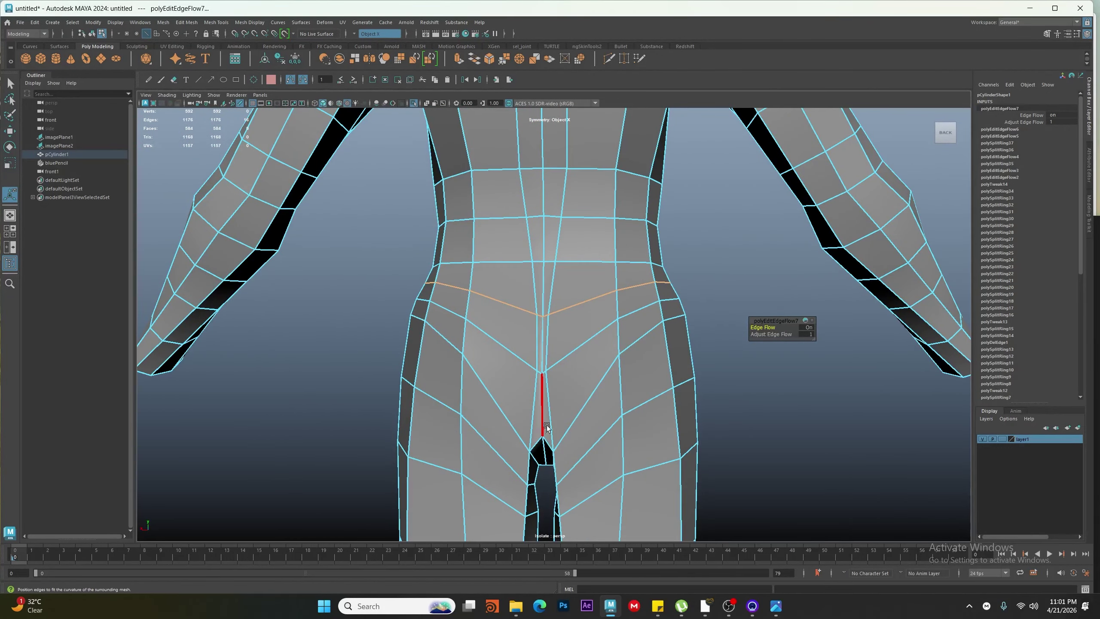
# Reposition the vertices along the back centre line between the buttocks to even out the spacing of the vertical edges
pyautogui.moveTo(507, 387); pyautogui.dragTo(498, 387, button='right')
pyautogui.click(537, 372)
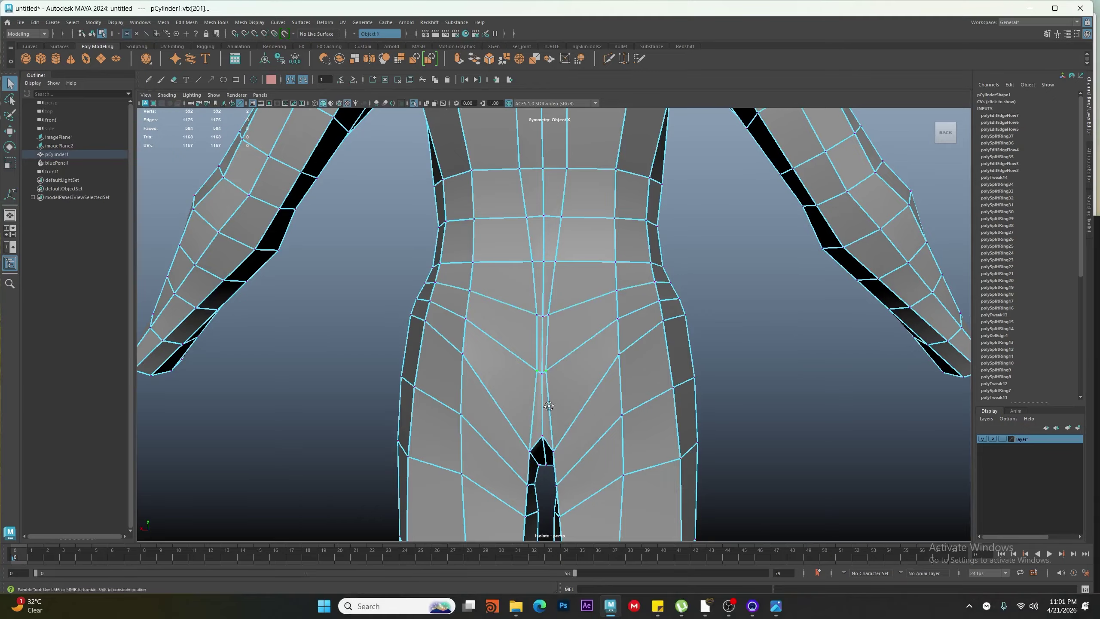
pyautogui.keyDown('alt'); pyautogui.moveTo(545, 399); pyautogui.dragTo(528, 353); pyautogui.keyUp('alt')
pyautogui.keyDown('alt'); pyautogui.moveTo(528, 353); pyautogui.dragTo(513, 445, button='middle'); pyautogui.keyUp('alt')
pyautogui.press('w')
pyautogui.keyDown('alt'); pyautogui.moveTo(494, 445); pyautogui.dragTo(502, 381); pyautogui.keyUp('alt')
pyautogui.keyDown('ctrl'); pyautogui.keyDown('shift'); pyautogui.moveTo(529, 330); pyautogui.dragTo(517, 424); pyautogui.keyUp('shift'); pyautogui.keyUp('ctrl')
pyautogui.keyDown('alt'); pyautogui.moveTo(517, 424); pyautogui.dragTo(529, 456, button='right'); pyautogui.keyUp('alt')
pyautogui.keyDown('alt'); pyautogui.moveTo(529, 456); pyautogui.dragTo(512, 397, button='middle'); pyautogui.keyUp('alt')
pyautogui.keyDown('alt'); pyautogui.moveTo(512, 397); pyautogui.dragTo(498, 393, button='right'); pyautogui.keyUp('alt')
pyautogui.keyDown('alt'); pyautogui.moveTo(498, 393); pyautogui.dragTo(446, 391); pyautogui.keyUp('alt')
pyautogui.moveTo(504, 345); pyautogui.dragTo(546, 377)
pyautogui.keyDown('alt'); pyautogui.moveTo(546, 377); pyautogui.dragTo(486, 349); pyautogui.keyUp('alt')
# Save the scene as 1.torshu in the 1.toushu folder inside the body folder
pyautogui.press('F10')
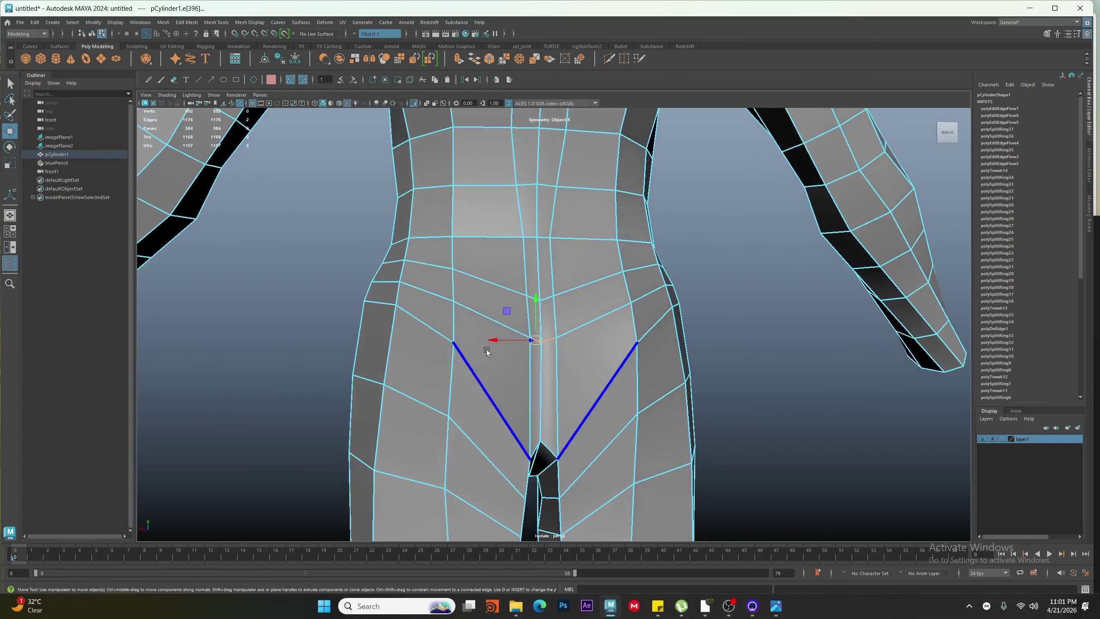
pyautogui.click(483, 400)
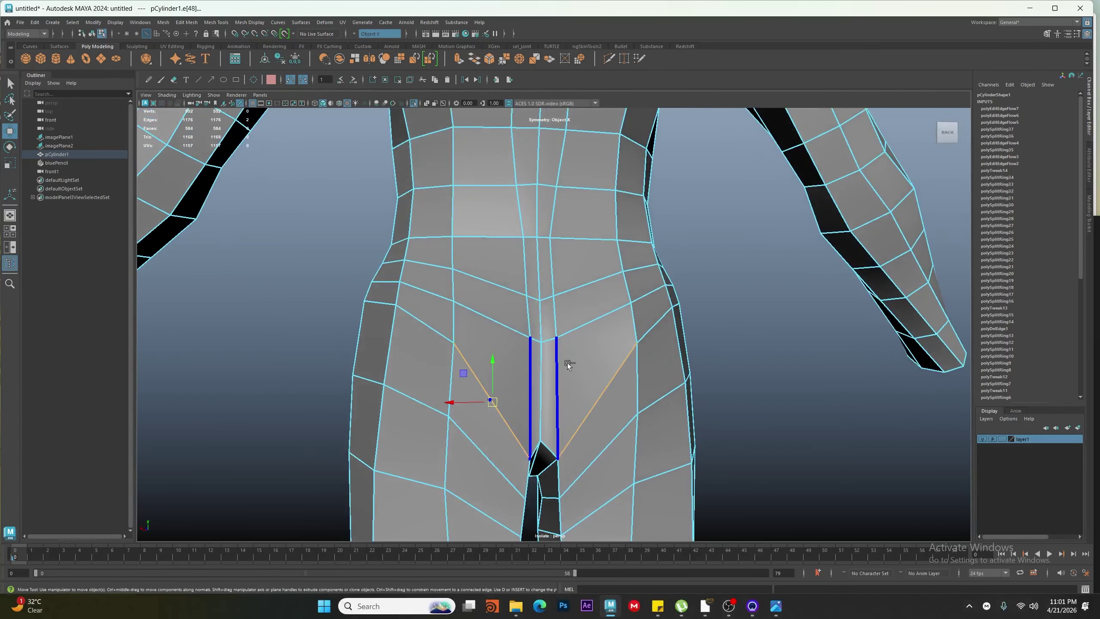
pyautogui.hotkey('ctrl', 's')
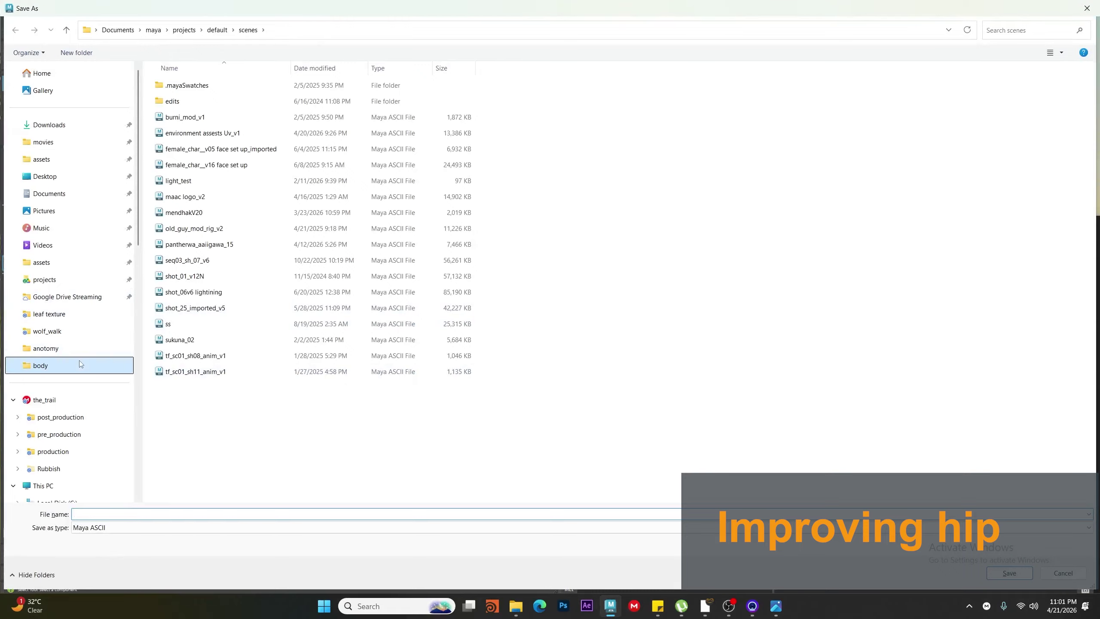
pyautogui.doubleClick(180, 91)
pyautogui.click(123, 514)
pyautogui.write('1.tor')
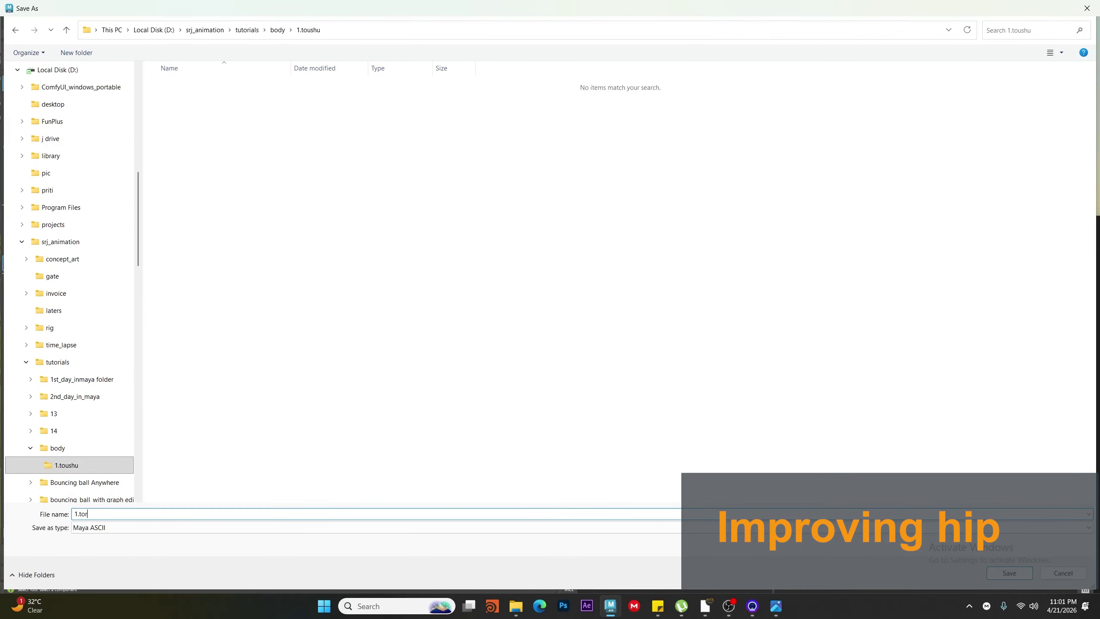
pyautogui.write('shu')
pyautogui.press('Return')
# Cut an edge across each buttock from the diagonal's outer vertex to the back centre line with Multi-Cut and delete the old diagonal edge
pyautogui.keyDown('alt'); pyautogui.moveTo(511, 369); pyautogui.dragTo(473, 360); pyautogui.keyUp('alt')
pyautogui.hotkey('ctrl', 'shift', 'x')
pyautogui.click(438, 343)
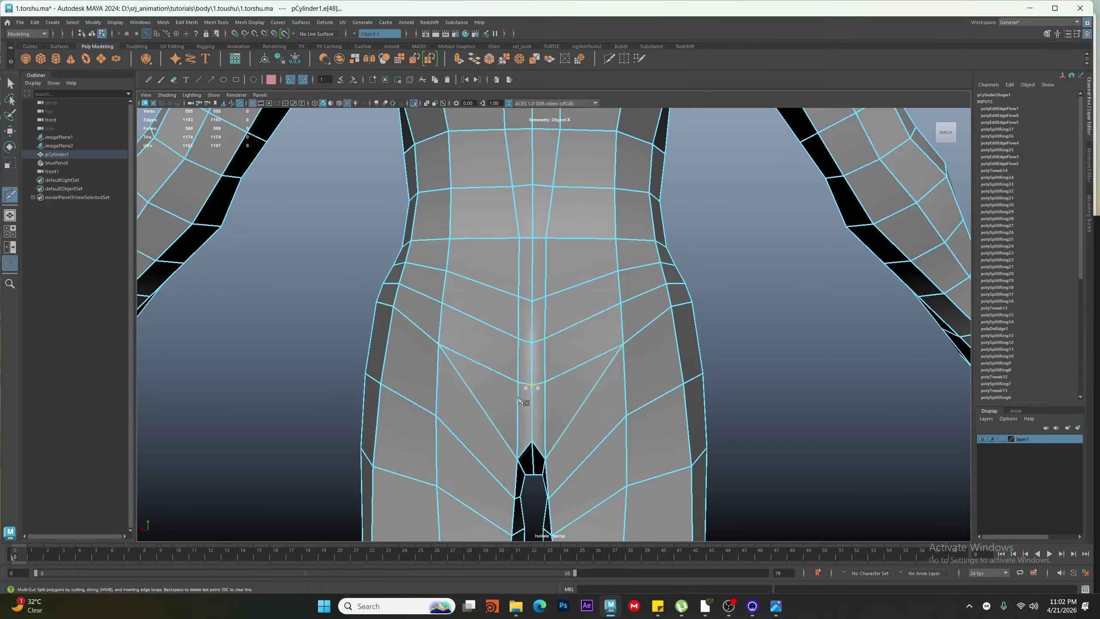
pyautogui.press('w')
pyautogui.click(476, 399)
pyautogui.hotkey('ctrl', 'Delete')
# Slide the vertex on the back of the upper thigh downward along its edge to even out the buttock faces
pyautogui.click(515, 415)
pyautogui.keyDown('alt'); pyautogui.moveTo(514, 416); pyautogui.dragTo(397, 416); pyautogui.keyUp('alt')
pyautogui.scroll(-3, 441, 392)
pyautogui.keyDown('alt'); pyautogui.moveTo(515, 469); pyautogui.dragTo(433, 325, button='middle'); pyautogui.keyUp('alt')
pyautogui.scroll(3, 381, 337)
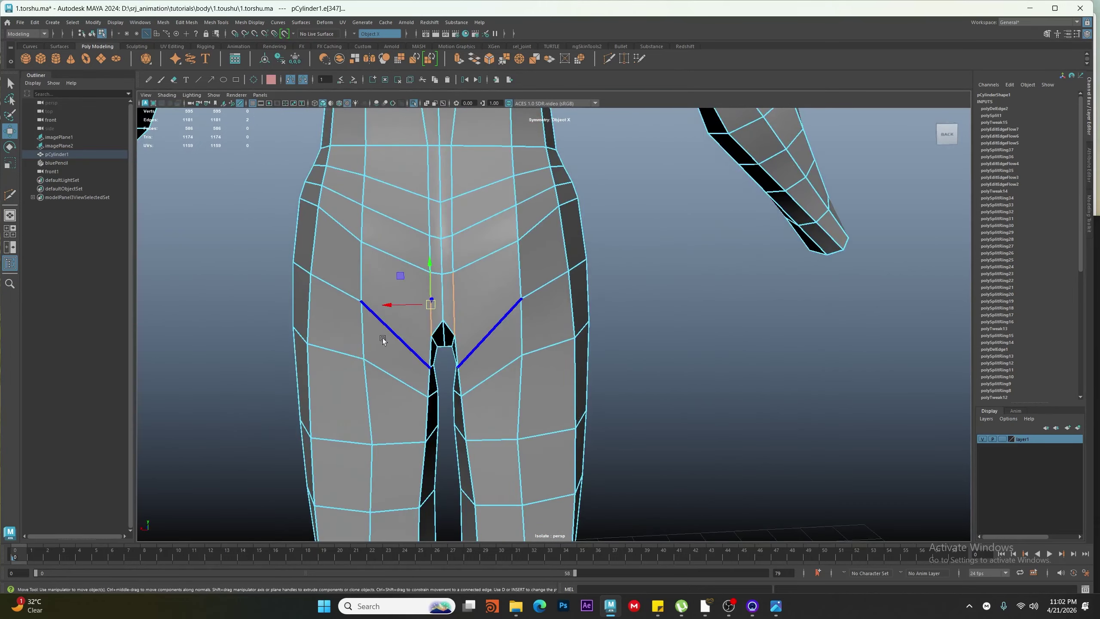
pyautogui.keyDown('alt'); pyautogui.moveTo(382, 338); pyautogui.dragTo(368, 303); pyautogui.keyUp('alt')
pyautogui.scroll(2, 360, 299)
pyautogui.moveTo(347, 281); pyautogui.dragTo(311, 277, button='right')
pyautogui.click(324, 293)
pyautogui.keyDown('ctrl'); pyautogui.keyDown('shift'); pyautogui.moveTo(324, 292); pyautogui.dragTo(323, 323); pyautogui.keyUp('shift'); pyautogui.keyUp('ctrl')
# Slide the vertices on the outer side of the hip along their edges to level the loop around the upper thigh
pyautogui.click(270, 265)
pyautogui.keyDown('alt'); pyautogui.moveTo(277, 270); pyautogui.dragTo(277, 336); pyautogui.keyUp('alt')
pyautogui.scroll(-3, 242, 331)
pyautogui.click(291, 298)
pyautogui.keyDown('ctrl'); pyautogui.keyDown('shift'); pyautogui.moveTo(291, 299); pyautogui.dragTo(294, 321); pyautogui.keyUp('shift'); pyautogui.keyUp('ctrl')
pyautogui.keyDown('alt'); pyautogui.moveTo(260, 342); pyautogui.dragTo(353, 355); pyautogui.keyUp('alt')
pyautogui.keyDown('alt'); pyautogui.moveTo(353, 354); pyautogui.dragTo(403, 314, button='middle'); pyautogui.keyUp('alt')
pyautogui.scroll(2, 433, 312)
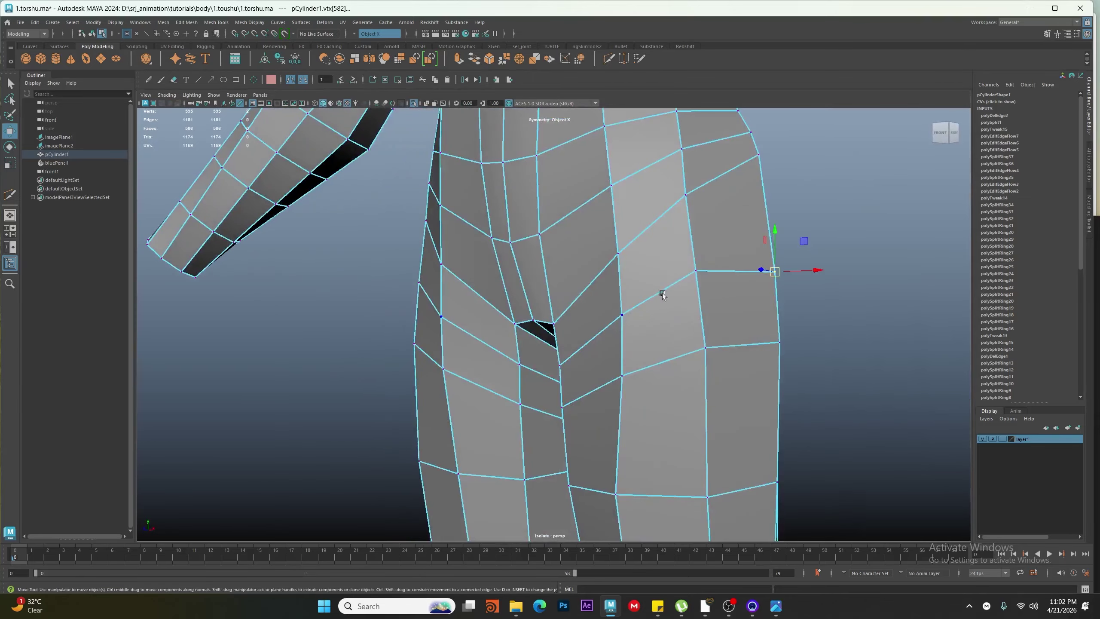
pyautogui.keyDown('ctrl'); pyautogui.keyDown('shift'); pyautogui.moveTo(695, 289); pyautogui.dragTo(696, 293); pyautogui.keyUp('shift'); pyautogui.keyUp('ctrl')
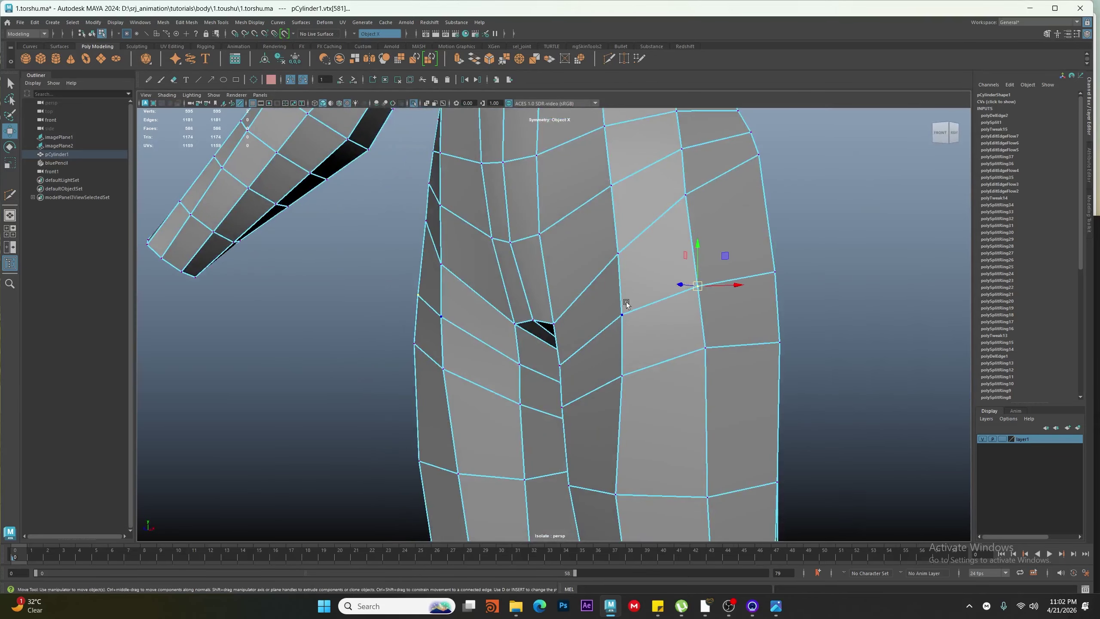
# Adjust the outer hip vertices at the back to smooth the hip contour
pyautogui.keyDown('alt'); pyautogui.moveTo(592, 328); pyautogui.dragTo(442, 394); pyautogui.keyUp('alt')
pyautogui.click(333, 222)
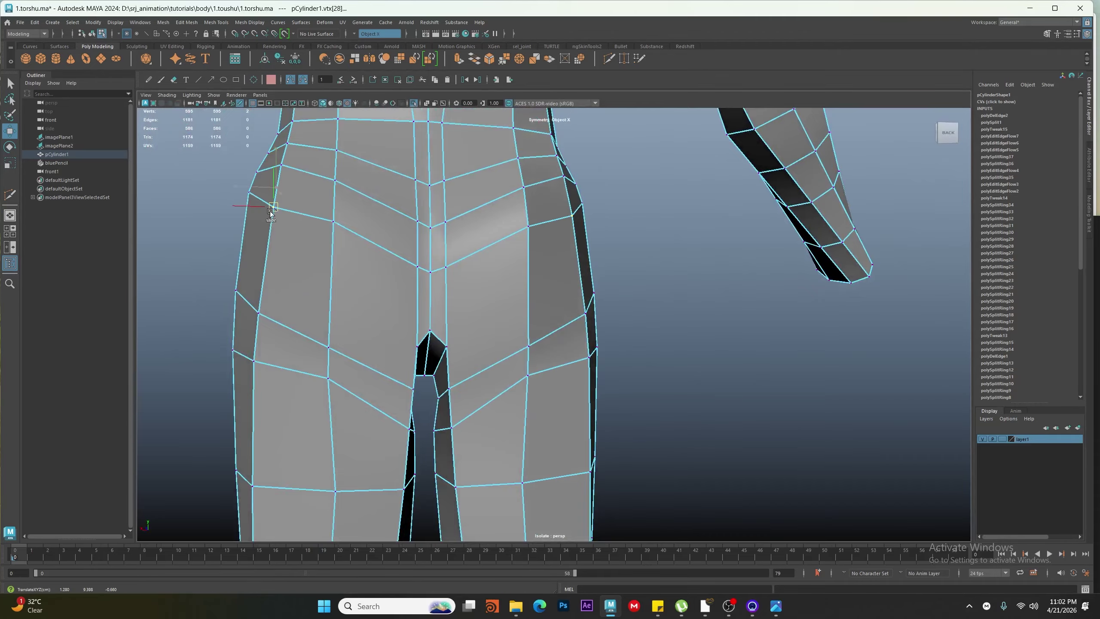
pyautogui.keyDown('alt'); pyautogui.moveTo(425, 286); pyautogui.dragTo(386, 287); pyautogui.keyUp('alt')
pyautogui.click(247, 233)
pyautogui.scroll(-2, 386, 286)
pyautogui.scroll(1, 433, 324)
# Adjust the vertices on the side of the torso below the armpit
pyautogui.keyDown('alt'); pyautogui.moveTo(314, 306); pyautogui.dragTo(434, 315); pyautogui.keyUp('alt')
pyautogui.keyDown('alt'); pyautogui.moveTo(406, 384); pyautogui.dragTo(426, 193); pyautogui.keyUp('alt')
pyautogui.keyDown('alt'); pyautogui.moveTo(427, 193); pyautogui.dragTo(397, 193, button='right'); pyautogui.keyUp('alt')
pyautogui.keyDown('alt'); pyautogui.moveTo(397, 192); pyautogui.dragTo(430, 246, button='middle'); pyautogui.keyUp('alt')
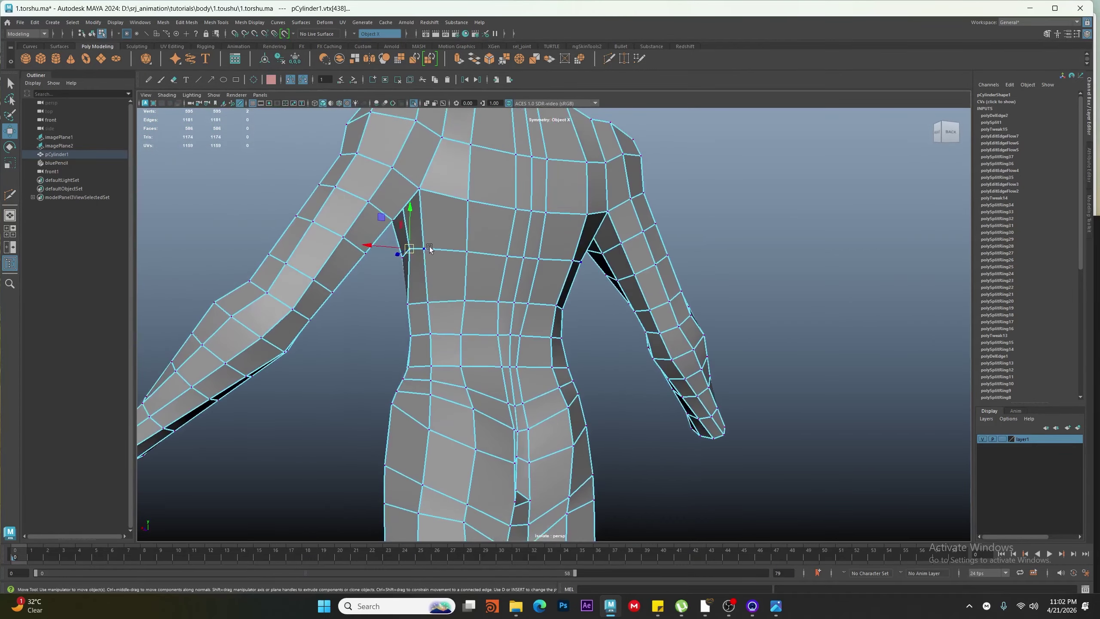
pyautogui.click(428, 246)
pyautogui.keyDown('alt'); pyautogui.moveTo(429, 246); pyautogui.dragTo(447, 288); pyautogui.keyUp('alt')
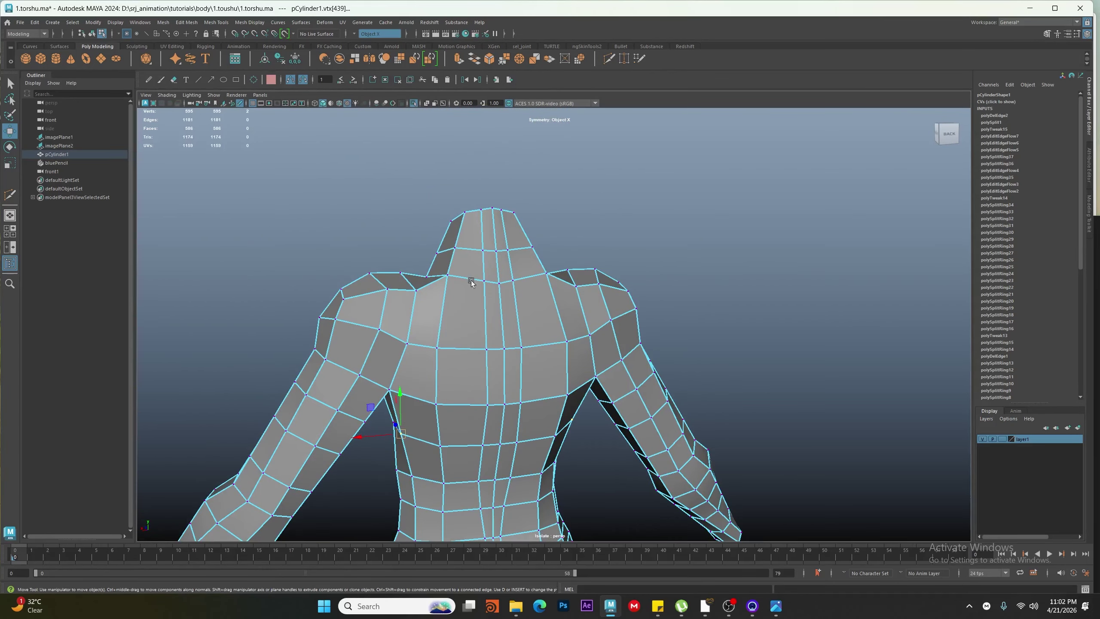
# Cut a new edge line with Multi-Cut from the crotch across the buttock and up the side of the torso to the armpit
pyautogui.keyDown('alt'); pyautogui.moveTo(472, 398); pyautogui.dragTo(468, 234, button='middle'); pyautogui.keyUp('alt')
pyautogui.keyDown('alt'); pyautogui.moveTo(480, 391); pyautogui.dragTo(493, 363); pyautogui.keyUp('alt')
pyautogui.keyDown('alt'); pyautogui.moveTo(493, 364); pyautogui.dragTo(498, 325, button='middle'); pyautogui.keyUp('alt')
pyautogui.scroll(2, 493, 333)
pyautogui.moveTo(473, 410); pyautogui.dragTo(471, 319, button='right')
pyautogui.click(493, 346)
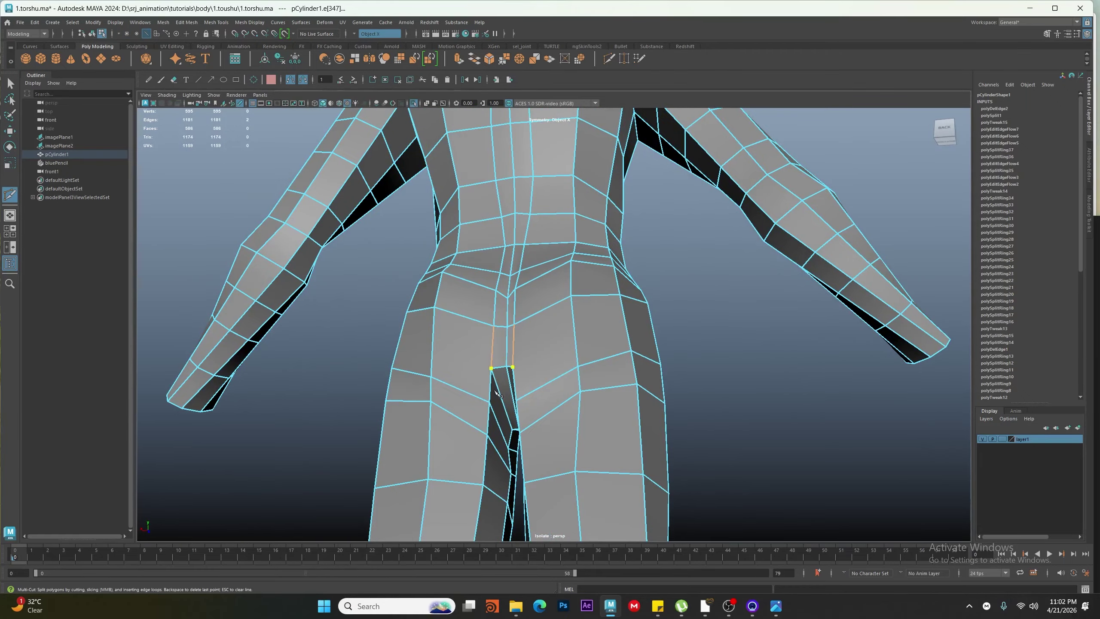
pyautogui.keyDown('alt'); pyautogui.moveTo(495, 391); pyautogui.dragTo(413, 338); pyautogui.keyUp('alt')
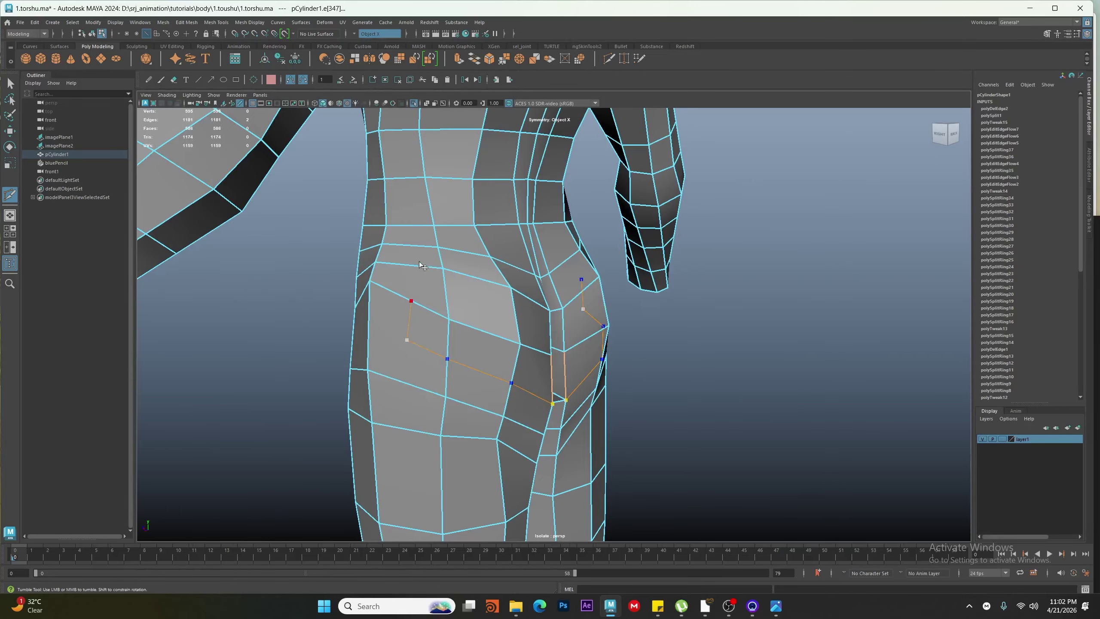
pyautogui.keyDown('alt'); pyautogui.moveTo(419, 262); pyautogui.dragTo(412, 334, button='middle'); pyautogui.keyUp('alt')
pyautogui.keyDown('alt'); pyautogui.moveTo(411, 296); pyautogui.dragTo(490, 461); pyautogui.keyUp('alt')
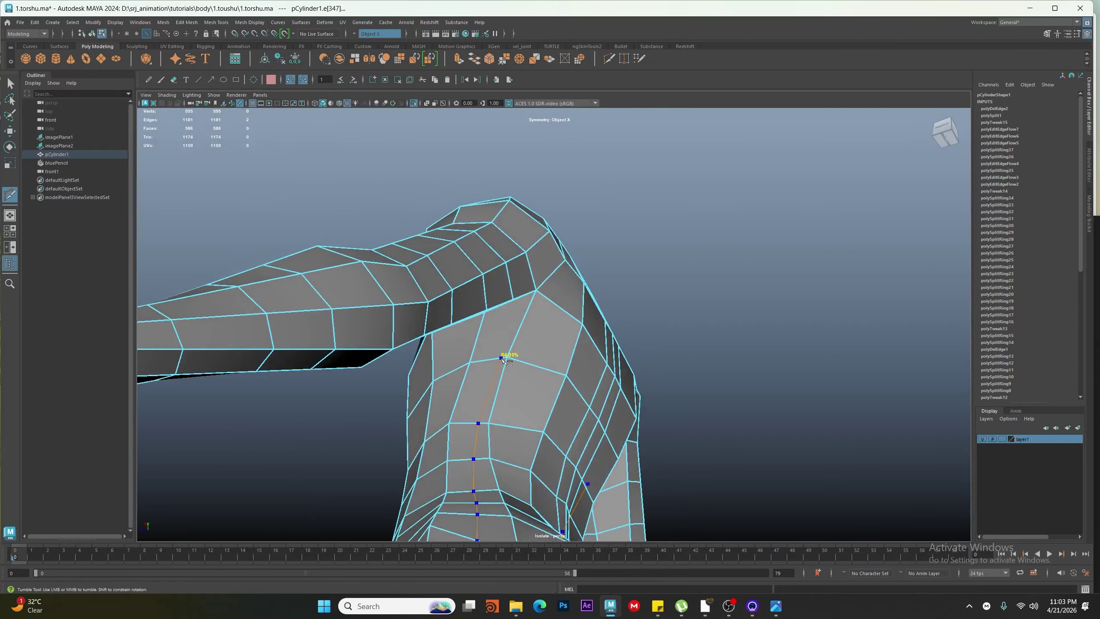
pyautogui.keyDown('alt'); pyautogui.moveTo(620, 341); pyautogui.dragTo(519, 460); pyautogui.keyUp('alt')
pyautogui.press('w')
# Cut an edge from the corner of the new line on the buttock to the outer hip edge with Multi-Cut
pyautogui.click(514, 474)
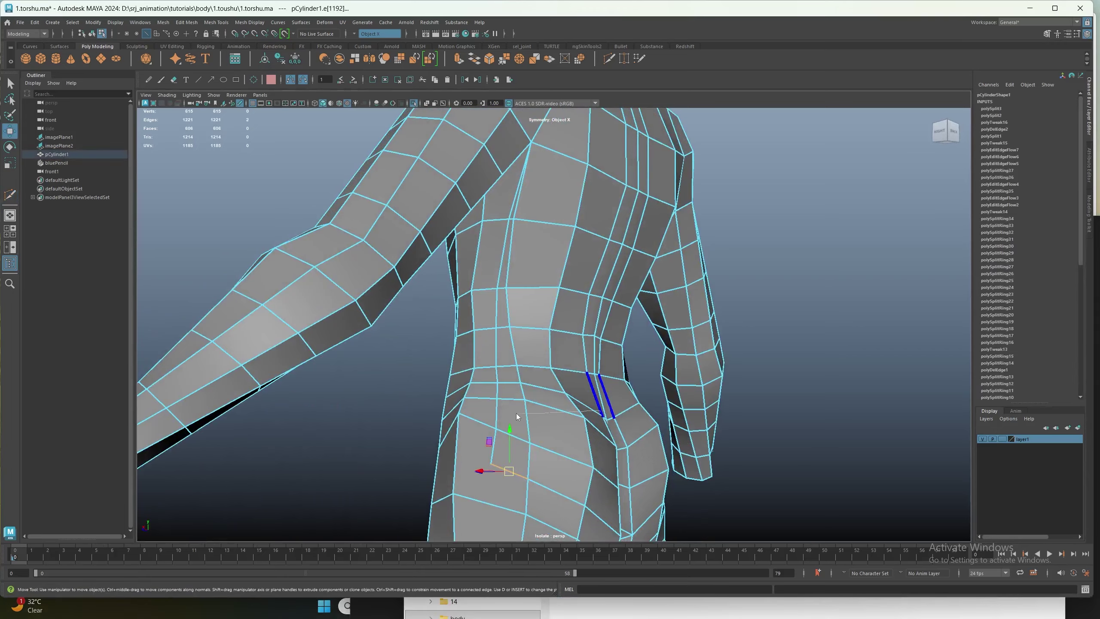
pyautogui.keyDown('shift'); pyautogui.moveTo(599, 413); pyautogui.dragTo(563, 413, button='right'); pyautogui.keyUp('shift')
pyautogui.click(490, 464)
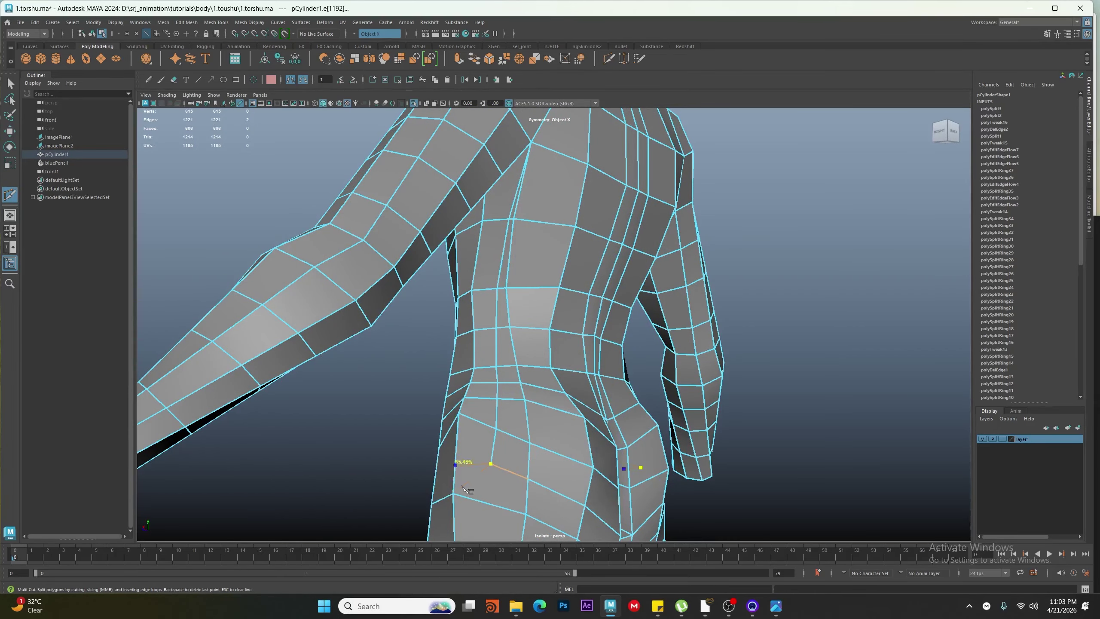
pyautogui.keyDown('alt'); pyautogui.moveTo(502, 458); pyautogui.dragTo(505, 487); pyautogui.keyUp('alt')
pyautogui.press('w')
# Delete the old vertical edges on the side of the back between the armpit and the waist
pyautogui.keyDown('alt'); pyautogui.moveTo(507, 212); pyautogui.dragTo(502, 188); pyautogui.keyUp('alt')
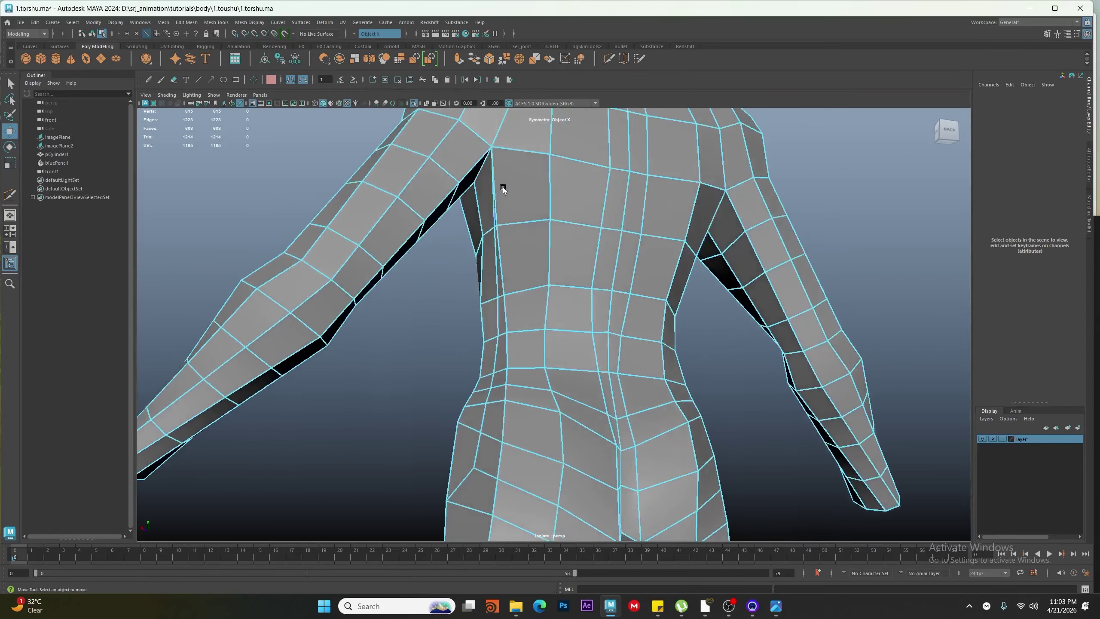
pyautogui.click(500, 185)
pyautogui.keyDown('alt'); pyautogui.moveTo(517, 342); pyautogui.dragTo(532, 367); pyautogui.keyUp('alt')
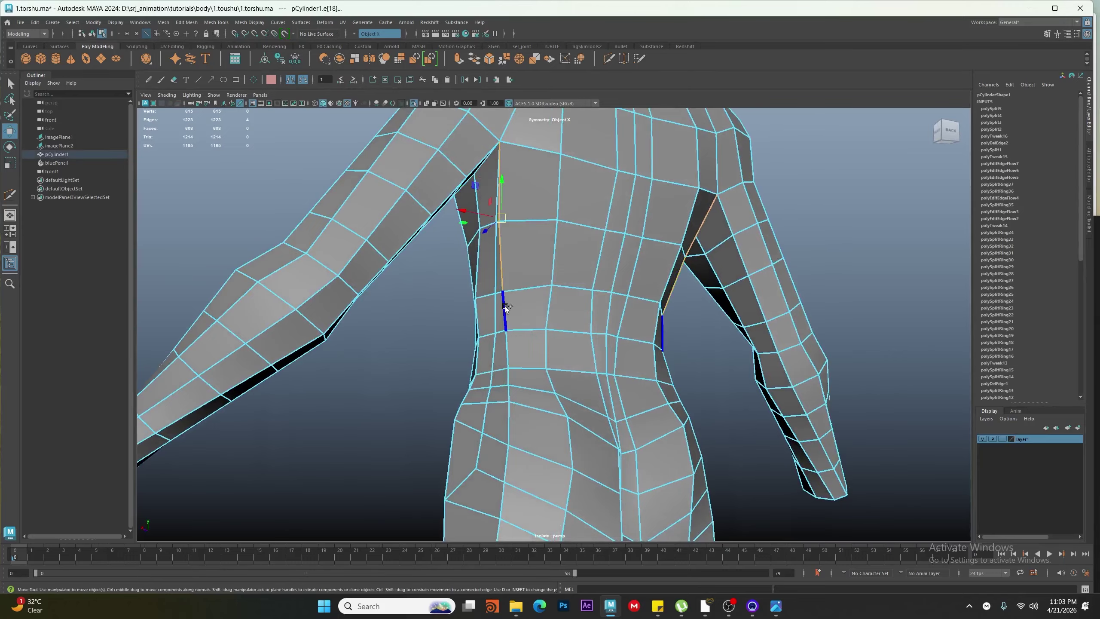
pyautogui.hotkey('ctrl', 'Delete')
# Cut a new vertical edge line with Multi-Cut from the buttock up the back past the shoulder blade to the neck base
pyautogui.click(515, 417)
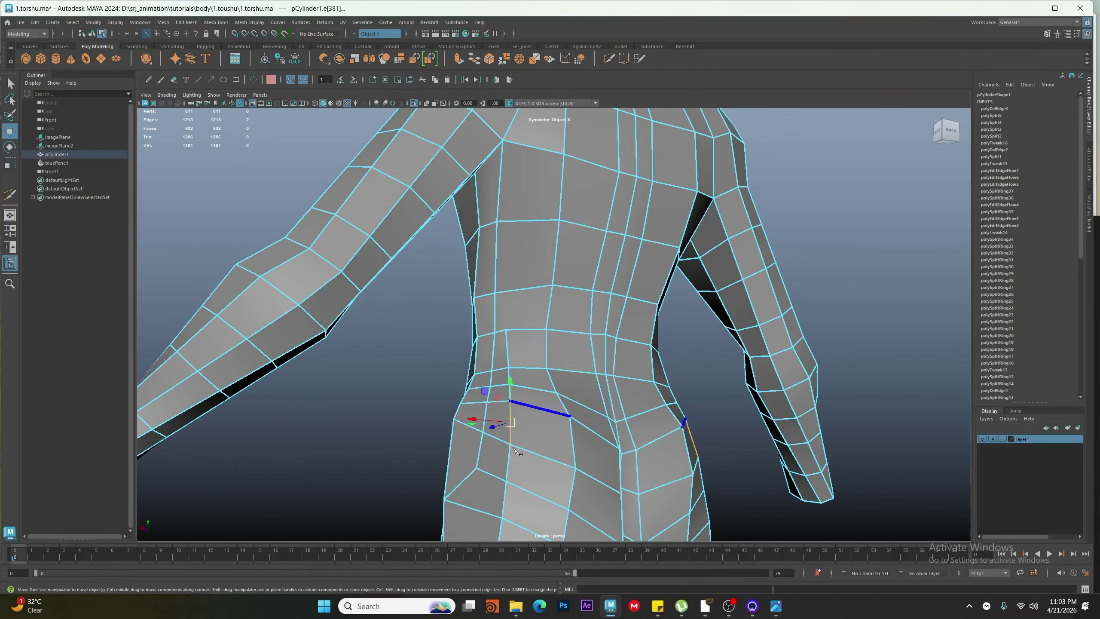
pyautogui.moveTo(516, 454)
pyautogui.keyDown('alt'); pyautogui.mouseDown()
pyautogui.moveTo(533, 455)
pyautogui.moveTo(520, 455)
pyautogui.mouseUp(); pyautogui.keyUp('alt')
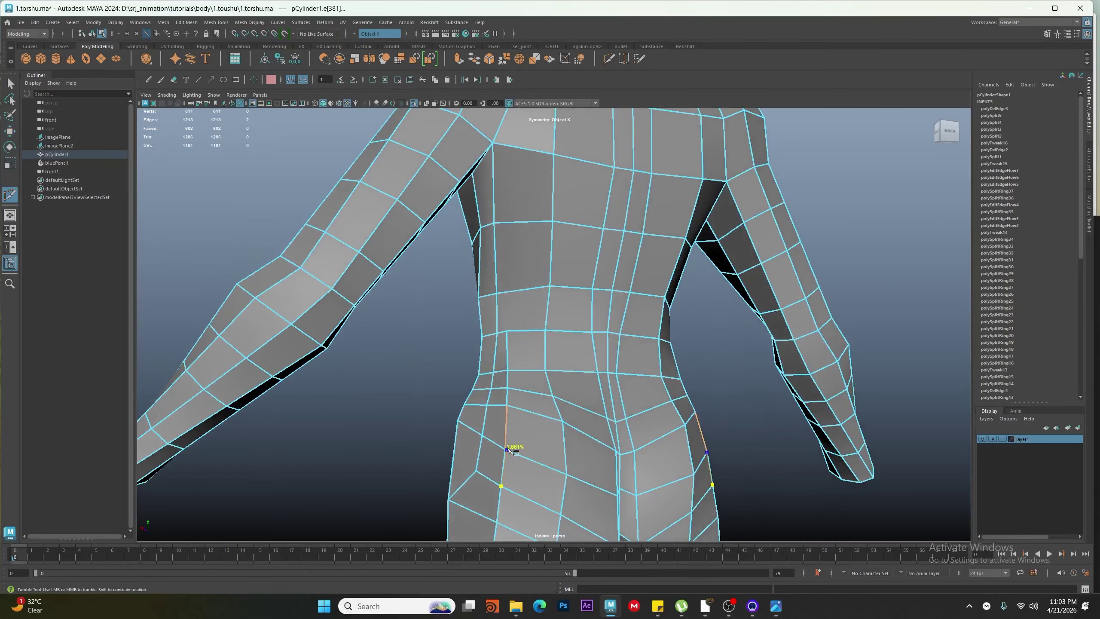
pyautogui.click(513, 407)
pyautogui.keyDown('alt'); pyautogui.moveTo(513, 259); pyautogui.dragTo(515, 406, button='middle'); pyautogui.keyUp('alt')
pyautogui.keyDown('alt'); pyautogui.moveTo(515, 406); pyautogui.dragTo(520, 377); pyautogui.keyUp('alt')
pyautogui.keyDown('alt'); pyautogui.moveTo(519, 377); pyautogui.dragTo(520, 259, button='middle'); pyautogui.keyUp('alt')
pyautogui.keyDown('alt'); pyautogui.moveTo(520, 259); pyautogui.dragTo(524, 399, button='right'); pyautogui.keyUp('alt')
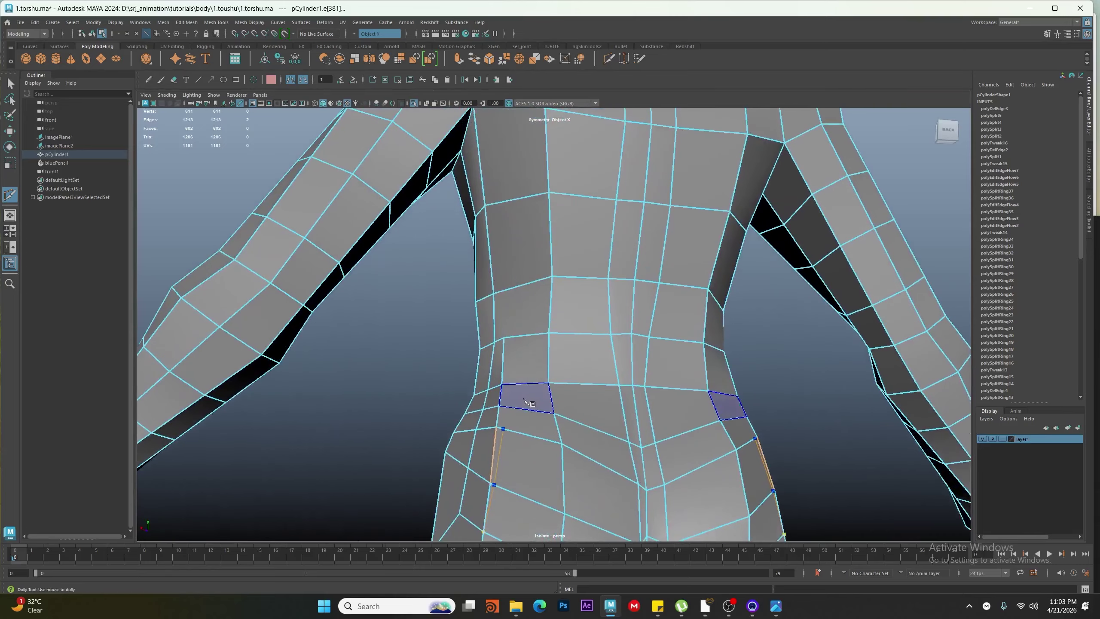
pyautogui.keyDown('alt'); pyautogui.moveTo(512, 381); pyautogui.dragTo(526, 310); pyautogui.keyUp('alt')
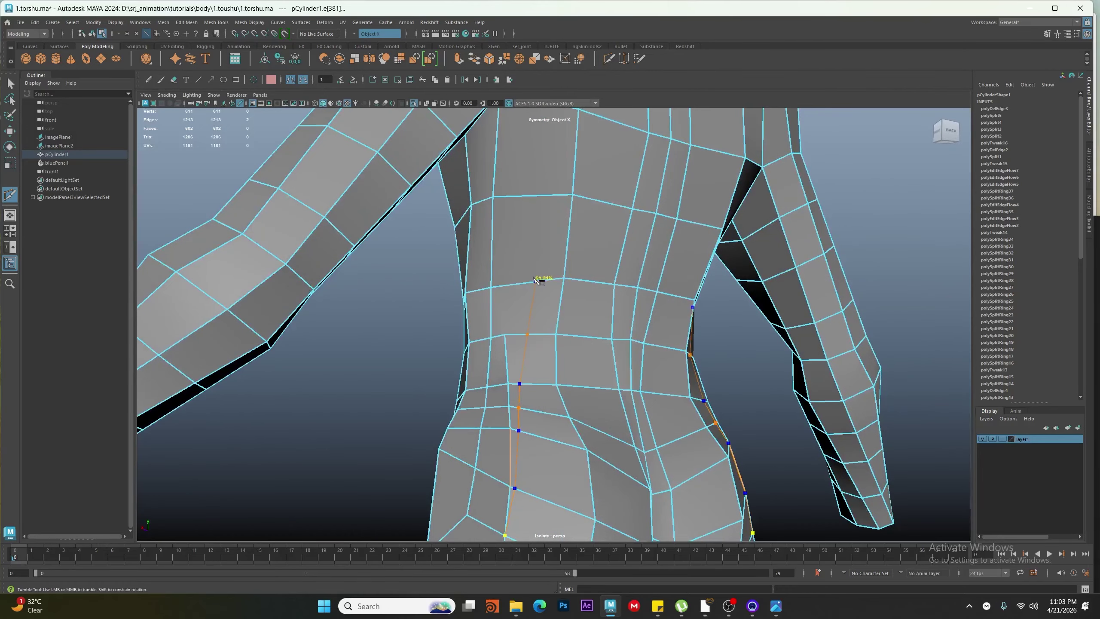
pyautogui.keyDown('alt'); pyautogui.moveTo(524, 182); pyautogui.dragTo(542, 299, button='middle'); pyautogui.keyUp('alt')
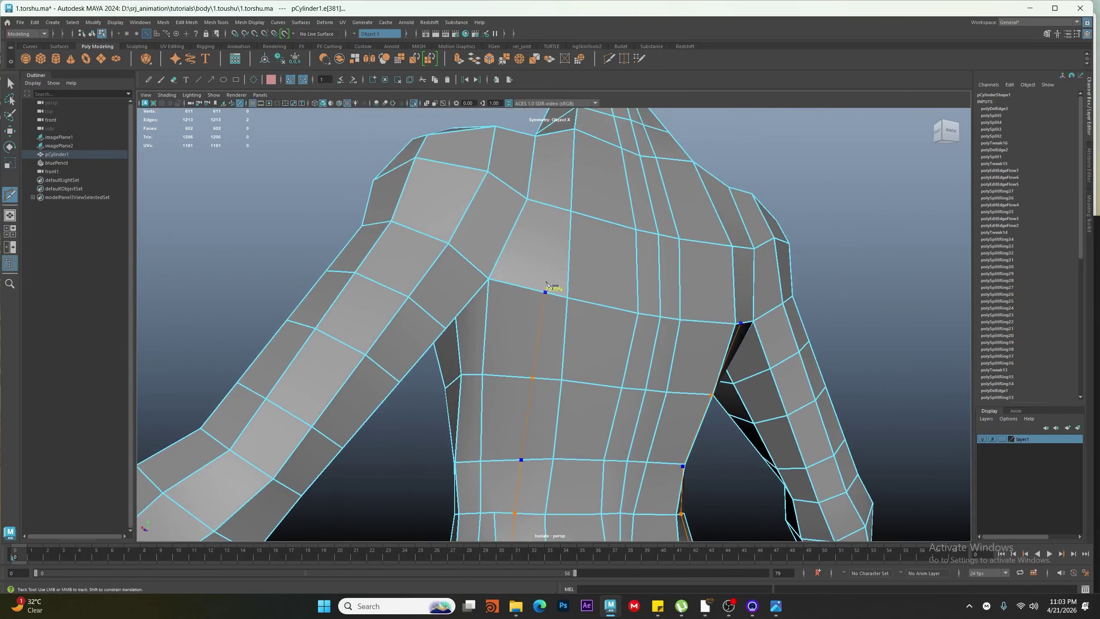
pyautogui.keyDown('alt'); pyautogui.moveTo(545, 284); pyautogui.dragTo(558, 236); pyautogui.keyUp('alt')
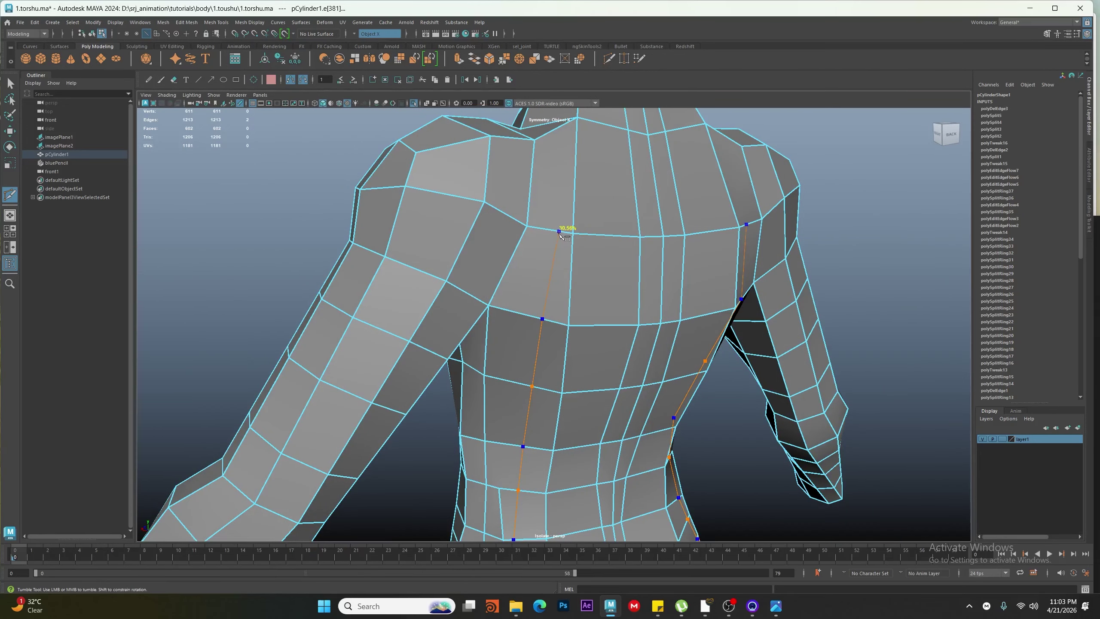
pyautogui.press('w')
# Delete the old vertical edge line next to the new cut on the upper back
pyautogui.keyDown('alt'); pyautogui.moveTo(614, 271); pyautogui.dragTo(606, 390); pyautogui.keyUp('alt')
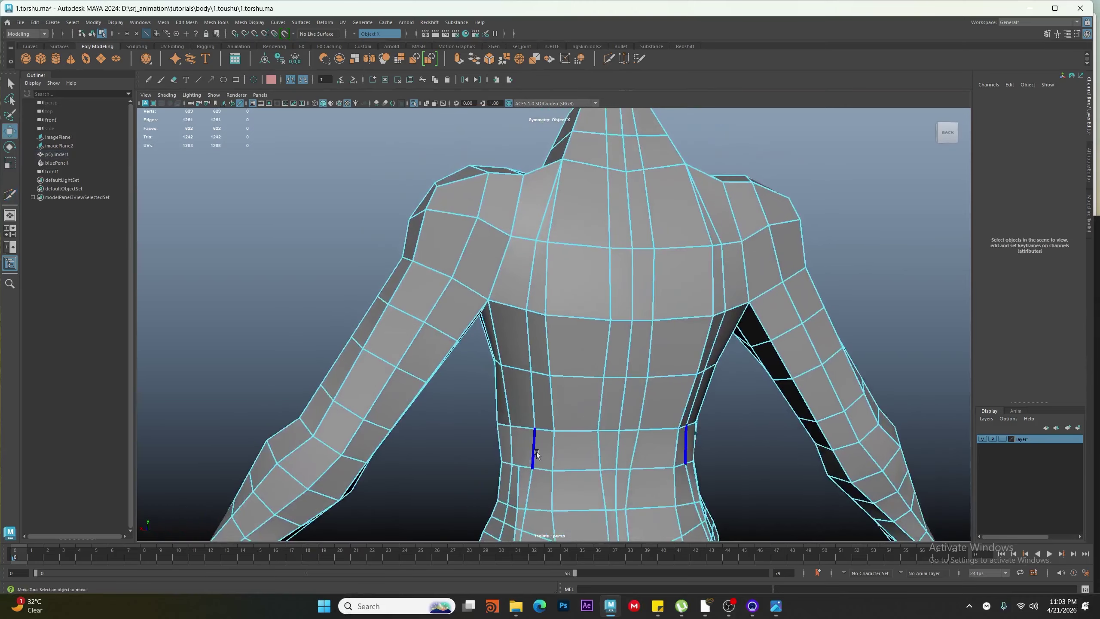
pyautogui.keyDown('alt'); pyautogui.moveTo(536, 452); pyautogui.dragTo(555, 278, button='middle'); pyautogui.keyUp('alt')
pyautogui.doubleClick(546, 266)
pyautogui.hotkey('ctrl', 'Delete')
# Cut a new vertical edge line with Multi-Cut from the top of the buttock up the lower back to below the shoulder blade
pyautogui.scroll(-2, 610, 338)
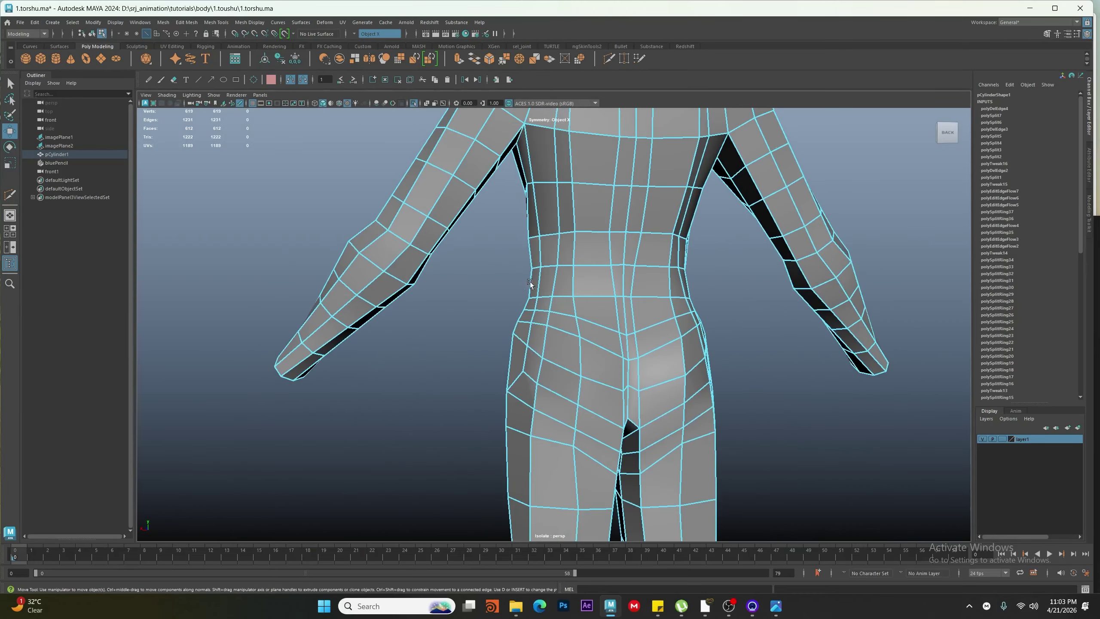
pyautogui.keyDown('alt'); pyautogui.moveTo(609, 316); pyautogui.dragTo(605, 406, button='middle'); pyautogui.keyUp('alt')
pyautogui.click(569, 397)
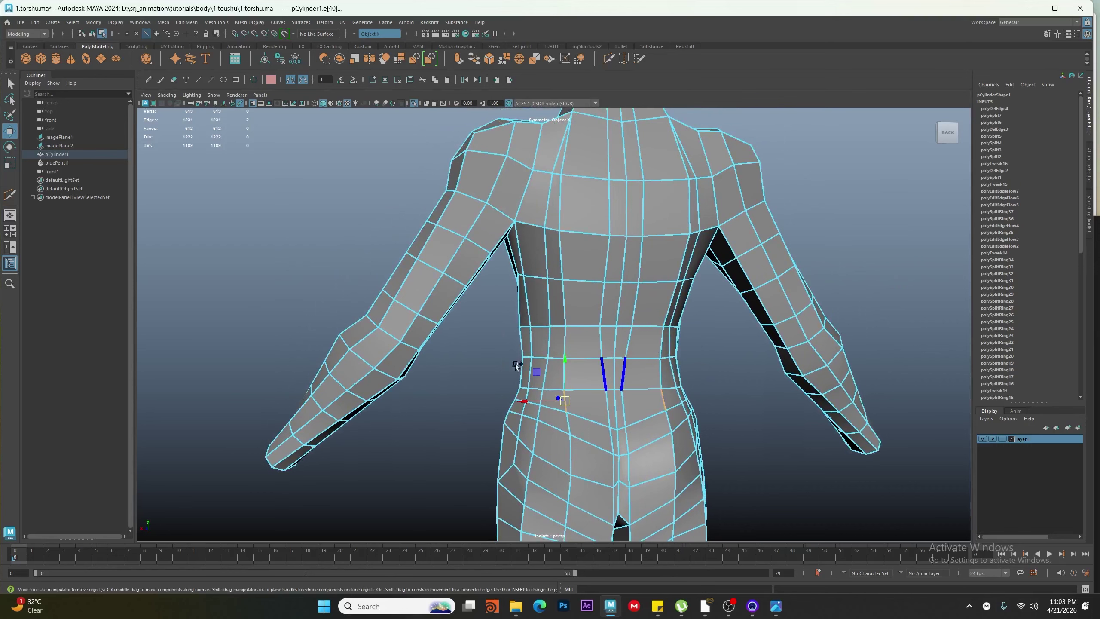
pyautogui.keyDown('shift'); pyautogui.moveTo(603, 370); pyautogui.dragTo(516, 364, button='right'); pyautogui.keyUp('shift')
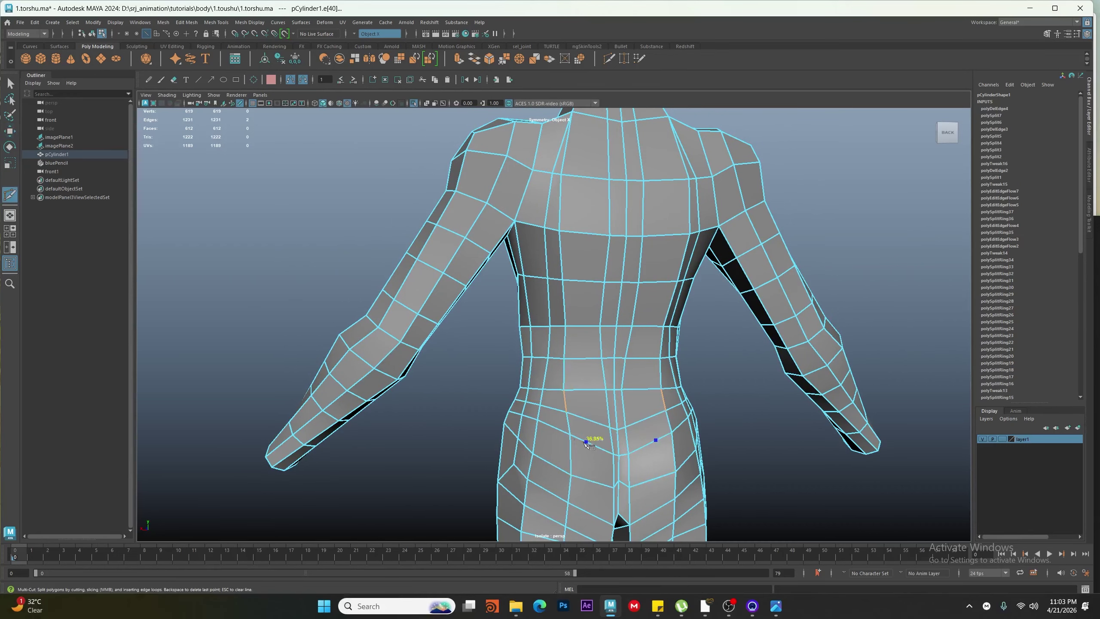
pyautogui.click(586, 442)
pyautogui.keyDown('alt'); pyautogui.moveTo(494, 410); pyautogui.dragTo(515, 406); pyautogui.keyUp('alt')
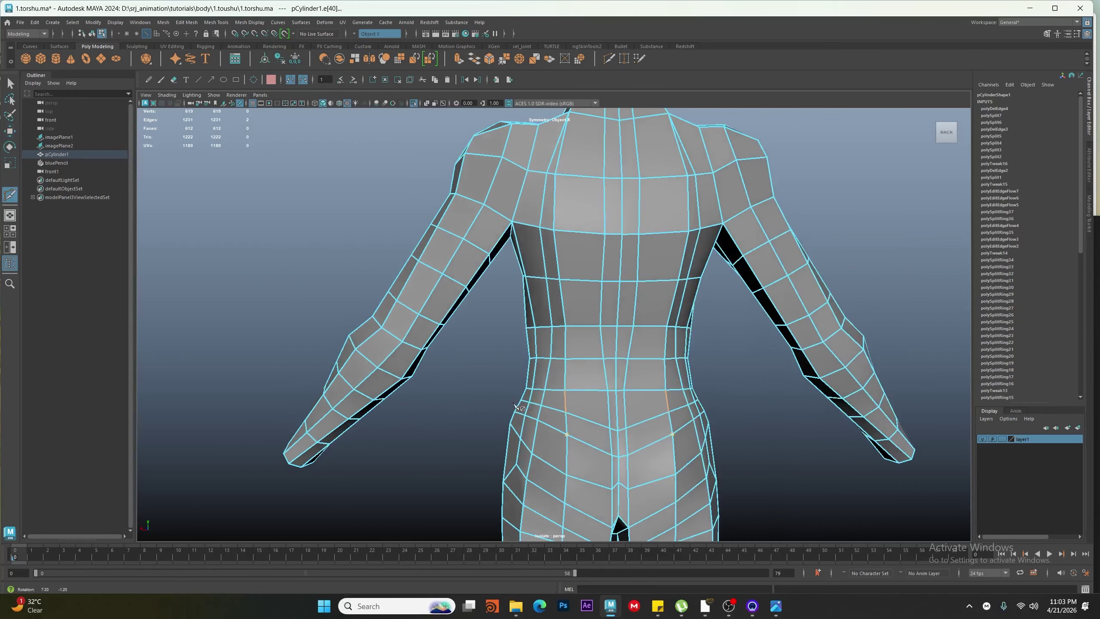
pyautogui.click(571, 391)
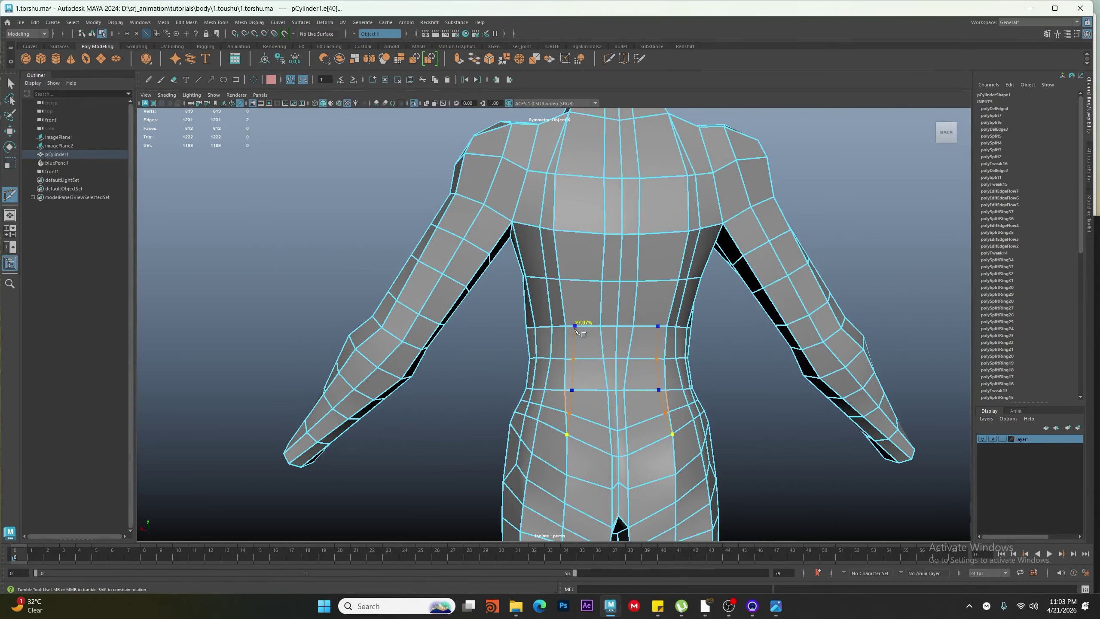
pyautogui.rightClick(571, 231)
# Cut the line down from the top of the neck over the upper back with Multi-Cut and join it to the new lower line
pyautogui.keyDown('alt'); pyautogui.moveTo(582, 223); pyautogui.dragTo(588, 360, button='middle'); pyautogui.keyUp('alt')
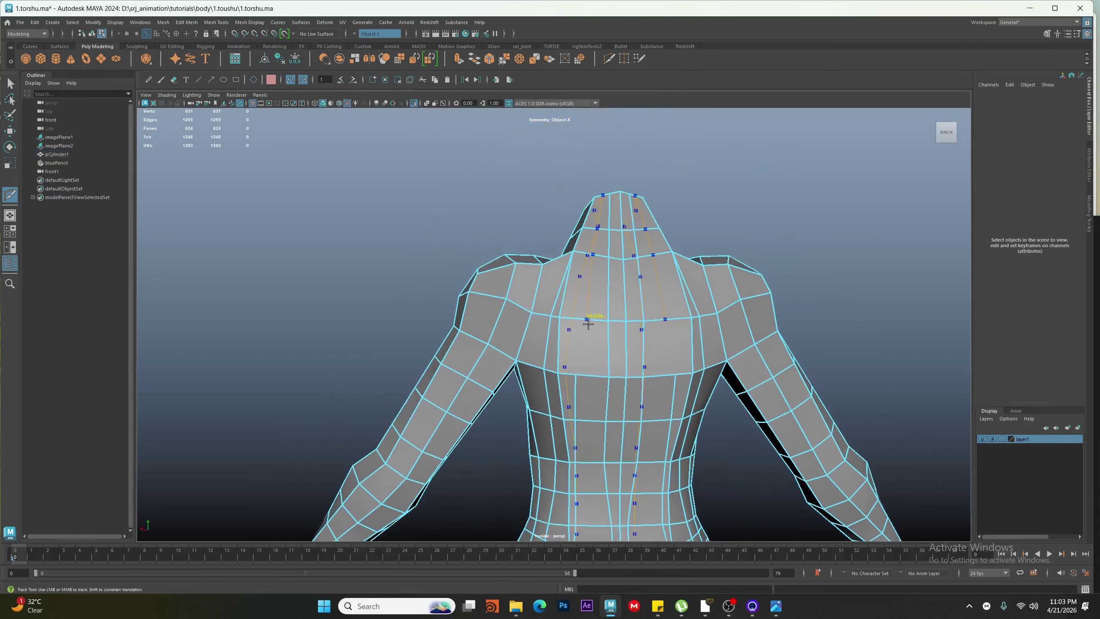
pyautogui.keyDown('alt'); pyautogui.moveTo(586, 318); pyautogui.dragTo(592, 327); pyautogui.keyUp('alt')
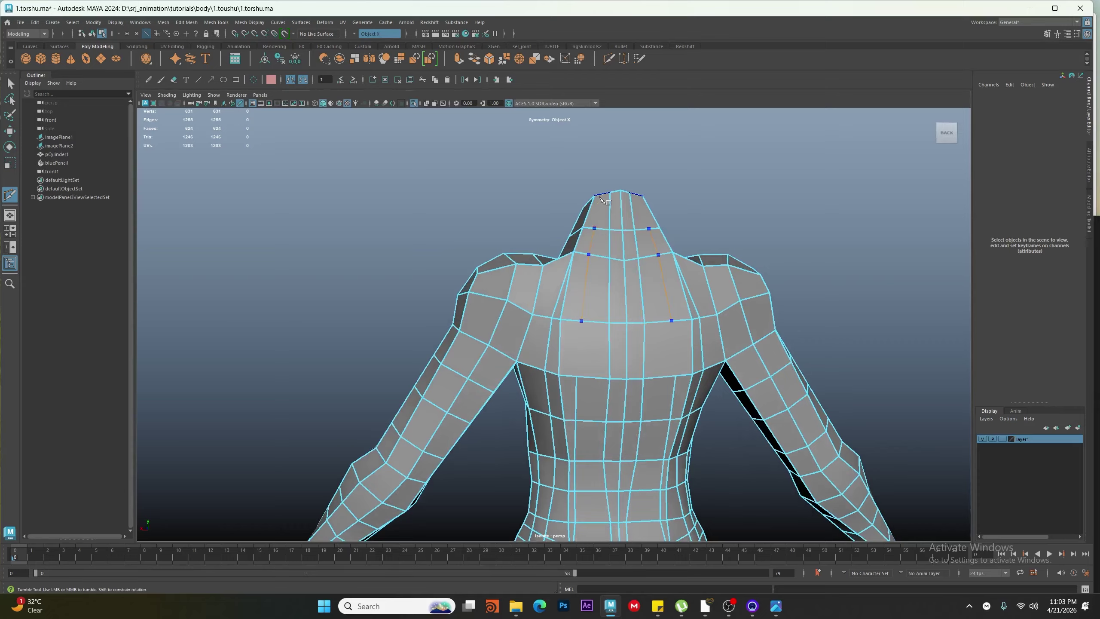
pyautogui.rightClick(601, 299)
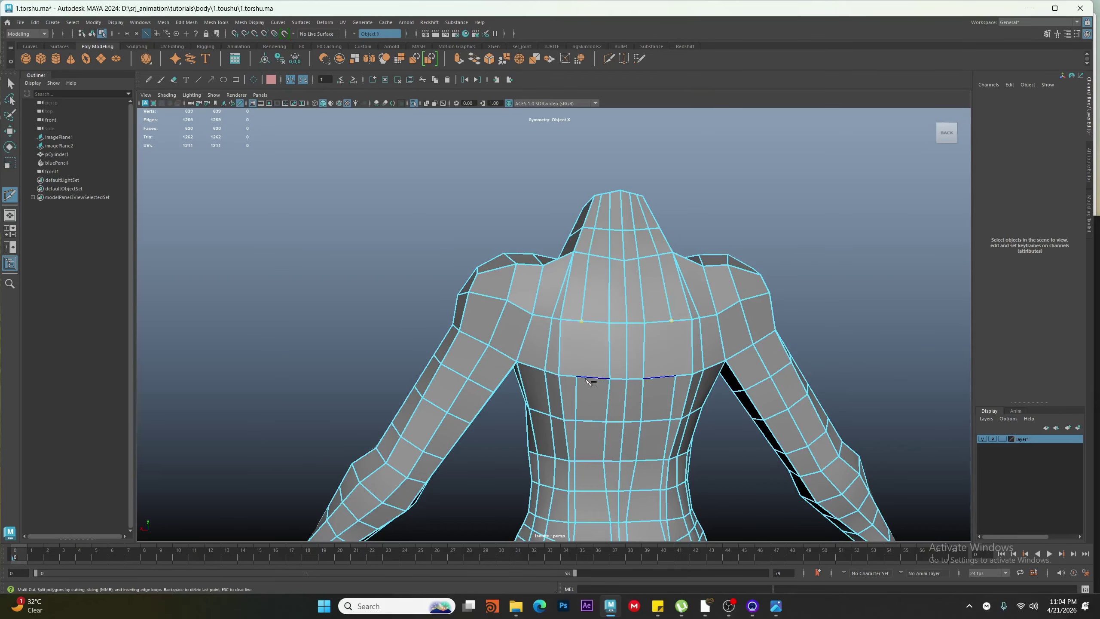
pyautogui.rightClick(533, 393)
# Delete the old vertical edge line beside the new cut along the middle of the back
pyautogui.press('w')
pyautogui.doubleClick(561, 348)
pyautogui.keyDown('alt'); pyautogui.moveTo(596, 446); pyautogui.dragTo(579, 233, button='middle'); pyautogui.keyUp('alt')
pyautogui.keyDown('alt'); pyautogui.moveTo(579, 233); pyautogui.dragTo(540, 312, button='right'); pyautogui.keyUp('alt')
pyautogui.hotkey('ctrl', 'Delete')
# Move the vertices at the lower buttock and upper back of the thigh to smooth the edge flow
pyautogui.keyDown('alt'); pyautogui.moveTo(540, 333); pyautogui.dragTo(585, 332); pyautogui.keyUp('alt')
pyautogui.keyDown('alt'); pyautogui.moveTo(585, 332); pyautogui.dragTo(583, 370, button='middle'); pyautogui.keyUp('alt')
pyautogui.keyDown('alt'); pyautogui.moveTo(511, 403); pyautogui.dragTo(517, 459, button='right'); pyautogui.keyUp('alt')
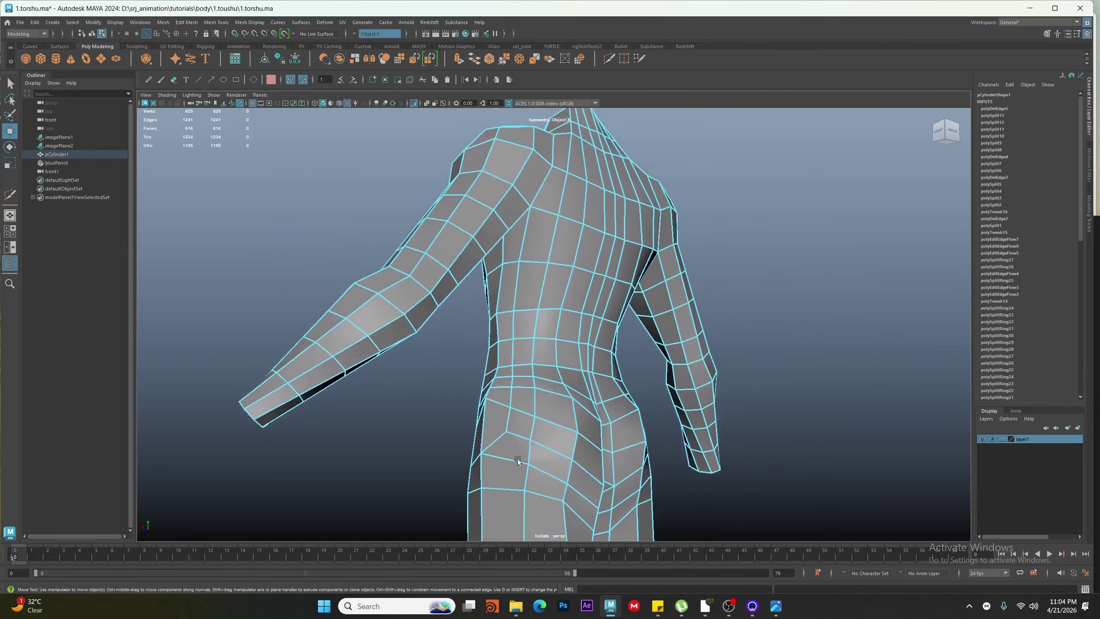
pyautogui.keyDown('alt'); pyautogui.moveTo(517, 459); pyautogui.dragTo(494, 453); pyautogui.keyUp('alt')
pyautogui.keyDown('alt'); pyautogui.moveTo(311, 303); pyautogui.dragTo(550, 459); pyautogui.keyUp('alt')
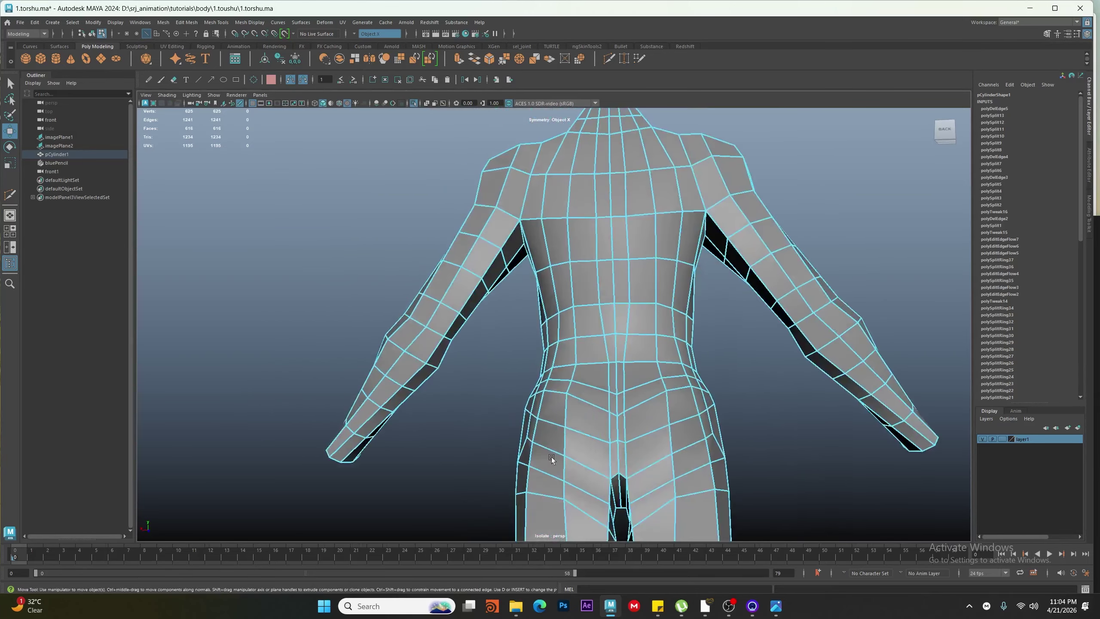
pyautogui.scroll(5, 550, 419)
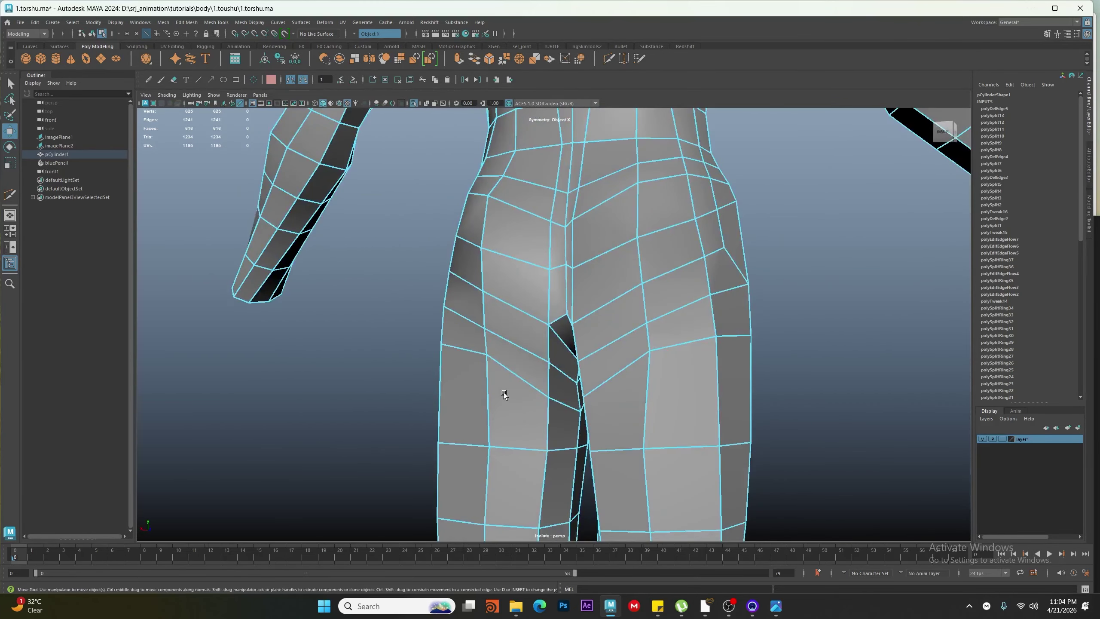
pyautogui.keyDown('alt'); pyautogui.moveTo(480, 376); pyautogui.dragTo(513, 392); pyautogui.keyUp('alt')
pyautogui.moveTo(522, 393); pyautogui.dragTo(479, 389, button='right')
pyautogui.click(524, 388)
pyautogui.moveTo(524, 389); pyautogui.dragTo(508, 368)
pyautogui.keyDown('ctrl'); pyautogui.keyDown('shift'); pyautogui.moveTo(519, 431); pyautogui.dragTo(582, 371); pyautogui.keyUp('shift'); pyautogui.keyUp('ctrl')
# Pull the vertices along the rear buttock outline outward in the side view to round the profile
pyautogui.press('space')
pyautogui.keyDown('alt'); pyautogui.moveTo(477, 230); pyautogui.dragTo(503, 325, button='middle'); pyautogui.keyUp('alt')
pyautogui.keyDown('alt'); pyautogui.moveTo(502, 325); pyautogui.dragTo(614, 502, button='right'); pyautogui.keyUp('alt')
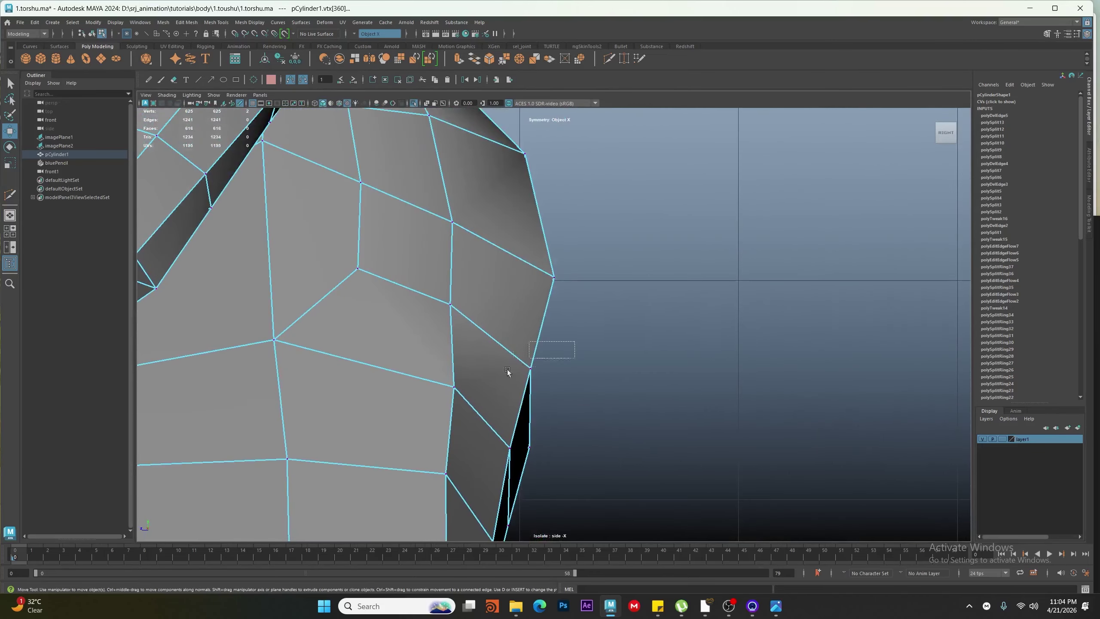
pyautogui.moveTo(535, 371); pyautogui.dragTo(557, 380)
pyautogui.keyDown('alt'); pyautogui.moveTo(589, 312); pyautogui.dragTo(576, 409, button='middle'); pyautogui.keyUp('alt')
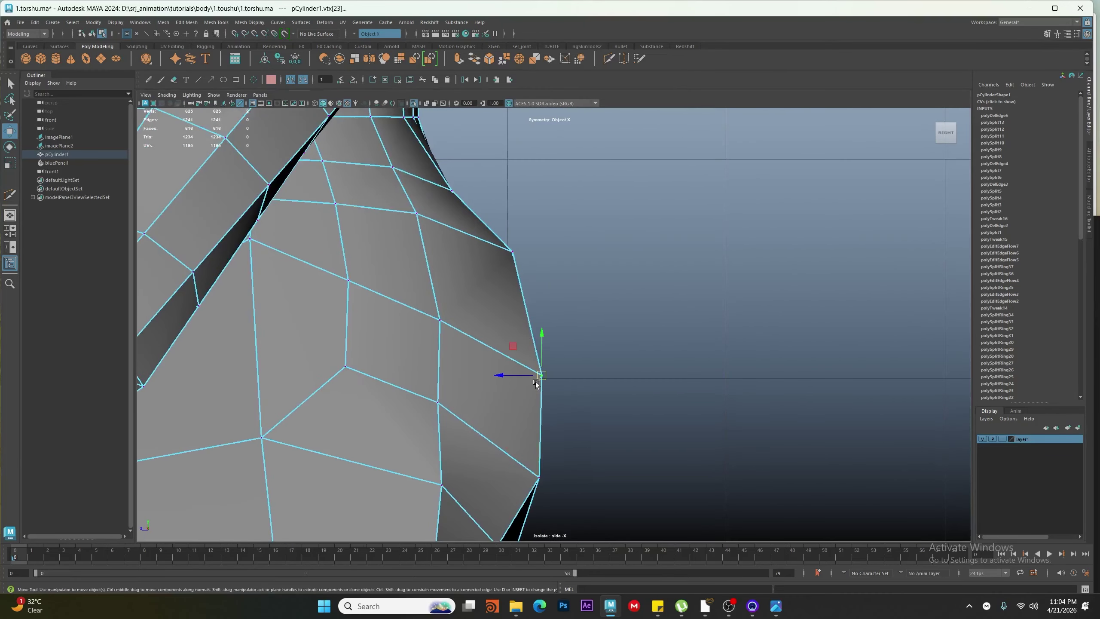
pyautogui.moveTo(536, 383); pyautogui.dragTo(547, 381)
pyautogui.moveTo(511, 256); pyautogui.dragTo(523, 255)
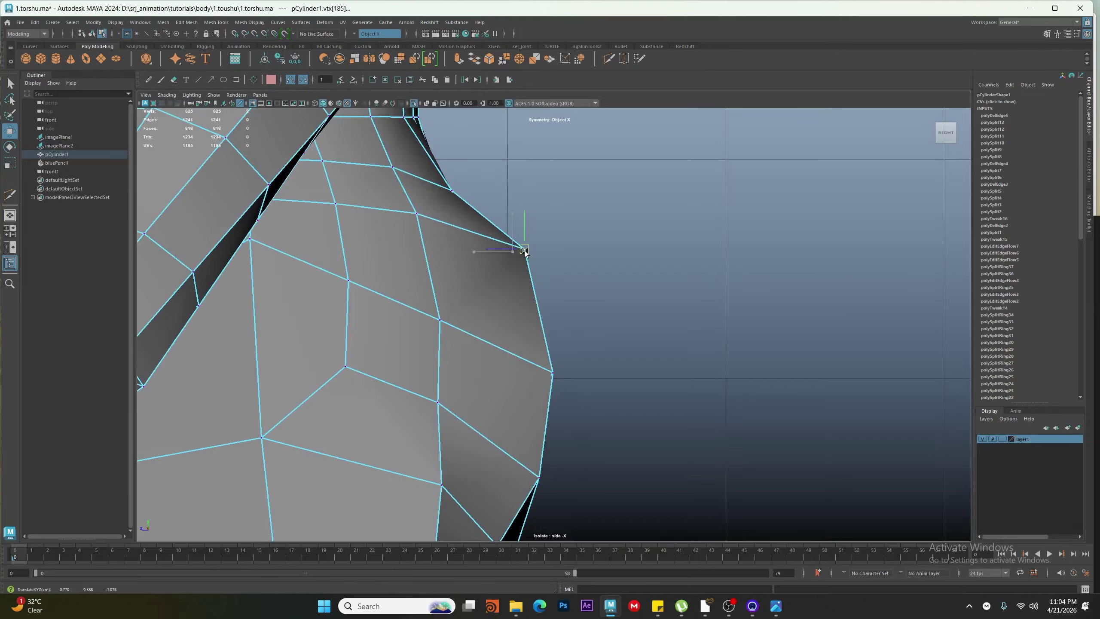
pyautogui.keyDown('alt'); pyautogui.moveTo(485, 302); pyautogui.dragTo(521, 291, button='middle'); pyautogui.keyUp('alt')
pyautogui.moveTo(495, 313); pyautogui.dragTo(509, 311)
# Reposition the vertices on the side of the buttock in the side view to even out the faces
pyautogui.scroll(-2, 524, 405)
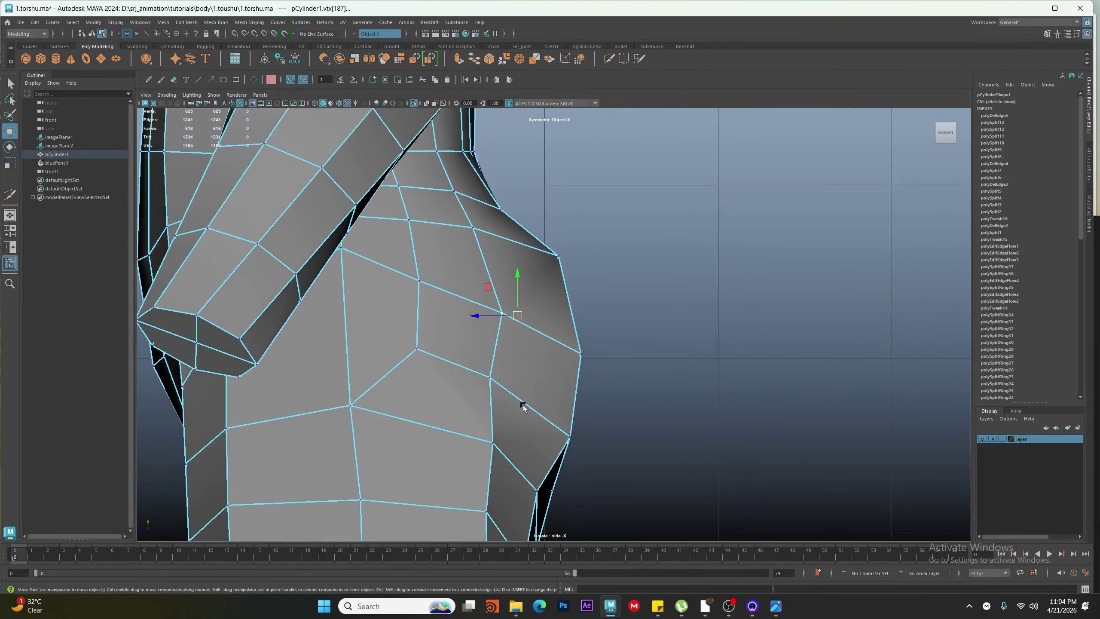
pyautogui.moveTo(494, 378); pyautogui.dragTo(520, 406)
pyautogui.moveTo(503, 428); pyautogui.dragTo(480, 456)
pyautogui.moveTo(488, 440); pyautogui.dragTo(481, 454)
pyautogui.click(503, 421)
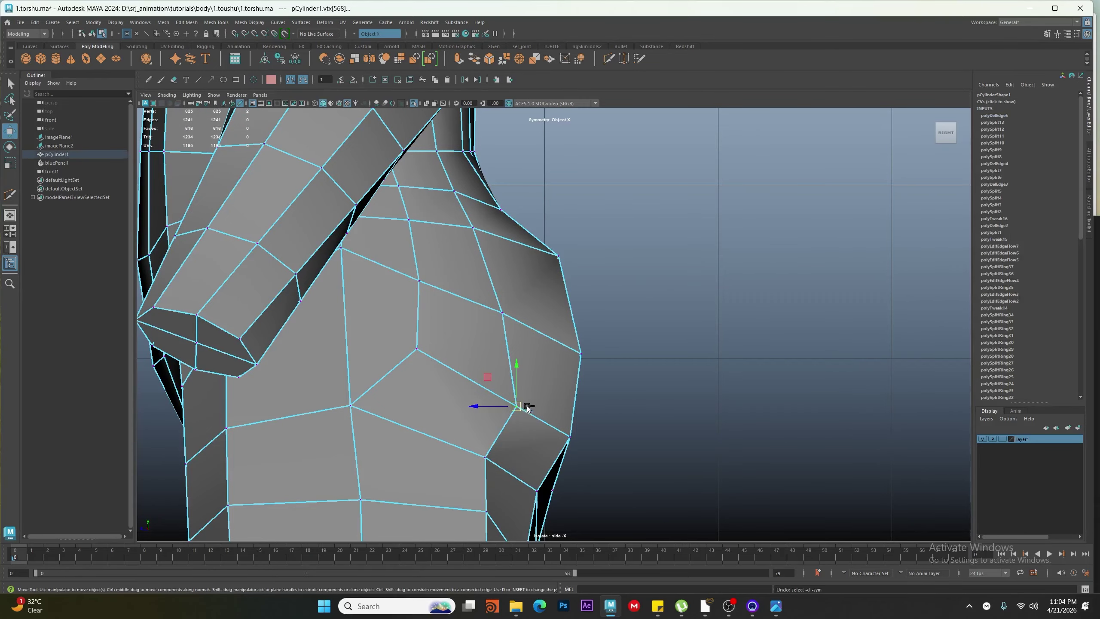
pyautogui.moveTo(517, 406); pyautogui.dragTo(507, 403)
pyautogui.keyDown('alt'); pyautogui.moveTo(507, 403); pyautogui.dragTo(519, 468, button='middle'); pyautogui.keyUp('alt')
pyautogui.click(434, 414)
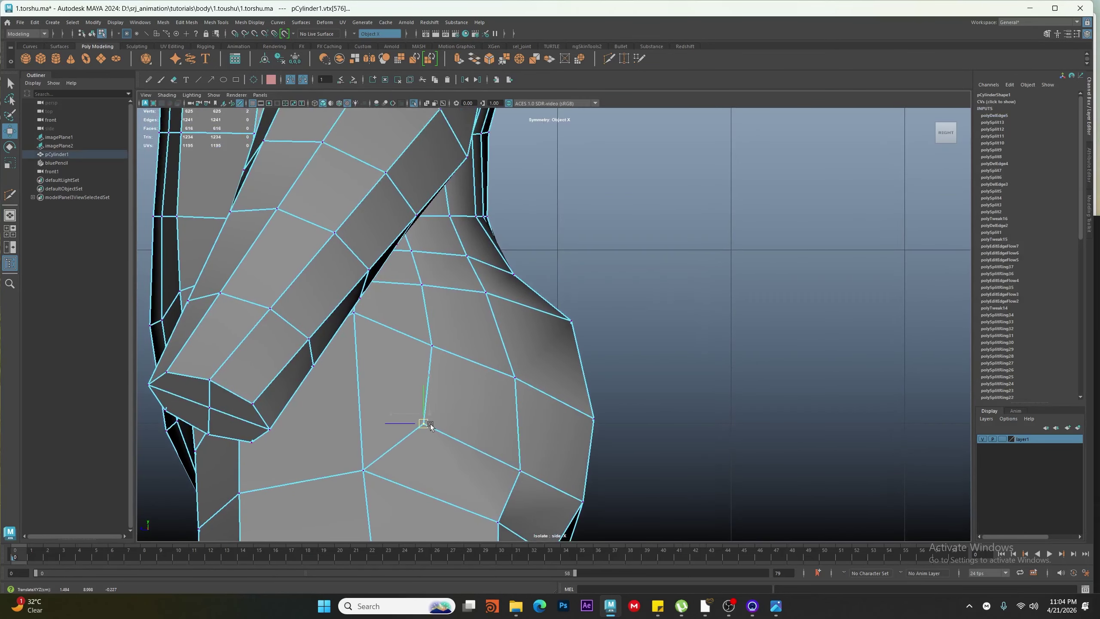
# Adjust the vertices around the hips and waist in the front view to even their spacing
pyautogui.press('space')
pyautogui.moveTo(430, 423); pyautogui.dragTo(448, 507)
pyautogui.keyDown('ctrl'); pyautogui.keyDown('shift'); pyautogui.moveTo(597, 346); pyautogui.dragTo(560, 425); pyautogui.keyUp('shift'); pyautogui.keyUp('ctrl')
pyautogui.keyDown('ctrl'); pyautogui.keyDown('shift'); pyautogui.moveTo(500, 453); pyautogui.dragTo(500, 459); pyautogui.keyUp('shift'); pyautogui.keyUp('ctrl')
pyautogui.keyDown('ctrl'); pyautogui.keyDown('shift'); pyautogui.moveTo(551, 350); pyautogui.dragTo(554, 364); pyautogui.keyUp('shift'); pyautogui.keyUp('ctrl')
pyautogui.keyDown('ctrl'); pyautogui.keyDown('shift'); pyautogui.moveTo(588, 321); pyautogui.dragTo(593, 343); pyautogui.keyUp('shift'); pyautogui.keyUp('ctrl')
pyautogui.keyDown('ctrl'); pyautogui.keyDown('shift'); pyautogui.moveTo(494, 385); pyautogui.dragTo(495, 394); pyautogui.keyUp('shift'); pyautogui.keyUp('ctrl')
pyautogui.keyDown('ctrl'); pyautogui.keyDown('shift'); pyautogui.moveTo(384, 356); pyautogui.dragTo(420, 348); pyautogui.keyUp('shift'); pyautogui.keyUp('ctrl')
pyautogui.click(557, 314)
pyautogui.hotkey('ctrl', 'z')
pyautogui.moveTo(551, 285); pyautogui.dragTo(580, 317)
# Turn off isolation, check the hips in wireframe against the front reference image, and return to shaded display
pyautogui.press('4')
pyautogui.click(414, 103)
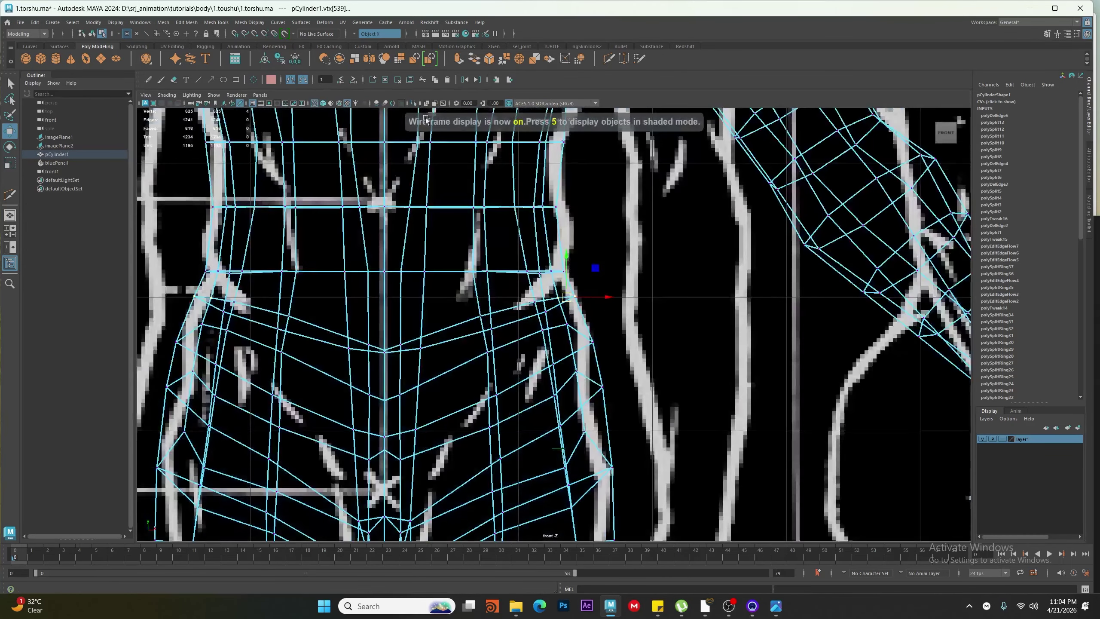
pyautogui.scroll(-5, 572, 308)
pyautogui.scroll(5, 599, 359)
pyautogui.moveTo(612, 381); pyautogui.dragTo(558, 386)
pyautogui.press('5')
pyautogui.click(599, 395)
pyautogui.click(560, 430)
# Reposition the vertices along the outer hip in the perspective view
pyautogui.press('space')
pyautogui.moveTo(539, 381)
pyautogui.keyDown('alt'); pyautogui.mouseDown()
pyautogui.moveTo(562, 384)
pyautogui.moveTo(391, 377)
pyautogui.moveTo(537, 372)
pyautogui.mouseUp(); pyautogui.keyUp('alt')
pyautogui.scroll(4, 689, 319)
pyautogui.keyDown('alt'); pyautogui.moveTo(690, 319); pyautogui.dragTo(532, 415, button='middle'); pyautogui.keyUp('alt')
pyautogui.click(609, 308)
pyautogui.keyDown('alt'); pyautogui.moveTo(612, 313); pyautogui.dragTo(617, 347); pyautogui.keyUp('alt')
pyautogui.moveTo(618, 357); pyautogui.dragTo(613, 368)
pyautogui.click(580, 340)
pyautogui.keyDown('alt'); pyautogui.moveTo(612, 366); pyautogui.dragTo(565, 353); pyautogui.keyUp('alt')
pyautogui.keyDown('alt'); pyautogui.moveTo(511, 347); pyautogui.dragTo(475, 337); pyautogui.keyUp('alt')
# Move the vertices around the side of the hip and the top of the buttock into more even rows
pyautogui.moveTo(504, 275); pyautogui.dragTo(491, 267)
pyautogui.moveTo(397, 305); pyautogui.dragTo(414, 285)
pyautogui.moveTo(494, 265); pyautogui.dragTo(489, 276)
pyautogui.click(502, 320)
pyautogui.moveTo(502, 321); pyautogui.dragTo(496, 322)
pyautogui.keyDown('alt'); pyautogui.moveTo(498, 331); pyautogui.dragTo(464, 201); pyautogui.keyUp('alt')
pyautogui.click(482, 286)
pyautogui.keyDown('alt'); pyautogui.moveTo(465, 201); pyautogui.dragTo(500, 254); pyautogui.keyUp('alt')
pyautogui.moveTo(538, 338); pyautogui.dragTo(506, 329)
pyautogui.moveTo(535, 221); pyautogui.dragTo(501, 290)
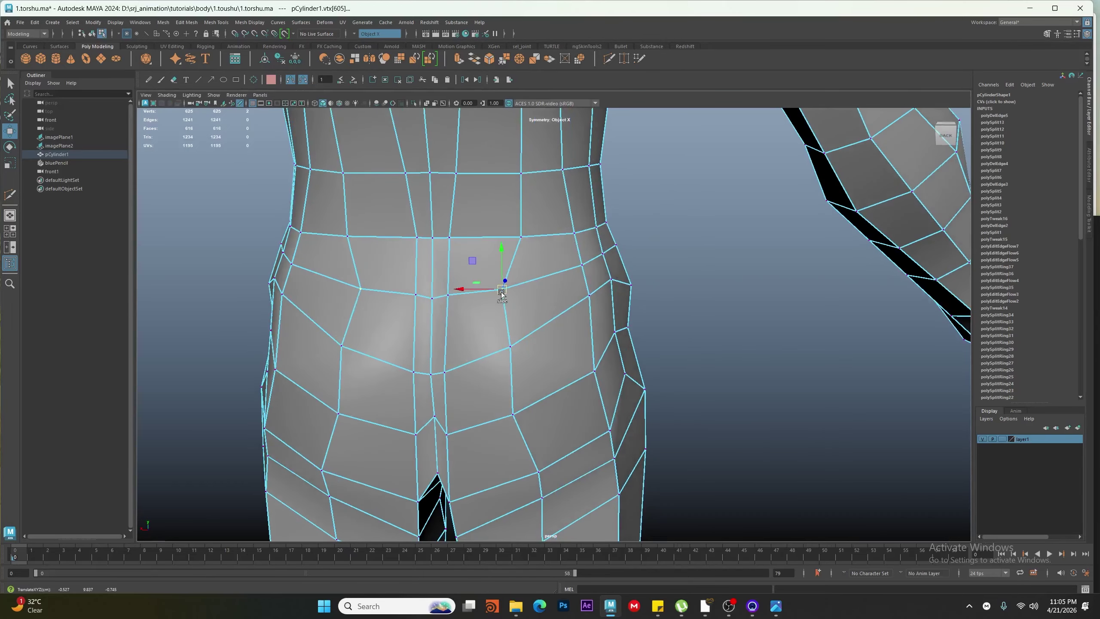
# Shift the vertices of the vertical line on the lower and middle back toward the spine to even the column widths
pyautogui.click(521, 238)
pyautogui.keyDown('ctrl'); pyautogui.keyDown('shift'); pyautogui.moveTo(521, 238); pyautogui.dragTo(499, 241); pyautogui.keyUp('shift'); pyautogui.keyUp('ctrl')
pyautogui.keyDown('alt'); pyautogui.moveTo(498, 243); pyautogui.dragTo(440, 250, button='right'); pyautogui.keyUp('alt')
pyautogui.keyDown('alt'); pyautogui.moveTo(438, 250); pyautogui.dragTo(510, 209); pyautogui.keyUp('alt')
pyautogui.keyDown('alt'); pyautogui.moveTo(511, 210); pyautogui.dragTo(512, 326, button='middle'); pyautogui.keyUp('alt')
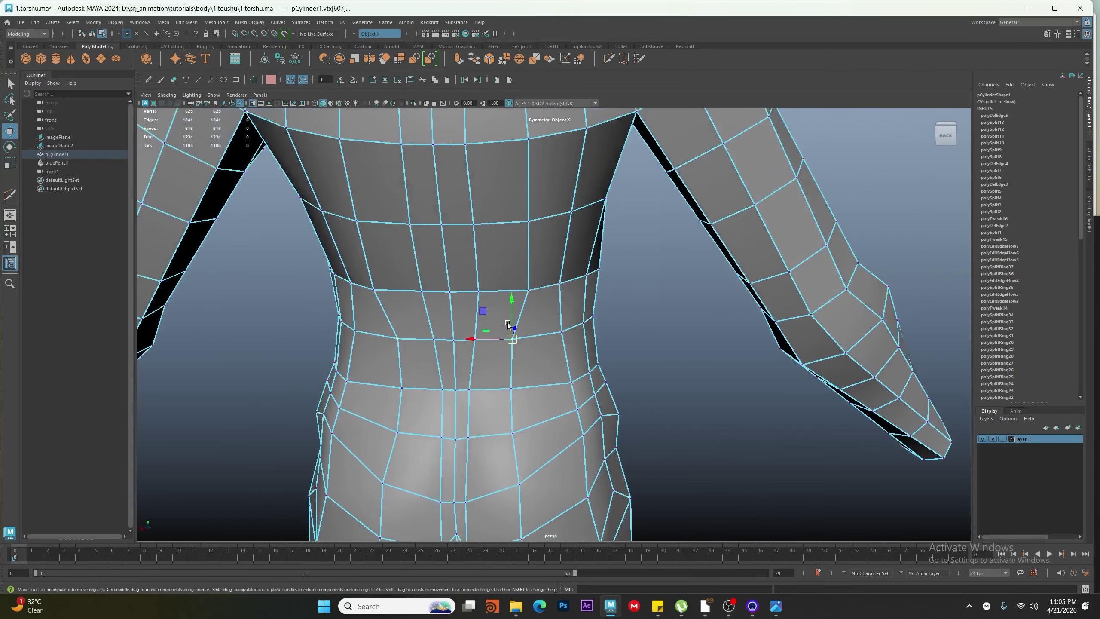
pyautogui.keyDown('alt'); pyautogui.moveTo(513, 326); pyautogui.dragTo(521, 288); pyautogui.keyUp('alt')
pyautogui.click(526, 238)
pyautogui.keyDown('ctrl'); pyautogui.keyDown('shift'); pyautogui.moveTo(526, 238); pyautogui.dragTo(515, 240); pyautogui.keyUp('shift'); pyautogui.keyUp('ctrl')
pyautogui.keyDown('alt'); pyautogui.moveTo(515, 240); pyautogui.dragTo(507, 353, button='middle'); pyautogui.keyUp('alt')
pyautogui.keyDown('alt'); pyautogui.moveTo(507, 353); pyautogui.dragTo(510, 271, button='right'); pyautogui.keyUp('alt')
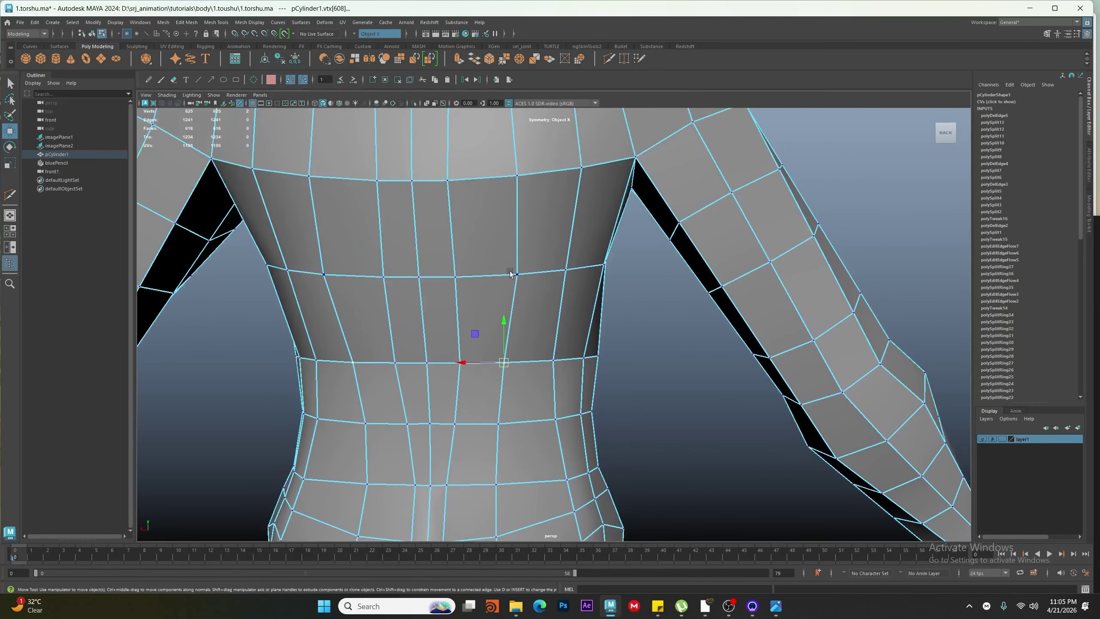
pyautogui.keyDown('ctrl'); pyautogui.keyDown('shift'); pyautogui.moveTo(515, 275); pyautogui.dragTo(507, 277); pyautogui.keyUp('shift'); pyautogui.keyUp('ctrl')
pyautogui.keyDown('alt'); pyautogui.moveTo(508, 277); pyautogui.dragTo(444, 344, button='right'); pyautogui.keyUp('alt')
pyautogui.keyDown('alt'); pyautogui.moveTo(444, 344); pyautogui.dragTo(486, 315, button='middle'); pyautogui.keyUp('alt')
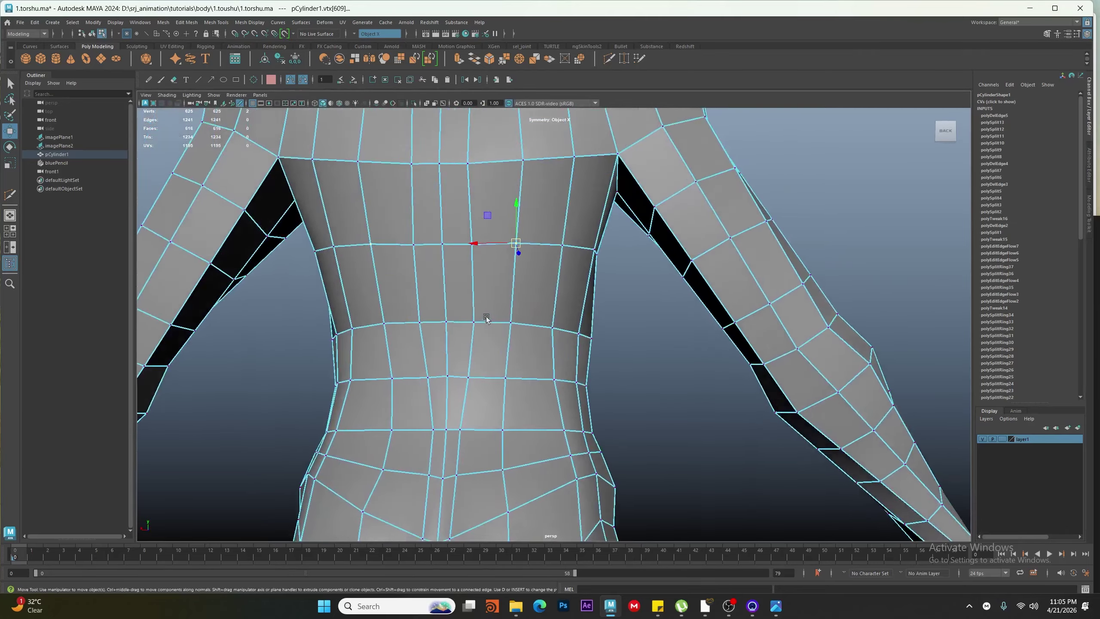
# Insert a horizontal edge loop around the torso just below the armpits by splitting the edge ring
pyautogui.keyDown('alt'); pyautogui.moveTo(487, 315); pyautogui.dragTo(553, 233); pyautogui.keyUp('alt')
pyautogui.press('F10')
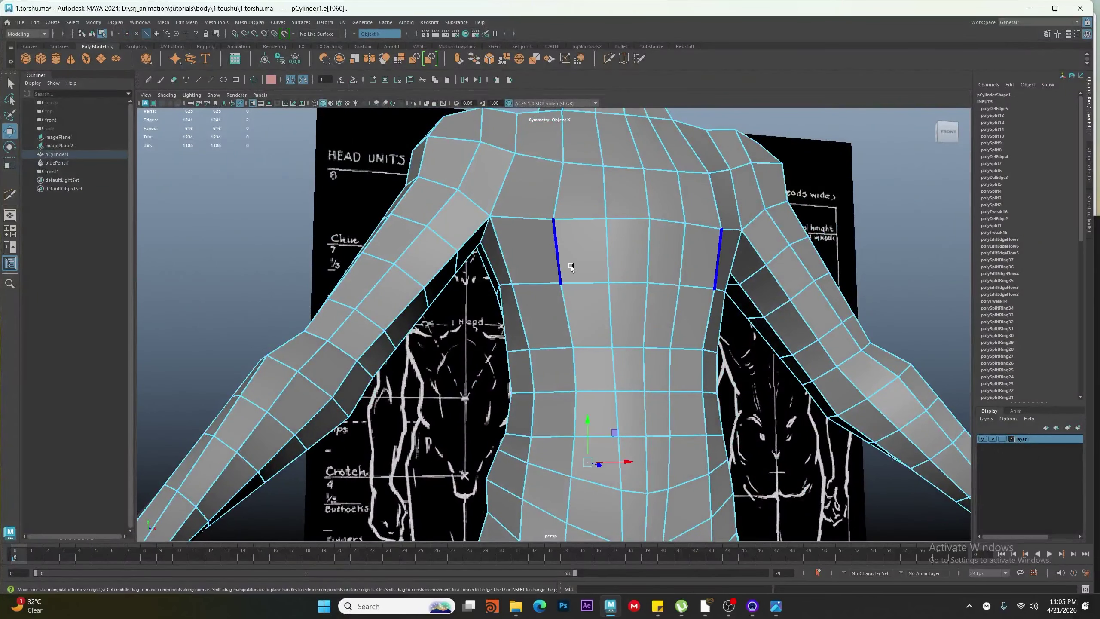
pyautogui.click(568, 263)
pyautogui.keyDown('ctrl'); pyautogui.rightClick(609, 202); pyautogui.keyUp('ctrl')
pyautogui.click(511, 249)
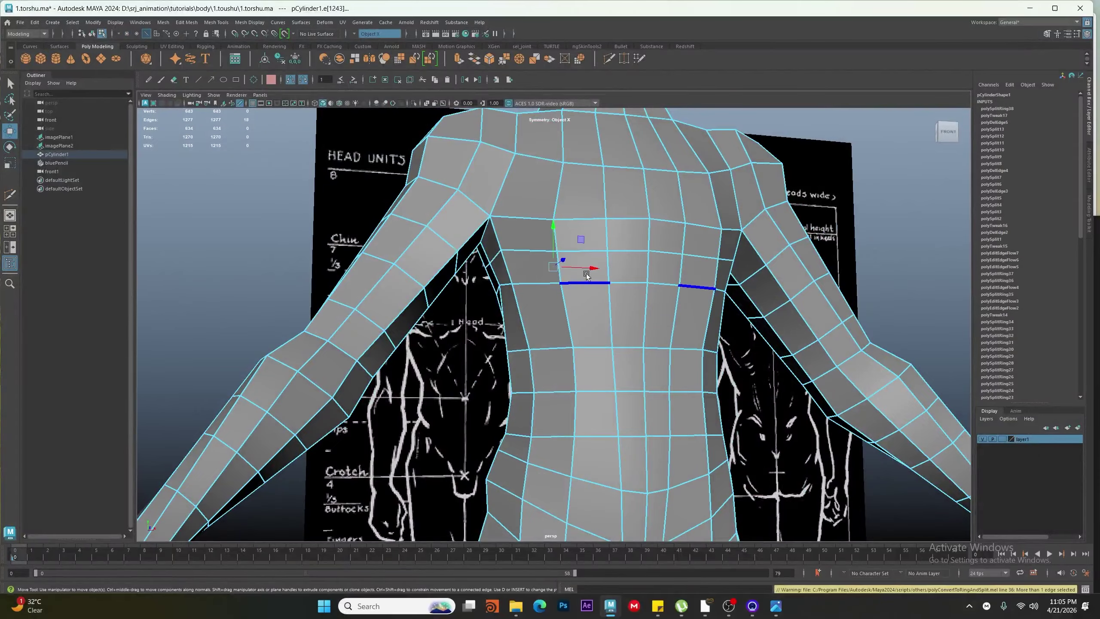
# Lower the new horizontal loop and the loop beneath it on the ribcage to space them evenly
pyautogui.keyDown('shift'); pyautogui.moveTo(561, 260); pyautogui.dragTo(566, 281, button='middle'); pyautogui.keyUp('shift')
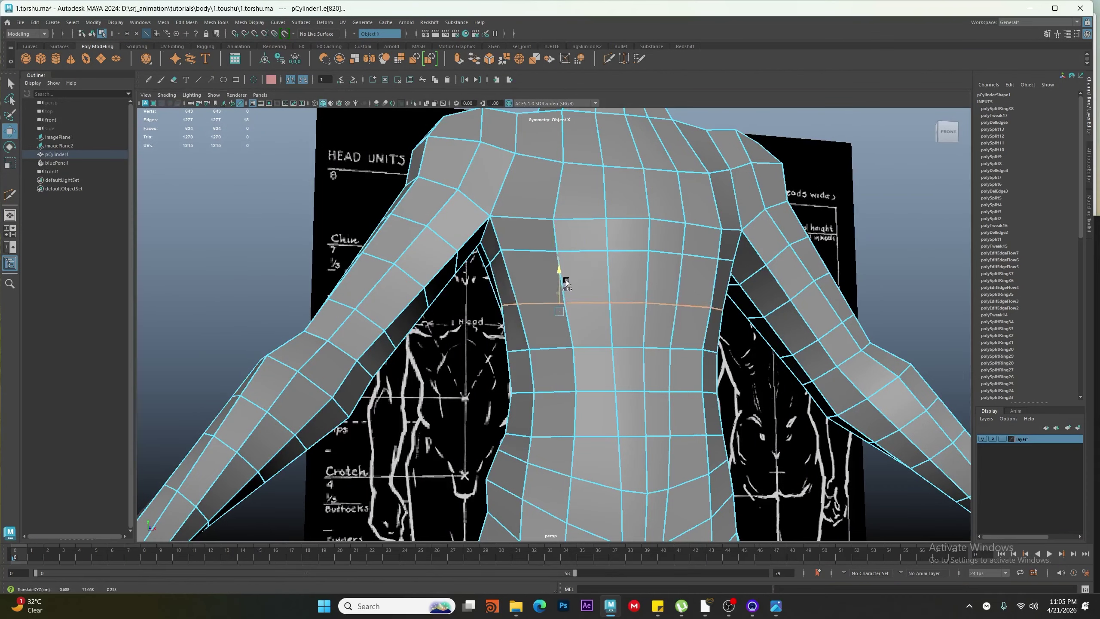
pyautogui.click(582, 243)
pyautogui.keyDown('shift'); pyautogui.moveTo(553, 226); pyautogui.dragTo(556, 241, button='middle'); pyautogui.keyUp('shift')
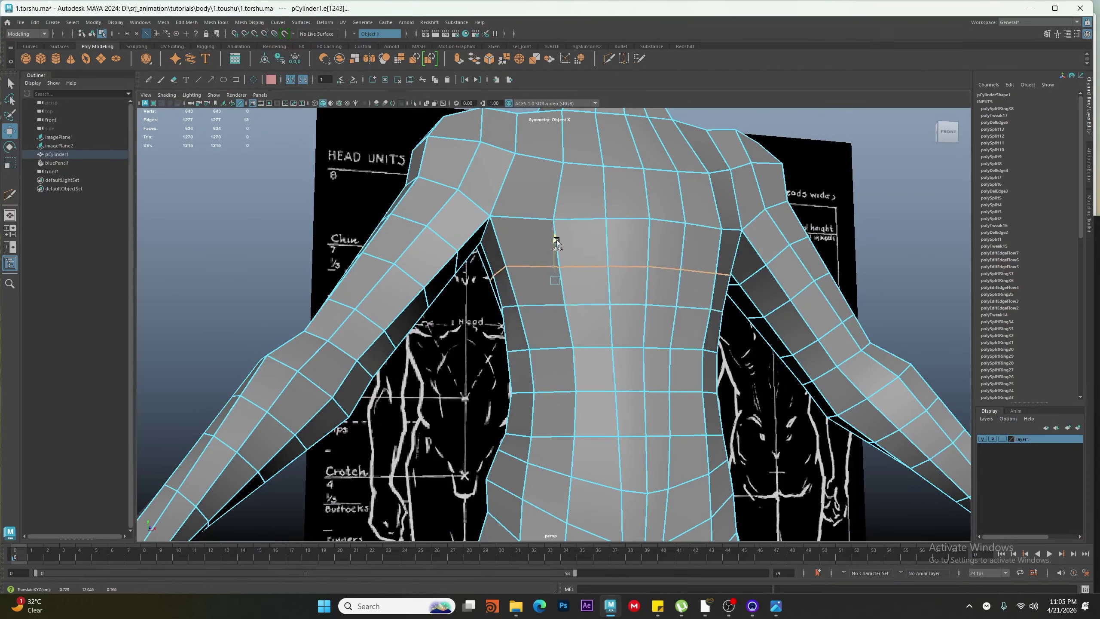
# Move the horizontal edge loop at the waist slightly down on the back
pyautogui.keyDown('alt'); pyautogui.moveTo(572, 326); pyautogui.dragTo(684, 335); pyautogui.keyUp('alt')
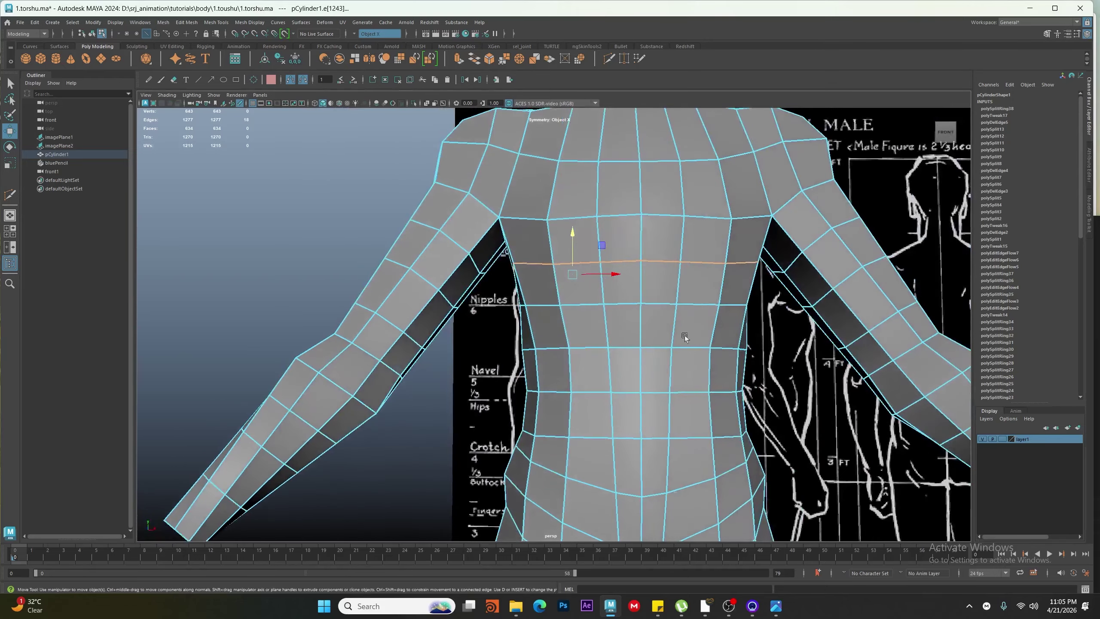
pyautogui.keyDown('alt'); pyautogui.moveTo(663, 381); pyautogui.dragTo(600, 255, button='middle'); pyautogui.keyUp('alt')
pyautogui.moveTo(576, 475)
pyautogui.keyDown('alt'); pyautogui.mouseDown()
pyautogui.moveTo(565, 480)
pyautogui.moveTo(579, 478)
pyautogui.mouseUp(); pyautogui.keyUp('alt')
pyautogui.keyDown('alt'); pyautogui.moveTo(643, 234); pyautogui.dragTo(672, 296, button='middle'); pyautogui.keyUp('alt')
pyautogui.moveTo(527, 412); pyautogui.dragTo(526, 323, button='right')
pyautogui.click(537, 315)
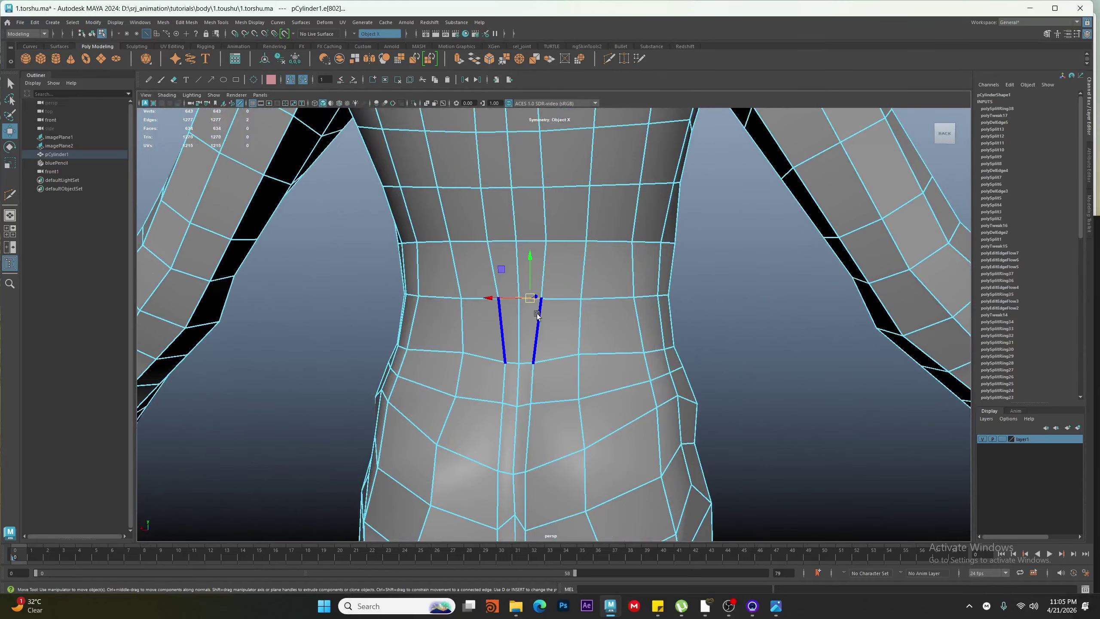
pyautogui.click(593, 267)
pyautogui.moveTo(603, 259); pyautogui.dragTo(605, 263)
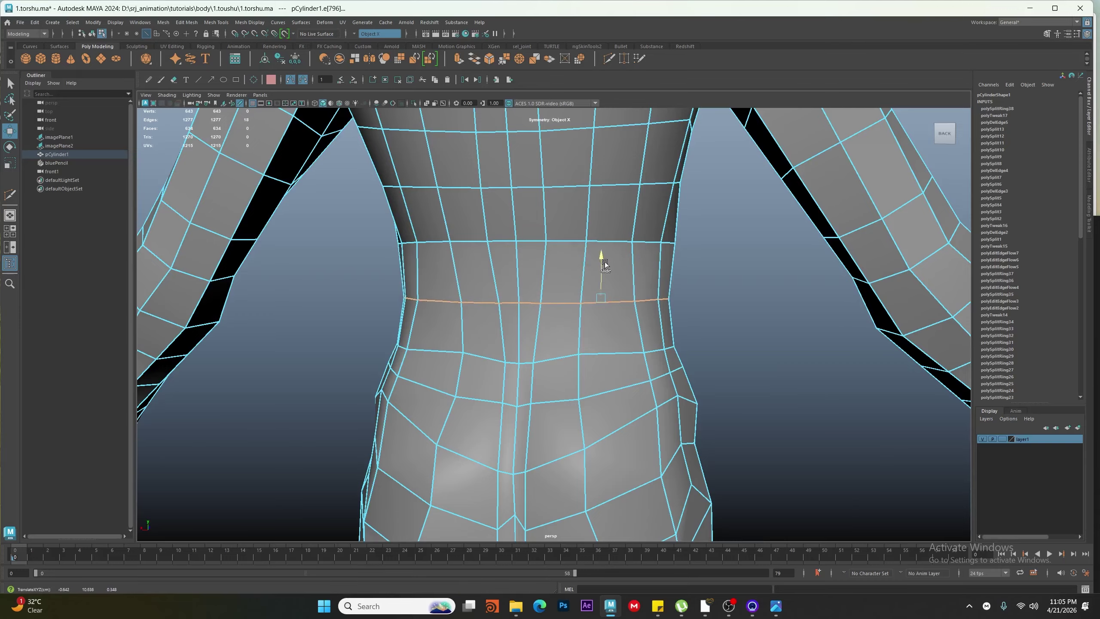
# Spread the vertices of the two rows just above the buttocks outward from the spine
pyautogui.keyDown('alt'); pyautogui.moveTo(620, 341); pyautogui.dragTo(621, 358, button='right'); pyautogui.keyUp('alt')
pyautogui.keyDown('alt'); pyautogui.moveTo(577, 352); pyautogui.dragTo(582, 351); pyautogui.keyUp('alt')
pyautogui.moveTo(580, 352); pyautogui.dragTo(536, 346, button='right')
pyautogui.click(458, 361)
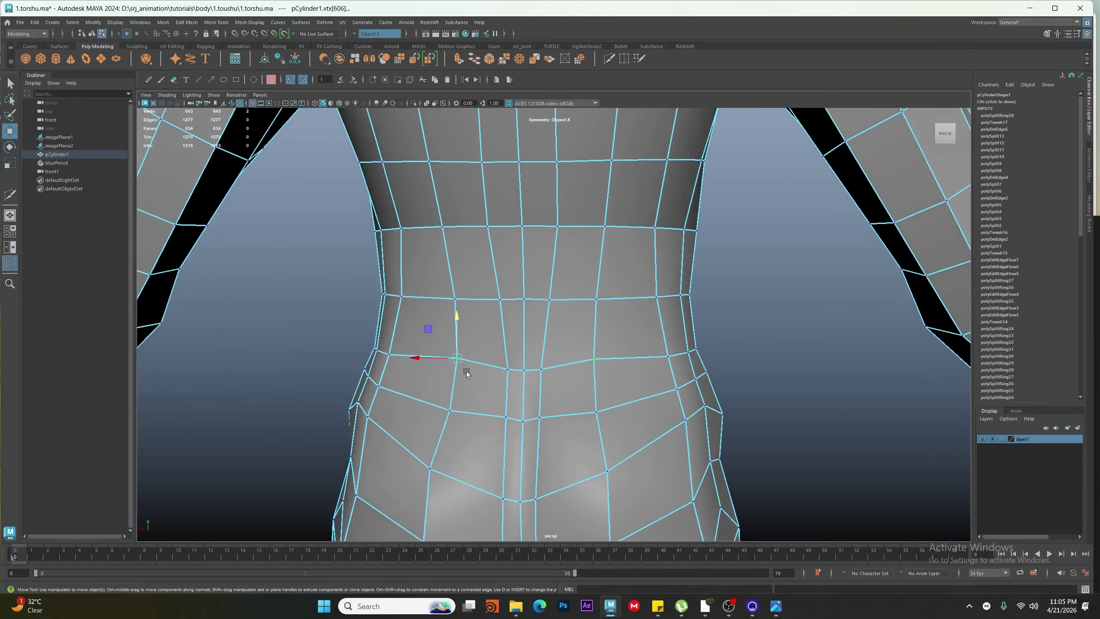
pyautogui.keyDown('ctrl'); pyautogui.keyDown('shift'); pyautogui.moveTo(458, 363); pyautogui.dragTo(448, 364); pyautogui.keyUp('shift'); pyautogui.keyUp('ctrl')
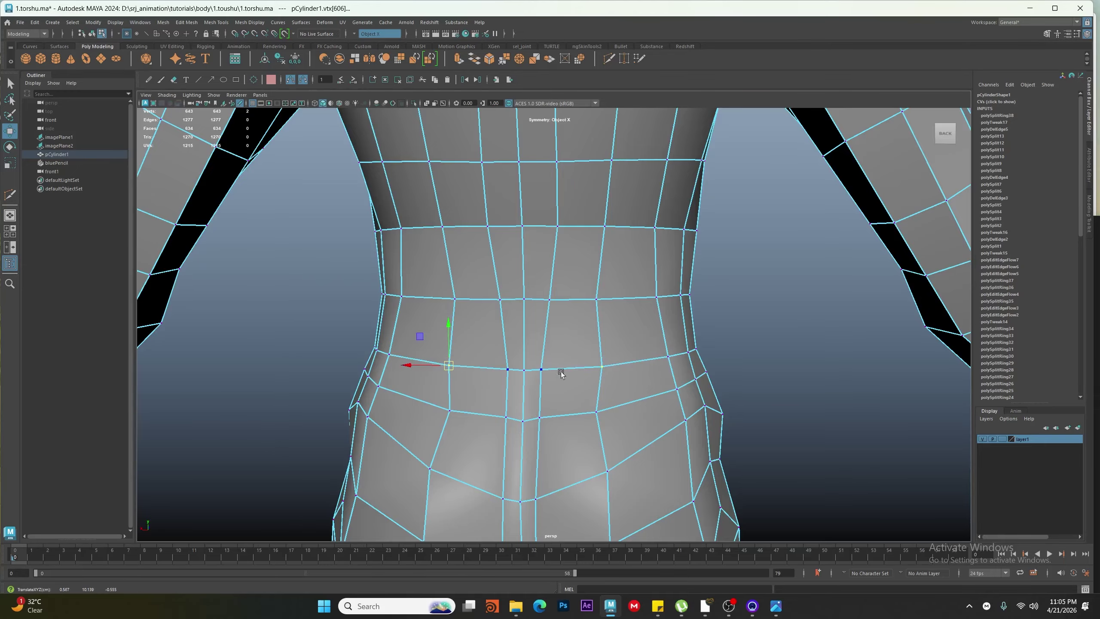
pyautogui.click(596, 412)
pyautogui.keyDown('ctrl'); pyautogui.keyDown('shift'); pyautogui.moveTo(596, 412); pyautogui.dragTo(600, 411); pyautogui.keyUp('shift'); pyautogui.keyUp('ctrl')
# Move the outer vertices of the lower back and upper hip inward to even the face widths
pyautogui.keyDown('alt'); pyautogui.moveTo(663, 394); pyautogui.dragTo(606, 445); pyautogui.keyUp('alt')
pyautogui.click(627, 423)
pyautogui.click(629, 426)
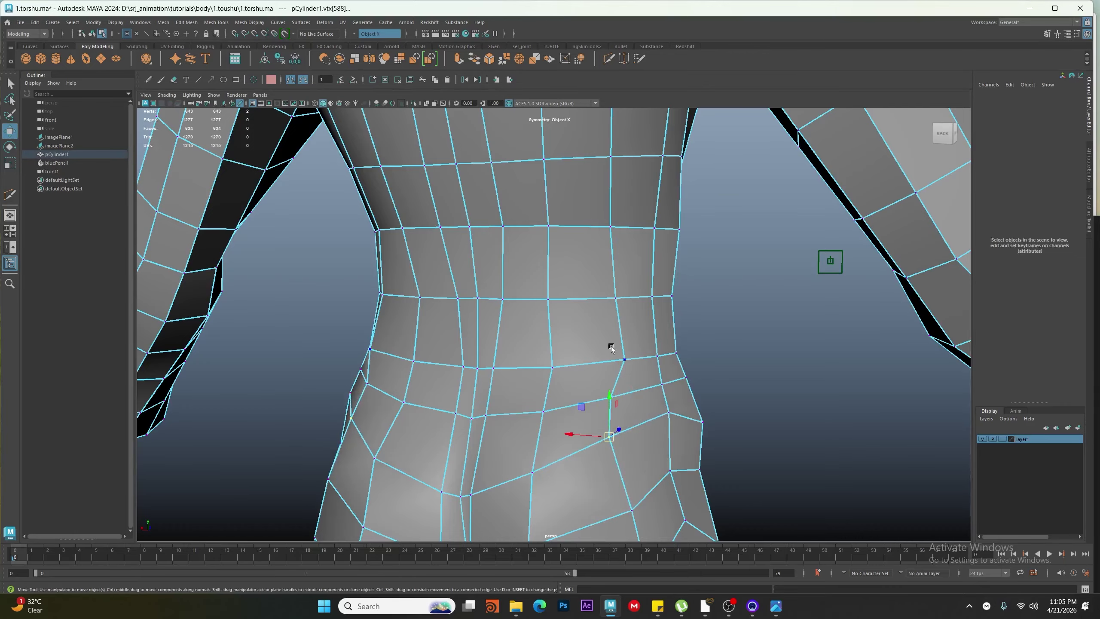
pyautogui.click(619, 354)
pyautogui.keyDown('ctrl'); pyautogui.keyDown('shift'); pyautogui.moveTo(624, 357); pyautogui.dragTo(599, 368); pyautogui.keyUp('shift'); pyautogui.keyUp('ctrl')
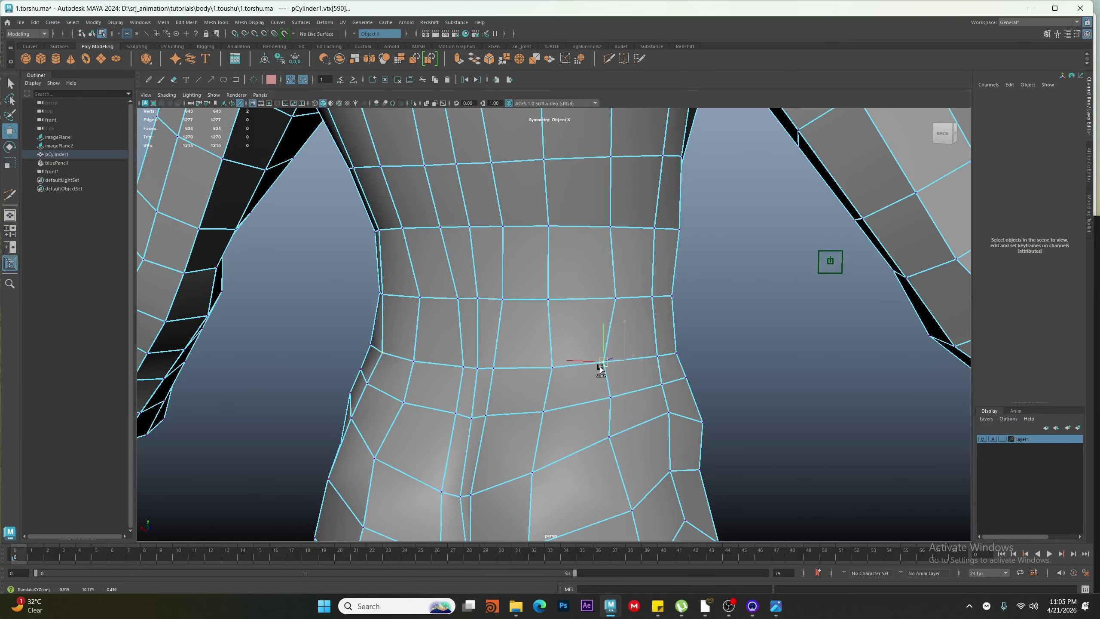
pyautogui.click(626, 299)
pyautogui.keyDown('ctrl'); pyautogui.keyDown('shift'); pyautogui.moveTo(628, 303); pyautogui.dragTo(602, 306); pyautogui.keyUp('shift'); pyautogui.keyUp('ctrl')
pyautogui.keyDown('alt'); pyautogui.moveTo(621, 345); pyautogui.dragTo(585, 372); pyautogui.keyUp('alt')
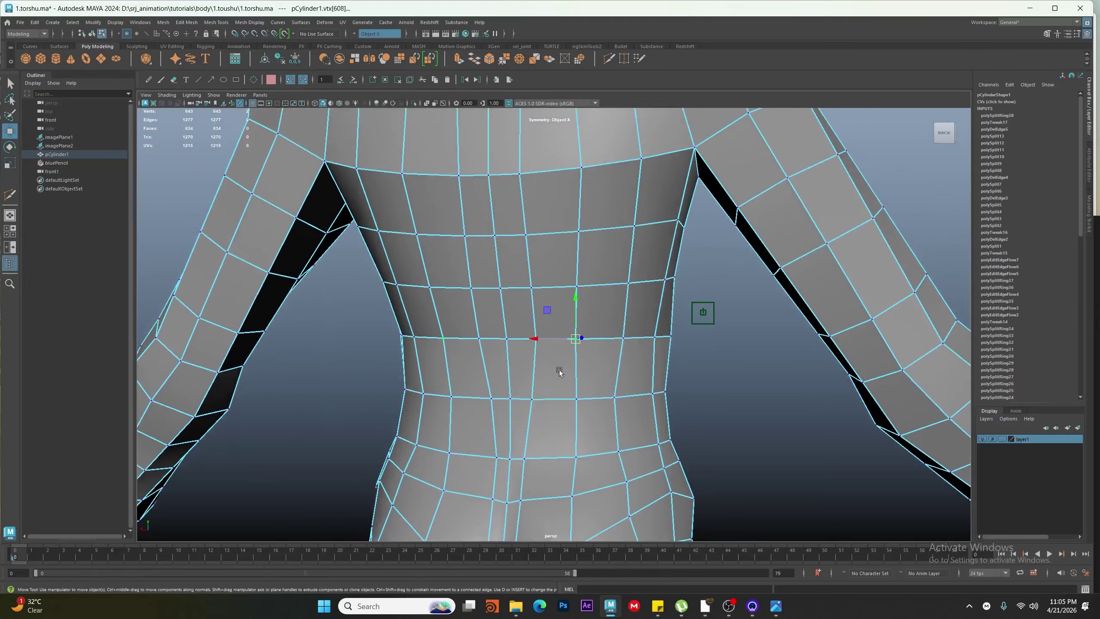
# Reposition the horizontal edge loop that crosses the back at the waist
pyautogui.press('F10')
pyautogui.doubleClick(564, 339)
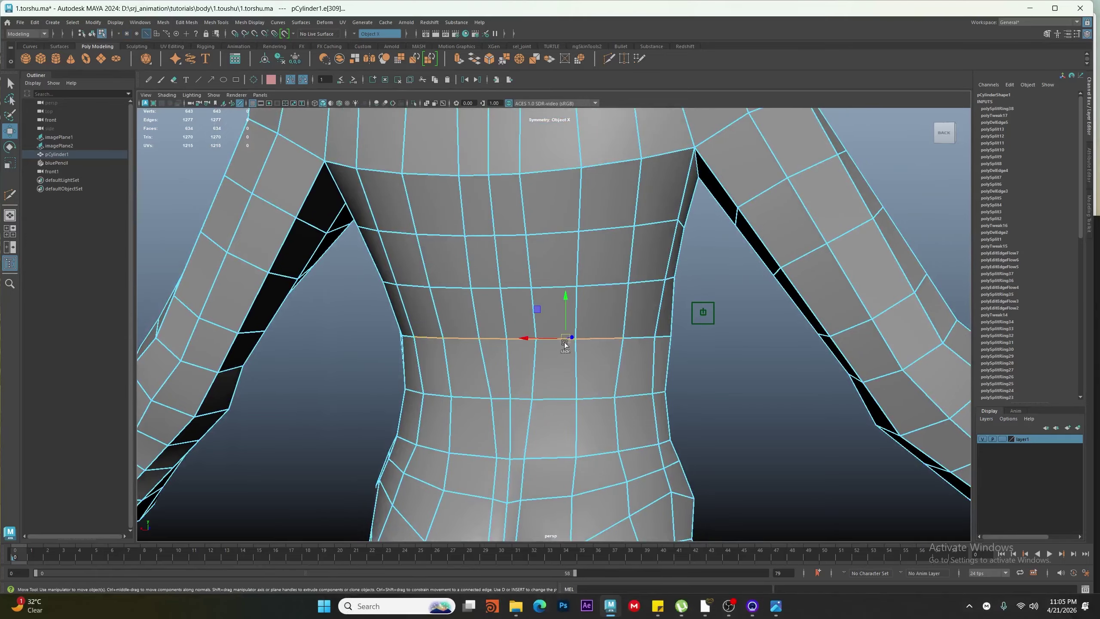
pyautogui.keyDown('ctrl'); pyautogui.keyDown('shift'); pyautogui.moveTo(564, 344); pyautogui.dragTo(460, 320); pyautogui.keyUp('shift'); pyautogui.keyUp('ctrl')
pyautogui.press('F9')
# Smooth the vertical edge run along the side of the torso, from armpit to waist, with Edit Edge Flow
pyautogui.moveTo(460, 314); pyautogui.dragTo(462, 271, button='right')
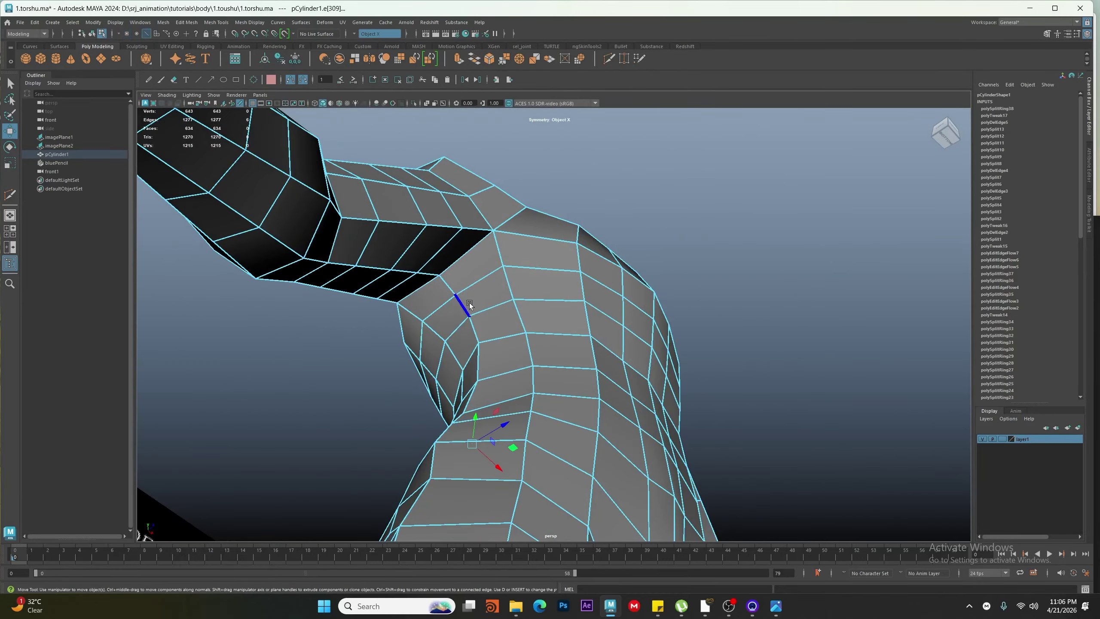
pyautogui.click(468, 303)
pyautogui.keyDown('alt'); pyautogui.moveTo(472, 390); pyautogui.dragTo(483, 323); pyautogui.keyUp('alt')
pyautogui.doubleClick(471, 473)
pyautogui.moveTo(514, 284); pyautogui.dragTo(512, 246, button='right')
pyautogui.click(508, 262)
pyautogui.keyDown('alt'); pyautogui.moveTo(519, 280); pyautogui.dragTo(521, 293); pyautogui.keyUp('alt')
pyautogui.keyDown('shift'); pyautogui.doubleClick(531, 483); pyautogui.keyUp('shift')
pyautogui.keyDown('shift'); pyautogui.moveTo(544, 371); pyautogui.dragTo(539, 455, button='right'); pyautogui.keyUp('shift')
pyautogui.keyDown('alt'); pyautogui.moveTo(538, 452); pyautogui.dragTo(535, 405, button='right'); pyautogui.keyUp('alt')
pyautogui.keyDown('alt'); pyautogui.moveTo(534, 406); pyautogui.dragTo(556, 455, button='middle'); pyautogui.keyUp('alt')
pyautogui.keyDown('alt'); pyautogui.moveTo(615, 368); pyautogui.dragTo(560, 336); pyautogui.keyUp('alt')
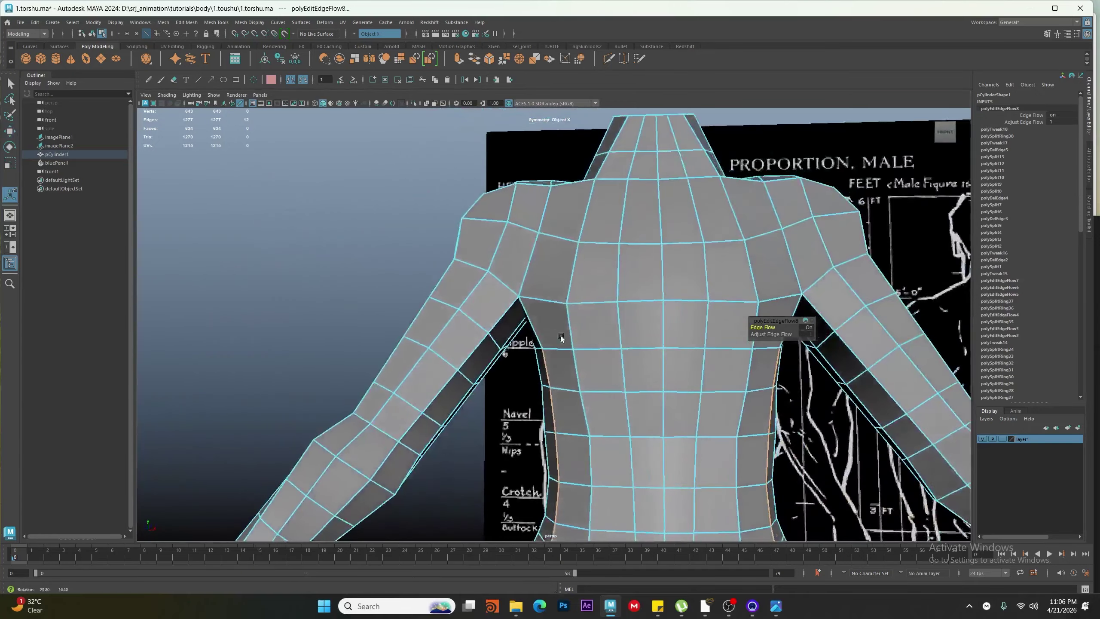
# Move the edges on the upper back just below the neck slightly forward into the body
pyautogui.press('q')
pyautogui.moveTo(548, 268); pyautogui.dragTo(515, 267, button='right')
pyautogui.keyDown('alt'); pyautogui.moveTo(519, 268); pyautogui.dragTo(599, 256); pyautogui.keyUp('alt')
pyautogui.keyDown('ctrl'); pyautogui.keyDown('shift'); pyautogui.moveTo(604, 262); pyautogui.dragTo(581, 315); pyautogui.keyUp('shift'); pyautogui.keyUp('ctrl')
pyautogui.scroll(-3, 574, 318)
pyautogui.keyDown('alt'); pyautogui.moveTo(581, 315); pyautogui.dragTo(547, 373, button='middle'); pyautogui.keyUp('alt')
pyautogui.scroll(2, 548, 372)
pyautogui.moveTo(552, 363); pyautogui.dragTo(553, 311, button='right')
pyautogui.click(572, 343)
pyautogui.keyDown('alt'); pyautogui.moveTo(583, 409); pyautogui.dragTo(674, 427); pyautogui.keyUp('alt')
pyautogui.keyDown('shift'); pyautogui.click(605, 387); pyautogui.keyUp('shift')
pyautogui.moveTo(648, 362); pyautogui.dragTo(641, 359)
# Adjust the depth of the vertices at the back of the neck, at its middle row and top rim
pyautogui.press('F9')
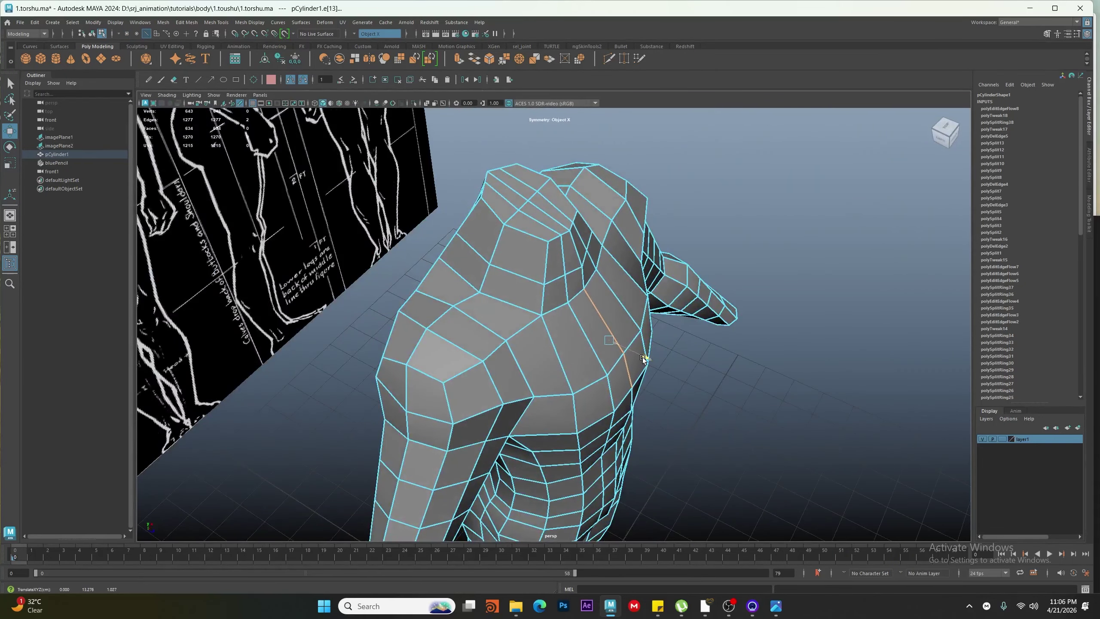
pyautogui.moveTo(591, 280); pyautogui.dragTo(586, 276, button='middle')
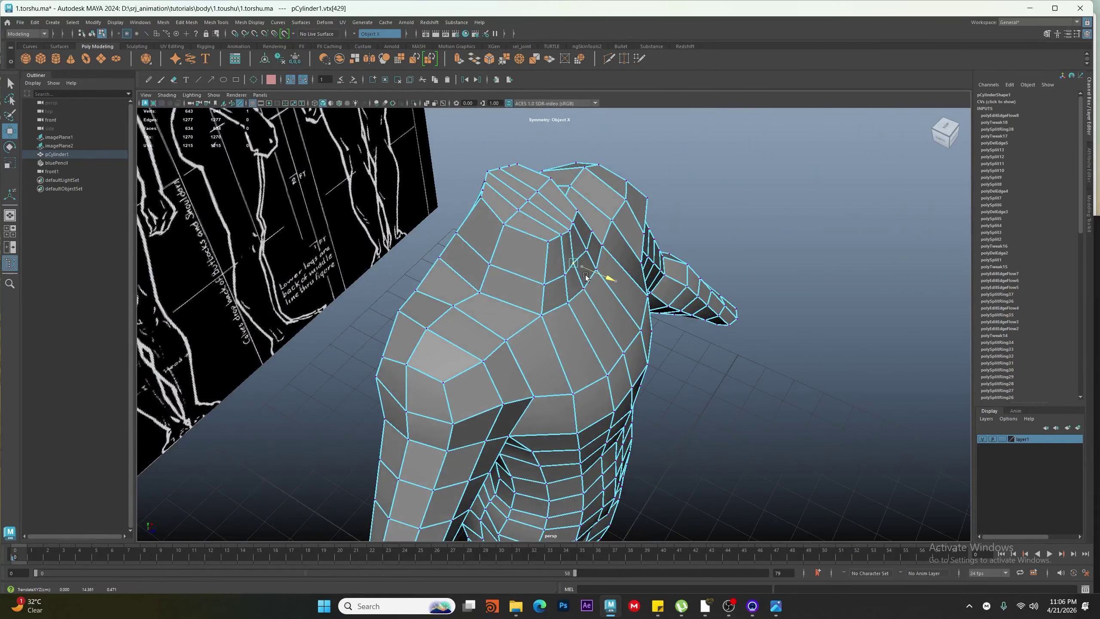
pyautogui.click(568, 231)
pyautogui.moveTo(583, 238); pyautogui.dragTo(580, 236)
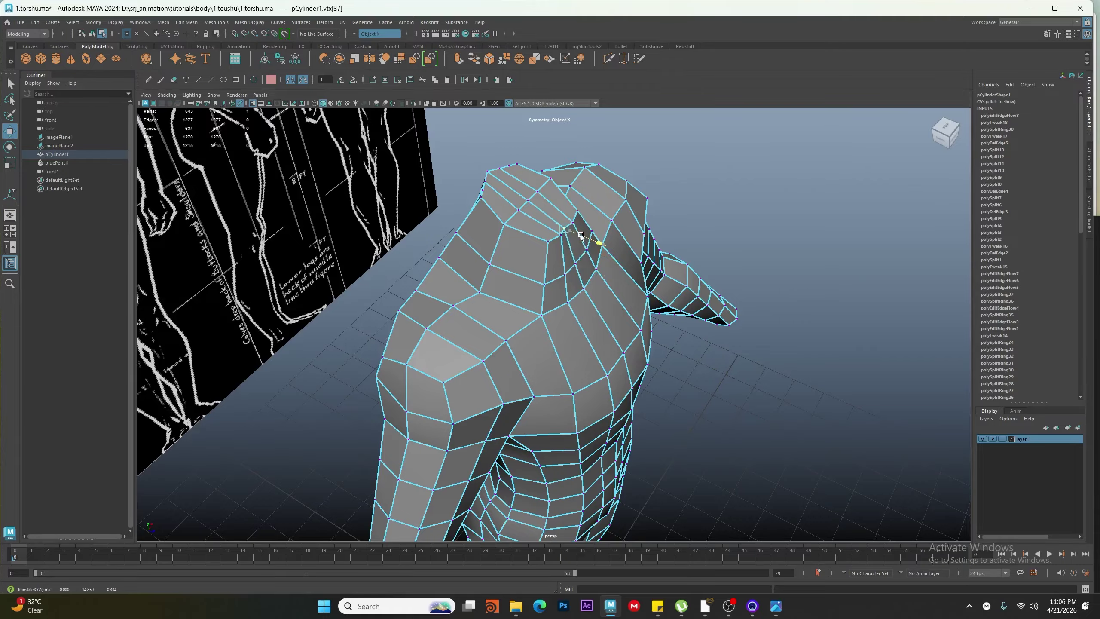
pyautogui.moveTo(579, 235); pyautogui.dragTo(583, 237, button='middle')
# Apply Edit Edge Flow to the vertical edge run descending from the neck along the torso
pyautogui.keyDown('alt'); pyautogui.moveTo(591, 343); pyautogui.dragTo(550, 286); pyautogui.keyUp('alt')
pyautogui.keyDown('alt'); pyautogui.moveTo(547, 391); pyautogui.dragTo(542, 307, button='middle'); pyautogui.keyUp('alt')
pyautogui.press('F10')
pyautogui.click(562, 151)
pyautogui.keyDown('shift'); pyautogui.doubleClick(546, 463); pyautogui.keyUp('shift')
pyautogui.keyDown('shift'); pyautogui.moveTo(607, 343); pyautogui.dragTo(604, 429, button='right'); pyautogui.keyUp('shift')
# Shift another vertical edge run on the torso slightly sideways and adjust a vertex next to it
pyautogui.keyDown('alt'); pyautogui.moveTo(604, 430); pyautogui.dragTo(515, 278); pyautogui.keyUp('alt')
pyautogui.click(515, 277)
pyautogui.keyDown('shift'); pyautogui.doubleClick(522, 390); pyautogui.keyUp('shift')
pyautogui.keyDown('alt'); pyautogui.moveTo(521, 390); pyautogui.dragTo(486, 449); pyautogui.keyUp('alt')
pyautogui.press('w')
pyautogui.moveTo(470, 373); pyautogui.dragTo(477, 373)
pyautogui.press('F9')
pyautogui.click(448, 369)
pyautogui.moveTo(413, 360); pyautogui.dragTo(560, 281)
# Insert a horizontal edge loop across the upper back and shoulders, below the neck base
pyautogui.press('F10')
pyautogui.keyDown('shift'); pyautogui.moveTo(570, 271); pyautogui.dragTo(528, 333, button='right'); pyautogui.keyUp('shift')
pyautogui.keyDown('alt'); pyautogui.moveTo(528, 332); pyautogui.dragTo(558, 346); pyautogui.keyUp('alt')
pyautogui.keyDown('ctrl'); pyautogui.keyDown('shift'); pyautogui.moveTo(513, 278); pyautogui.dragTo(576, 299); pyautogui.keyUp('shift'); pyautogui.keyUp('ctrl')
pyautogui.click(567, 284)
# Reposition the upper chest profile vertices in the side view to follow the reference silhouette
pyautogui.press('space')
pyautogui.press('space')
pyautogui.scroll(8, 519, 329)
pyautogui.keyDown('alt'); pyautogui.moveTo(520, 433); pyautogui.dragTo(494, 329, button='middle'); pyautogui.keyUp('alt')
pyautogui.press('F9')
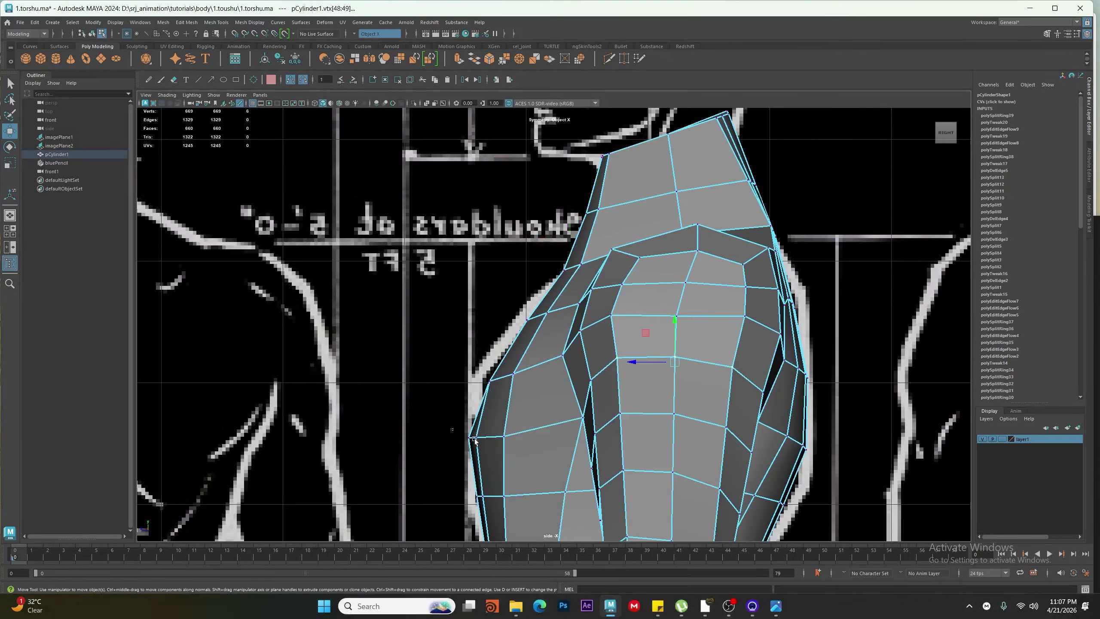
pyautogui.moveTo(475, 440); pyautogui.dragTo(514, 447)
pyautogui.moveTo(486, 436); pyautogui.dragTo(485, 434)
pyautogui.moveTo(476, 365)
pyautogui.mouseDown()
pyautogui.moveTo(523, 391)
pyautogui.moveTo(481, 378)
pyautogui.mouseUp()
pyautogui.moveTo(516, 304); pyautogui.dragTo(568, 305)
pyautogui.moveTo(462, 364); pyautogui.dragTo(509, 390)
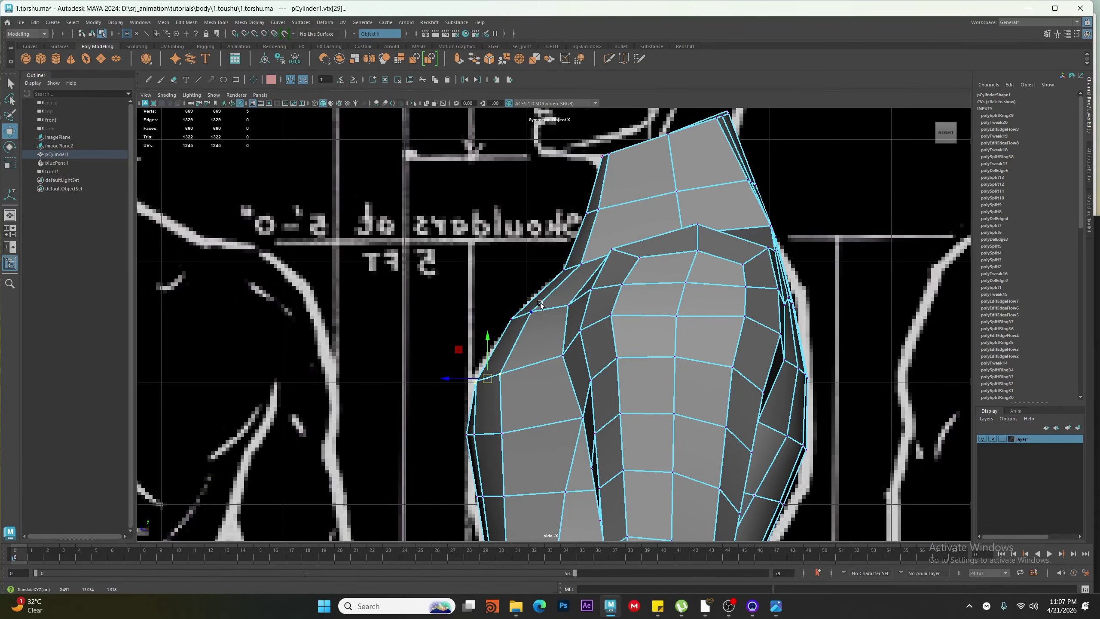
pyautogui.press('space')
pyautogui.press('space')
# Reposition the vertices running up the side of the neck to its top rim
pyautogui.keyDown('alt'); pyautogui.moveTo(522, 334); pyautogui.dragTo(650, 372); pyautogui.keyUp('alt')
pyautogui.click(578, 401)
pyautogui.click(572, 352)
pyautogui.keyDown('alt'); pyautogui.moveTo(572, 352); pyautogui.dragTo(494, 329); pyautogui.keyUp('alt')
pyautogui.click(571, 304)
pyautogui.click(488, 323)
pyautogui.click(523, 279)
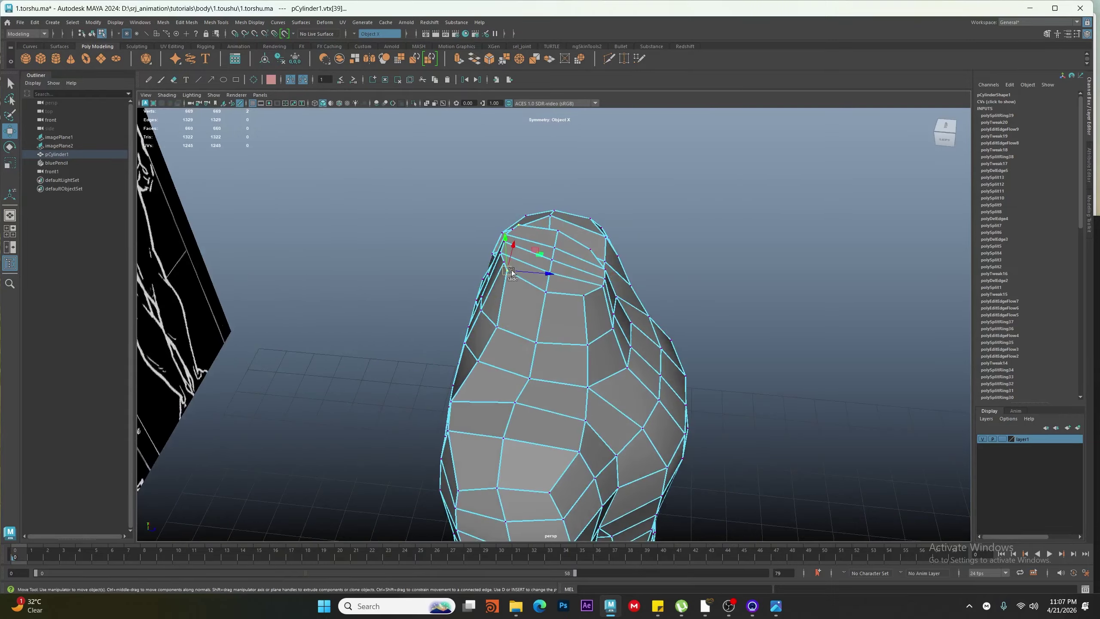
# Reposition the vertices from the neck base out over the shoulder to round its surface
pyautogui.click(514, 338)
pyautogui.keyDown('alt'); pyautogui.moveTo(505, 339); pyautogui.dragTo(548, 433); pyautogui.keyUp('alt')
pyautogui.click(496, 372)
pyautogui.keyDown('ctrl'); pyautogui.keyDown('shift'); pyautogui.moveTo(558, 480); pyautogui.dragTo(547, 474); pyautogui.keyUp('shift'); pyautogui.keyUp('ctrl')
pyautogui.keyDown('alt'); pyautogui.moveTo(547, 474); pyautogui.dragTo(585, 461); pyautogui.keyUp('alt')
pyautogui.click(468, 463)
pyautogui.keyDown('alt'); pyautogui.moveTo(470, 463); pyautogui.dragTo(581, 472); pyautogui.keyUp('alt')
pyautogui.keyDown('ctrl'); pyautogui.keyDown('shift'); pyautogui.moveTo(602, 512); pyautogui.dragTo(601, 494); pyautogui.keyUp('shift'); pyautogui.keyUp('ctrl')
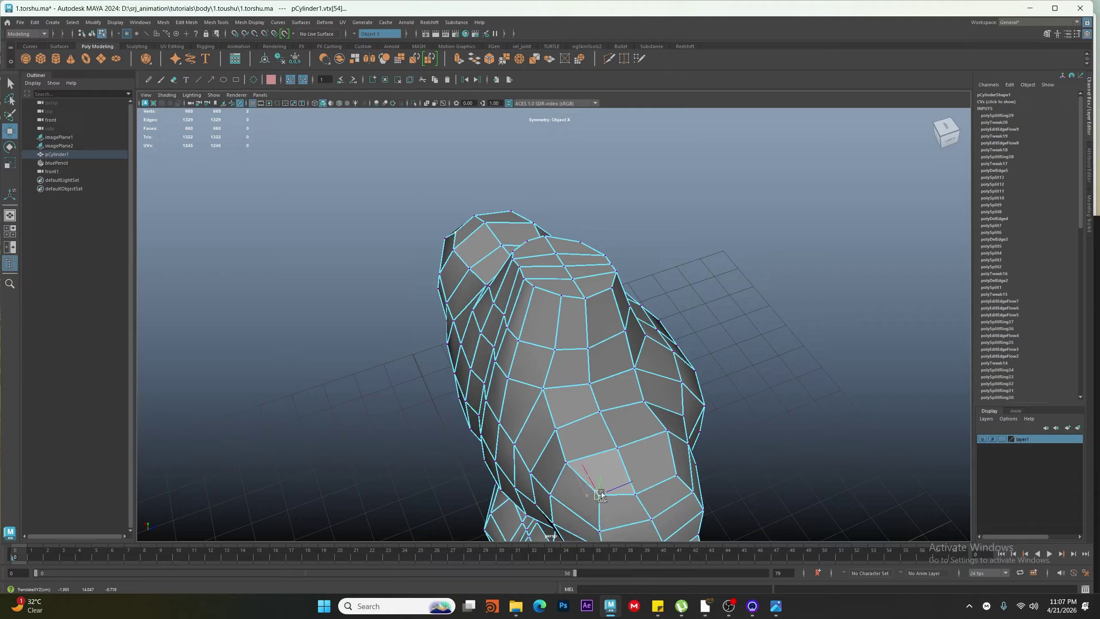
# Adjust the outer shoulder vertices to even the faces around the shoulder cap
pyautogui.click(668, 480)
pyautogui.keyDown('ctrl'); pyautogui.keyDown('shift'); pyautogui.moveTo(669, 477); pyautogui.dragTo(548, 439); pyautogui.keyUp('shift'); pyautogui.keyUp('ctrl')
pyautogui.click(644, 402)
pyautogui.keyDown('alt'); pyautogui.moveTo(548, 439); pyautogui.dragTo(610, 509, button='middle'); pyautogui.keyUp('alt')
pyautogui.scroll(2, 659, 454)
pyautogui.keyDown('alt'); pyautogui.moveTo(666, 481); pyautogui.dragTo(499, 450, button='middle'); pyautogui.keyUp('alt')
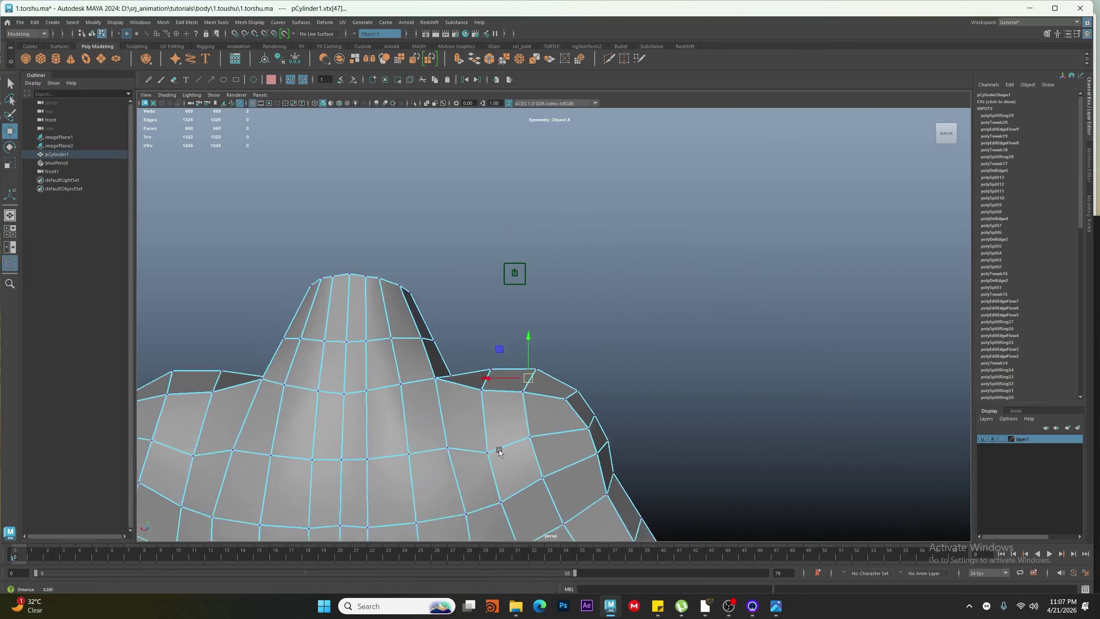
# Reposition the vertices along the top edge of the shoulder from the back view
pyautogui.scroll(2, 498, 450)
pyautogui.keyDown('alt'); pyautogui.moveTo(493, 442); pyautogui.dragTo(491, 420); pyautogui.keyUp('alt')
pyautogui.click(537, 408)
pyautogui.moveTo(537, 378); pyautogui.dragTo(390, 416)
pyautogui.click(504, 328)
pyautogui.moveTo(497, 296); pyautogui.dragTo(494, 288)
pyautogui.keyDown('alt'); pyautogui.moveTo(437, 411); pyautogui.dragTo(512, 360); pyautogui.keyUp('alt')
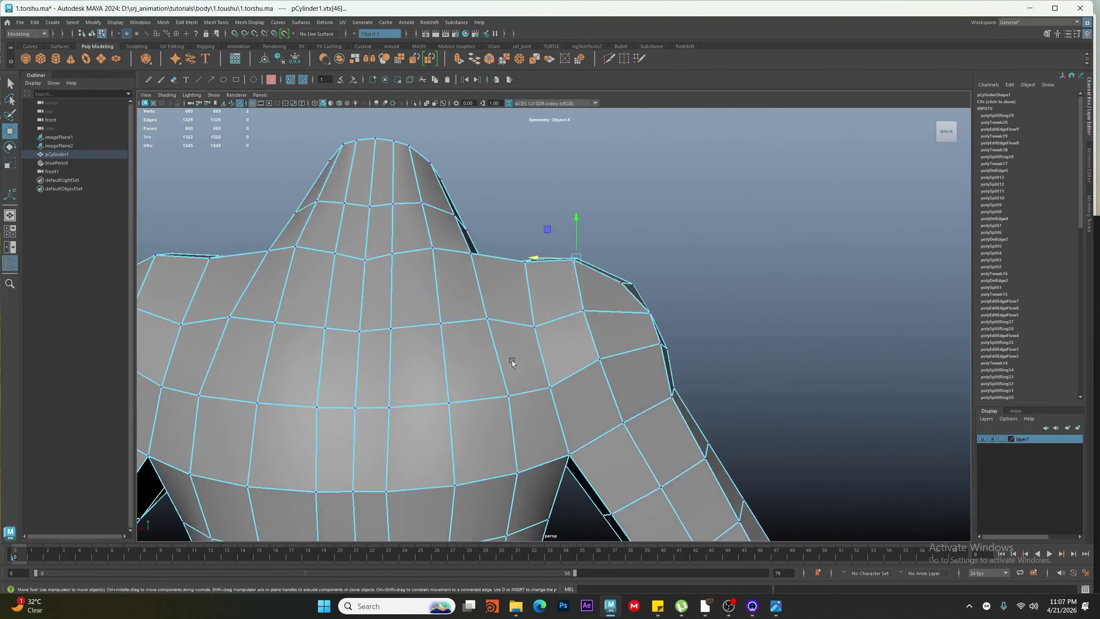
# Raise the new row's vertex on the back of the shoulder to straighten the horizontal edge line
pyautogui.moveTo(532, 289); pyautogui.dragTo(535, 275)
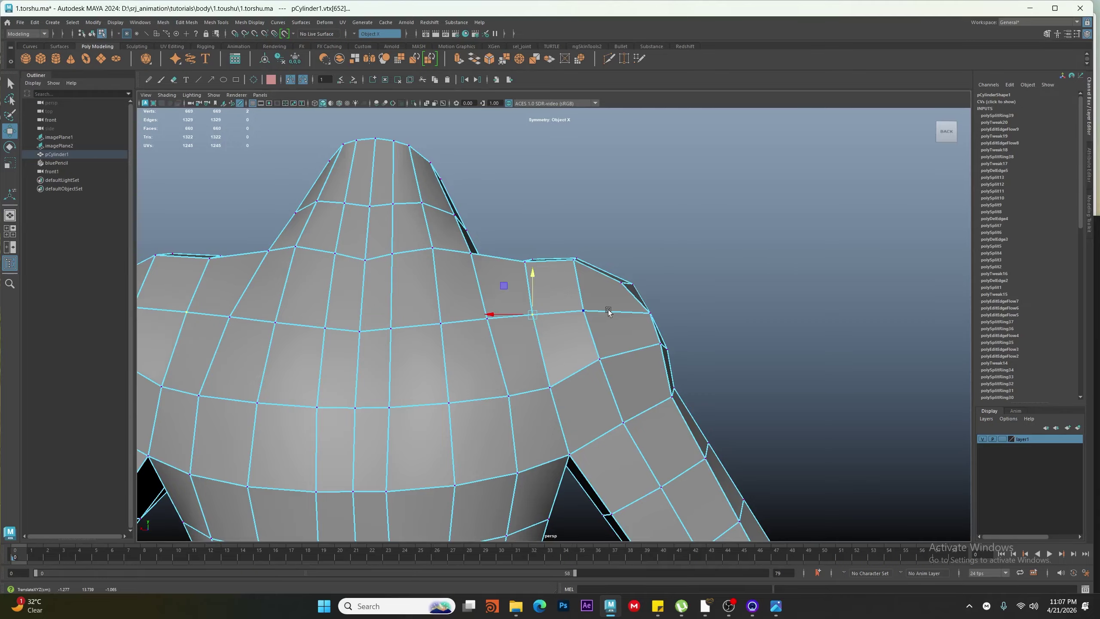
pyautogui.click(583, 310)
pyautogui.keyDown('alt'); pyautogui.moveTo(583, 310); pyautogui.dragTo(550, 415); pyautogui.keyUp('alt')
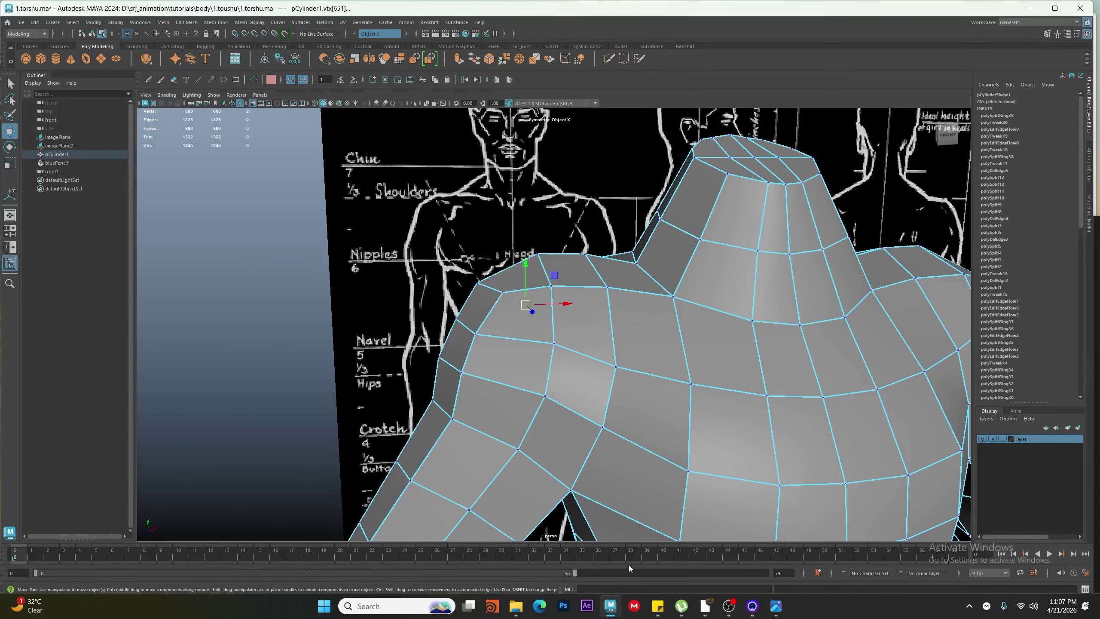
# Switch to the body folder in File Explorer and examine the grey front-view anatomy image's chest and shoulders
pyautogui.moveTo(516, 606)
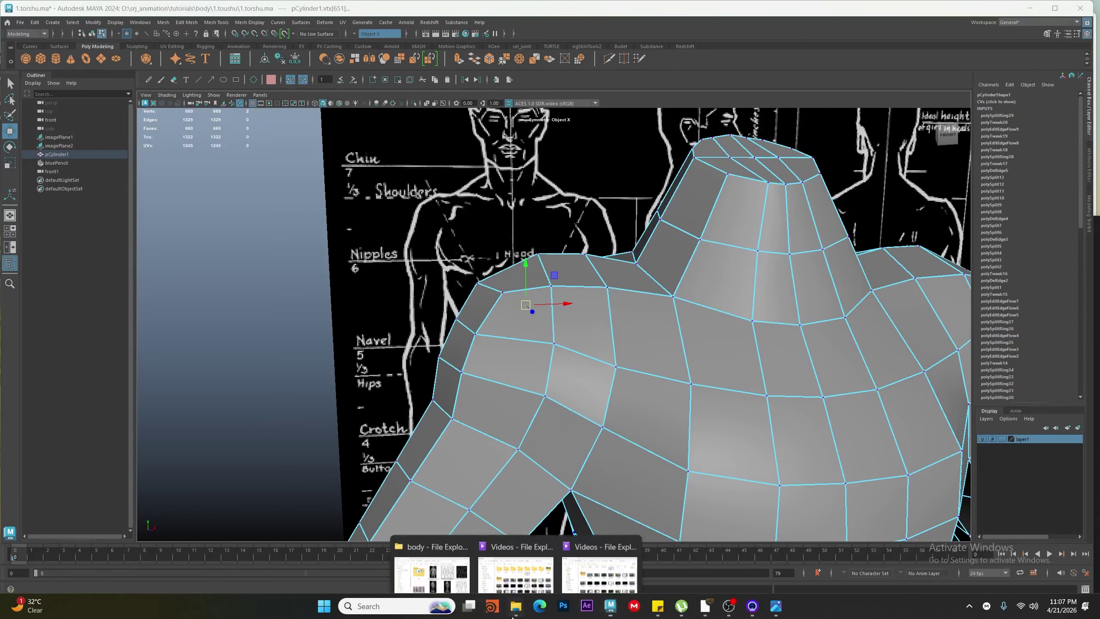
pyautogui.click(433, 559)
pyautogui.doubleClick(738, 150)
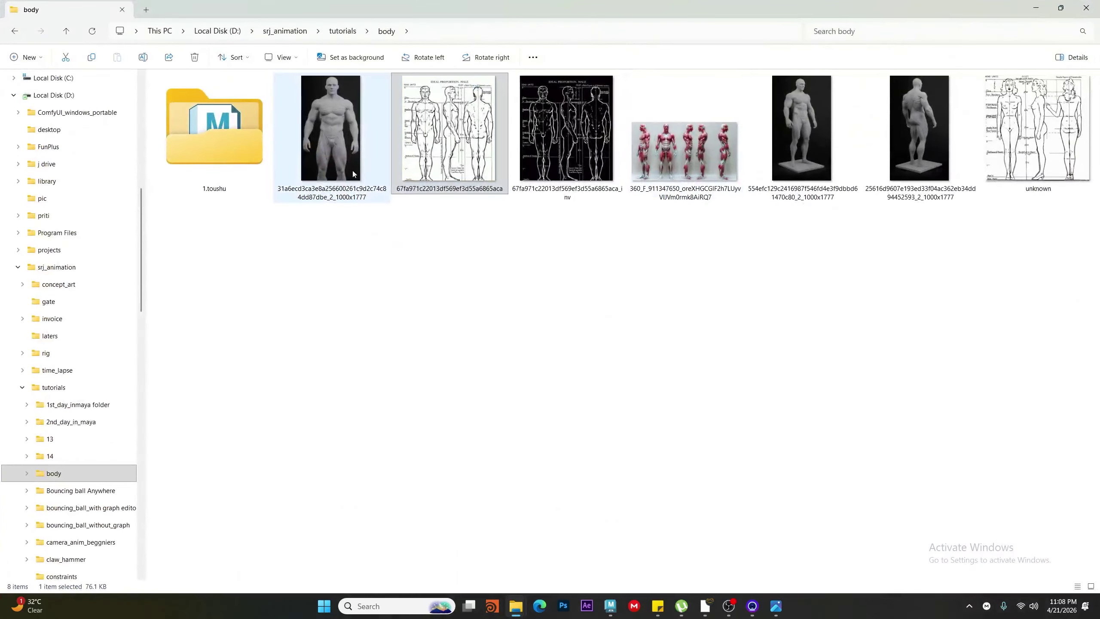
pyautogui.doubleClick(331, 125)
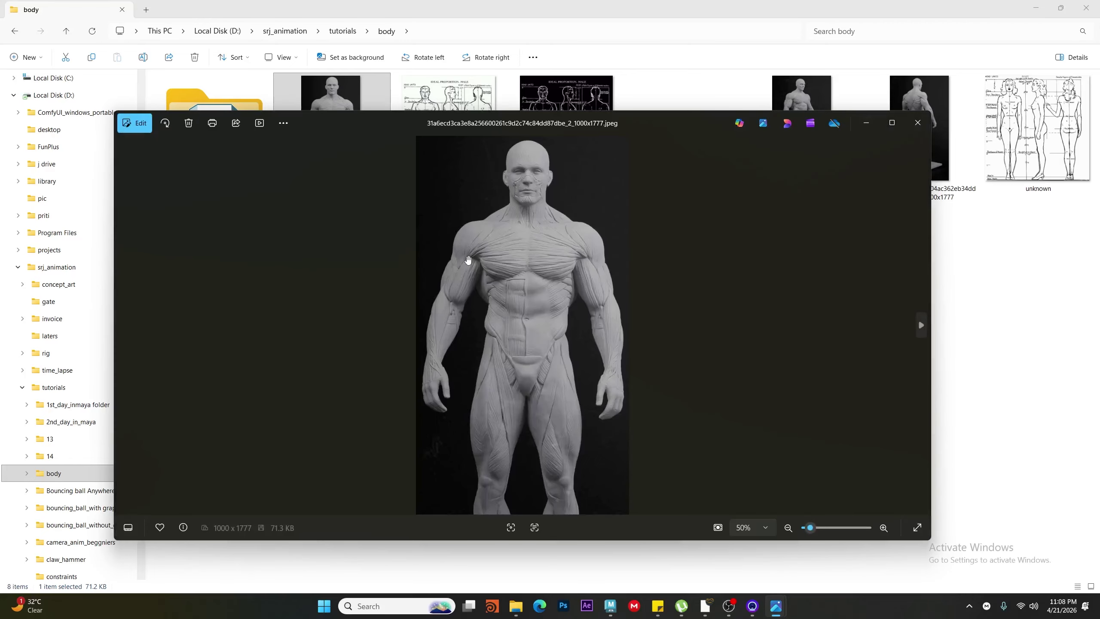
pyautogui.scroll(3, 504, 268)
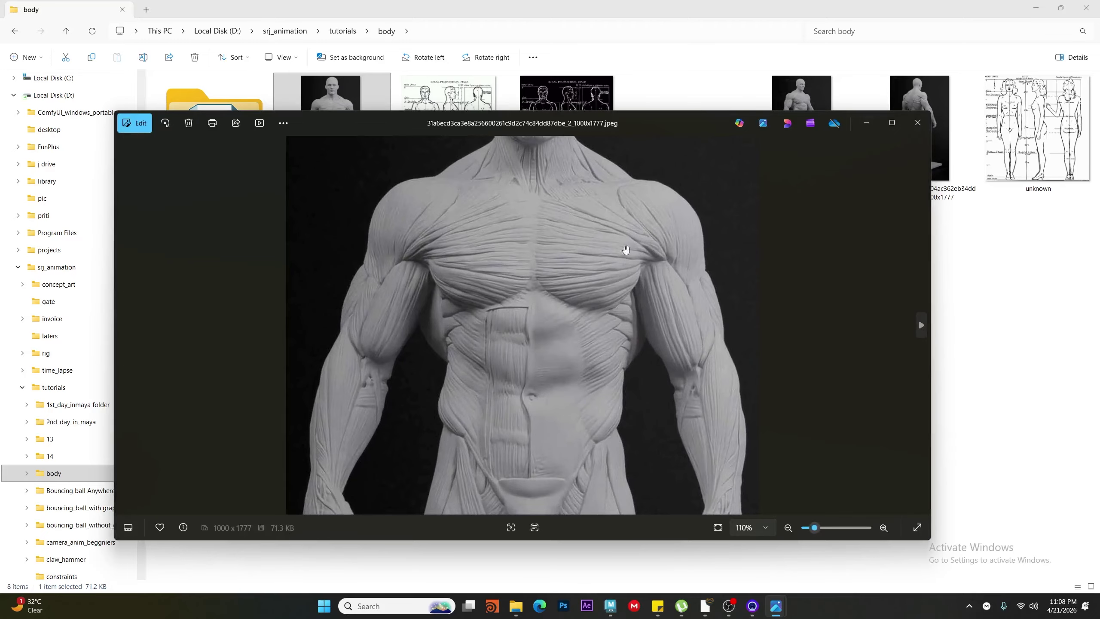
pyautogui.scroll(-3, 625, 250)
pyautogui.scroll(-2, 559, 245)
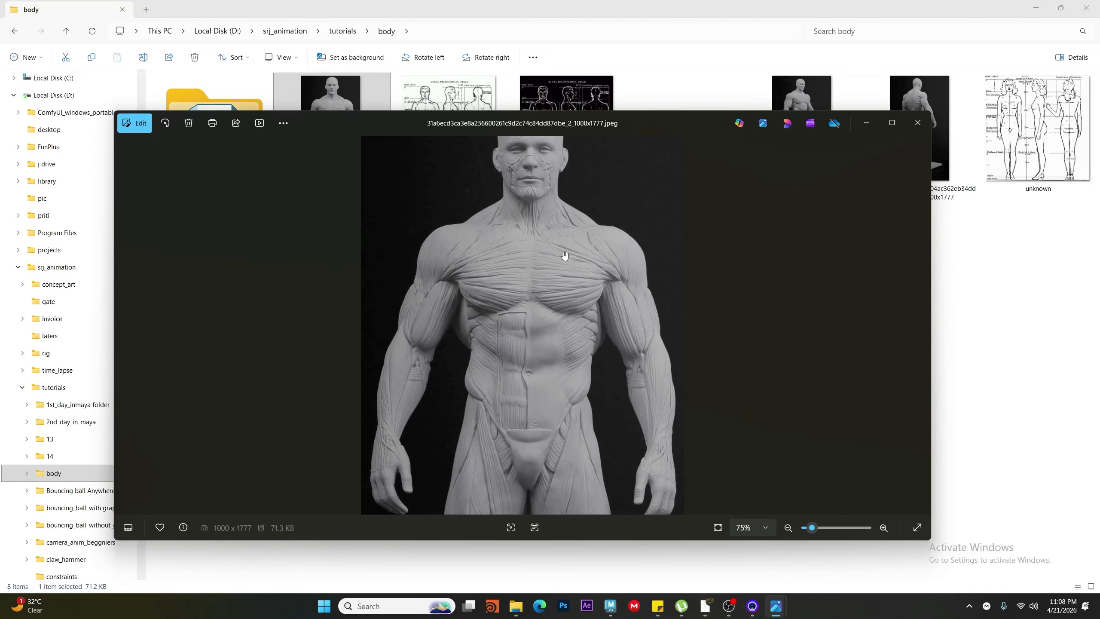
# Examine the red muscle reference image's torso and shoulders, then return to the mesh in Maya
pyautogui.moveTo(420, 129); pyautogui.dragTo(675, 255)
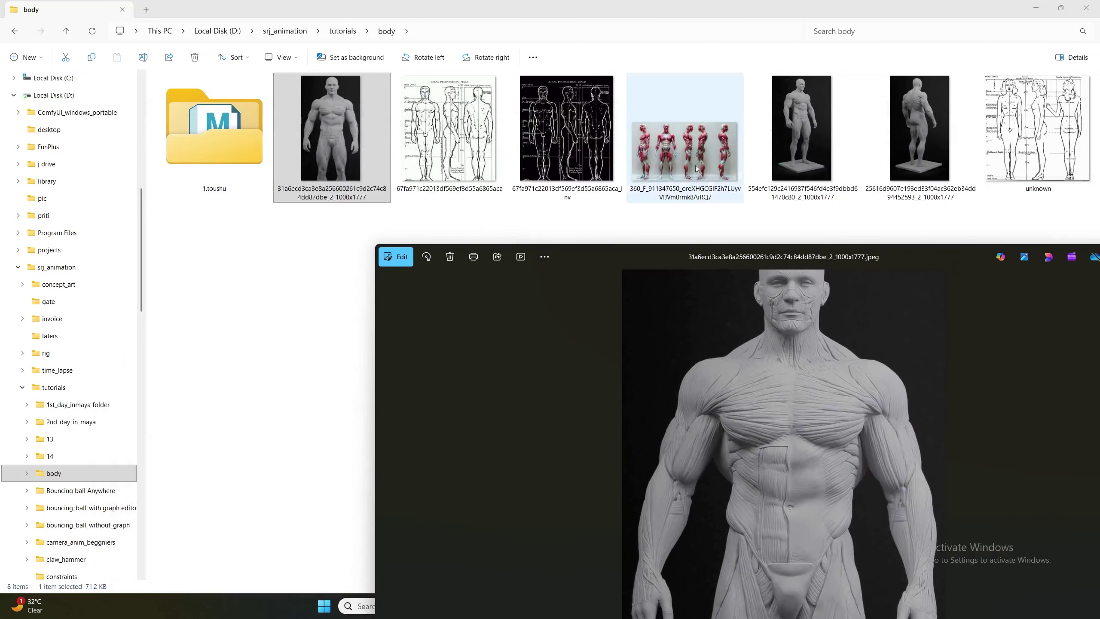
pyautogui.doubleClick(684, 121)
pyautogui.scroll(8, 437, 308)
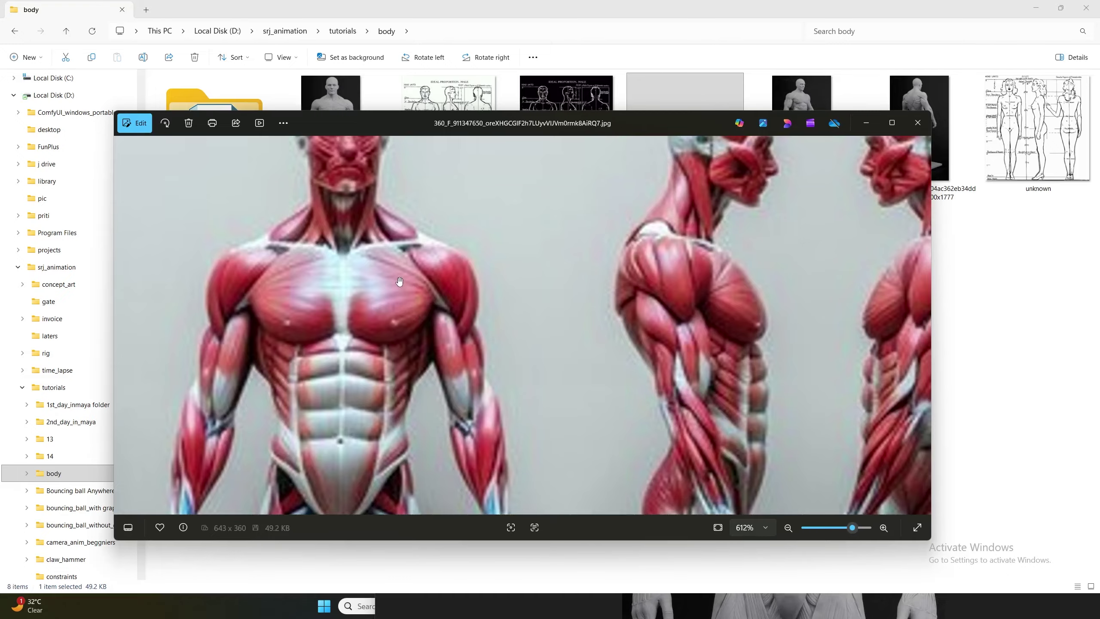
pyautogui.click(866, 125)
pyautogui.click(1028, 6)
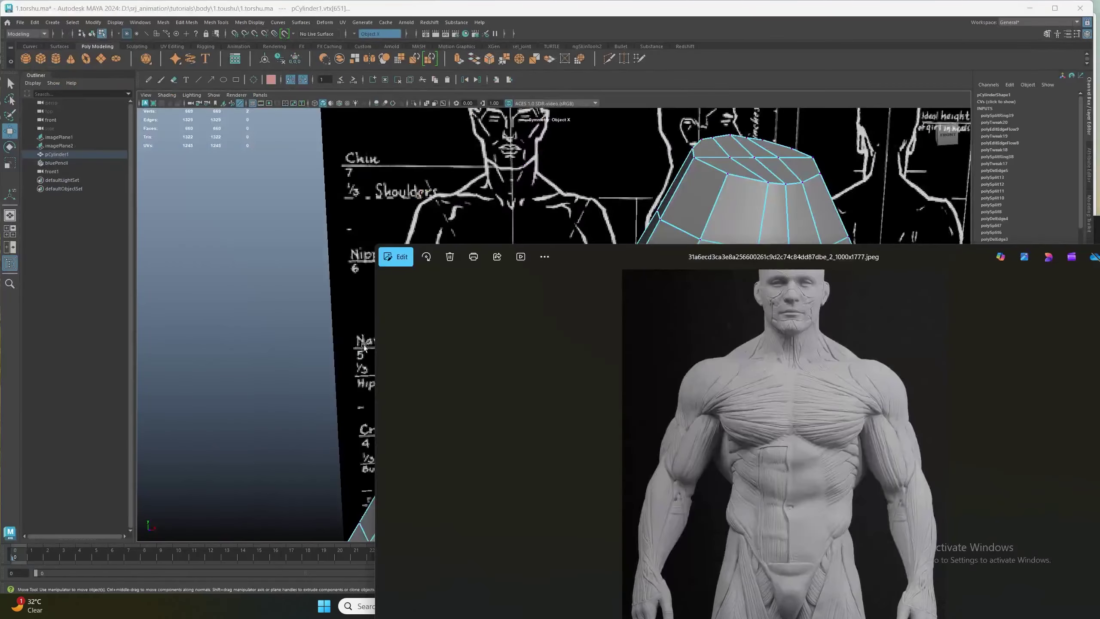
pyautogui.click(254, 325)
# Reposition the vertices at the back of the neck base and the row above to smooth the curve
pyautogui.keyDown('alt'); pyautogui.moveTo(534, 332); pyautogui.dragTo(576, 437); pyautogui.keyUp('alt')
pyautogui.scroll(2, 557, 393)
pyautogui.click(454, 239)
pyautogui.keyDown('alt'); pyautogui.moveTo(466, 244); pyautogui.dragTo(365, 320); pyautogui.keyUp('alt')
pyautogui.click(385, 302)
pyautogui.click(363, 322)
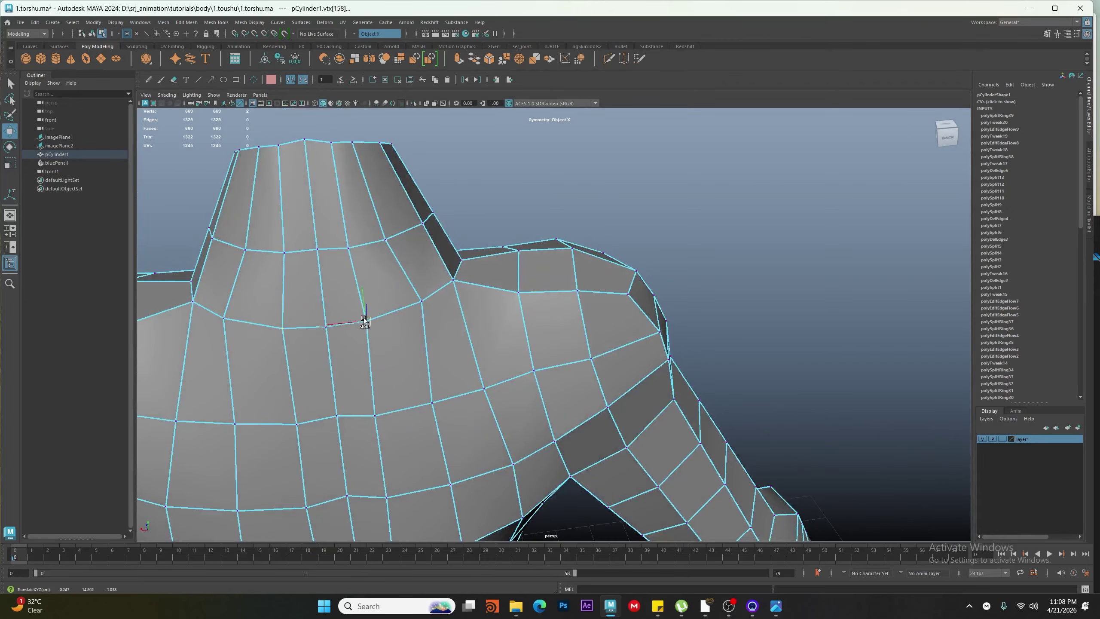
pyautogui.click(348, 248)
pyautogui.keyDown('ctrl'); pyautogui.keyDown('shift'); pyautogui.moveTo(348, 248); pyautogui.dragTo(415, 241); pyautogui.keyUp('shift'); pyautogui.keyUp('ctrl')
# Adjust the middle-row vertices around the side and rear of the neck to round its form
pyautogui.click(414, 232)
pyautogui.click(431, 218)
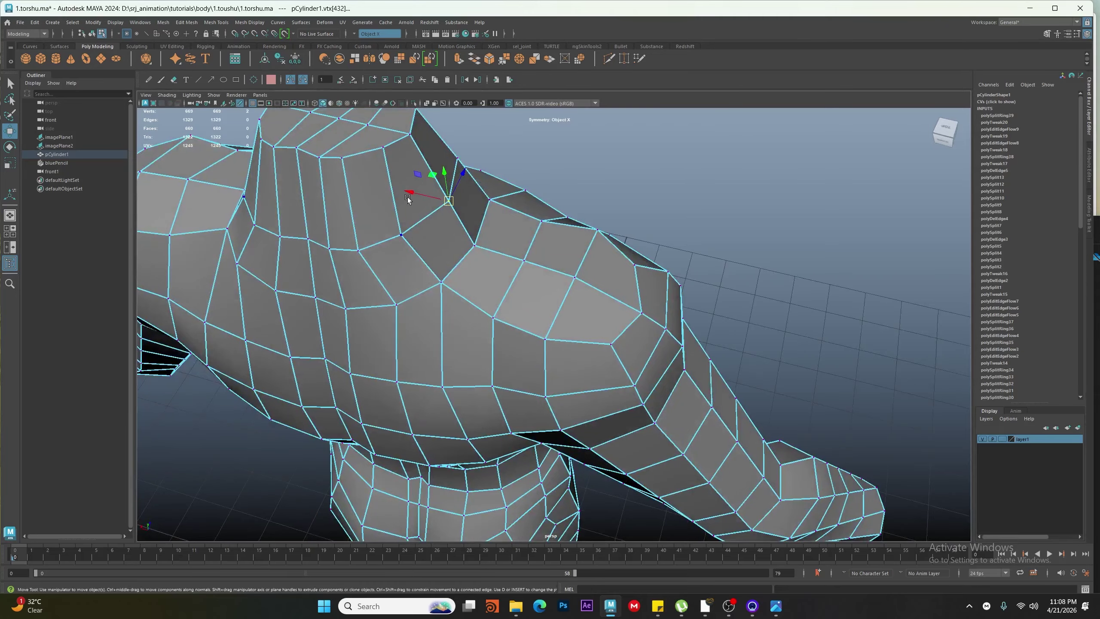
pyautogui.keyDown('alt'); pyautogui.moveTo(404, 194); pyautogui.dragTo(554, 284); pyautogui.keyUp('alt')
pyautogui.click(689, 318)
pyautogui.keyDown('alt'); pyautogui.moveTo(653, 336); pyautogui.dragTo(546, 313); pyautogui.keyUp('alt')
pyautogui.click(508, 272)
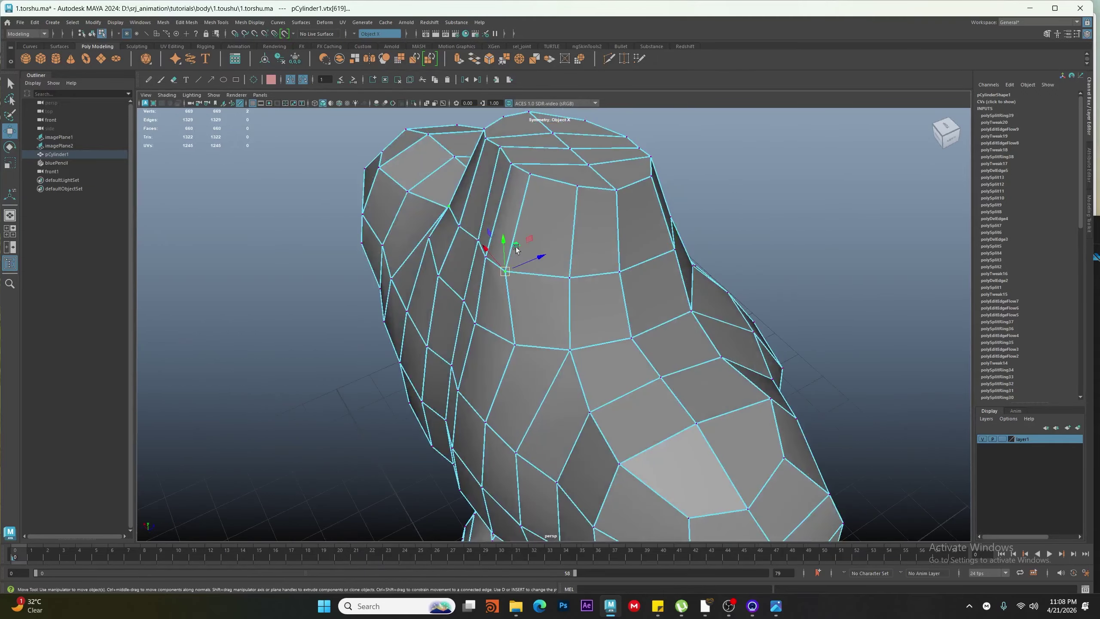
pyautogui.moveTo(510, 272)
pyautogui.keyDown('ctrl'); pyautogui.keyDown('shift'); pyautogui.mouseDown()
pyautogui.moveTo(546, 265)
pyautogui.moveTo(523, 304)
pyautogui.moveTo(522, 279)
pyautogui.mouseUp(); pyautogui.keyUp('shift'); pyautogui.keyUp('ctrl')
# Spread the vertices nearest the spine outward on the three upper-back rows down to armpit level
pyautogui.keyDown('alt'); pyautogui.moveTo(491, 410); pyautogui.dragTo(488, 297, button='middle'); pyautogui.keyUp('alt')
pyautogui.keyDown('alt'); pyautogui.moveTo(437, 373); pyautogui.dragTo(452, 333); pyautogui.keyUp('alt')
pyautogui.click(533, 248)
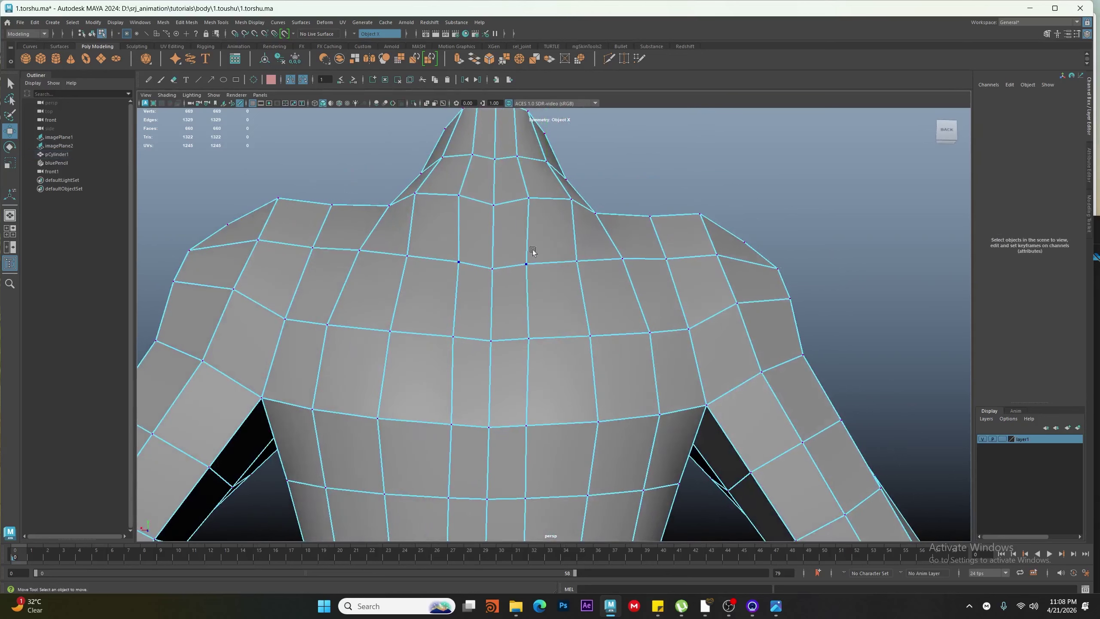
pyautogui.click(527, 264)
pyautogui.keyDown('ctrl'); pyautogui.keyDown('shift'); pyautogui.moveTo(526, 263); pyautogui.dragTo(534, 264); pyautogui.keyUp('shift'); pyautogui.keyUp('ctrl')
pyautogui.click(532, 288)
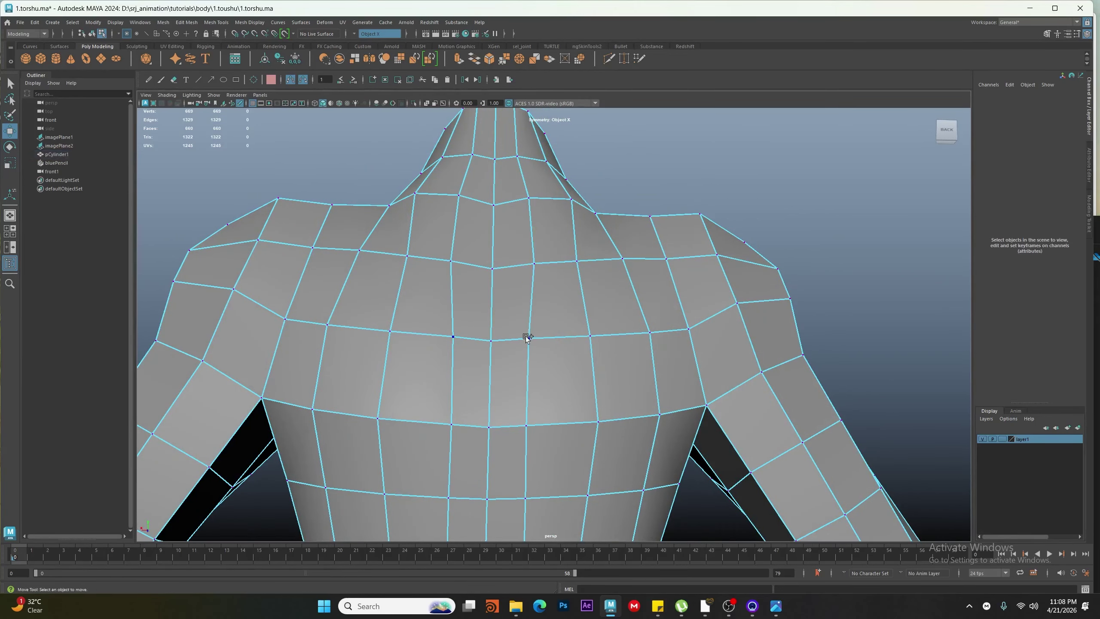
pyautogui.click(526, 350)
pyautogui.keyDown('ctrl'); pyautogui.keyDown('shift'); pyautogui.moveTo(526, 338); pyautogui.dragTo(534, 338); pyautogui.keyUp('shift'); pyautogui.keyUp('ctrl')
pyautogui.click(527, 435)
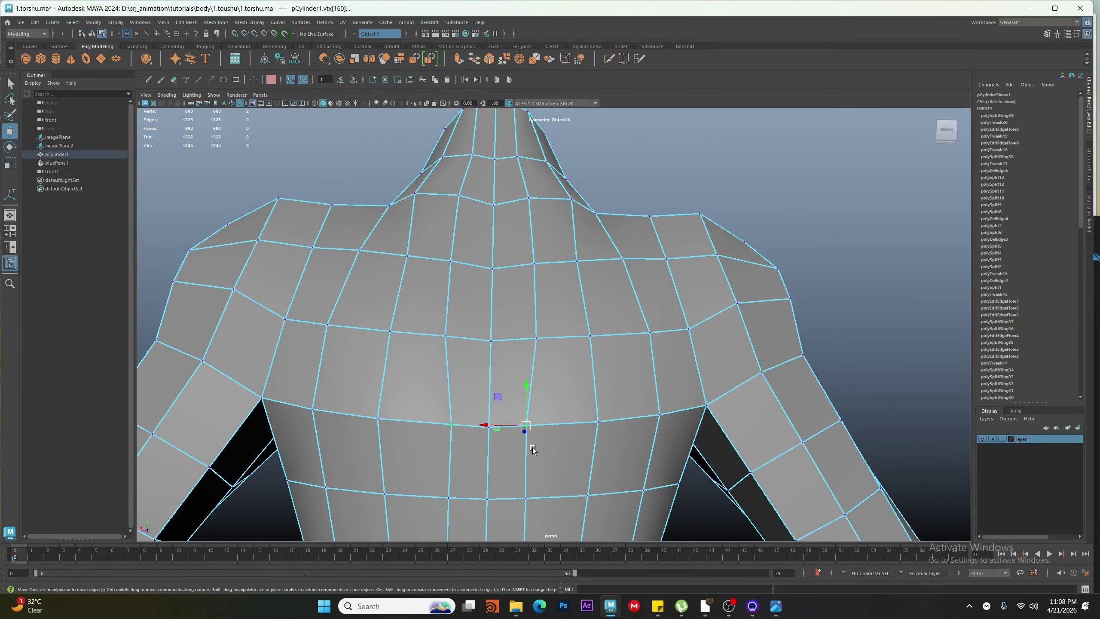
pyautogui.keyDown('ctrl'); pyautogui.keyDown('shift'); pyautogui.moveTo(523, 422); pyautogui.dragTo(530, 422); pyautogui.keyUp('shift'); pyautogui.keyUp('ctrl')
# Move the second column's vertices outward from the spine on the two upper-back rows above armpit level
pyautogui.click(573, 330)
pyautogui.keyDown('ctrl'); pyautogui.keyDown('shift'); pyautogui.moveTo(571, 271); pyautogui.dragTo(581, 270); pyautogui.keyUp('shift'); pyautogui.keyUp('ctrl')
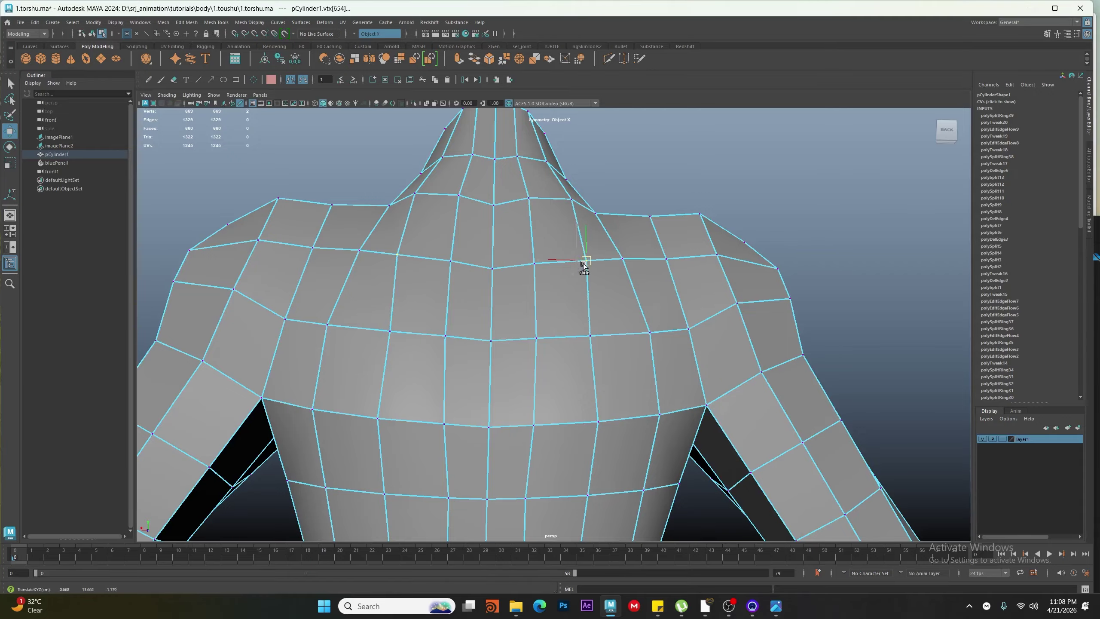
pyautogui.click(591, 340)
pyautogui.keyDown('ctrl'); pyautogui.keyDown('shift'); pyautogui.moveTo(591, 340); pyautogui.dragTo(596, 338); pyautogui.keyUp('shift'); pyautogui.keyUp('ctrl')
# Move the second and third column vertices of the armpit-level back row inward toward the spine
pyautogui.click(594, 428)
pyautogui.click(597, 422)
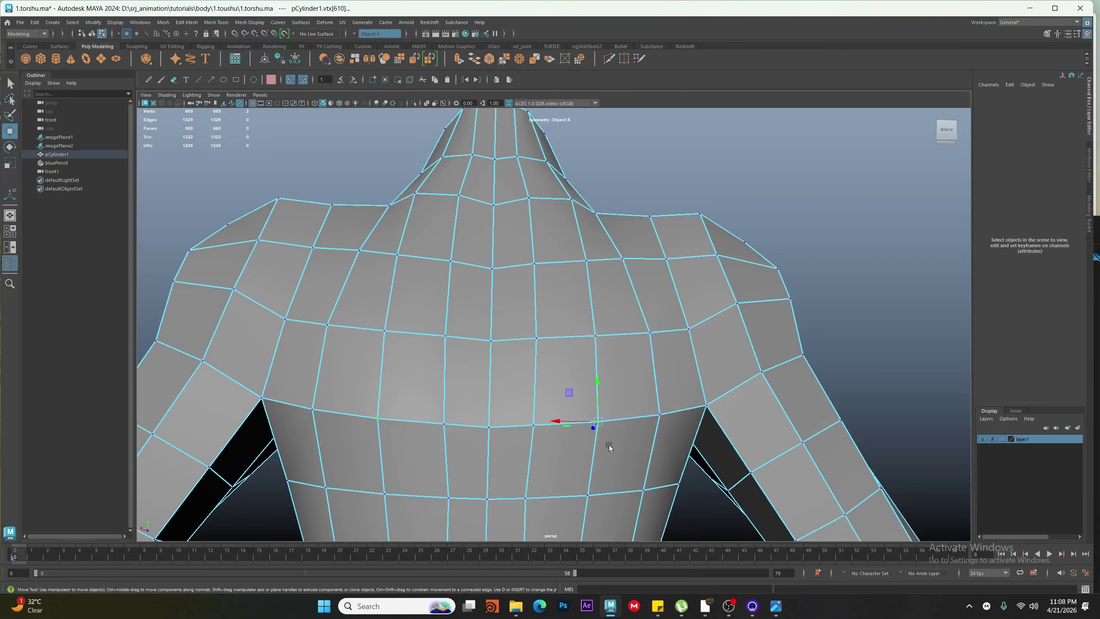
pyautogui.keyDown('ctrl'); pyautogui.keyDown('shift'); pyautogui.moveTo(598, 422); pyautogui.dragTo(591, 421); pyautogui.keyUp('shift'); pyautogui.keyUp('ctrl')
pyautogui.click(660, 415)
pyautogui.keyDown('ctrl'); pyautogui.keyDown('shift'); pyautogui.moveTo(659, 415); pyautogui.dragTo(653, 415); pyautogui.keyUp('shift'); pyautogui.keyUp('ctrl')
pyautogui.scroll(-2, 649, 418)
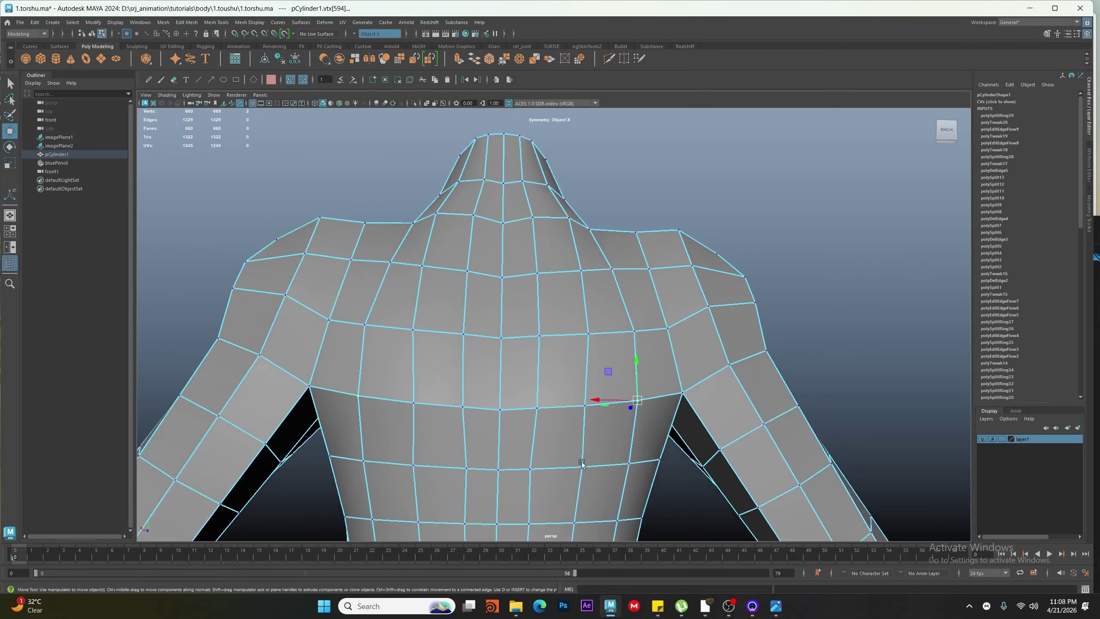
# Adjust the outer-column vertices on the back rows just below armpit level to even out the column spacing
pyautogui.keyDown('alt'); pyautogui.moveTo(632, 459); pyautogui.dragTo(623, 428); pyautogui.keyUp('alt')
pyautogui.click(574, 427)
pyautogui.click(630, 428)
pyautogui.scroll(-2, 581, 451)
pyautogui.keyDown('alt'); pyautogui.moveTo(498, 491); pyautogui.dragTo(607, 465); pyautogui.keyUp('alt')
pyautogui.click(567, 453)
pyautogui.click(612, 466)
# Reposition the vertices on the mid-back rows so their columns continue evenly down toward the waist
pyautogui.scroll(-2, 579, 479)
pyautogui.keyDown('alt'); pyautogui.moveTo(510, 485); pyautogui.dragTo(523, 343, button='middle'); pyautogui.keyUp('alt')
pyautogui.keyDown('alt'); pyautogui.moveTo(524, 343); pyautogui.dragTo(514, 372); pyautogui.keyUp('alt')
pyautogui.click(482, 370)
pyautogui.click(511, 370)
pyautogui.scroll(2, 515, 376)
# Move the second-column vertices around the waist and lower back to straighten that vertical edge line
pyautogui.keyDown('alt'); pyautogui.moveTo(518, 381); pyautogui.dragTo(532, 307, button='middle'); pyautogui.keyUp('alt')
pyautogui.keyDown('alt'); pyautogui.moveTo(532, 307); pyautogui.dragTo(519, 362); pyautogui.keyUp('alt')
pyautogui.click(505, 349)
pyautogui.click(513, 355)
pyautogui.click(512, 403)
pyautogui.keyDown('ctrl'); pyautogui.keyDown('shift'); pyautogui.moveTo(513, 404); pyautogui.dragTo(510, 400); pyautogui.keyUp('shift'); pyautogui.keyUp('ctrl')
pyautogui.click(479, 398)
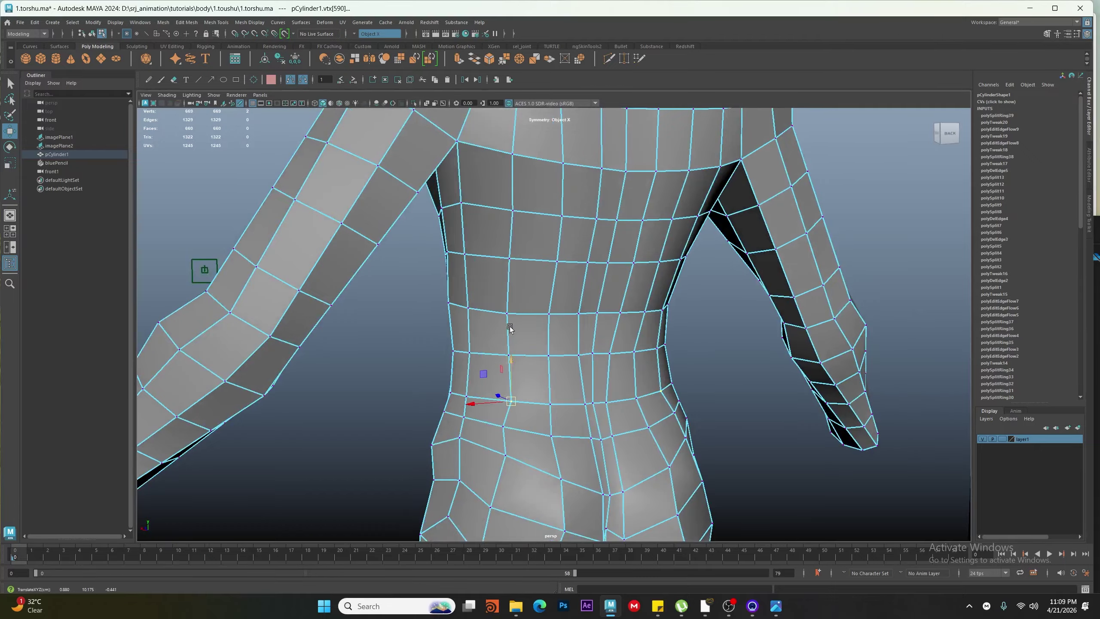
pyautogui.click(507, 315)
# Select an edge loop on the torso and smooth it with Edit Edge Flow
pyautogui.keyDown('alt'); pyautogui.moveTo(485, 363); pyautogui.dragTo(594, 339); pyautogui.keyUp('alt')
pyautogui.moveTo(594, 339); pyautogui.dragTo(677, 186, button='right')
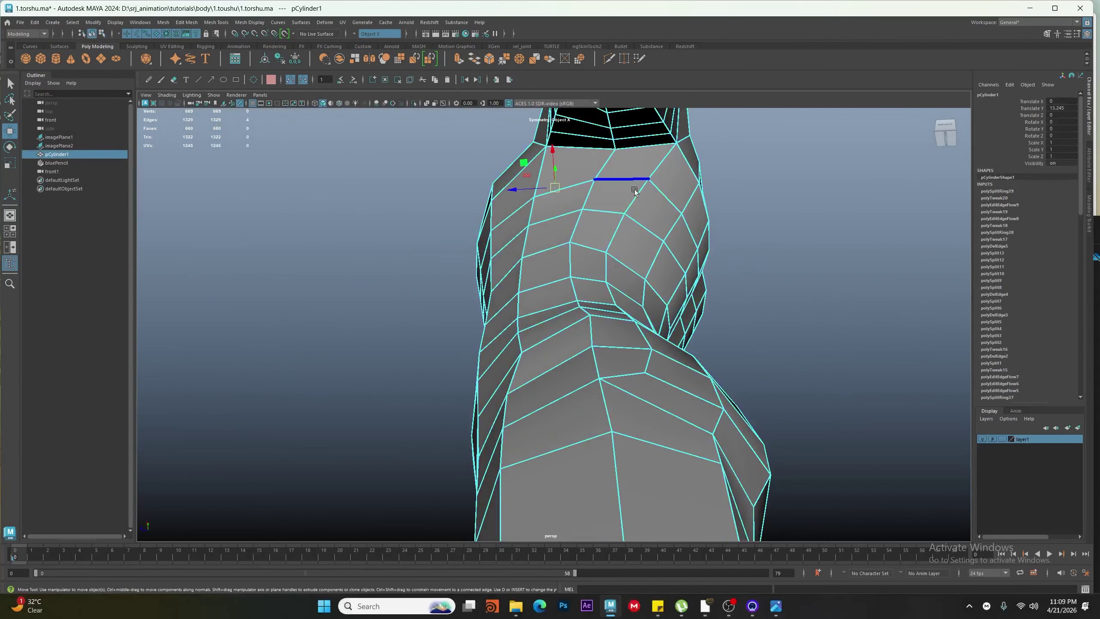
pyautogui.keyDown('alt'); pyautogui.moveTo(635, 192); pyautogui.dragTo(610, 320); pyautogui.keyUp('alt')
pyautogui.doubleClick(616, 368)
pyautogui.keyDown('alt'); pyautogui.moveTo(616, 369); pyautogui.dragTo(600, 326); pyautogui.keyUp('alt')
pyautogui.keyDown('shift'); pyautogui.moveTo(600, 326); pyautogui.dragTo(592, 410, button='right'); pyautogui.keyUp('shift')
# Apply Edit Edge Flow to the vertical back edge near the armpit, with its mirrored counterpart
pyautogui.keyDown('alt'); pyautogui.moveTo(581, 365); pyautogui.dragTo(631, 247); pyautogui.keyUp('alt')
pyautogui.click(568, 223)
pyautogui.keyDown('alt'); pyautogui.moveTo(568, 223); pyautogui.dragTo(592, 408); pyautogui.keyUp('alt')
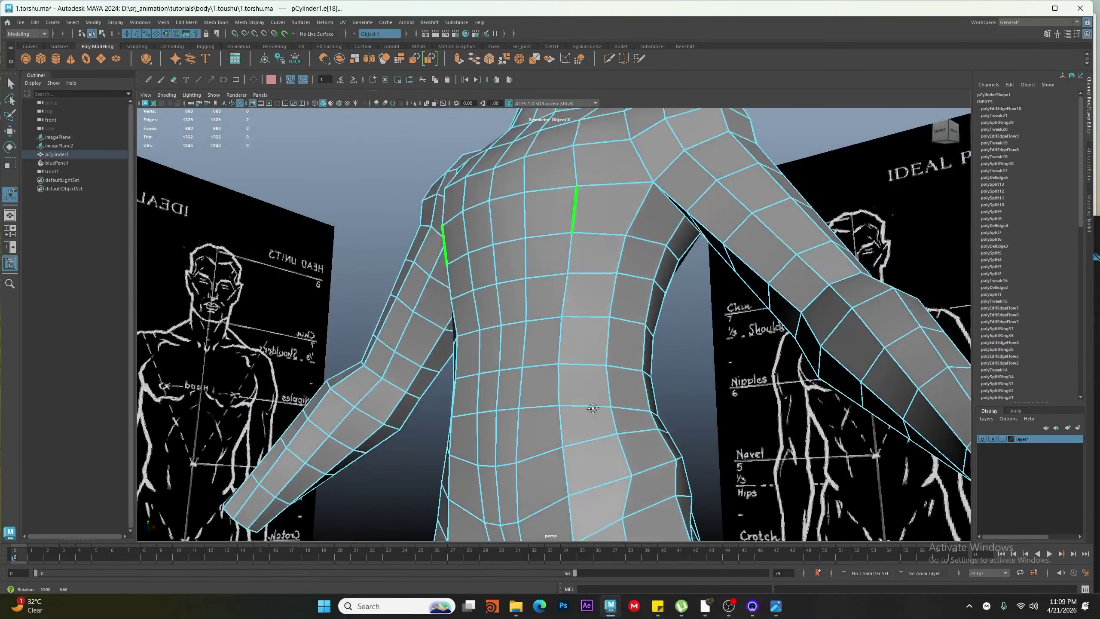
pyautogui.keyDown('shift'); pyautogui.moveTo(568, 349); pyautogui.dragTo(570, 407, button='right'); pyautogui.keyUp('shift')
pyautogui.keyDown('alt'); pyautogui.moveTo(569, 407); pyautogui.dragTo(534, 251); pyautogui.keyUp('alt')
# Smooth the two vertical edge loops flanking the front centre line of the torso with Edit Edge Flow
pyautogui.click(574, 420)
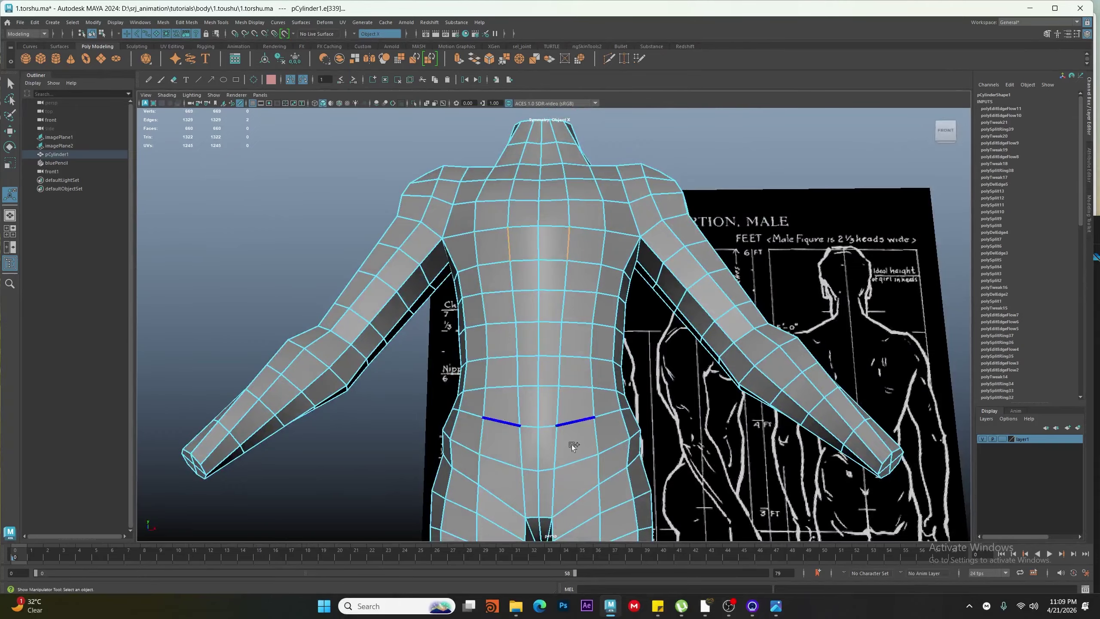
pyautogui.keyDown('shift'); pyautogui.doubleClick(559, 441); pyautogui.keyUp('shift')
pyautogui.keyDown('shift'); pyautogui.moveTo(582, 394); pyautogui.dragTo(582, 480, button='right'); pyautogui.keyUp('shift')
pyautogui.keyDown('alt'); pyautogui.moveTo(569, 424); pyautogui.dragTo(582, 448); pyautogui.keyUp('alt')
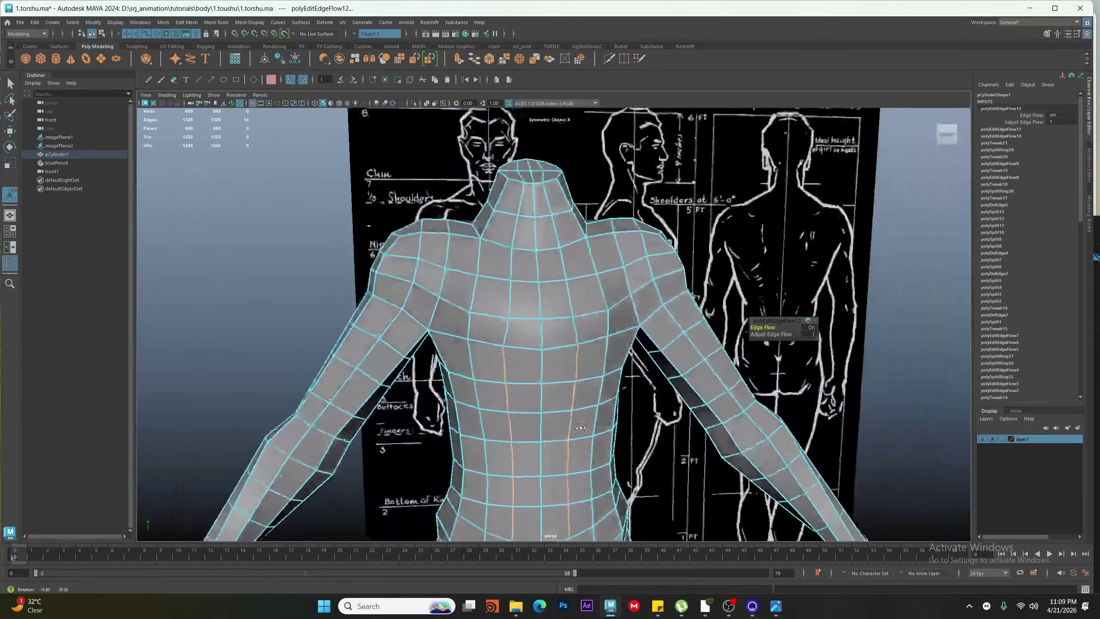
# Move the chest vertices beside the centre line sideways to even out the front column spacing
pyautogui.moveTo(585, 343); pyautogui.dragTo(560, 323, button='right')
pyautogui.click(563, 315)
pyautogui.scroll(2, 567, 346)
pyautogui.press('w')
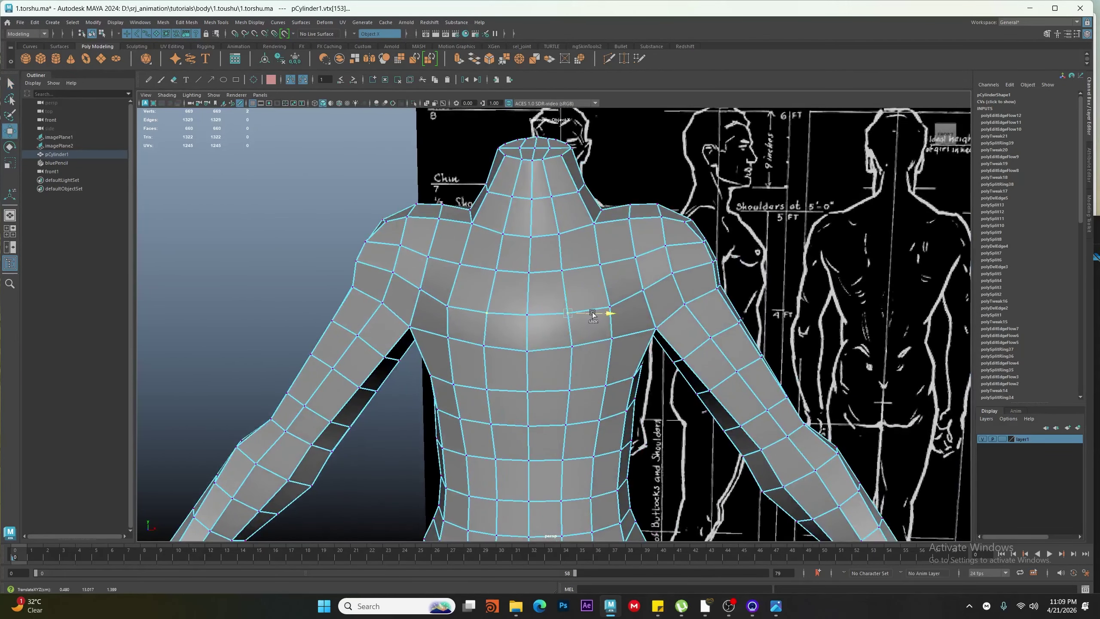
# Resume vertex editing on the body and reposition a vertex near the junction of neck and shoulder
pyautogui.keyDown('alt'); pyautogui.moveTo(628, 303); pyautogui.dragTo(445, 301); pyautogui.keyUp('alt')
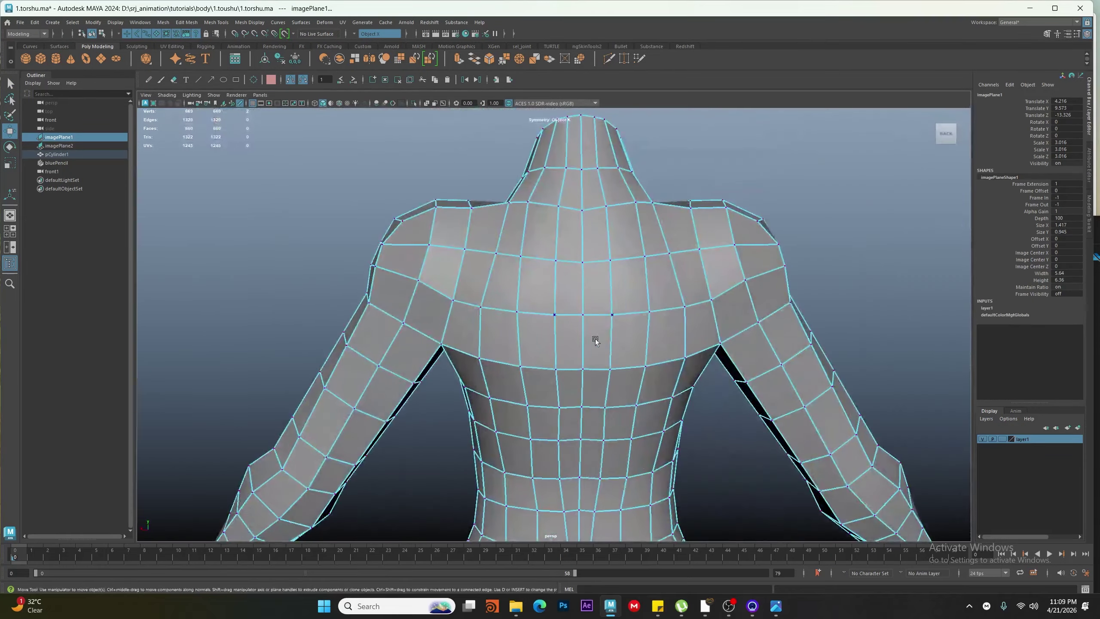
pyautogui.click(446, 300)
pyautogui.moveTo(441, 310); pyautogui.dragTo(438, 275, button='right')
pyautogui.keyDown('alt'); pyautogui.moveTo(435, 269); pyautogui.dragTo(545, 312); pyautogui.keyUp('alt')
pyautogui.moveTo(545, 312); pyautogui.dragTo(511, 304, button='right')
pyautogui.click(482, 257)
pyautogui.keyDown('ctrl'); pyautogui.keyDown('shift'); pyautogui.moveTo(480, 256); pyautogui.dragTo(609, 383); pyautogui.keyUp('shift'); pyautogui.keyUp('ctrl')
# Even out the vertices around the rear of the neck from its base up to the top rim
pyautogui.click(500, 240)
pyautogui.click(504, 249)
pyautogui.click(525, 256)
pyautogui.click(563, 219)
pyautogui.click(599, 215)
pyautogui.click(601, 384)
pyautogui.click(603, 317)
pyautogui.keyDown('ctrl'); pyautogui.keyDown('shift'); pyautogui.moveTo(603, 318); pyautogui.dragTo(620, 315); pyautogui.keyUp('shift'); pyautogui.keyUp('ctrl')
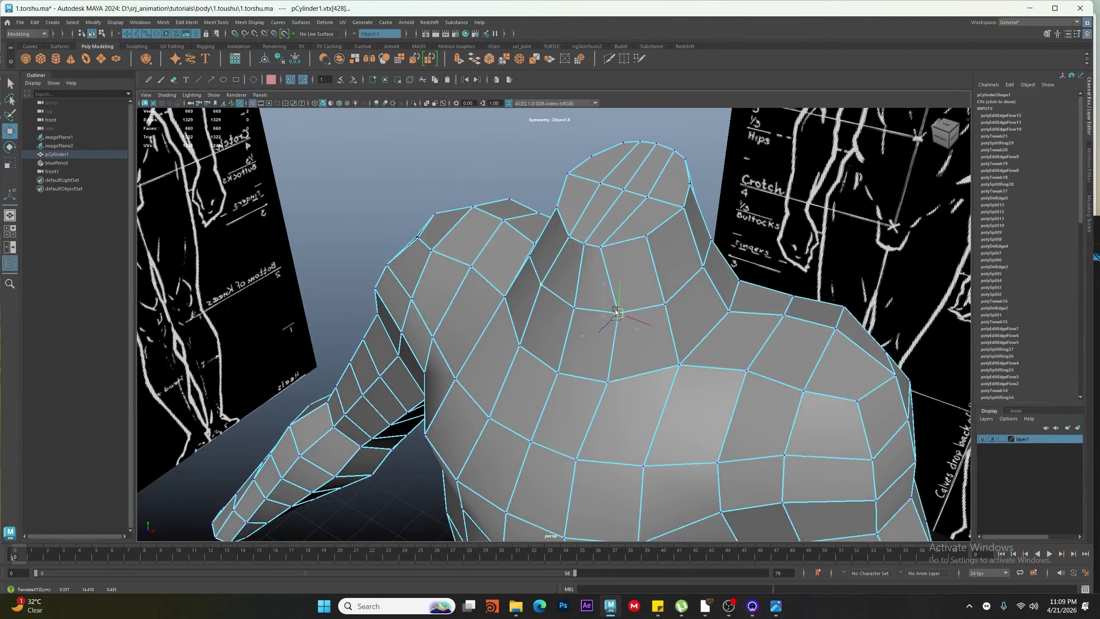
pyautogui.click(602, 249)
pyautogui.keyDown('ctrl'); pyautogui.keyDown('shift'); pyautogui.moveTo(603, 250); pyautogui.dragTo(679, 378); pyautogui.keyUp('shift'); pyautogui.keyUp('ctrl')
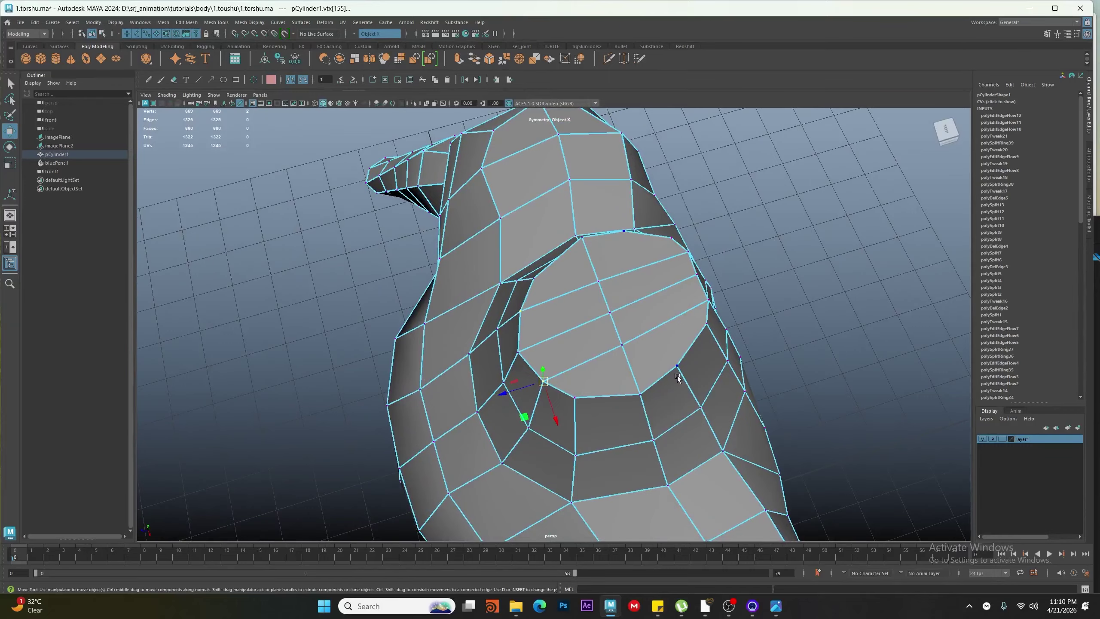
# Preview the whole body smoothed and compare its proportions with the reference drawings
pyautogui.scroll(-4, 631, 343)
pyautogui.keyDown('alt'); pyautogui.moveTo(638, 331); pyautogui.dragTo(519, 320); pyautogui.keyUp('alt')
pyautogui.scroll(-2, 519, 329)
pyautogui.moveTo(511, 345); pyautogui.dragTo(535, 320, button='right')
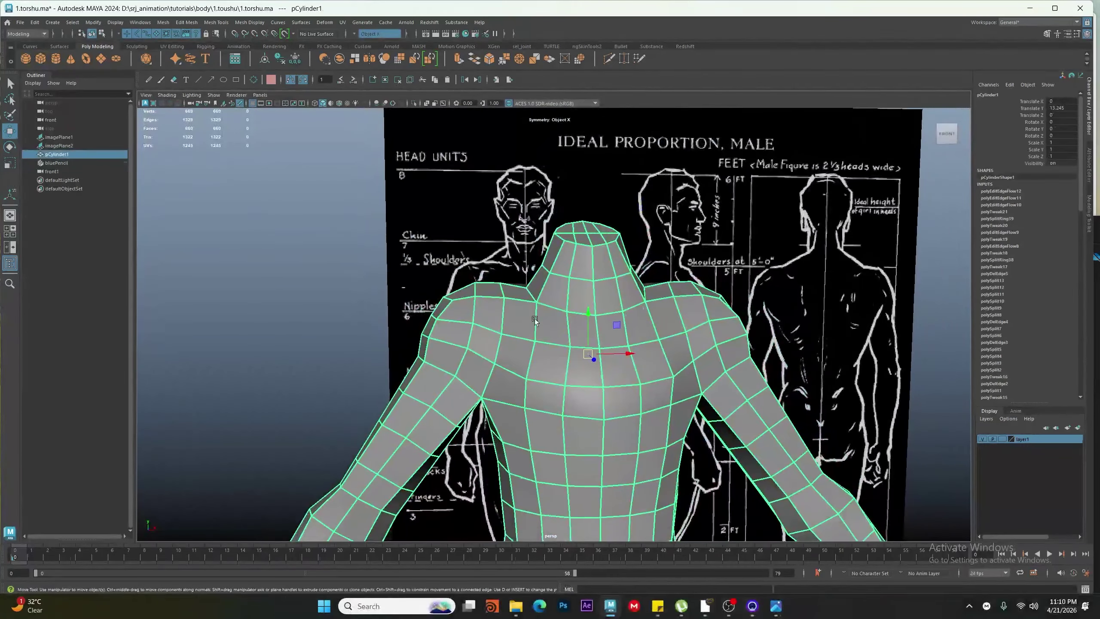
pyautogui.press('3')
pyautogui.scroll(-5, 604, 403)
pyautogui.keyDown('alt'); pyautogui.moveTo(627, 416); pyautogui.dragTo(689, 386); pyautogui.keyUp('alt')
pyautogui.click(784, 213)
pyautogui.keyDown('alt'); pyautogui.moveTo(780, 219); pyautogui.dragTo(628, 311); pyautogui.keyUp('alt')
pyautogui.keyDown('alt'); pyautogui.moveTo(522, 459); pyautogui.dragTo(478, 349, button='middle'); pyautogui.keyUp('alt')
pyautogui.scroll(-1, 477, 350)
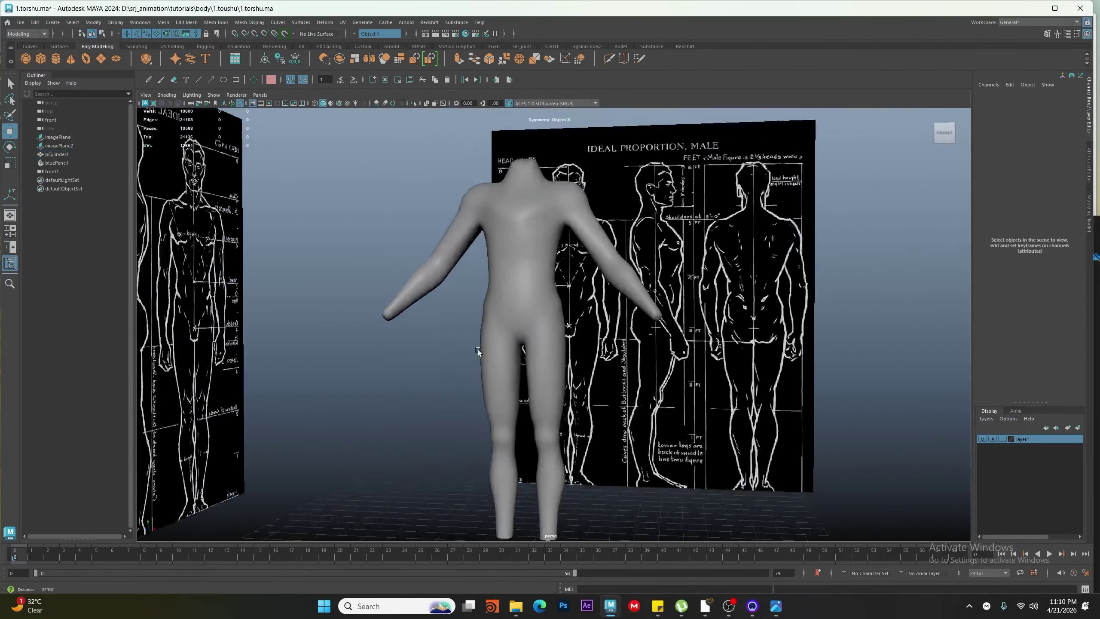
# Isolate the body mesh in the viewport and inspect the smoothed back, buttocks and legs
pyautogui.keyDown('alt'); pyautogui.moveTo(478, 349); pyautogui.dragTo(546, 327); pyautogui.keyUp('alt')
pyautogui.click(542, 336)
pyautogui.hotkey('ctrl', '1')
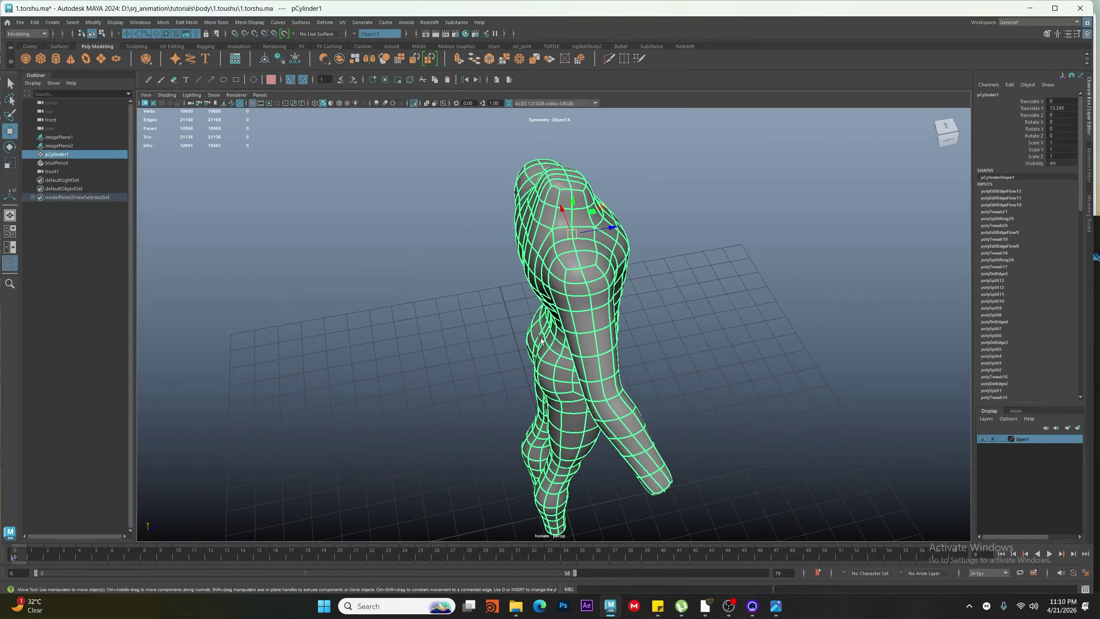
pyautogui.click(640, 377)
pyautogui.keyDown('alt'); pyautogui.moveTo(639, 376); pyautogui.dragTo(516, 381); pyautogui.keyUp('alt')
pyautogui.keyDown('alt'); pyautogui.moveTo(515, 380); pyautogui.dragTo(588, 400, button='right'); pyautogui.keyUp('alt')
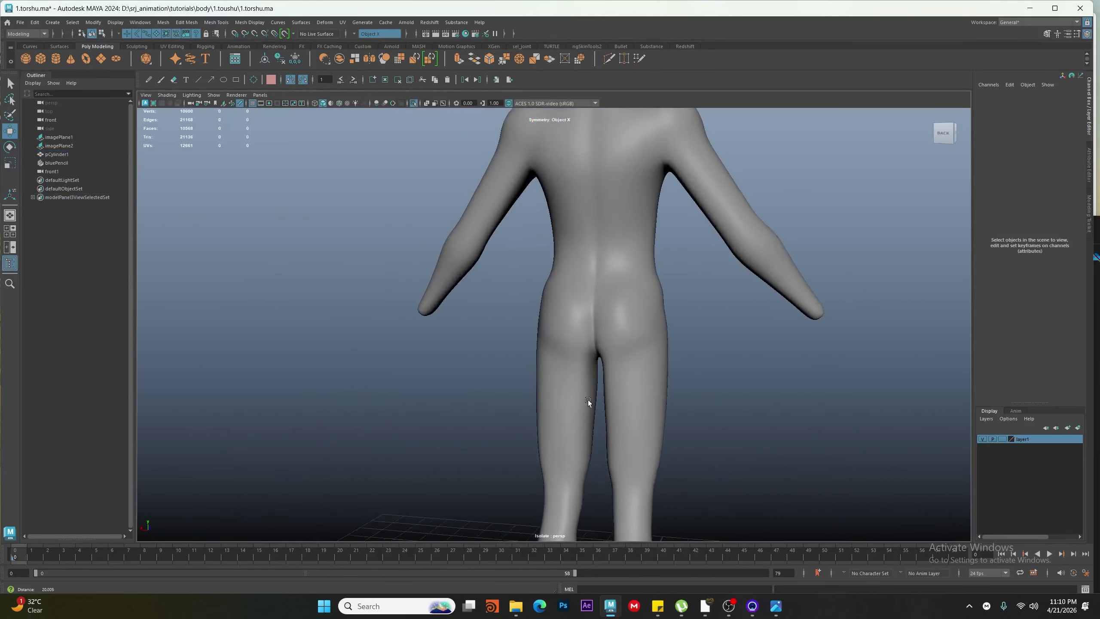
pyautogui.keyDown('alt'); pyautogui.moveTo(587, 400); pyautogui.dragTo(574, 328); pyautogui.keyUp('alt')
pyautogui.click(574, 328)
pyautogui.keyDown('alt'); pyautogui.moveTo(574, 328); pyautogui.dragTo(607, 373, button='right'); pyautogui.keyUp('alt')
pyautogui.keyDown('alt'); pyautogui.moveTo(606, 373); pyautogui.dragTo(558, 298); pyautogui.keyUp('alt')
# Return the body to unsmoothed display and move the lower-buttock and upper-thigh vertices inward
pyautogui.press('1')
pyautogui.moveTo(554, 299); pyautogui.dragTo(484, 284, button='right')
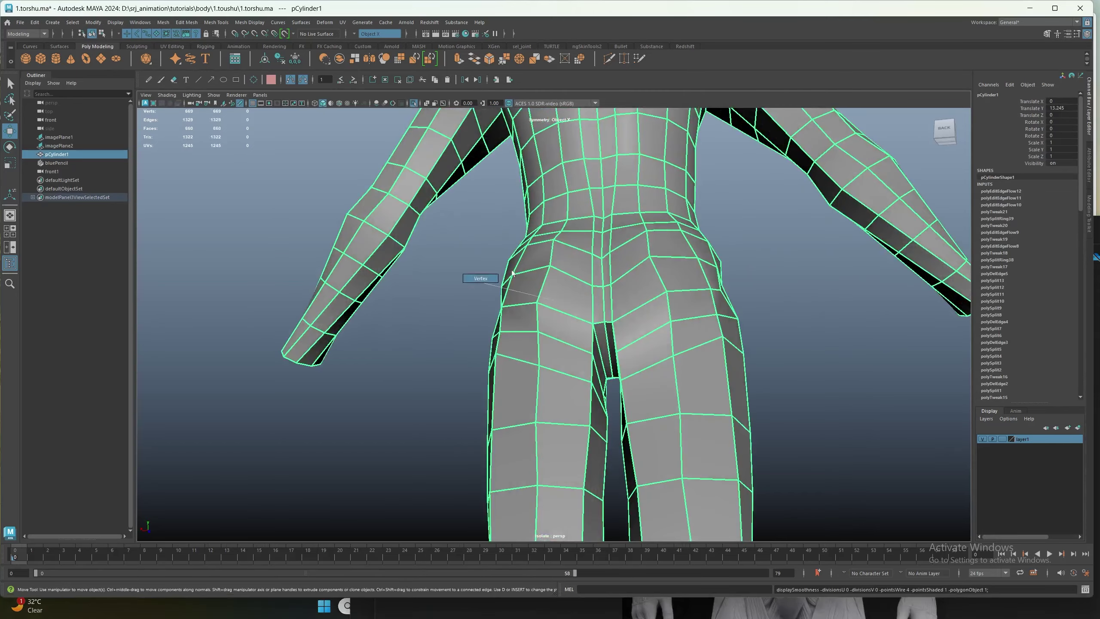
pyautogui.click(550, 266)
pyautogui.keyDown('alt'); pyautogui.moveTo(554, 290); pyautogui.dragTo(541, 336); pyautogui.keyUp('alt')
pyautogui.click(537, 322)
pyautogui.keyDown('alt'); pyautogui.moveTo(542, 338); pyautogui.dragTo(544, 316); pyautogui.keyUp('alt')
pyautogui.click(544, 379)
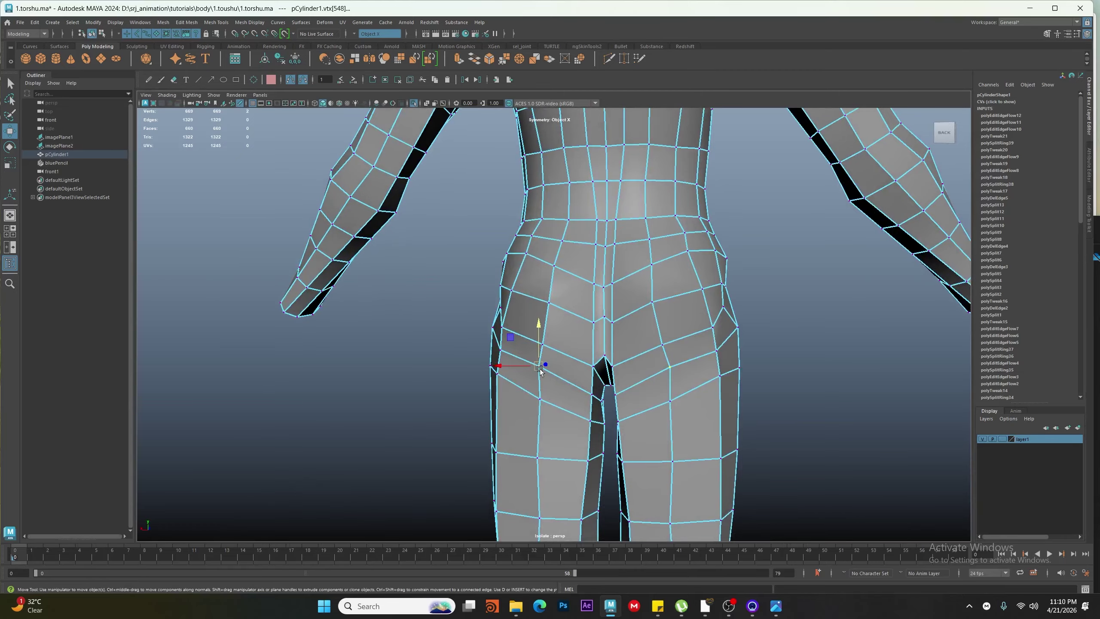
pyautogui.keyDown('ctrl'); pyautogui.keyDown('shift'); pyautogui.moveTo(540, 369); pyautogui.dragTo(547, 406); pyautogui.keyUp('shift'); pyautogui.keyUp('ctrl')
pyautogui.click(538, 401)
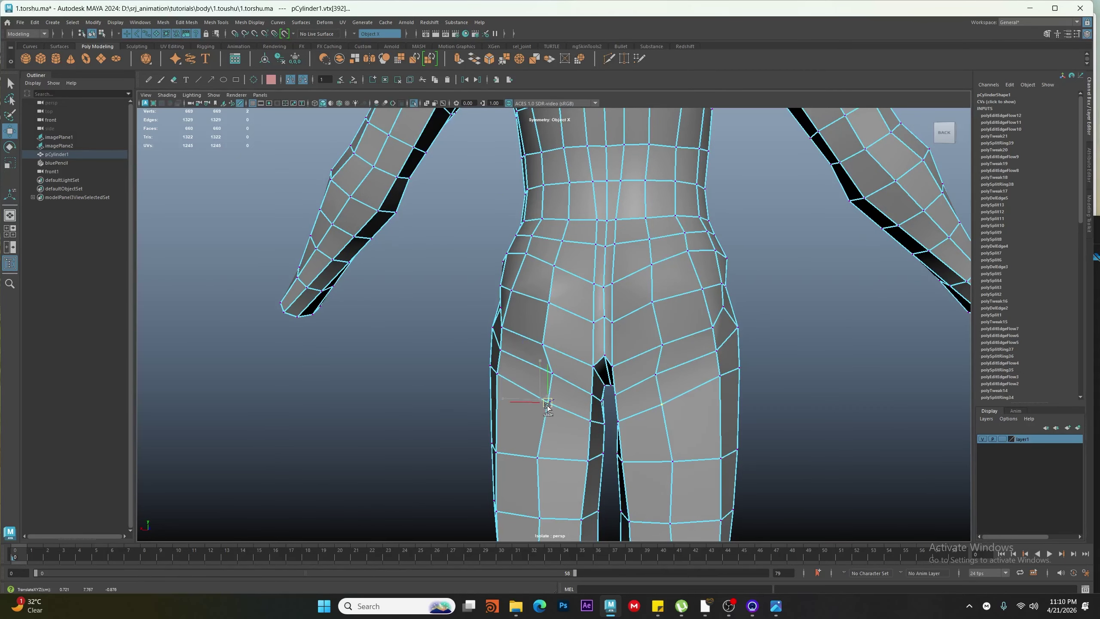
# Shift the rear thigh vertex and the outer vertices below the buttock inward to even out the faces
pyautogui.keyDown('alt'); pyautogui.moveTo(597, 433); pyautogui.dragTo(600, 433); pyautogui.keyUp('alt')
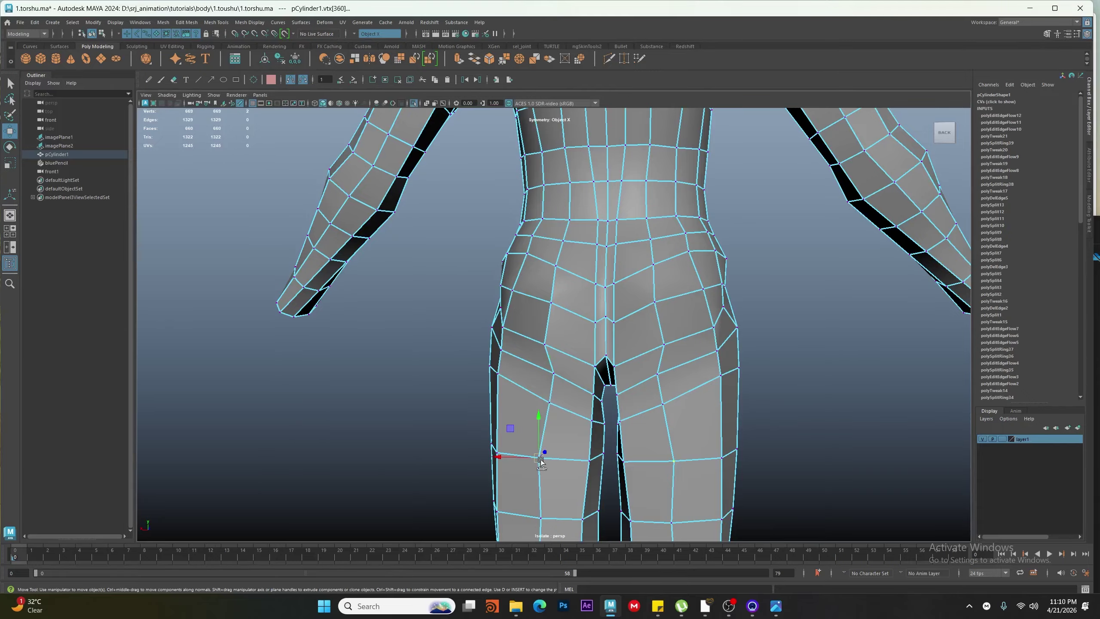
pyautogui.keyDown('ctrl'); pyautogui.keyDown('shift'); pyautogui.moveTo(540, 459); pyautogui.dragTo(574, 440); pyautogui.keyUp('shift'); pyautogui.keyUp('ctrl')
pyautogui.scroll(3, 528, 434)
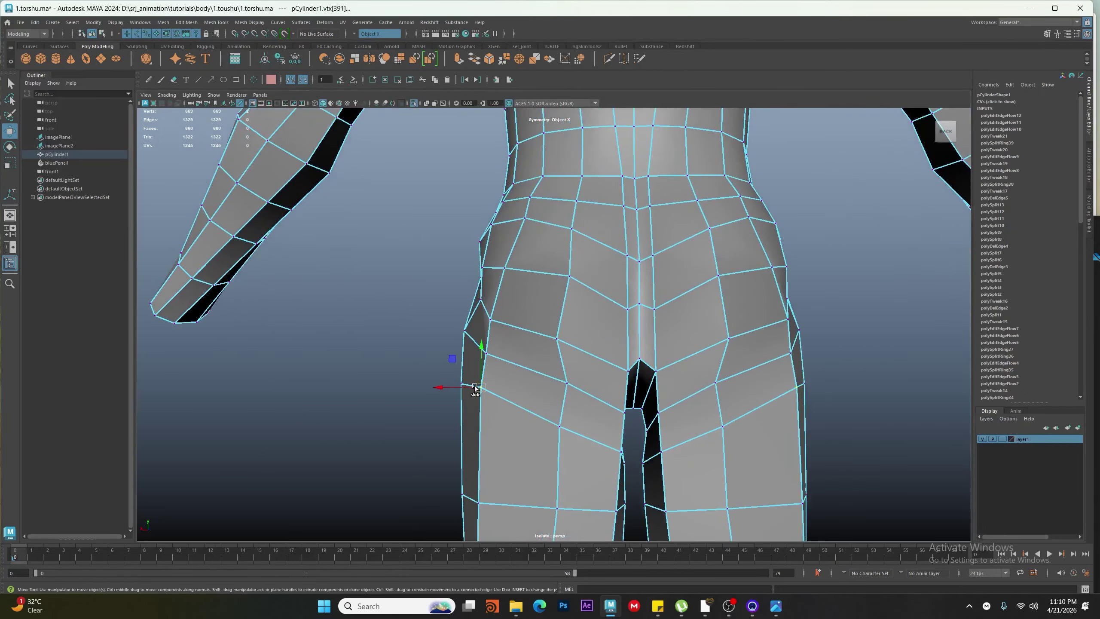
pyautogui.keyDown('ctrl'); pyautogui.keyDown('shift'); pyautogui.moveTo(476, 387); pyautogui.dragTo(495, 359); pyautogui.keyUp('shift'); pyautogui.keyUp('ctrl')
pyautogui.click(554, 340)
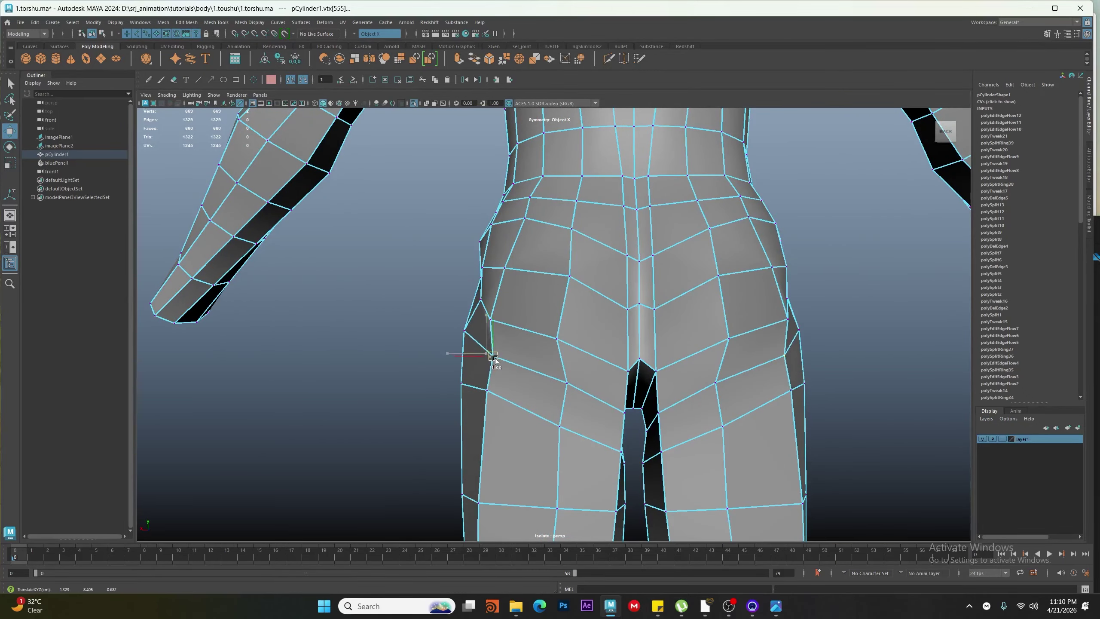
# Reposition the vertices over the outer hip and upper buttock to round the form and even the spacing
pyautogui.keyDown('alt'); pyautogui.moveTo(491, 310); pyautogui.dragTo(513, 321); pyautogui.keyUp('alt')
pyautogui.click(519, 323)
pyautogui.click(524, 278)
pyautogui.keyDown('ctrl'); pyautogui.keyDown('shift'); pyautogui.moveTo(524, 279); pyautogui.dragTo(547, 269); pyautogui.keyUp('shift'); pyautogui.keyUp('ctrl')
pyautogui.click(541, 220)
pyautogui.keyDown('ctrl'); pyautogui.keyDown('shift'); pyautogui.moveTo(541, 220); pyautogui.dragTo(550, 223); pyautogui.keyUp('shift'); pyautogui.keyUp('ctrl')
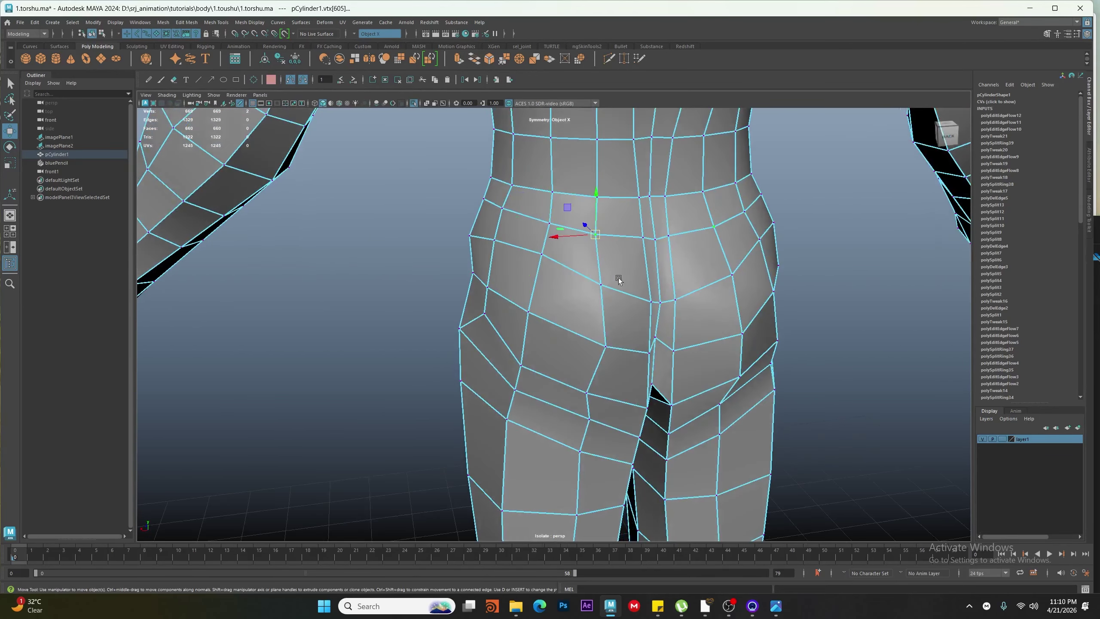
pyautogui.keyDown('alt'); pyautogui.moveTo(618, 280); pyautogui.dragTo(652, 283); pyautogui.keyUp('alt')
pyautogui.click(649, 267)
pyautogui.moveTo(616, 252); pyautogui.dragTo(622, 253)
# Preview the body smoothed and inspect the overall shape from the front and side
pyautogui.scroll(-3, 559, 290)
pyautogui.keyDown('alt'); pyautogui.moveTo(547, 299); pyautogui.dragTo(574, 314); pyautogui.keyUp('alt')
pyautogui.click(622, 293)
pyautogui.click(621, 290)
pyautogui.scroll(-5, 574, 314)
pyautogui.press('3')
pyautogui.scroll(-5, 520, 333)
pyautogui.click(465, 352)
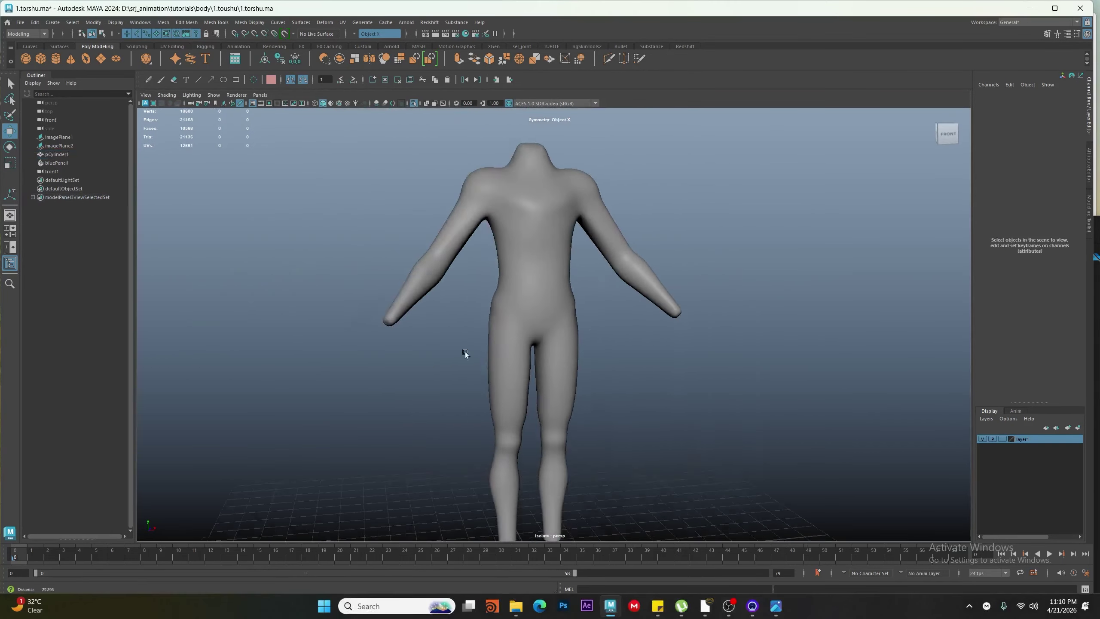
pyautogui.keyDown('alt'); pyautogui.moveTo(465, 351); pyautogui.dragTo(568, 361); pyautogui.keyUp('alt')
# Return the body to unsmoothed display and examine the shoulder and armpit topology up close
pyautogui.scroll(5, 569, 361)
pyautogui.click(569, 364)
pyautogui.press('1')
pyautogui.keyDown('alt'); pyautogui.moveTo(569, 364); pyautogui.dragTo(639, 500, button='right'); pyautogui.keyUp('alt')
pyautogui.keyDown('alt'); pyautogui.moveTo(563, 420); pyautogui.dragTo(532, 381); pyautogui.keyUp('alt')
pyautogui.keyDown('alt'); pyautogui.moveTo(511, 355); pyautogui.dragTo(574, 375, button='middle'); pyautogui.keyUp('alt')
pyautogui.moveTo(594, 364); pyautogui.dragTo(515, 359, button='right')
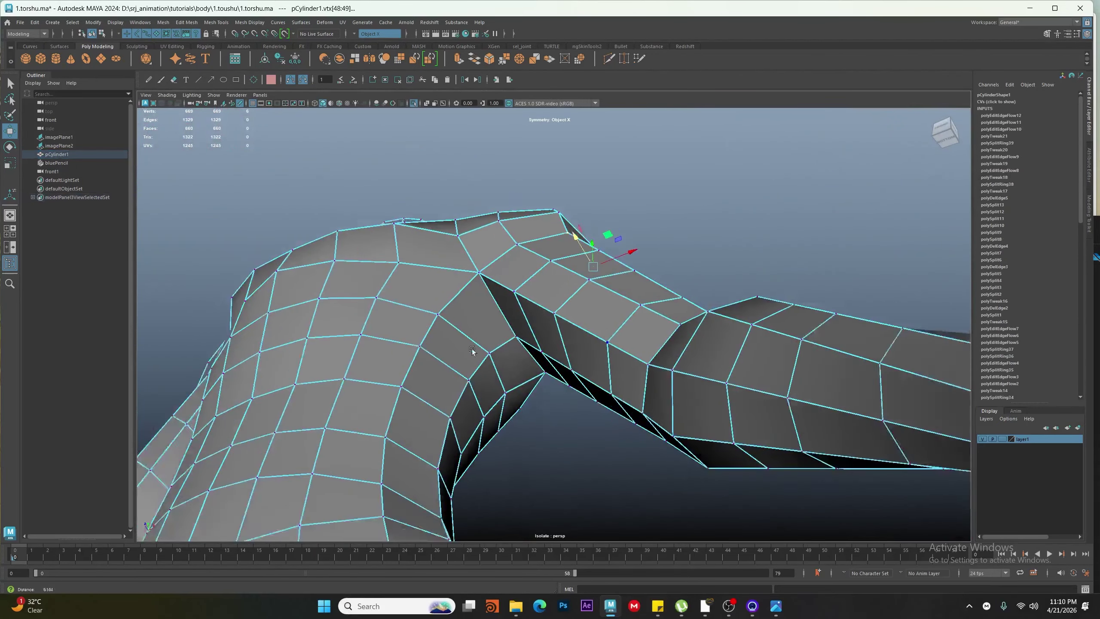
pyautogui.keyDown('alt'); pyautogui.moveTo(474, 351); pyautogui.dragTo(524, 357); pyautogui.keyUp('alt')
pyautogui.keyDown('alt'); pyautogui.moveTo(562, 305); pyautogui.dragTo(561, 503, button='middle'); pyautogui.keyUp('alt')
pyautogui.keyDown('alt'); pyautogui.moveTo(560, 502); pyautogui.dragTo(650, 349); pyautogui.keyUp('alt')
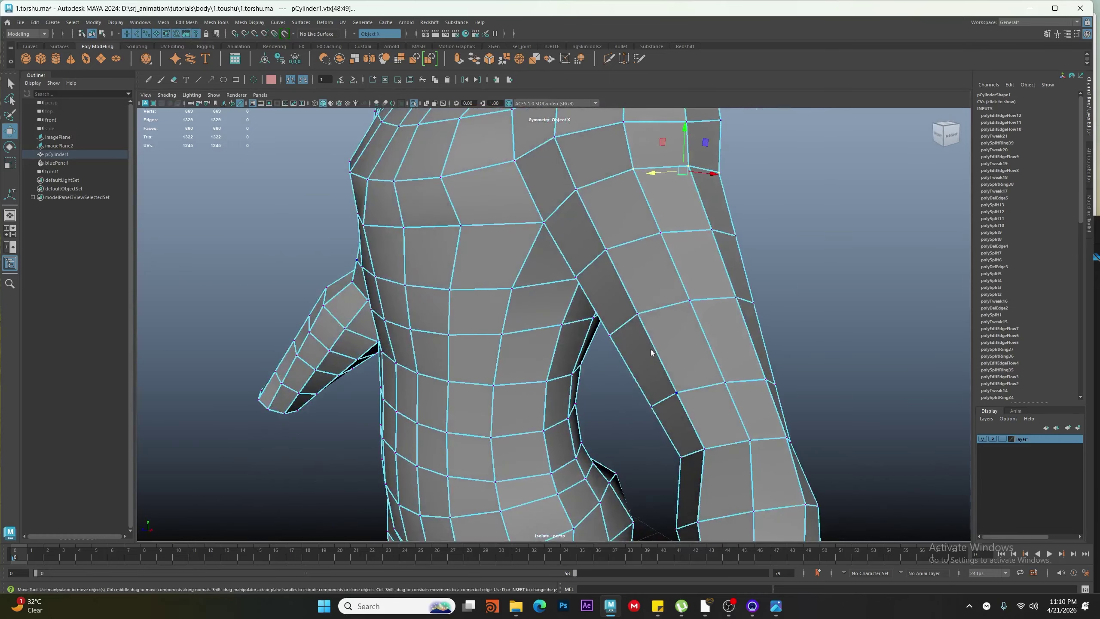
# Select edges and vertices around the armpit and upper arm to check how their loops run
pyautogui.moveTo(651, 349); pyautogui.dragTo(646, 305, button='right')
pyautogui.click(647, 309)
pyautogui.keyDown('shift'); pyautogui.click(615, 329); pyautogui.keyUp('shift')
pyautogui.keyDown('alt'); pyautogui.moveTo(616, 329); pyautogui.dragTo(650, 320); pyautogui.keyUp('alt')
pyautogui.moveTo(650, 321); pyautogui.dragTo(606, 321, button='right')
pyautogui.click(660, 296)
pyautogui.keyDown('alt'); pyautogui.moveTo(650, 333); pyautogui.dragTo(602, 367); pyautogui.keyUp('alt')
pyautogui.moveTo(602, 368); pyautogui.dragTo(498, 346)
pyautogui.moveTo(624, 383); pyautogui.dragTo(623, 342, button='right')
pyautogui.click(515, 338)
pyautogui.keyDown('alt'); pyautogui.moveTo(515, 342); pyautogui.dragTo(481, 385); pyautogui.keyUp('alt')
pyautogui.click(560, 256)
pyautogui.keyDown('shift'); pyautogui.click(603, 284); pyautogui.keyUp('shift')
pyautogui.keyDown('alt'); pyautogui.moveTo(603, 284); pyautogui.dragTo(536, 327); pyautogui.keyUp('alt')
pyautogui.press('3')
pyautogui.press('1')
pyautogui.click(546, 320)
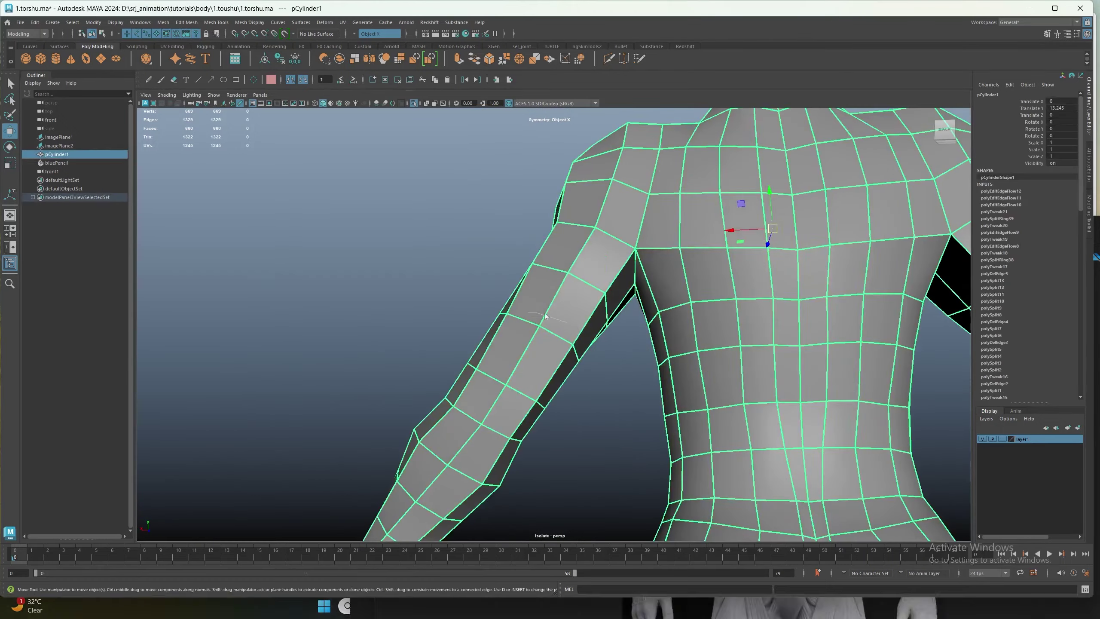
# Adjust the vertices along the inner and outer sides of the rear upper arm to even out its rows
pyautogui.moveTo(545, 320); pyautogui.dragTo(502, 320, button='right')
pyautogui.click(596, 298)
pyautogui.keyDown('alt'); pyautogui.moveTo(620, 348); pyautogui.dragTo(591, 324); pyautogui.keyUp('alt')
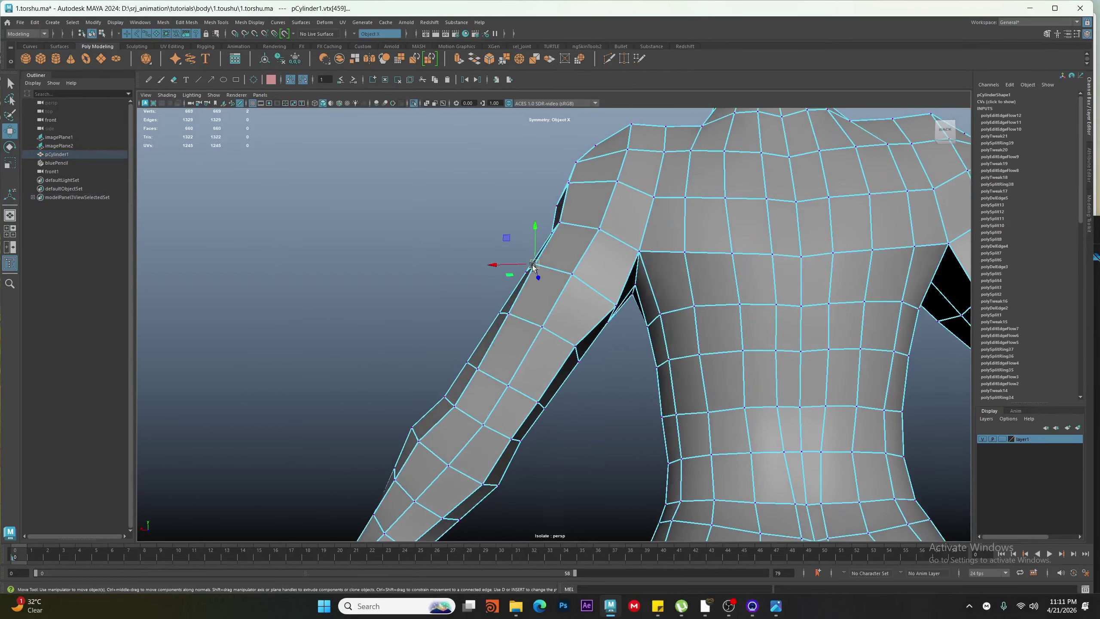
pyautogui.click(508, 313)
pyautogui.keyDown('alt'); pyautogui.moveTo(504, 325); pyautogui.dragTo(641, 361); pyautogui.keyUp('alt')
pyautogui.click(534, 360)
pyautogui.keyDown('alt'); pyautogui.moveTo(641, 361); pyautogui.dragTo(599, 293); pyautogui.keyUp('alt')
pyautogui.click(600, 290)
# Raise the armpit vertices slightly in the front view and adjust the inner and outer upper-arm vertices
pyautogui.press('space')
pyautogui.keyDown('alt'); pyautogui.moveTo(519, 367); pyautogui.dragTo(450, 511, button='middle'); pyautogui.keyUp('alt')
pyautogui.click(783, 277)
pyautogui.moveTo(627, 304); pyautogui.dragTo(579, 300, button='right')
pyautogui.moveTo(578, 261); pyautogui.dragTo(561, 295, button='right')
pyautogui.click(539, 251)
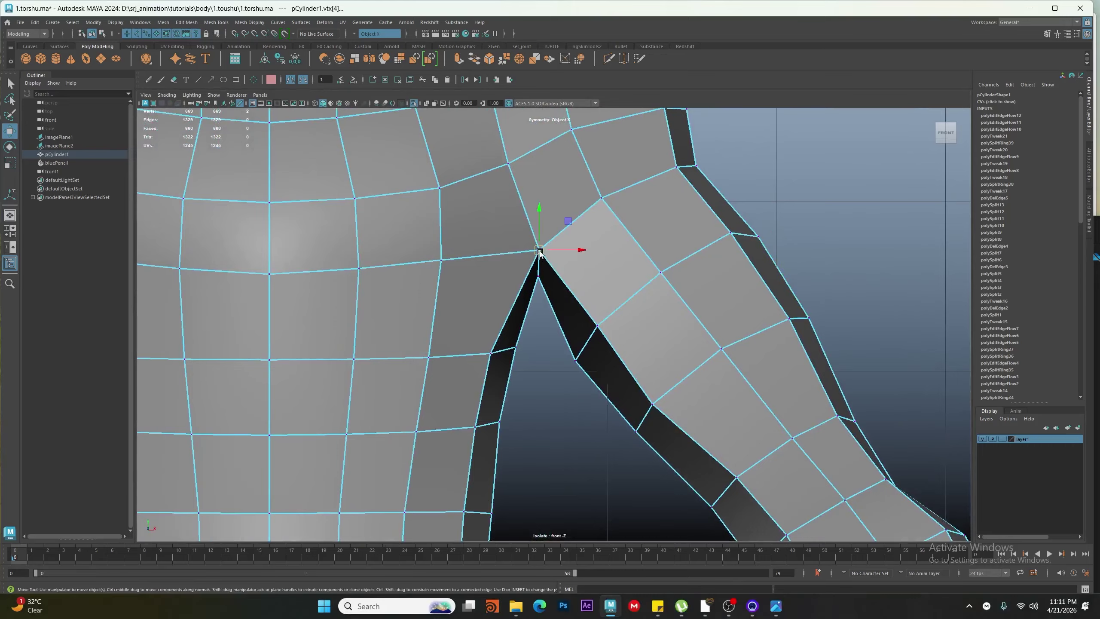
pyautogui.moveTo(539, 250); pyautogui.dragTo(539, 243)
pyautogui.moveTo(585, 348); pyautogui.dragTo(589, 346)
pyautogui.keyDown('alt'); pyautogui.moveTo(649, 277); pyautogui.dragTo(639, 359, button='middle'); pyautogui.keyUp('alt')
pyautogui.click(728, 315)
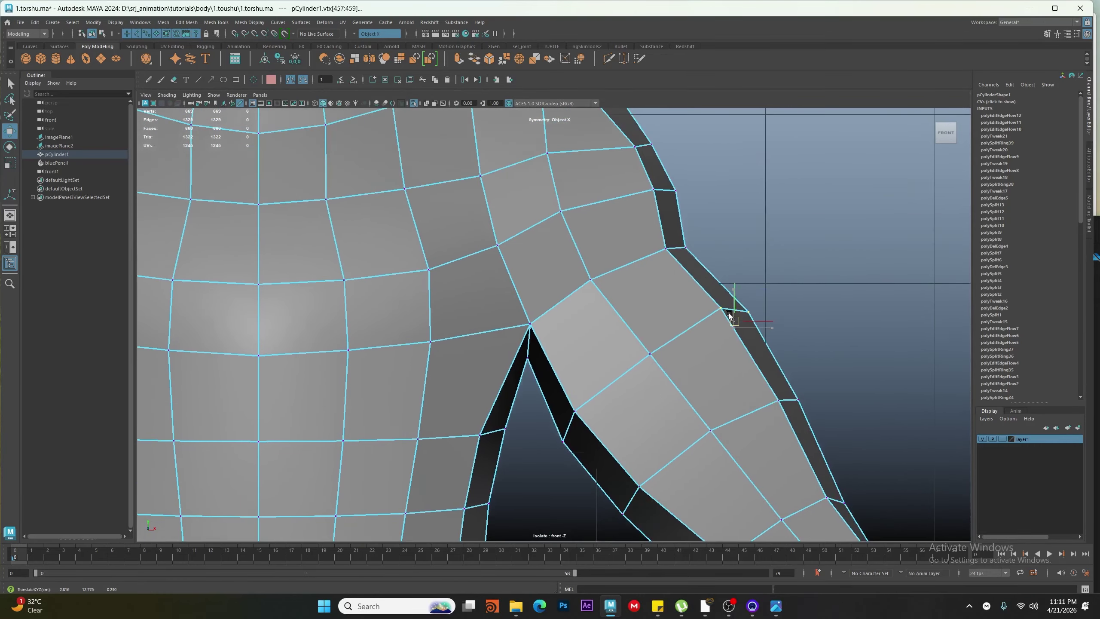
# Adjust the underside vertices of the upper arm just beyond the armpit to even out their rows
pyautogui.press('space')
pyautogui.keyDown('alt'); pyautogui.moveTo(693, 329); pyautogui.dragTo(565, 358); pyautogui.keyUp('alt')
pyautogui.moveTo(559, 320); pyautogui.dragTo(585, 295, button='right')
pyautogui.keyDown('alt'); pyautogui.moveTo(537, 343); pyautogui.dragTo(450, 259); pyautogui.keyUp('alt')
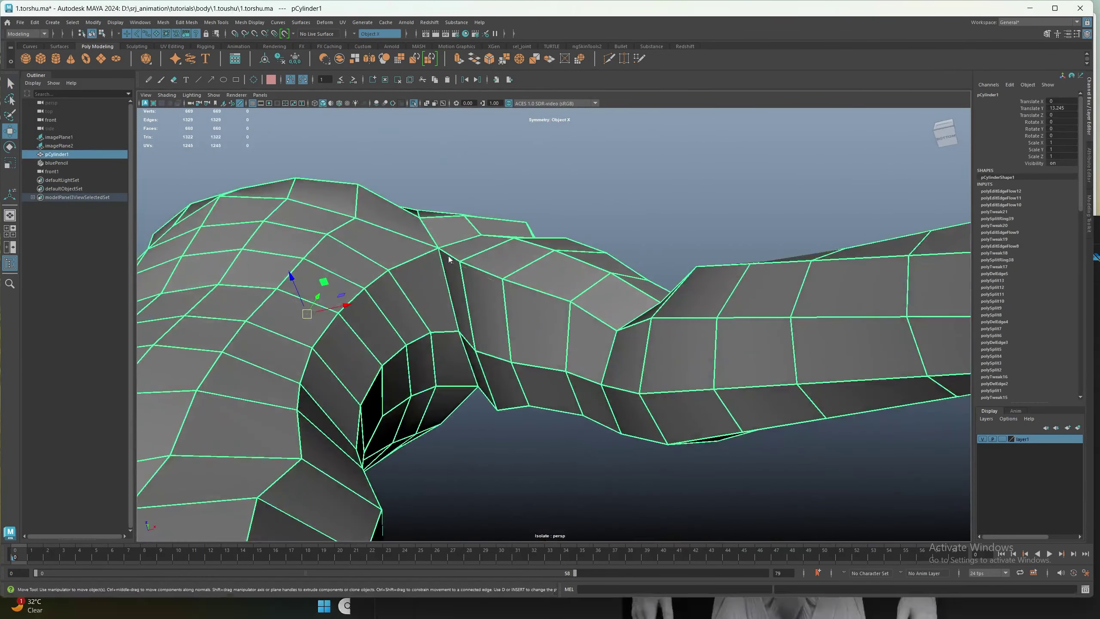
pyautogui.moveTo(450, 258); pyautogui.dragTo(451, 216, button='right')
pyautogui.keyDown('alt'); pyautogui.moveTo(468, 260); pyautogui.dragTo(495, 278); pyautogui.keyUp('alt')
pyautogui.scroll(3, 498, 273)
pyautogui.click(502, 265)
pyautogui.moveTo(492, 265); pyautogui.dragTo(455, 264, button='right')
pyautogui.click(488, 261)
pyautogui.keyDown('alt'); pyautogui.moveTo(487, 303); pyautogui.dragTo(477, 236); pyautogui.keyUp('alt')
pyautogui.keyDown('alt'); pyautogui.moveTo(509, 345); pyautogui.dragTo(582, 481); pyautogui.keyUp('alt')
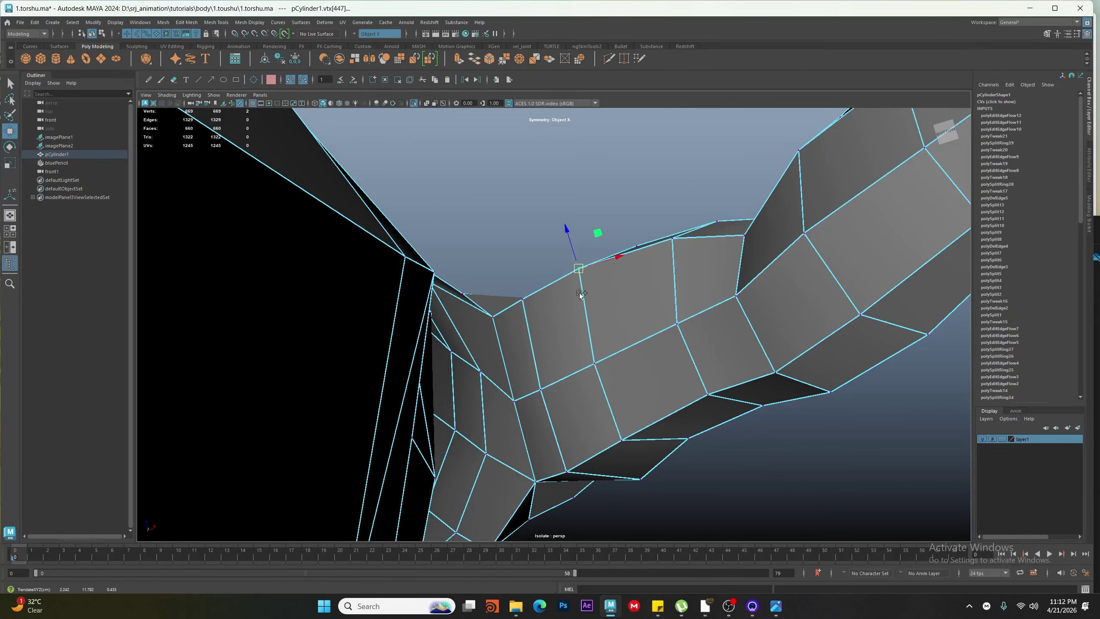
pyautogui.keyDown('alt'); pyautogui.moveTo(569, 392); pyautogui.dragTo(561, 407); pyautogui.keyUp('alt')
pyautogui.scroll(-5, 560, 407)
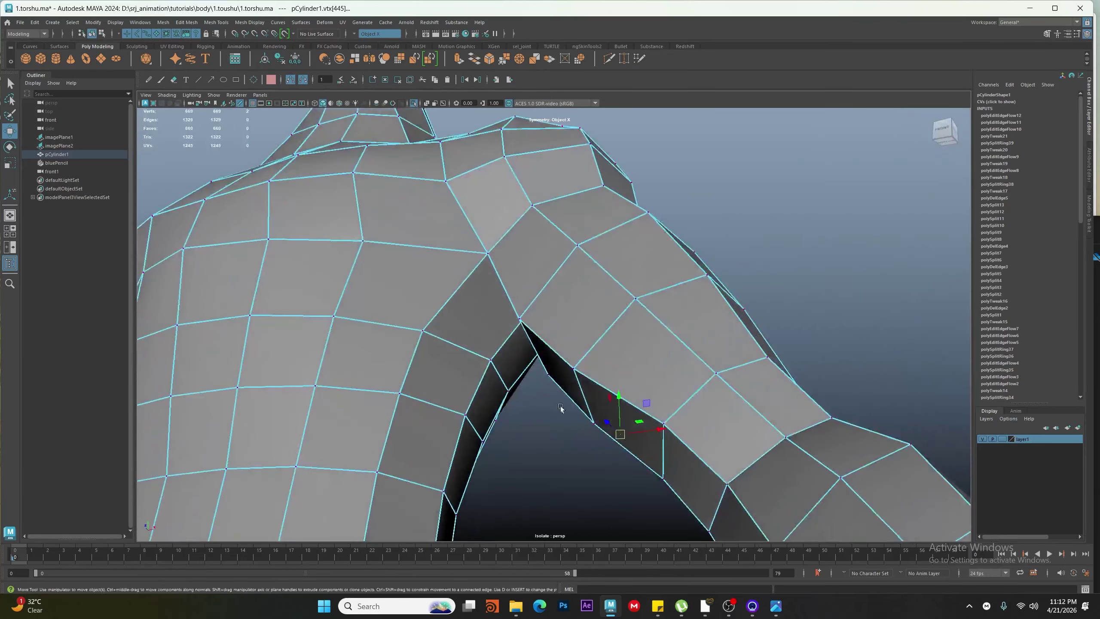
# Preview the body smoothed, examine the shoulders and armpits from several angles, and return to the unsmoothed display
pyautogui.moveTo(650, 295); pyautogui.dragTo(736, 236, button='right')
pyautogui.press('3')
pyautogui.click(746, 229)
pyautogui.keyDown('alt'); pyautogui.moveTo(693, 277); pyautogui.dragTo(578, 267); pyautogui.keyUp('alt')
pyautogui.click(522, 298)
pyautogui.keyDown('alt'); pyautogui.moveTo(461, 303); pyautogui.dragTo(565, 375); pyautogui.keyUp('alt')
pyautogui.scroll(-5, 689, 351)
pyautogui.scroll(5, 539, 379)
pyautogui.press('1')
pyautogui.scroll(4, 565, 376)
pyautogui.keyDown('alt'); pyautogui.moveTo(505, 342); pyautogui.dragTo(537, 385); pyautogui.keyUp('alt')
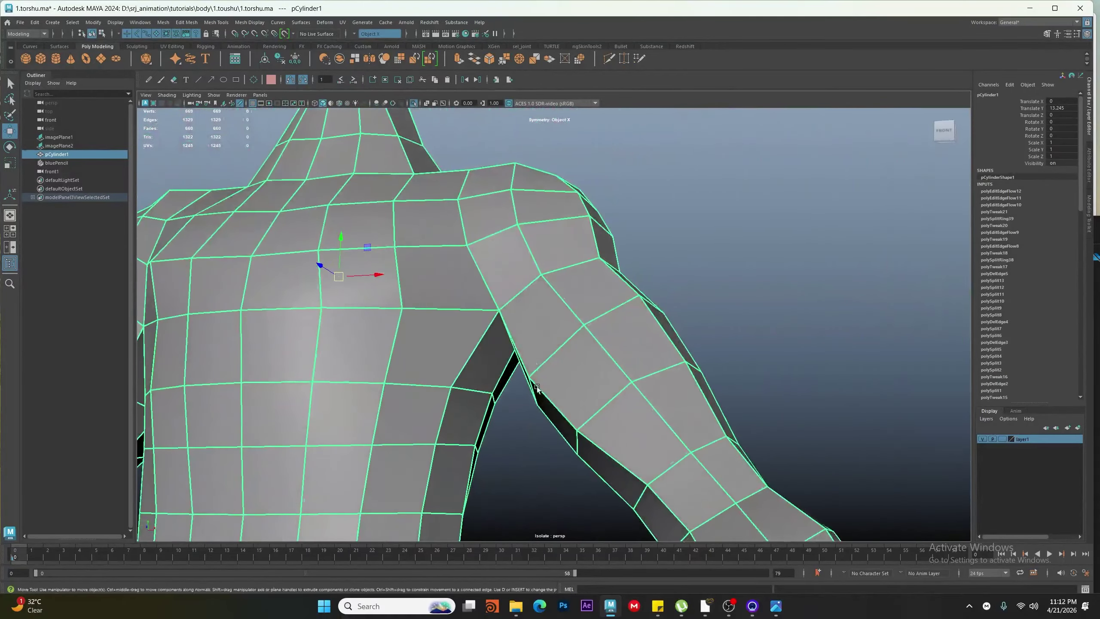
# Start a Multi-Cut beneath the armpit and run it around onto the front of the chest
pyautogui.moveTo(537, 385); pyautogui.dragTo(535, 349, button='right')
pyautogui.keyDown('alt'); pyautogui.moveTo(534, 348); pyautogui.dragTo(480, 306); pyautogui.keyUp('alt')
pyautogui.click(480, 306)
pyautogui.keyDown('shift'); pyautogui.moveTo(544, 256); pyautogui.dragTo(483, 265, button='right'); pyautogui.keyUp('shift')
pyautogui.keyDown('alt'); pyautogui.moveTo(483, 265); pyautogui.dragTo(549, 422); pyautogui.keyUp('alt')
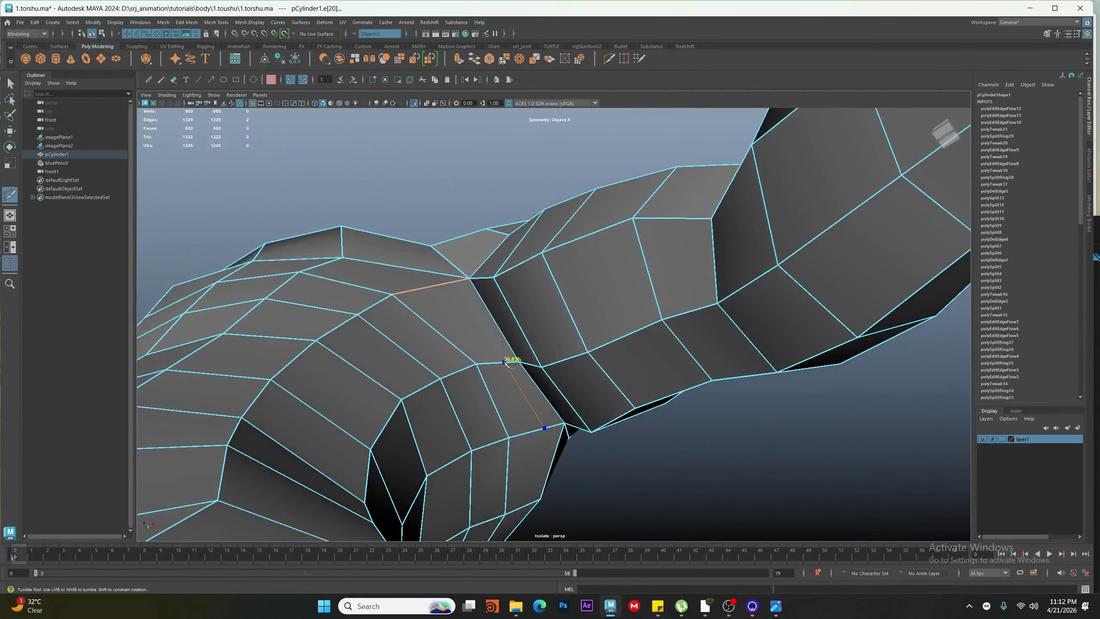
pyautogui.click(450, 283)
pyautogui.keyDown('alt'); pyautogui.moveTo(450, 284); pyautogui.dragTo(462, 318); pyautogui.keyUp('alt')
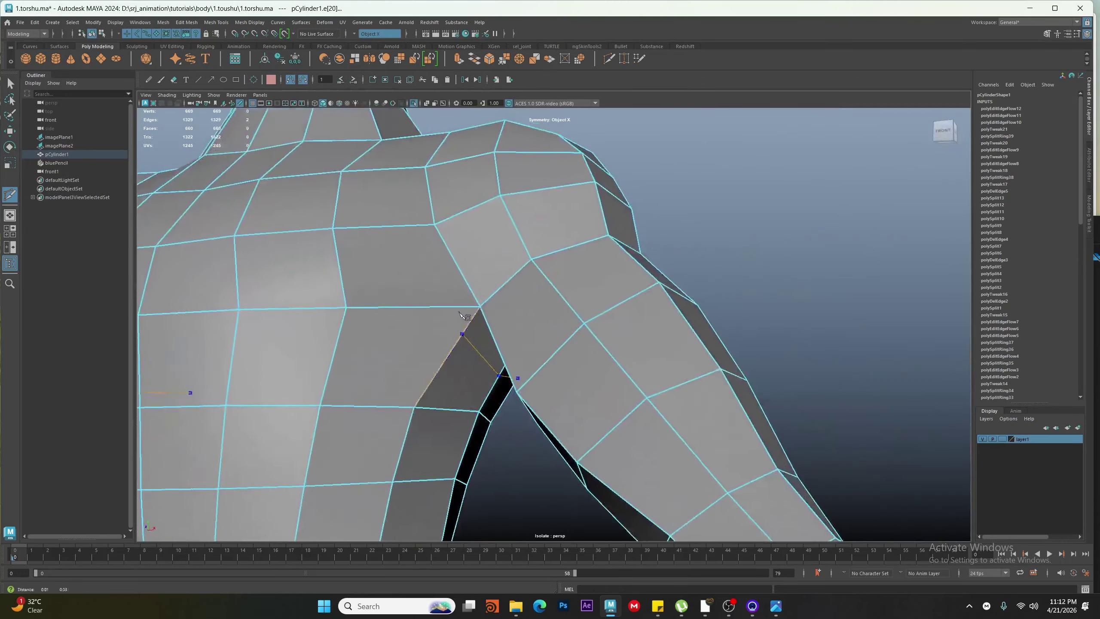
pyautogui.keyDown('alt'); pyautogui.moveTo(463, 318); pyautogui.dragTo(468, 340, button='middle'); pyautogui.keyUp('alt')
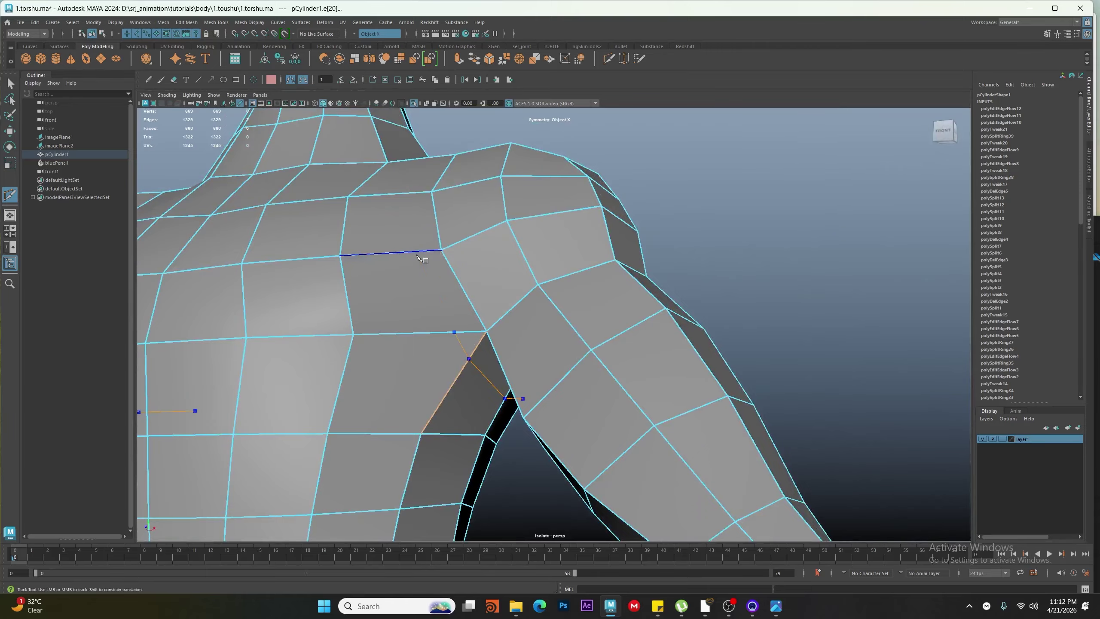
# Extend the cut up the upper chest and the front of the neck to the neck's top rim and complete it
pyautogui.scroll(-3, 425, 256)
pyautogui.keyDown('alt'); pyautogui.moveTo(425, 256); pyautogui.dragTo(363, 263); pyautogui.keyUp('alt')
pyautogui.scroll(3, 453, 276)
pyautogui.keyDown('alt'); pyautogui.moveTo(363, 263); pyautogui.dragTo(448, 348, button='middle'); pyautogui.keyUp('alt')
pyautogui.click(426, 265)
pyautogui.moveTo(449, 348)
pyautogui.keyDown('alt'); pyautogui.mouseDown()
pyautogui.moveTo(402, 343)
pyautogui.moveTo(439, 345)
pyautogui.mouseUp(); pyautogui.keyUp('alt')
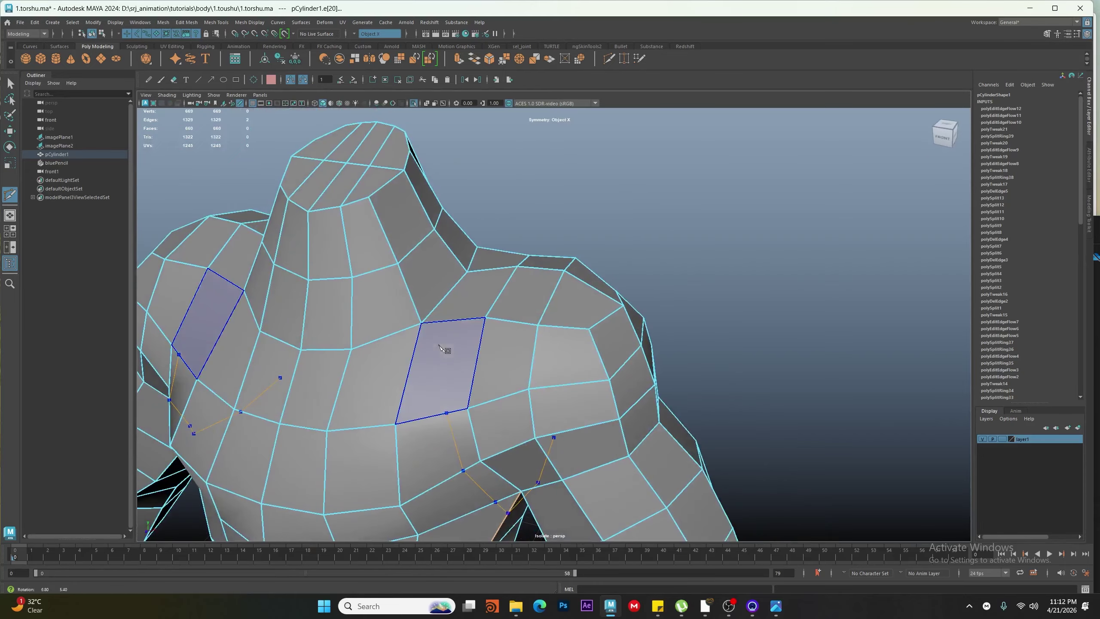
pyautogui.click(439, 321)
pyautogui.click(436, 307)
pyautogui.keyDown('alt'); pyautogui.moveTo(436, 306); pyautogui.dragTo(423, 256); pyautogui.keyUp('alt')
pyautogui.click(421, 228)
pyautogui.click(395, 167)
pyautogui.rightClick(395, 166)
# Cut a matching edge line from behind the armpit up the back to the neck's top rim
pyautogui.keyDown('alt'); pyautogui.moveTo(388, 383); pyautogui.dragTo(433, 435); pyautogui.keyUp('alt')
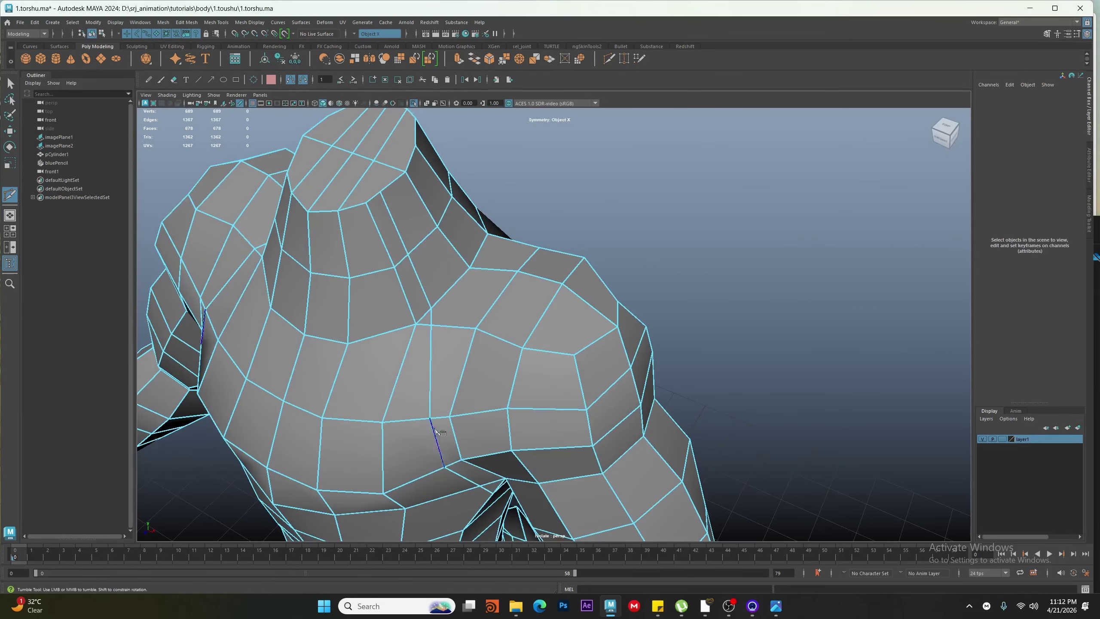
pyautogui.keyDown('alt'); pyautogui.moveTo(515, 303); pyautogui.dragTo(591, 360); pyautogui.keyUp('alt')
pyautogui.keyDown('alt'); pyautogui.moveTo(590, 469); pyautogui.dragTo(567, 412); pyautogui.keyUp('alt')
pyautogui.keyDown('alt'); pyautogui.moveTo(568, 412); pyautogui.dragTo(576, 412, button='right'); pyautogui.keyUp('alt')
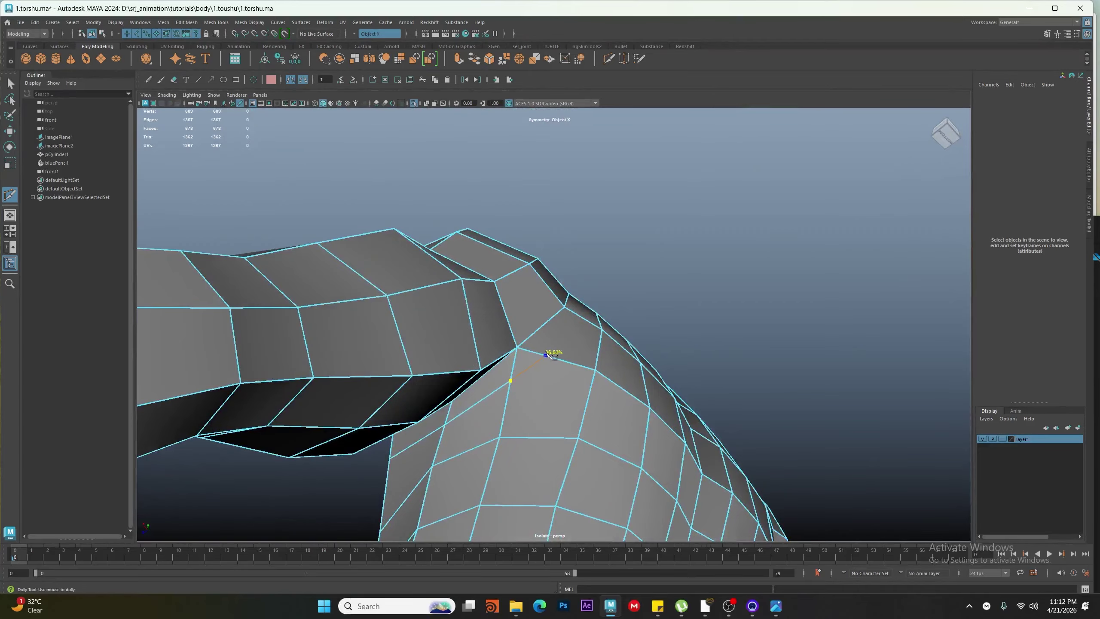
pyautogui.keyDown('alt'); pyautogui.moveTo(567, 333); pyautogui.dragTo(585, 315); pyautogui.keyUp('alt')
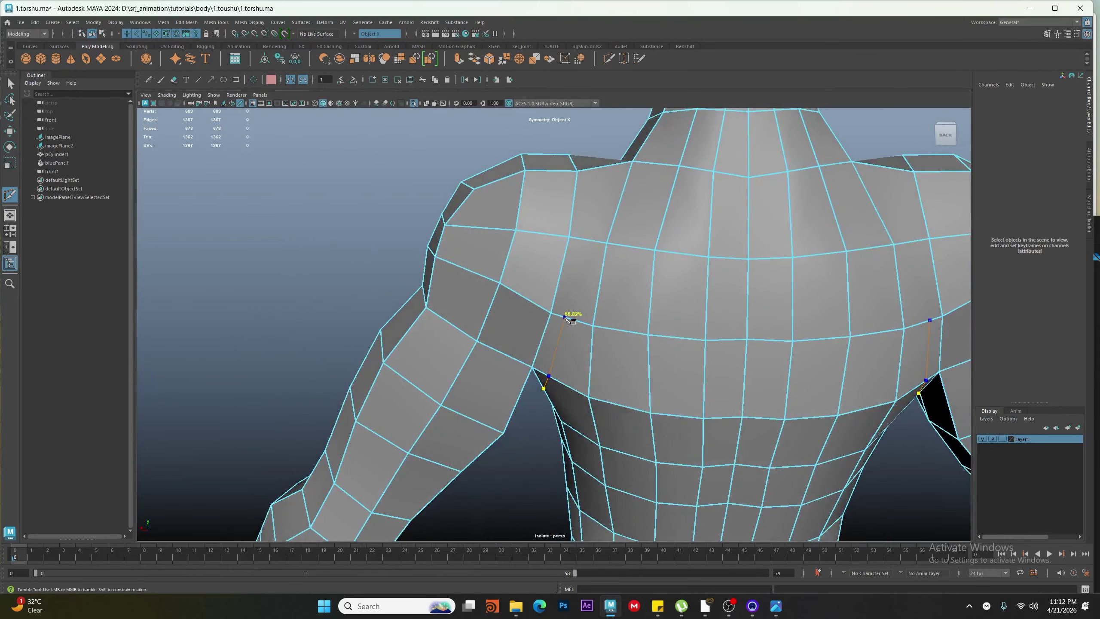
pyautogui.keyDown('alt'); pyautogui.moveTo(602, 231); pyautogui.dragTo(592, 284); pyautogui.keyUp('alt')
pyautogui.keyDown('alt'); pyautogui.moveTo(599, 260); pyautogui.dragTo(606, 212, button='middle'); pyautogui.keyUp('alt')
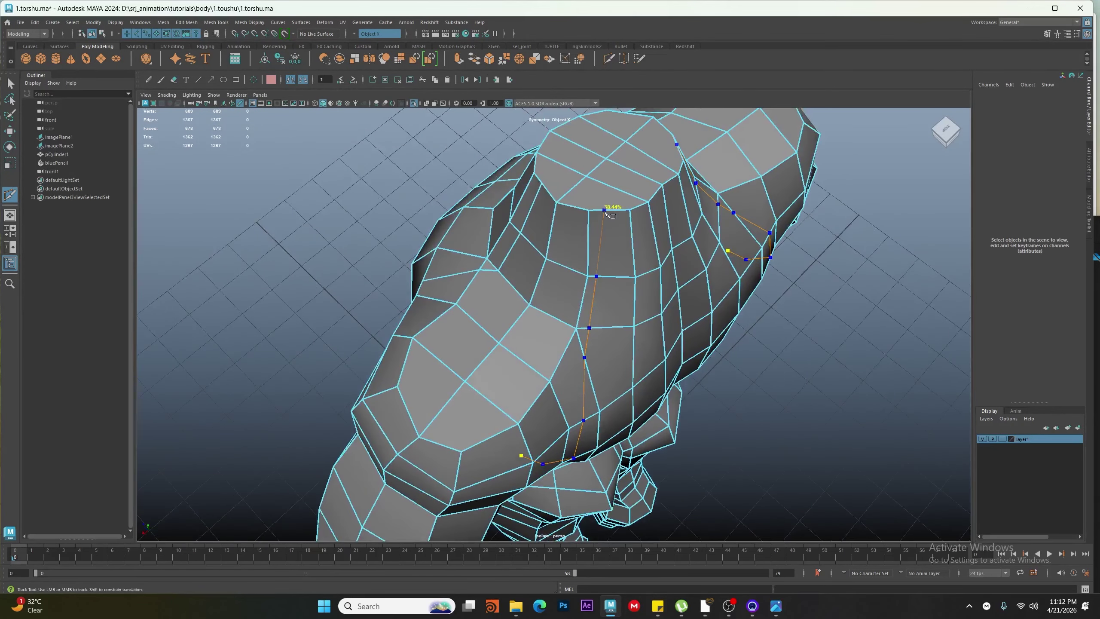
pyautogui.keyDown('alt'); pyautogui.moveTo(590, 353); pyautogui.dragTo(504, 388); pyautogui.keyUp('alt')
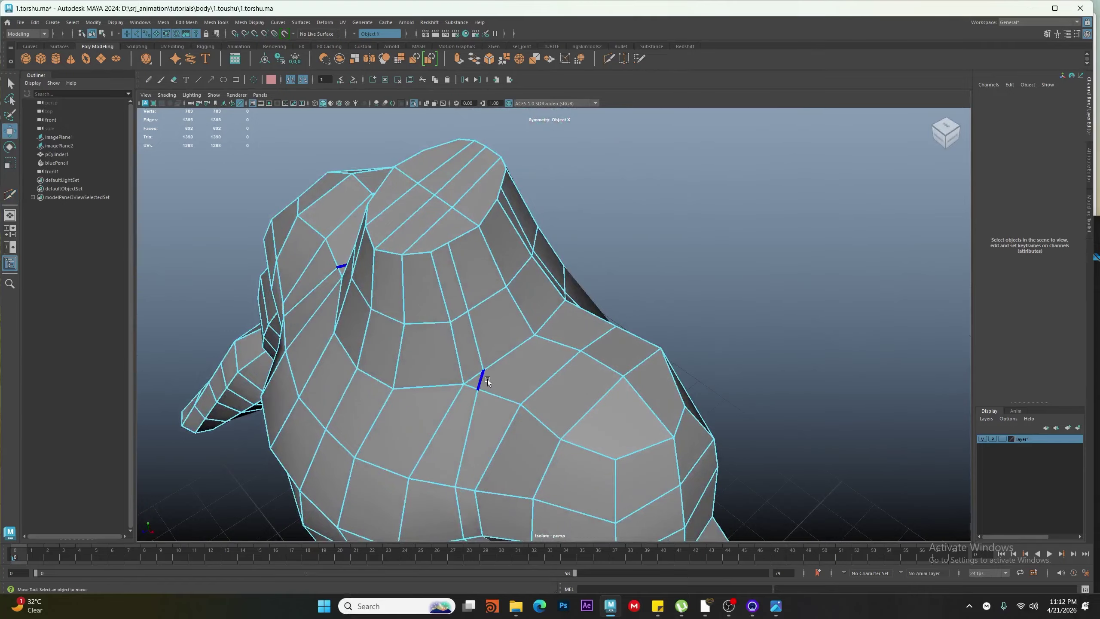
# Merge the short new edges at the front neck base and beside the front armpit into single vertices
pyautogui.click(487, 379)
pyautogui.keyDown('shift'); pyautogui.moveTo(507, 341); pyautogui.dragTo(506, 263, button='right'); pyautogui.keyUp('shift')
pyautogui.keyDown('alt'); pyautogui.moveTo(463, 363); pyautogui.dragTo(482, 285, button='middle'); pyautogui.keyUp('alt')
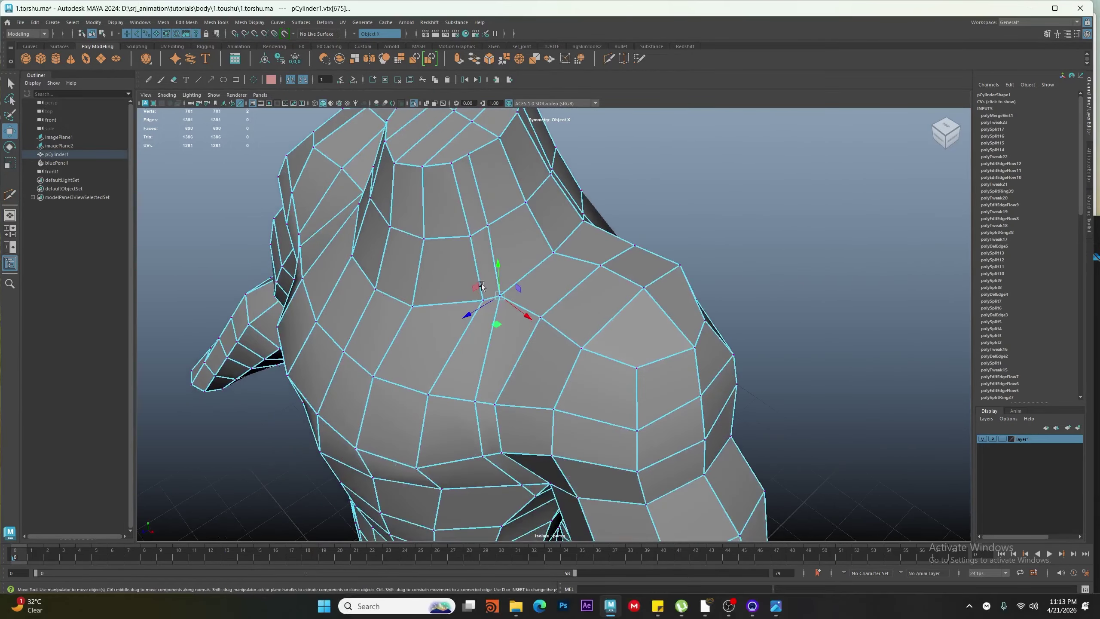
pyautogui.keyDown('alt'); pyautogui.moveTo(482, 286); pyautogui.dragTo(485, 382); pyautogui.keyUp('alt')
pyautogui.click(542, 352)
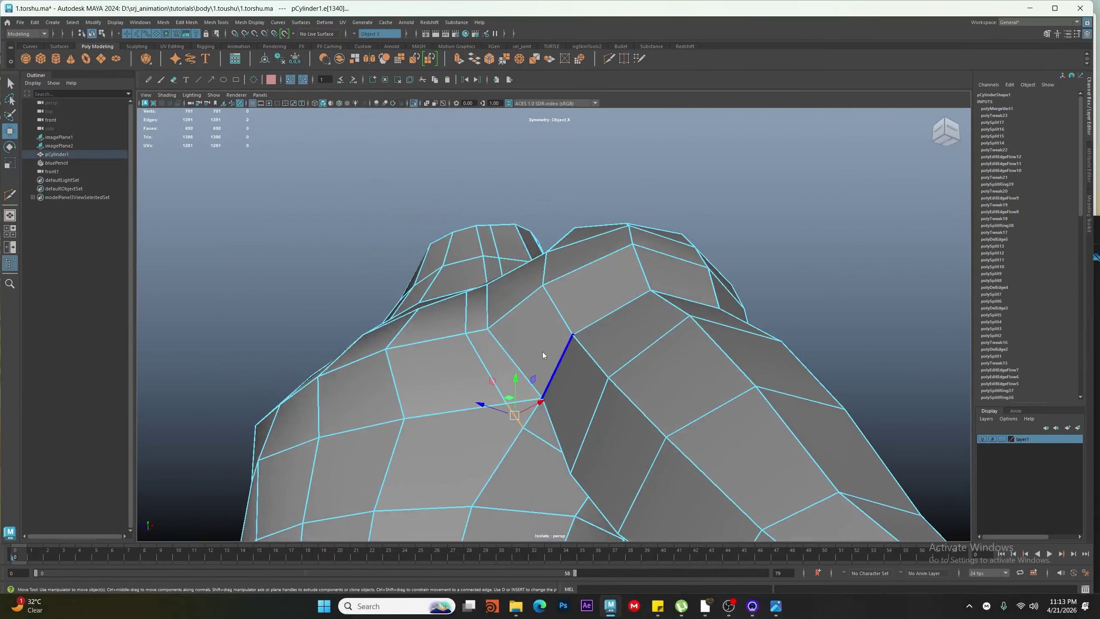
pyautogui.keyDown('shift'); pyautogui.moveTo(542, 352); pyautogui.dragTo(543, 306, button='right'); pyautogui.keyUp('shift')
pyautogui.keyDown('shift'); pyautogui.moveTo(540, 262); pyautogui.dragTo(540, 261, button='right'); pyautogui.keyUp('shift')
pyautogui.keyDown('alt'); pyautogui.moveTo(546, 303); pyautogui.dragTo(565, 407); pyautogui.keyUp('alt')
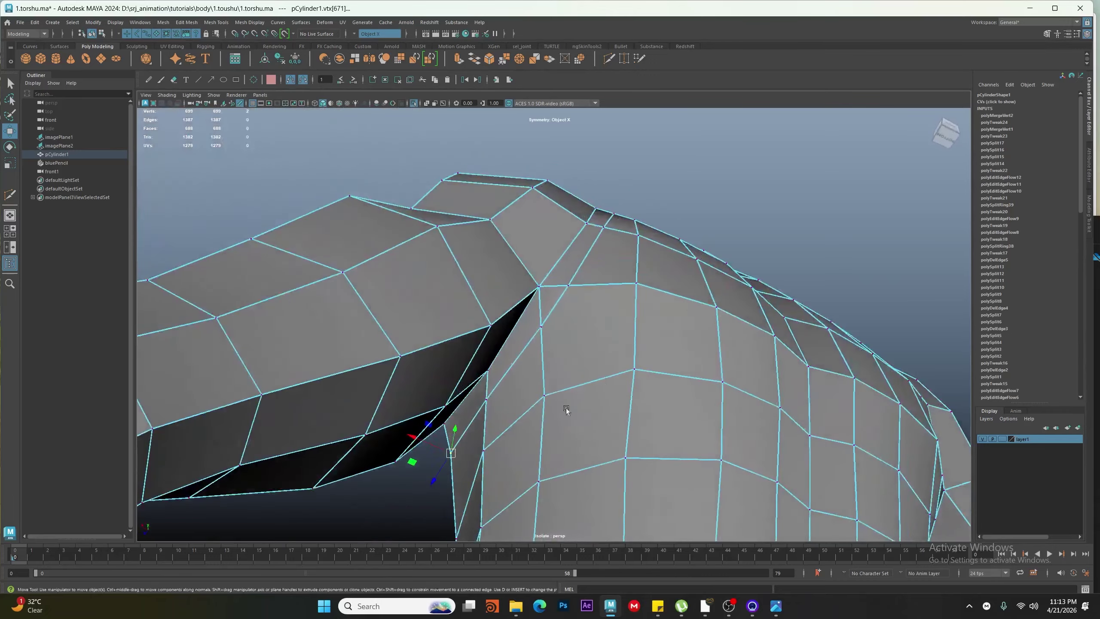
# Merge the short edge behind the armpit into one vertex, and undo a trial merge at the rear neck base
pyautogui.click(551, 316)
pyautogui.keyDown('shift'); pyautogui.moveTo(626, 361); pyautogui.dragTo(615, 234, button='right'); pyautogui.keyUp('shift')
pyautogui.keyDown('alt'); pyautogui.moveTo(615, 236); pyautogui.dragTo(618, 337); pyautogui.keyUp('alt')
pyautogui.click(625, 301)
pyautogui.keyDown('shift'); pyautogui.moveTo(646, 339); pyautogui.dragTo(643, 239, button='right'); pyautogui.keyUp('shift')
pyautogui.keyDown('alt'); pyautogui.moveTo(662, 296); pyautogui.dragTo(663, 266); pyautogui.keyUp('alt')
pyautogui.hotkey('ctrl', 'z')
pyautogui.scroll(2, 643, 336)
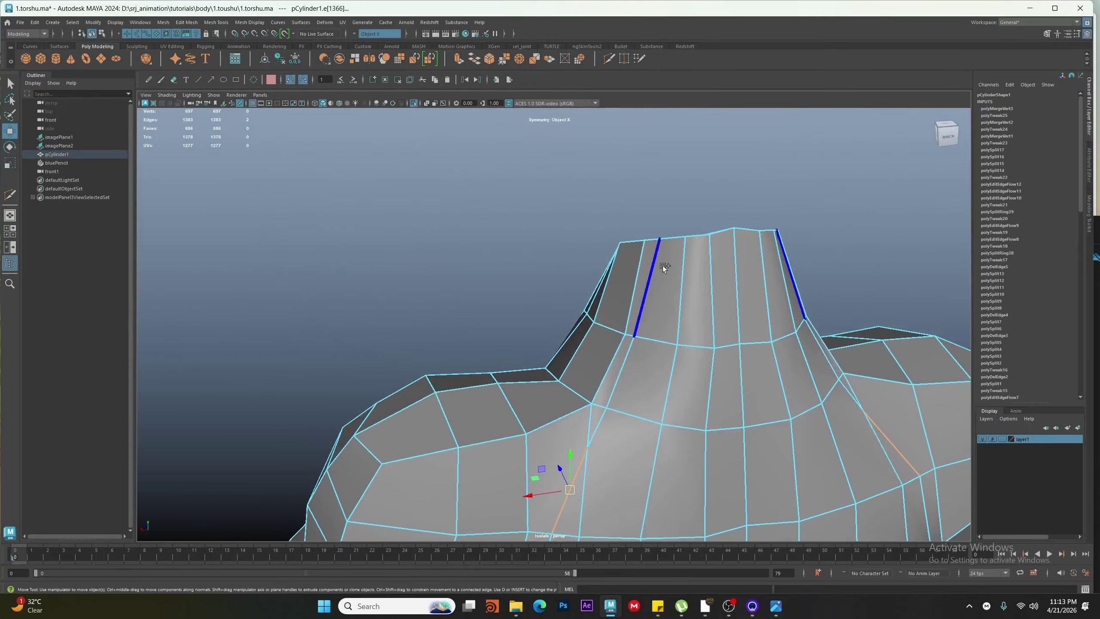
# Delete the new edges running up the rear of the neck and recut the line from the upper back with Multi-Cut
pyautogui.keyDown('shift'); pyautogui.moveTo(695, 241); pyautogui.dragTo(560, 324, button='right'); pyautogui.keyUp('shift')
pyautogui.keyDown('alt'); pyautogui.moveTo(577, 473); pyautogui.dragTo(565, 383, button='middle'); pyautogui.keyUp('alt')
pyautogui.keyDown('shift'); pyautogui.moveTo(565, 380); pyautogui.dragTo(507, 423, button='right'); pyautogui.keyUp('shift')
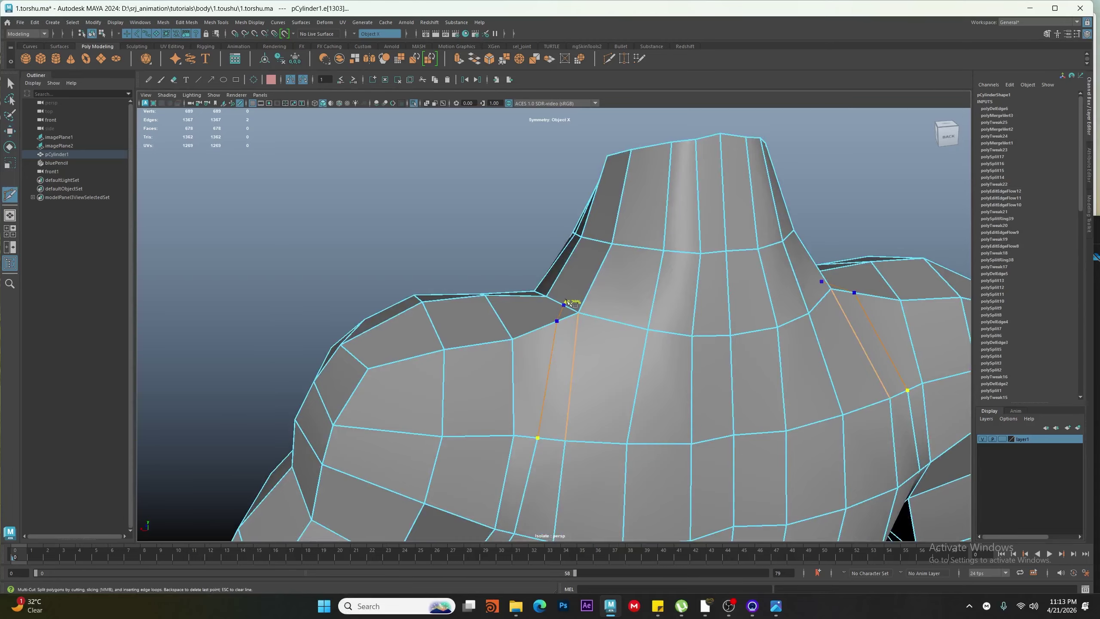
pyautogui.click(599, 241)
pyautogui.keyDown('alt'); pyautogui.moveTo(619, 173); pyautogui.dragTo(640, 273); pyautogui.keyUp('alt')
# Merge the close pair of vertices at the rear neck base and reposition the merged vertex
pyautogui.press('w')
pyautogui.moveTo(662, 307); pyautogui.dragTo(619, 307, button='right')
pyautogui.keyDown('alt'); pyautogui.moveTo(650, 307); pyautogui.dragTo(606, 314); pyautogui.keyUp('alt')
pyautogui.moveTo(569, 358); pyautogui.dragTo(592, 379)
pyautogui.keyDown('shift'); pyautogui.moveTo(591, 379); pyautogui.dragTo(591, 342, button='right'); pyautogui.keyUp('shift')
pyautogui.moveTo(623, 386); pyautogui.dragTo(628, 381)
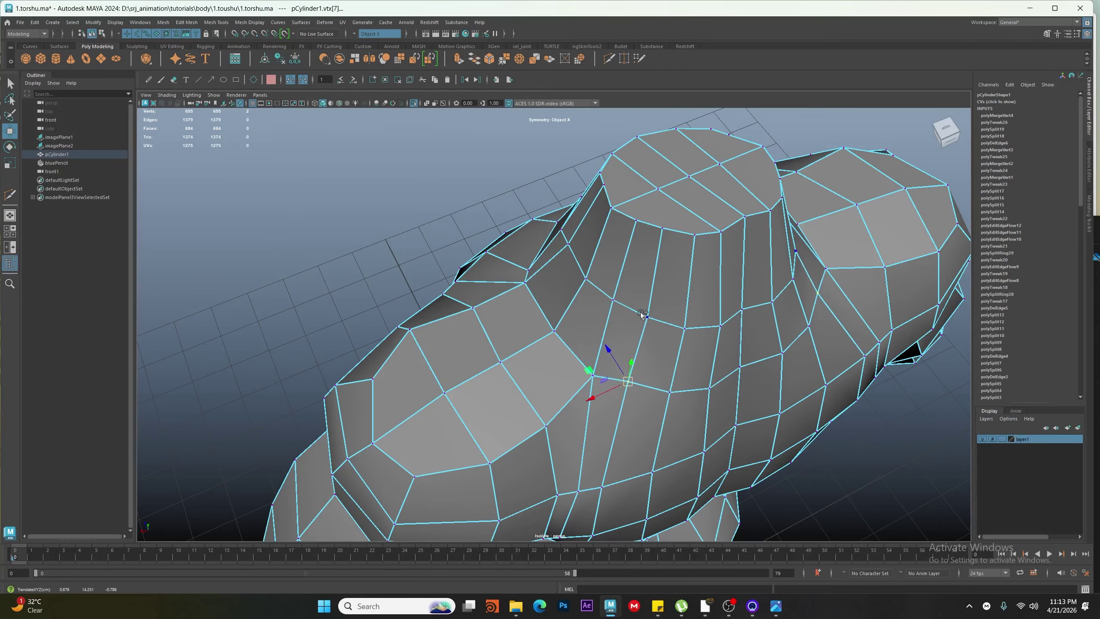
# Adjust the vertices on top of the shoulder and beside the neck to even out the face spacing
pyautogui.keyDown('alt'); pyautogui.moveTo(640, 314); pyautogui.dragTo(654, 284); pyautogui.keyUp('alt')
pyautogui.click(528, 381)
pyautogui.keyDown('alt'); pyautogui.moveTo(530, 375); pyautogui.dragTo(593, 416); pyautogui.keyUp('alt')
pyautogui.click(494, 356)
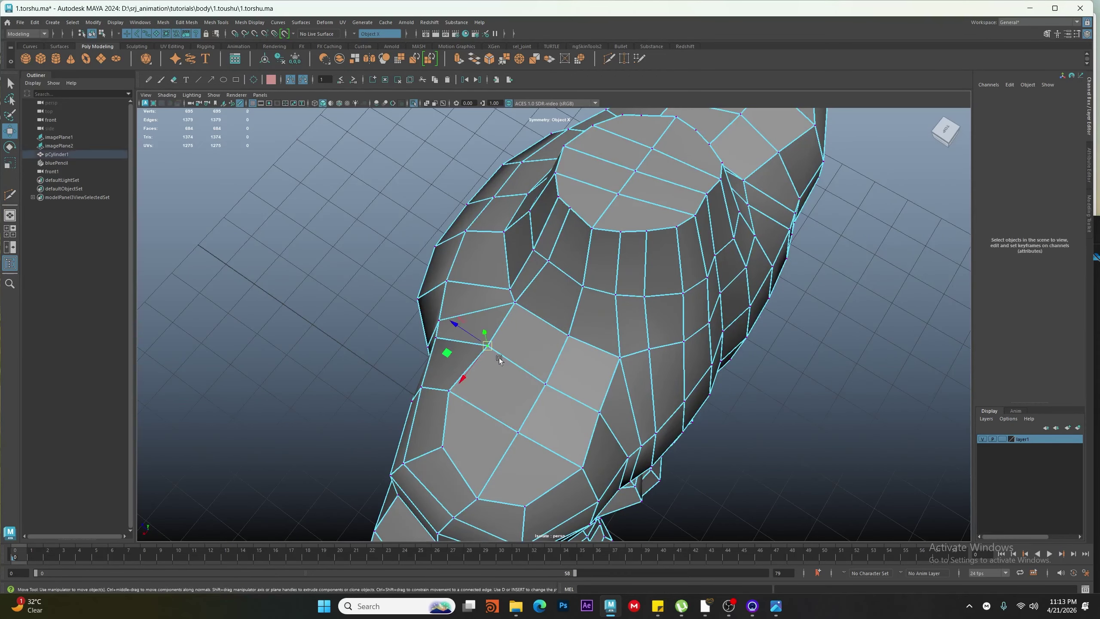
pyautogui.keyDown('alt'); pyautogui.moveTo(498, 358); pyautogui.dragTo(607, 376); pyautogui.keyUp('alt')
pyautogui.click(593, 385)
pyautogui.keyDown('alt'); pyautogui.moveTo(602, 398); pyautogui.dragTo(557, 424); pyautogui.keyUp('alt')
pyautogui.click(537, 371)
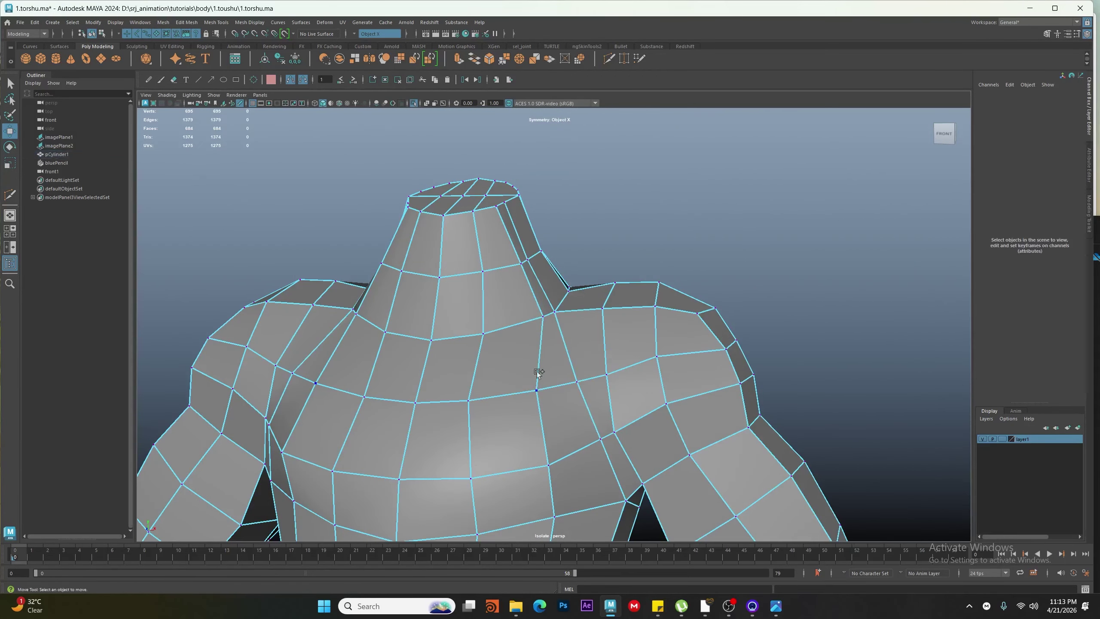
# Shift the vertices on the front side of the neck to space the new edge line evenly
pyautogui.click(521, 263)
pyautogui.moveTo(521, 264); pyautogui.dragTo(505, 266)
pyautogui.keyDown('alt'); pyautogui.moveTo(519, 304); pyautogui.dragTo(559, 277); pyautogui.keyUp('alt')
pyautogui.click(590, 383)
pyautogui.keyDown('alt'); pyautogui.moveTo(589, 413); pyautogui.dragTo(498, 416); pyautogui.keyUp('alt')
# Adjust the upper torso vertices, including those across the middle of the back, to straighten the edge rows
pyautogui.click(554, 350)
pyautogui.click(511, 387)
pyautogui.moveTo(493, 375); pyautogui.dragTo(617, 412)
pyautogui.click(538, 358)
pyautogui.press('space')
pyautogui.keyDown('alt'); pyautogui.moveTo(607, 416); pyautogui.dragTo(602, 438, button='middle'); pyautogui.keyUp('alt')
pyautogui.moveTo(580, 376); pyautogui.dragTo(545, 402)
pyautogui.press('space')
# Reposition the vertices at and just below the rear armpit to smooth where the arm meets the back
pyautogui.keyDown('alt'); pyautogui.moveTo(539, 313); pyautogui.dragTo(505, 317); pyautogui.keyUp('alt')
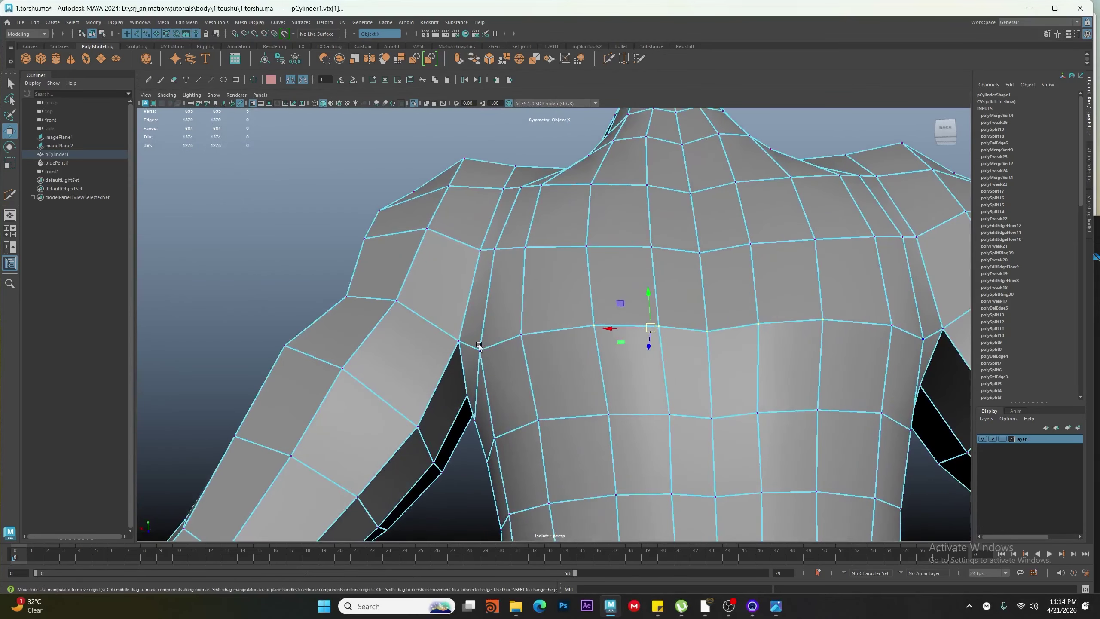
pyautogui.click(481, 353)
pyautogui.keyDown('alt'); pyautogui.moveTo(486, 357); pyautogui.dragTo(514, 371); pyautogui.keyUp('alt')
pyautogui.keyDown('alt'); pyautogui.moveTo(493, 405); pyautogui.dragTo(434, 448); pyautogui.keyUp('alt')
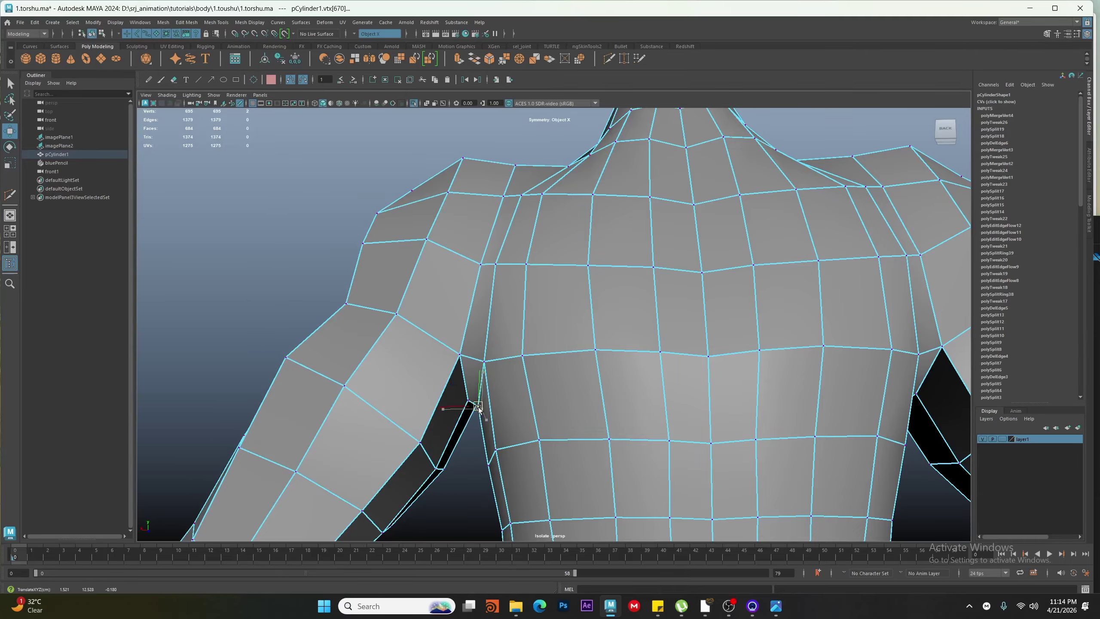
pyautogui.keyDown('alt'); pyautogui.moveTo(478, 407); pyautogui.dragTo(507, 370); pyautogui.keyUp('alt')
pyautogui.click(497, 369)
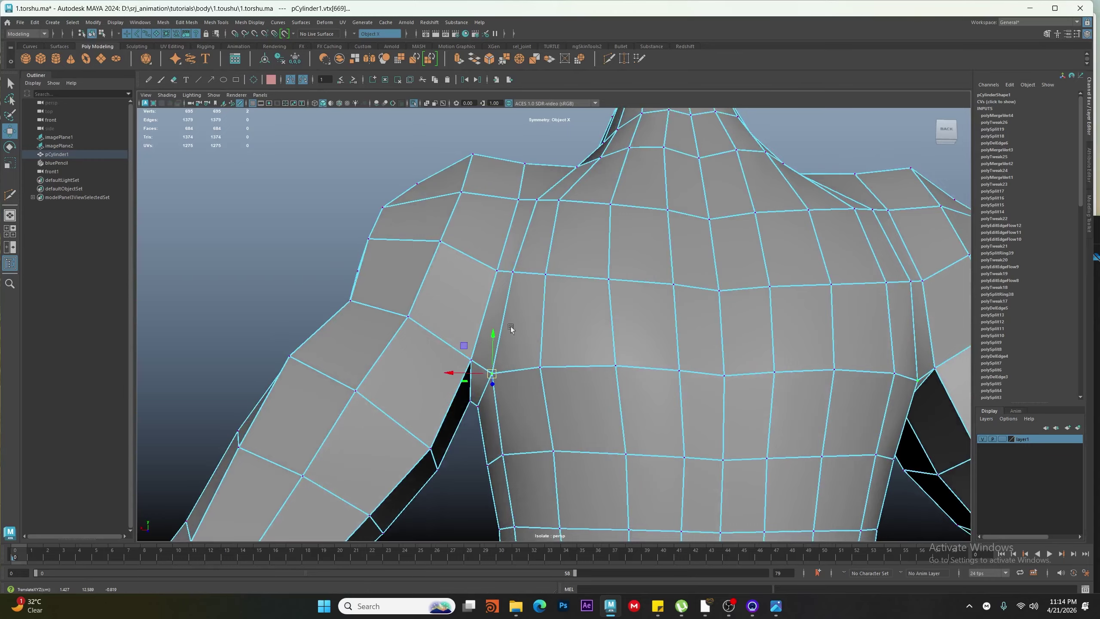
# Slide the vertices across the upper back and rear neck base to space the vertical loops more evenly
pyautogui.moveTo(515, 273); pyautogui.dragTo(523, 272)
pyautogui.keyDown('ctrl'); pyautogui.keyDown('shift'); pyautogui.moveTo(567, 201); pyautogui.dragTo(588, 202); pyautogui.keyUp('shift'); pyautogui.keyUp('ctrl')
pyautogui.click(614, 205)
pyautogui.keyDown('ctrl'); pyautogui.keyDown('shift'); pyautogui.moveTo(615, 205); pyautogui.dragTo(628, 207); pyautogui.keyUp('shift'); pyautogui.keyUp('ctrl')
pyautogui.keyDown('alt'); pyautogui.moveTo(628, 207); pyautogui.dragTo(624, 320, button='middle'); pyautogui.keyUp('alt')
pyautogui.click(635, 262)
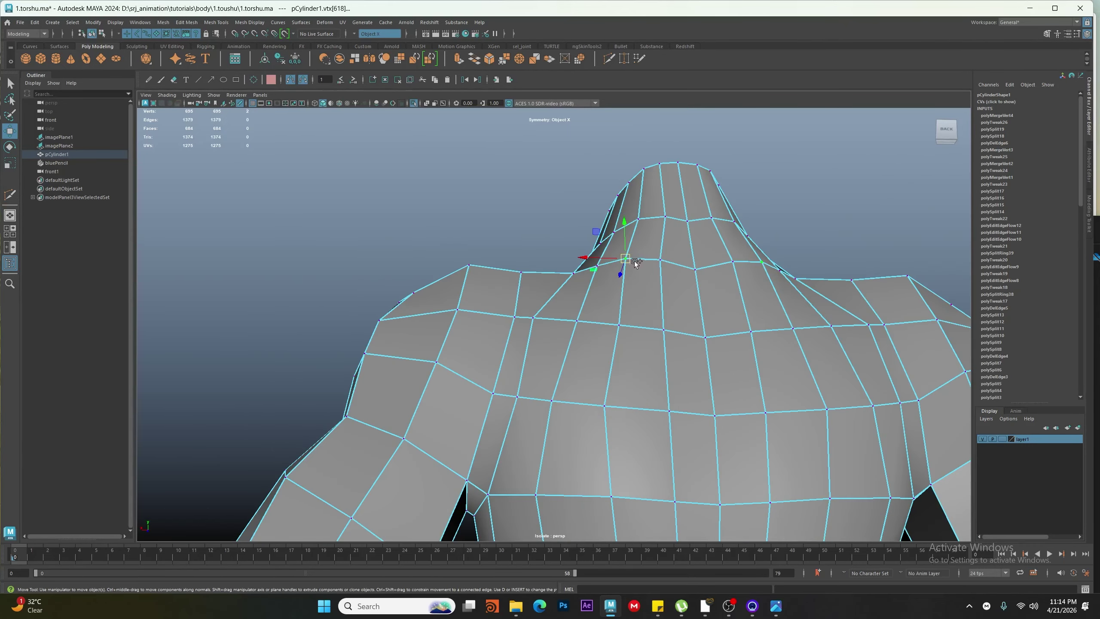
# Reposition the vertices where the side of the neck meets the top of the shoulder
pyautogui.keyDown('alt'); pyautogui.moveTo(602, 286); pyautogui.dragTo(580, 244); pyautogui.keyUp('alt')
pyautogui.click(581, 244)
pyautogui.click(550, 291)
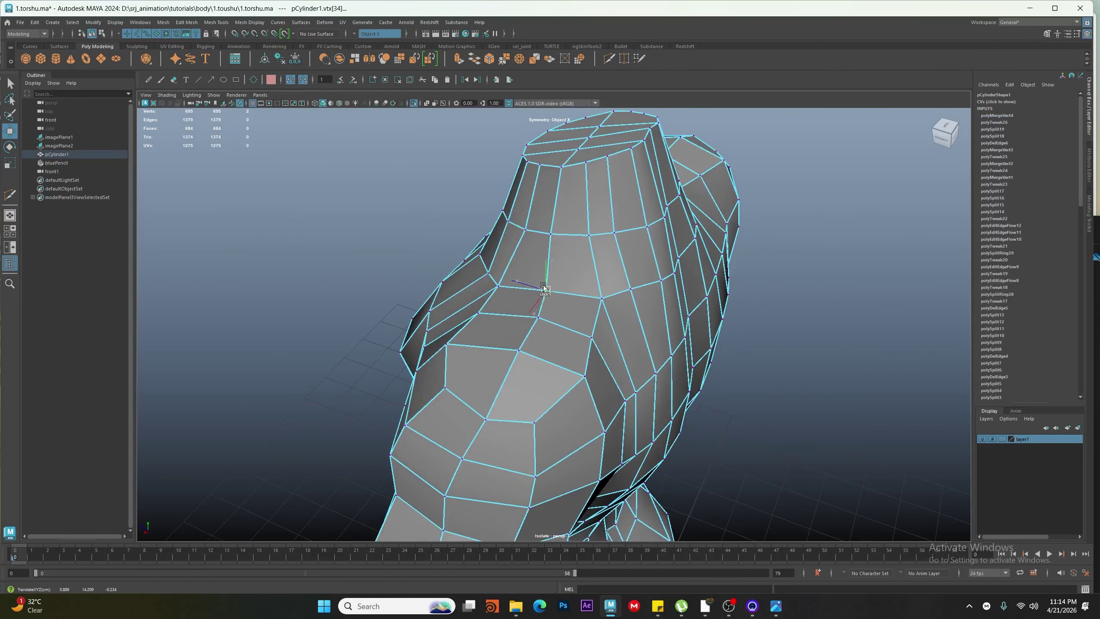
pyautogui.moveTo(550, 291)
pyautogui.keyDown('alt'); pyautogui.mouseDown()
pyautogui.moveTo(488, 383)
pyautogui.moveTo(598, 341)
pyautogui.moveTo(591, 284)
pyautogui.moveTo(640, 273)
pyautogui.moveTo(503, 301)
pyautogui.moveTo(467, 294)
pyautogui.moveTo(546, 299)
pyautogui.mouseUp(); pyautogui.keyUp('alt')
pyautogui.click(595, 323)
pyautogui.click(473, 287)
pyautogui.click(514, 268)
# Insert an edge loop around the base of the neck in the side view, just above its junction with the torso
pyautogui.press('space')
pyautogui.keyDown('alt'); pyautogui.moveTo(607, 355); pyautogui.dragTo(650, 381); pyautogui.keyUp('alt')
pyautogui.scroll(-10, 606, 390)
pyautogui.keyDown('alt'); pyautogui.moveTo(543, 408); pyautogui.dragTo(624, 386, button='middle'); pyautogui.keyUp('alt')
pyautogui.scroll(8, 551, 450)
pyautogui.scroll(4, 511, 431)
pyautogui.moveTo(511, 431); pyautogui.dragTo(513, 393, button='right')
pyautogui.click(586, 301)
pyautogui.keyDown('shift'); pyautogui.moveTo(601, 233); pyautogui.dragTo(600, 293, button='right'); pyautogui.keyUp('shift')
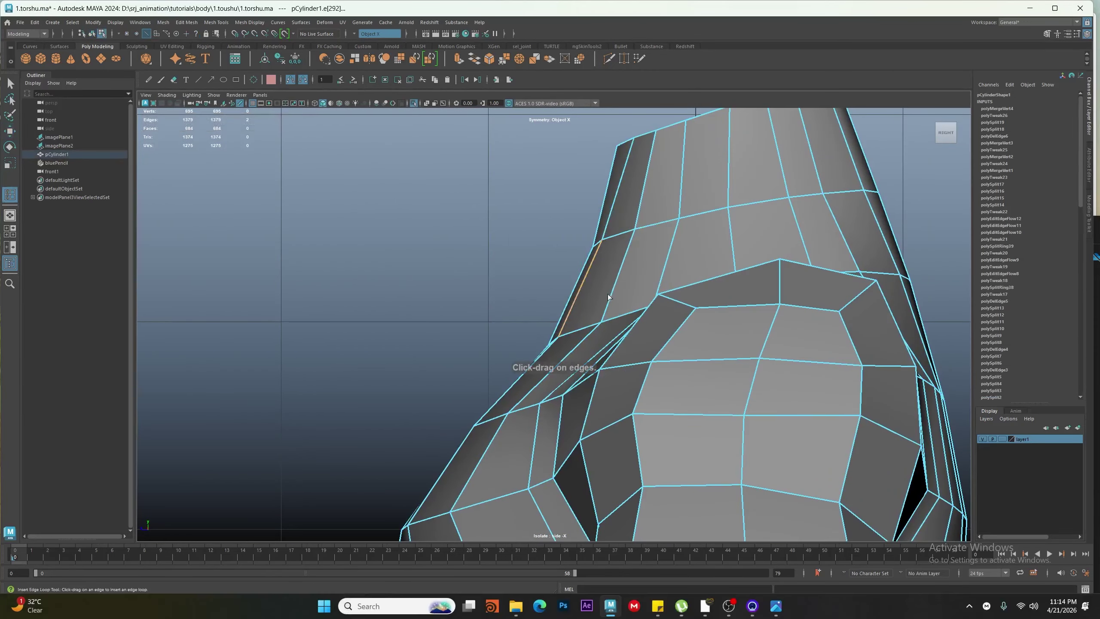
pyautogui.click(607, 295)
pyautogui.scroll(2, 571, 351)
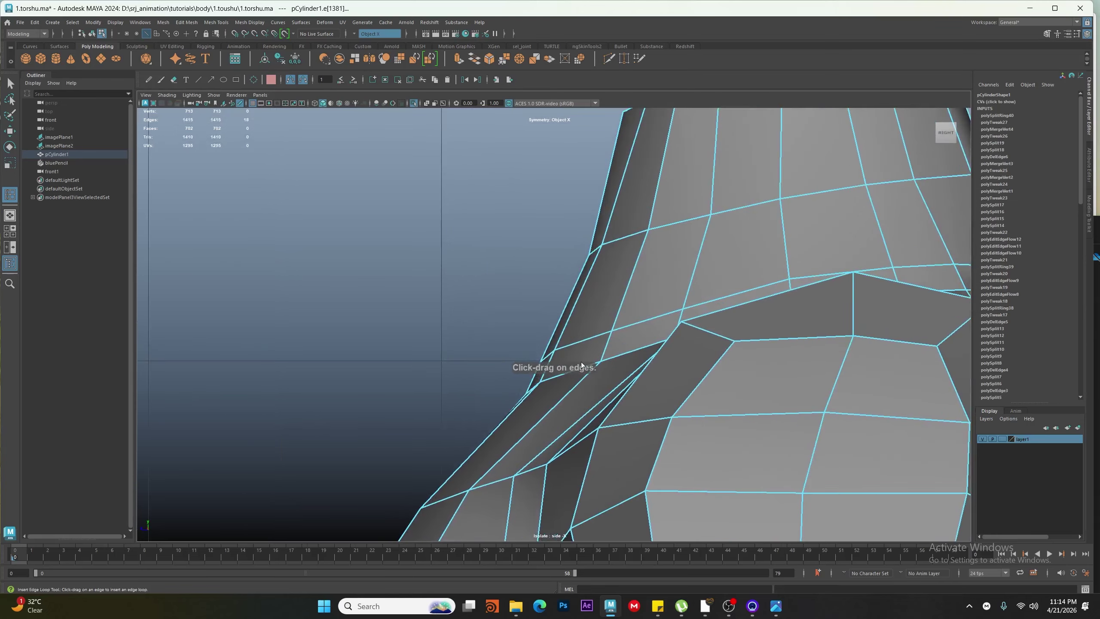
# Move the vertices of the new neck-base loop in the side view to follow the slope of the neck
pyautogui.press('w')
pyautogui.moveTo(579, 360); pyautogui.dragTo(535, 354, button='right')
pyautogui.moveTo(475, 324); pyautogui.dragTo(571, 361)
pyautogui.click(609, 333)
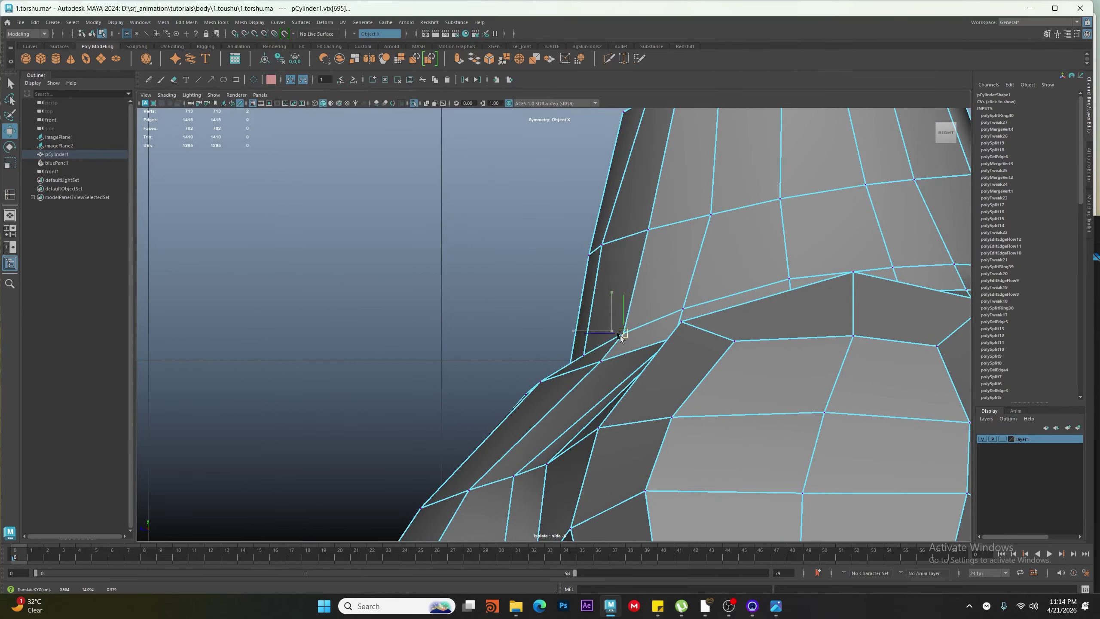
pyautogui.moveTo(701, 277); pyautogui.dragTo(503, 407)
# Preview the body smoothed in perspective, check the neck and shoulders, and return to the unsmoothed display
pyautogui.press('space')
pyautogui.press('space')
pyautogui.scroll(3, 503, 408)
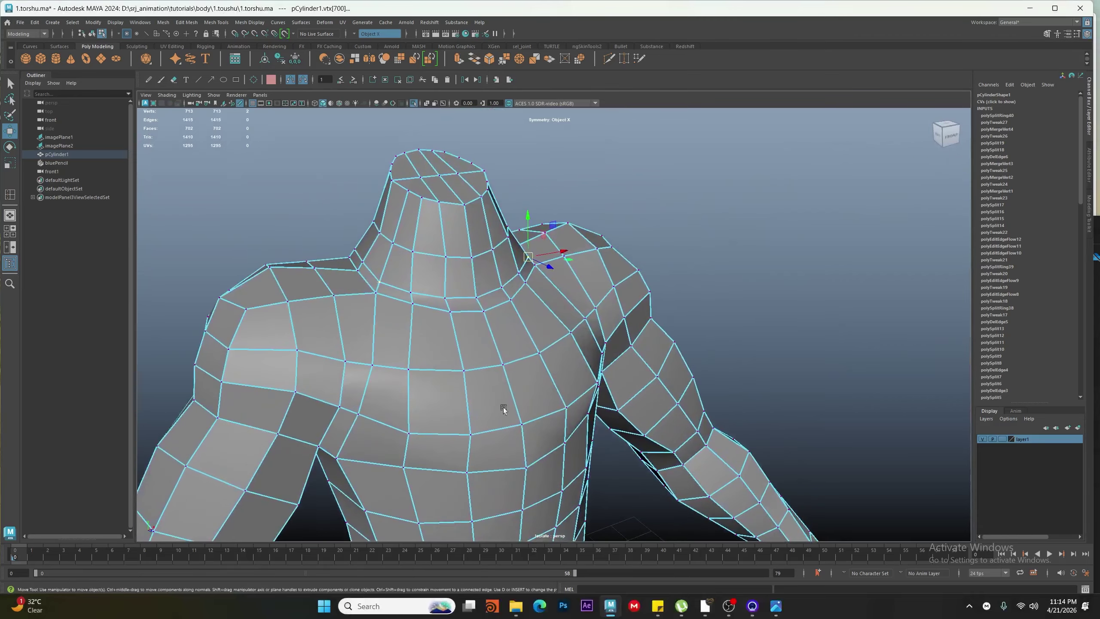
pyautogui.moveTo(503, 408); pyautogui.dragTo(624, 244, button='right')
pyautogui.press('3')
pyautogui.click(624, 243)
pyautogui.scroll(-3, 524, 344)
pyautogui.keyDown('alt'); pyautogui.moveTo(489, 338); pyautogui.dragTo(540, 470); pyautogui.keyUp('alt')
pyautogui.click(524, 347)
pyautogui.press('1')
pyautogui.scroll(3, 525, 381)
# Turn off isolation in the front view, compare the wireframe with the reference image, and return to shaded vertex editing
pyautogui.press('space')
pyautogui.scroll(-3, 459, 359)
pyautogui.scroll(3, 581, 454)
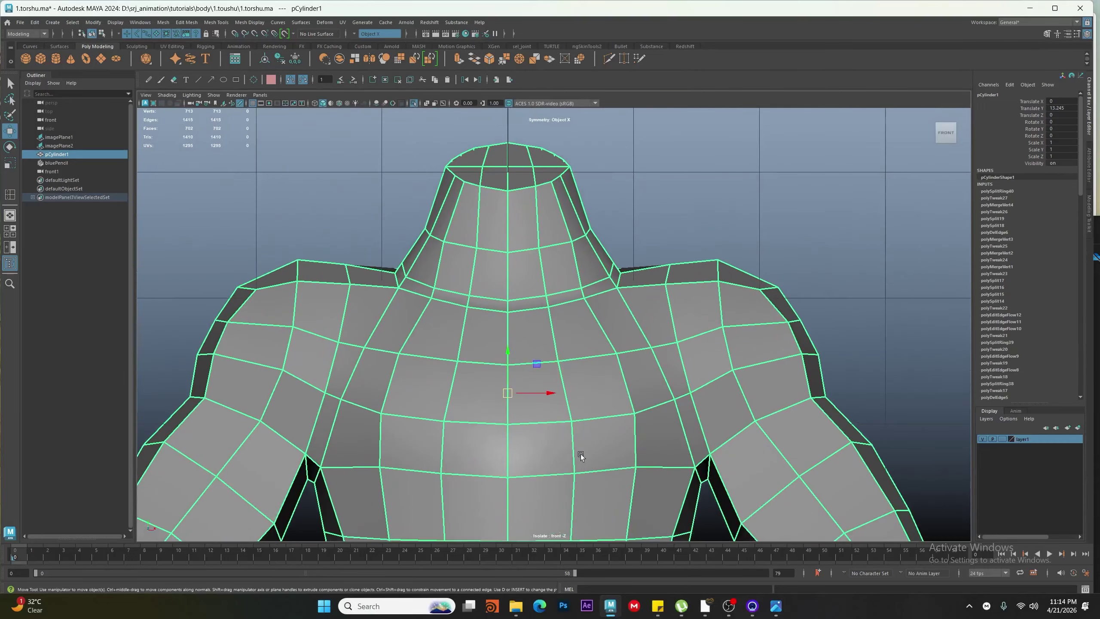
pyautogui.press('4')
pyautogui.scroll(2, 563, 403)
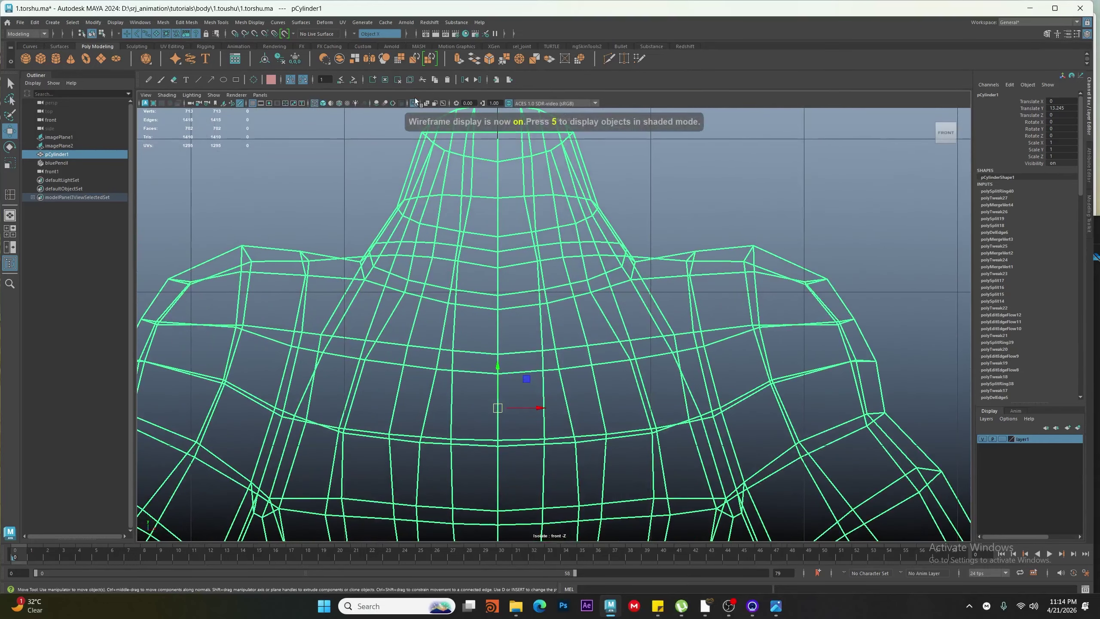
pyautogui.scroll(2, 454, 245)
pyautogui.click(413, 103)
pyautogui.scroll(2, 491, 324)
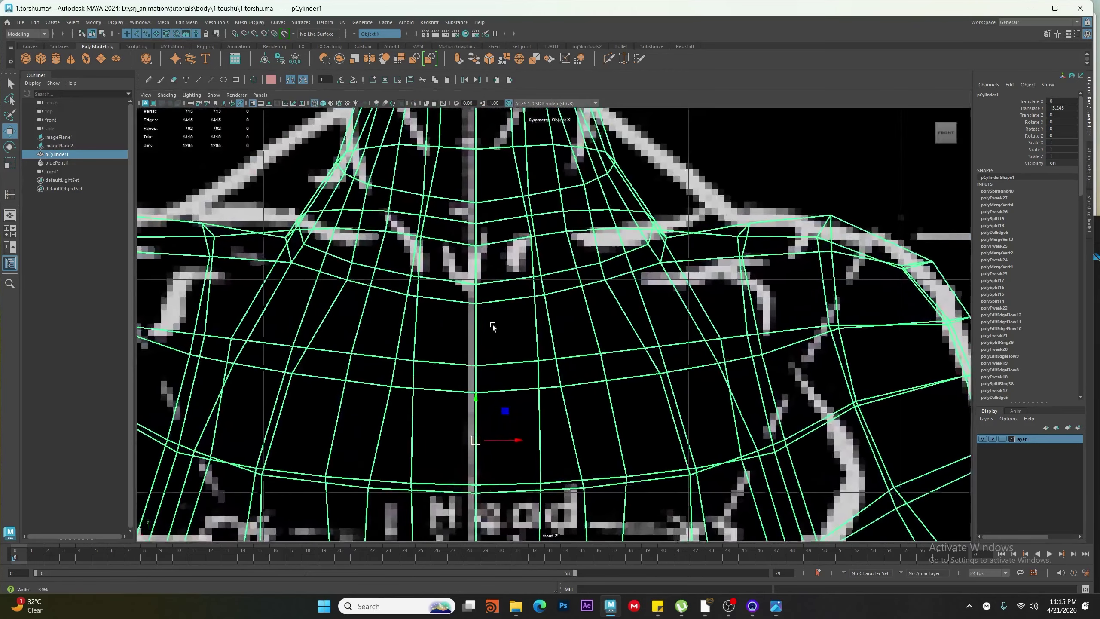
pyautogui.press('5')
pyautogui.press('F9')
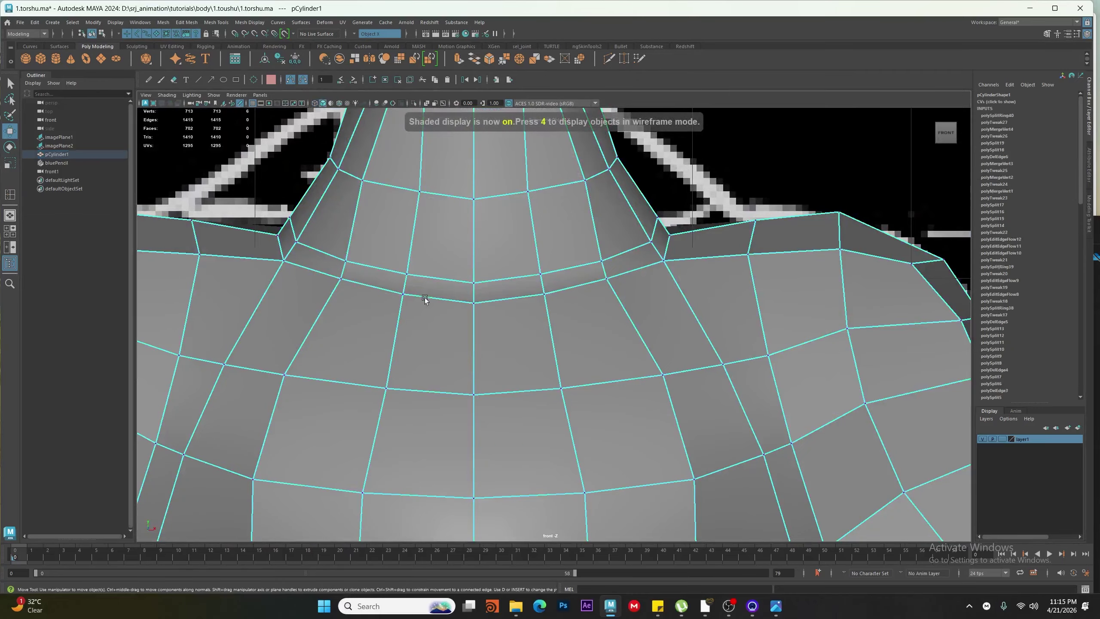
# Reposition the vertices of the neck-base loop in the front view so it curves evenly around the neck
pyautogui.moveTo(395, 260); pyautogui.dragTo(485, 289)
pyautogui.moveTo(440, 243); pyautogui.dragTo(440, 230)
pyautogui.click(346, 261)
pyautogui.moveTo(347, 261); pyautogui.dragTo(352, 239)
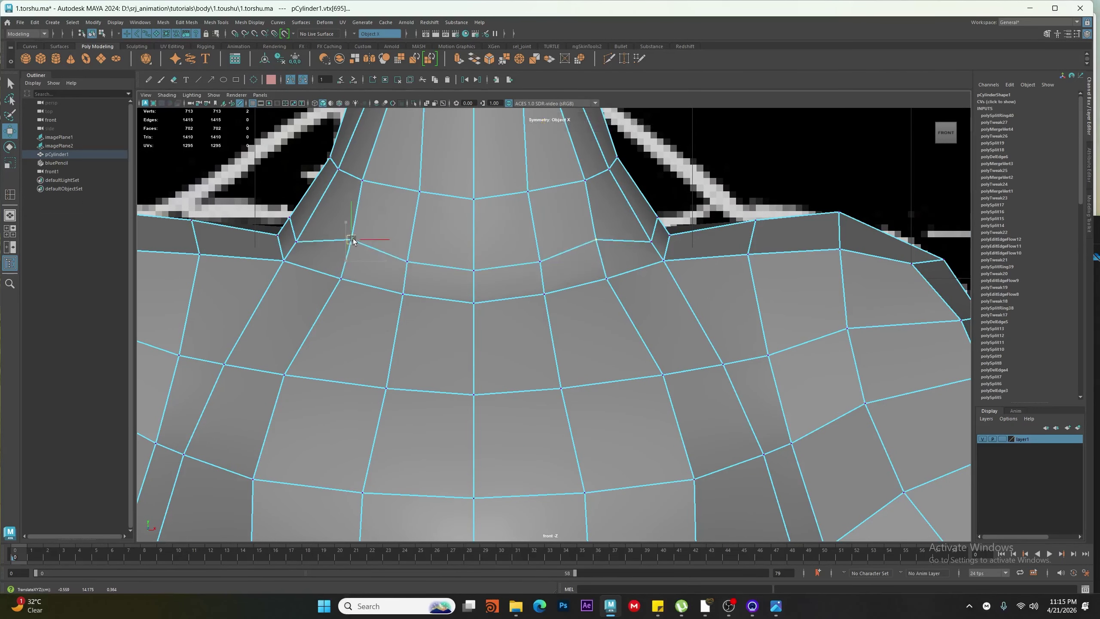
pyautogui.moveTo(651, 244); pyautogui.dragTo(633, 237)
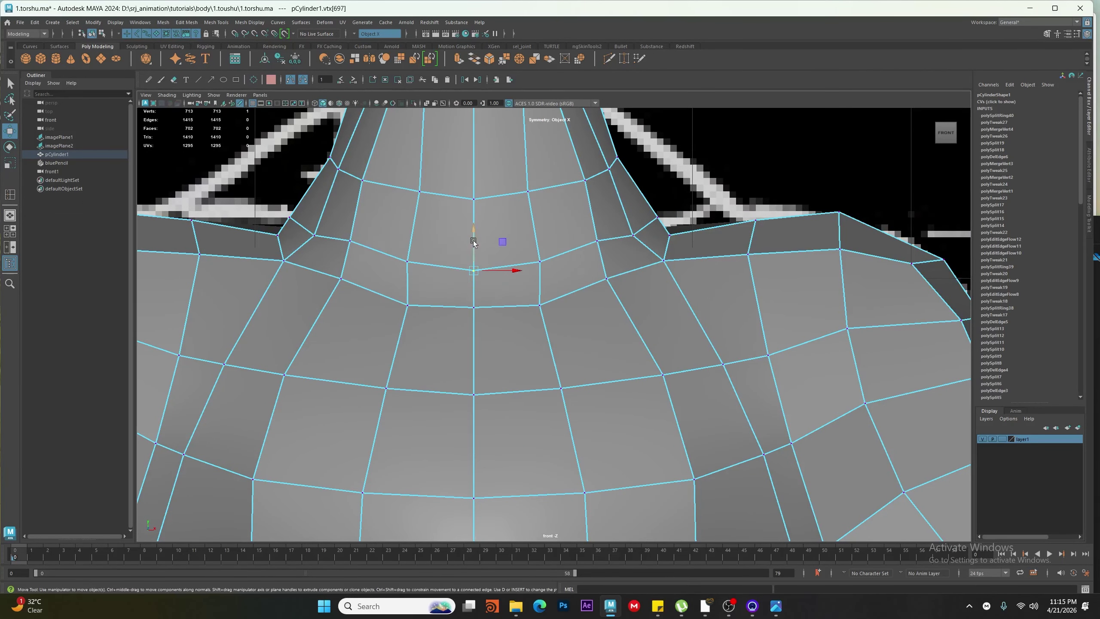
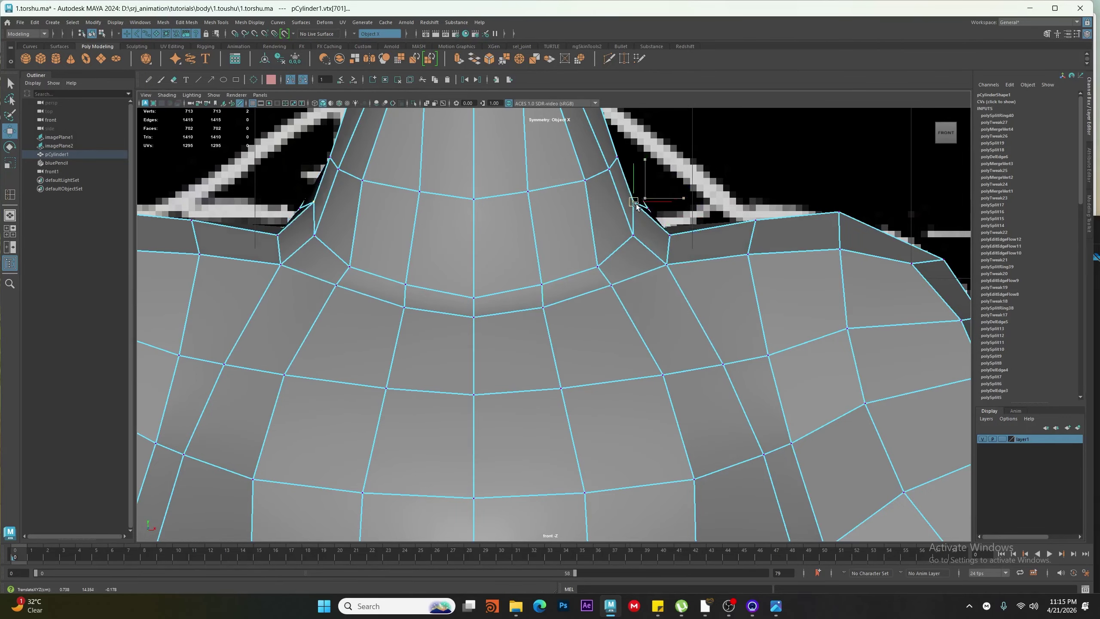
pyautogui.moveTo(636, 204); pyautogui.dragTo(639, 204)
# Shift the vertices on the front of the neck sideways in the front view to space the vertical edges evenly
pyautogui.scroll(1, 591, 173)
pyautogui.keyDown('alt'); pyautogui.moveTo(590, 173); pyautogui.dragTo(577, 309, button='middle'); pyautogui.keyUp('alt')
pyautogui.click(577, 309)
pyautogui.moveTo(577, 309)
pyautogui.mouseDown()
pyautogui.moveTo(562, 312)
pyautogui.moveTo(587, 305)
pyautogui.mouseUp()
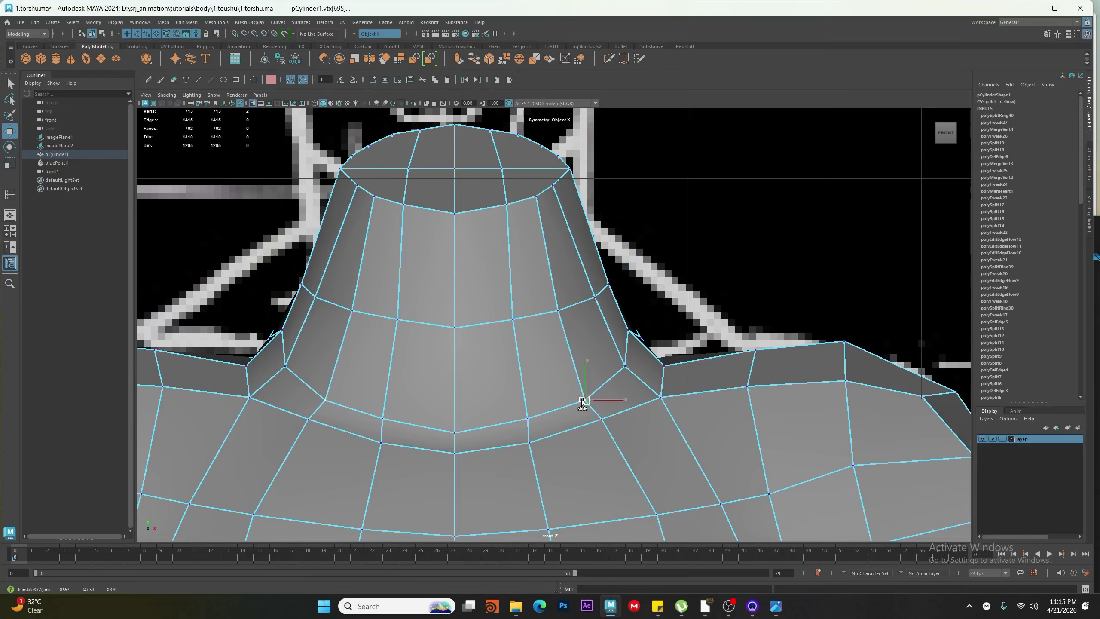
pyautogui.keyDown('ctrl'); pyautogui.keyDown('shift'); pyautogui.moveTo(528, 418); pyautogui.dragTo(516, 420); pyautogui.keyUp('shift'); pyautogui.keyUp('ctrl')
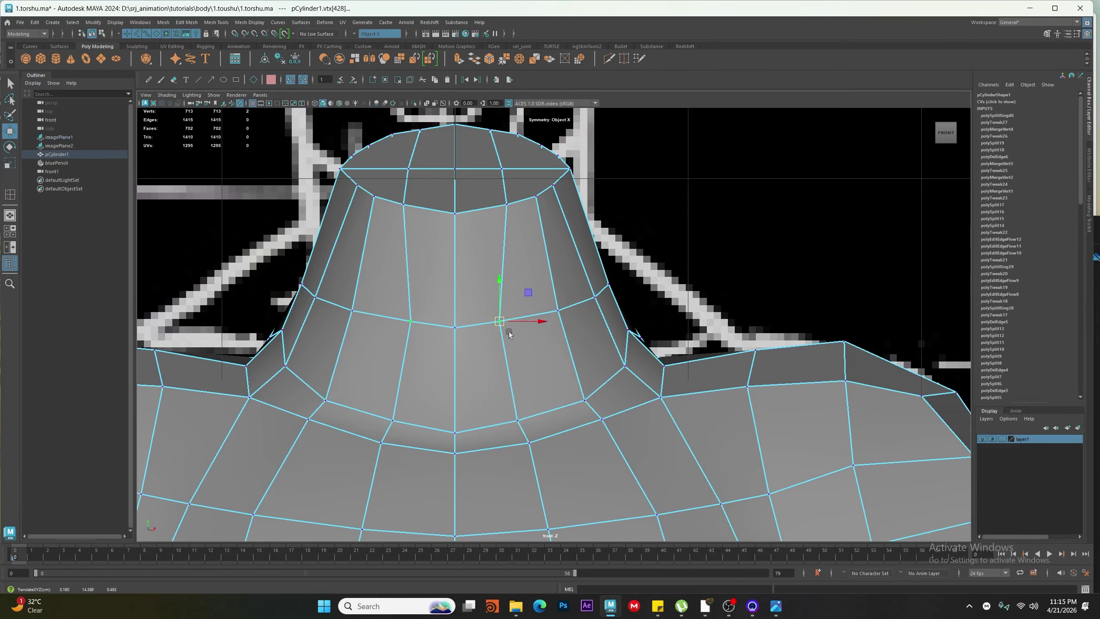
pyautogui.keyDown('ctrl'); pyautogui.keyDown('shift'); pyautogui.moveTo(517, 207); pyautogui.dragTo(509, 208); pyautogui.keyUp('shift'); pyautogui.keyUp('ctrl')
# Move the front and side vertices of the mid-neck loop in the side wireframe view to match the reference throat outline
pyautogui.press('space')
pyautogui.moveTo(508, 290); pyautogui.dragTo(507, 269)
pyautogui.keyDown('alt'); pyautogui.moveTo(498, 295); pyautogui.dragTo(429, 376); pyautogui.keyUp('alt')
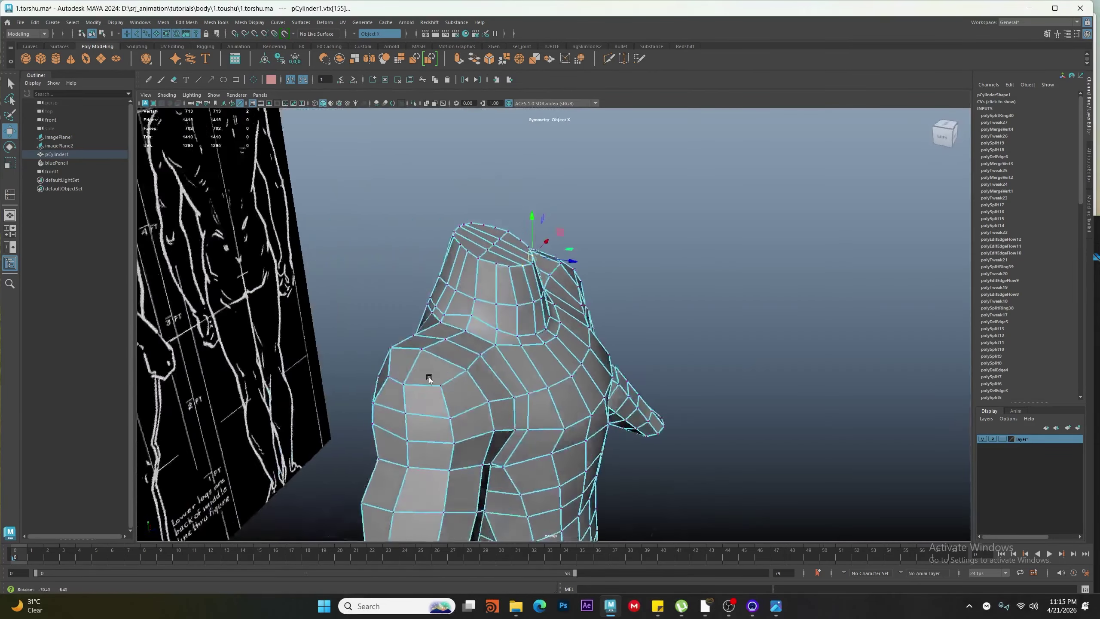
pyautogui.keyDown('alt'); pyautogui.moveTo(429, 376); pyautogui.dragTo(470, 411, button='right'); pyautogui.keyUp('alt')
pyautogui.keyDown('alt'); pyautogui.moveTo(470, 411); pyautogui.dragTo(599, 324); pyautogui.keyUp('alt')
pyautogui.press('space')
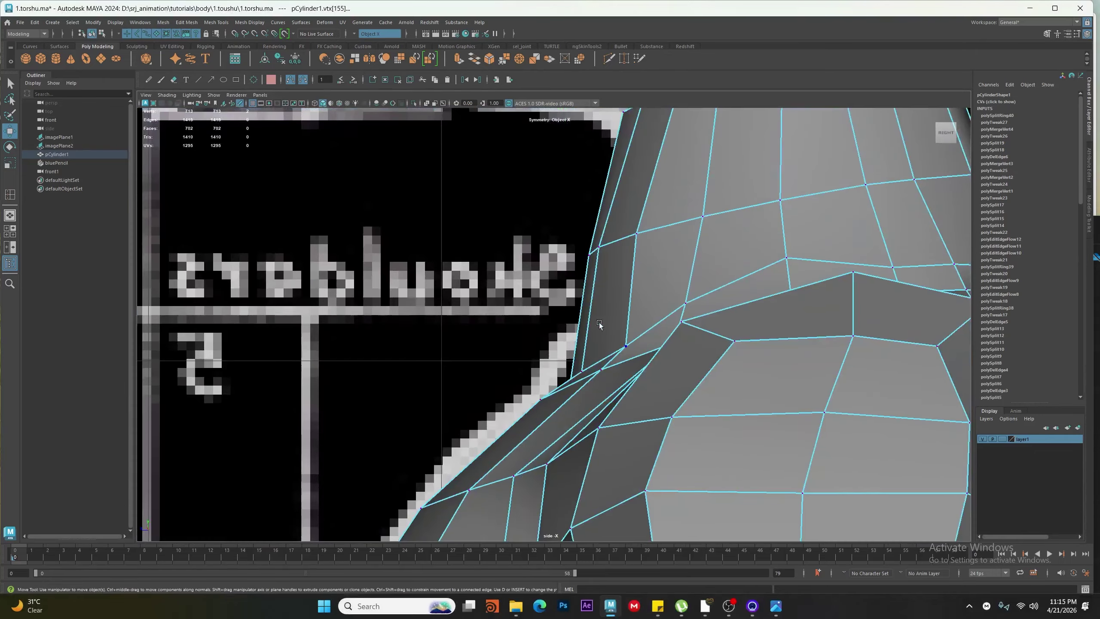
pyautogui.keyDown('alt'); pyautogui.moveTo(599, 324); pyautogui.dragTo(619, 353, button='middle'); pyautogui.keyUp('alt')
pyautogui.scroll(-5, 619, 352)
pyautogui.scroll(1, 619, 352)
pyautogui.press('4')
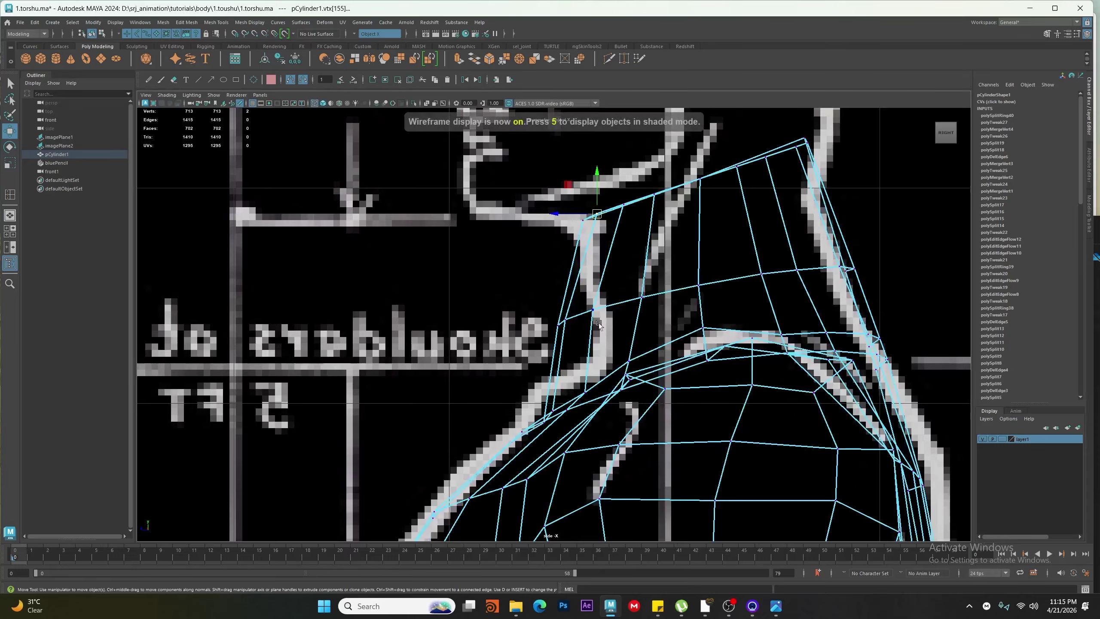
pyautogui.moveTo(593, 310); pyautogui.dragTo(483, 315, button='right')
pyautogui.moveTo(509, 296); pyautogui.dragTo(585, 338)
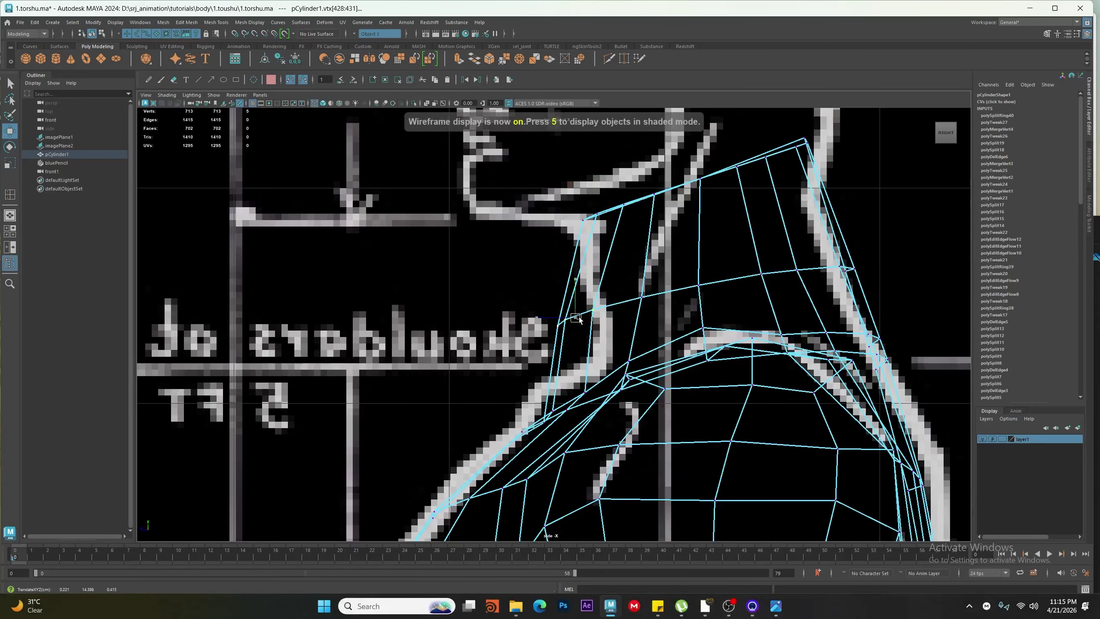
pyautogui.moveTo(642, 297); pyautogui.dragTo(659, 300)
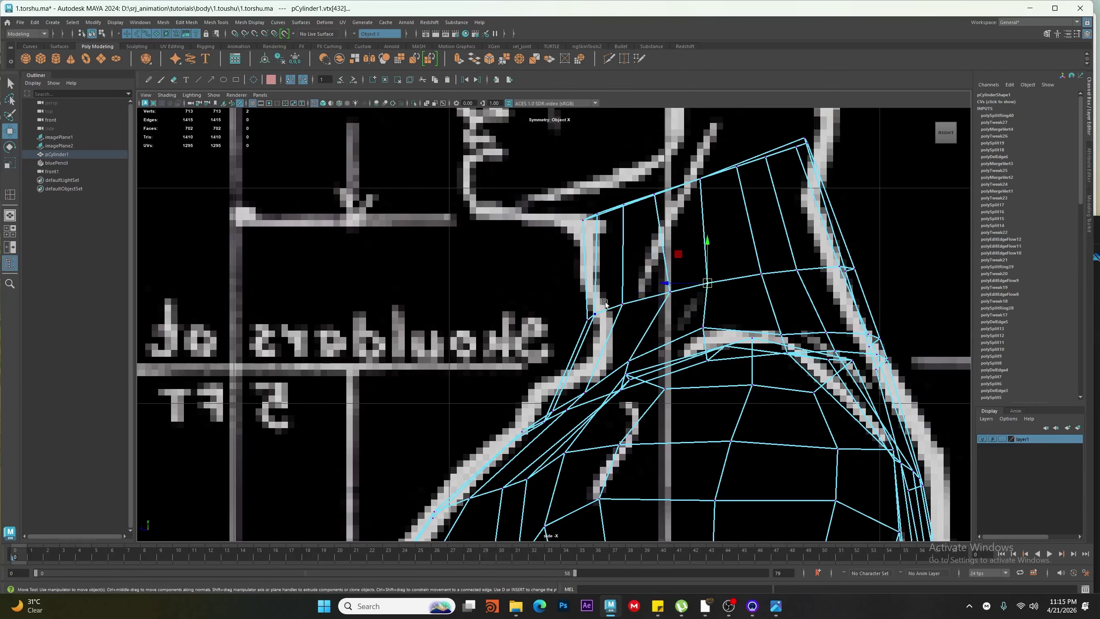
pyautogui.moveTo(597, 319); pyautogui.dragTo(607, 315)
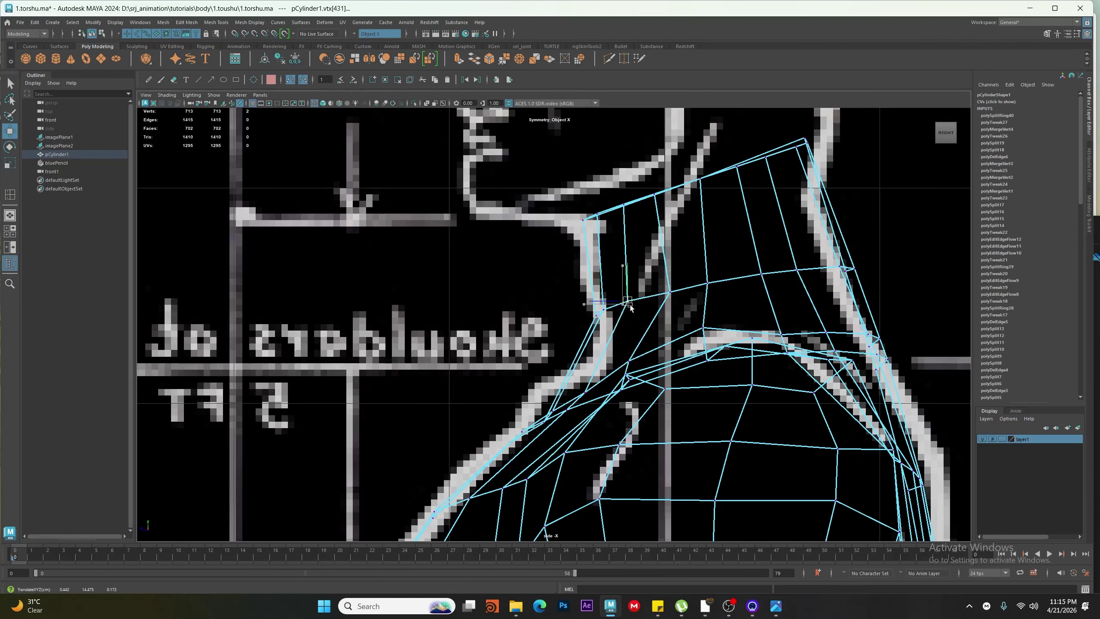
# Examine the junction of neck and chest in the shaded side view and in perspective
pyautogui.scroll(6, 672, 294)
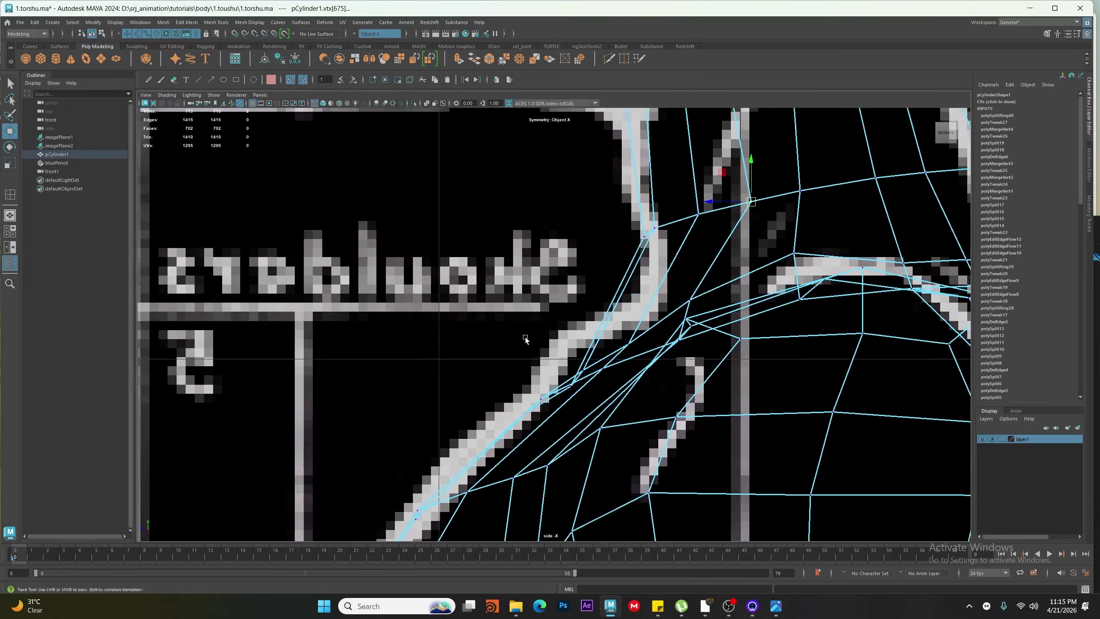
pyautogui.press('5')
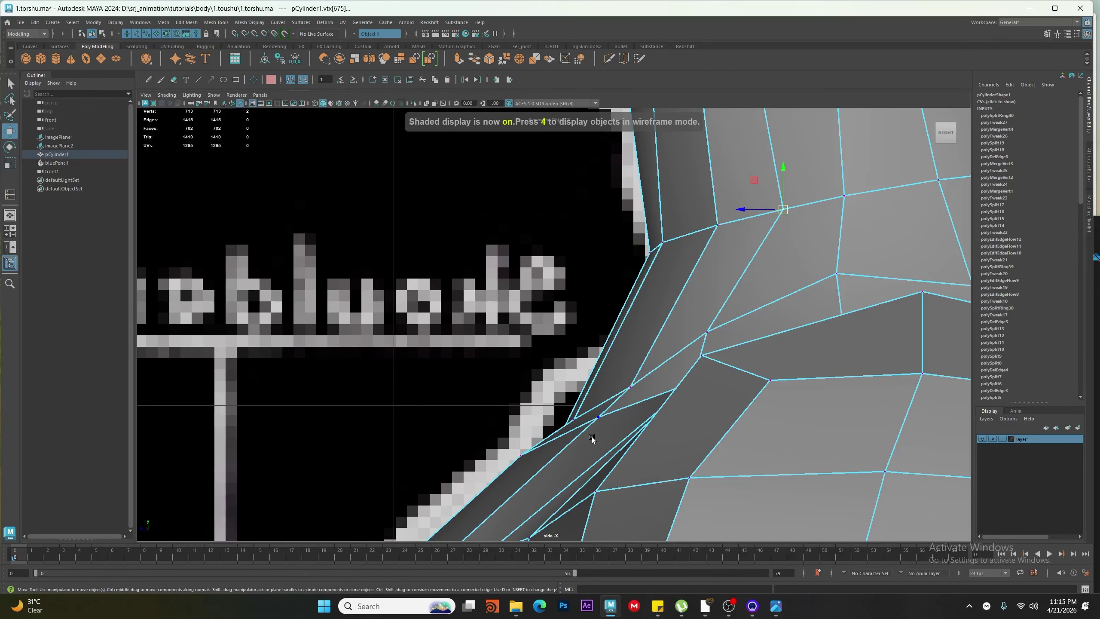
pyautogui.press('space')
pyautogui.click(592, 436)
pyautogui.keyDown('alt'); pyautogui.moveTo(596, 437); pyautogui.dragTo(543, 430); pyautogui.keyUp('alt')
pyautogui.moveTo(543, 430); pyautogui.dragTo(506, 382, button='right')
pyautogui.click(541, 350)
pyautogui.press('space')
pyautogui.moveTo(535, 378); pyautogui.dragTo(622, 386)
pyautogui.press('4')
pyautogui.press('space')
pyautogui.moveTo(644, 375)
pyautogui.mouseDown()
pyautogui.moveTo(449, 375)
pyautogui.moveTo(506, 457)
pyautogui.moveTo(465, 243)
pyautogui.moveTo(474, 260)
pyautogui.mouseUp()
pyautogui.press('6')
pyautogui.keyDown('alt'); pyautogui.moveTo(474, 260); pyautogui.dragTo(390, 335); pyautogui.keyUp('alt')
pyautogui.keyDown('alt'); pyautogui.moveTo(389, 334); pyautogui.dragTo(591, 447); pyautogui.keyUp('alt')
# Adjust vertices of the mid-neck and neck-base loops in perspective to round the front and sides of the neck
pyautogui.click(596, 323)
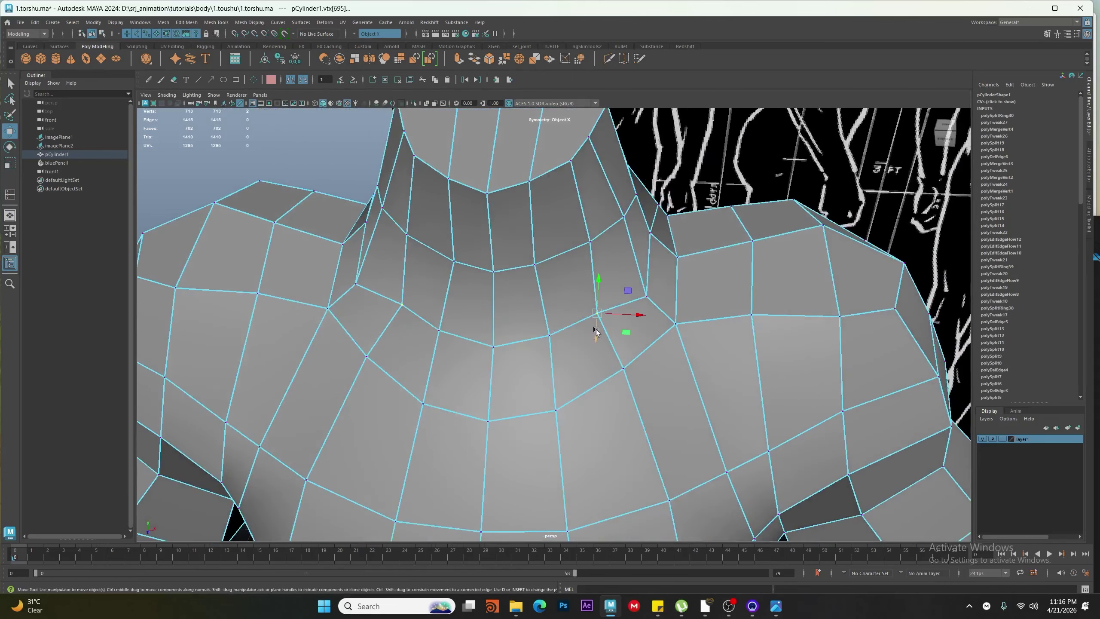
pyautogui.moveTo(596, 319); pyautogui.dragTo(602, 323)
pyautogui.keyDown('alt'); pyautogui.moveTo(603, 323); pyautogui.dragTo(589, 278); pyautogui.keyUp('alt')
pyautogui.click(589, 239)
pyautogui.moveTo(581, 240); pyautogui.dragTo(577, 245)
pyautogui.moveTo(649, 292); pyautogui.dragTo(638, 290)
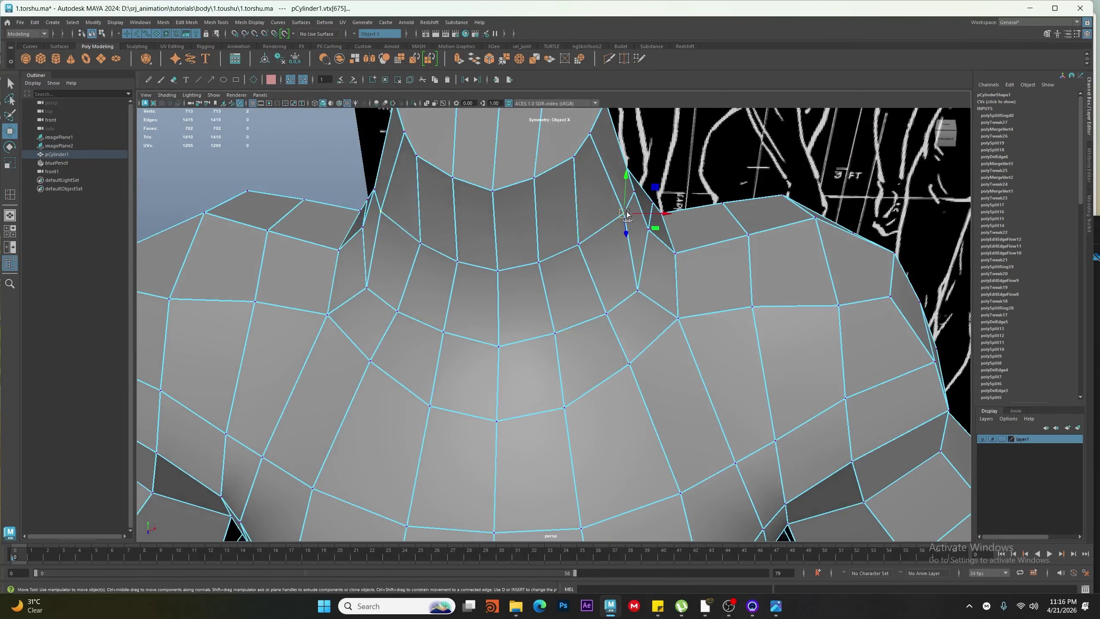
pyautogui.moveTo(626, 213); pyautogui.dragTo(624, 248)
pyautogui.moveTo(667, 212); pyautogui.dragTo(656, 214)
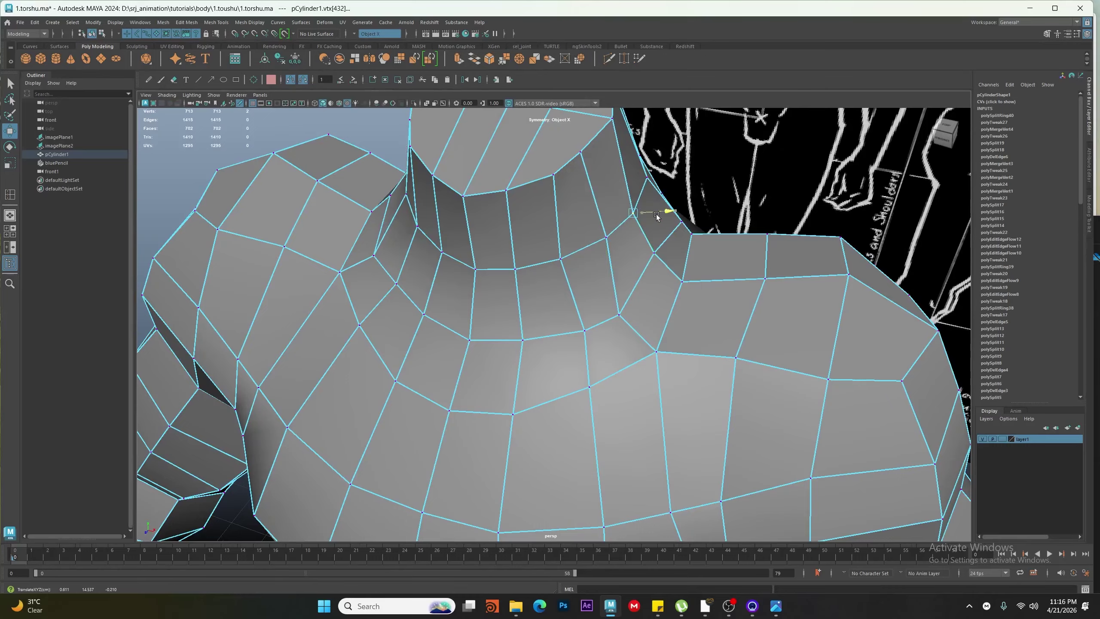
# Smooth the flow of both neck loops from the throat toward the shoulder by nudging their vertices in perspective
pyautogui.moveTo(604, 293); pyautogui.dragTo(629, 326)
pyautogui.keyDown('alt'); pyautogui.moveTo(623, 318); pyautogui.dragTo(572, 247); pyautogui.keyUp('alt')
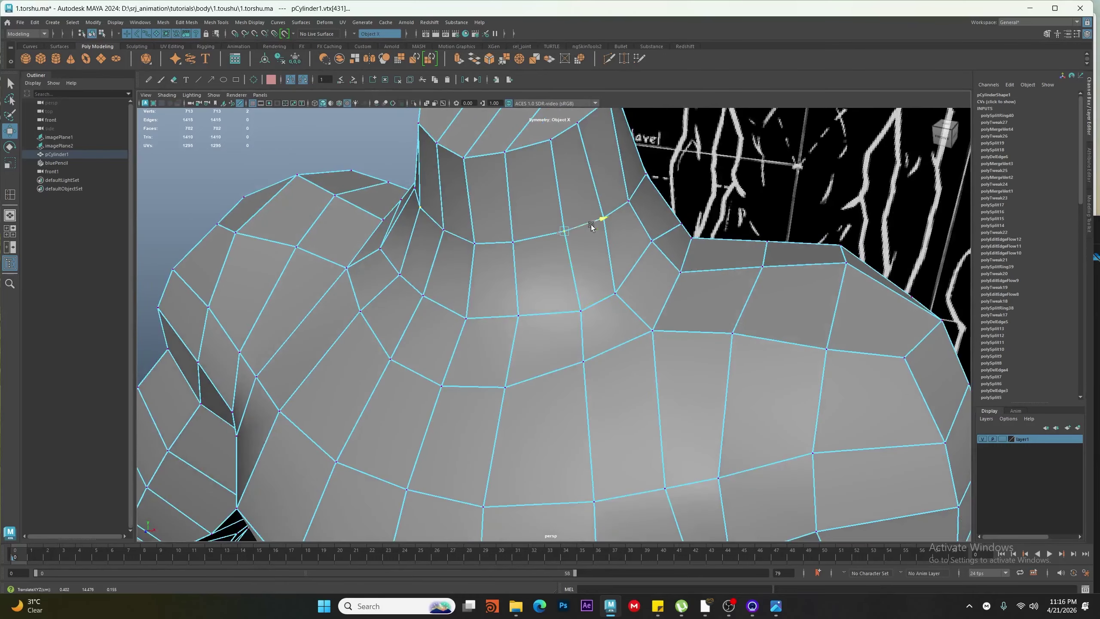
pyautogui.click(578, 304)
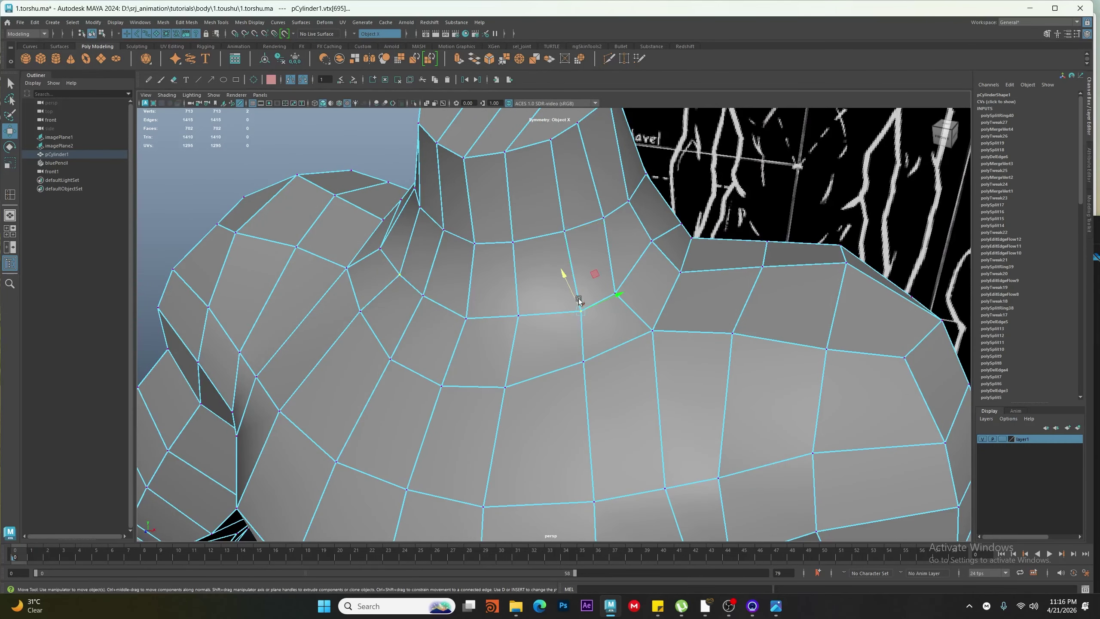
pyautogui.click(620, 298)
pyautogui.keyDown('alt'); pyautogui.moveTo(620, 298); pyautogui.dragTo(572, 298); pyautogui.keyUp('alt')
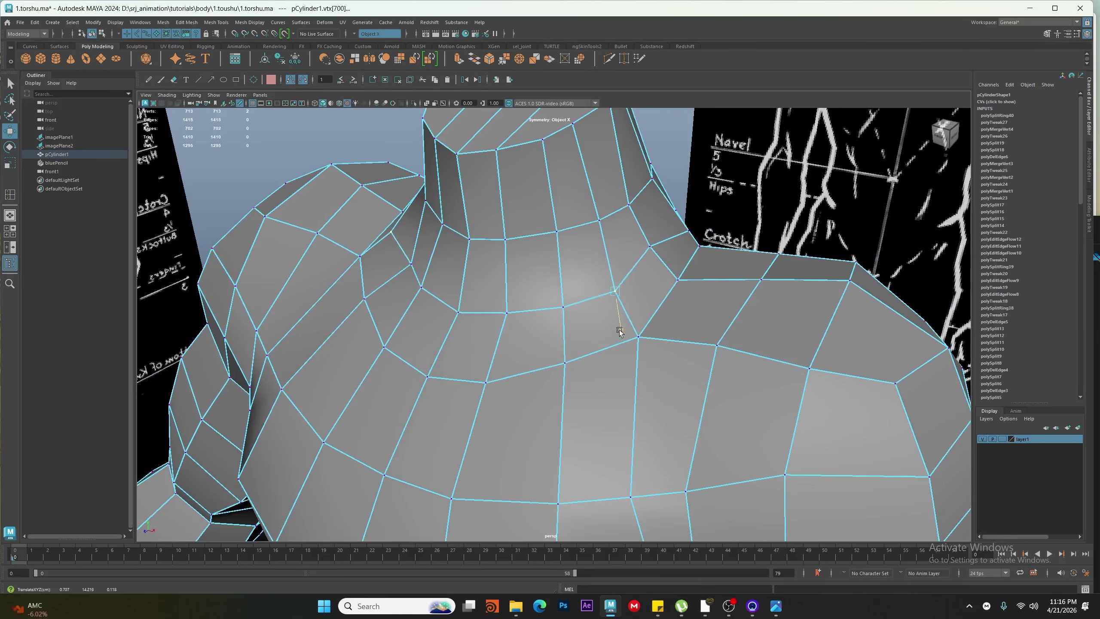
pyautogui.moveTo(619, 330); pyautogui.dragTo(615, 326)
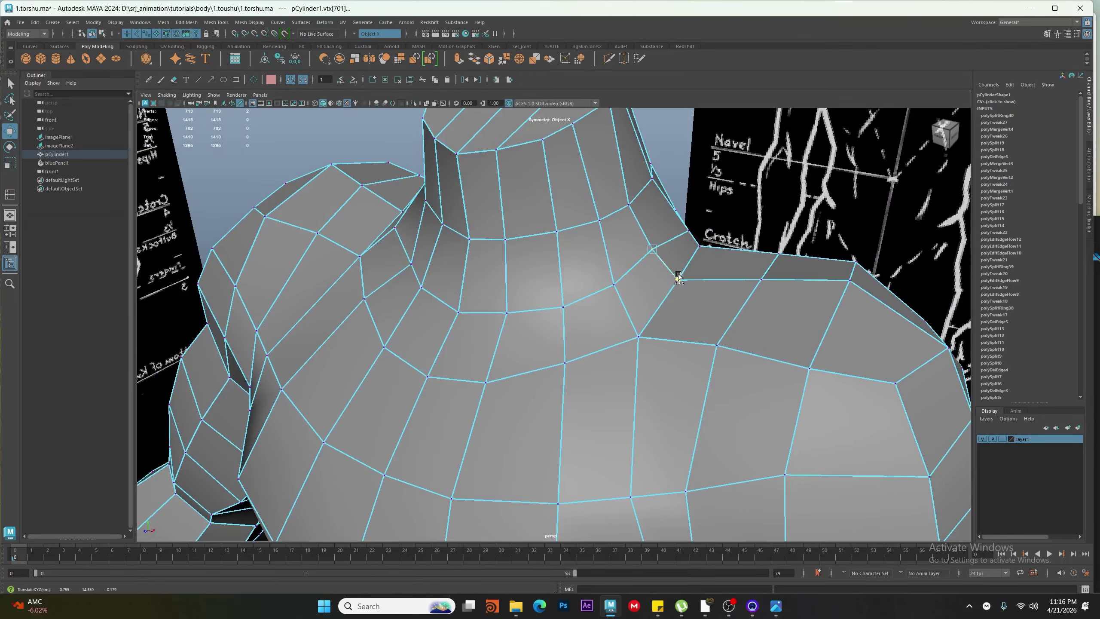
# Slide the rear edges of the neck-base loop up the neck, and select the rear edges of the mid-neck loop
pyautogui.keyDown('alt'); pyautogui.moveTo(678, 276); pyautogui.dragTo(658, 295); pyautogui.keyUp('alt')
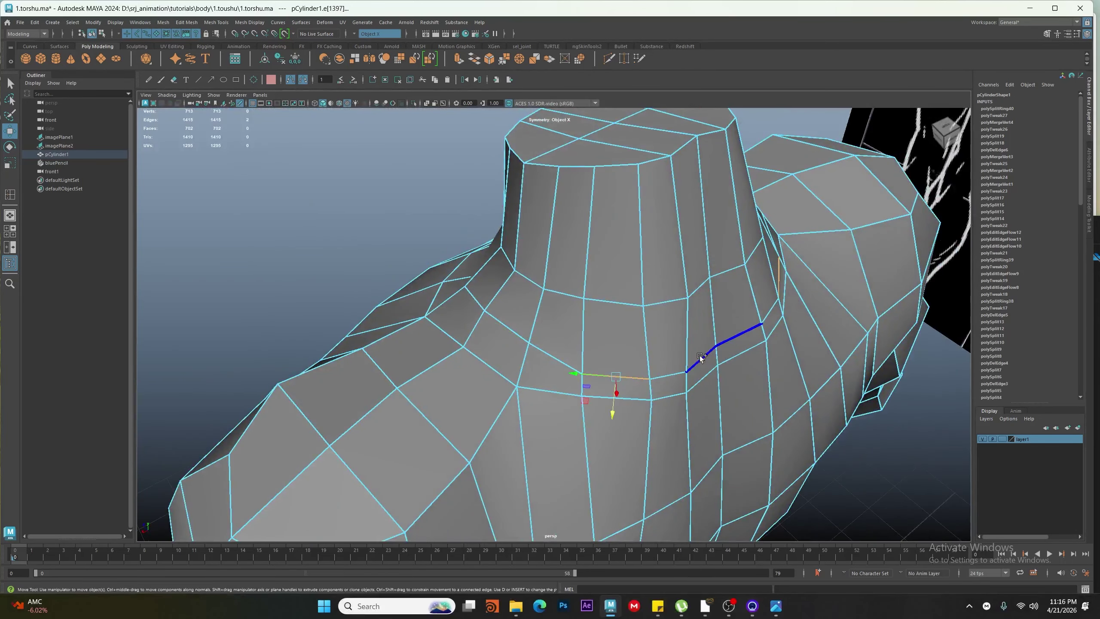
pyautogui.keyDown('shift'); pyautogui.click(671, 374); pyautogui.keyUp('shift')
pyautogui.keyDown('ctrl'); pyautogui.keyDown('shift'); pyautogui.moveTo(659, 367); pyautogui.dragTo(658, 339); pyautogui.keyUp('shift'); pyautogui.keyUp('ctrl')
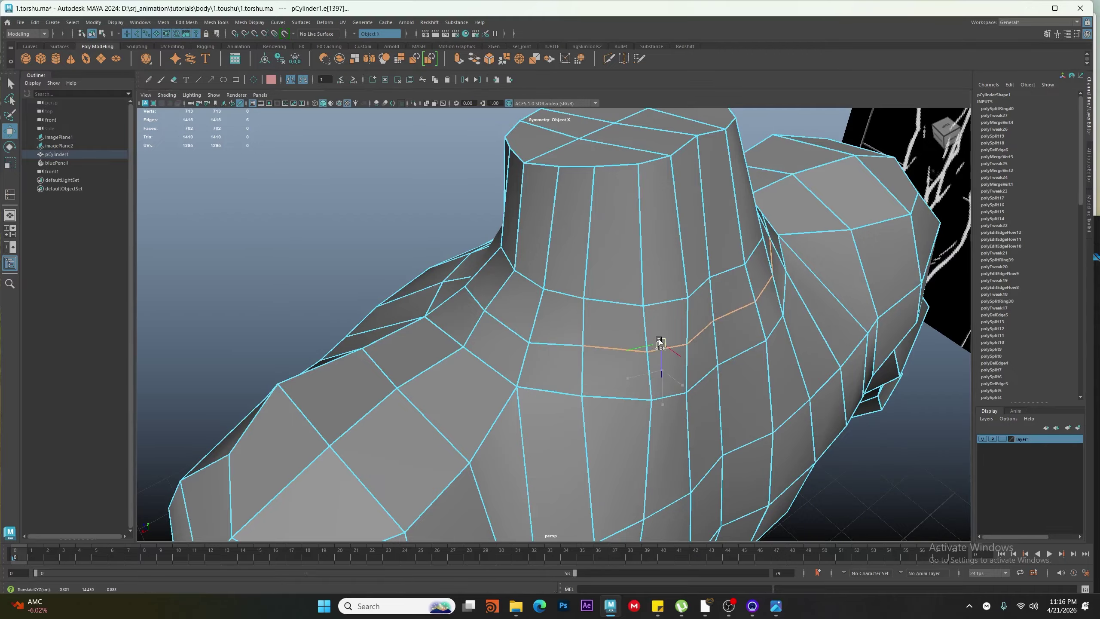
pyautogui.keyDown('alt'); pyautogui.moveTo(689, 296); pyautogui.dragTo(662, 287); pyautogui.keyUp('alt')
pyautogui.doubleClick(664, 287)
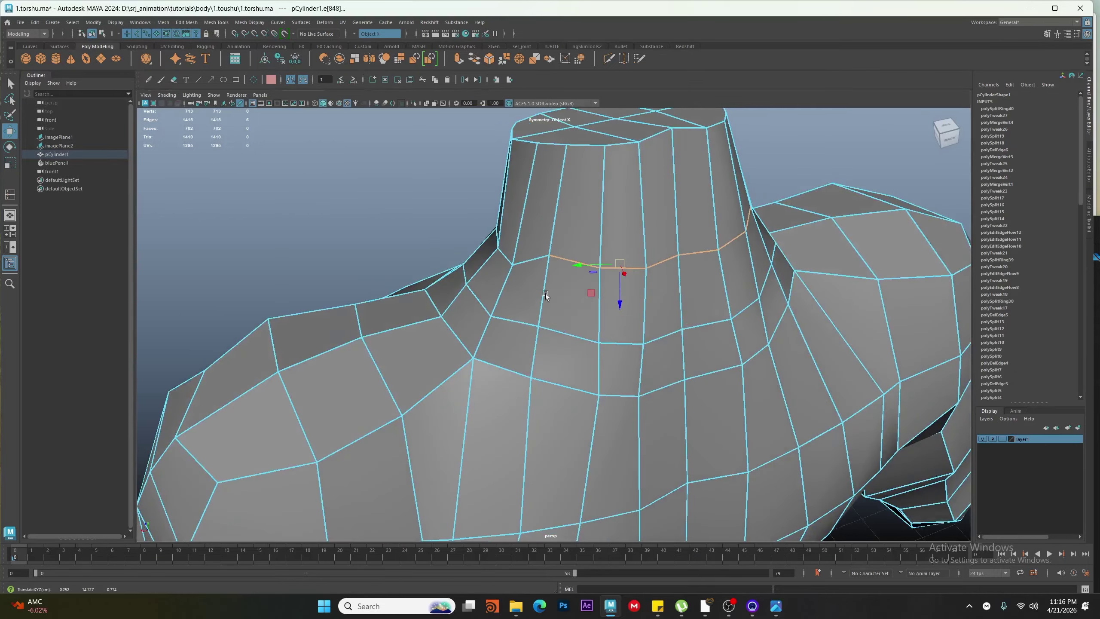
# Reposition individual vertices around the side and back of the neck in perspective to even out the quads
pyautogui.keyDown('alt'); pyautogui.moveTo(545, 294); pyautogui.dragTo(604, 220); pyautogui.keyUp('alt')
pyautogui.click(605, 221)
pyautogui.moveTo(595, 242); pyautogui.dragTo(558, 242, button='right')
pyautogui.click(624, 238)
pyautogui.keyDown('alt'); pyautogui.moveTo(624, 239); pyautogui.dragTo(554, 245); pyautogui.keyUp('alt')
pyautogui.moveTo(572, 243); pyautogui.dragTo(576, 277)
pyautogui.moveTo(544, 294); pyautogui.dragTo(549, 292)
pyautogui.moveTo(632, 314); pyautogui.dragTo(624, 316)
# Nudge the rear vertices of the neck-base loop and of the row below it for a smoother transition into the back
pyautogui.moveTo(624, 316)
pyautogui.keyDown('alt'); pyautogui.mouseDown()
pyautogui.moveTo(615, 299)
pyautogui.moveTo(619, 329)
pyautogui.mouseUp(); pyautogui.keyUp('alt')
pyautogui.click(594, 280)
pyautogui.moveTo(594, 280); pyautogui.dragTo(595, 285)
pyautogui.keyDown('alt'); pyautogui.moveTo(680, 291); pyautogui.dragTo(635, 296); pyautogui.keyUp('alt')
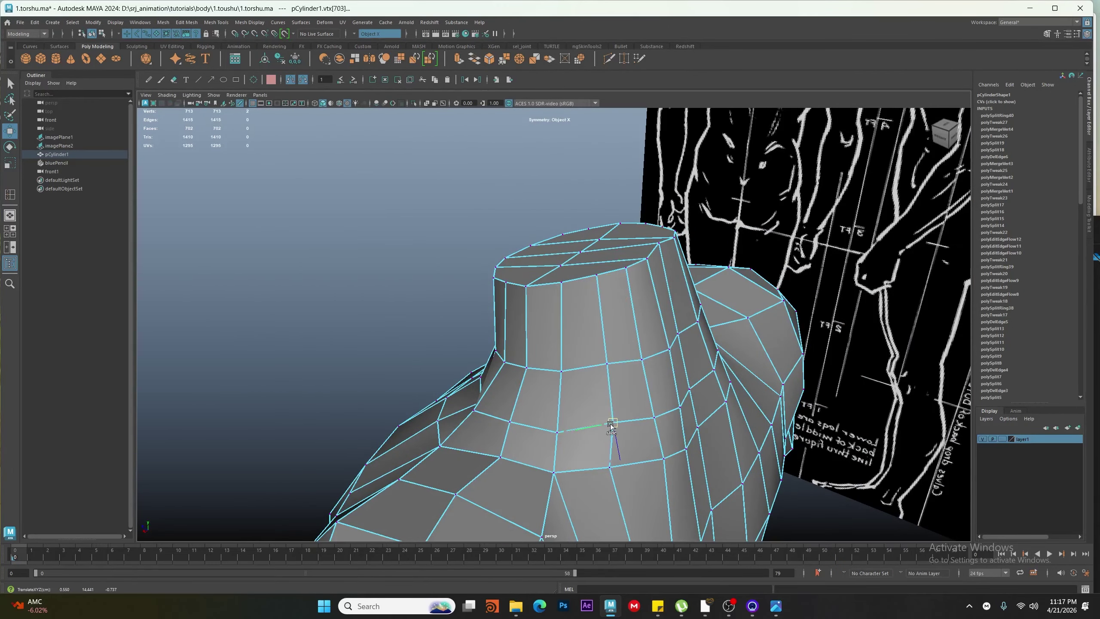
pyautogui.moveTo(609, 467); pyautogui.dragTo(611, 473)
# Preview the body smoothed in perspective, check the neck from behind and in front, and return to the unsmoothed display
pyautogui.keyDown('alt'); pyautogui.moveTo(611, 473); pyautogui.dragTo(583, 452); pyautogui.keyUp('alt')
pyautogui.moveTo(582, 452); pyautogui.dragTo(609, 427, button='right')
pyautogui.press('3')
pyautogui.scroll(-4, 606, 427)
pyautogui.click(724, 410)
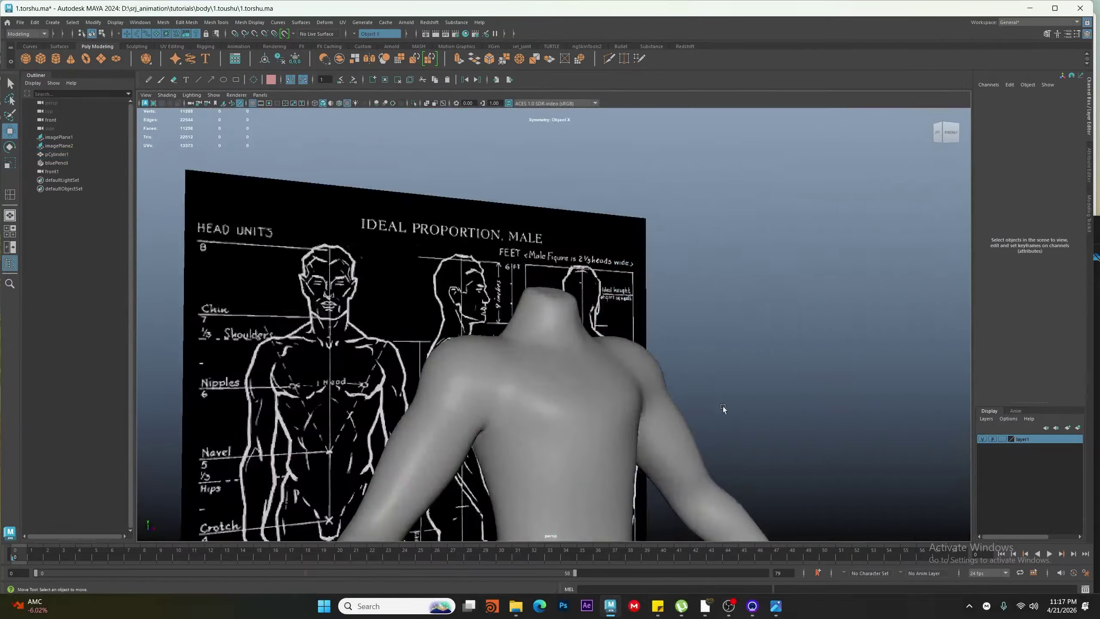
pyautogui.keyDown('alt'); pyautogui.moveTo(724, 411); pyautogui.dragTo(529, 360); pyautogui.keyUp('alt')
pyautogui.click(510, 378)
pyautogui.press('1')
# Reposition the collarbone vertices below the throat in the side view toward the reference outline
pyautogui.press('space')
pyautogui.scroll(4, 550, 368)
pyautogui.moveTo(553, 364); pyautogui.dragTo(511, 365, button='right')
pyautogui.moveTo(452, 454); pyautogui.dragTo(518, 421)
pyautogui.moveTo(600, 443); pyautogui.dragTo(568, 474)
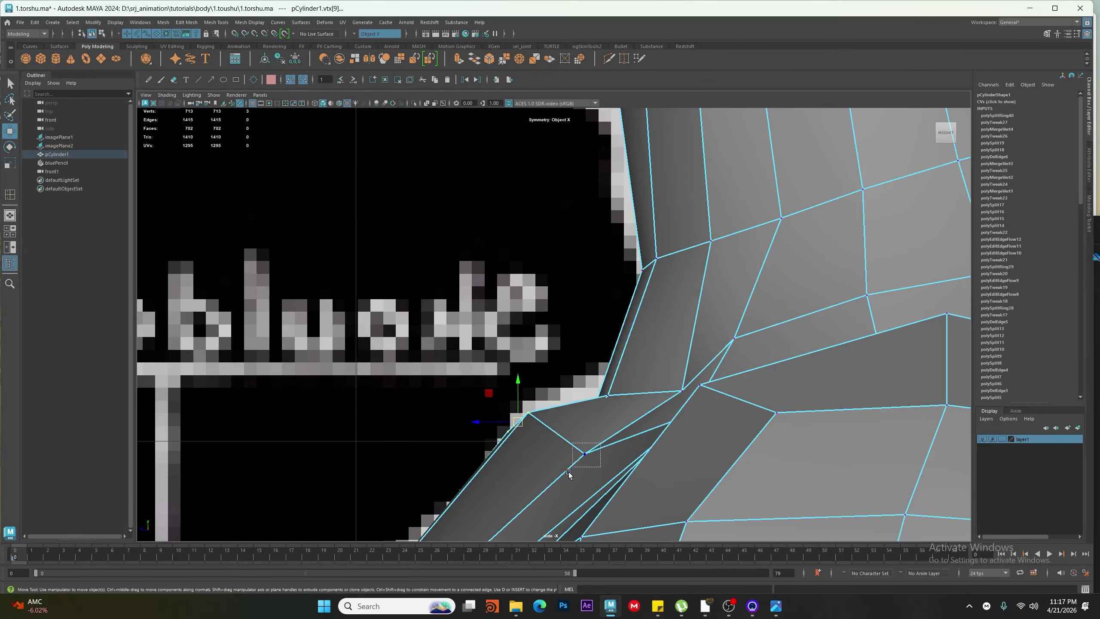
# Fine-tune the vertices where the collarbone meets the neck and shoulder in perspective
pyautogui.press('space')
pyautogui.moveTo(588, 413); pyautogui.dragTo(588, 371)
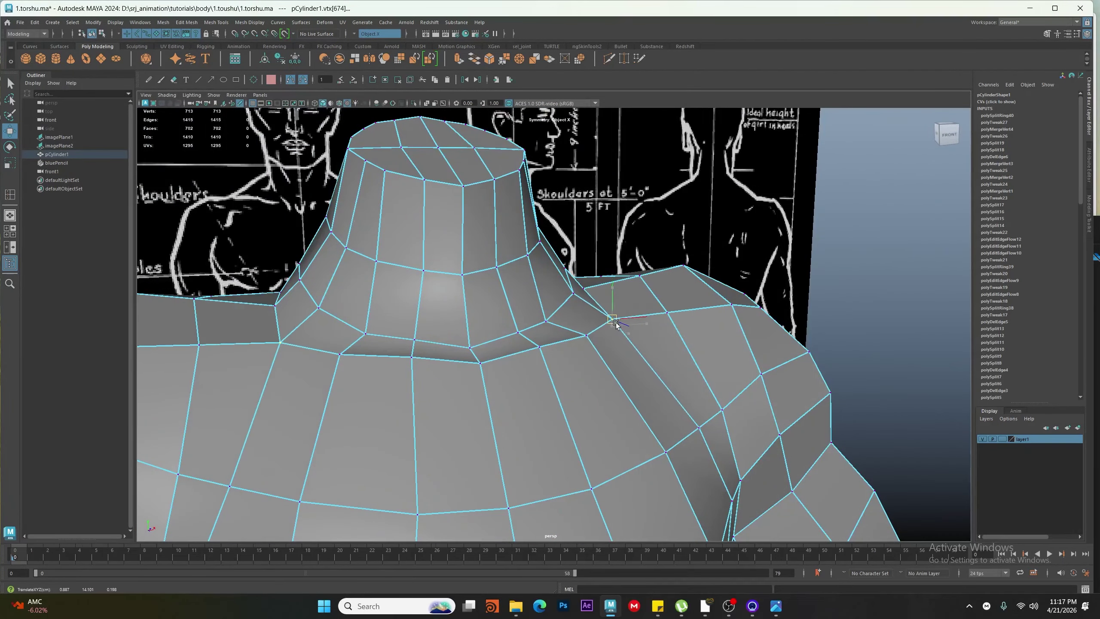
pyautogui.moveTo(615, 322); pyautogui.dragTo(615, 321)
pyautogui.scroll(-4, 487, 401)
pyautogui.keyDown('alt'); pyautogui.moveTo(487, 400); pyautogui.dragTo(592, 414); pyautogui.keyUp('alt')
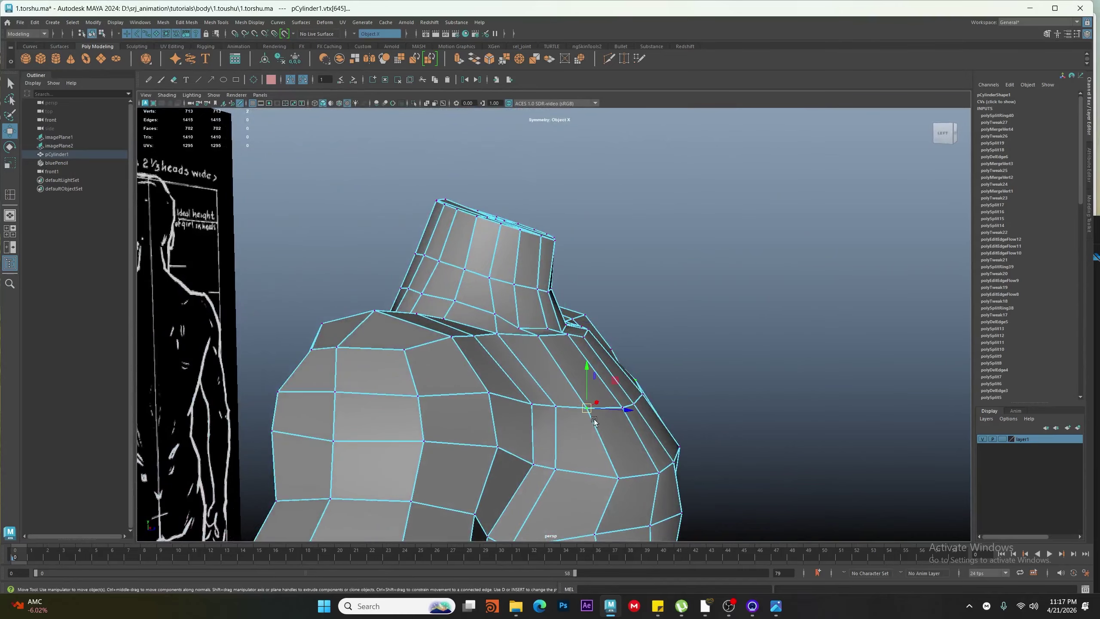
# Preview the torso smoothed in perspective, check the collarbones and chest, and return to the unsmoothed display
pyautogui.press('3')
pyautogui.keyDown('alt'); pyautogui.moveTo(492, 317); pyautogui.dragTo(575, 372); pyautogui.keyUp('alt')
pyautogui.click(615, 459)
pyautogui.keyDown('alt'); pyautogui.moveTo(558, 424); pyautogui.dragTo(613, 437, button='right'); pyautogui.keyUp('alt')
pyautogui.keyDown('alt'); pyautogui.moveTo(613, 437); pyautogui.dragTo(602, 441); pyautogui.keyUp('alt')
pyautogui.click(609, 288)
pyautogui.press('1')
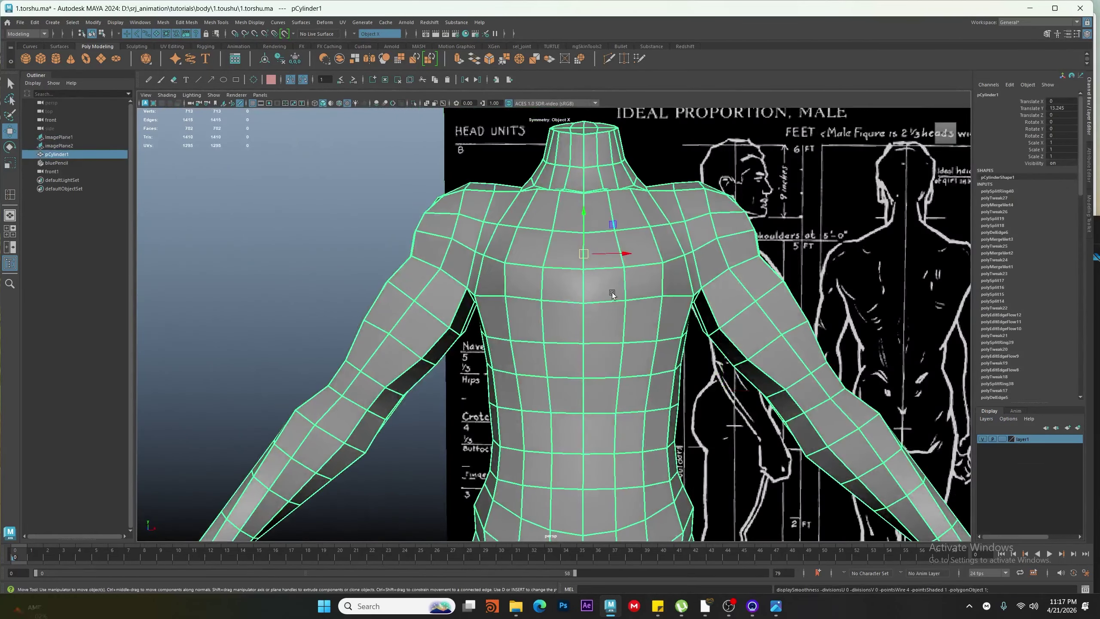
# Move the chest vertices just below nipple height forward to the reference outline in the side wireframe view
pyautogui.press('space')
pyautogui.moveTo(610, 290); pyautogui.dragTo(602, 338)
pyautogui.keyDown('alt'); pyautogui.moveTo(521, 390); pyautogui.dragTo(545, 278, button='middle'); pyautogui.keyUp('alt')
pyautogui.press('space')
pyautogui.moveTo(545, 278); pyautogui.dragTo(756, 266)
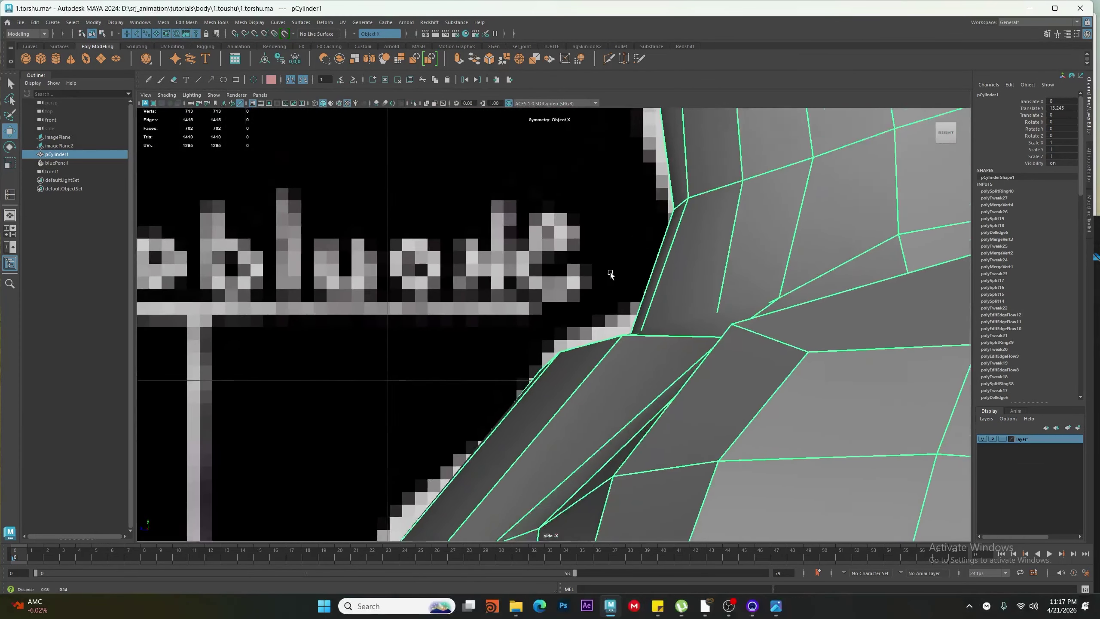
pyautogui.keyDown('alt'); pyautogui.moveTo(611, 275); pyautogui.dragTo(422, 384, button='right'); pyautogui.keyUp('alt')
pyautogui.keyDown('alt'); pyautogui.moveTo(422, 383); pyautogui.dragTo(435, 328, button='middle'); pyautogui.keyUp('alt')
pyautogui.keyDown('alt'); pyautogui.moveTo(436, 328); pyautogui.dragTo(511, 327, button='right'); pyautogui.keyUp('alt')
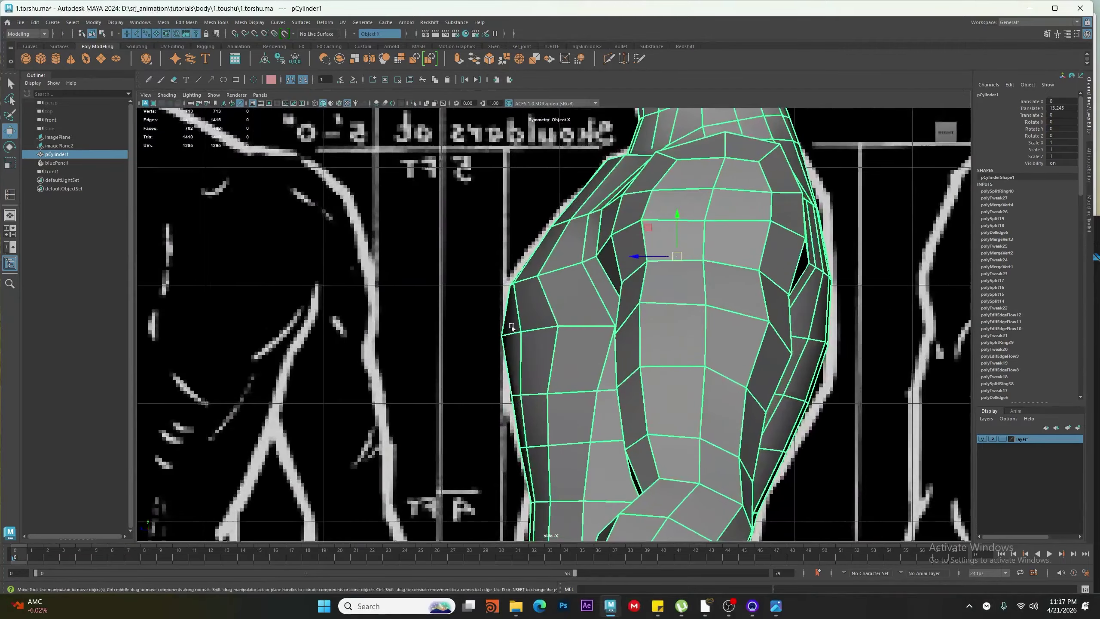
pyautogui.press('4')
pyautogui.press('F9')
pyautogui.click(560, 327)
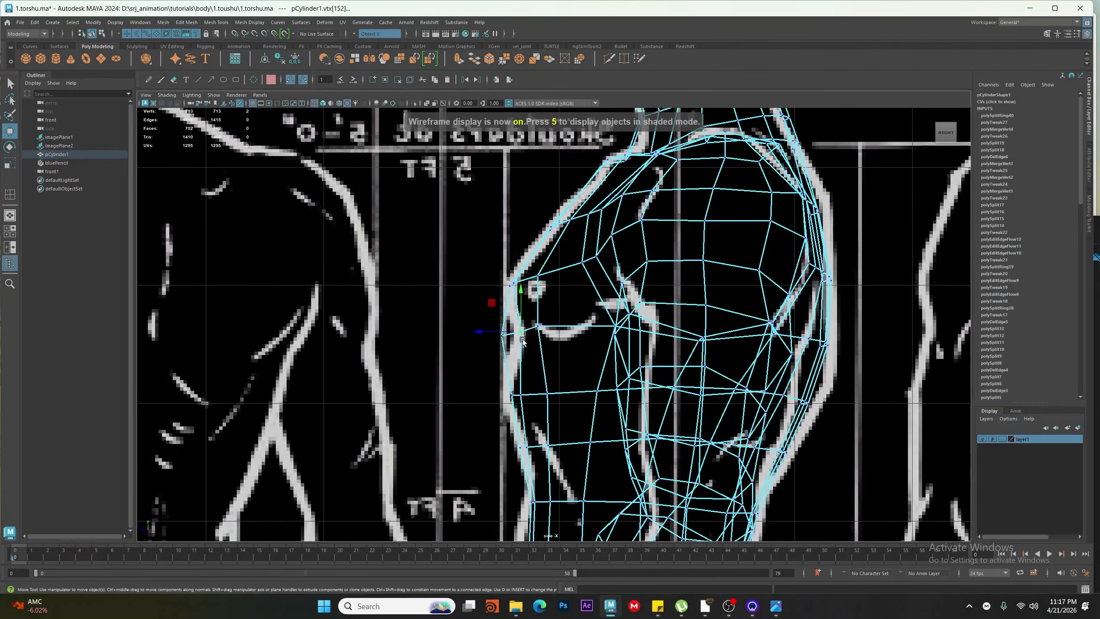
pyautogui.click(498, 335)
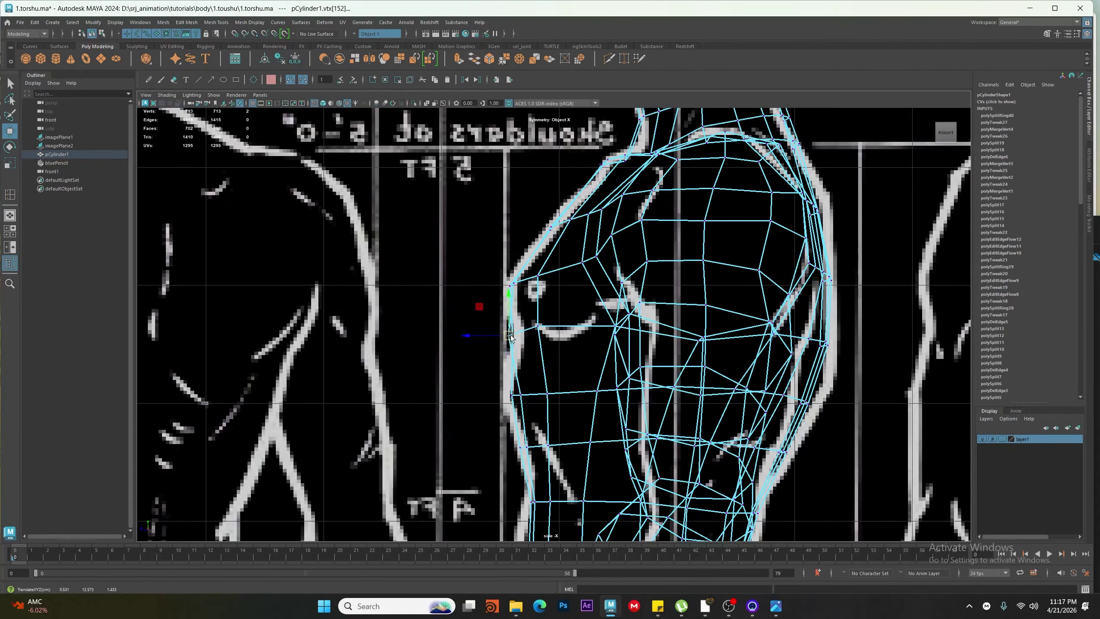
# Shade the side view and move the lower chest vertices forward toward the reference outline
pyautogui.press('5')
pyautogui.moveTo(511, 336)
pyautogui.keyDown('alt'); pyautogui.mouseDown(button='right')
pyautogui.moveTo(542, 410)
pyautogui.moveTo(552, 404)
pyautogui.mouseUp(button='right'); pyautogui.keyUp('alt')
pyautogui.moveTo(552, 404); pyautogui.dragTo(536, 399, button='middle')
pyautogui.moveTo(538, 414); pyautogui.dragTo(508, 458)
pyautogui.moveTo(501, 445); pyautogui.dragTo(496, 445, button='middle')
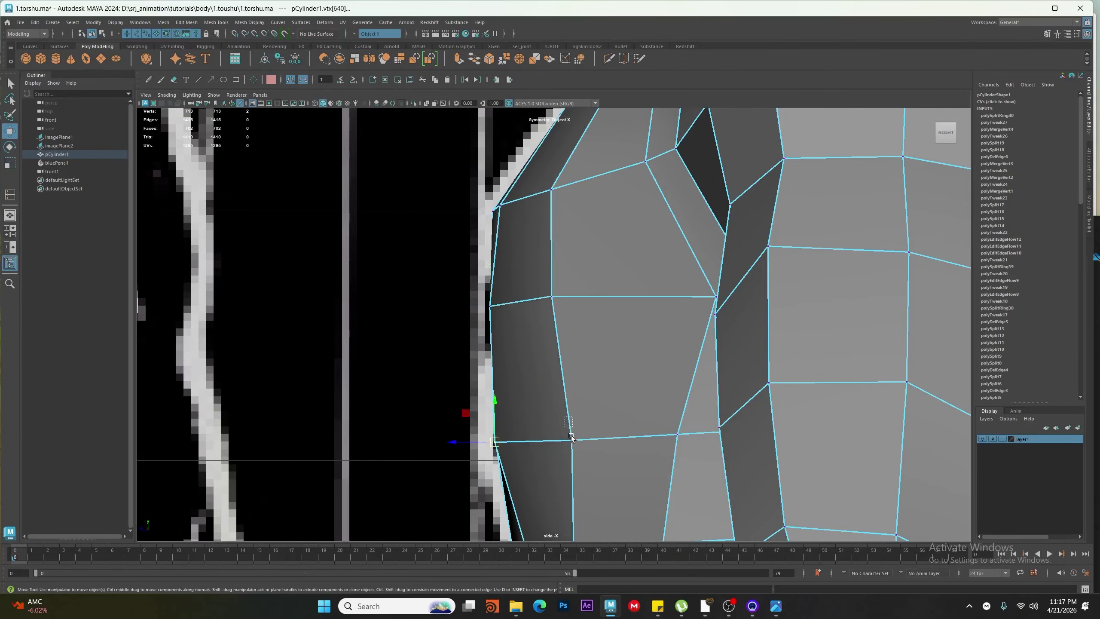
pyautogui.moveTo(573, 443); pyautogui.dragTo(554, 441)
pyautogui.keyDown('alt'); pyautogui.moveTo(552, 303); pyautogui.dragTo(550, 398, button='middle'); pyautogui.keyUp('alt')
pyautogui.moveTo(558, 338); pyautogui.dragTo(511, 377)
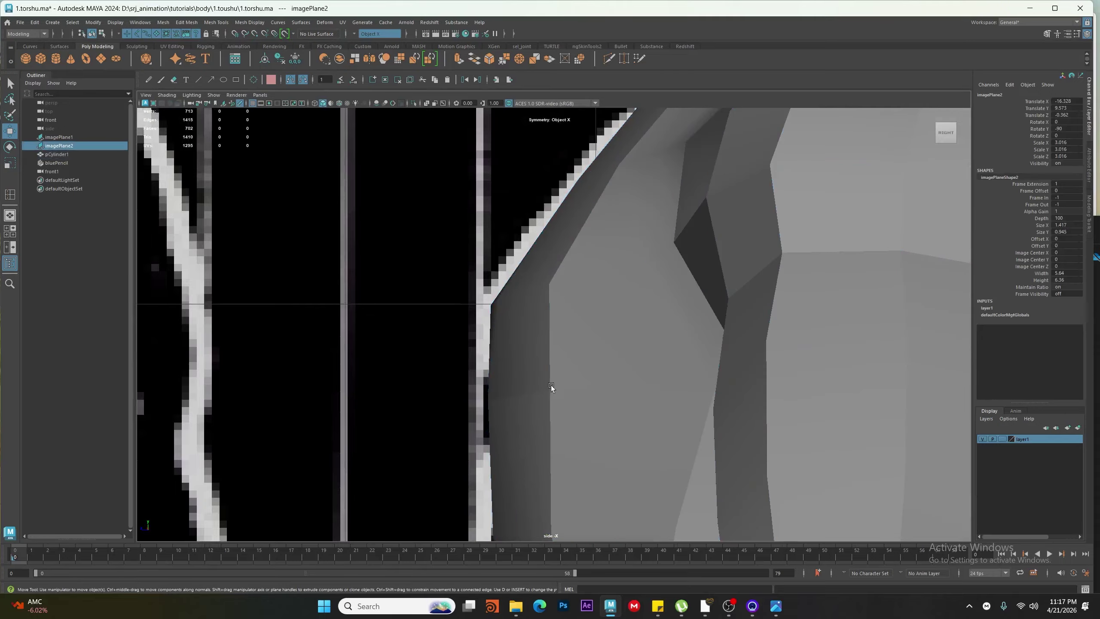
# Move the chest vertices at and just below nipple height forward to the reference outline in the side view
pyautogui.click(596, 364)
pyautogui.moveTo(596, 364); pyautogui.dragTo(517, 375, button='right')
pyautogui.moveTo(567, 374); pyautogui.dragTo(534, 405)
pyautogui.moveTo(541, 392); pyautogui.dragTo(540, 391, button='middle')
pyautogui.moveTo(576, 277); pyautogui.dragTo(521, 307)
pyautogui.moveTo(539, 303); pyautogui.dragTo(519, 306, button='middle')
pyautogui.moveTo(511, 319); pyautogui.dragTo(471, 283)
pyautogui.moveTo(533, 304); pyautogui.dragTo(516, 299, button='middle')
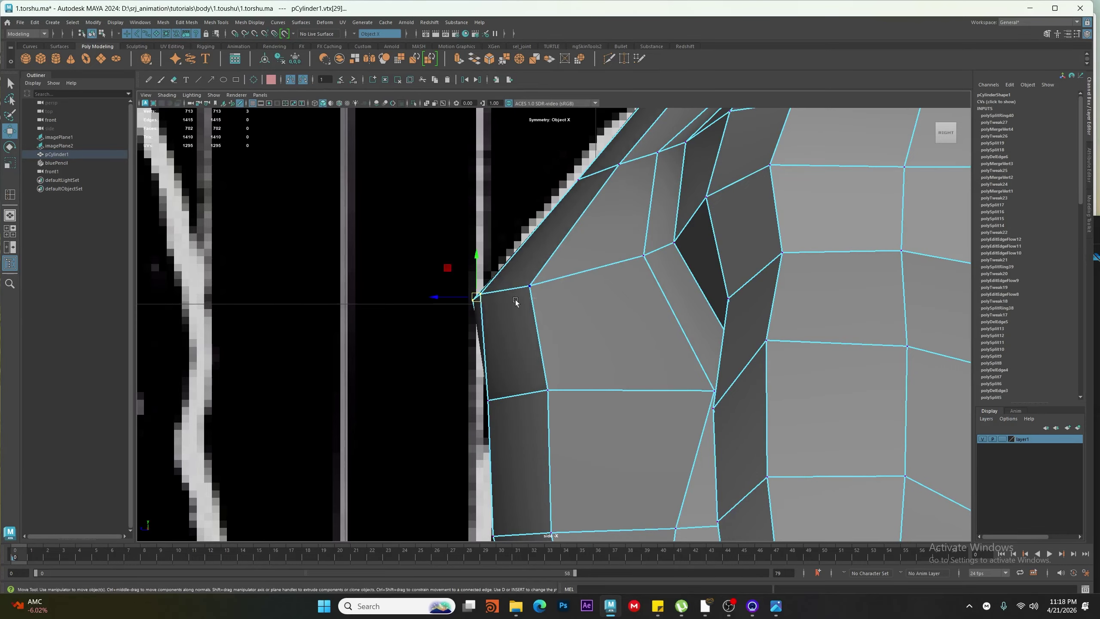
# Adjust the lower chest vertices and move the vertex in front of the armpit forward in the side view
pyautogui.keyDown('alt'); pyautogui.moveTo(543, 431); pyautogui.dragTo(590, 378, button='middle'); pyautogui.keyUp('alt')
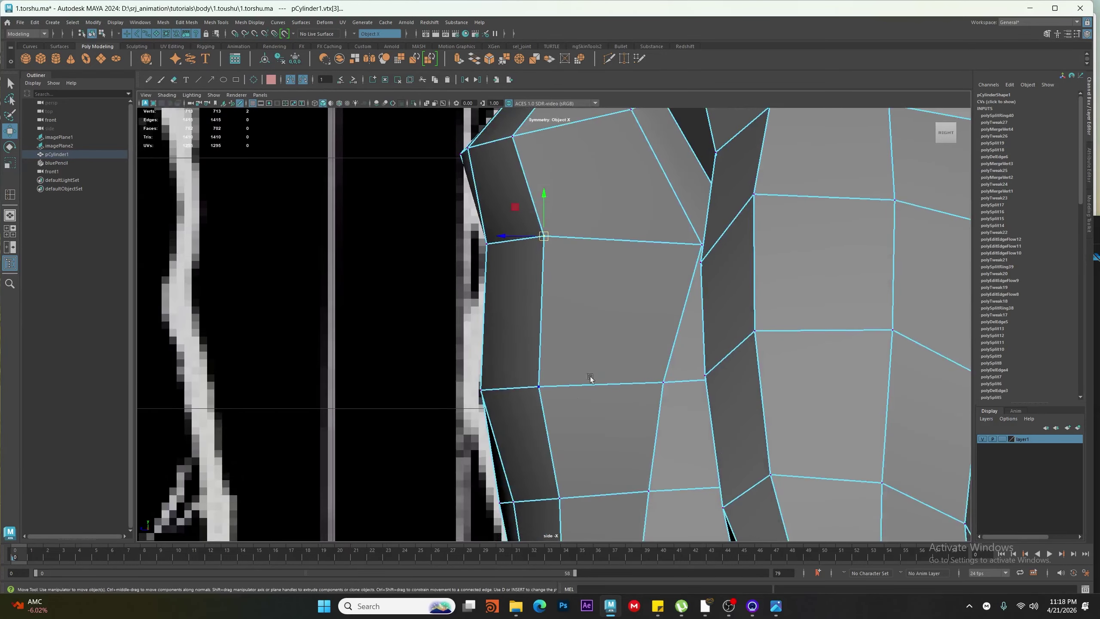
pyautogui.moveTo(509, 391); pyautogui.dragTo(501, 373)
pyautogui.keyDown('alt'); pyautogui.moveTo(635, 221); pyautogui.dragTo(626, 327, button='middle'); pyautogui.keyUp('alt')
pyautogui.click(691, 349)
pyautogui.moveTo(681, 349); pyautogui.dragTo(649, 348)
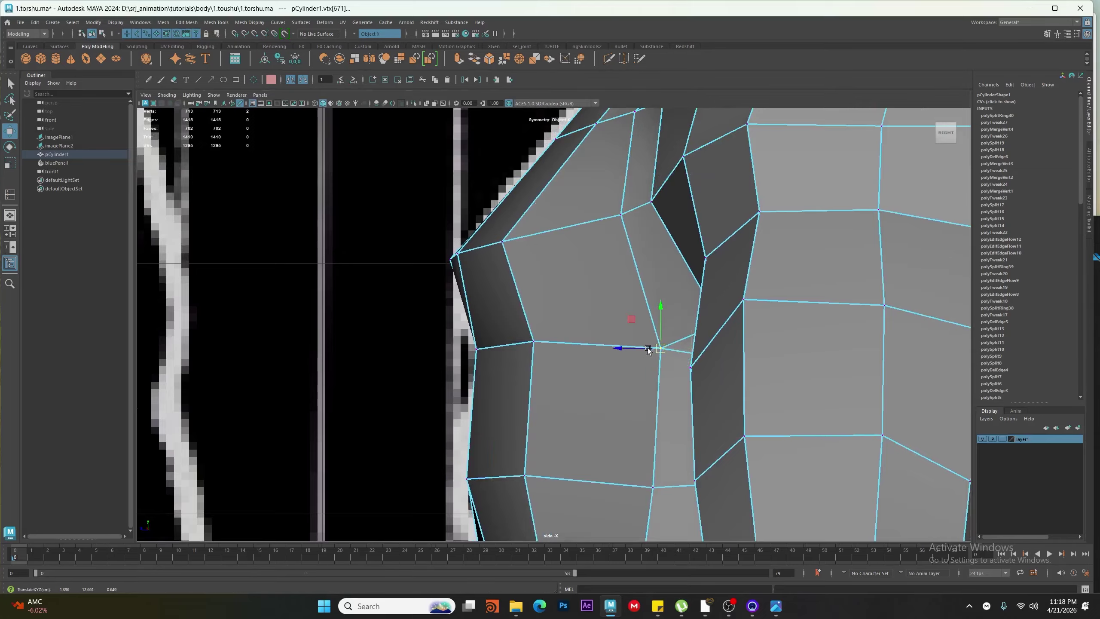
# Preview the torso smoothed in perspective and check the chest shape from the front and side
pyautogui.press('space')
pyautogui.press('space')
pyautogui.keyDown('alt'); pyautogui.moveTo(645, 295); pyautogui.dragTo(700, 363); pyautogui.keyUp('alt')
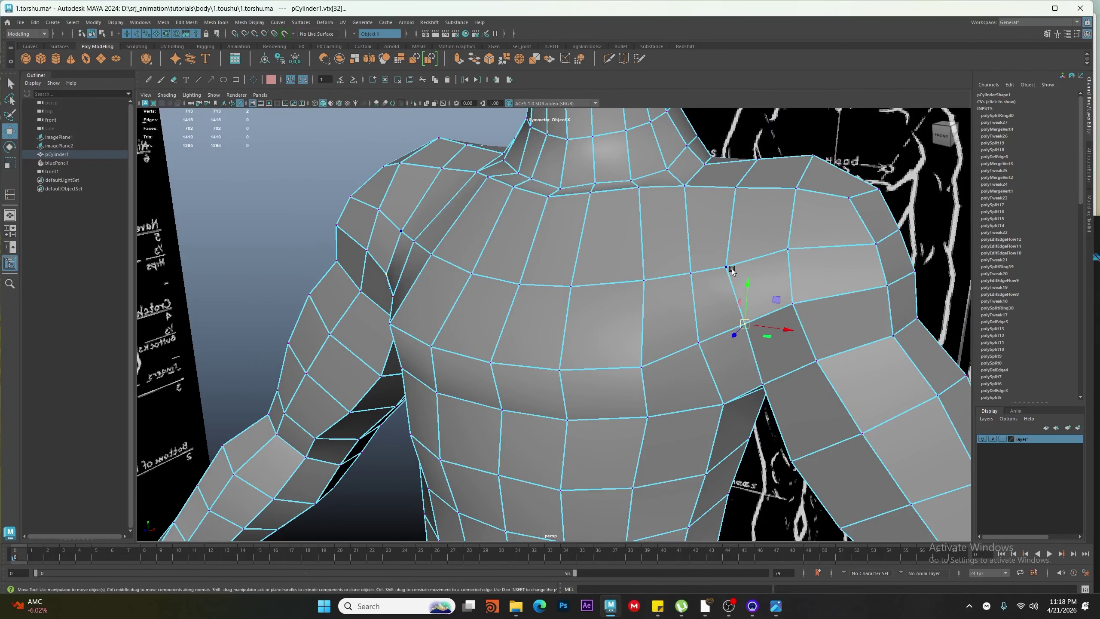
pyautogui.keyDown('alt'); pyautogui.moveTo(732, 271); pyautogui.dragTo(660, 289); pyautogui.keyUp('alt')
pyautogui.press('F8')
pyautogui.scroll(-5, 660, 289)
pyautogui.press('3')
pyautogui.click(693, 217)
pyautogui.keyDown('alt'); pyautogui.moveTo(614, 368); pyautogui.dragTo(686, 387); pyautogui.keyUp('alt')
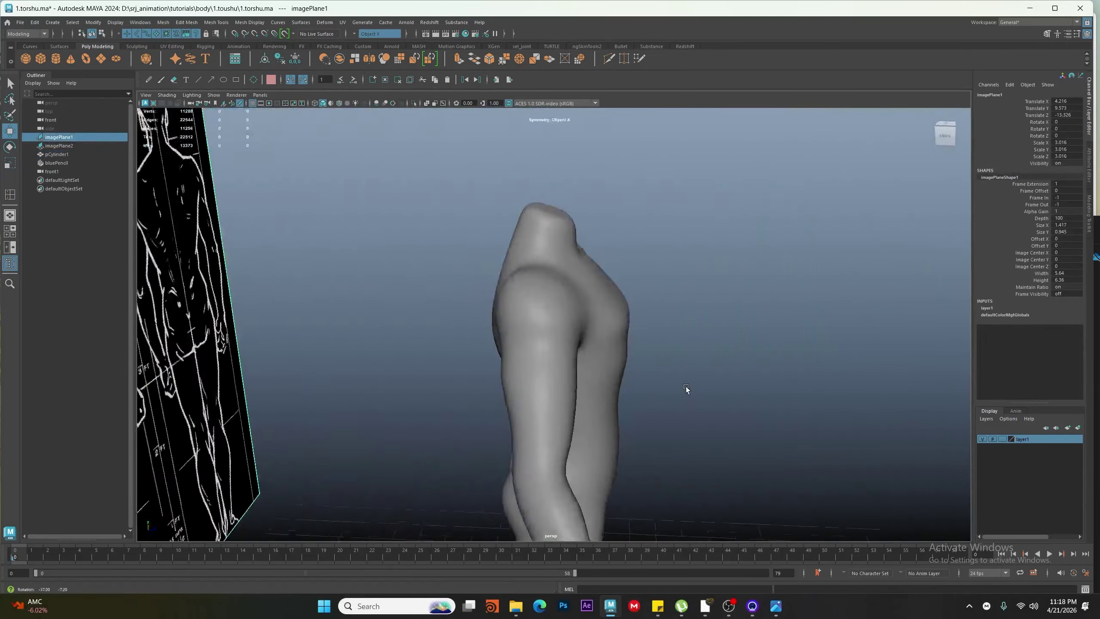
# Return to the unsmoothed side view and lower the front chest vertices at and below nipple height
pyautogui.press('space')
pyautogui.press('space')
pyautogui.keyDown('alt'); pyautogui.moveTo(510, 314); pyautogui.dragTo(561, 404, button='middle'); pyautogui.keyUp('alt')
pyautogui.click(561, 404)
pyautogui.press('1')
pyautogui.press('F8')
pyautogui.moveTo(394, 265); pyautogui.dragTo(571, 361)
pyautogui.moveTo(477, 307); pyautogui.dragTo(475, 318)
pyautogui.moveTo(589, 368); pyautogui.dragTo(433, 448)
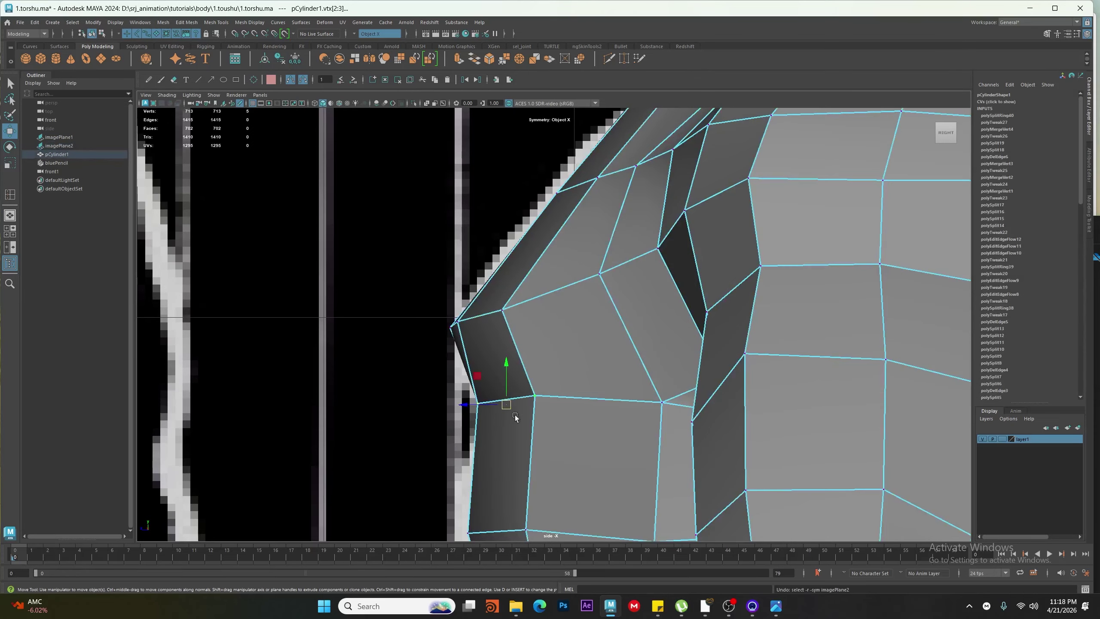
pyautogui.moveTo(506, 405); pyautogui.dragTo(507, 440)
# Preview the lowered chest smoothed in perspective, check it from the front, and return to the unsmoothed display
pyautogui.press('space')
pyautogui.press('space')
pyautogui.press('F8')
pyautogui.press('3')
pyautogui.click(704, 149)
pyautogui.keyDown('alt'); pyautogui.moveTo(498, 310); pyautogui.dragTo(578, 329); pyautogui.keyUp('alt')
pyautogui.scroll(-2, 577, 330)
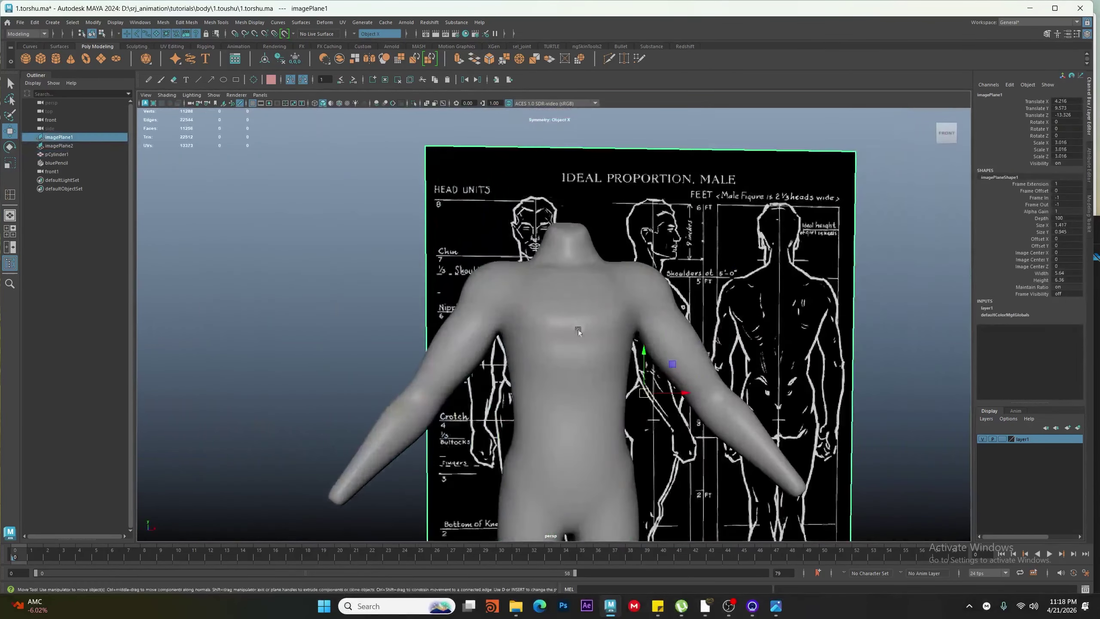
pyautogui.scroll(2, 579, 331)
pyautogui.click(589, 357)
pyautogui.press('1')
# Reposition the chest vertices near the sternum and shift the collarbone vertices beside the throat sideways in perspective
pyautogui.scroll(1, 580, 359)
pyautogui.moveTo(581, 360); pyautogui.dragTo(592, 329, button='right')
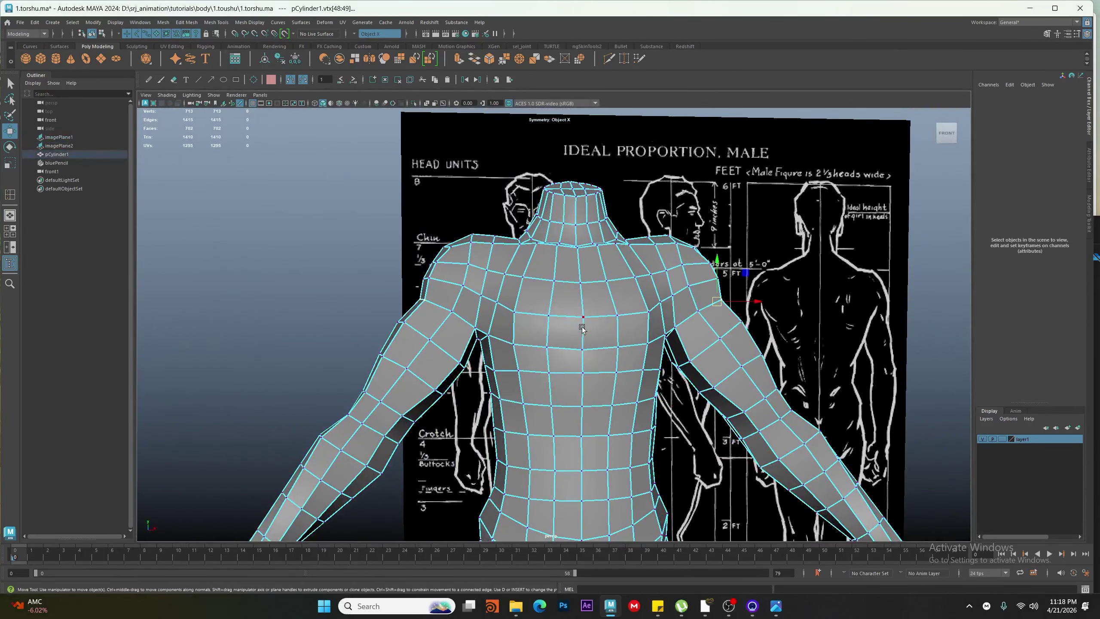
pyautogui.click(584, 320)
pyautogui.keyDown('alt'); pyautogui.moveTo(584, 322); pyautogui.dragTo(619, 273); pyautogui.keyUp('alt')
pyautogui.keyDown('alt'); pyautogui.moveTo(619, 273); pyautogui.dragTo(634, 333, button='middle'); pyautogui.keyUp('alt')
pyautogui.scroll(2, 637, 334)
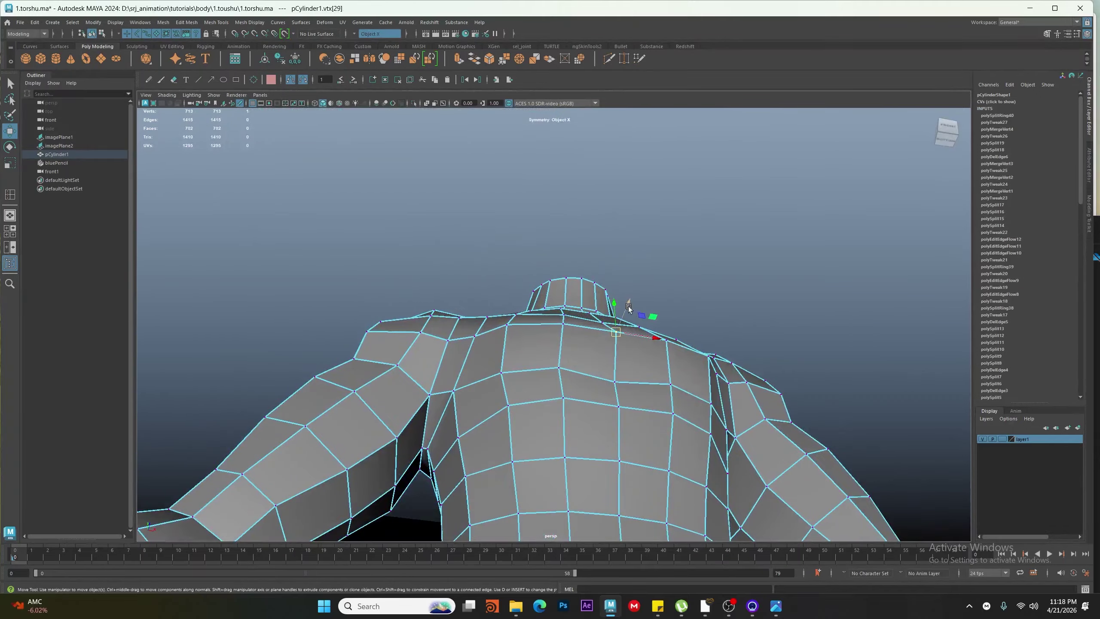
pyautogui.moveTo(628, 307); pyautogui.dragTo(638, 343)
pyautogui.click(595, 348)
pyautogui.moveTo(637, 338); pyautogui.dragTo(611, 346)
pyautogui.keyDown('alt'); pyautogui.moveTo(571, 295); pyautogui.dragTo(587, 393); pyautogui.keyUp('alt')
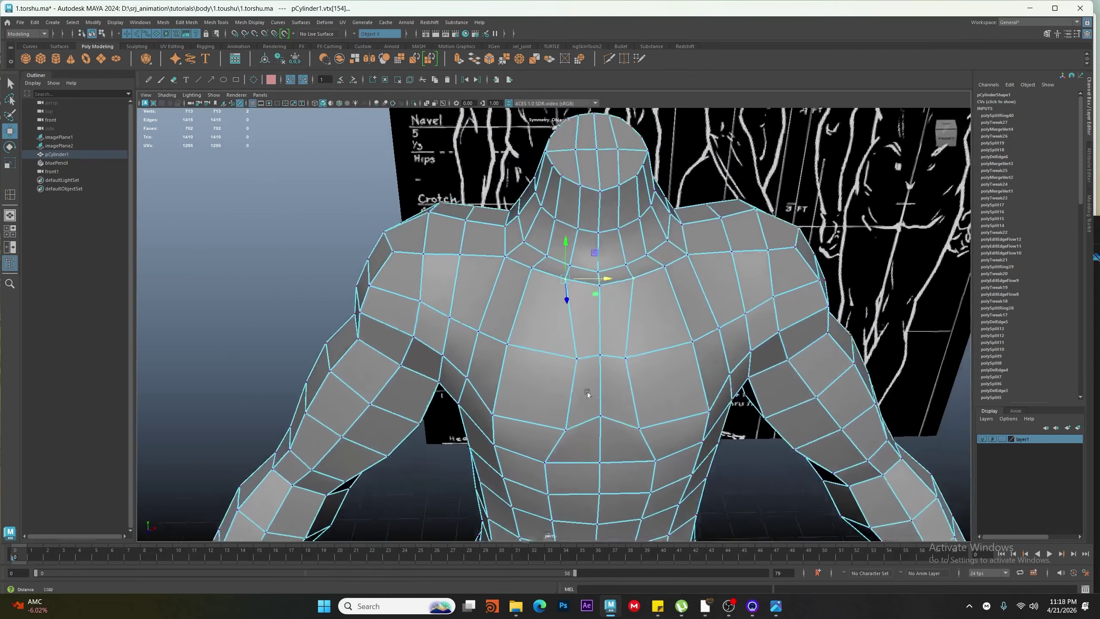
# Slide the upper chest and collarbone vertices beside the sternum along their edges to tighten the central loop
pyautogui.keyDown('alt'); pyautogui.moveTo(587, 393); pyautogui.dragTo(650, 367, button='right'); pyautogui.keyUp('alt')
pyautogui.moveTo(592, 268)
pyautogui.keyDown('ctrl'); pyautogui.keyDown('shift'); pyautogui.mouseDown()
pyautogui.moveTo(616, 269)
pyautogui.moveTo(593, 251)
pyautogui.mouseUp(); pyautogui.keyUp('shift'); pyautogui.keyUp('ctrl')
pyautogui.keyDown('alt'); pyautogui.moveTo(508, 450); pyautogui.dragTo(503, 346, button='middle'); pyautogui.keyUp('alt')
pyautogui.keyDown('ctrl'); pyautogui.keyDown('shift'); pyautogui.moveTo(474, 333); pyautogui.dragTo(498, 339); pyautogui.keyUp('shift'); pyautogui.keyUp('ctrl')
pyautogui.keyDown('ctrl'); pyautogui.keyDown('shift'); pyautogui.moveTo(492, 241); pyautogui.dragTo(517, 247); pyautogui.keyUp('shift'); pyautogui.keyUp('ctrl')
pyautogui.keyDown('alt'); pyautogui.moveTo(517, 247); pyautogui.dragTo(515, 312, button='middle'); pyautogui.keyUp('alt')
pyautogui.moveTo(521, 212)
pyautogui.keyDown('ctrl'); pyautogui.keyDown('shift'); pyautogui.mouseDown()
pyautogui.moveTo(540, 217)
pyautogui.moveTo(537, 201)
pyautogui.mouseUp(); pyautogui.keyUp('shift'); pyautogui.keyUp('ctrl')
# Slide the vertices beside the centre line at the lower chest inward along their edges
pyautogui.keyDown('alt'); pyautogui.moveTo(576, 390); pyautogui.dragTo(519, 414, button='right'); pyautogui.keyUp('alt')
pyautogui.keyDown('alt'); pyautogui.moveTo(519, 414); pyautogui.dragTo(494, 418); pyautogui.keyUp('alt')
pyautogui.keyDown('ctrl'); pyautogui.keyDown('shift'); pyautogui.moveTo(491, 420); pyautogui.dragTo(582, 412); pyautogui.keyUp('shift'); pyautogui.keyUp('ctrl')
pyautogui.keyDown('ctrl'); pyautogui.keyDown('shift'); pyautogui.moveTo(572, 425); pyautogui.dragTo(589, 426); pyautogui.keyUp('shift'); pyautogui.keyUp('ctrl')
pyautogui.keyDown('alt'); pyautogui.moveTo(589, 425); pyautogui.dragTo(582, 356, button='middle'); pyautogui.keyUp('alt')
pyautogui.click(537, 360)
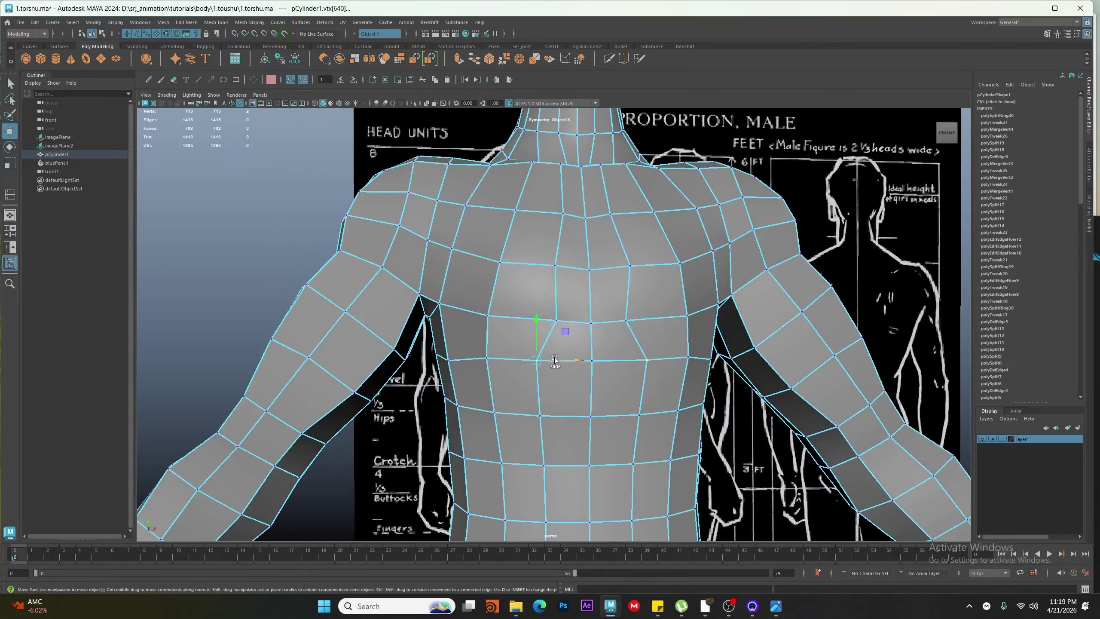
pyautogui.keyDown('ctrl'); pyautogui.keyDown('shift'); pyautogui.moveTo(555, 359); pyautogui.dragTo(584, 361); pyautogui.keyUp('shift'); pyautogui.keyUp('ctrl')
# Slide the abdomen vertices beside the centre line inward, row by row down to the waist
pyautogui.click(553, 419)
pyautogui.hotkey('ctrl', 'z')
pyautogui.click(540, 415)
pyautogui.keyDown('ctrl'); pyautogui.keyDown('shift'); pyautogui.moveTo(574, 416); pyautogui.dragTo(600, 417); pyautogui.keyUp('shift'); pyautogui.keyUp('ctrl')
pyautogui.keyDown('alt'); pyautogui.moveTo(562, 457); pyautogui.dragTo(538, 321, button='middle'); pyautogui.keyUp('alt')
pyautogui.click(520, 332)
pyautogui.keyDown('ctrl'); pyautogui.keyDown('shift'); pyautogui.moveTo(549, 333); pyautogui.dragTo(568, 333); pyautogui.keyUp('shift'); pyautogui.keyUp('ctrl')
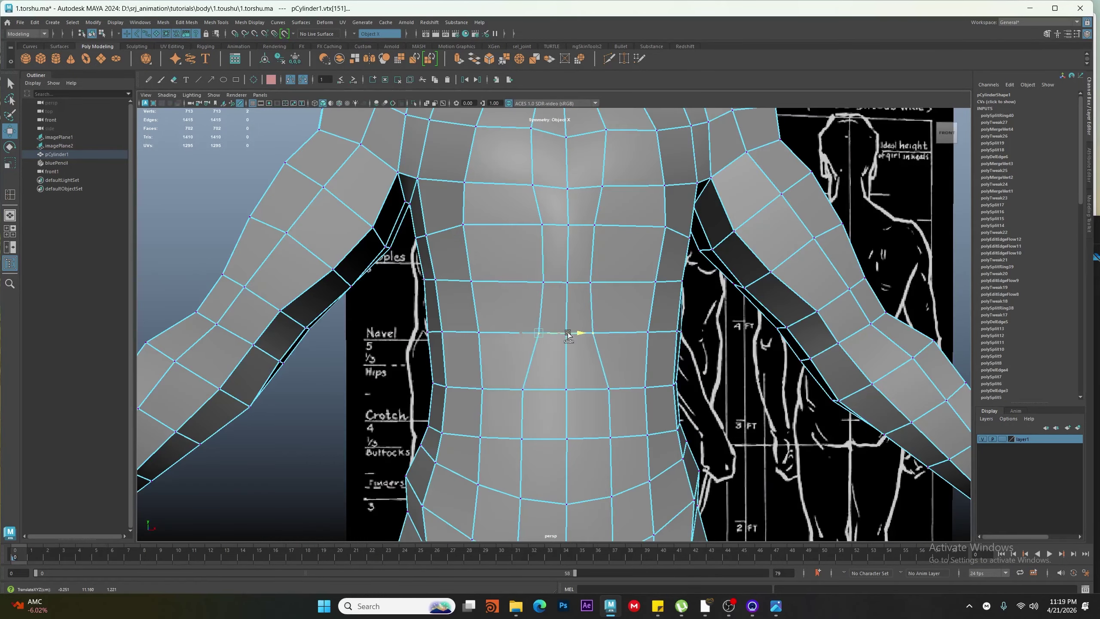
pyautogui.click(524, 439)
pyautogui.keyDown('ctrl'); pyautogui.keyDown('shift'); pyautogui.moveTo(552, 439); pyautogui.dragTo(574, 438); pyautogui.keyUp('shift'); pyautogui.keyUp('ctrl')
# Slide the two pelvis vertices beside the centre line inward to continue the narrow central column
pyautogui.keyDown('alt'); pyautogui.moveTo(567, 473); pyautogui.dragTo(558, 357, button='middle'); pyautogui.keyUp('alt')
pyautogui.click(517, 384)
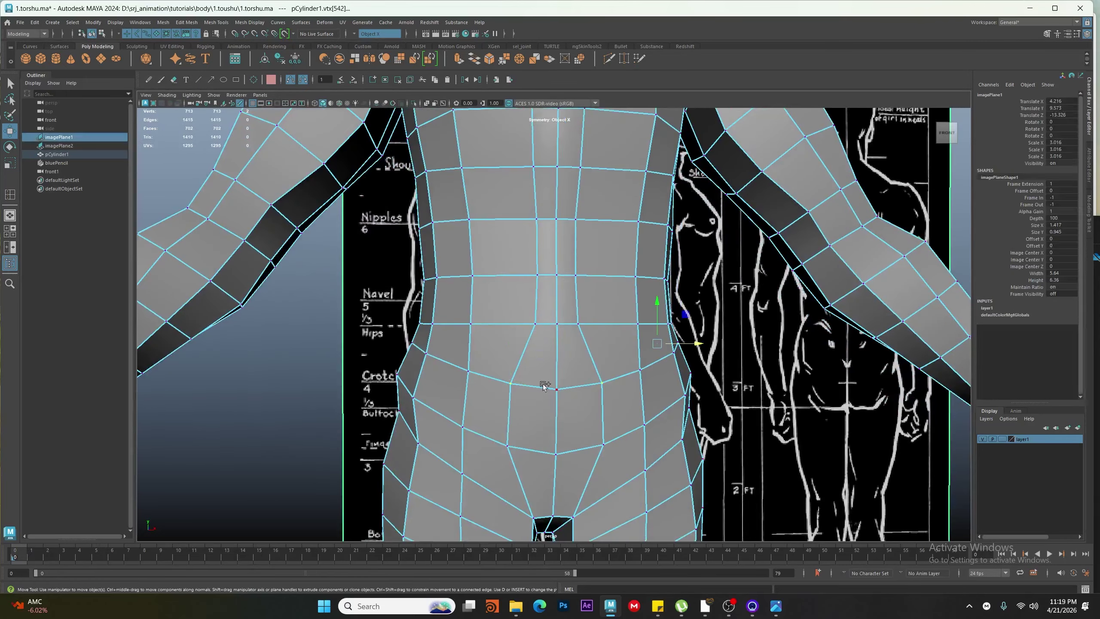
pyautogui.hotkey('ctrl', 'z')
pyautogui.click(511, 384)
pyautogui.keyDown('ctrl'); pyautogui.keyDown('shift'); pyautogui.moveTo(533, 384); pyautogui.dragTo(550, 386); pyautogui.keyUp('shift'); pyautogui.keyUp('ctrl')
pyautogui.keyDown('ctrl'); pyautogui.keyDown('shift'); pyautogui.moveTo(522, 446); pyautogui.dragTo(545, 444); pyautogui.keyUp('shift'); pyautogui.keyUp('ctrl')
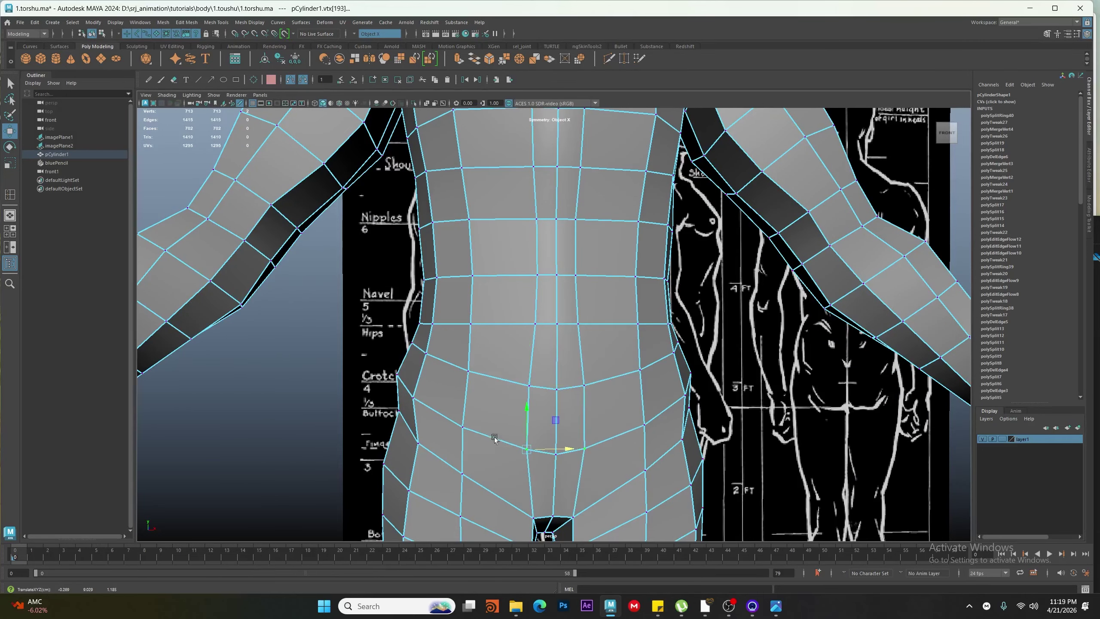
# Slide the outer abdomen loop's vertices inward from the pelvis up through the waist
pyautogui.keyDown('ctrl'); pyautogui.keyDown('shift'); pyautogui.moveTo(472, 370); pyautogui.dragTo(484, 372); pyautogui.keyUp('shift'); pyautogui.keyUp('ctrl')
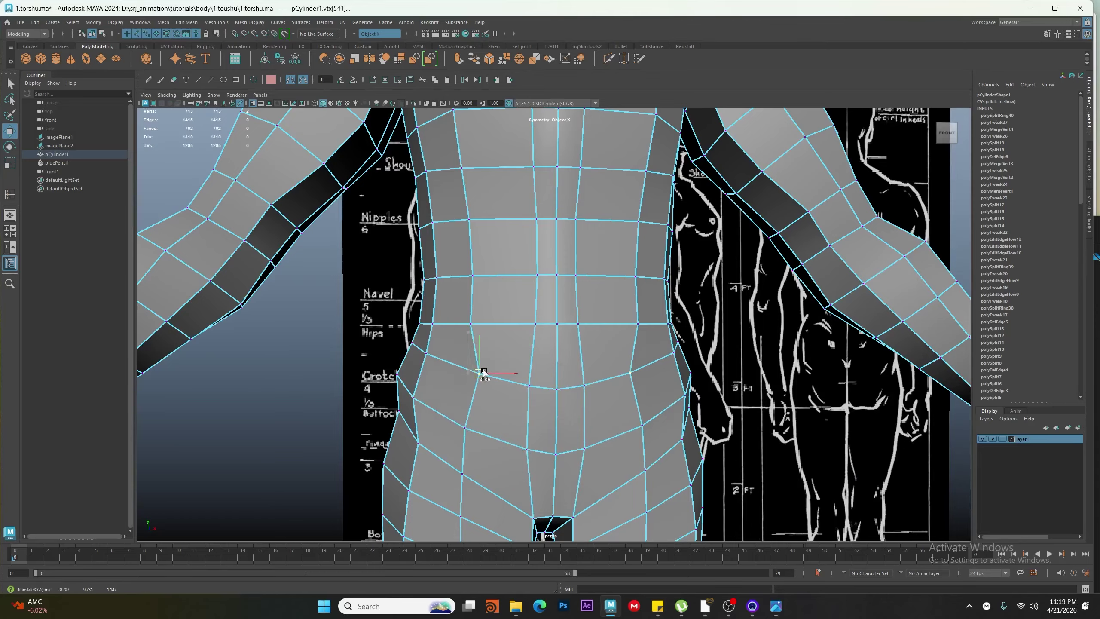
pyautogui.click(467, 327)
pyautogui.keyDown('ctrl'); pyautogui.keyDown('shift'); pyautogui.moveTo(471, 324); pyautogui.dragTo(482, 327); pyautogui.keyUp('shift'); pyautogui.keyUp('ctrl')
pyautogui.keyDown('alt'); pyautogui.moveTo(464, 315); pyautogui.dragTo(457, 373, button='middle'); pyautogui.keyUp('alt')
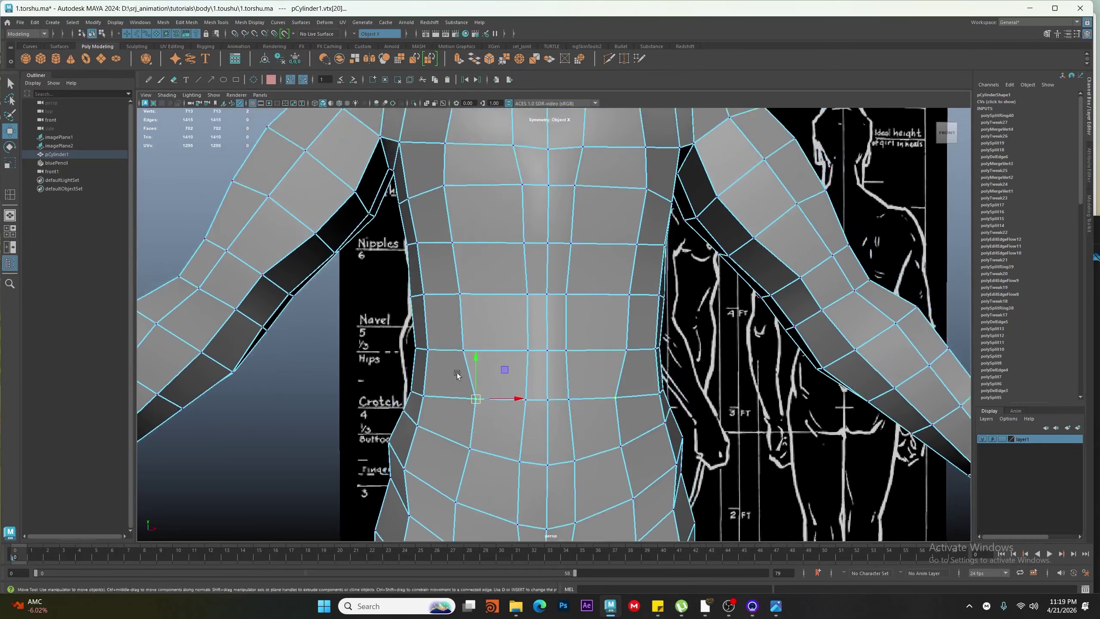
pyautogui.keyDown('ctrl'); pyautogui.keyDown('shift'); pyautogui.moveTo(466, 361); pyautogui.dragTo(479, 355); pyautogui.keyUp('shift'); pyautogui.keyUp('ctrl')
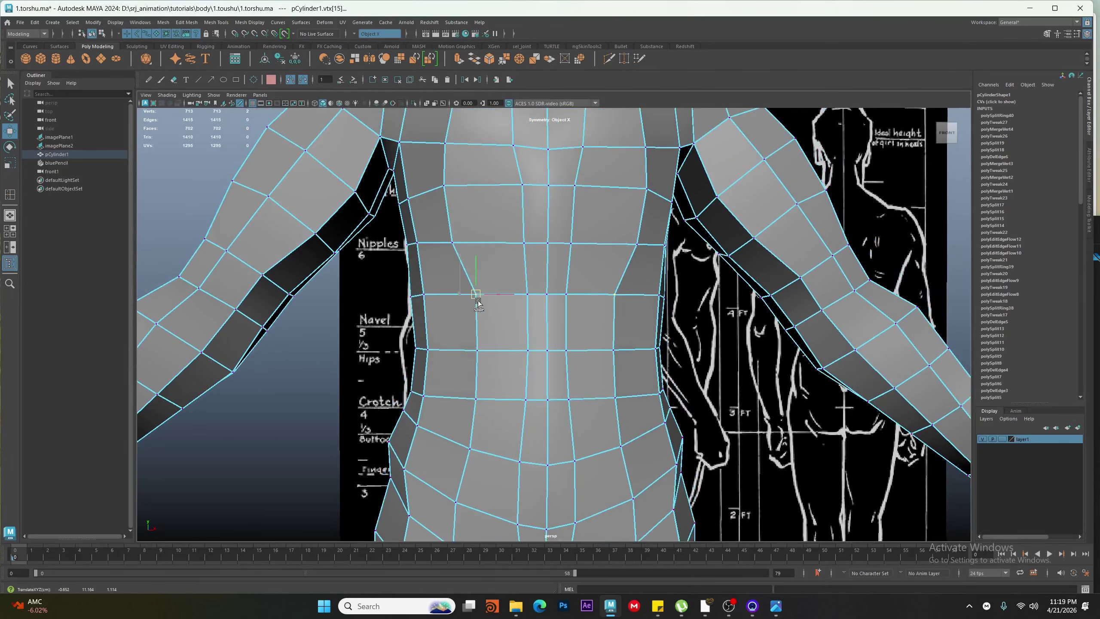
# Slide the outer loop's vertices on the upper abdomen and chest inward to even the column spacing
pyautogui.click(452, 243)
pyautogui.keyDown('ctrl'); pyautogui.keyDown('shift'); pyautogui.moveTo(452, 244); pyautogui.dragTo(470, 244); pyautogui.keyUp('shift'); pyautogui.keyUp('ctrl')
pyautogui.keyDown('alt'); pyautogui.moveTo(469, 243); pyautogui.dragTo(466, 344, button='middle'); pyautogui.keyUp('alt')
pyautogui.click(442, 289)
pyautogui.keyDown('ctrl'); pyautogui.keyDown('shift'); pyautogui.moveTo(442, 289); pyautogui.dragTo(457, 288); pyautogui.keyUp('shift'); pyautogui.keyUp('ctrl')
pyautogui.keyDown('alt'); pyautogui.moveTo(464, 187); pyautogui.dragTo(445, 275); pyautogui.keyUp('alt')
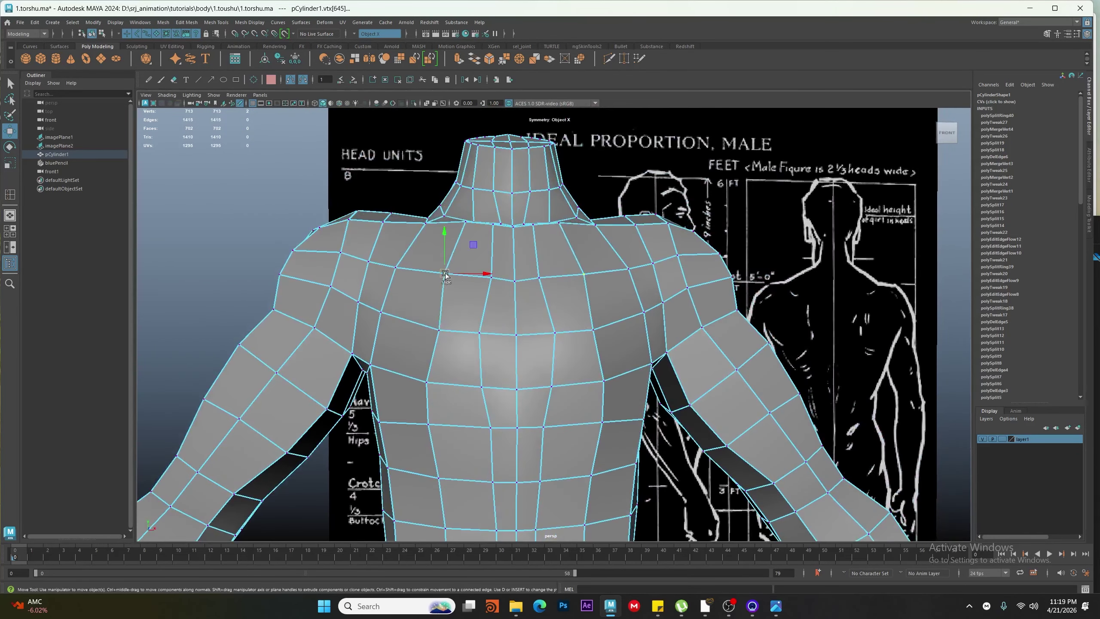
# Inspect the torso from several angles, preview it smoothed, and return to the unsmoothed display
pyautogui.keyDown('alt'); pyautogui.moveTo(427, 422); pyautogui.dragTo(459, 383); pyautogui.keyUp('alt')
pyautogui.moveTo(466, 381); pyautogui.dragTo(468, 321, button='right')
pyautogui.scroll(-3, 519, 408)
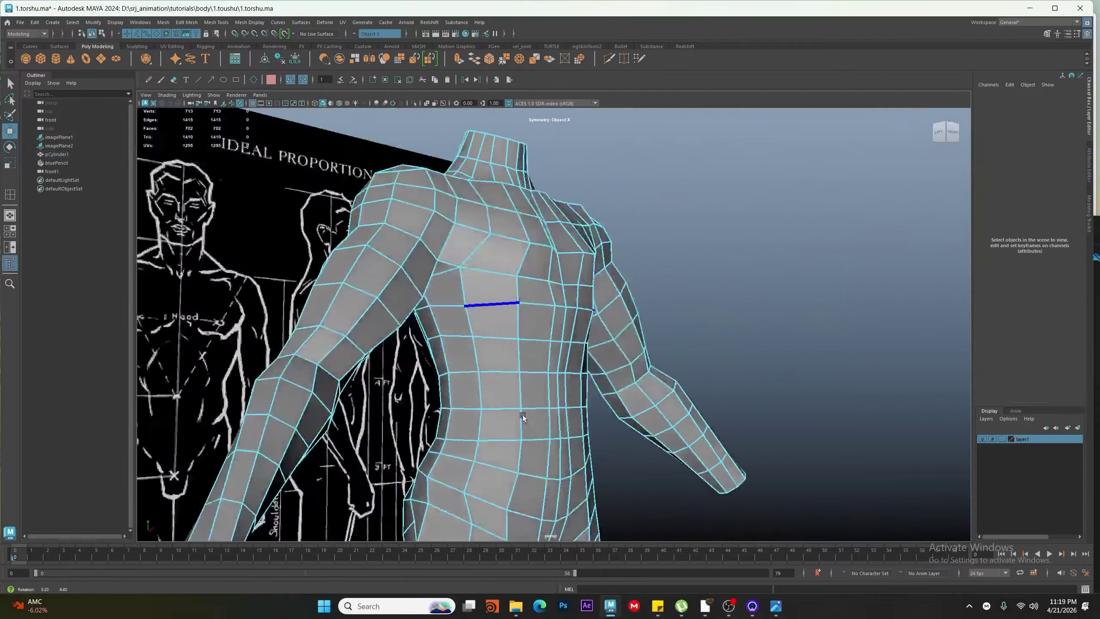
pyautogui.keyDown('alt'); pyautogui.moveTo(522, 414); pyautogui.dragTo(516, 465); pyautogui.keyUp('alt')
pyautogui.moveTo(641, 392); pyautogui.dragTo(690, 362, button='right')
pyautogui.click(743, 437)
pyautogui.keyDown('alt'); pyautogui.moveTo(521, 303); pyautogui.dragTo(532, 346); pyautogui.keyUp('alt')
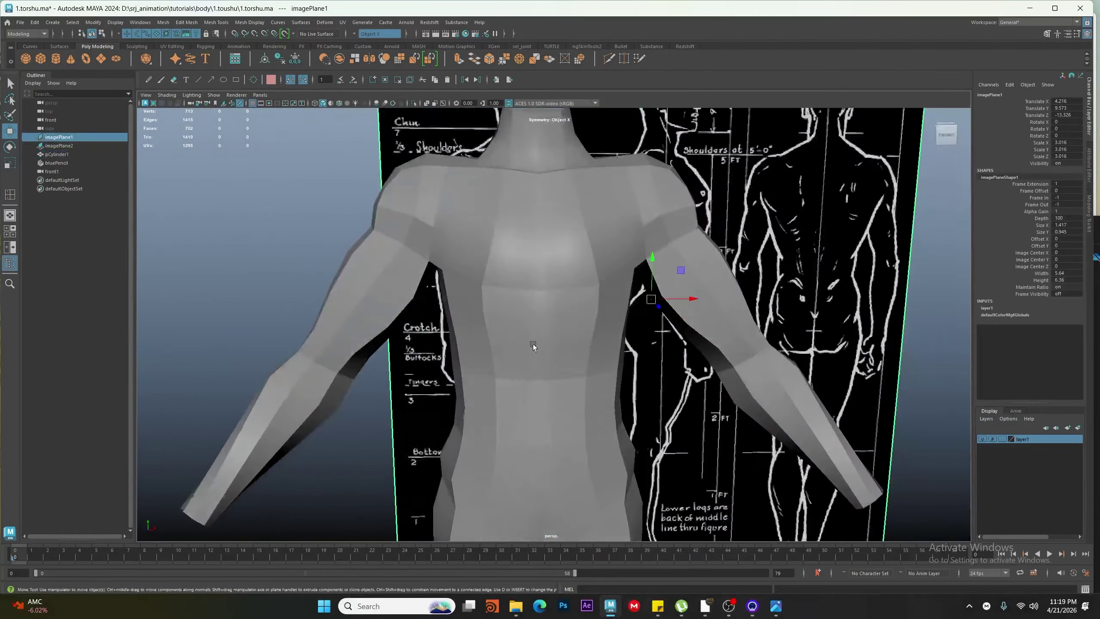
pyautogui.click(533, 346)
pyautogui.press('3')
pyautogui.click(740, 410)
pyautogui.scroll(-4, 593, 396)
pyautogui.keyDown('alt'); pyautogui.moveTo(593, 396); pyautogui.dragTo(550, 303); pyautogui.keyUp('alt')
pyautogui.scroll(3, 550, 324)
pyautogui.click(542, 368)
pyautogui.press('1')
# Move the vertex on the side of the hip below the waist forward to even the edge flow
pyautogui.keyDown('alt'); pyautogui.moveTo(533, 377); pyautogui.dragTo(487, 480); pyautogui.keyUp('alt')
pyautogui.moveTo(485, 489); pyautogui.dragTo(485, 452, button='right')
pyautogui.keyDown('alt'); pyautogui.moveTo(485, 452); pyautogui.dragTo(596, 404); pyautogui.keyUp('alt')
pyautogui.keyDown('alt'); pyautogui.moveTo(597, 404); pyautogui.dragTo(540, 438); pyautogui.keyUp('alt')
pyautogui.moveTo(541, 453); pyautogui.dragTo(503, 459, button='right')
pyautogui.click(504, 461)
pyautogui.keyDown('alt'); pyautogui.moveTo(504, 463); pyautogui.dragTo(593, 506); pyautogui.keyUp('alt')
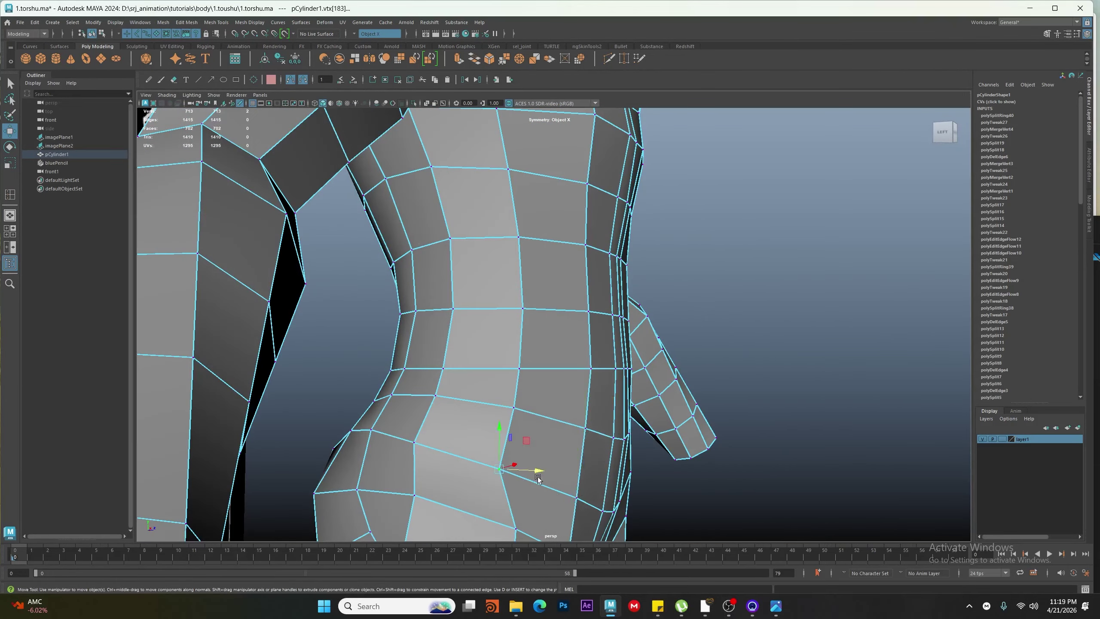
pyautogui.moveTo(538, 476); pyautogui.dragTo(559, 478)
pyautogui.keyDown('alt'); pyautogui.moveTo(615, 481); pyautogui.dragTo(485, 426); pyautogui.keyUp('alt')
pyautogui.moveTo(468, 416); pyautogui.dragTo(494, 398, button='right')
pyautogui.keyDown('alt'); pyautogui.moveTo(495, 398); pyautogui.dragTo(550, 347); pyautogui.keyUp('alt')
pyautogui.moveTo(567, 344); pyautogui.dragTo(537, 344, button='right')
pyautogui.click(536, 344)
pyautogui.keyDown('alt'); pyautogui.moveTo(536, 344); pyautogui.dragTo(570, 394); pyautogui.keyUp('alt')
pyautogui.keyDown('alt'); pyautogui.moveTo(570, 394); pyautogui.dragTo(545, 425); pyautogui.keyUp('alt')
# Preview the waist and hips smoothed from the front, and return to the unsmoothed display
pyautogui.moveTo(546, 422); pyautogui.dragTo(582, 397, button='right')
pyautogui.press('3')
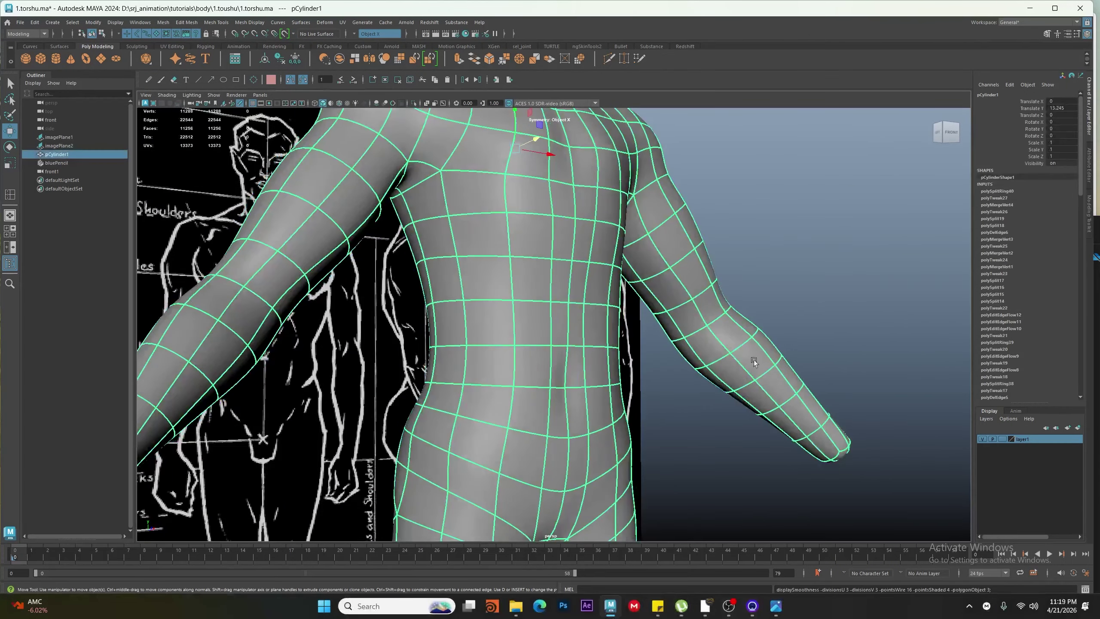
pyautogui.click(677, 455)
pyautogui.keyDown('alt'); pyautogui.moveTo(677, 455); pyautogui.dragTo(533, 386, button='right'); pyautogui.keyUp('alt')
pyautogui.keyDown('alt'); pyautogui.moveTo(525, 383); pyautogui.dragTo(475, 361); pyautogui.keyUp('alt')
pyautogui.keyDown('alt'); pyautogui.moveTo(475, 361); pyautogui.dragTo(562, 396, button='right'); pyautogui.keyUp('alt')
pyautogui.click(564, 388)
pyautogui.press('1')
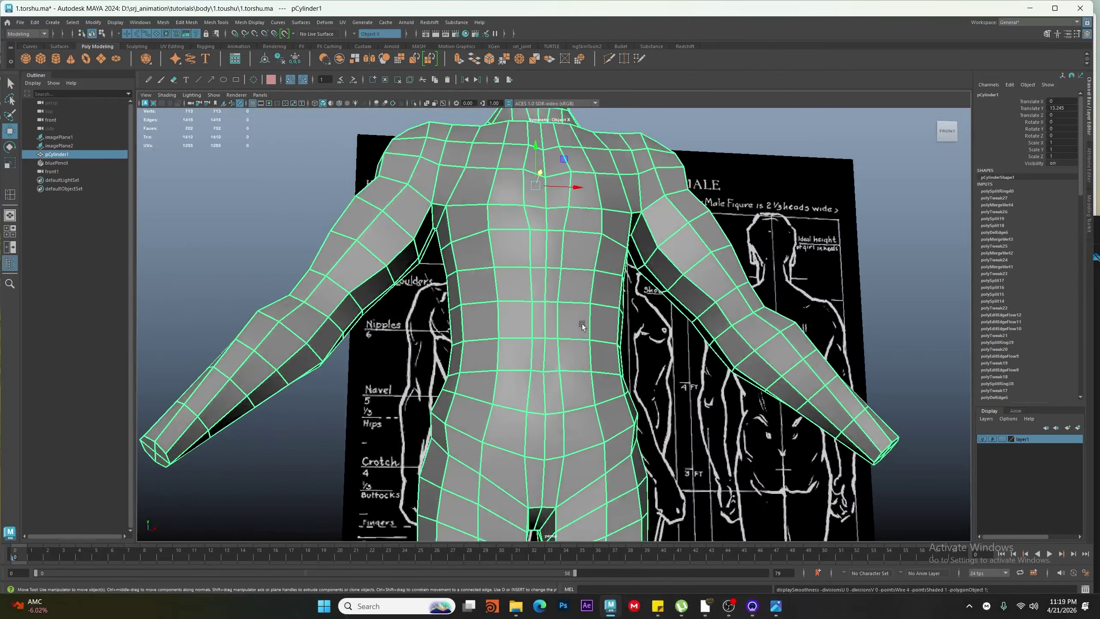
# Raise the pelvis vertices beside the centre line slightly above the middle one in perspective
pyautogui.keyDown('alt'); pyautogui.moveTo(582, 323); pyautogui.dragTo(680, 483, button='right'); pyautogui.keyUp('alt')
pyautogui.keyDown('alt'); pyautogui.moveTo(680, 483); pyautogui.dragTo(591, 381); pyautogui.keyUp('alt')
pyautogui.keyDown('alt'); pyautogui.moveTo(591, 381); pyautogui.dragTo(573, 373, button='right'); pyautogui.keyUp('alt')
pyautogui.keyDown('alt'); pyautogui.moveTo(572, 373); pyautogui.dragTo(499, 434); pyautogui.keyUp('alt')
pyautogui.moveTo(499, 433); pyautogui.dragTo(470, 433, button='right')
pyautogui.click(521, 427)
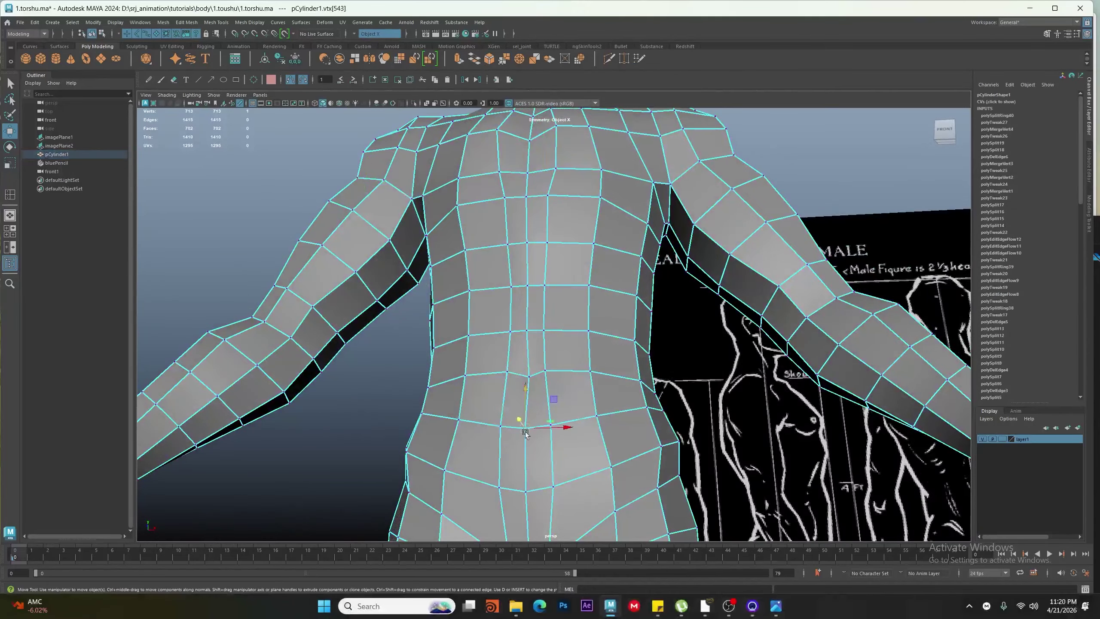
pyautogui.keyDown('alt'); pyautogui.moveTo(520, 427); pyautogui.dragTo(534, 443); pyautogui.keyUp('alt')
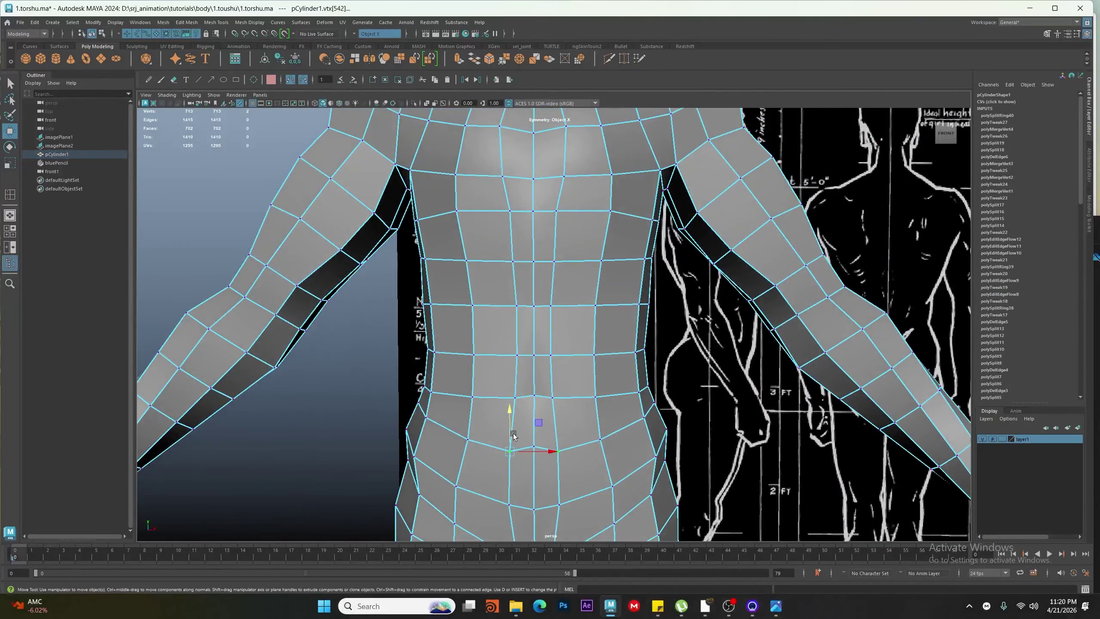
pyautogui.keyDown('alt'); pyautogui.moveTo(550, 459); pyautogui.dragTo(541, 396, button='middle'); pyautogui.keyUp('alt')
pyautogui.keyDown('alt'); pyautogui.moveTo(542, 395); pyautogui.dragTo(568, 384, button='right'); pyautogui.keyUp('alt')
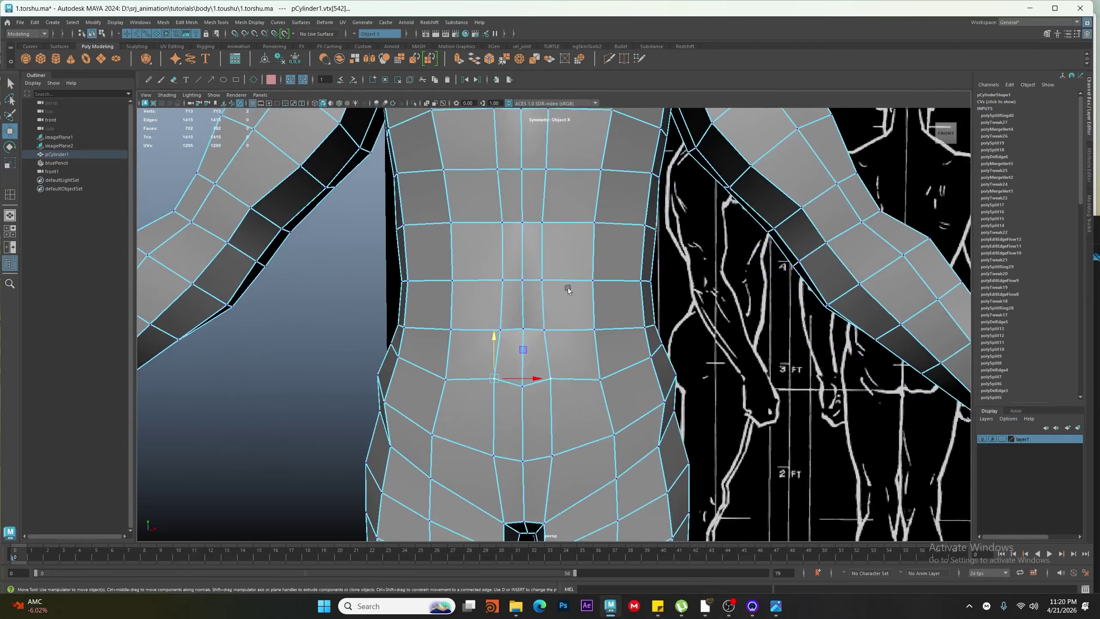
# Reposition the centre-line vertex on the front of the abdomen to even the torso's profile
pyautogui.keyDown('alt'); pyautogui.moveTo(568, 288); pyautogui.dragTo(575, 359, button='middle'); pyautogui.keyUp('alt')
pyautogui.keyDown('alt'); pyautogui.moveTo(543, 308); pyautogui.dragTo(511, 300); pyautogui.keyUp('alt')
pyautogui.moveTo(508, 277); pyautogui.dragTo(503, 230, button='right')
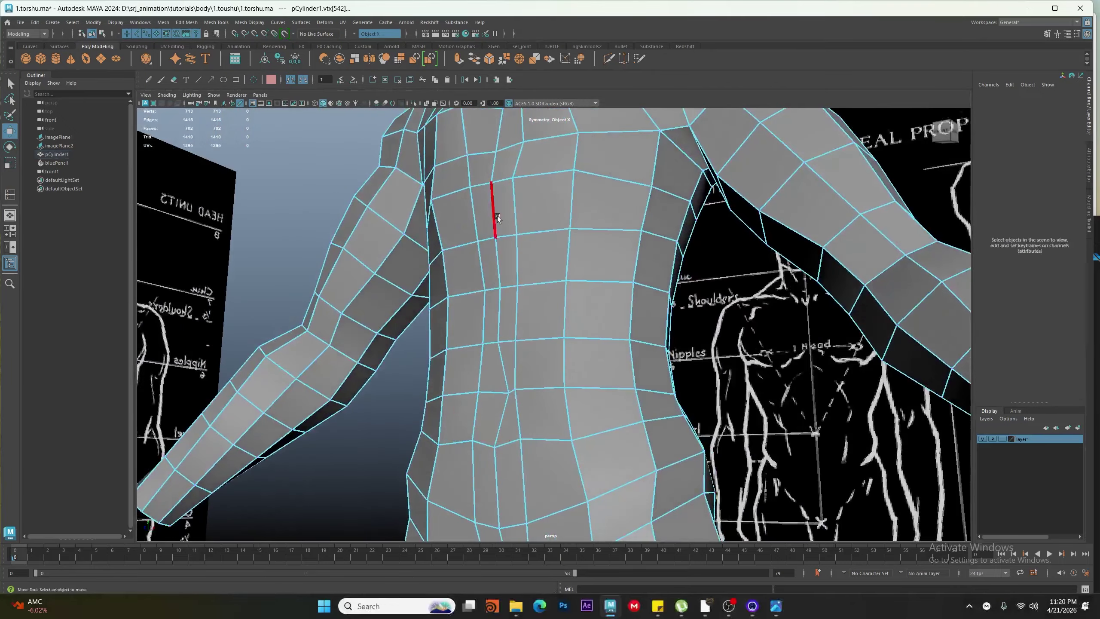
pyautogui.click(493, 211)
pyautogui.keyDown('alt'); pyautogui.moveTo(497, 221); pyautogui.dragTo(627, 356); pyautogui.keyUp('alt')
pyautogui.press('F9')
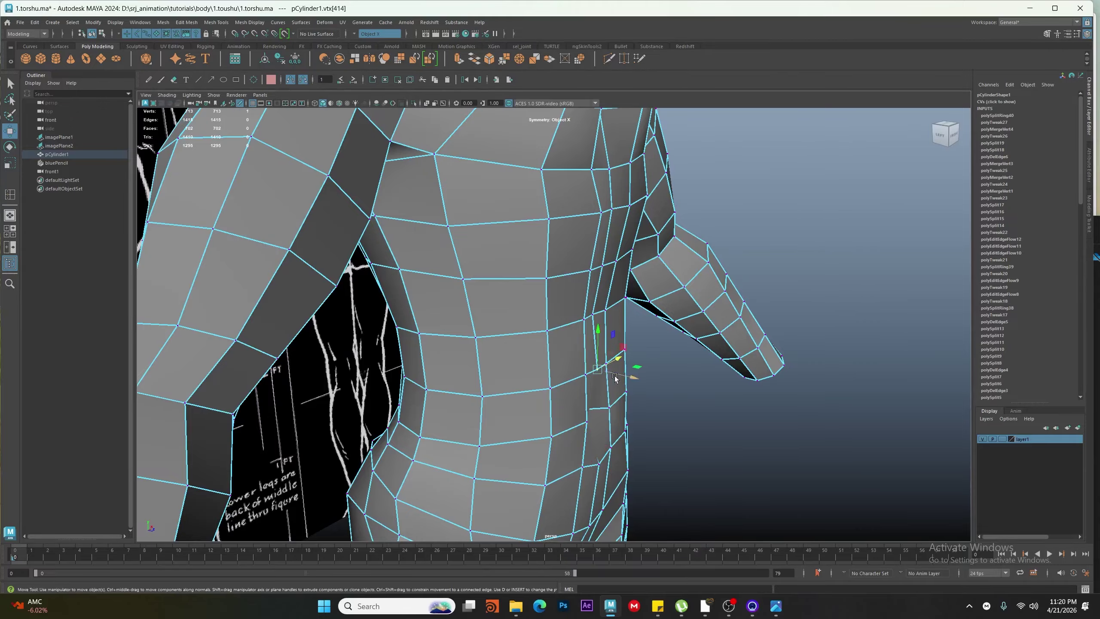
# Raise the vertex at the lower inner edge of the pectoral slightly on the chest
pyautogui.moveTo(721, 327); pyautogui.dragTo(761, 297, button='right')
pyautogui.click(761, 297)
pyautogui.keyDown('alt'); pyautogui.moveTo(736, 346); pyautogui.dragTo(533, 399); pyautogui.keyUp('alt')
pyautogui.click(533, 399)
pyautogui.scroll(5, 555, 427)
pyautogui.moveTo(555, 427); pyautogui.dragTo(511, 427, button='right')
pyautogui.click(574, 352)
pyautogui.moveTo(576, 314); pyautogui.dragTo(577, 309)
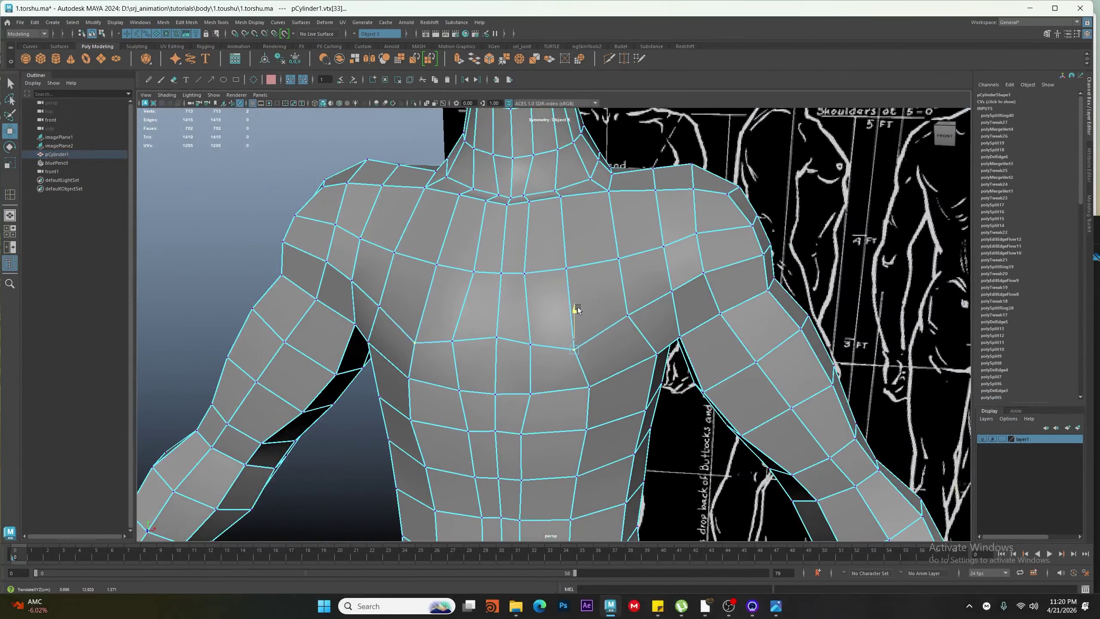
# Adjust the vertices on the outer chest and the upper arm to even their spacing
pyautogui.click(634, 326)
pyautogui.moveTo(671, 291); pyautogui.dragTo(659, 410)
pyautogui.scroll(-2, 642, 330)
pyautogui.click(675, 422)
pyautogui.hotkey('ctrl', 'z')
pyautogui.scroll(-2, 651, 454)
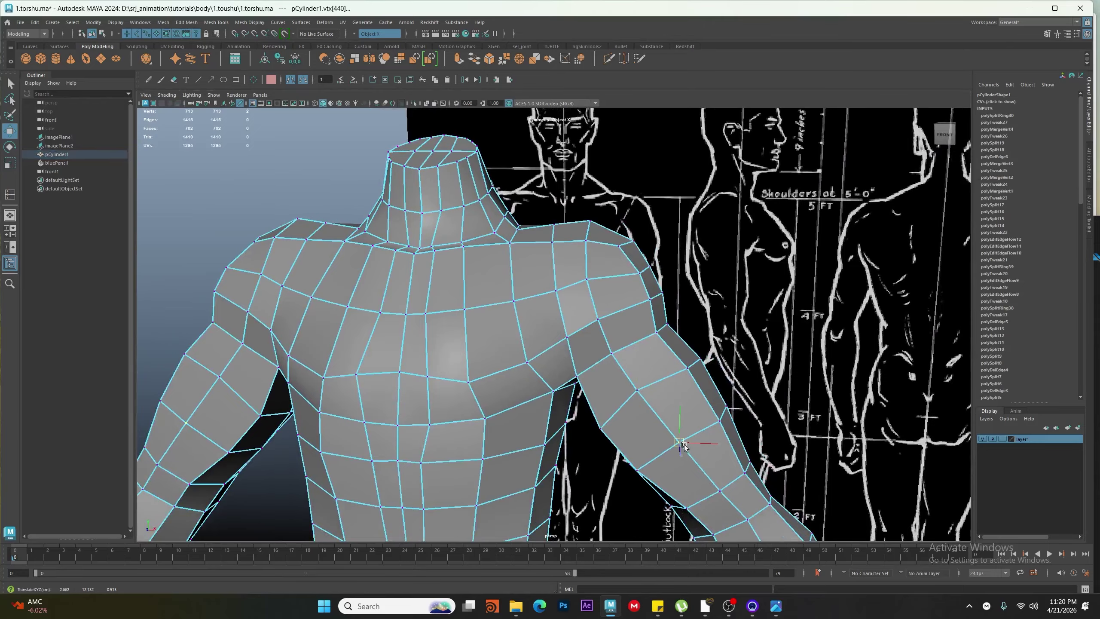
# Preview the body mesh smoothed and examine the silhouette from the side and front
pyautogui.keyDown('alt'); pyautogui.moveTo(683, 446); pyautogui.dragTo(557, 409); pyautogui.keyUp('alt')
pyautogui.click(607, 408)
pyautogui.moveTo(557, 409); pyautogui.dragTo(694, 304, button='right')
pyautogui.press('3')
pyautogui.click(694, 304)
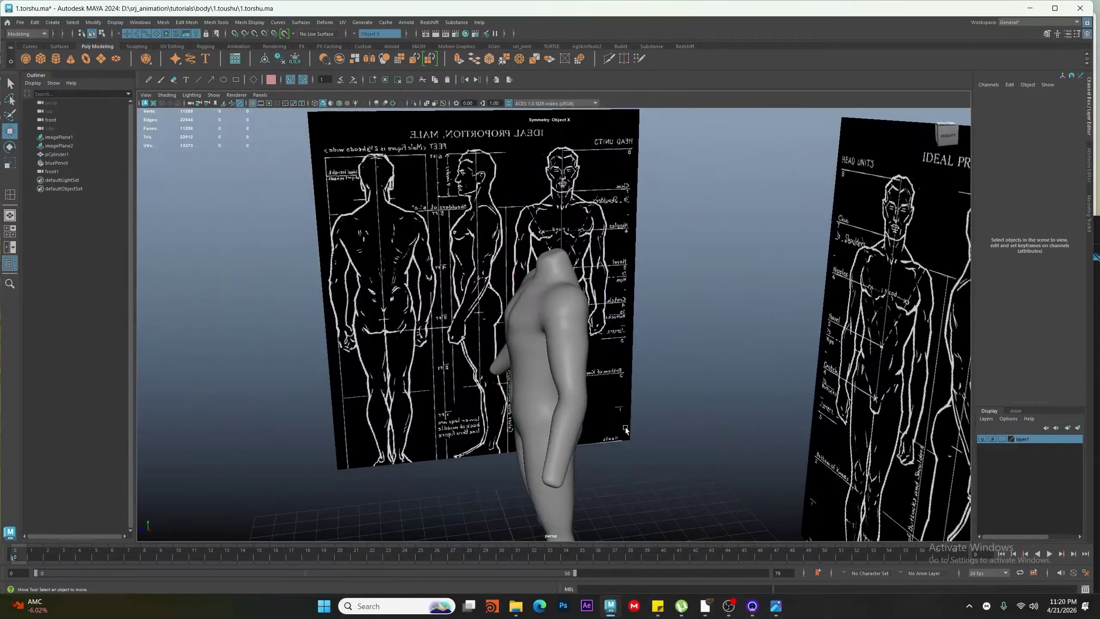
pyautogui.keyDown('alt'); pyautogui.moveTo(624, 430); pyautogui.dragTo(710, 428); pyautogui.keyUp('alt')
pyautogui.scroll(-3, 490, 429)
pyautogui.keyDown('alt'); pyautogui.moveTo(489, 429); pyautogui.dragTo(494, 464); pyautogui.keyUp('alt')
pyautogui.click(524, 379)
pyautogui.keyDown('alt'); pyautogui.moveTo(524, 378); pyautogui.dragTo(517, 320); pyautogui.keyUp('alt')
pyautogui.scroll(3, 518, 320)
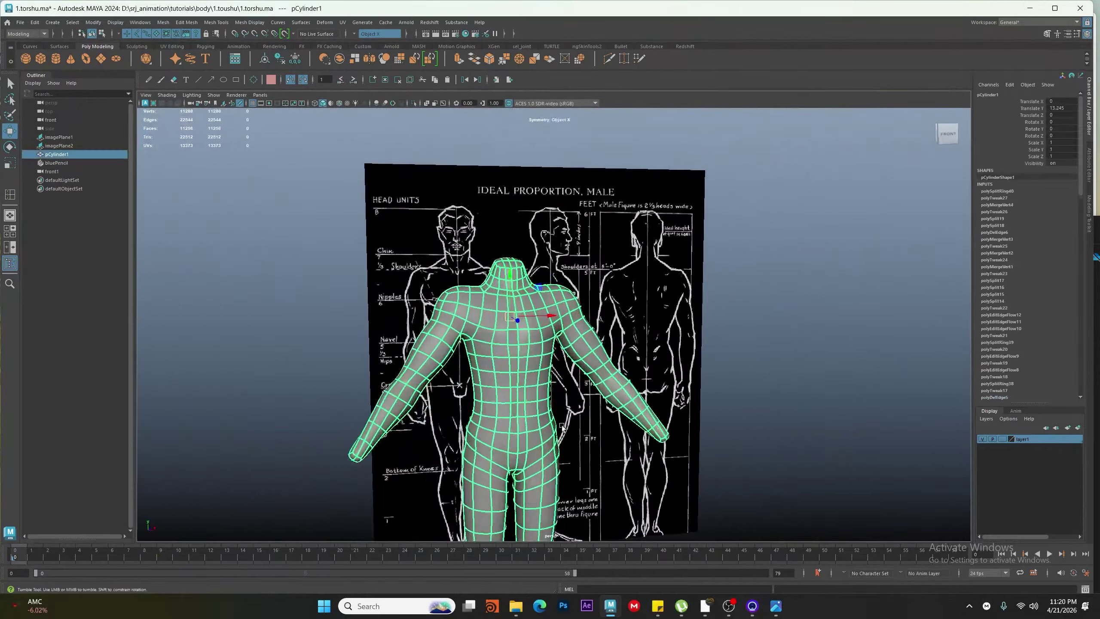
# Examine the smoothed chest and shoulders up close from the front, and return to the unsmoothed display
pyautogui.click(609, 437)
pyautogui.keyDown('alt'); pyautogui.moveTo(609, 437); pyautogui.dragTo(568, 407); pyautogui.keyUp('alt')
pyautogui.scroll(-2, 568, 406)
pyautogui.keyDown('alt'); pyautogui.moveTo(568, 406); pyautogui.dragTo(574, 383, button='middle'); pyautogui.keyUp('alt')
pyautogui.scroll(5, 587, 319)
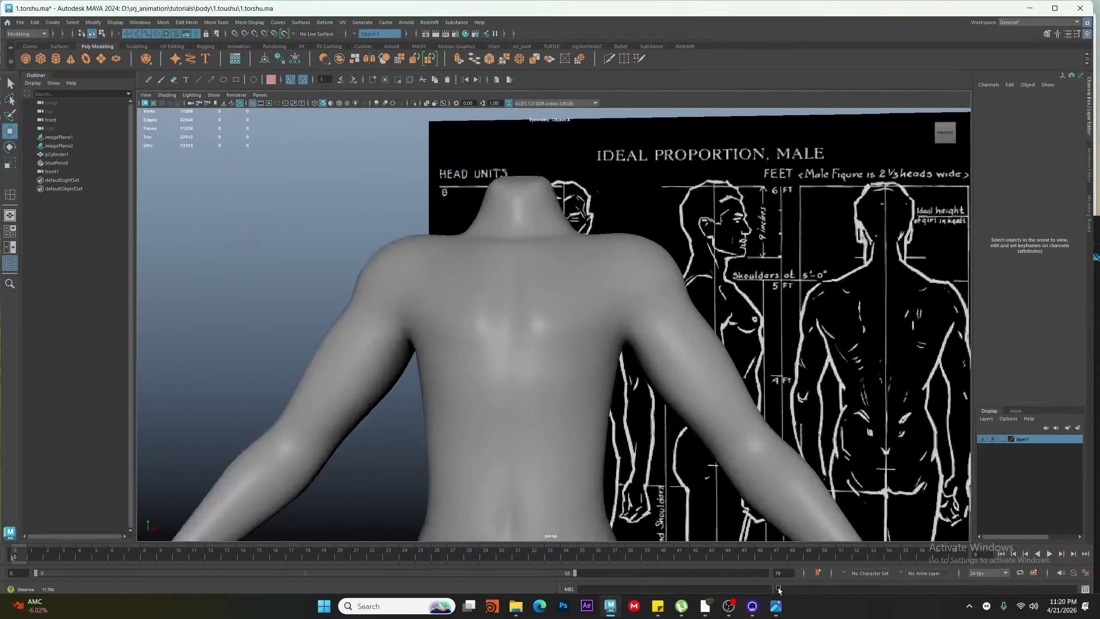
pyautogui.click(574, 383)
pyautogui.scroll(1, 559, 352)
pyautogui.click(565, 391)
pyautogui.press('1')
# Move the vertices of the upper chest's horizontal edge loop beside the centre line to make it flow evenly
pyautogui.moveTo(486, 399); pyautogui.dragTo(483, 360, button='right')
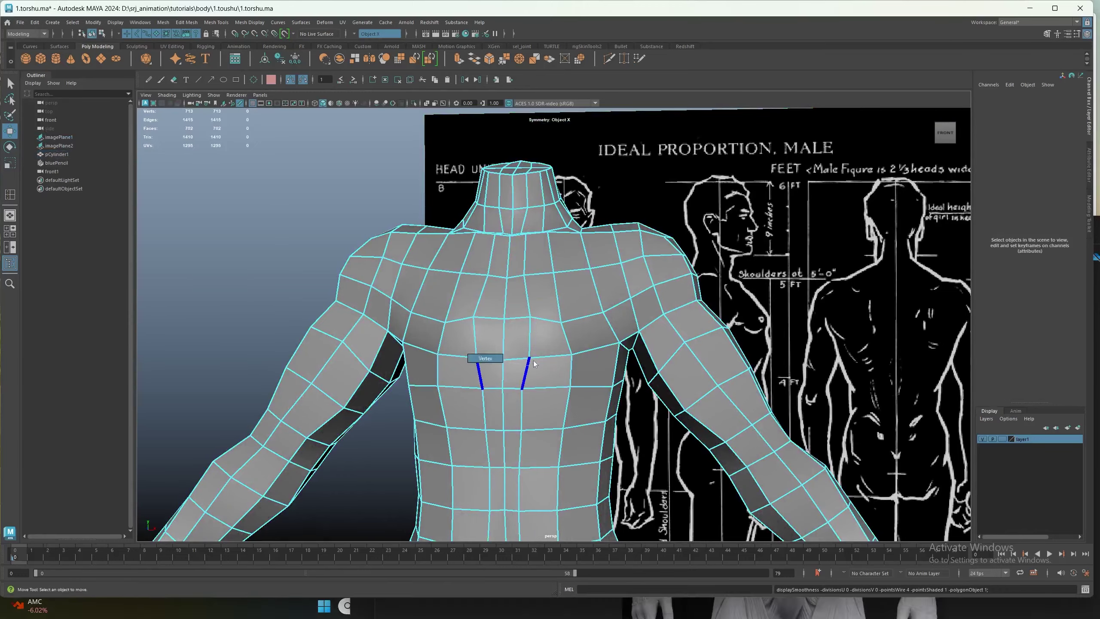
pyautogui.click(566, 336)
pyautogui.moveTo(573, 306); pyautogui.dragTo(575, 359)
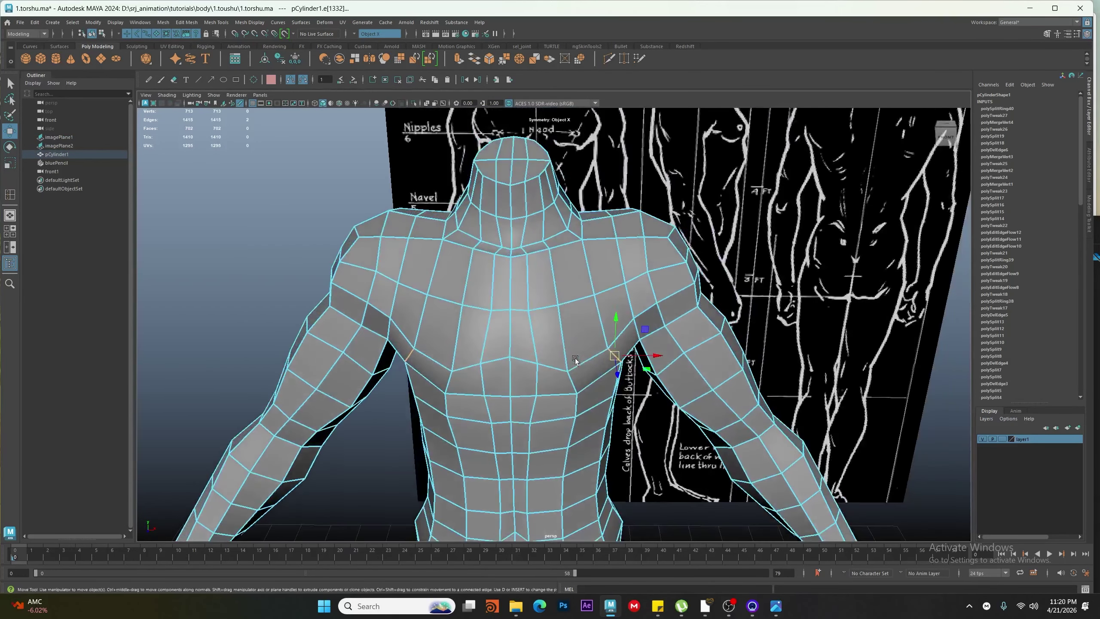
pyautogui.moveTo(607, 305); pyautogui.dragTo(579, 300, button='right')
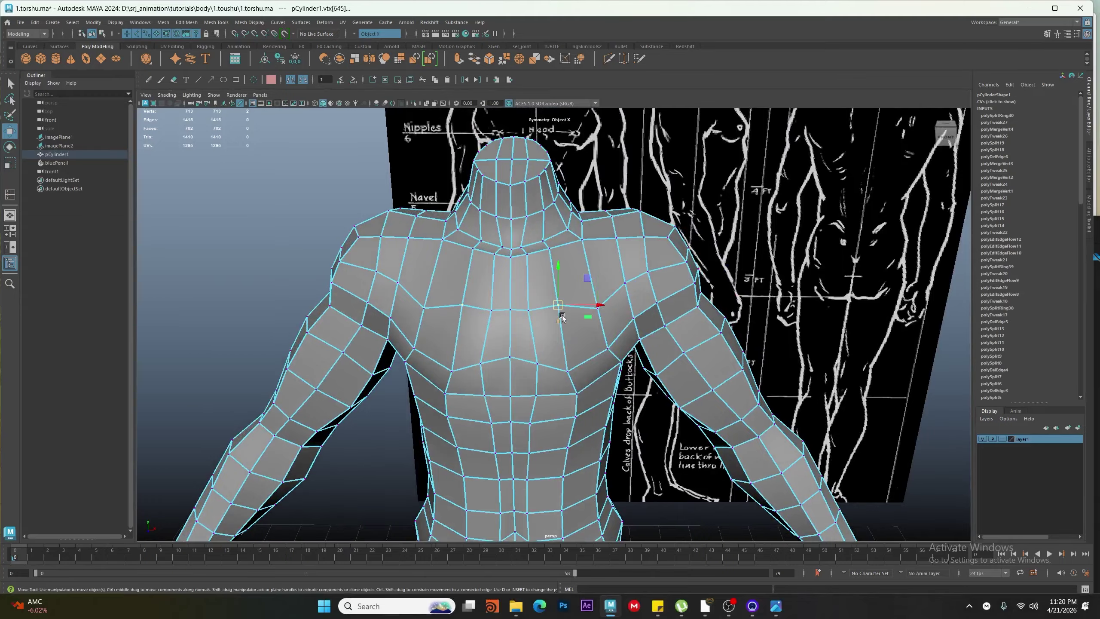
pyautogui.press('F10')
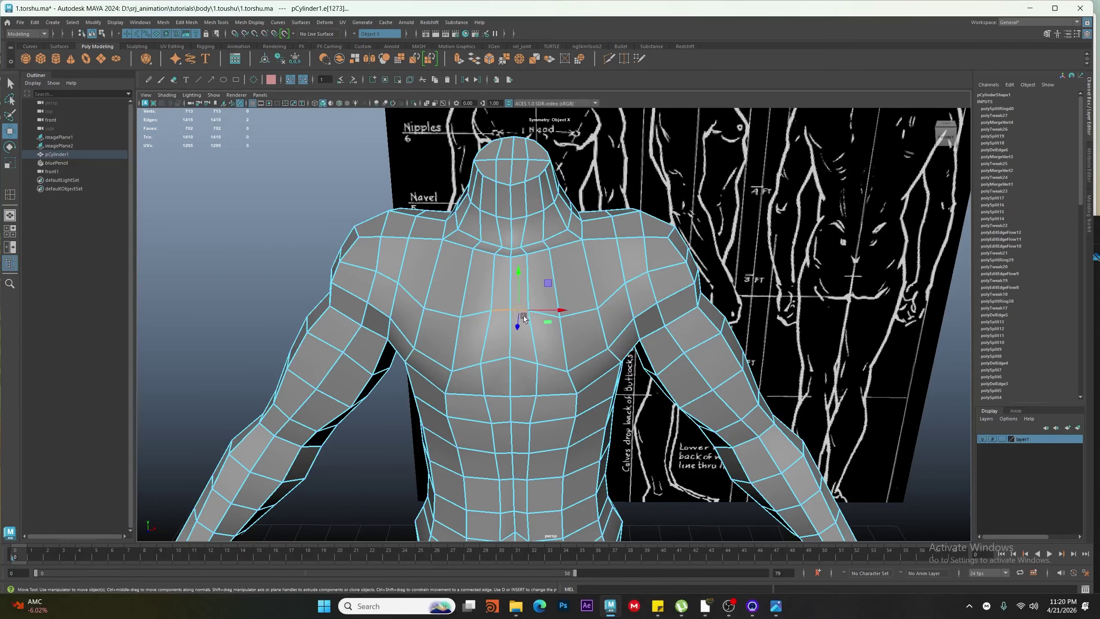
pyautogui.press('F9')
pyautogui.click(423, 311)
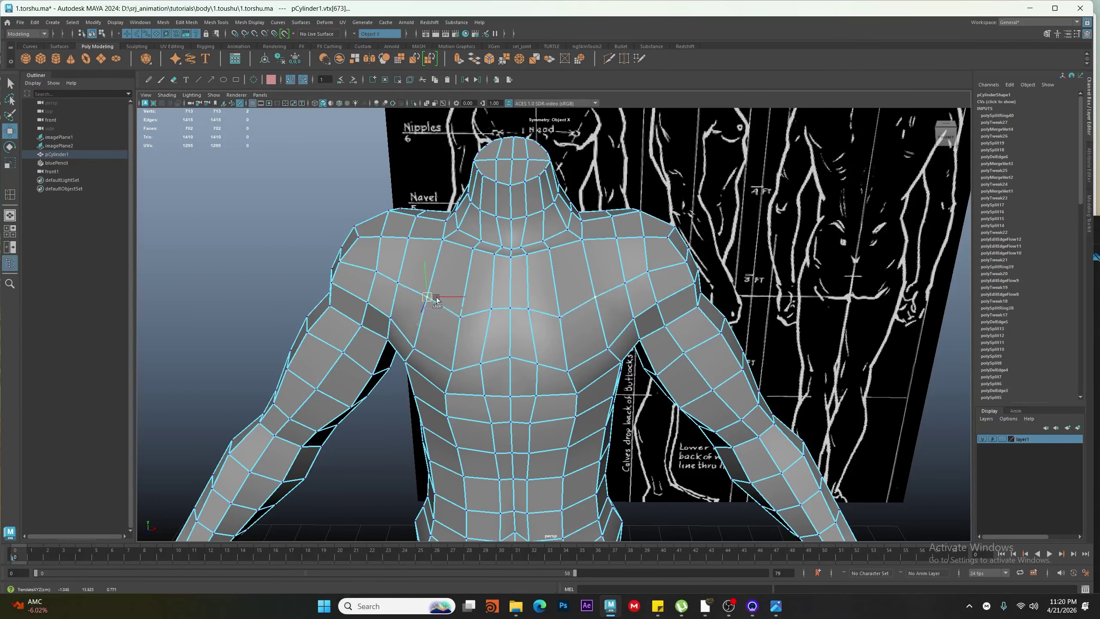
pyautogui.click(461, 317)
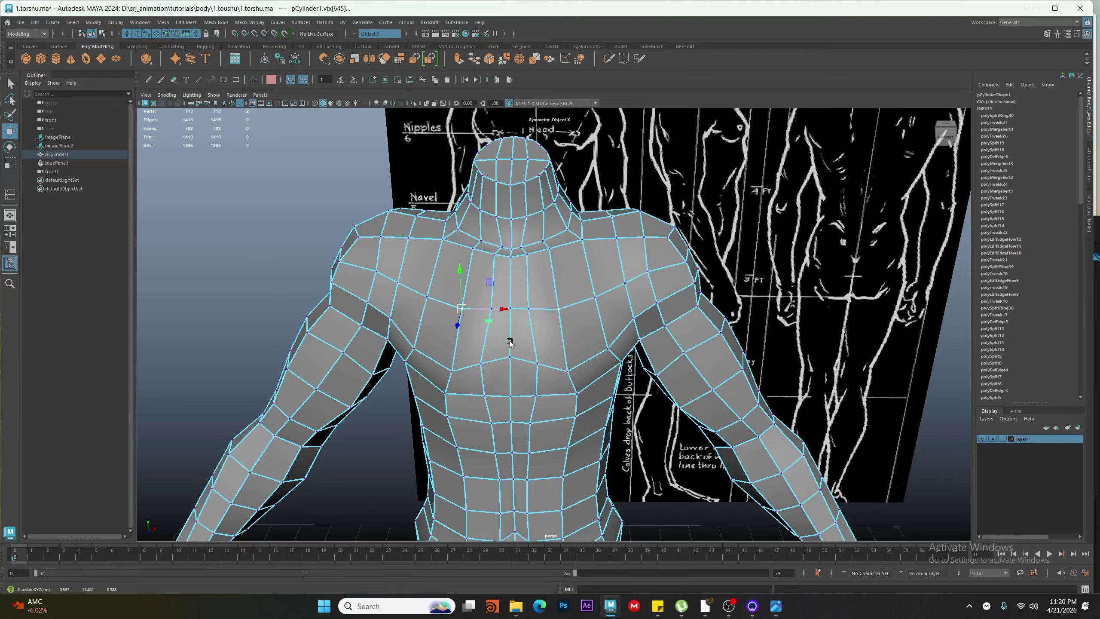
# Preview the chest and shoulders smoothed from several angles, and return to the unsmoothed display
pyautogui.keyDown('alt'); pyautogui.moveTo(509, 341); pyautogui.dragTo(511, 321); pyautogui.keyUp('alt')
pyautogui.press('F8')
pyautogui.press('3')
pyautogui.scroll(-10, 557, 389)
pyautogui.click(822, 363)
pyautogui.keyDown('alt'); pyautogui.moveTo(576, 429); pyautogui.dragTo(547, 372); pyautogui.keyUp('alt')
pyautogui.scroll(5, 500, 394)
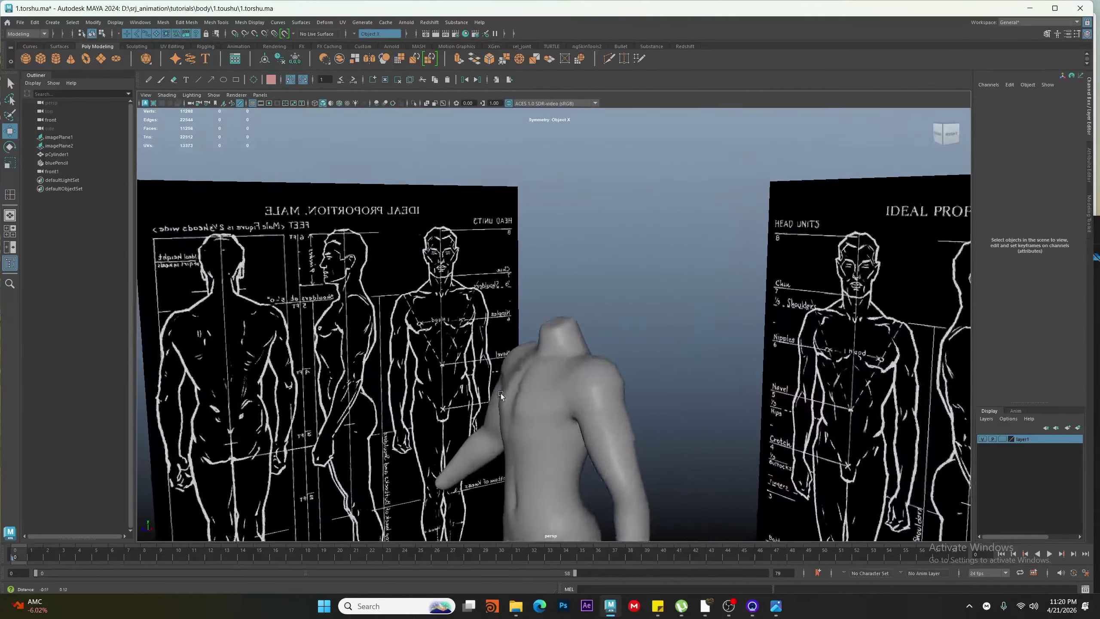
pyautogui.scroll(4, 500, 394)
pyautogui.keyDown('alt'); pyautogui.moveTo(519, 467); pyautogui.dragTo(602, 403); pyautogui.keyUp('alt')
pyautogui.click(581, 433)
pyautogui.press('1')
# Reposition the pectoral's lower inner vertex from a low viewing angle to refine the chest's volume
pyautogui.moveTo(602, 403); pyautogui.dragTo(576, 399, button='right')
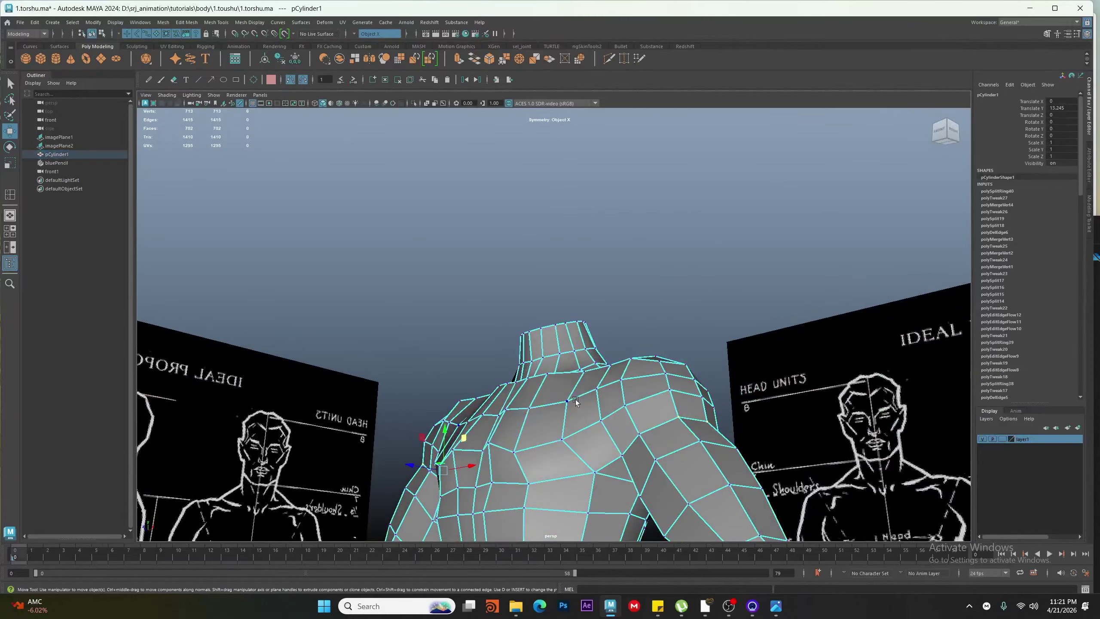
pyautogui.click(576, 399)
pyautogui.moveTo(576, 399)
pyautogui.keyDown('alt'); pyautogui.mouseDown()
pyautogui.moveTo(606, 325)
pyautogui.moveTo(587, 387)
pyautogui.mouseUp(); pyautogui.keyUp('alt')
pyautogui.click(576, 431)
pyautogui.moveTo(577, 431)
pyautogui.keyDown('alt'); pyautogui.mouseDown()
pyautogui.moveTo(553, 292)
pyautogui.moveTo(558, 423)
pyautogui.mouseUp(); pyautogui.keyUp('alt')
pyautogui.moveTo(545, 419); pyautogui.dragTo(590, 409)
pyautogui.click(593, 424)
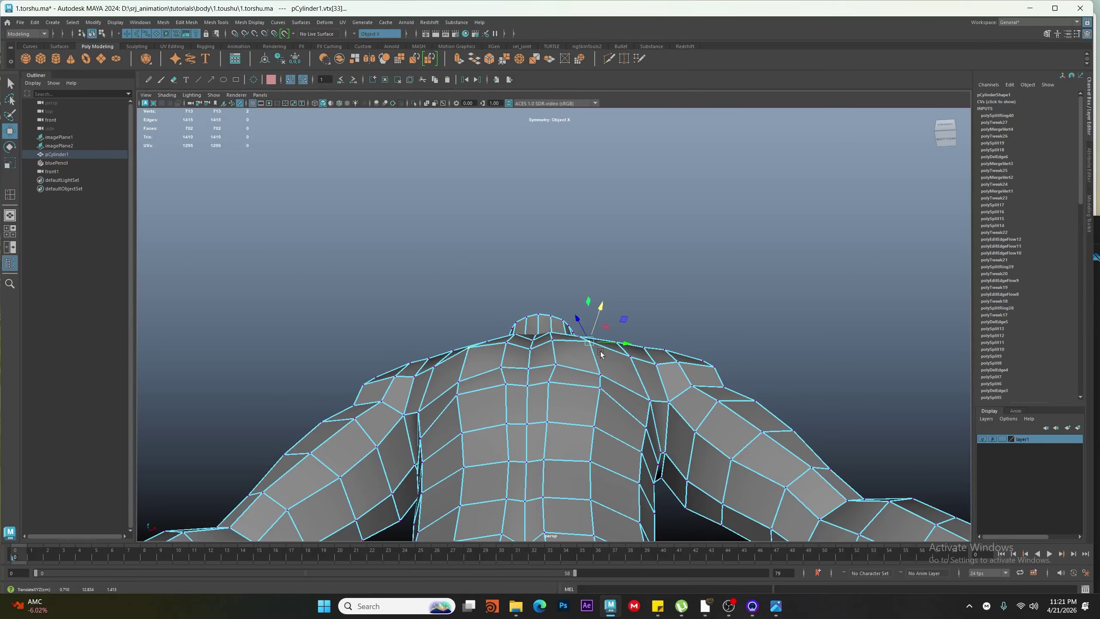
# Check the reshaped chest with smoothing on, and switch back to the unsmoothed mesh
pyautogui.keyDown('alt'); pyautogui.moveTo(596, 322); pyautogui.dragTo(526, 422); pyautogui.keyUp('alt')
pyautogui.click(564, 420)
pyautogui.press('3')
pyautogui.click(527, 422)
pyautogui.press('1')
# Adjust the vertex on the side of the back below the armpit to even the edge spacing
pyautogui.moveTo(527, 422); pyautogui.dragTo(480, 420, button='right')
pyautogui.scroll(3, 481, 403)
pyautogui.click(470, 381)
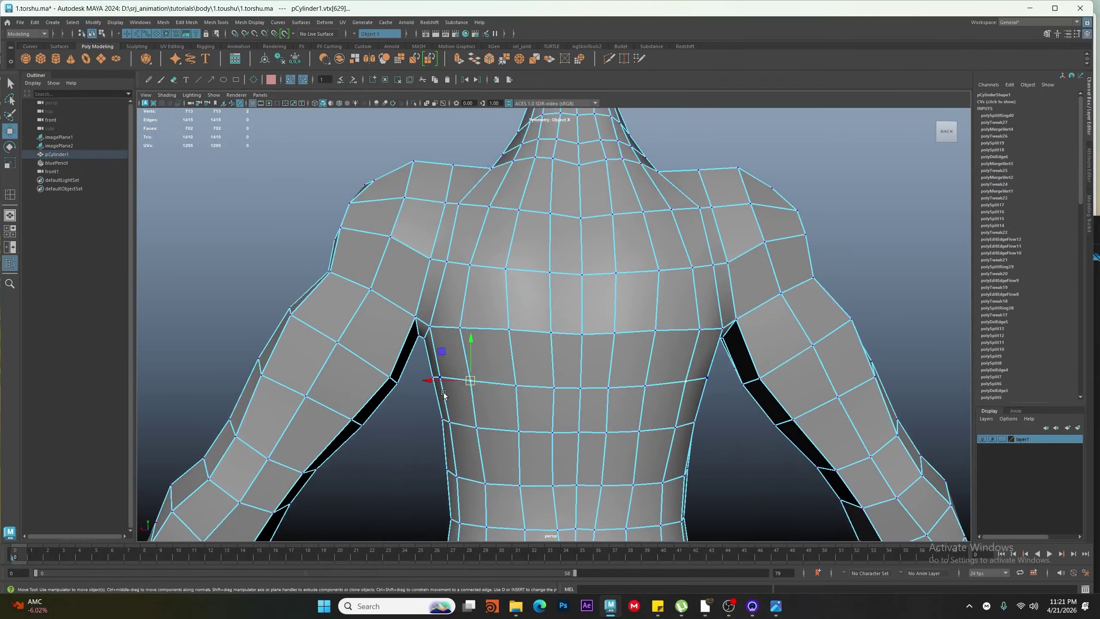
# Inspect the whole body smoothed from the back and front, and save the scene
pyautogui.scroll(-5, 444, 394)
pyautogui.press('F8')
pyautogui.press('3')
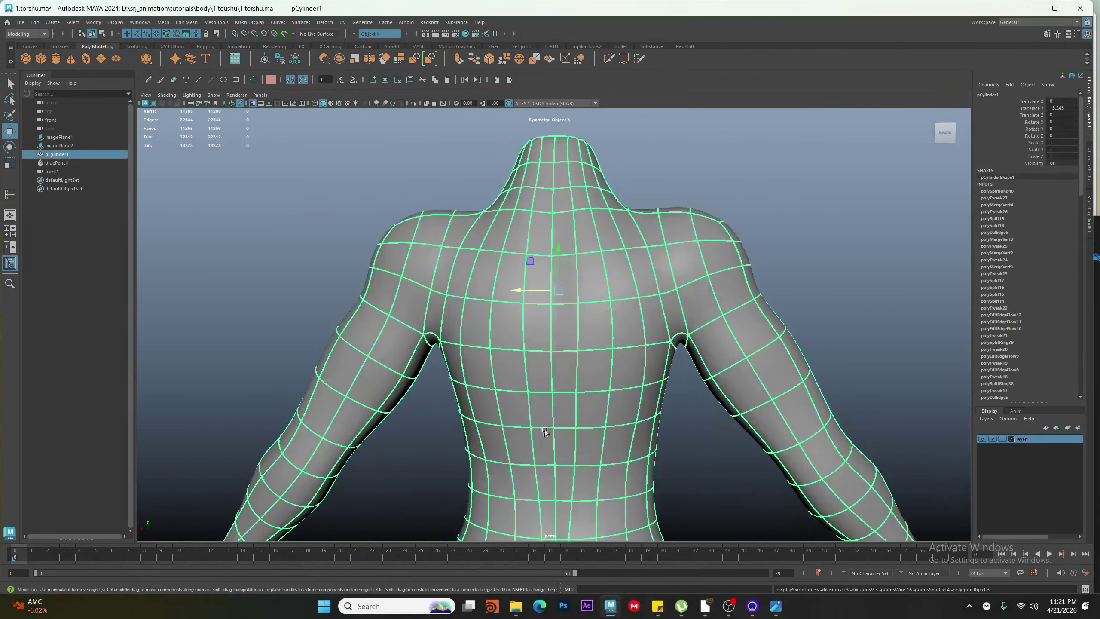
pyautogui.click(689, 433)
pyautogui.scroll(-5, 606, 416)
pyautogui.keyDown('alt'); pyautogui.moveTo(688, 433); pyautogui.dragTo(502, 433); pyautogui.keyUp('alt')
pyautogui.scroll(4, 502, 433)
pyautogui.click(502, 433)
pyautogui.scroll(-4, 502, 433)
pyautogui.keyDown('alt'); pyautogui.moveTo(346, 342); pyautogui.dragTo(444, 332); pyautogui.keyUp('alt')
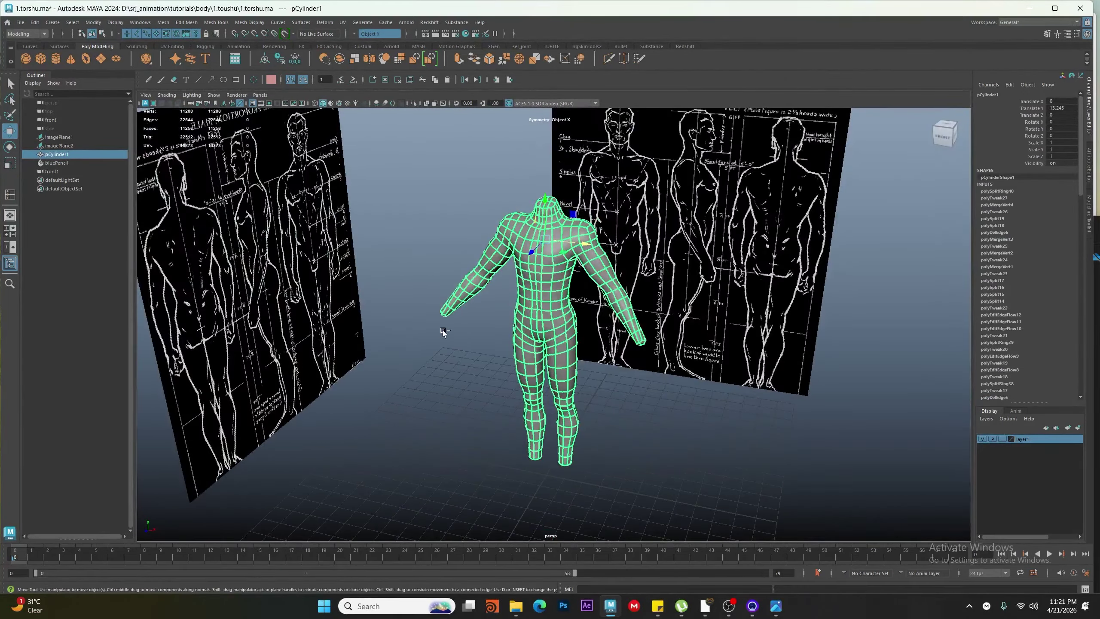
pyautogui.hotkey('ctrl', 's')
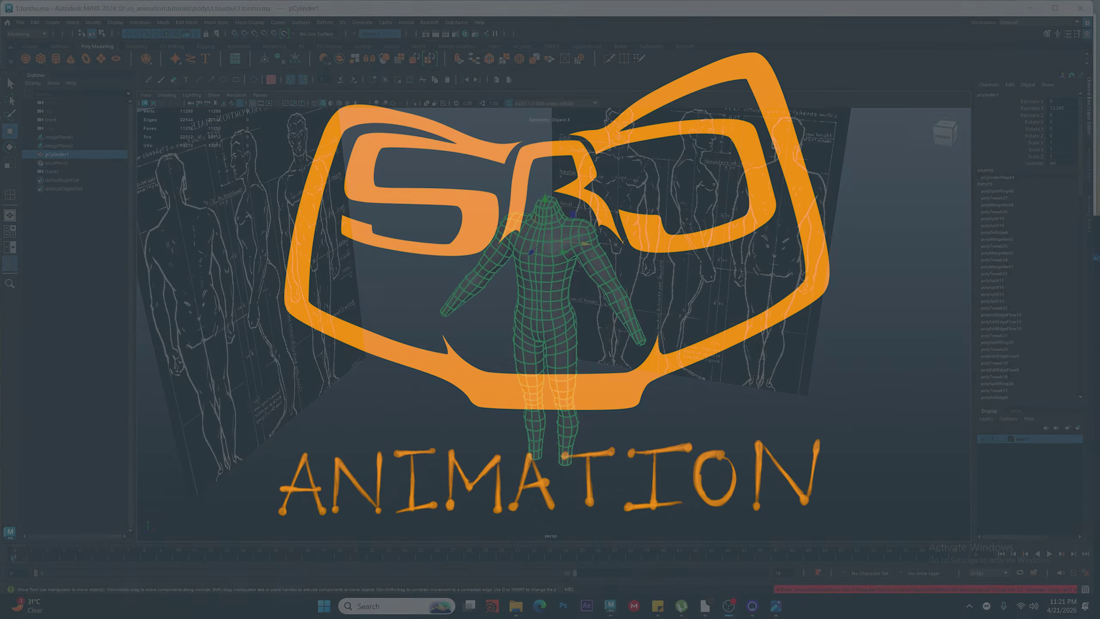